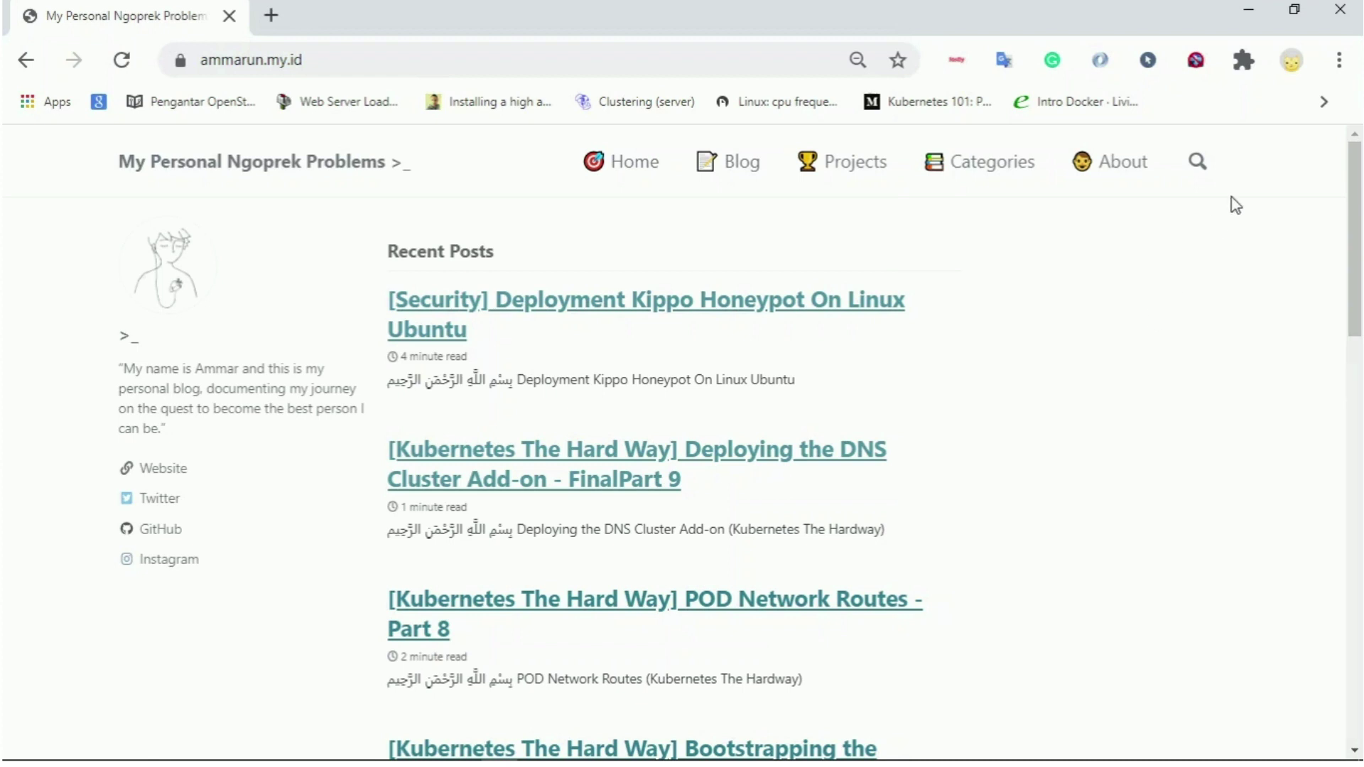
- Search the blog for 'stu' and open the '[Azure] Membuat Akun Azure for students' post
{"action": "left_click", "coordinate": [1207, 170]}
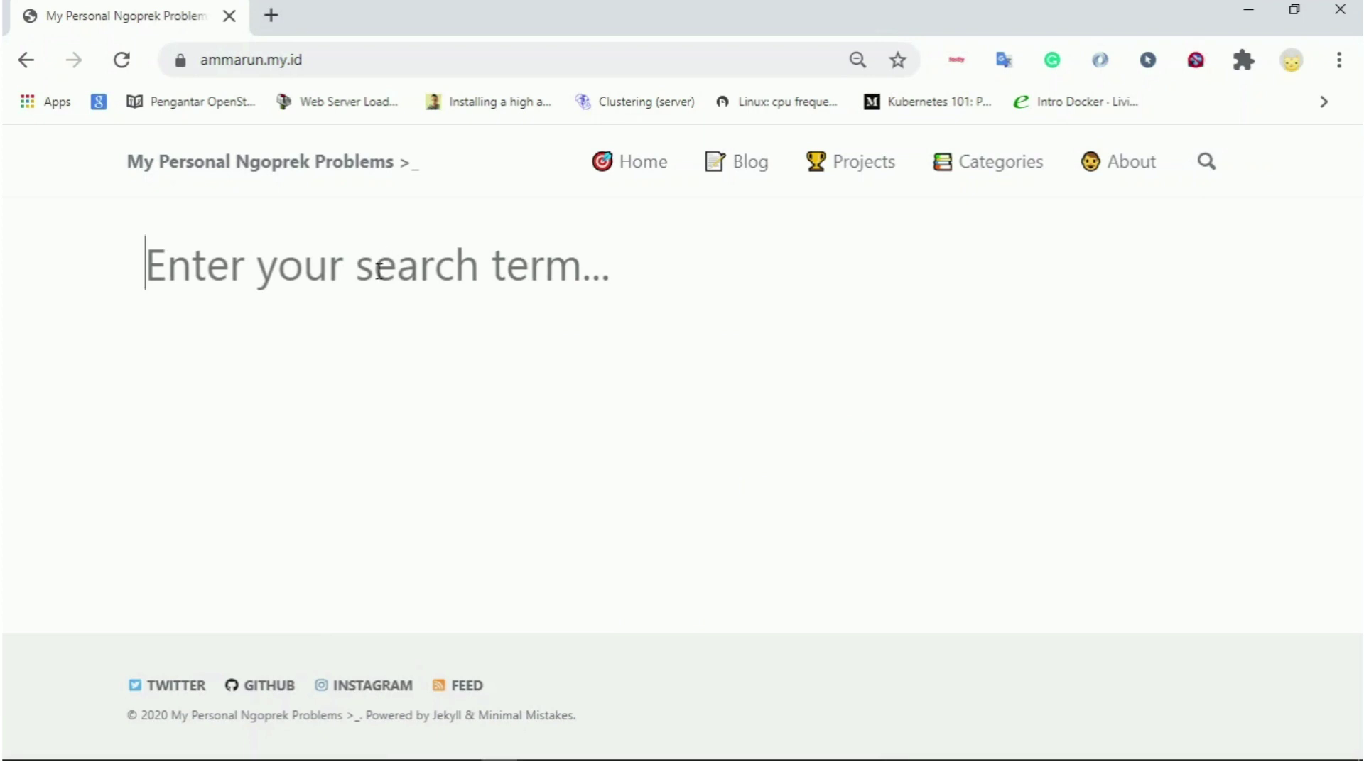
{"action": "type", "text": "stu"}
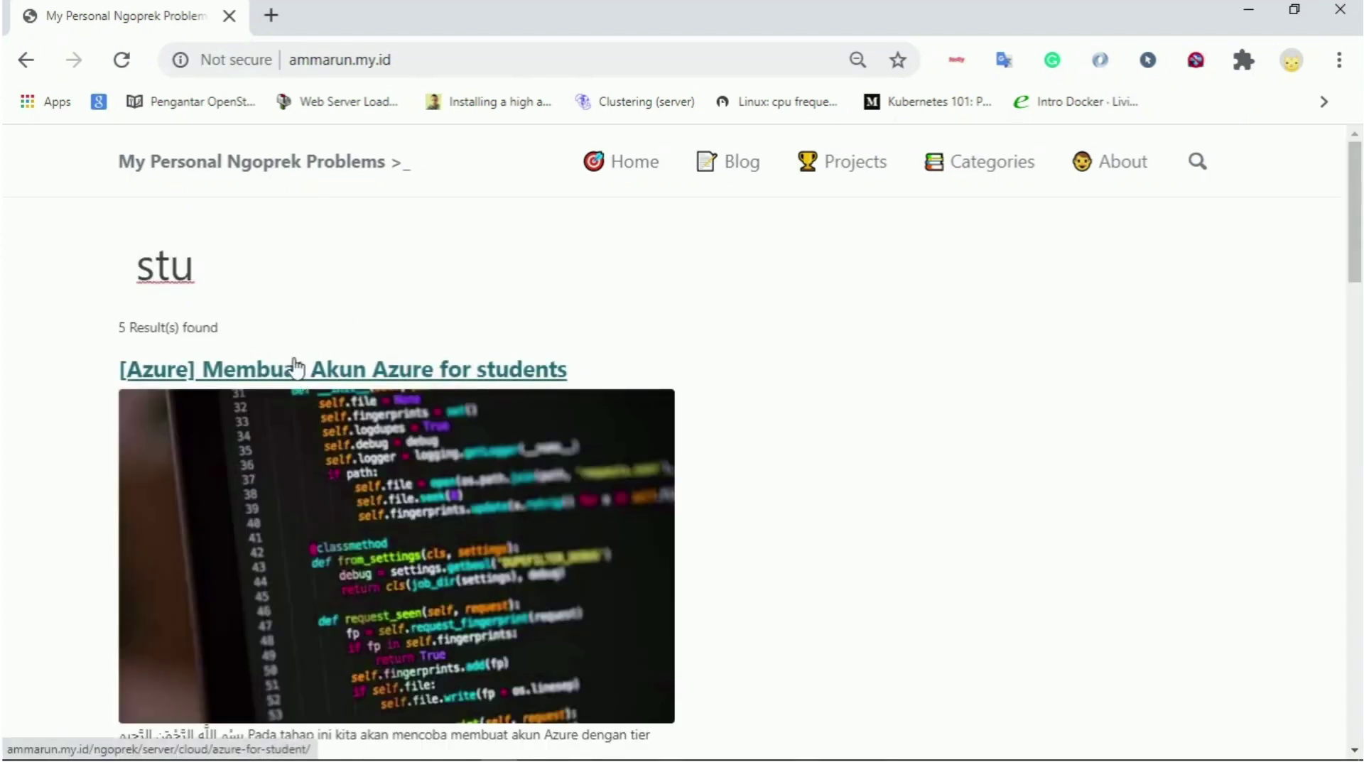
{"action": "left_click", "coordinate": [296, 368]}
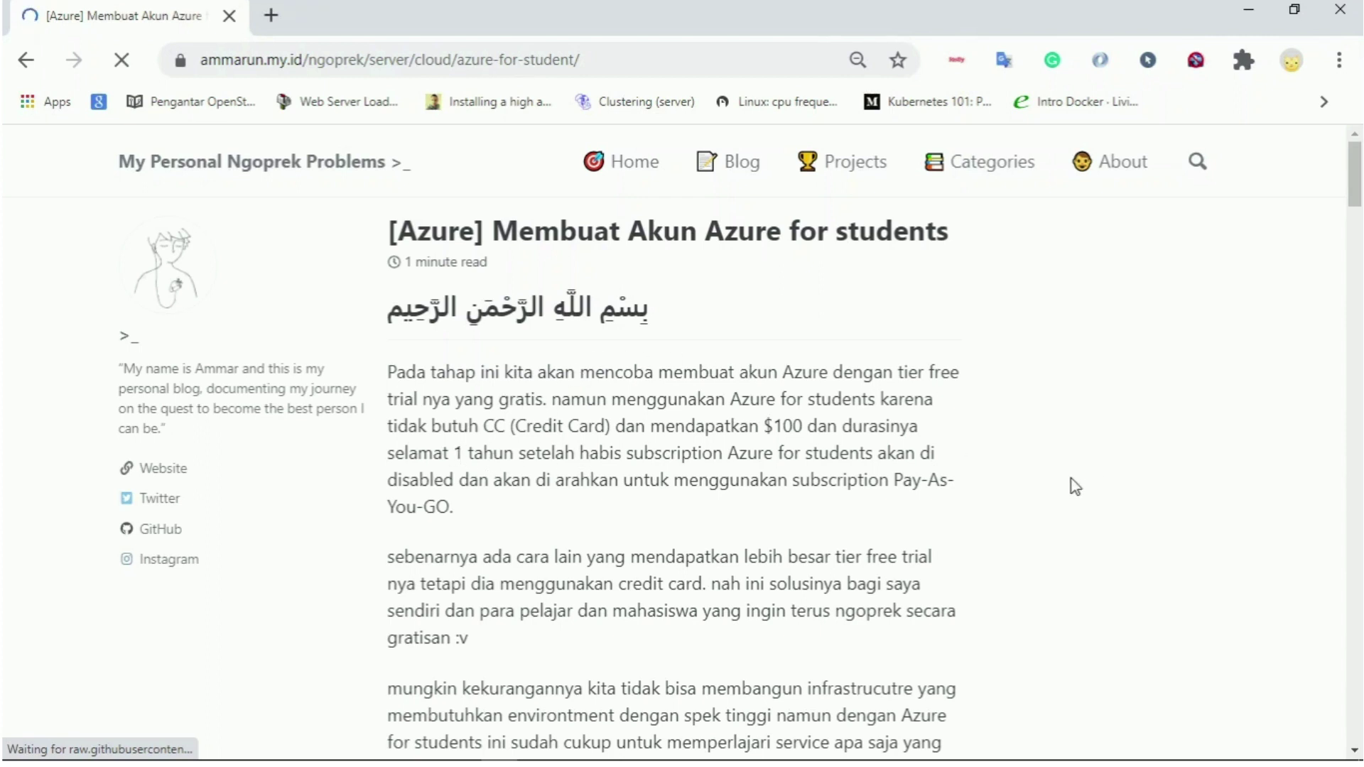
{"action": "scroll", "coordinate": [1072, 479], "scroll_direction": "down", "scroll_amount": 3}
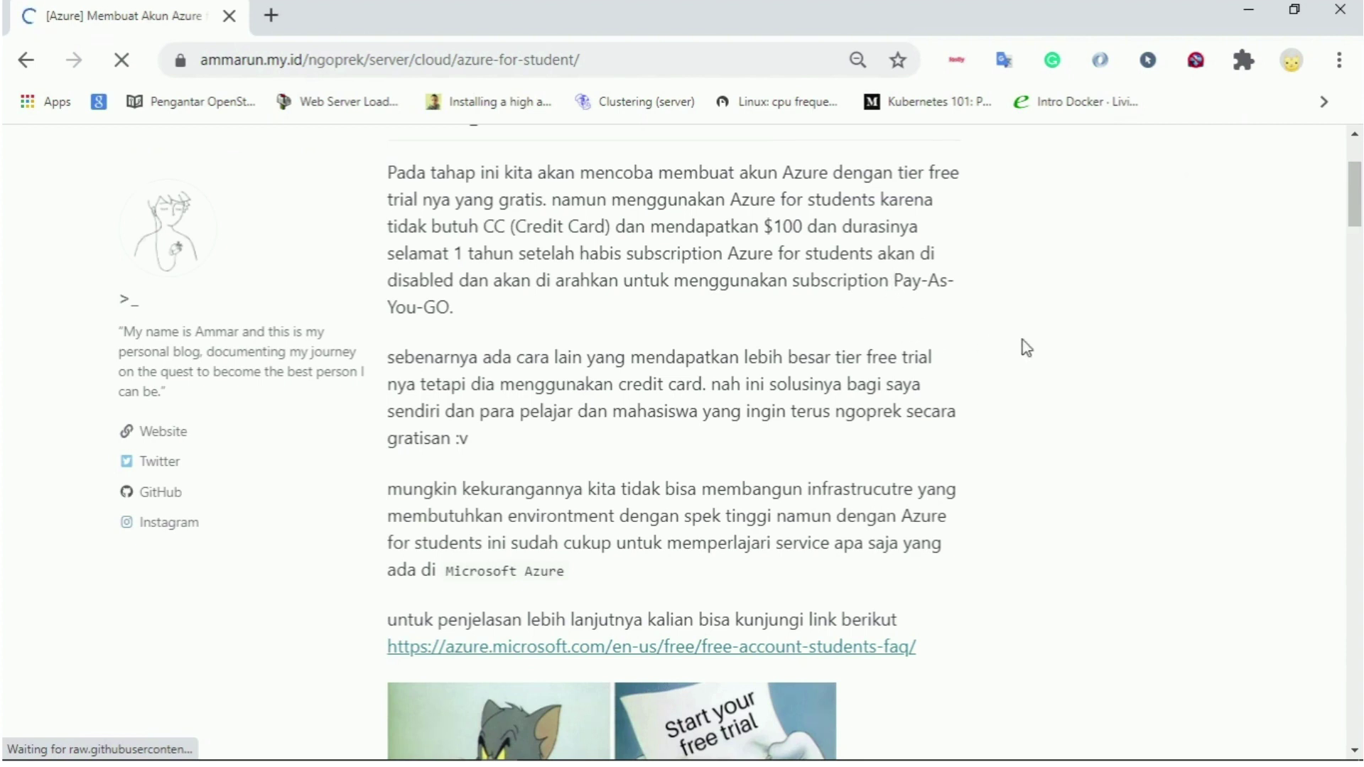
{"action": "double_click", "coordinate": [901, 280]}
{"action": "left_click_drag", "start_coordinate": [935, 287], "coordinate": [951, 307]}
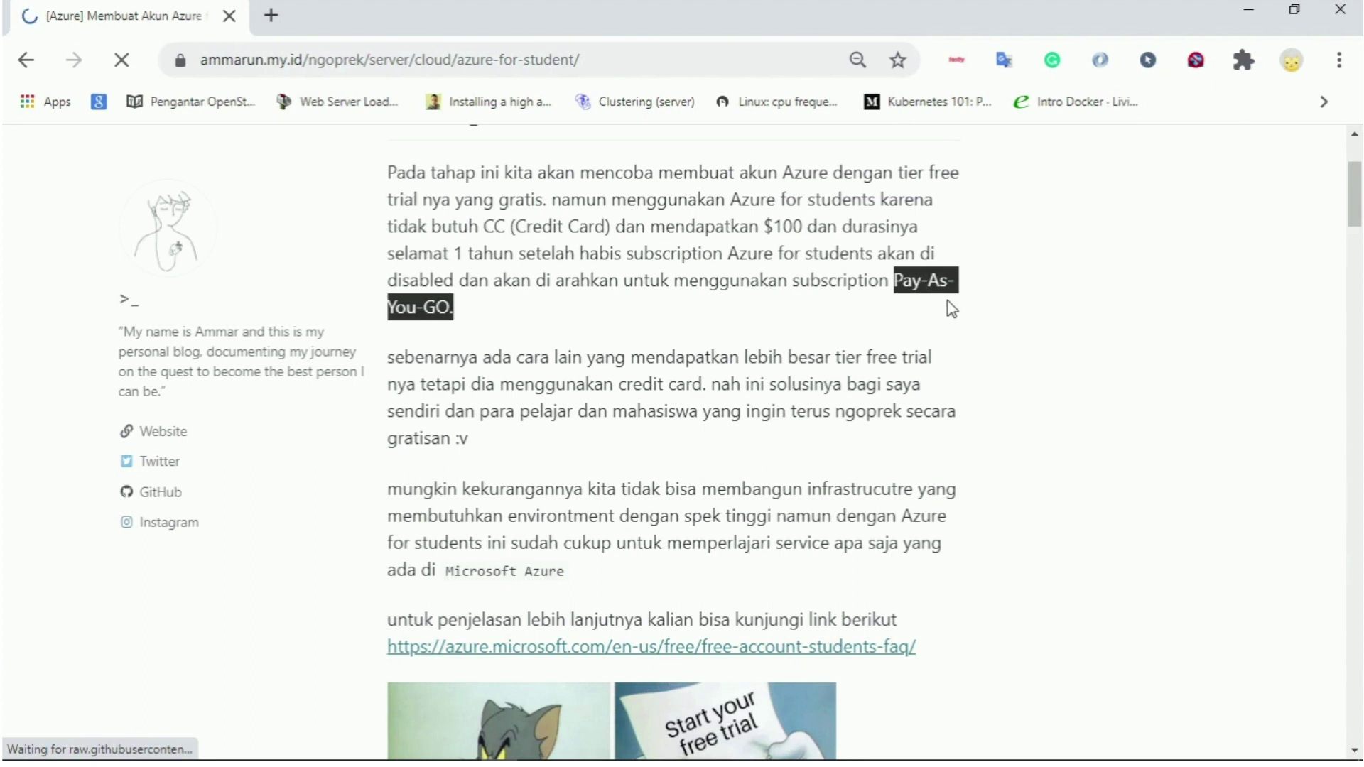
{"action": "left_click", "coordinate": [903, 318]}
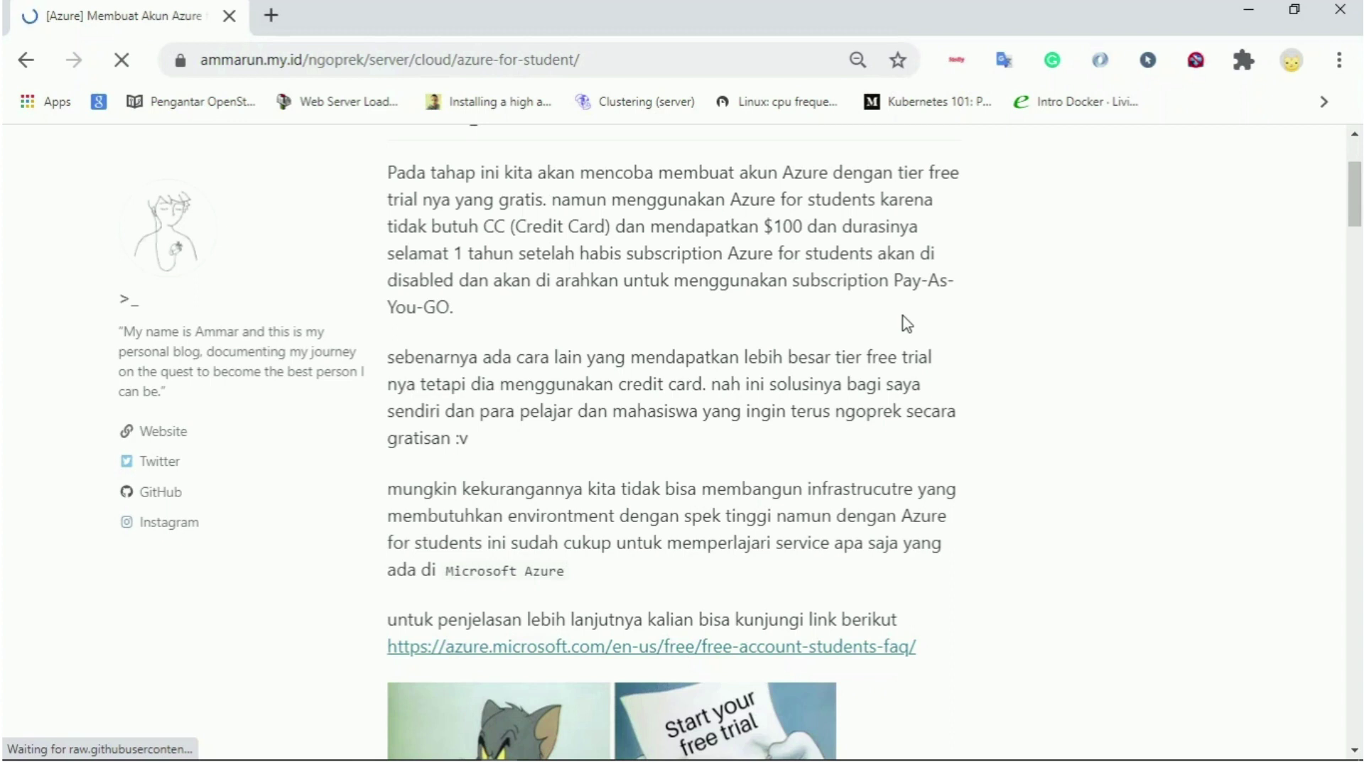
{"action": "scroll", "coordinate": [863, 245], "scroll_direction": "down", "scroll_amount": 3}
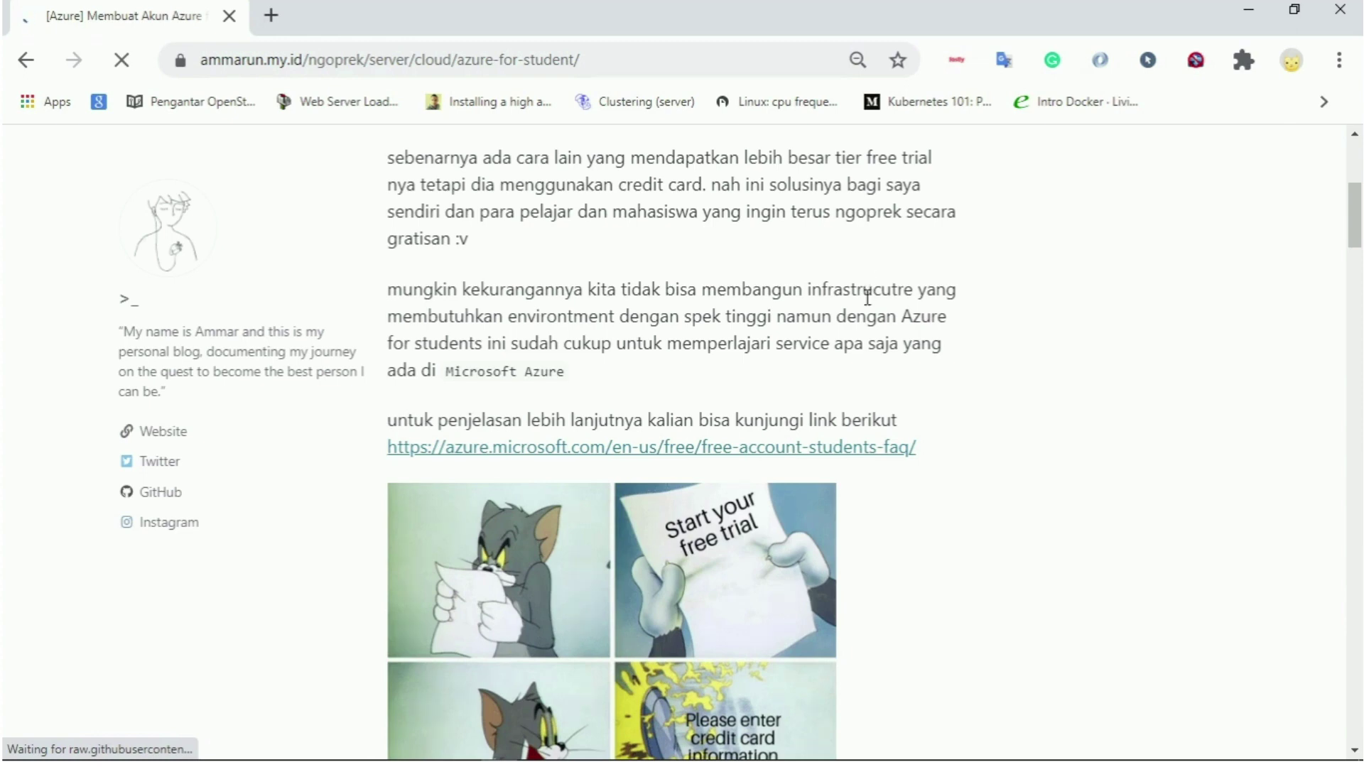
{"action": "scroll", "coordinate": [684, 331], "scroll_direction": "down", "scroll_amount": 3}
{"action": "scroll", "coordinate": [684, 331], "scroll_direction": "up", "scroll_amount": 6}
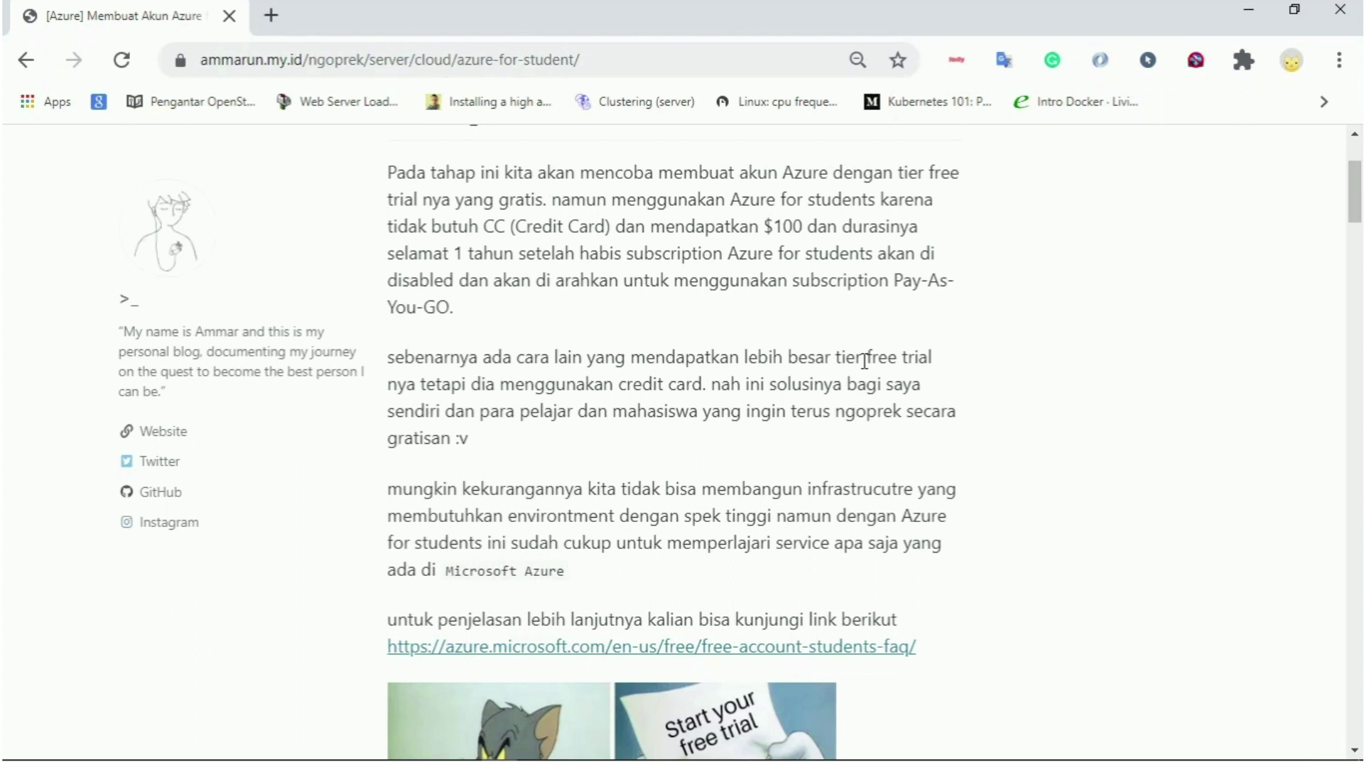
{"action": "scroll", "coordinate": [752, 420], "scroll_direction": "down", "scroll_amount": 5}
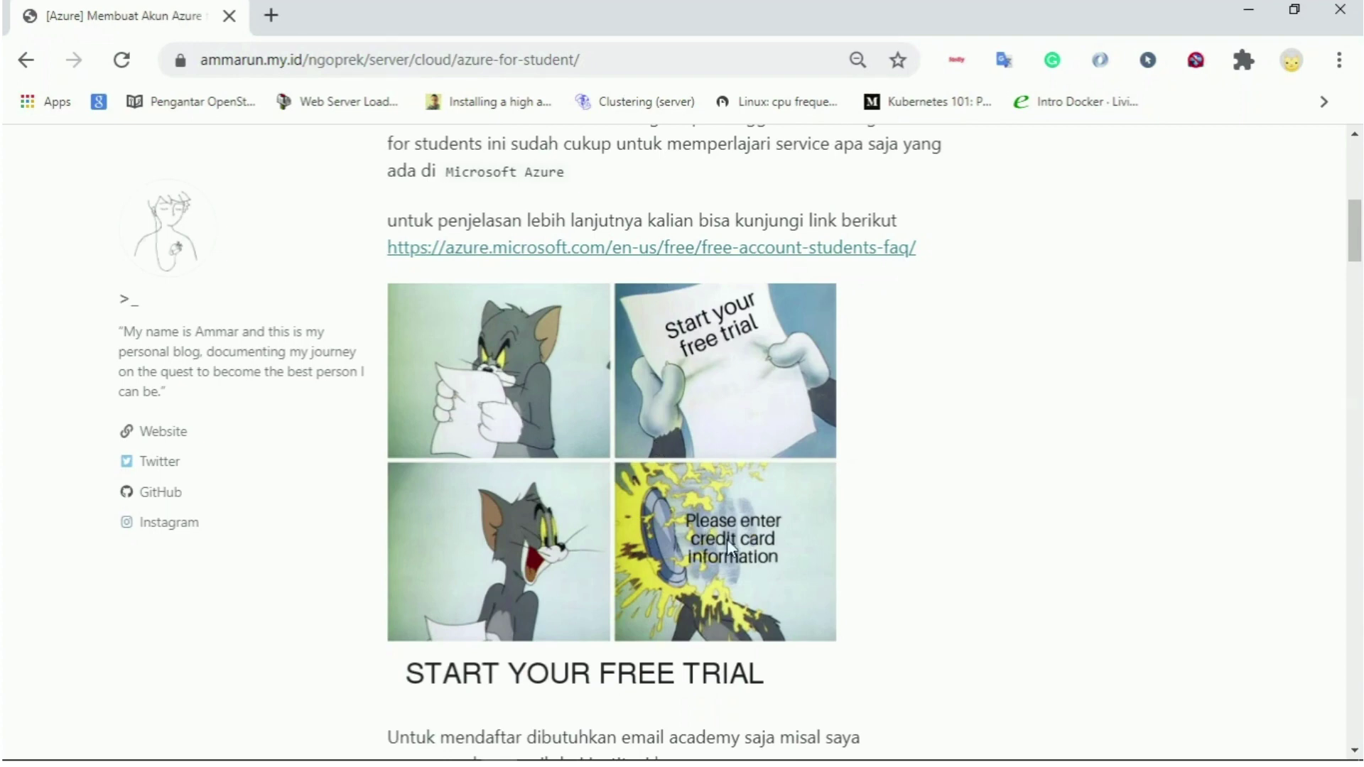
- Open the article's step 1 azure.microsoft.com link in a new tab and view that page
{"action": "scroll", "coordinate": [726, 564], "scroll_direction": "down", "scroll_amount": 3}
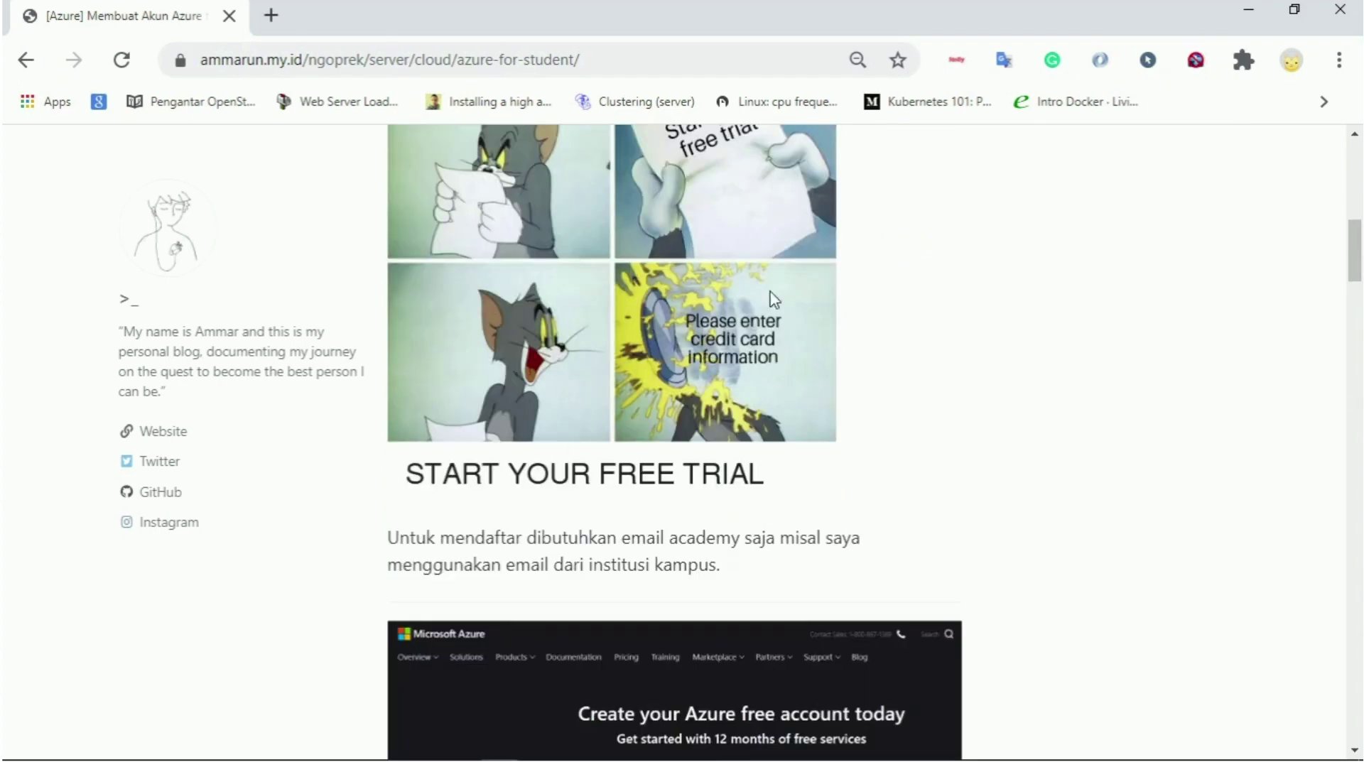
{"action": "scroll", "coordinate": [907, 479], "scroll_direction": "down", "scroll_amount": 5}
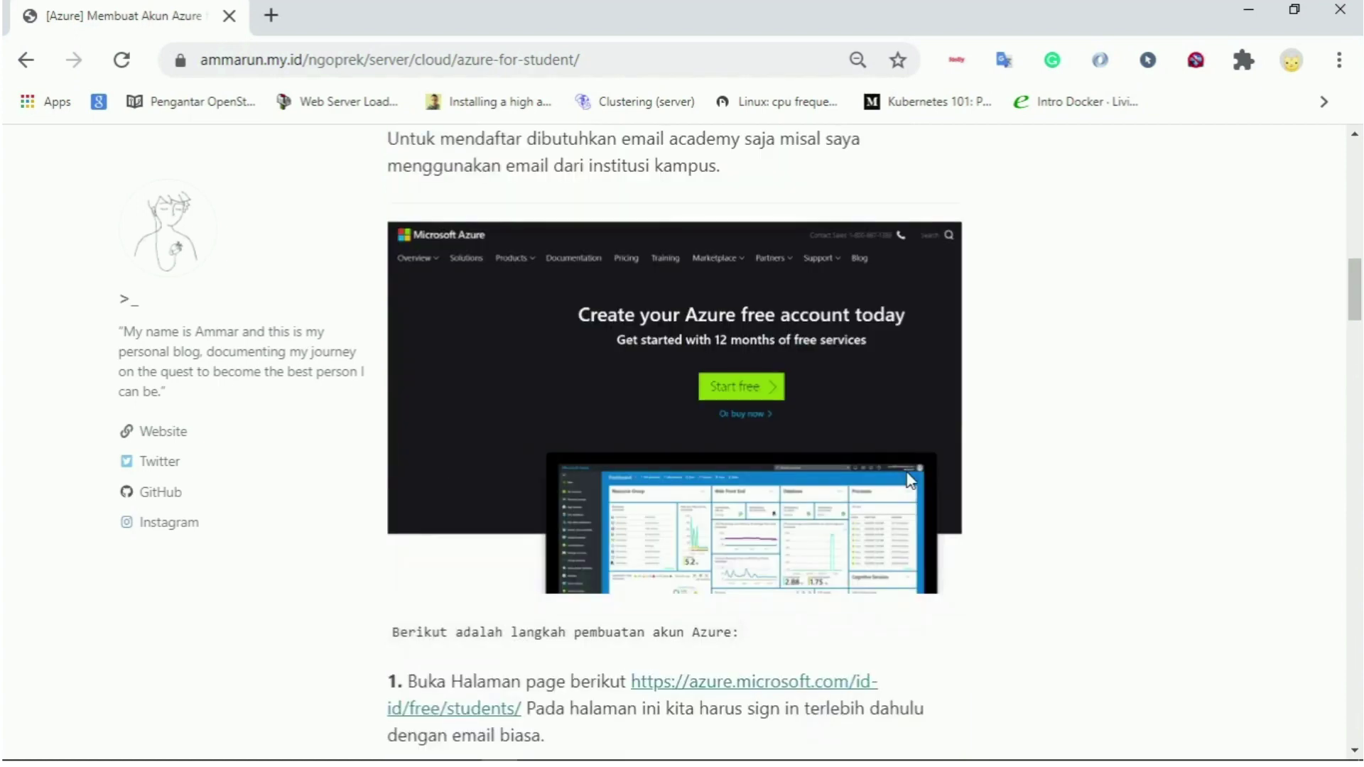
{"action": "scroll", "coordinate": [908, 479], "scroll_direction": "down", "scroll_amount": 3}
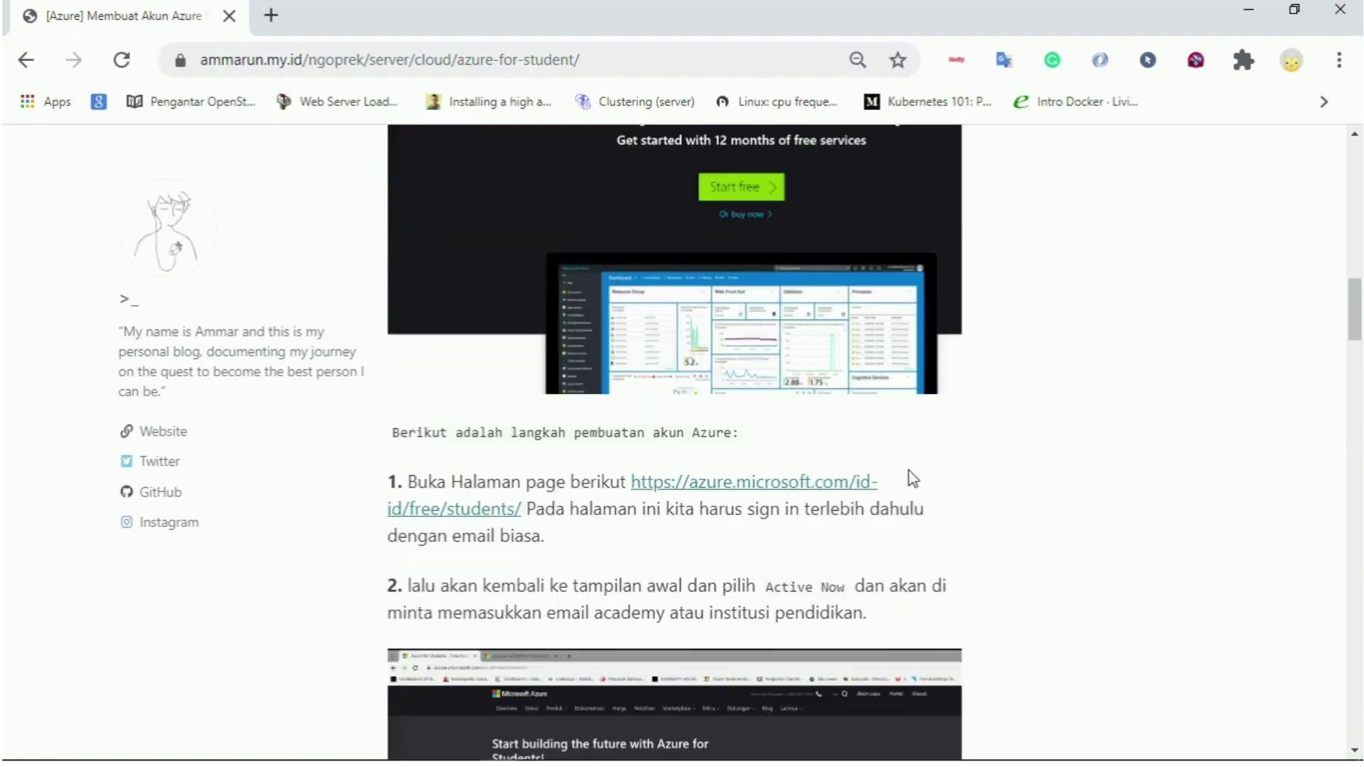
{"action": "right_click", "coordinate": [693, 489]}
{"action": "left_click", "coordinate": [700, 498]}
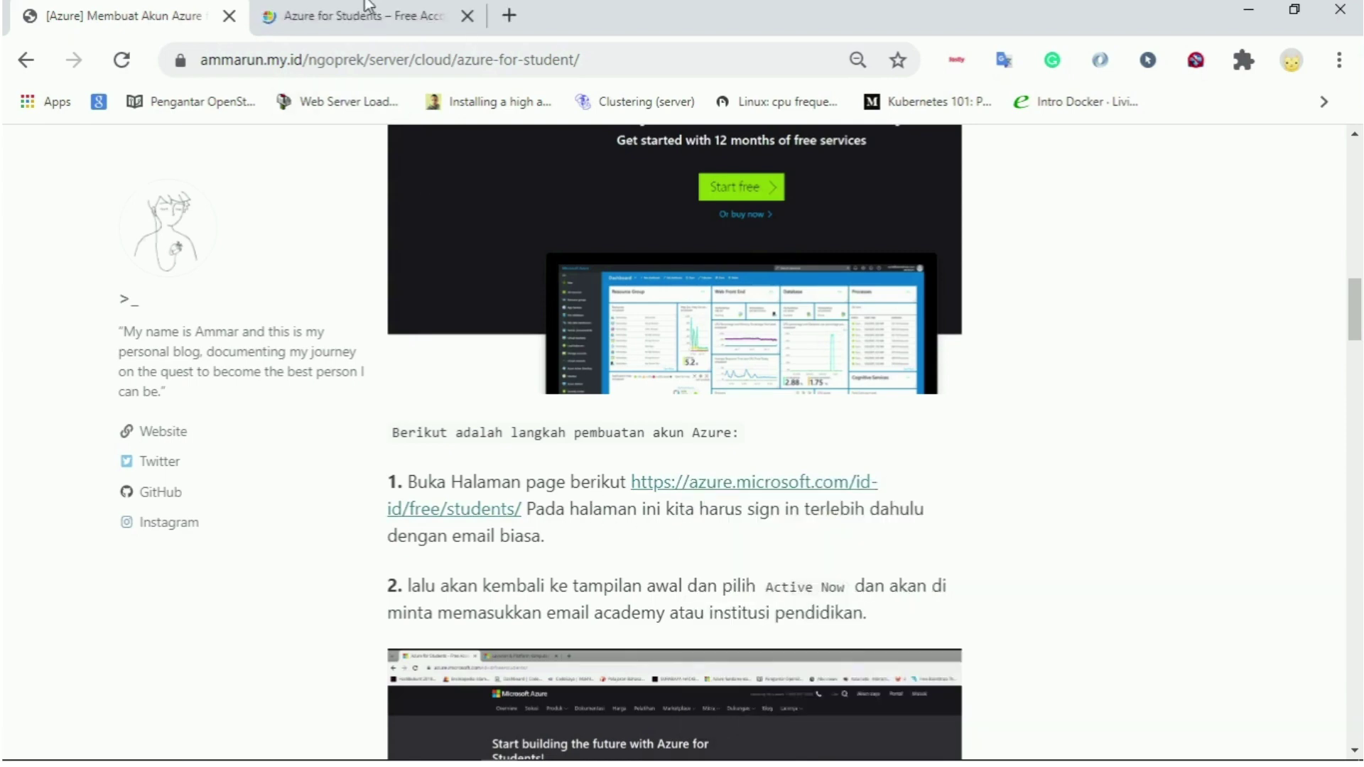
{"action": "left_click", "coordinate": [366, 12]}
{"action": "left_click", "coordinate": [202, 9]}
{"action": "left_click", "coordinate": [327, 7]}
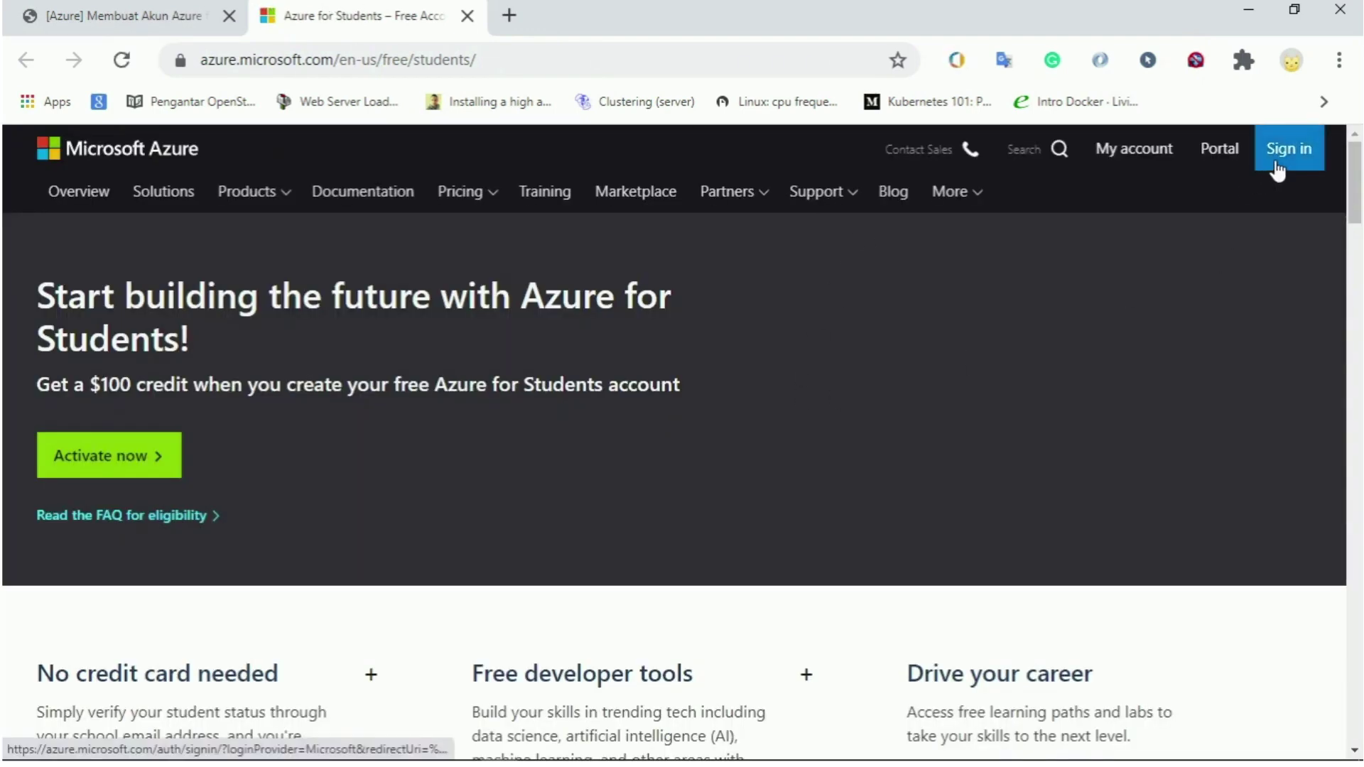
- Start signing in on the Azure site and choose to use a different Microsoft account
{"action": "left_click", "coordinate": [1277, 163]}
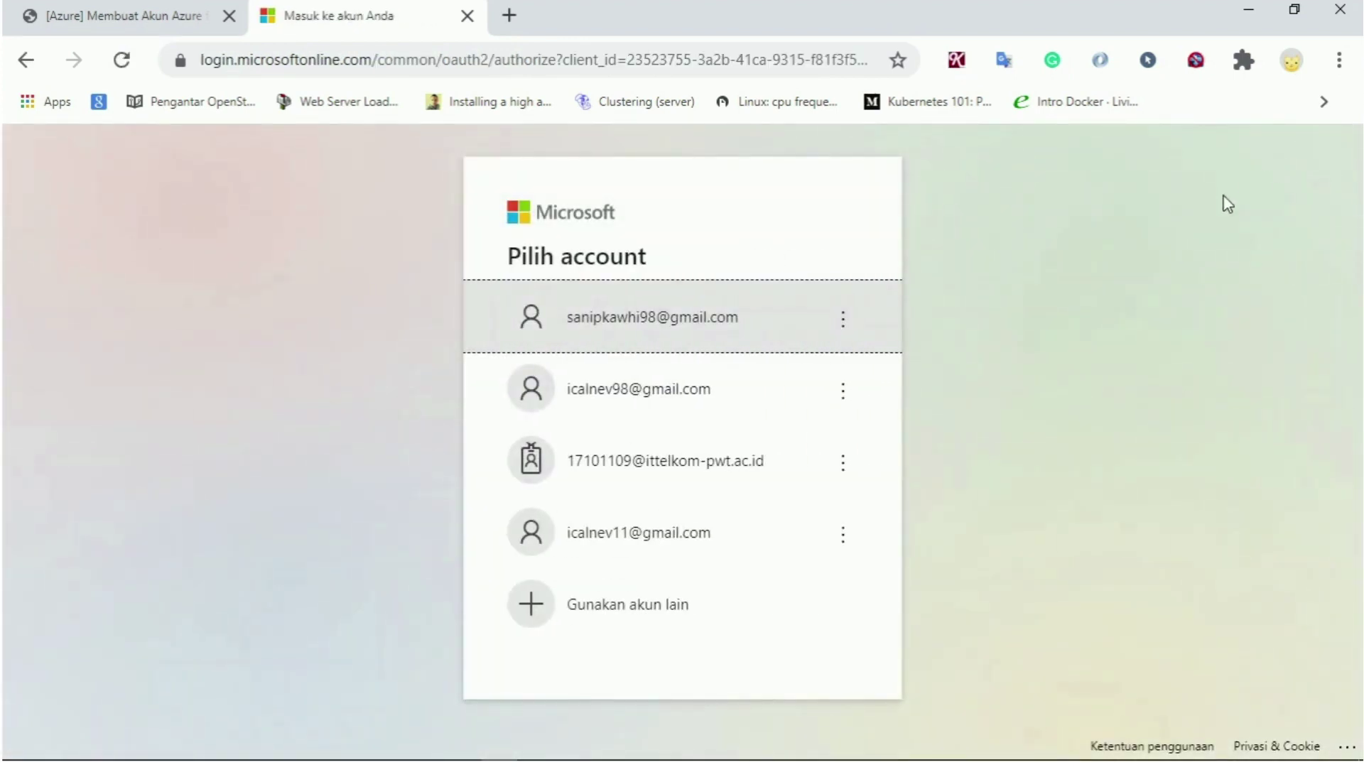
{"action": "left_click", "coordinate": [673, 616]}
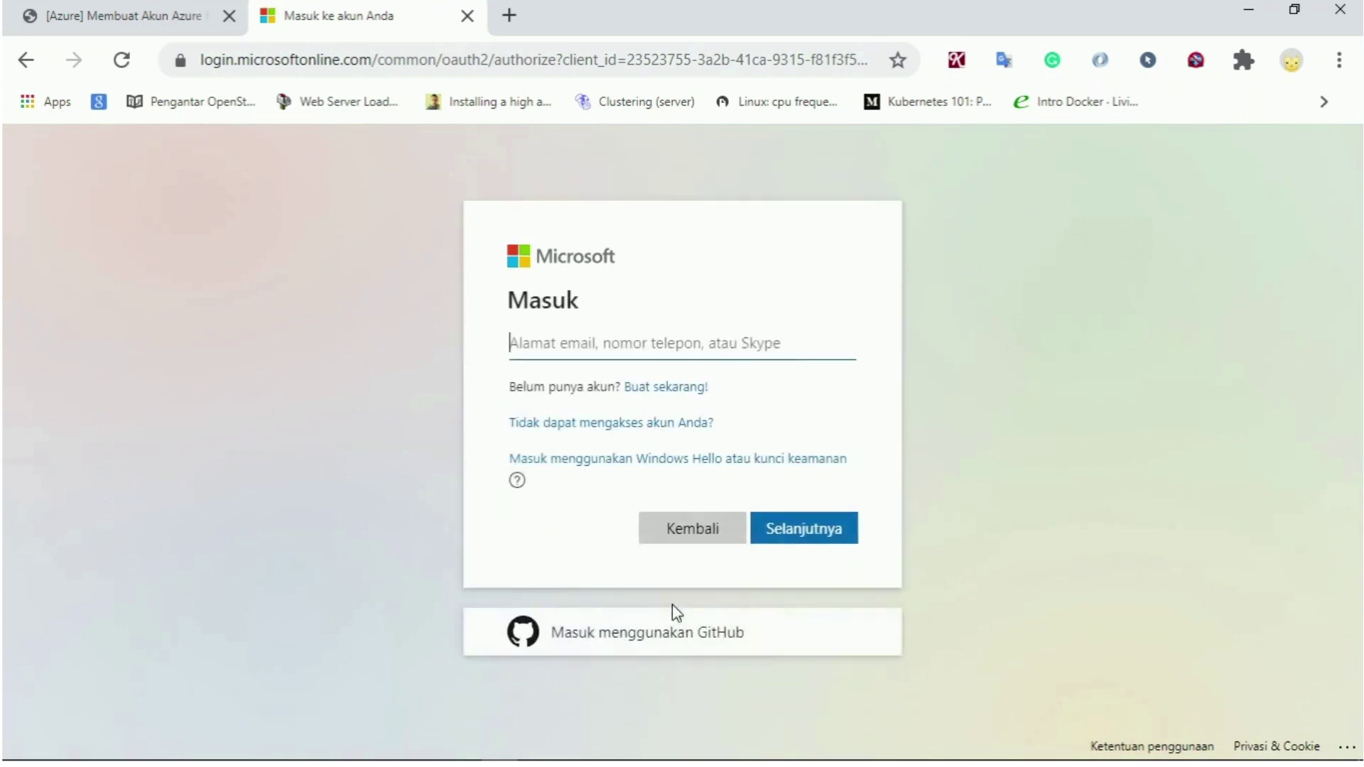
{"action": "left_click", "coordinate": [644, 390]}
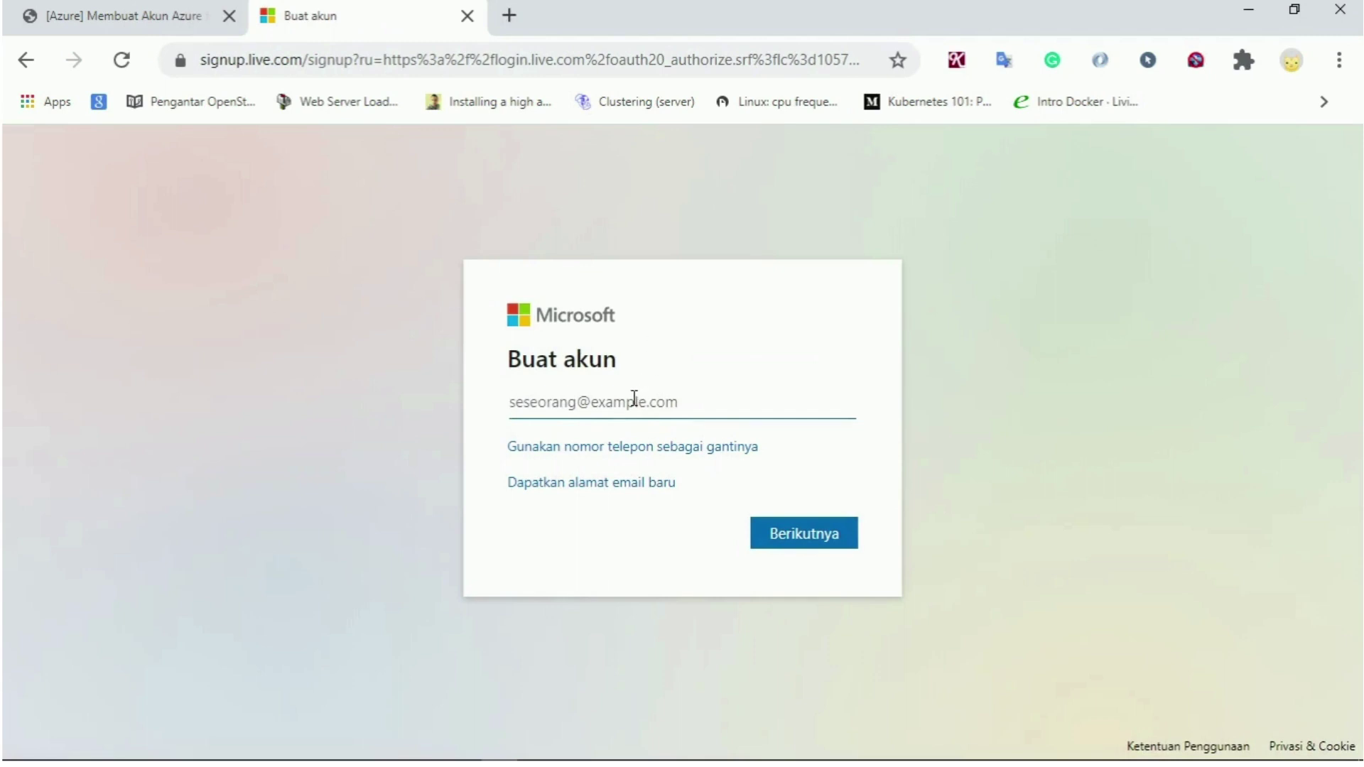
{"action": "left_click", "coordinate": [27, 63]}
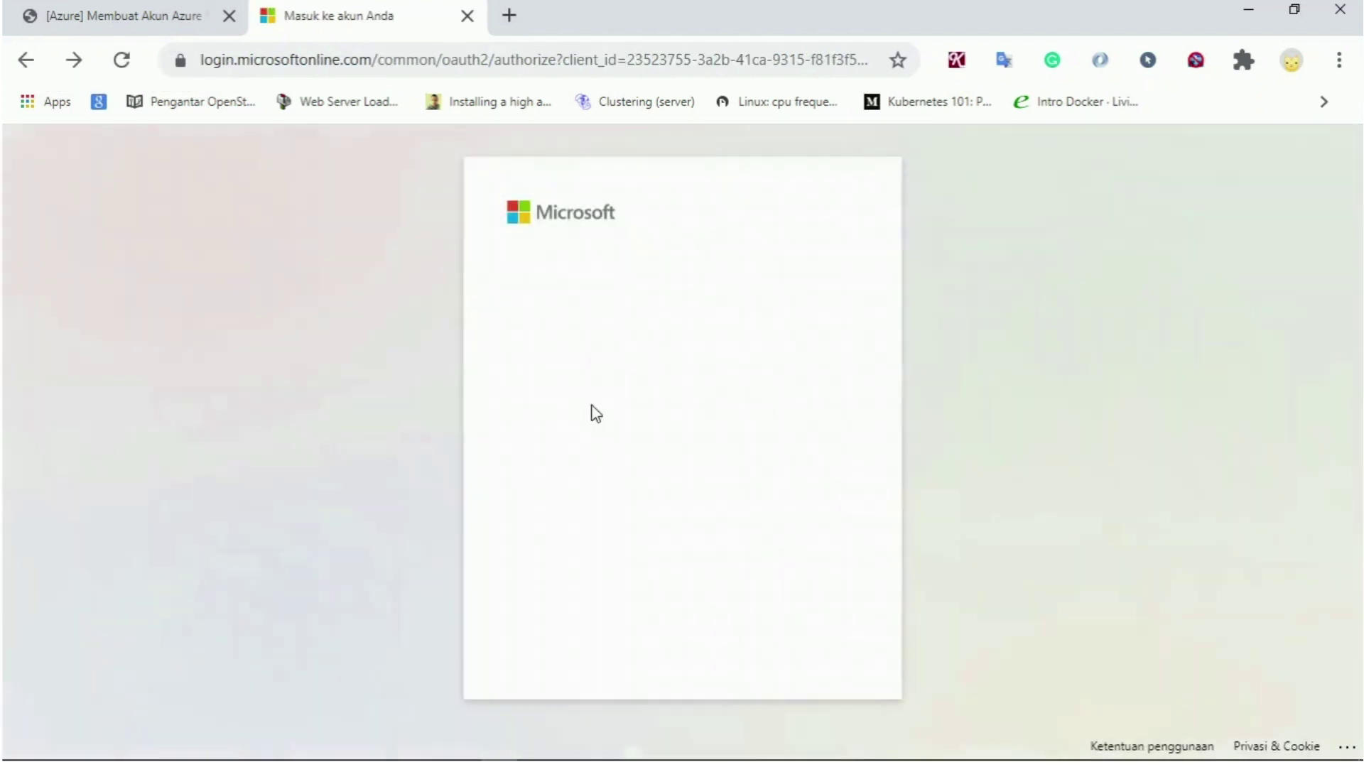
{"action": "left_click", "coordinate": [606, 598]}
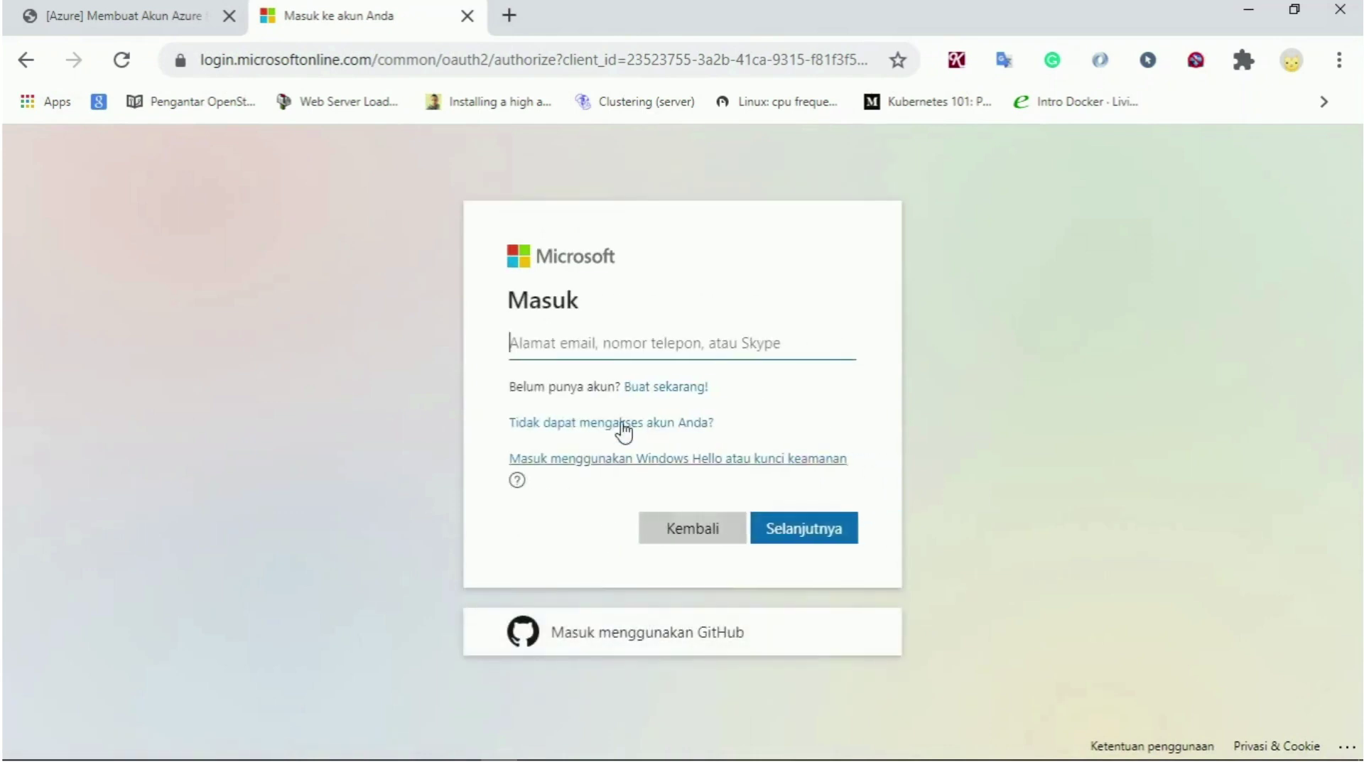
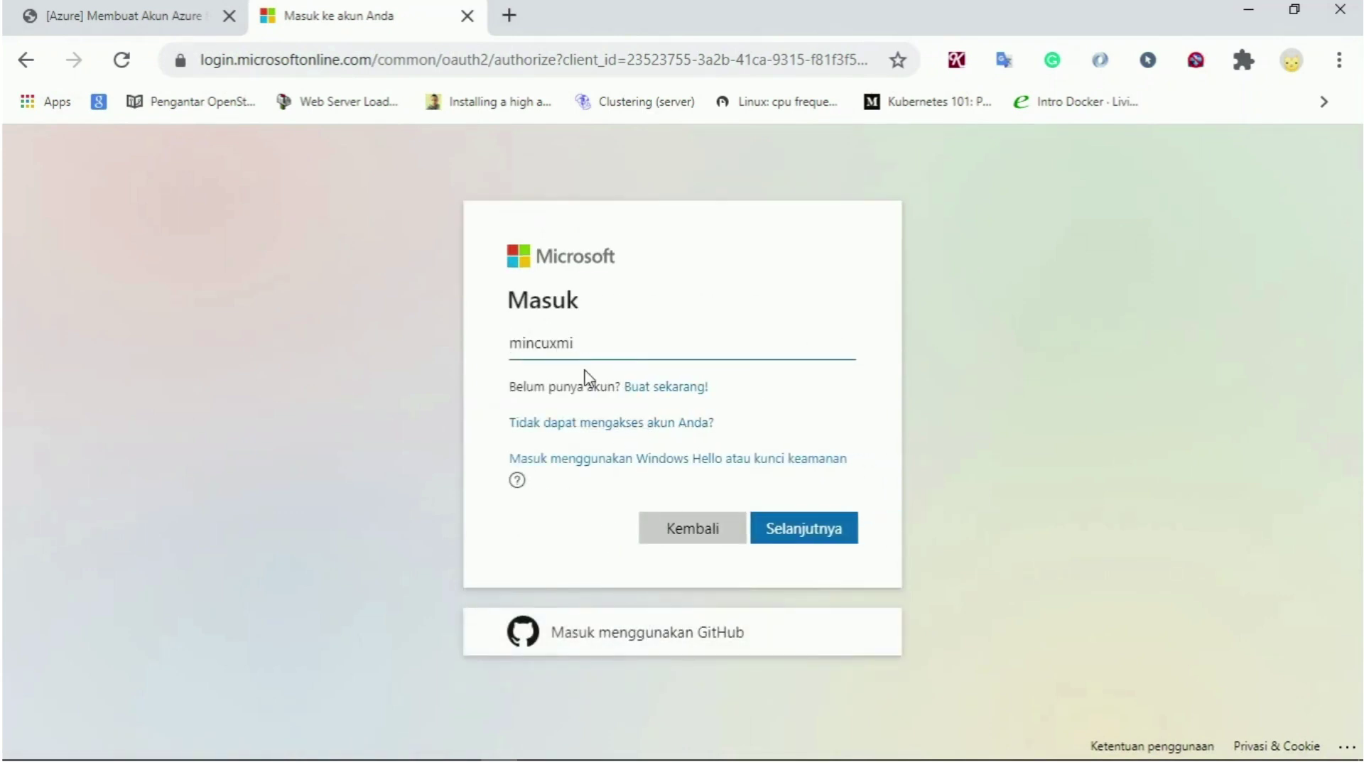
- Enter the account e-mail and password, keep the session signed in, and sign in
{"action": "key", "text": "Return"}
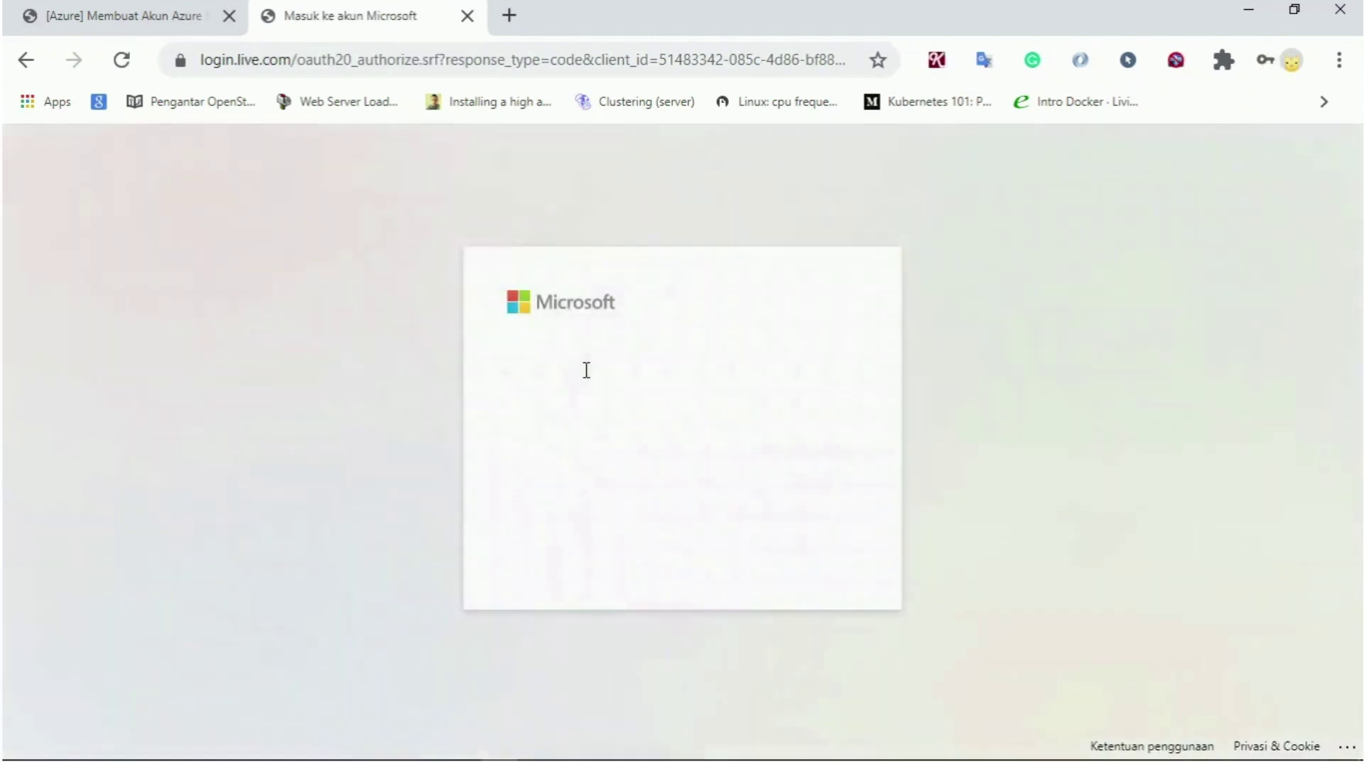
{"action": "type", "text": "**"}
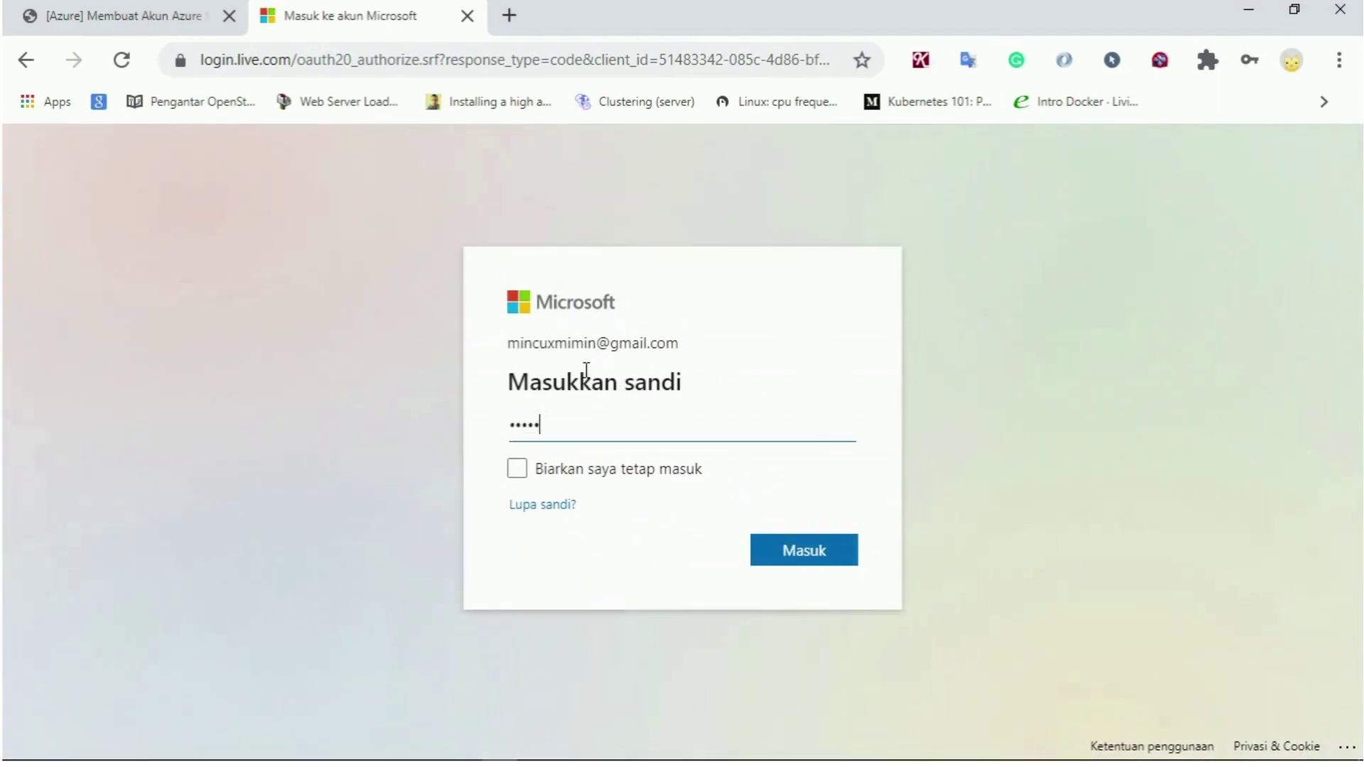
{"action": "key", "text": "BackSpace"}
{"action": "key", "text": "BackSpace"}
{"action": "key", "text": "BackSpace"}
{"action": "left_click", "coordinate": [583, 475]}
{"action": "left_click", "coordinate": [817, 561]}
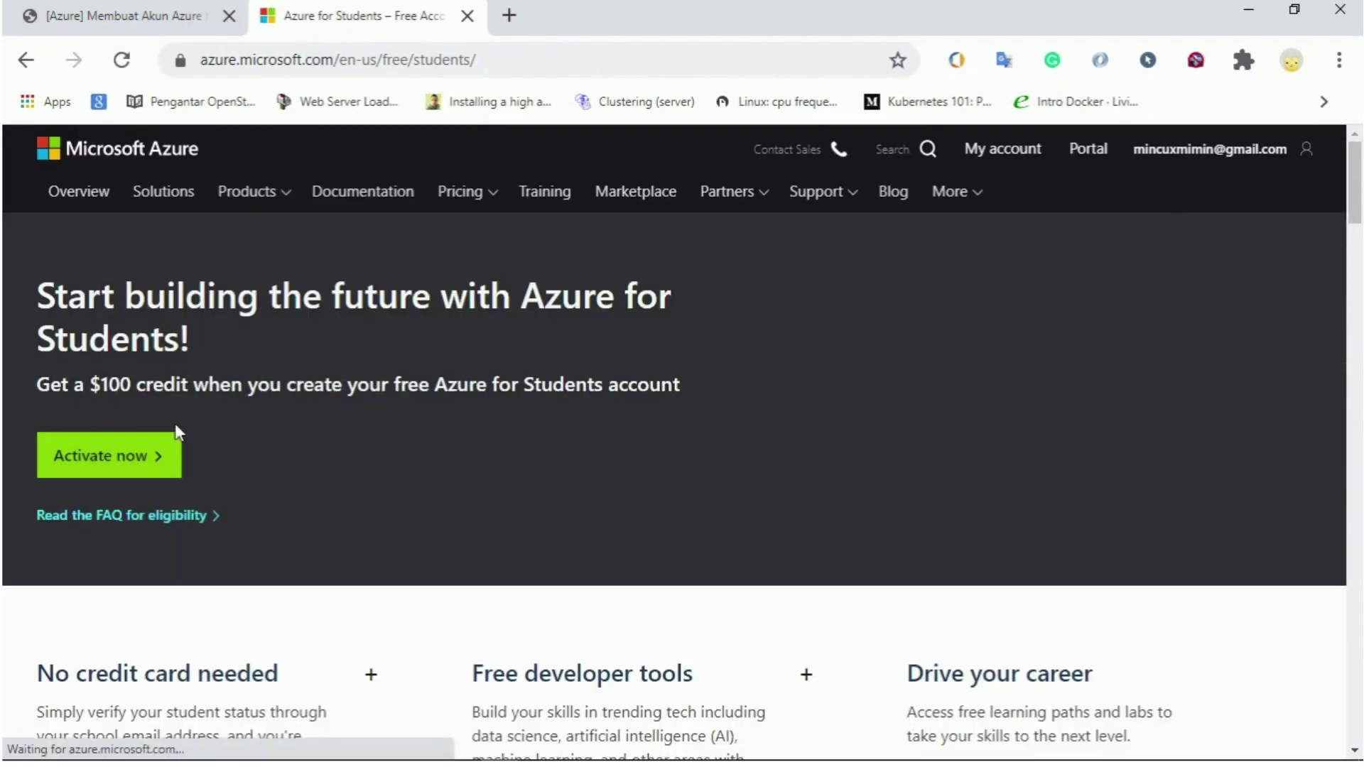
- Activate the Azure for Students offer, then go back to the blog article tab
{"action": "left_click", "coordinate": [120, 458]}
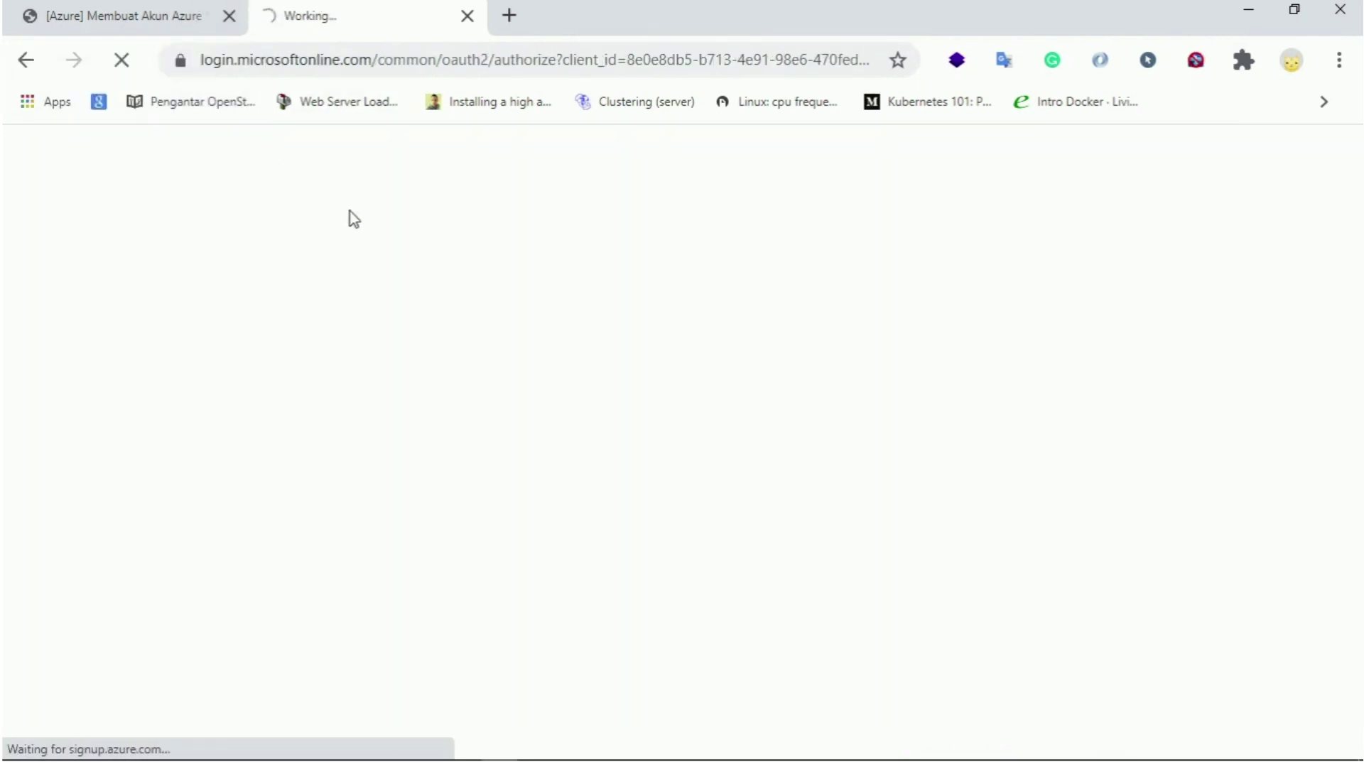
{"action": "left_click", "coordinate": [154, 8]}
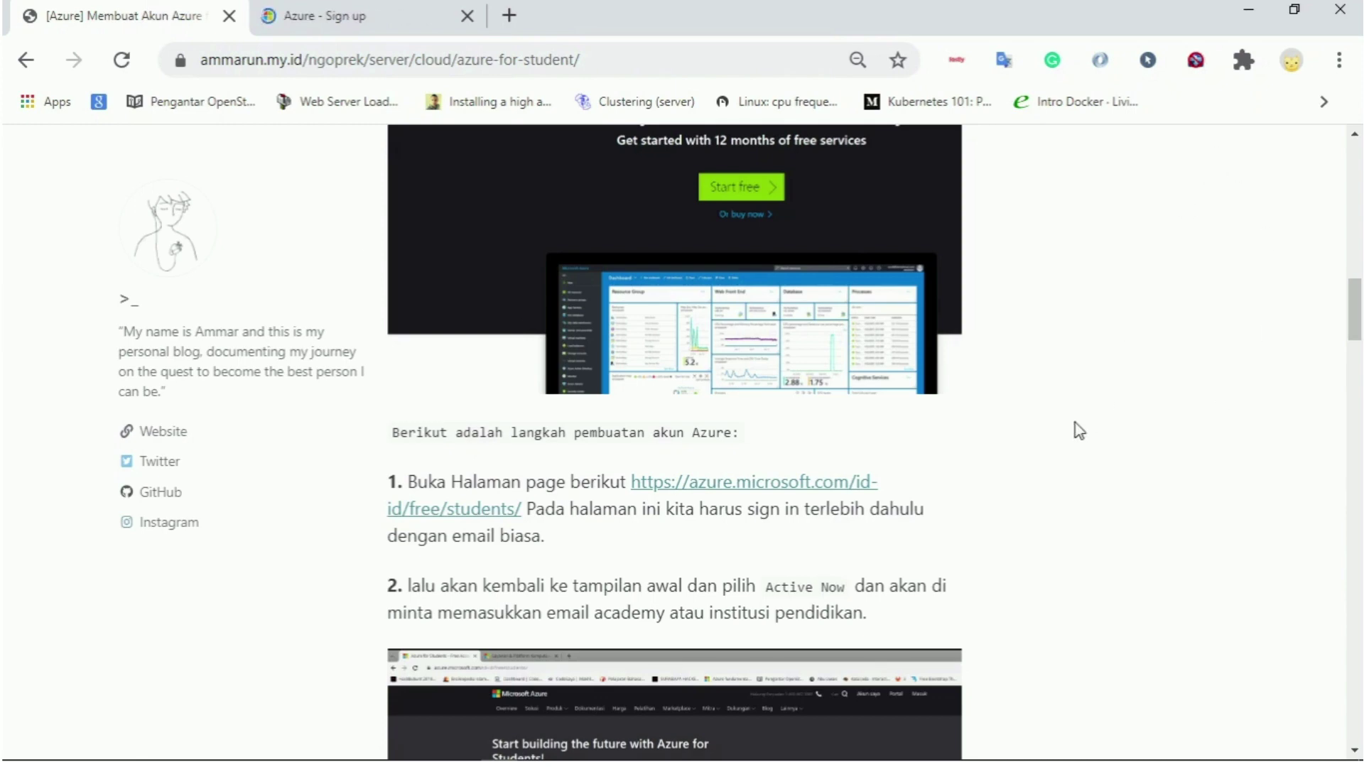
- Scroll the blog article and briefly check on the Azure sign-up tab
{"action": "scroll", "coordinate": [1078, 440], "scroll_direction": "down", "scroll_amount": 8}
{"action": "scroll", "coordinate": [1077, 451], "scroll_direction": "up", "scroll_amount": 3}
{"action": "scroll", "coordinate": [1077, 451], "scroll_direction": "up", "scroll_amount": 1}
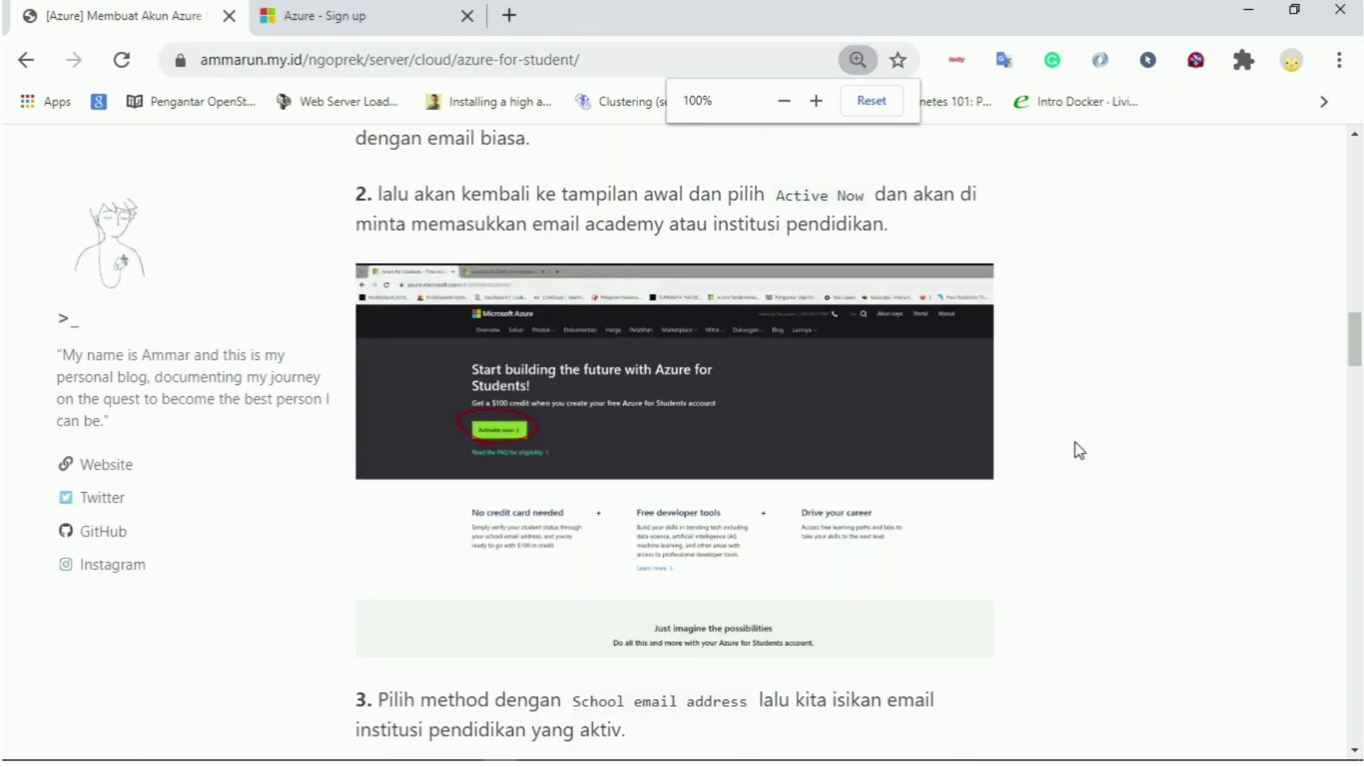
{"action": "scroll", "coordinate": [1079, 451], "scroll_direction": "down", "scroll_amount": 8}
{"action": "scroll", "coordinate": [1079, 450], "scroll_direction": "up", "scroll_amount": 3}
{"action": "scroll", "coordinate": [1078, 451], "scroll_direction": "down", "scroll_amount": 3}
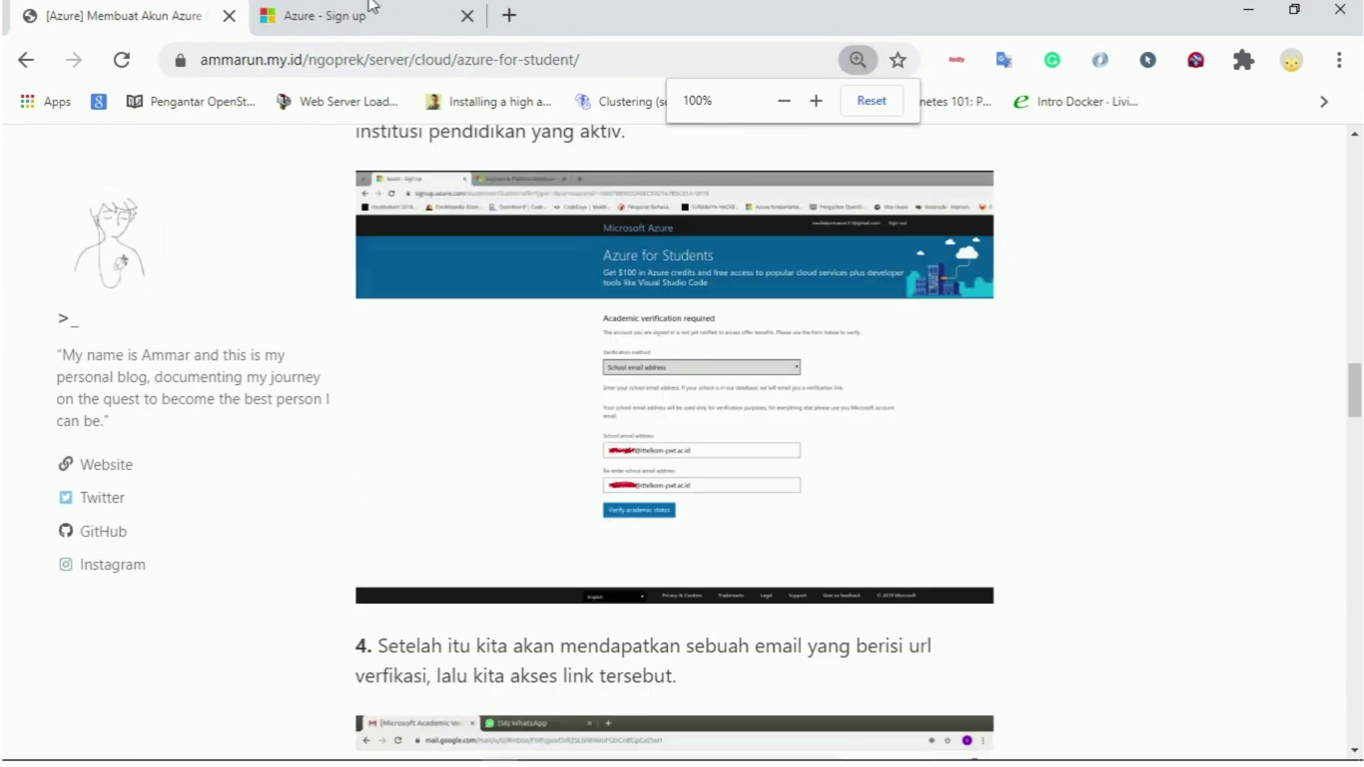
{"action": "left_click", "coordinate": [369, 7]}
{"action": "left_click", "coordinate": [152, 9]}
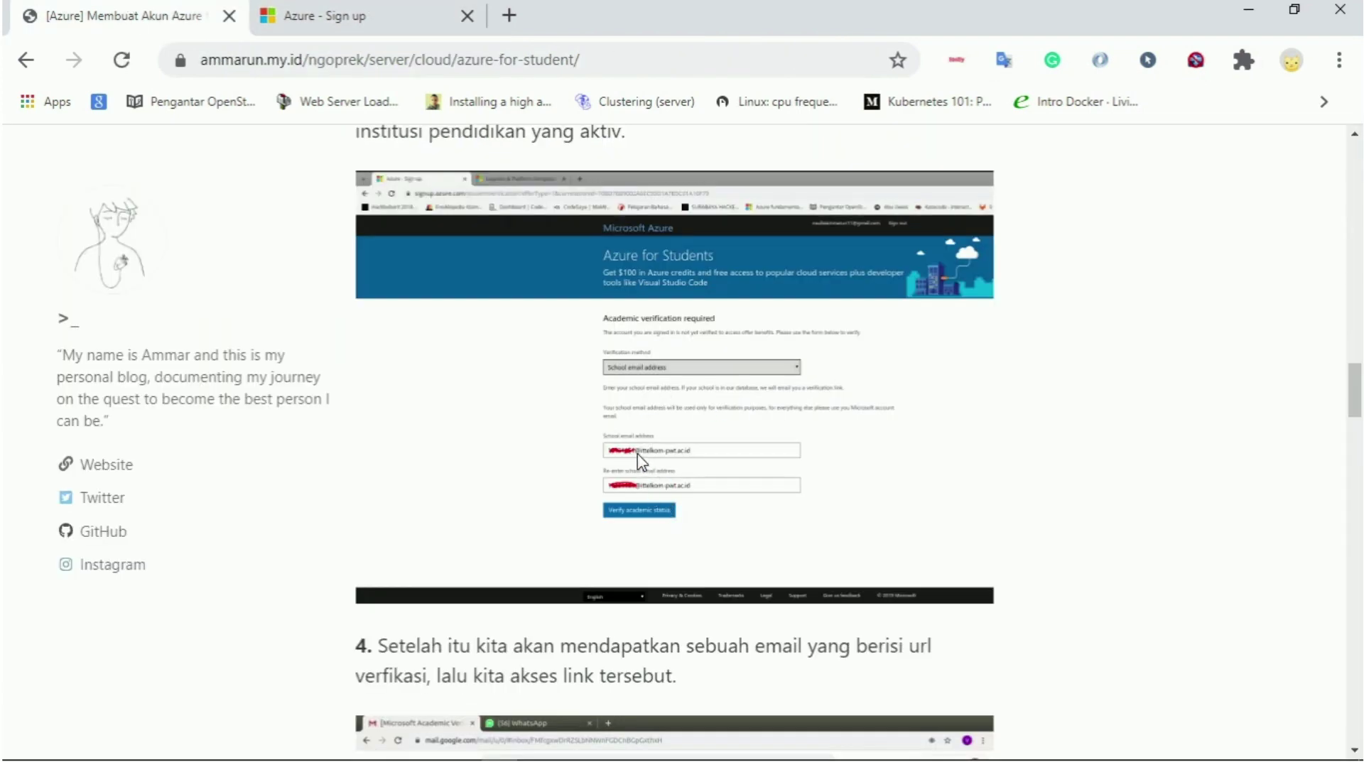
- Read the rest of the guide with the page zoomed in, then return to the Education Get started tab
{"action": "scroll", "coordinate": [637, 454], "scroll_direction": "down", "scroll_amount": 3}
{"action": "scroll", "coordinate": [646, 268], "scroll_direction": "up", "scroll_amount": 3}
{"action": "scroll", "coordinate": [651, 526], "scroll_direction": "down", "scroll_amount": 6}
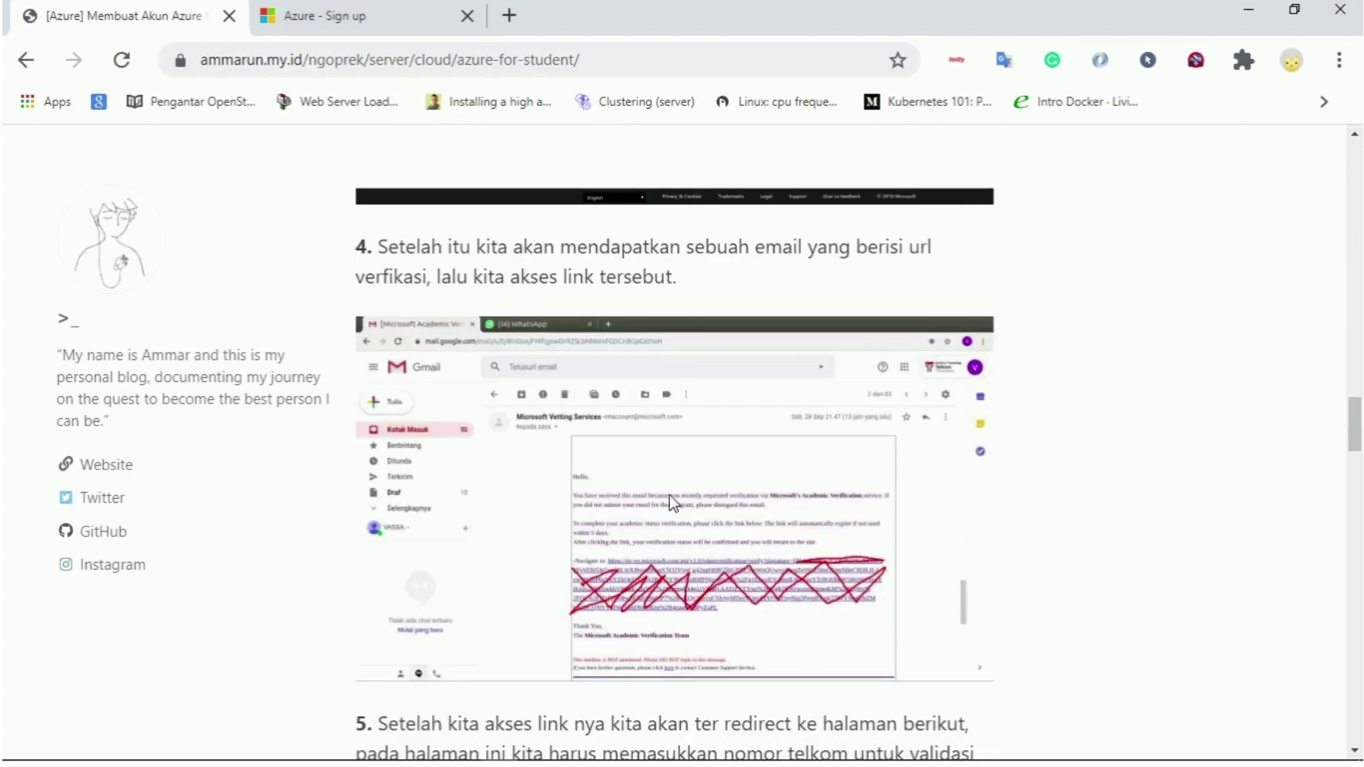
{"action": "scroll", "coordinate": [680, 578], "scroll_direction": "down", "scroll_amount": 3}
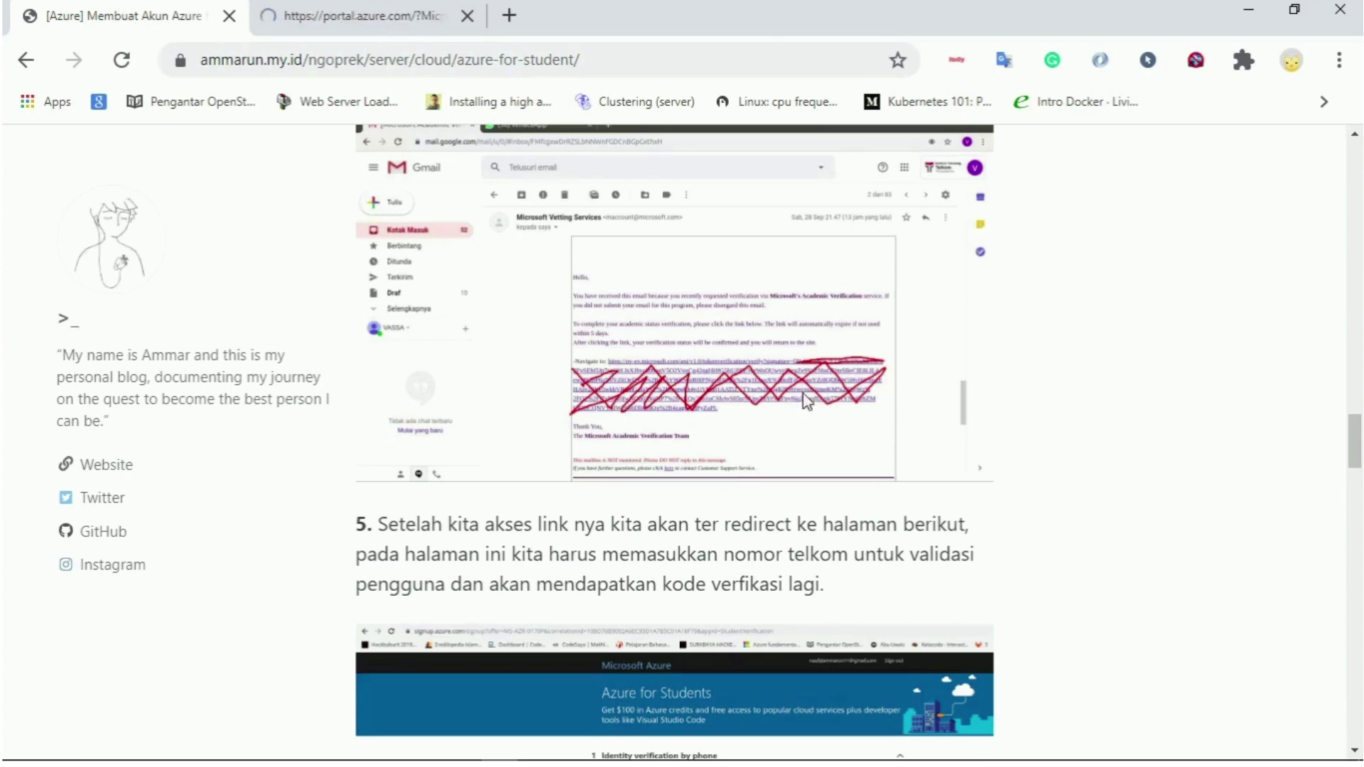
{"action": "scroll", "coordinate": [581, 428], "scroll_direction": "down", "scroll_amount": 3}
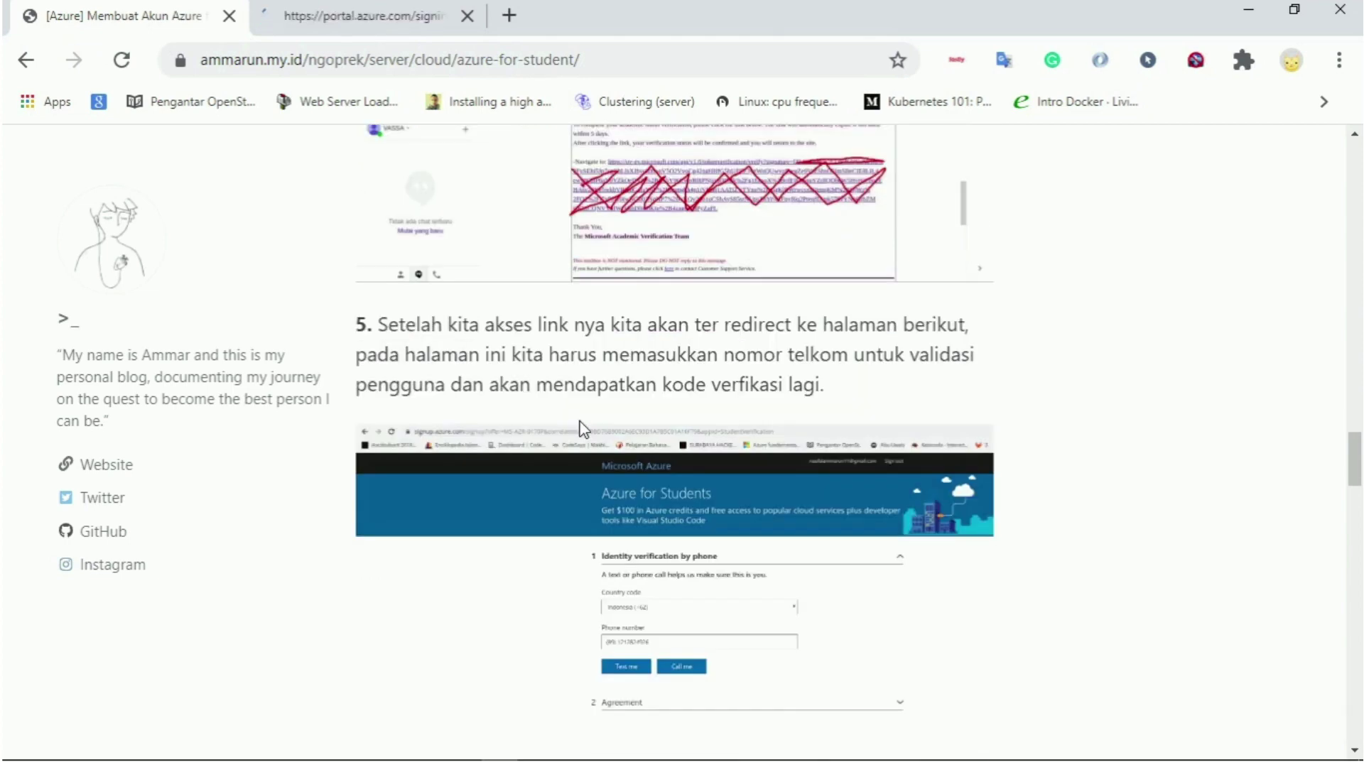
{"action": "scroll", "coordinate": [581, 429], "scroll_direction": "down", "scroll_amount": 3}
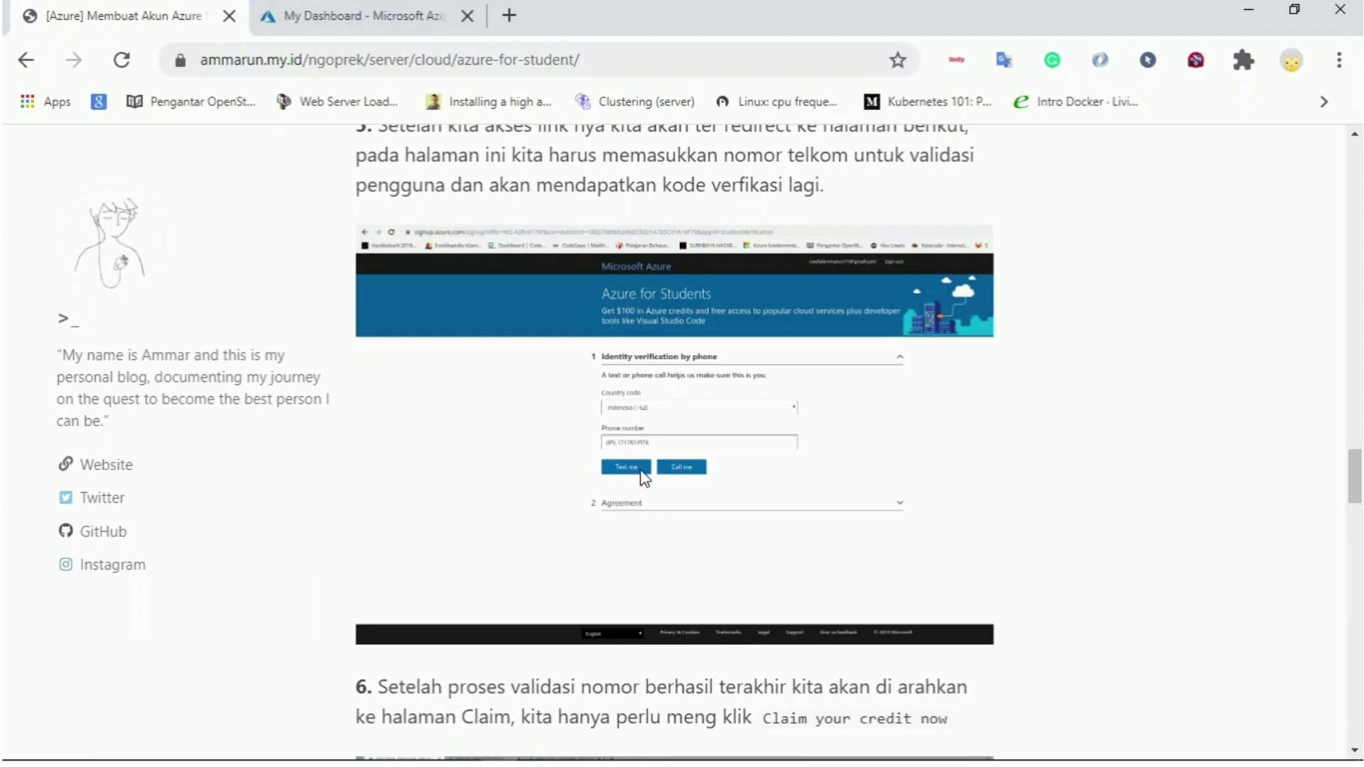
{"action": "scroll", "coordinate": [732, 481], "scroll_direction": "down", "scroll_amount": 3}
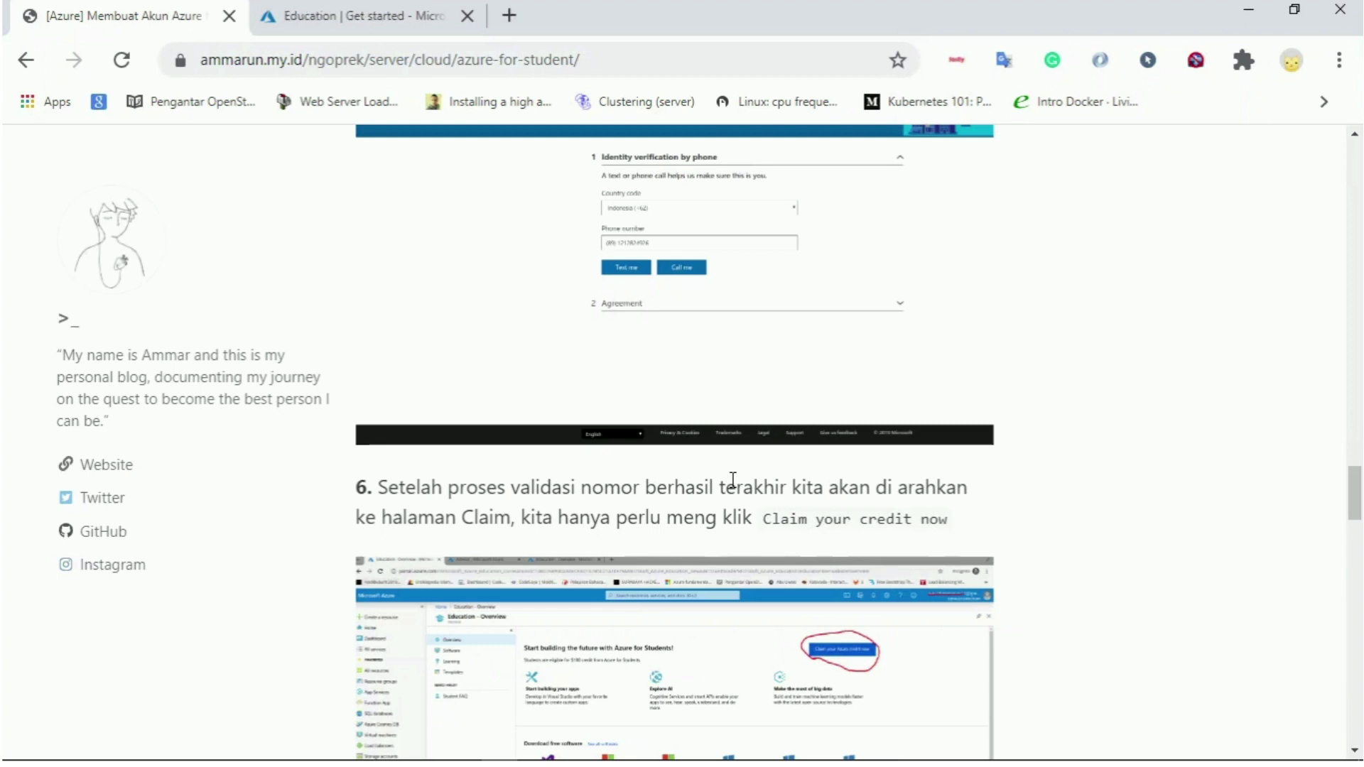
{"action": "scroll", "coordinate": [550, 506], "scroll_direction": "down", "scroll_amount": 3}
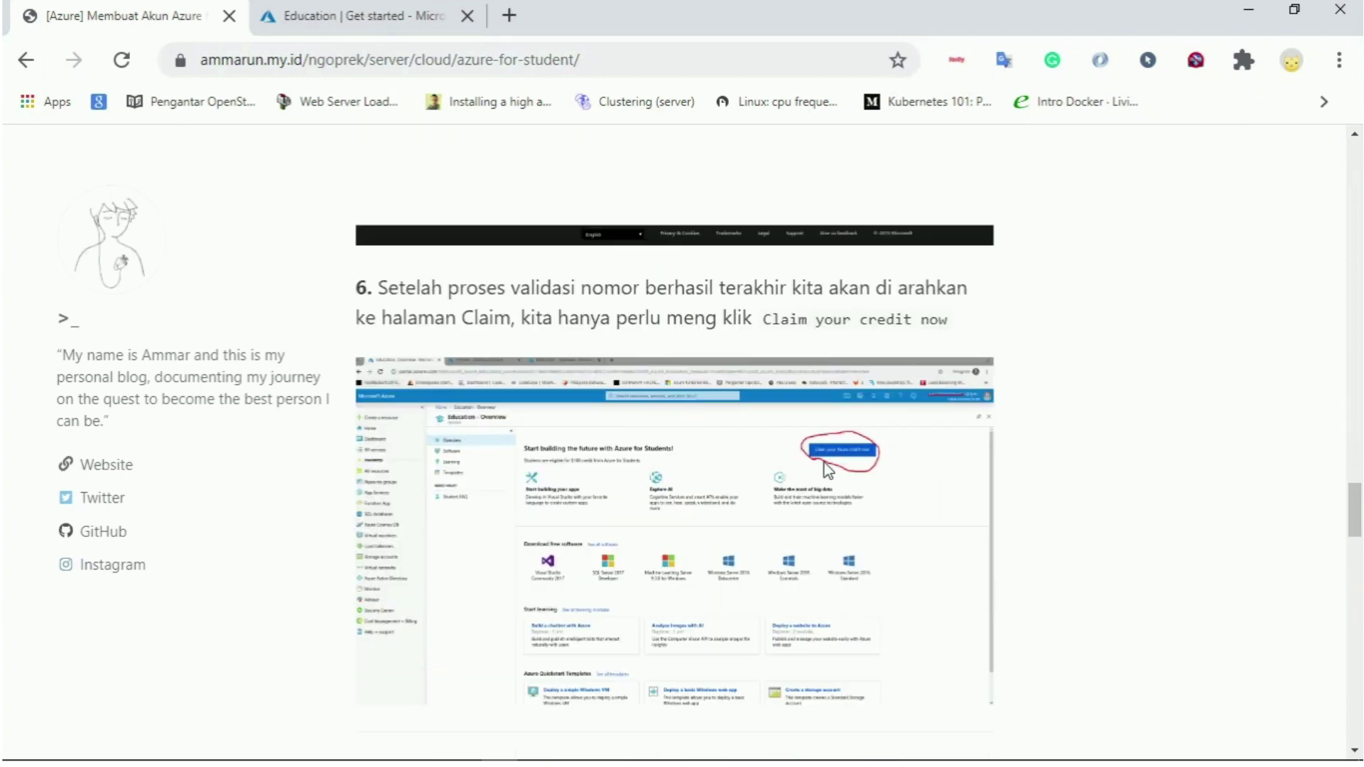
{"action": "scroll", "coordinate": [788, 469], "scroll_direction": "down", "scroll_amount": 3}
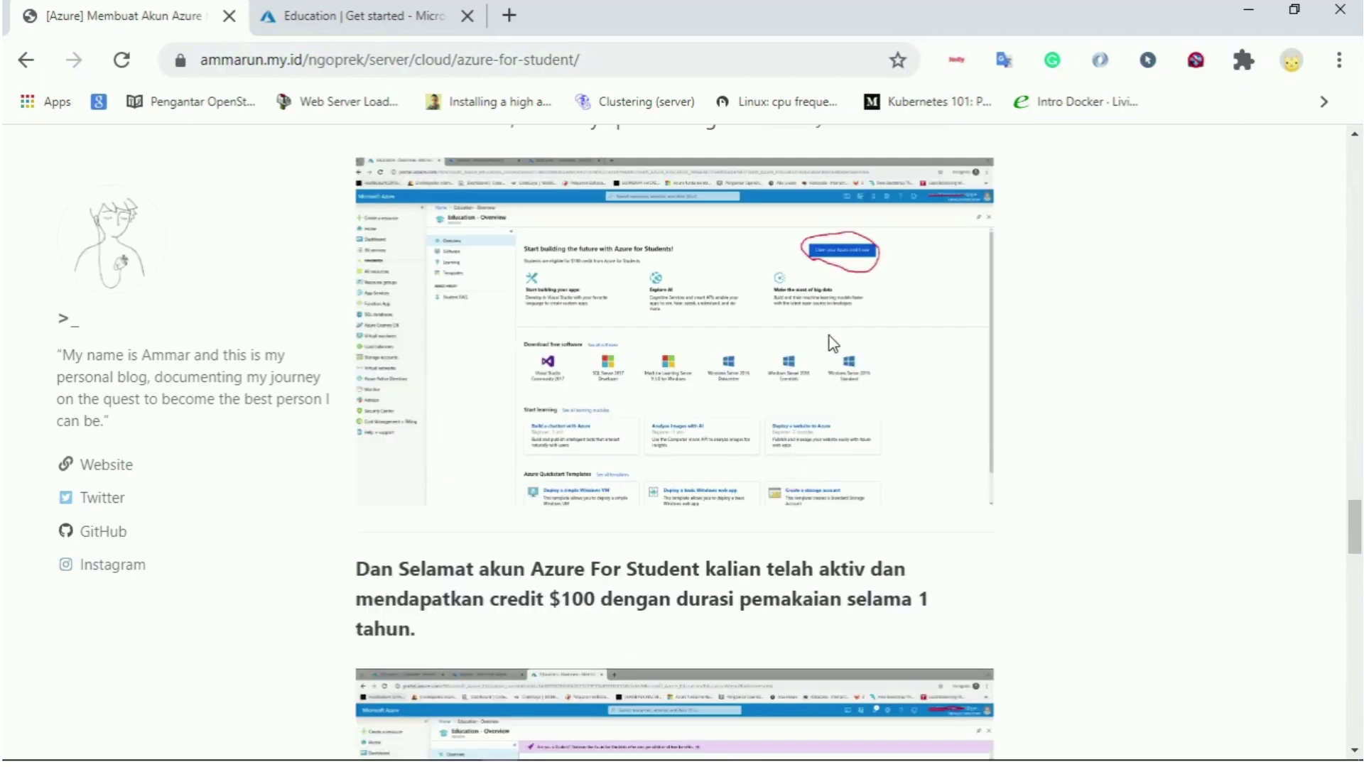
{"action": "scroll", "coordinate": [831, 348], "scroll_direction": "up", "scroll_amount": 3}
{"action": "key", "text": "ctrl+plus"}
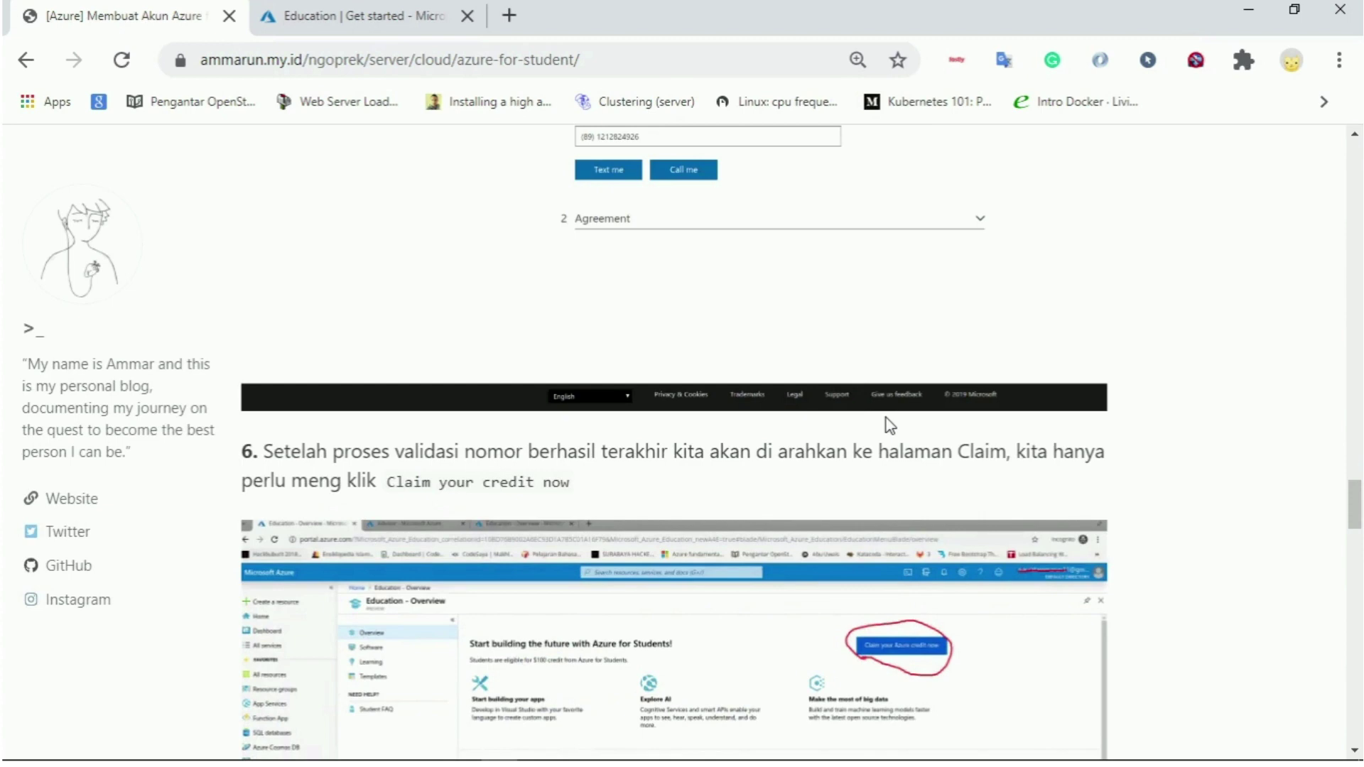
{"action": "scroll", "coordinate": [888, 423], "scroll_direction": "down", "scroll_amount": 8}
{"action": "scroll", "coordinate": [775, 489], "scroll_direction": "down", "scroll_amount": 3}
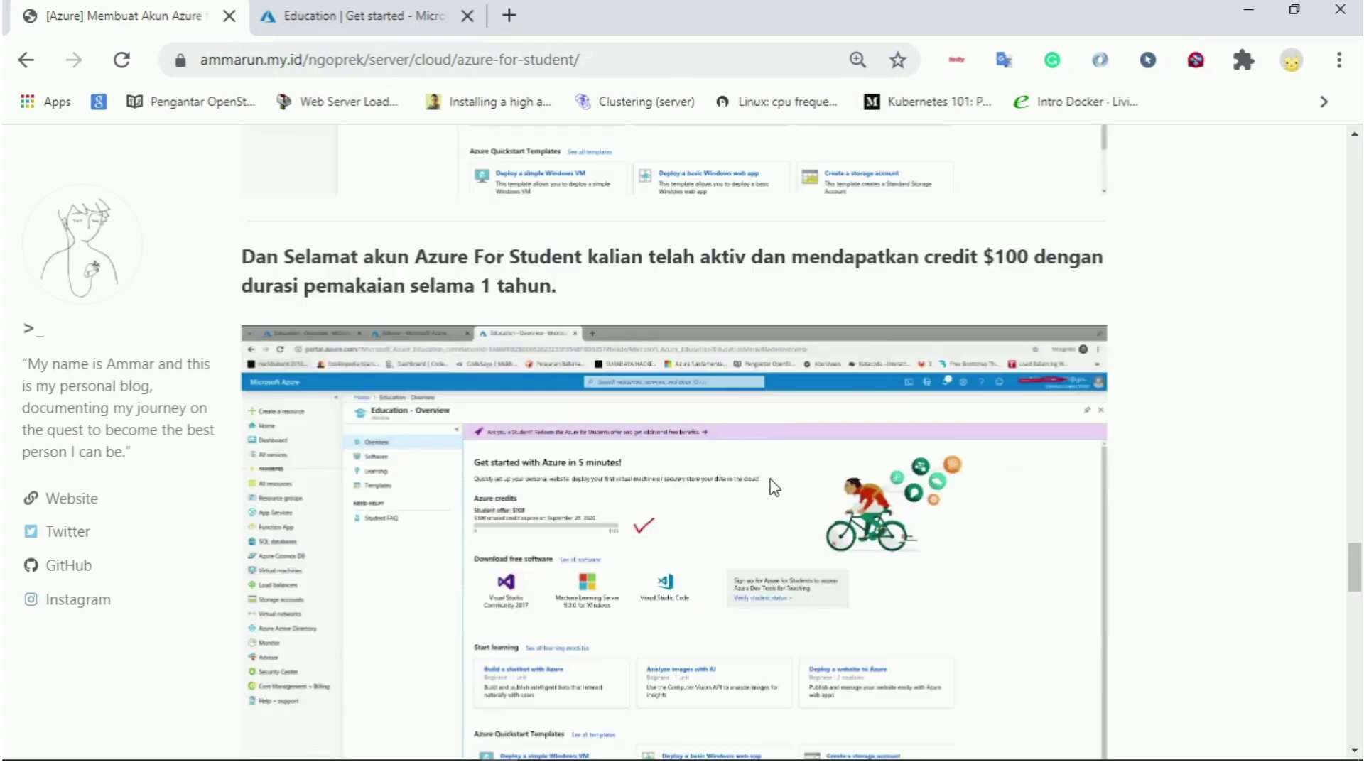
{"action": "scroll", "coordinate": [710, 487], "scroll_direction": "down", "scroll_amount": 5}
{"action": "scroll", "coordinate": [626, 472], "scroll_direction": "up", "scroll_amount": 3}
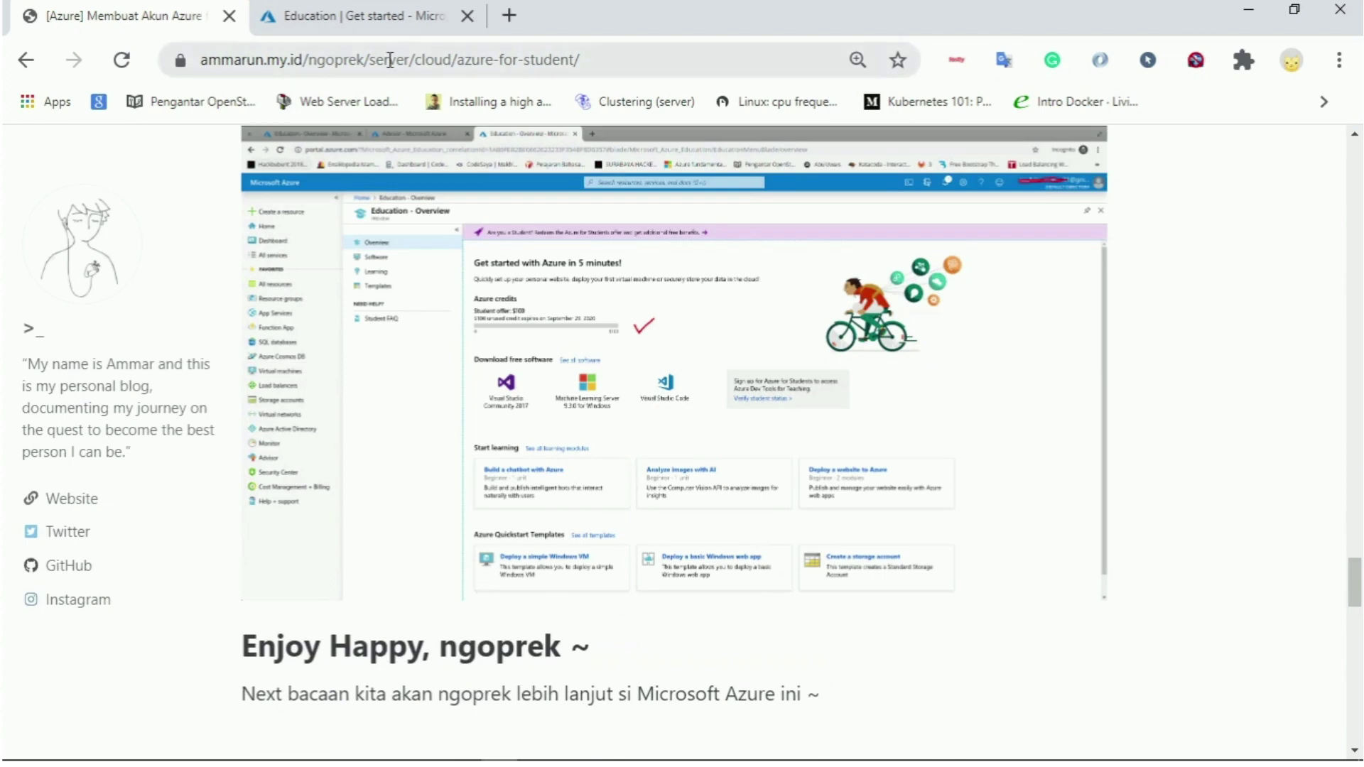
{"action": "left_click", "coordinate": [391, 13]}
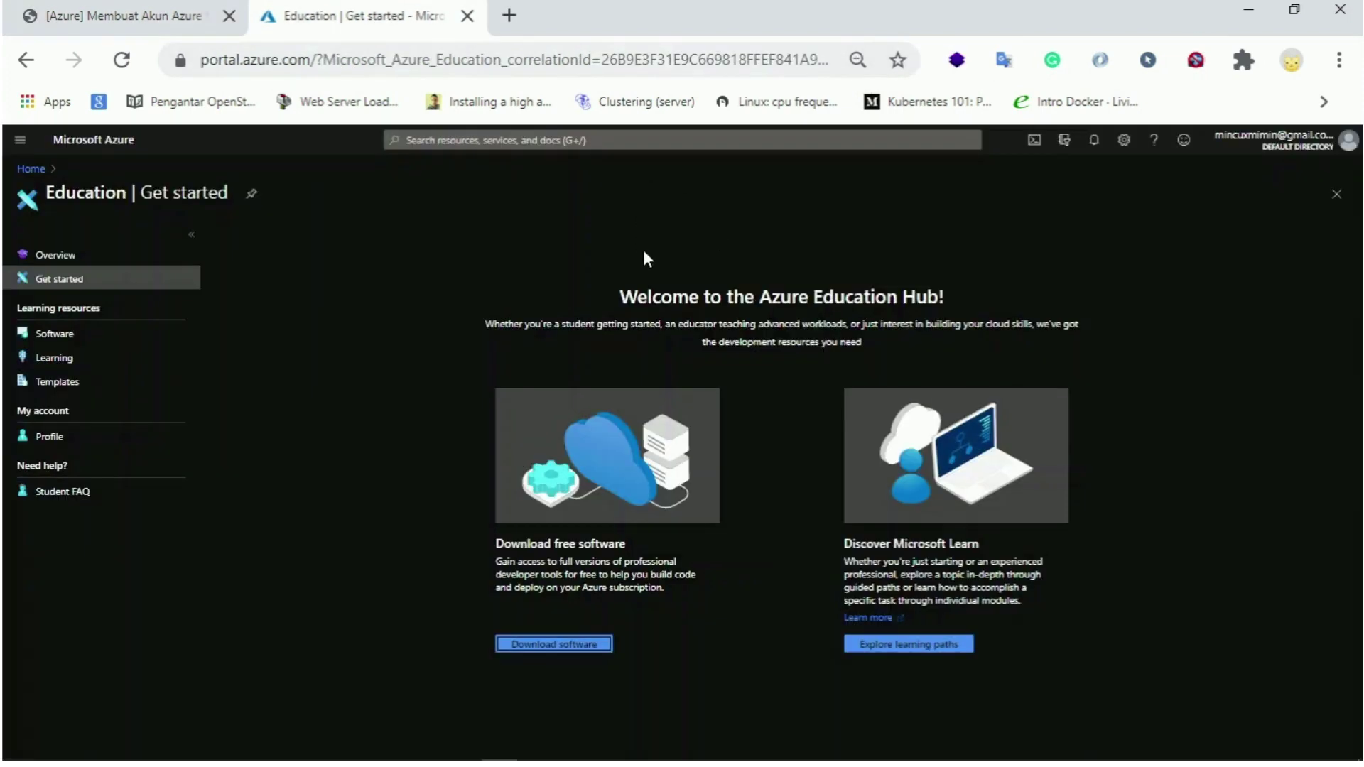
- Go to the portal Home page, browse the navigation sidebar, and open Portal settings
{"action": "left_click", "coordinate": [122, 160]}
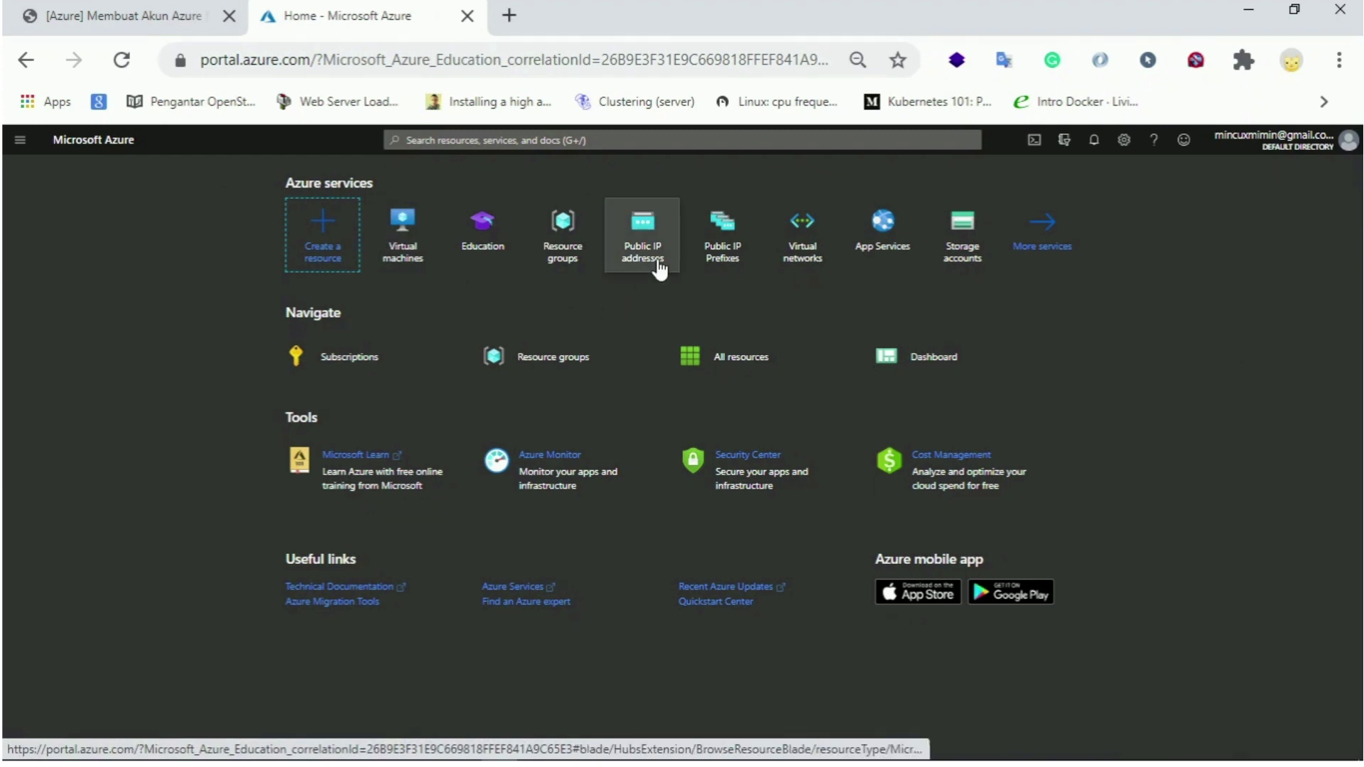
{"action": "mouse_move", "coordinate": [658, 268]}
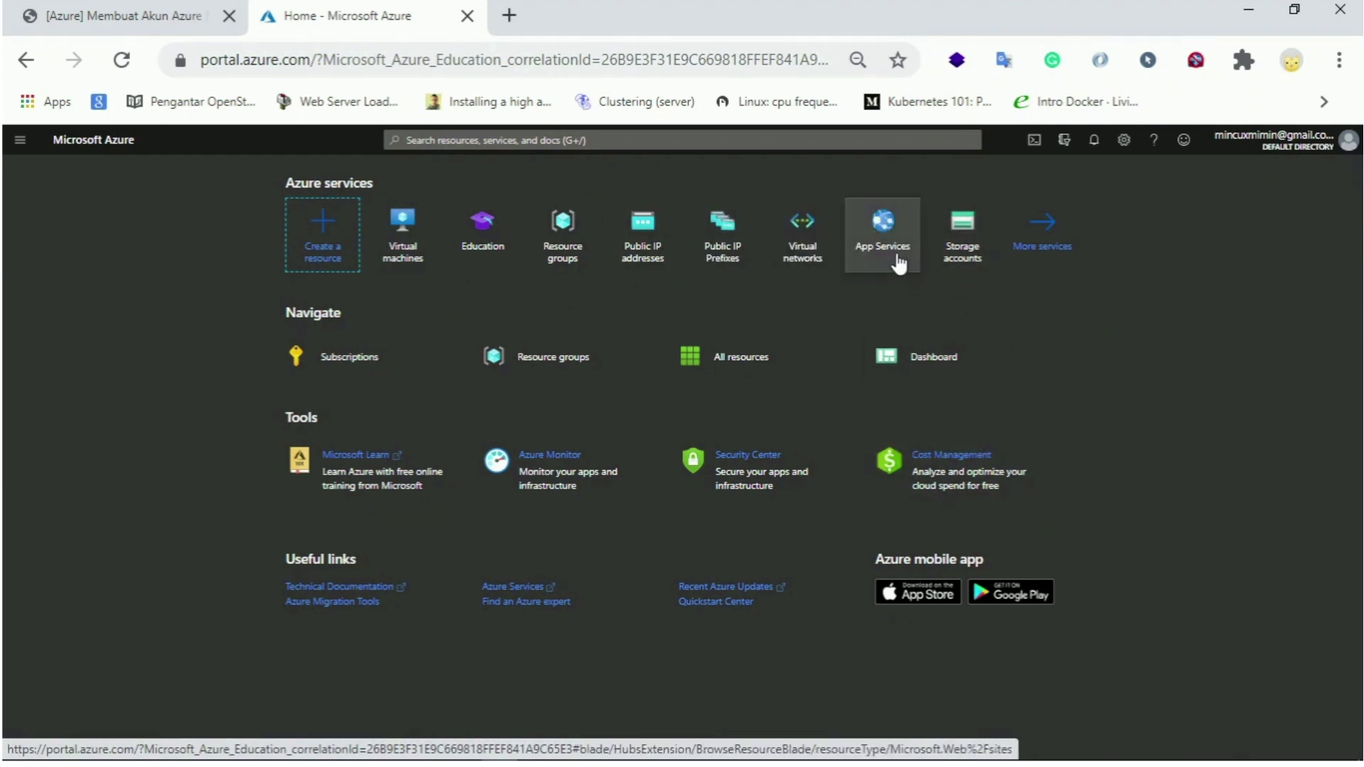
{"action": "mouse_move", "coordinate": [900, 264]}
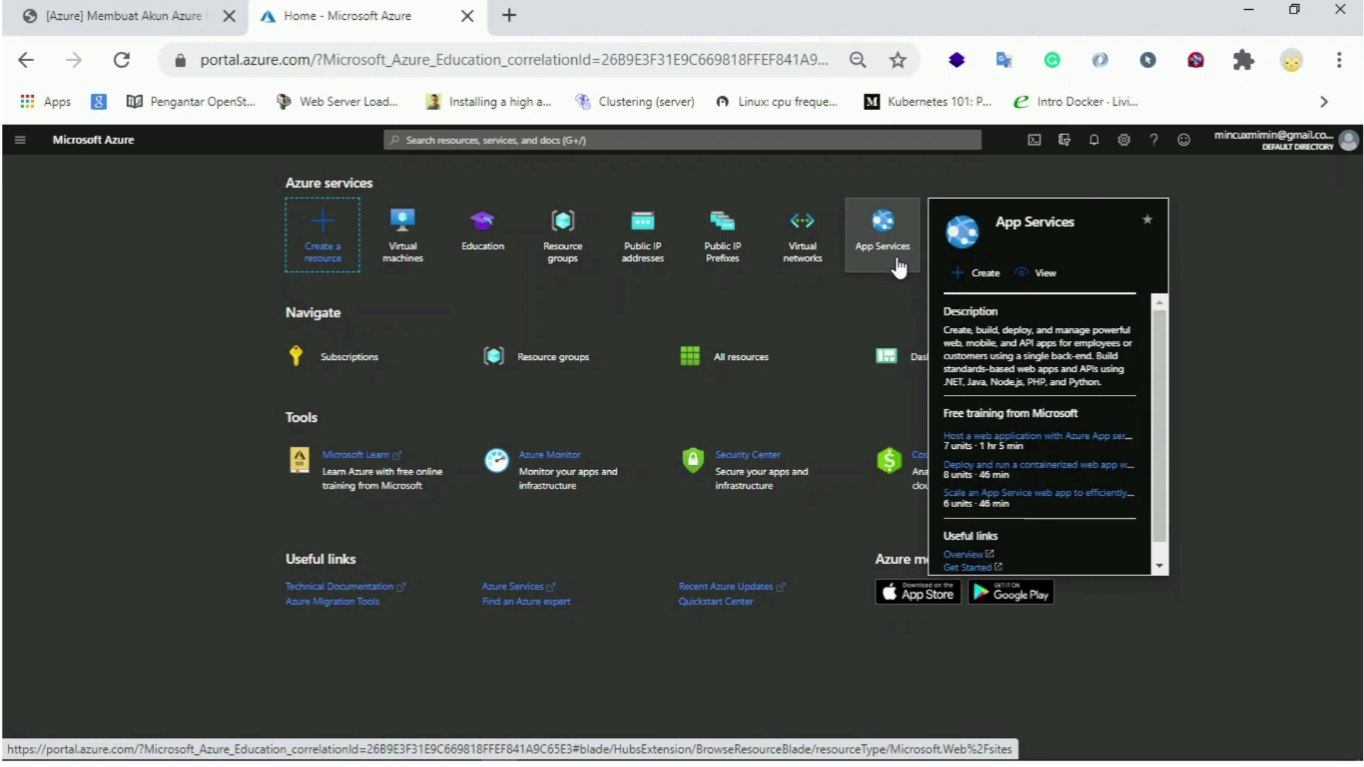
{"action": "left_click", "coordinate": [17, 140]}
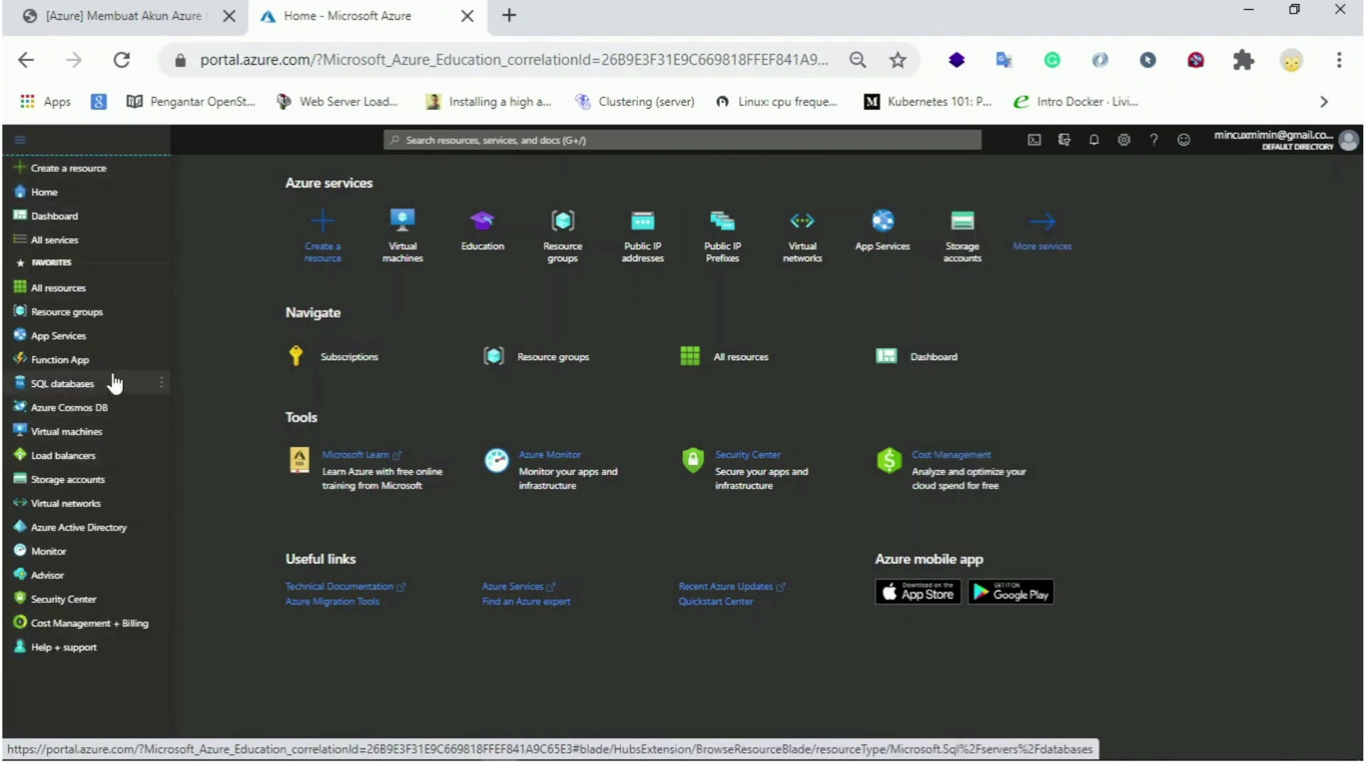
{"action": "mouse_move", "coordinate": [103, 398]}
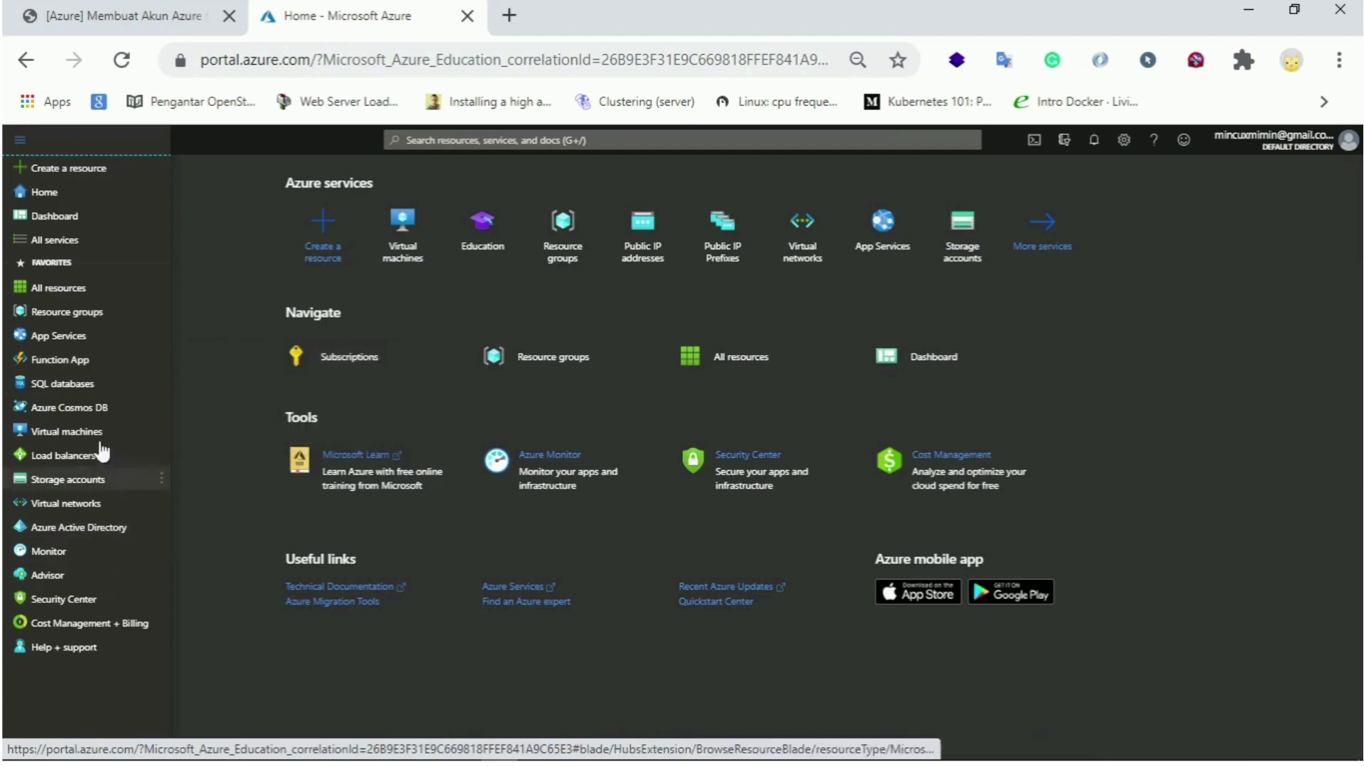
{"action": "left_click", "coordinate": [1252, 305]}
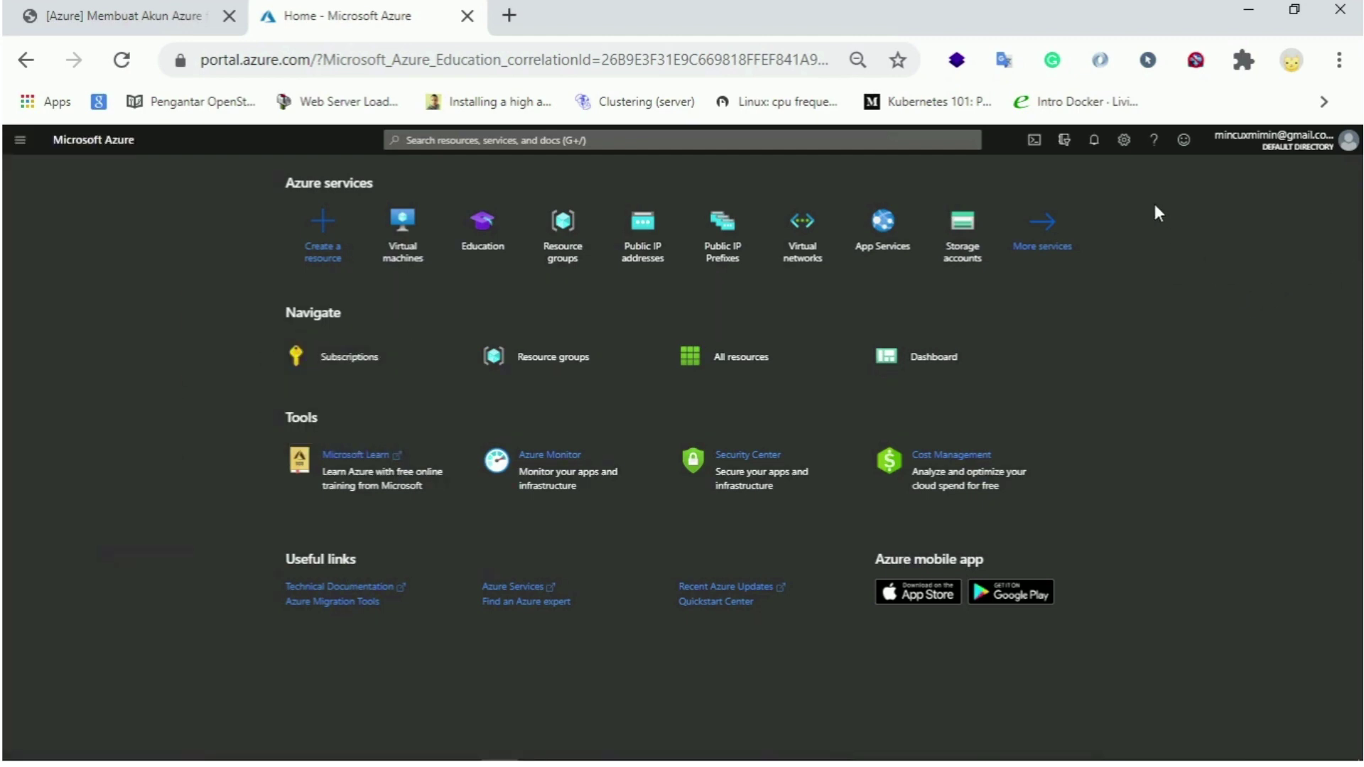
{"action": "left_click", "coordinate": [1121, 145]}
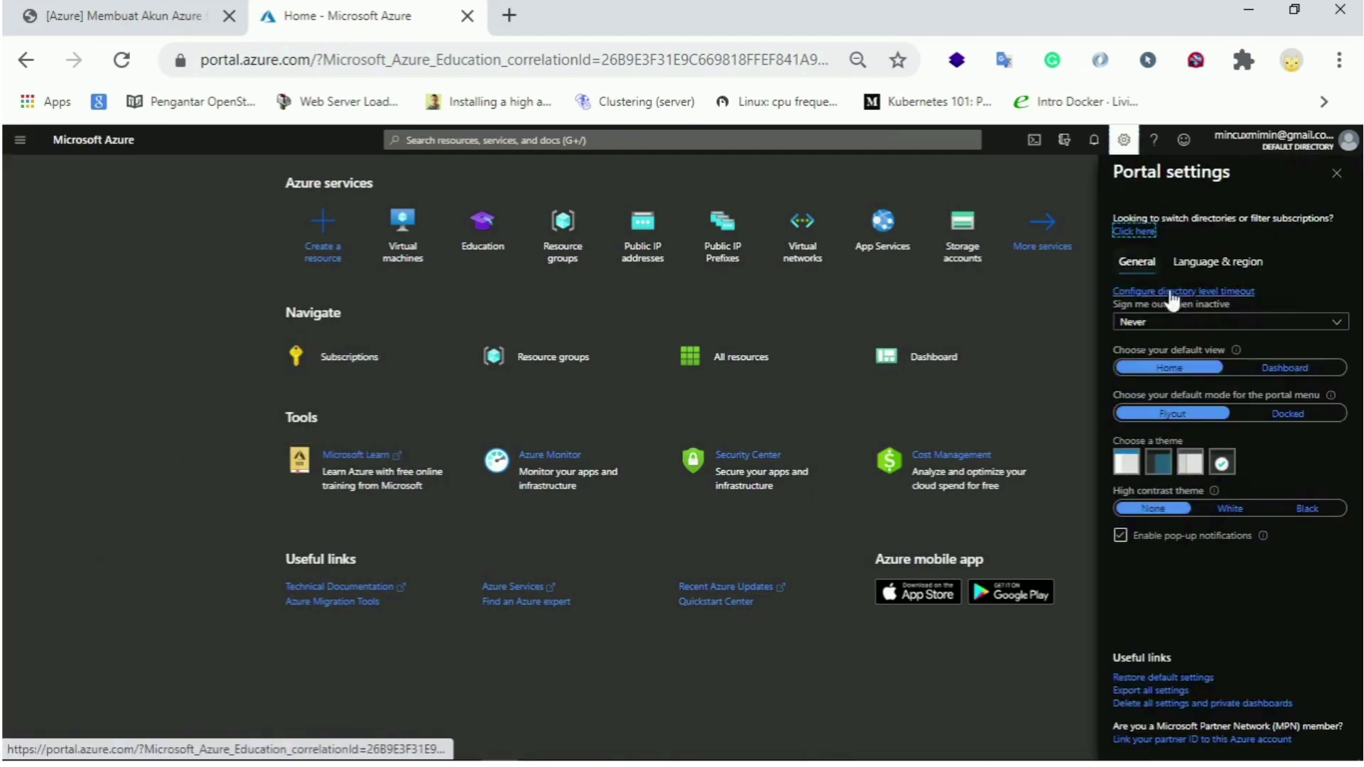
{"action": "left_click", "coordinate": [1196, 469]}
{"action": "left_click", "coordinate": [1128, 466]}
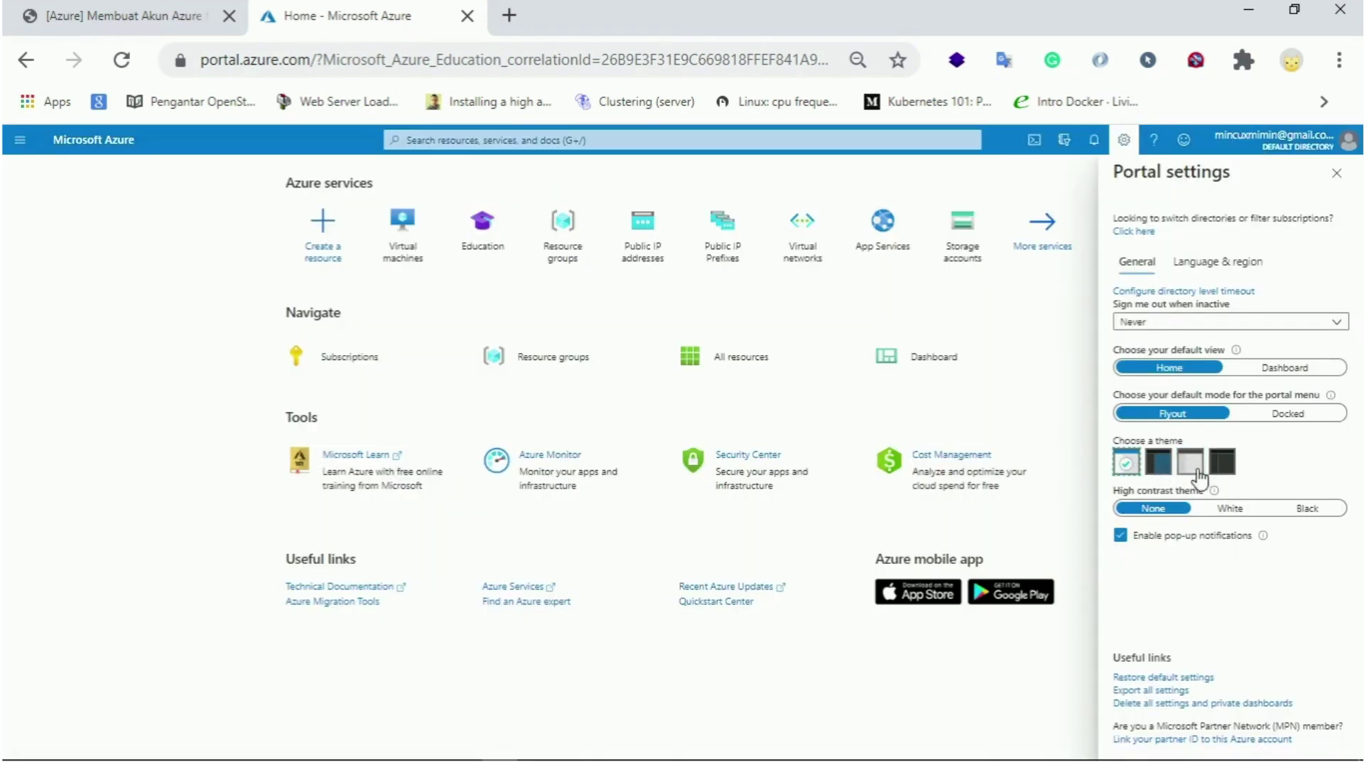
{"action": "left_click", "coordinate": [1222, 465]}
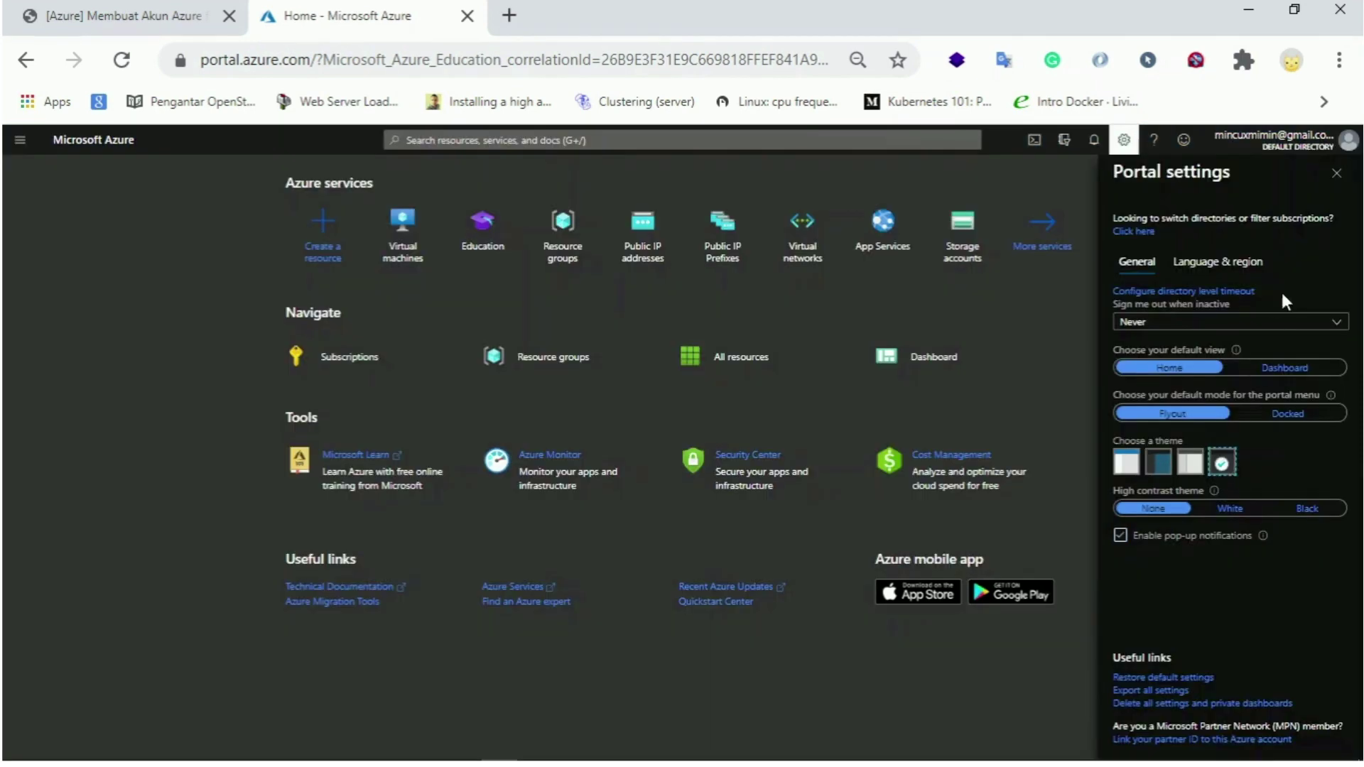
{"action": "left_click", "coordinate": [1337, 173]}
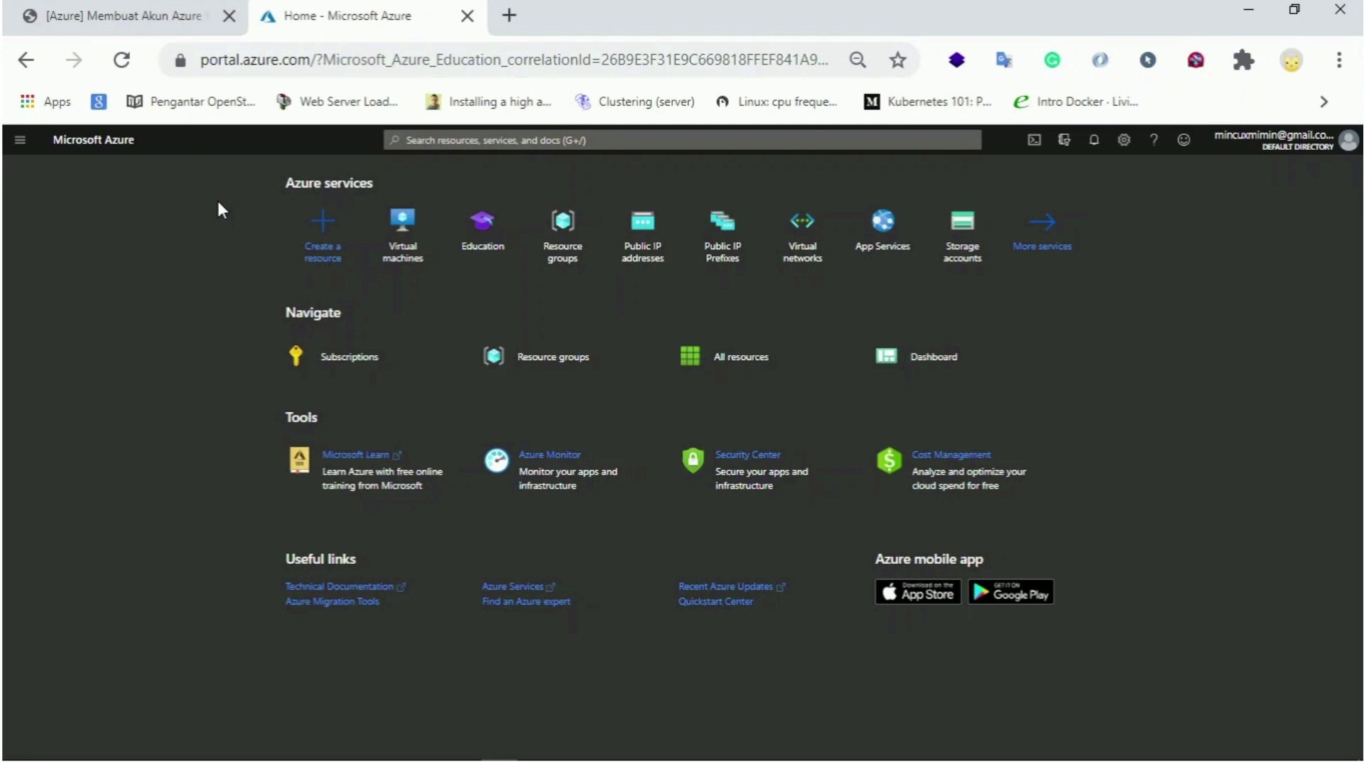
{"action": "left_click", "coordinate": [502, 140]}
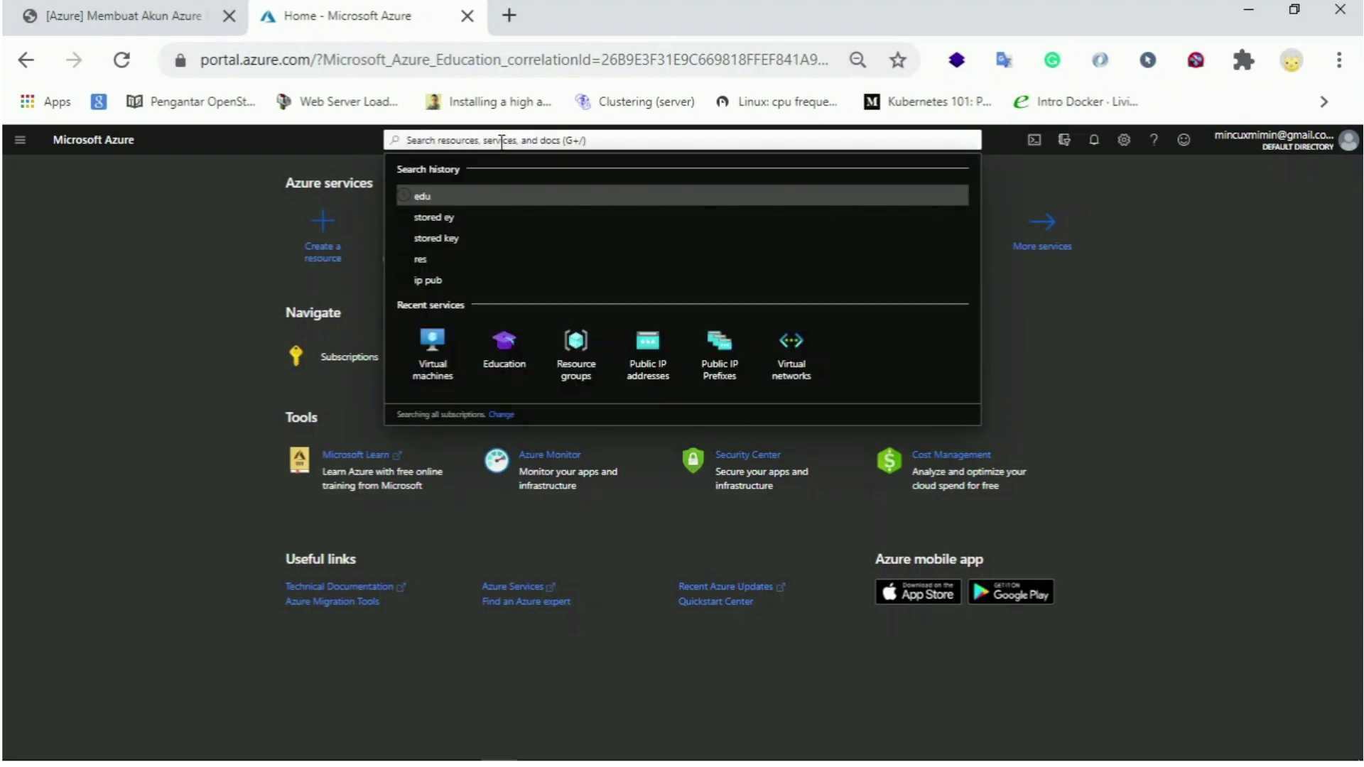
{"action": "type", "text": "ed"}
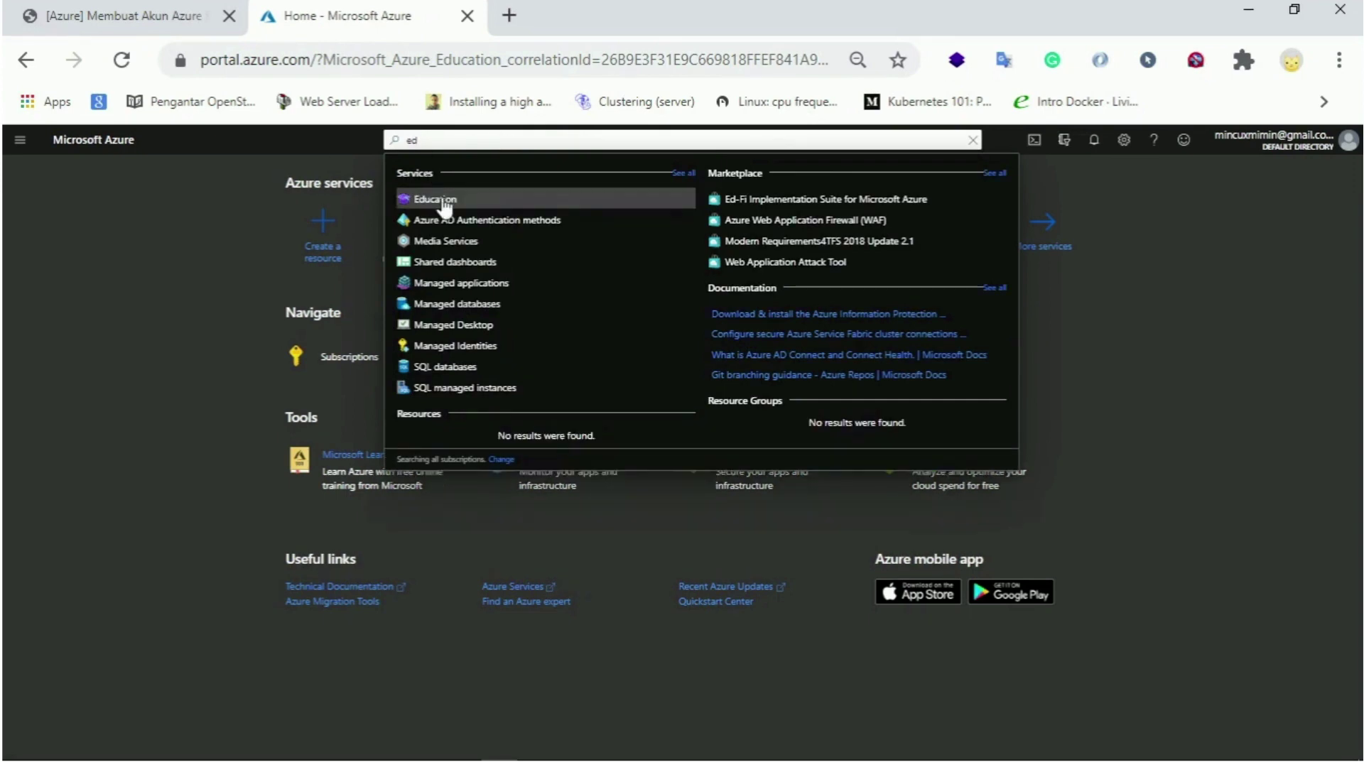
{"action": "left_click", "coordinate": [441, 199]}
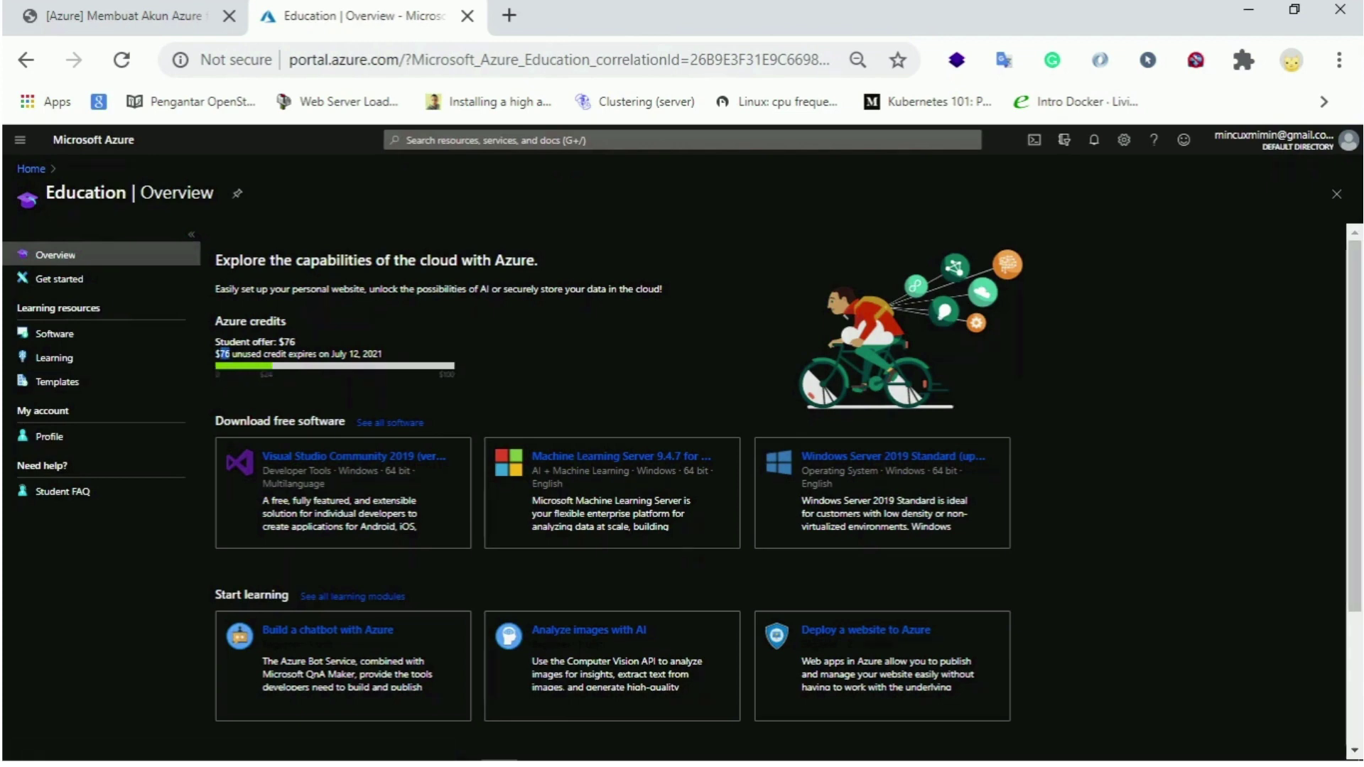
{"action": "left_click", "coordinate": [119, 145]}
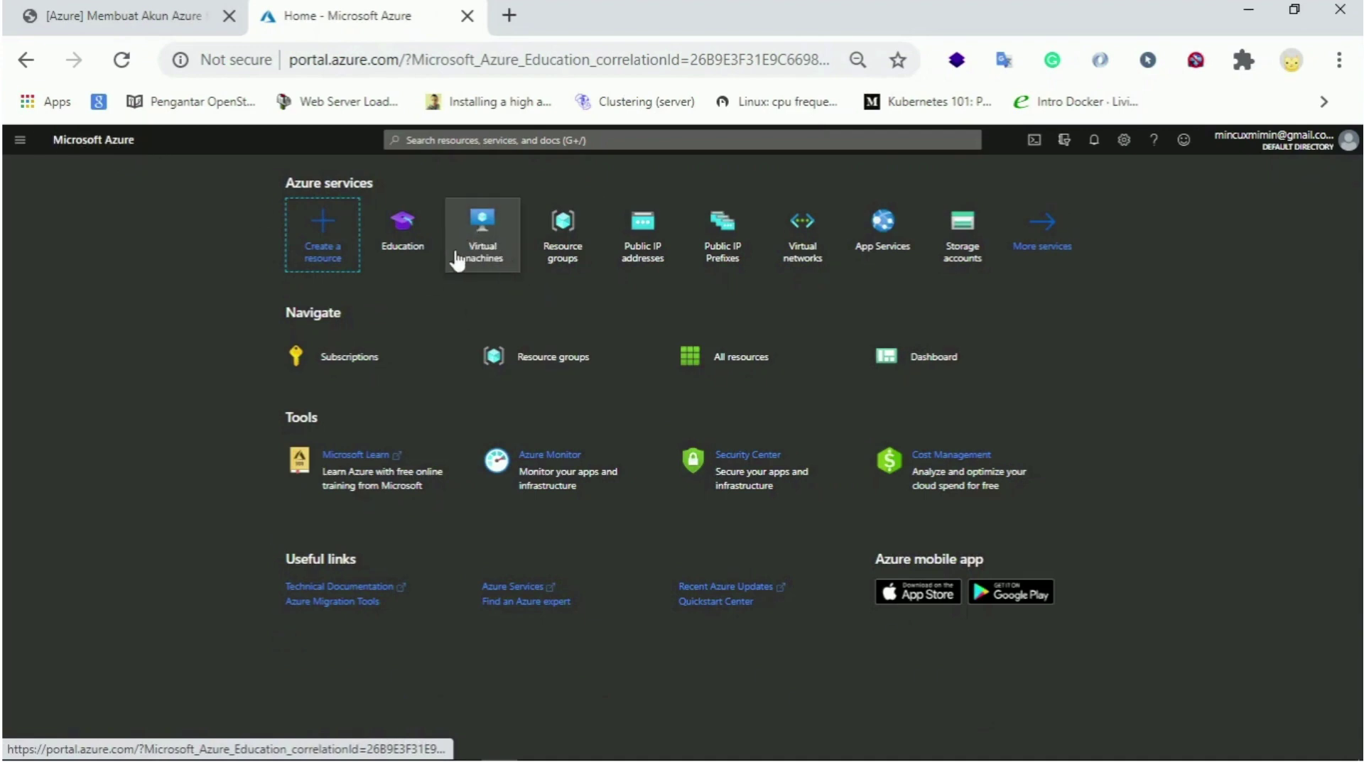
- Open Virtual machines from Home and choose Add > Virtual machine
{"action": "left_click", "coordinate": [473, 234]}
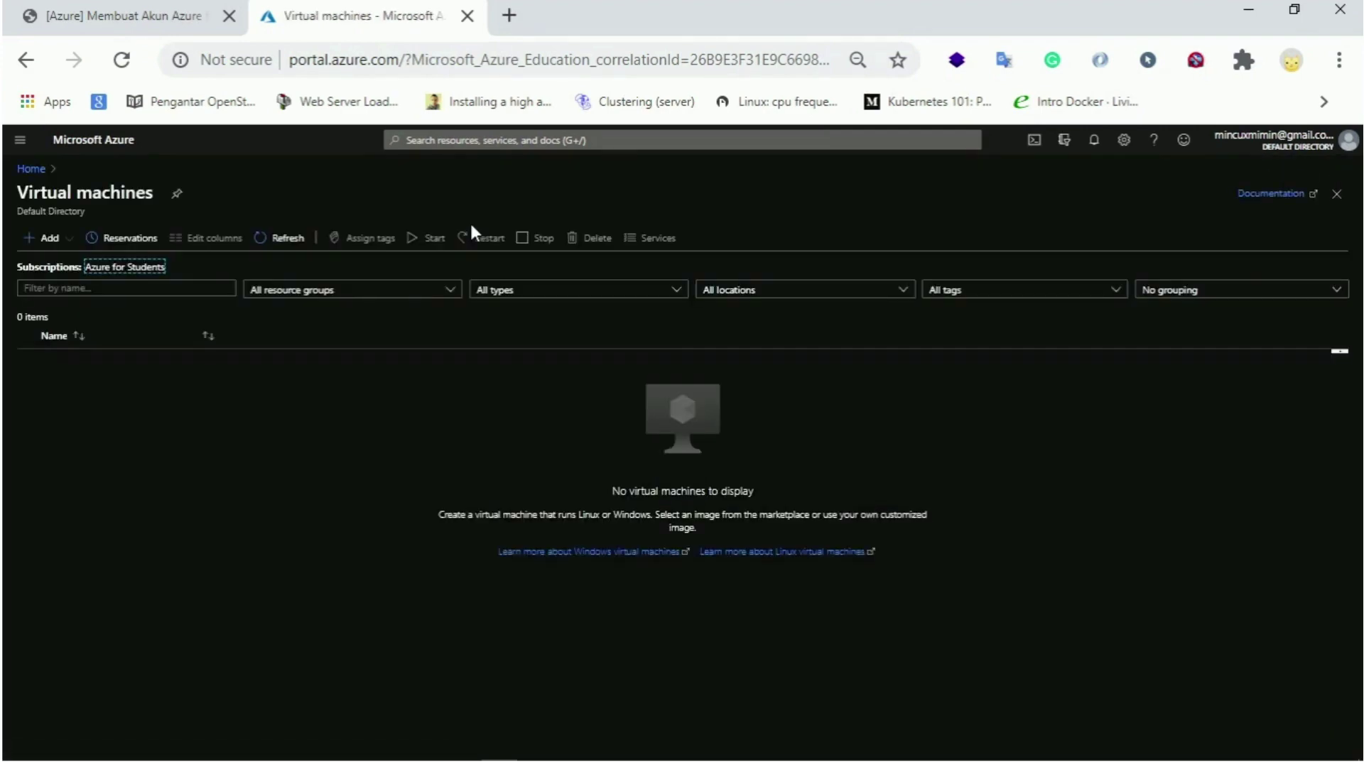
{"action": "left_click", "coordinate": [50, 240]}
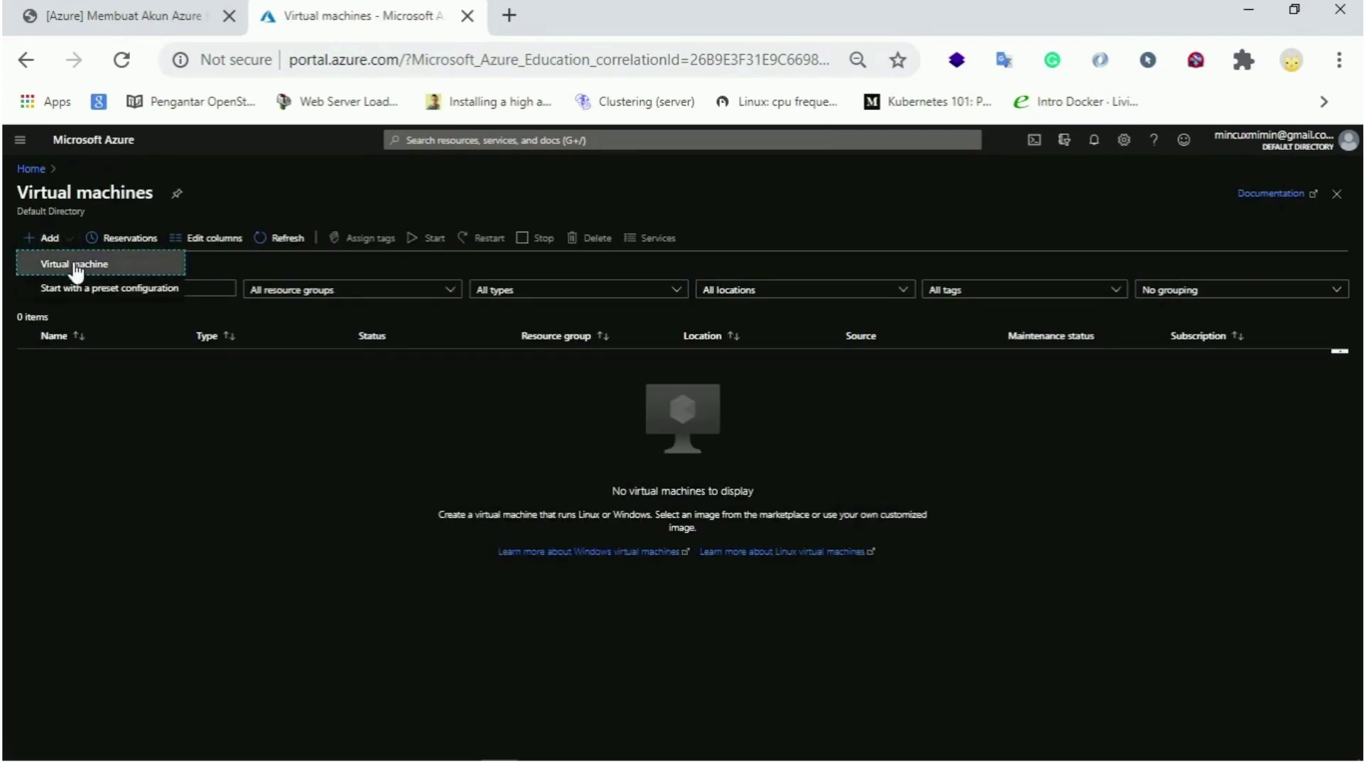
{"action": "left_click", "coordinate": [76, 266]}
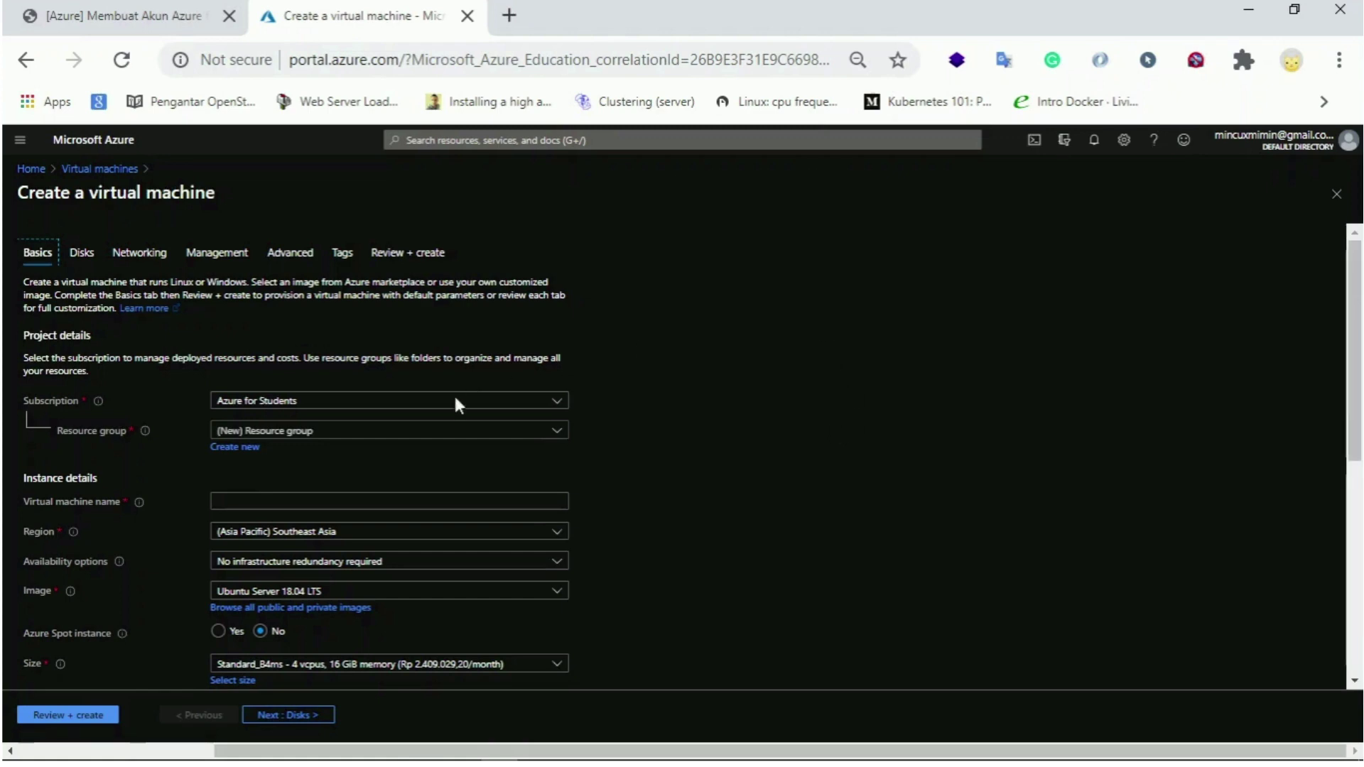
- Create a new resource group named BOOTCAMP and make it the selected group
{"action": "left_click", "coordinate": [389, 442]}
{"action": "left_click", "coordinate": [742, 365]}
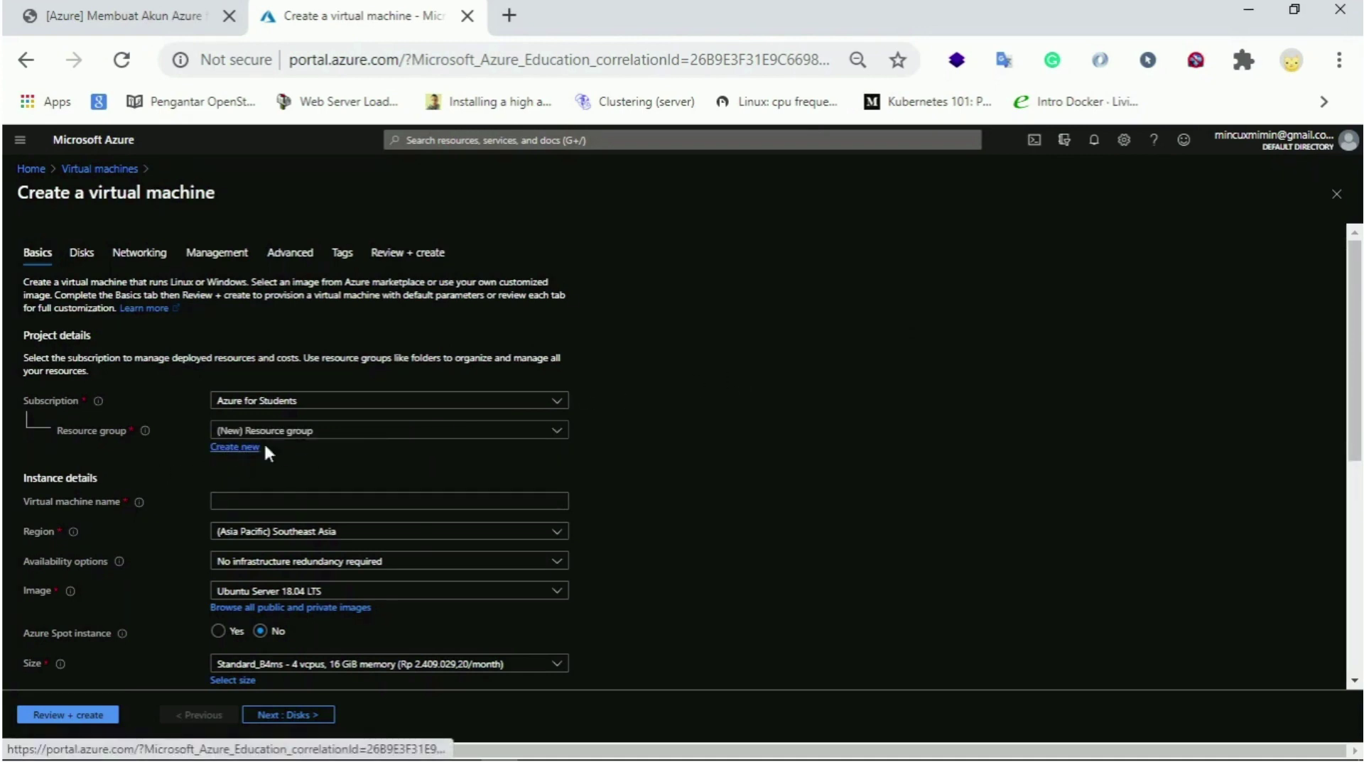
{"action": "left_click", "coordinate": [300, 444]}
{"action": "left_click", "coordinate": [299, 437]}
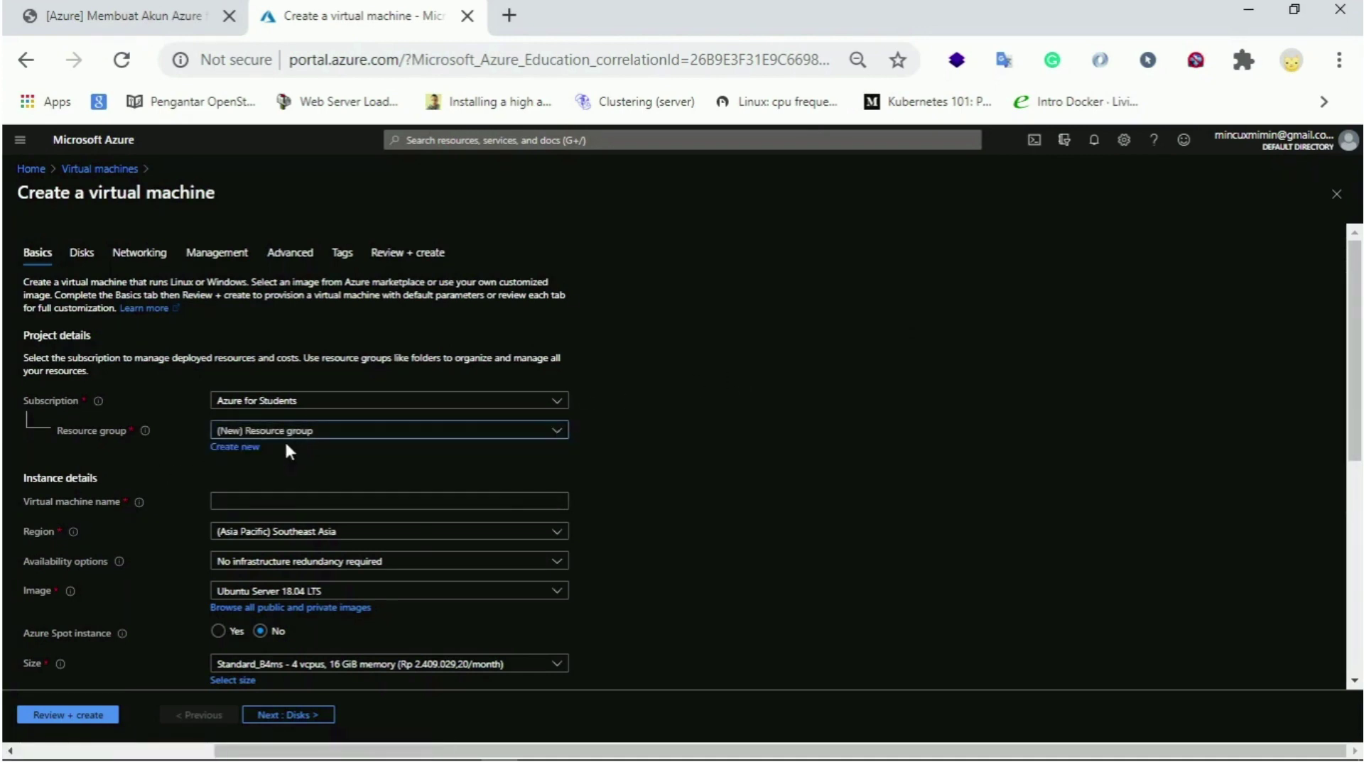
{"action": "left_click", "coordinate": [250, 455]}
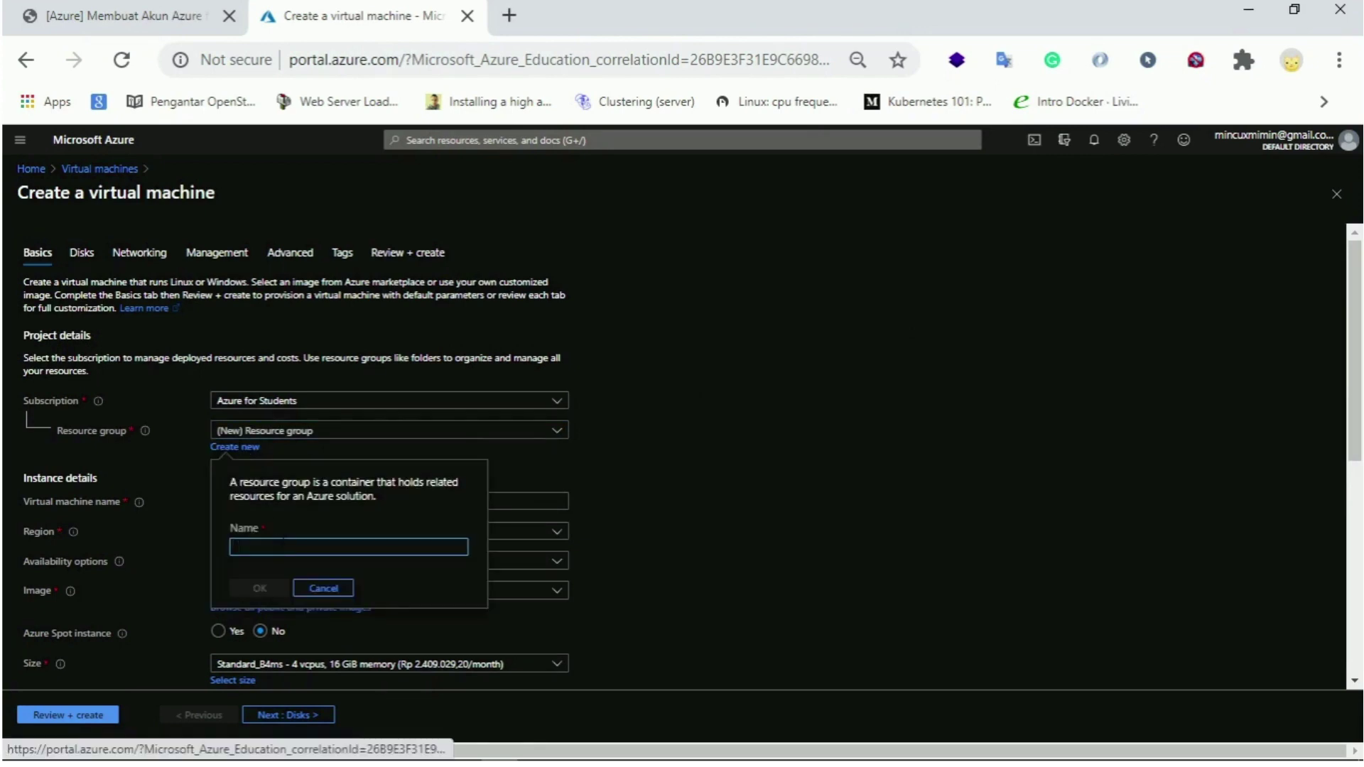
{"action": "type", "text": "BOOT"}
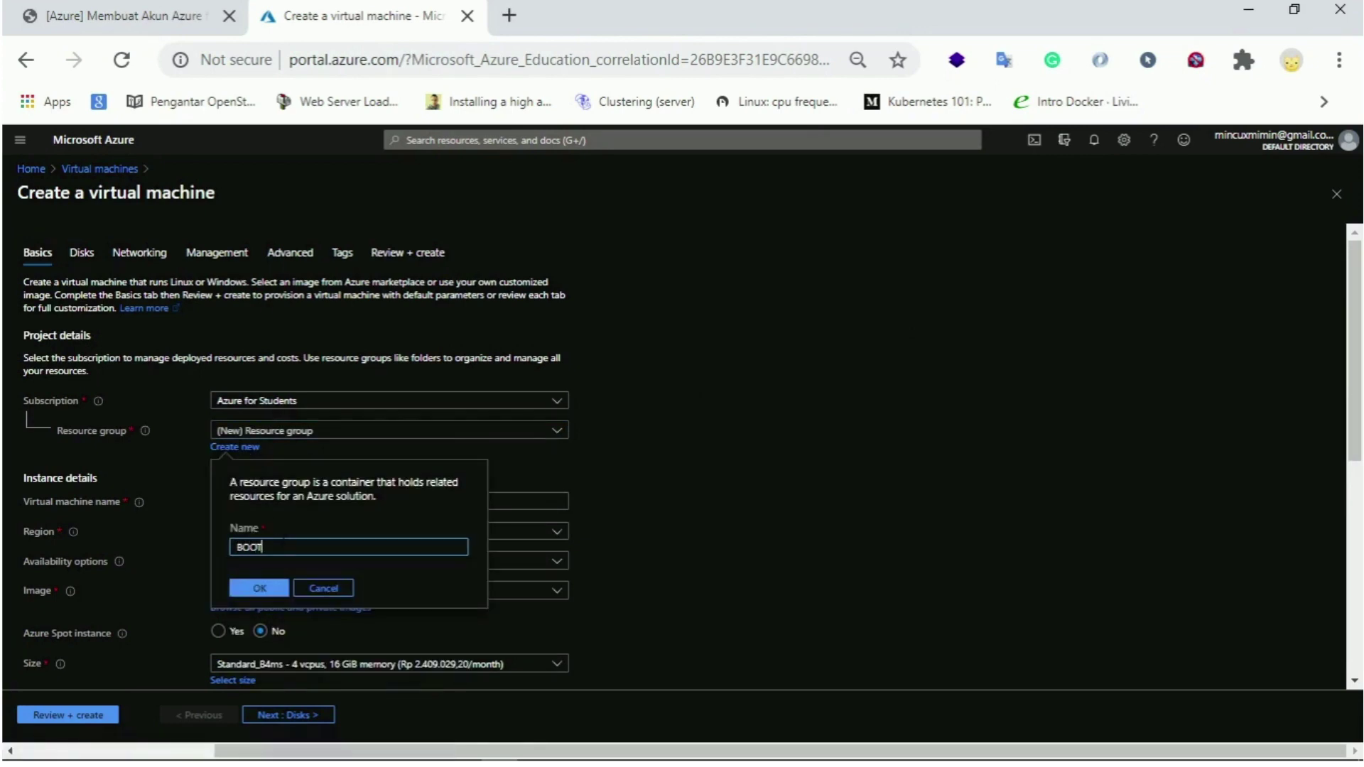
{"action": "type", "text": "CAMP"}
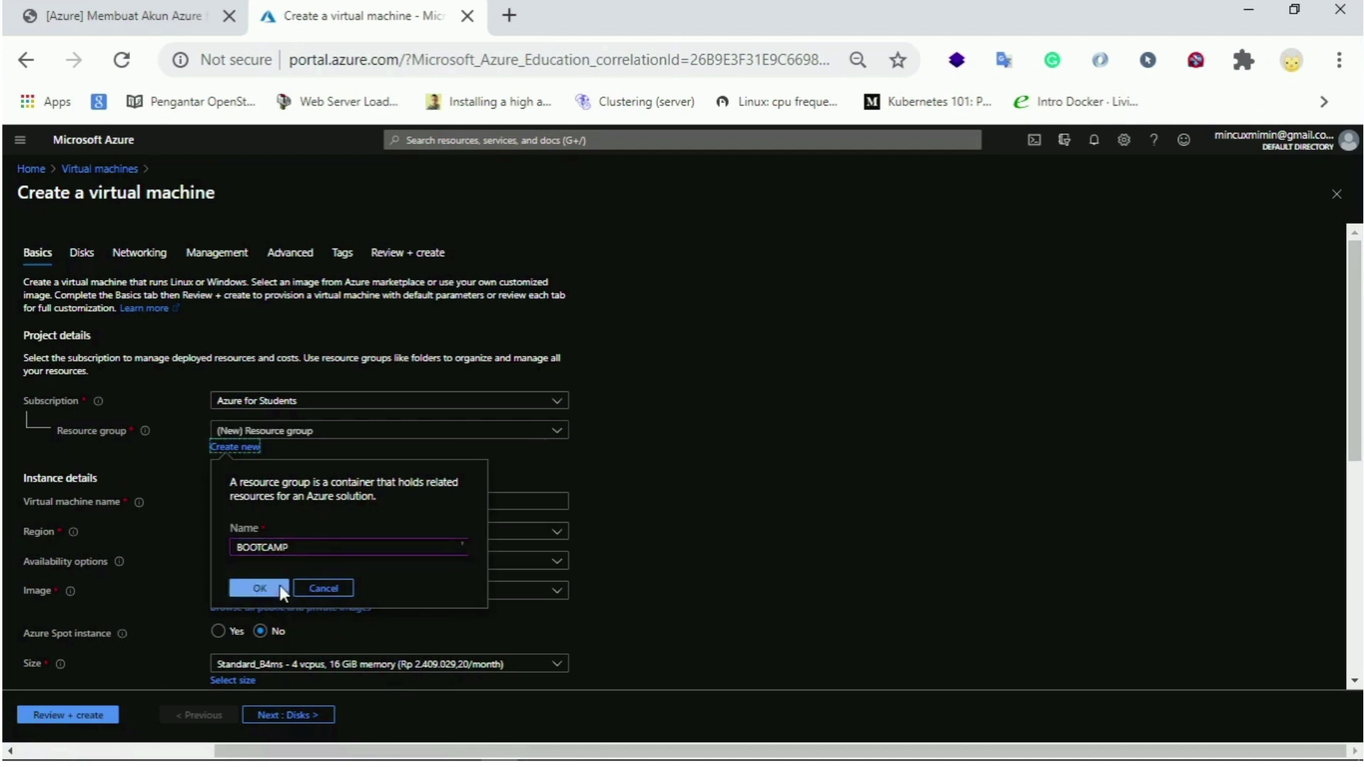
{"action": "left_click", "coordinate": [279, 588]}
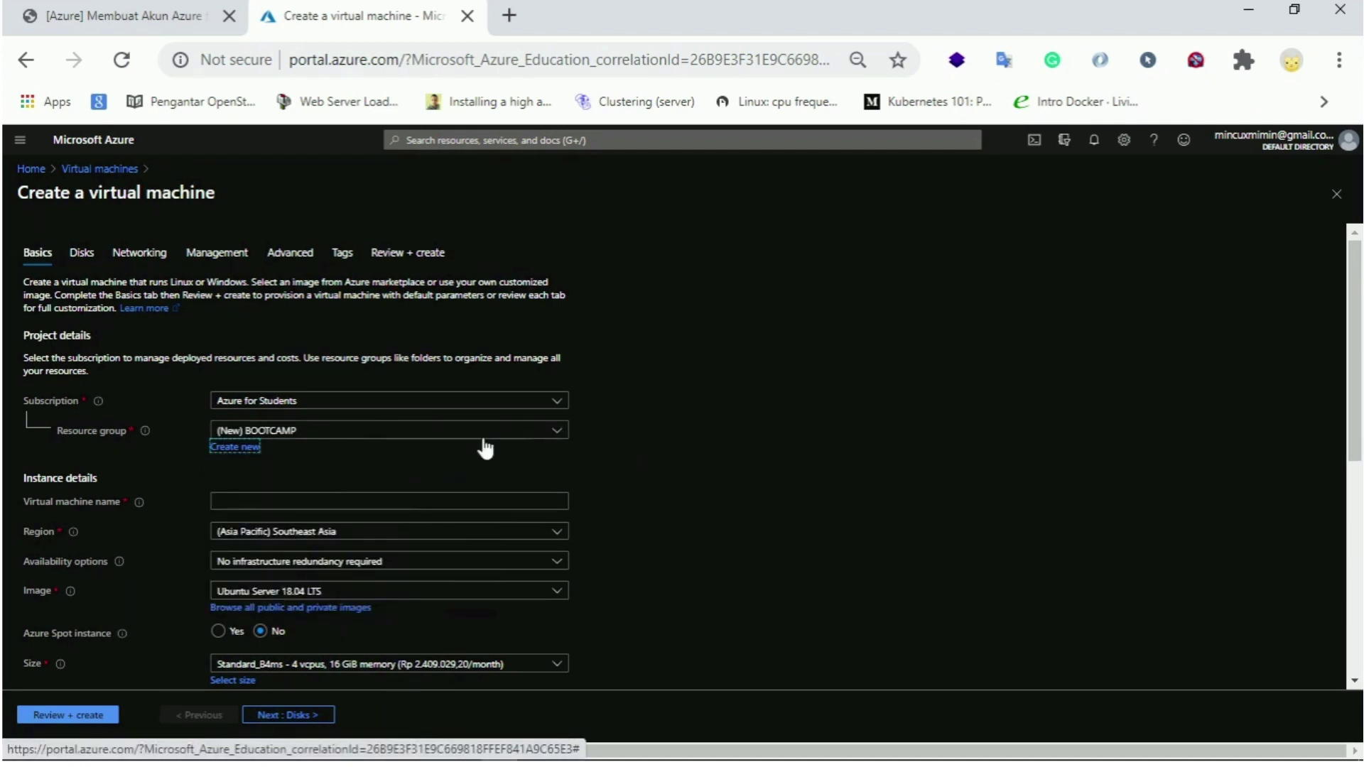
{"action": "left_click", "coordinate": [481, 433]}
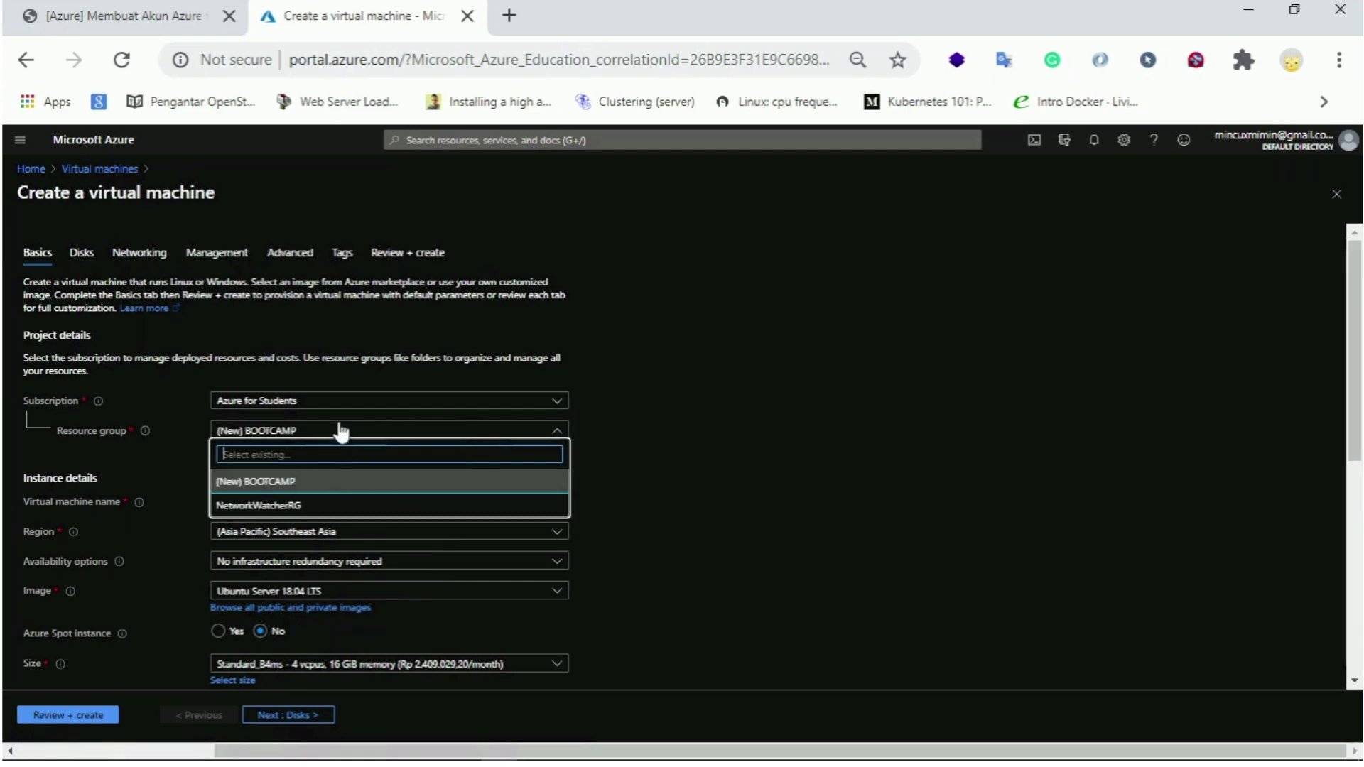
{"action": "left_click", "coordinate": [332, 434]}
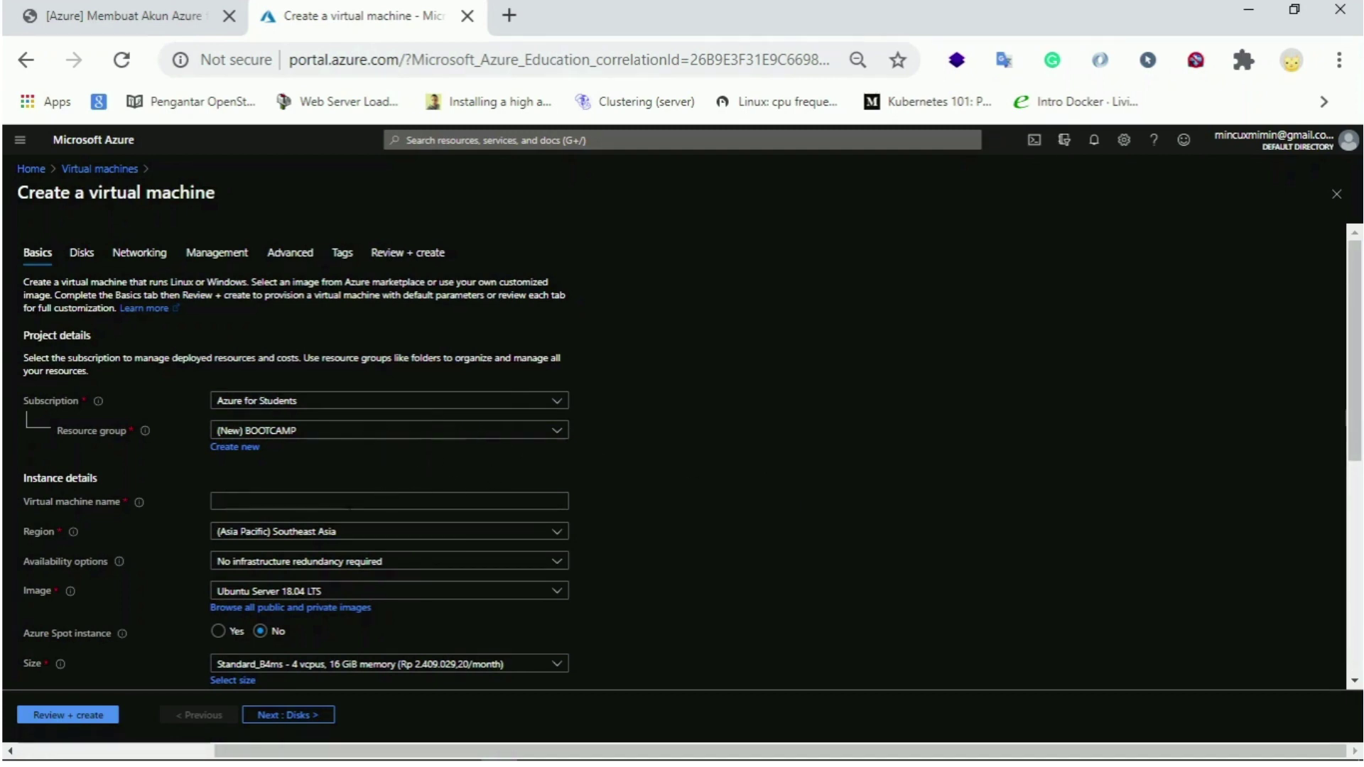
- Name the virtual machine palo-server
{"action": "left_click", "coordinate": [350, 505]}
{"action": "type", "text": "palo-subnet"}
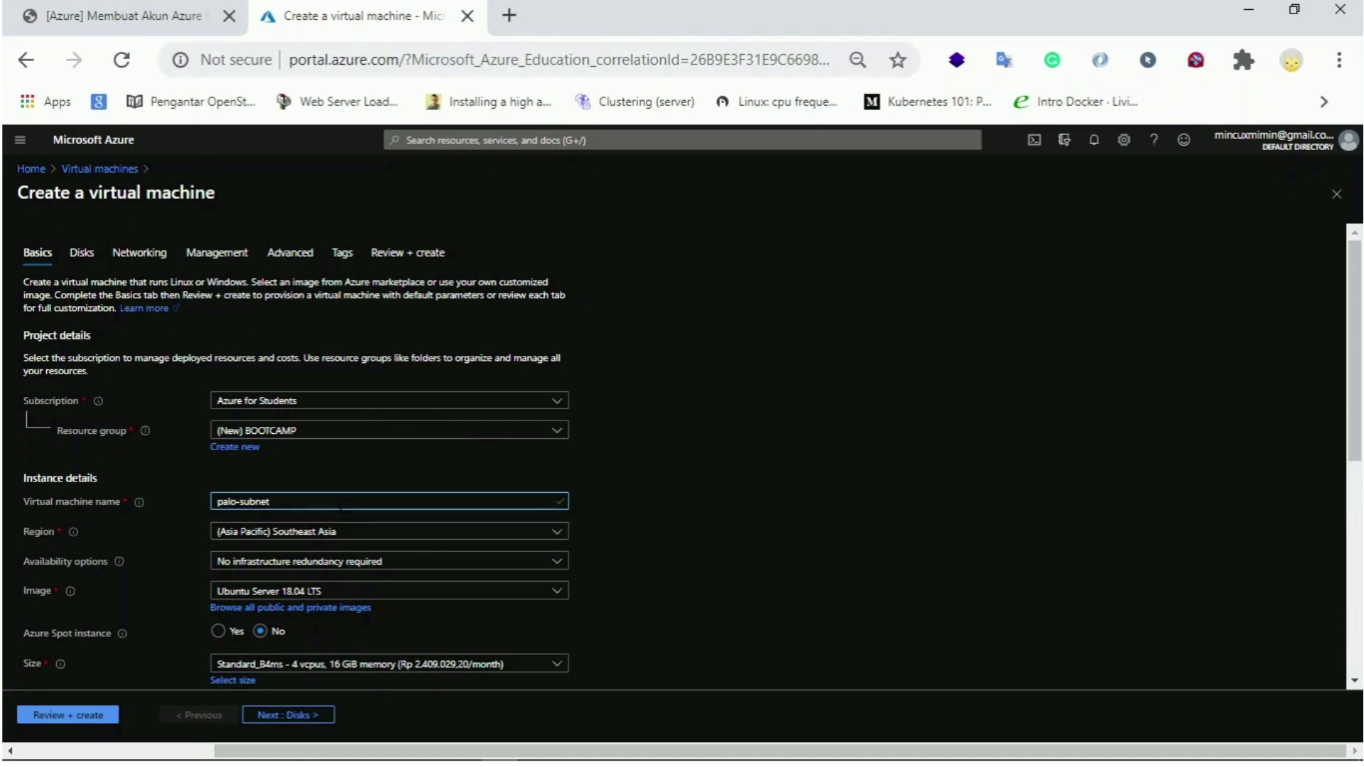
{"action": "key", "text": "BackSpace"}
{"action": "key", "text": "BackSpace"}
{"action": "key", "text": "BackSpace"}
{"action": "key", "text": "BackSpace"}
{"action": "key", "text": "BackSpace"}
{"action": "key", "text": "BackSpace"}
{"action": "type", "text": "server"}
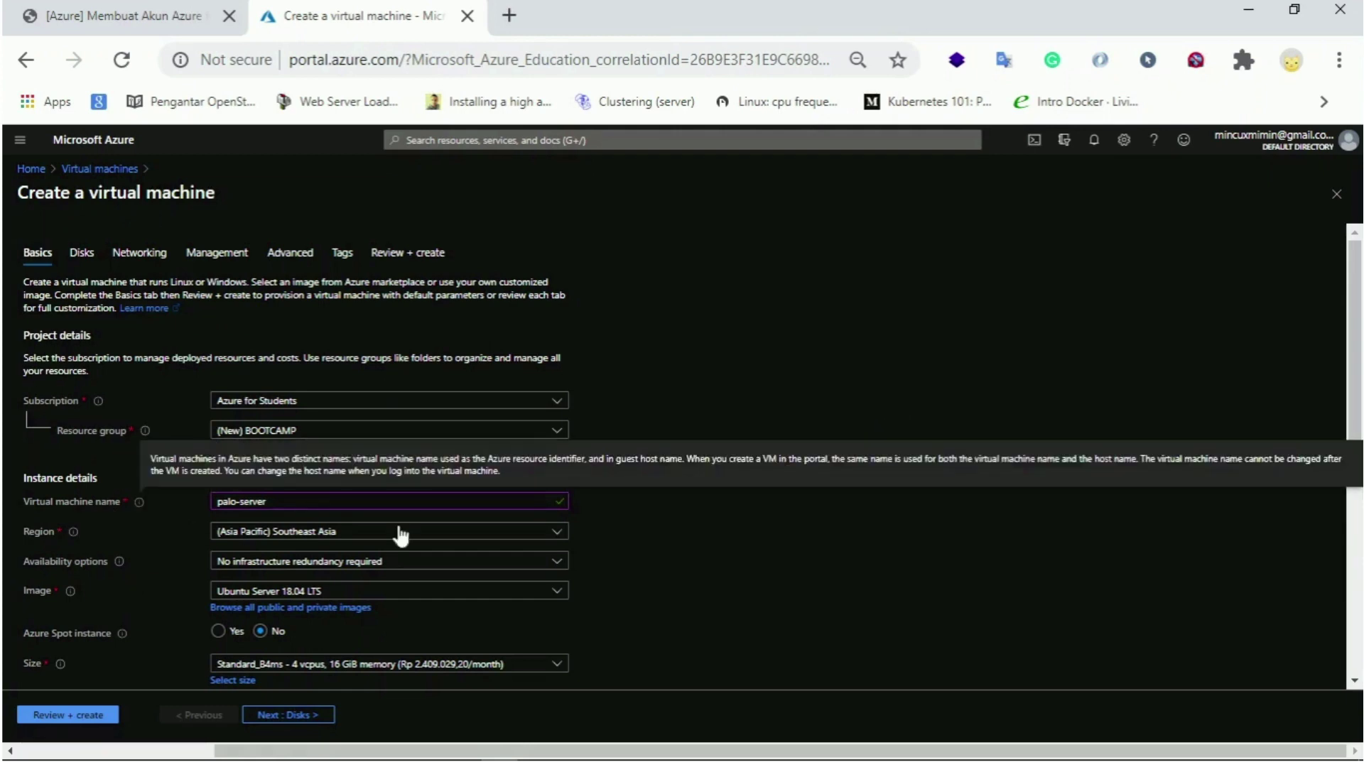
{"action": "scroll", "coordinate": [735, 508], "scroll_direction": "down", "scroll_amount": 3}
{"action": "scroll", "coordinate": [557, 434], "scroll_direction": "up", "scroll_amount": 3}
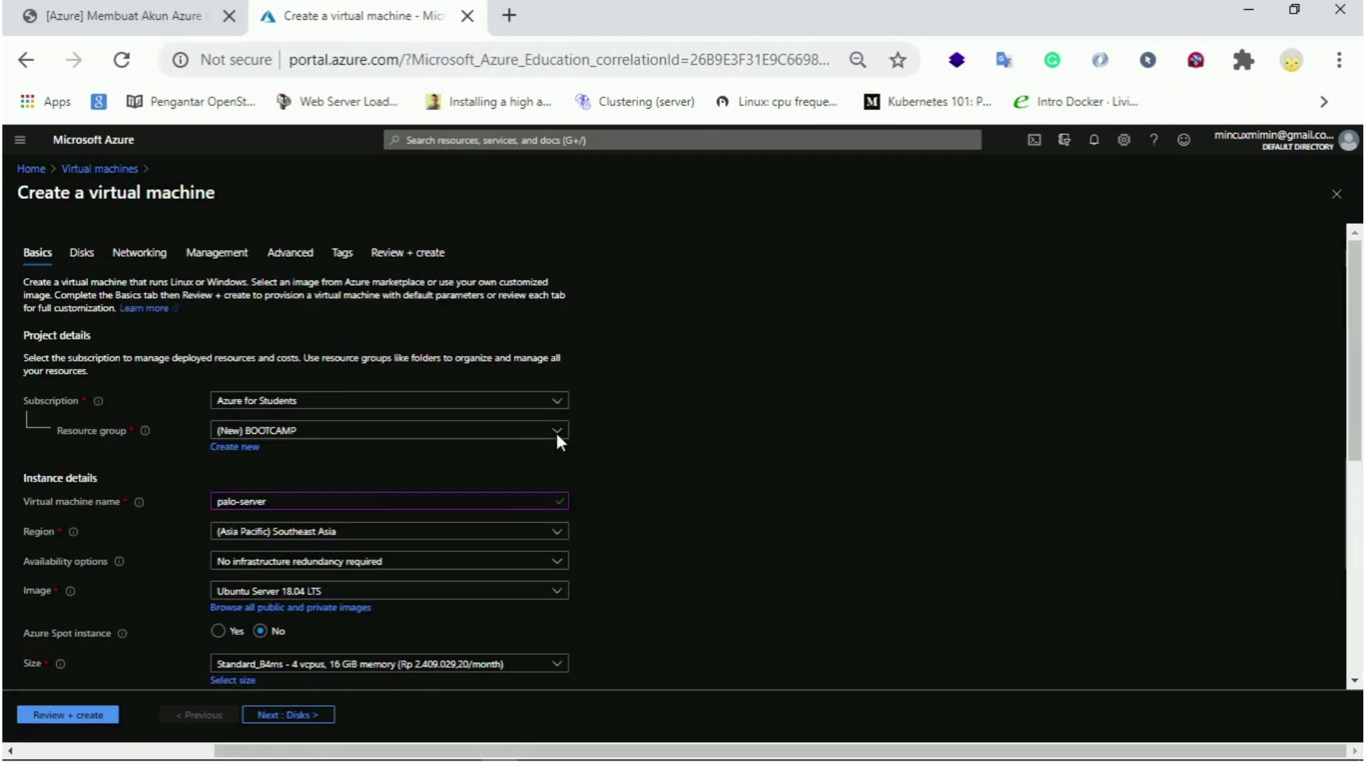
{"action": "left_click", "coordinate": [260, 533]}
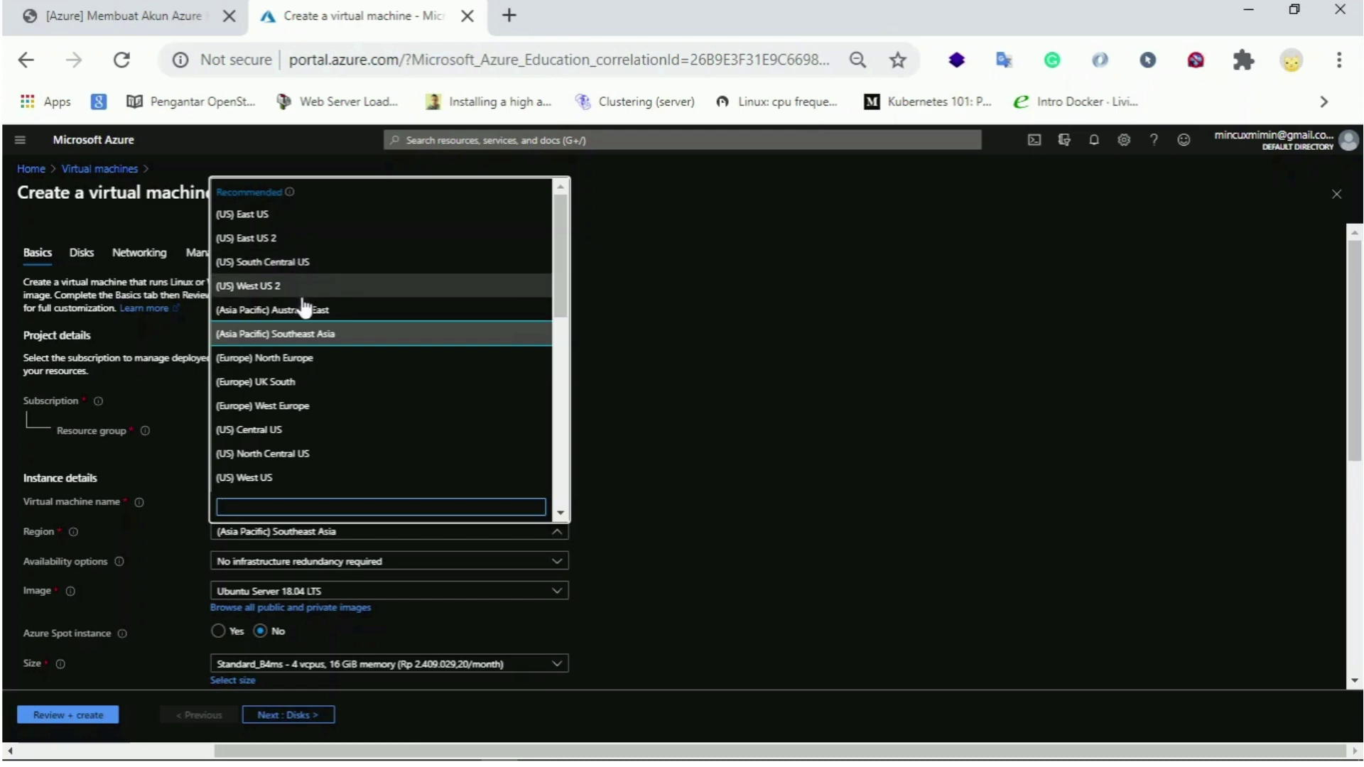
- Try (US) East US, then set the region back to (Asia Pacific) Southeast Asia
{"action": "scroll", "coordinate": [330, 420], "scroll_direction": "down", "scroll_amount": 10}
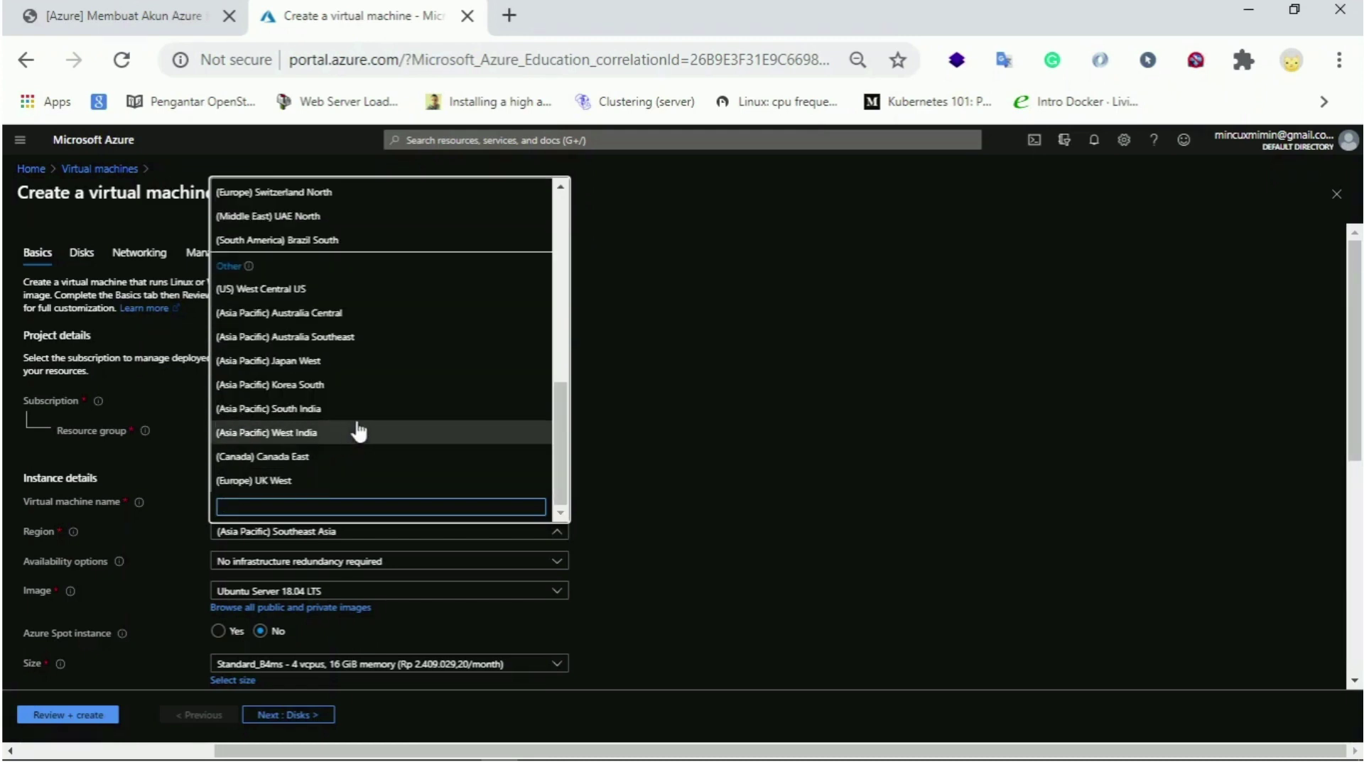
{"action": "scroll", "coordinate": [359, 429], "scroll_direction": "up", "scroll_amount": 10}
{"action": "left_click", "coordinate": [334, 213]}
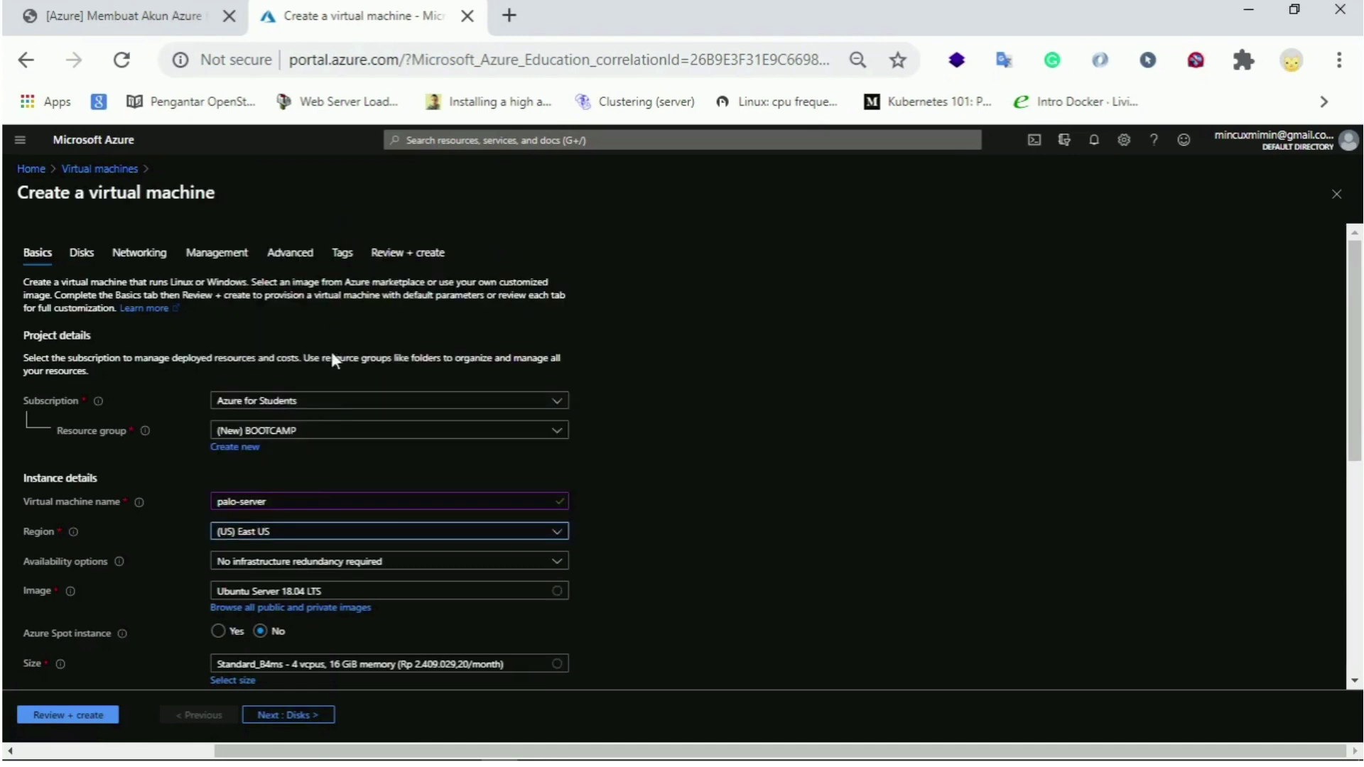
{"action": "left_click", "coordinate": [285, 538]}
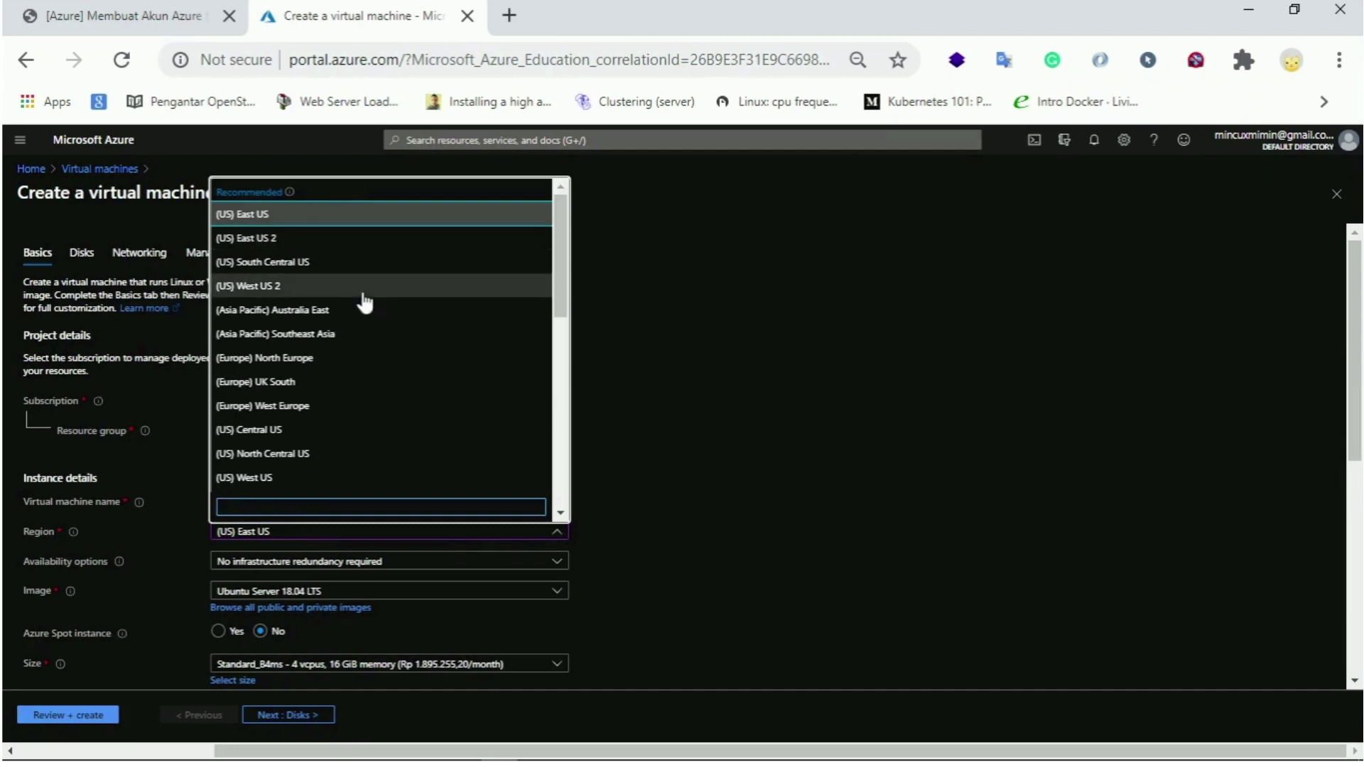
{"action": "left_click", "coordinate": [361, 335]}
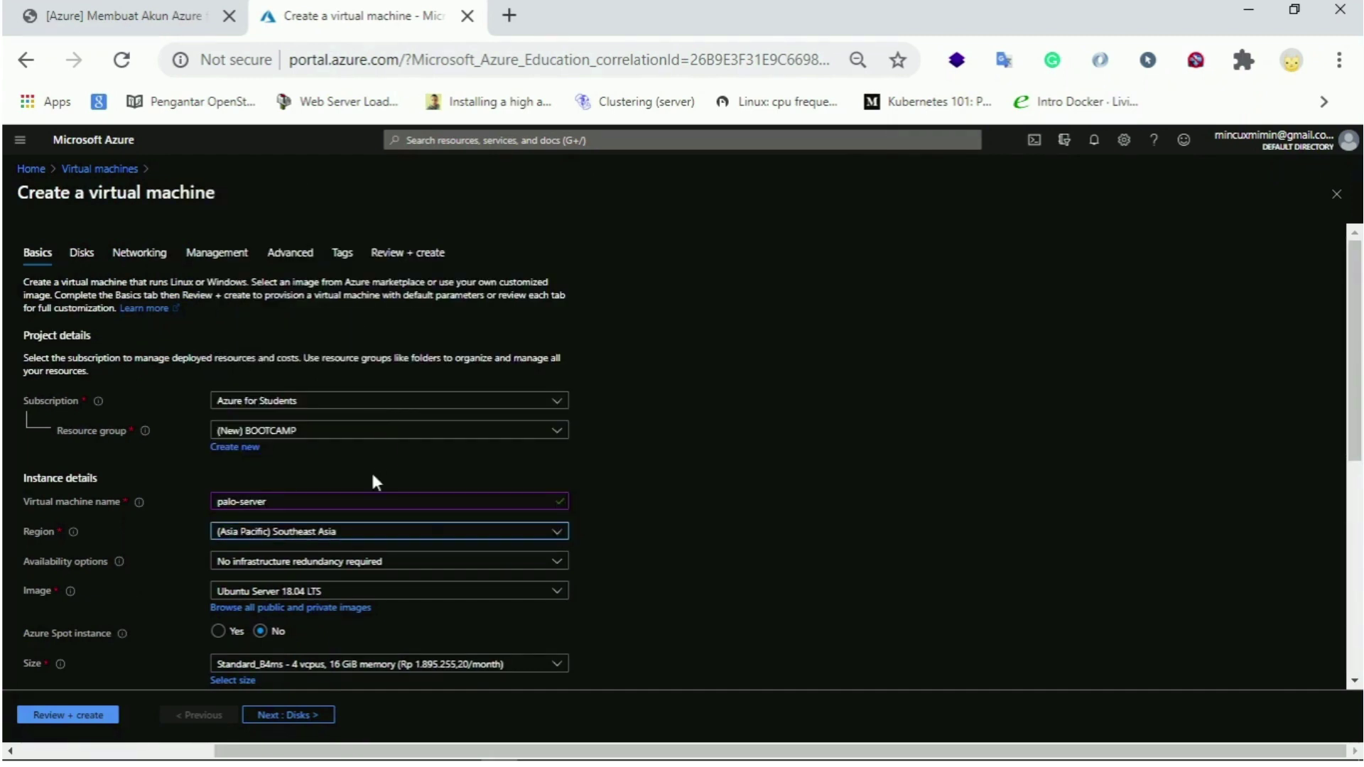
- Leave availability options unchanged and keep Ubuntu Server 18.04 LTS as the image
{"action": "scroll", "coordinate": [816, 530], "scroll_direction": "down", "scroll_amount": 3}
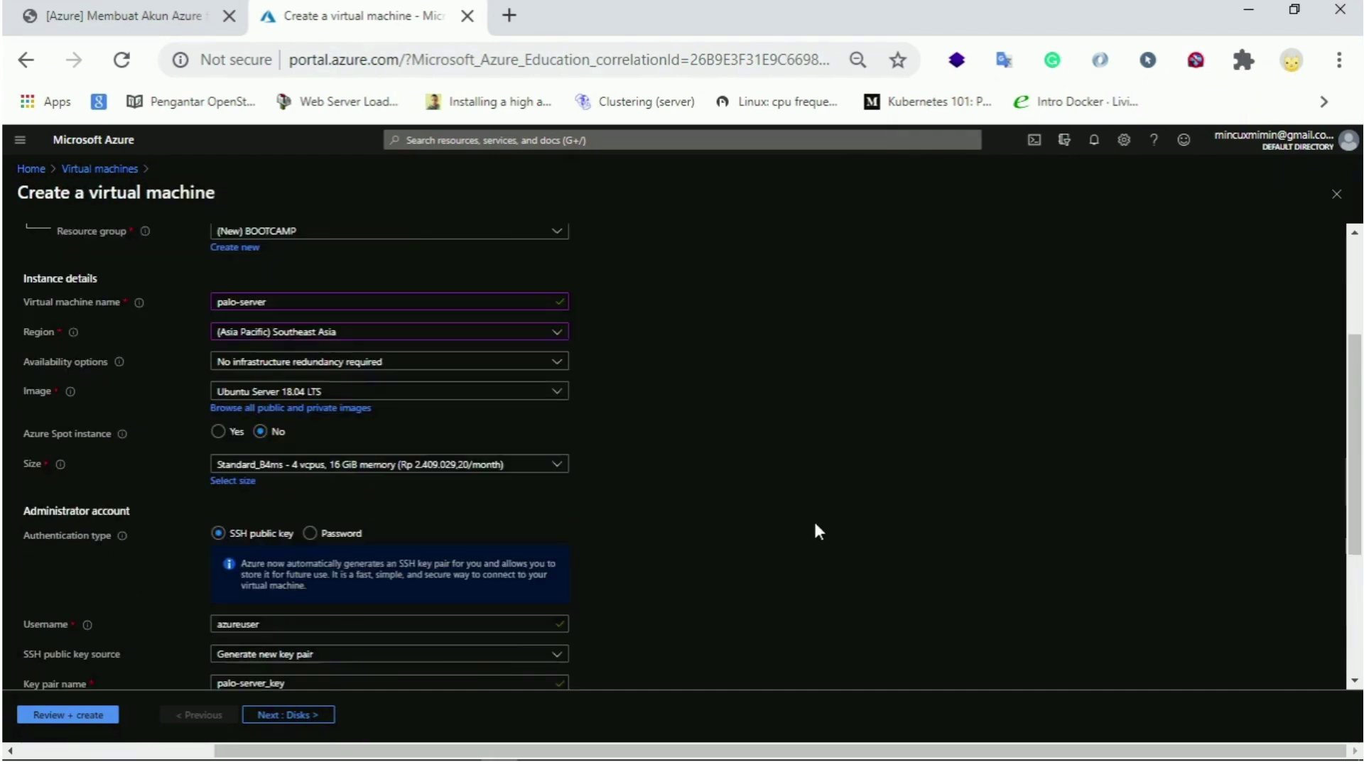
{"action": "left_click", "coordinate": [367, 369]}
{"action": "left_click", "coordinate": [367, 368]}
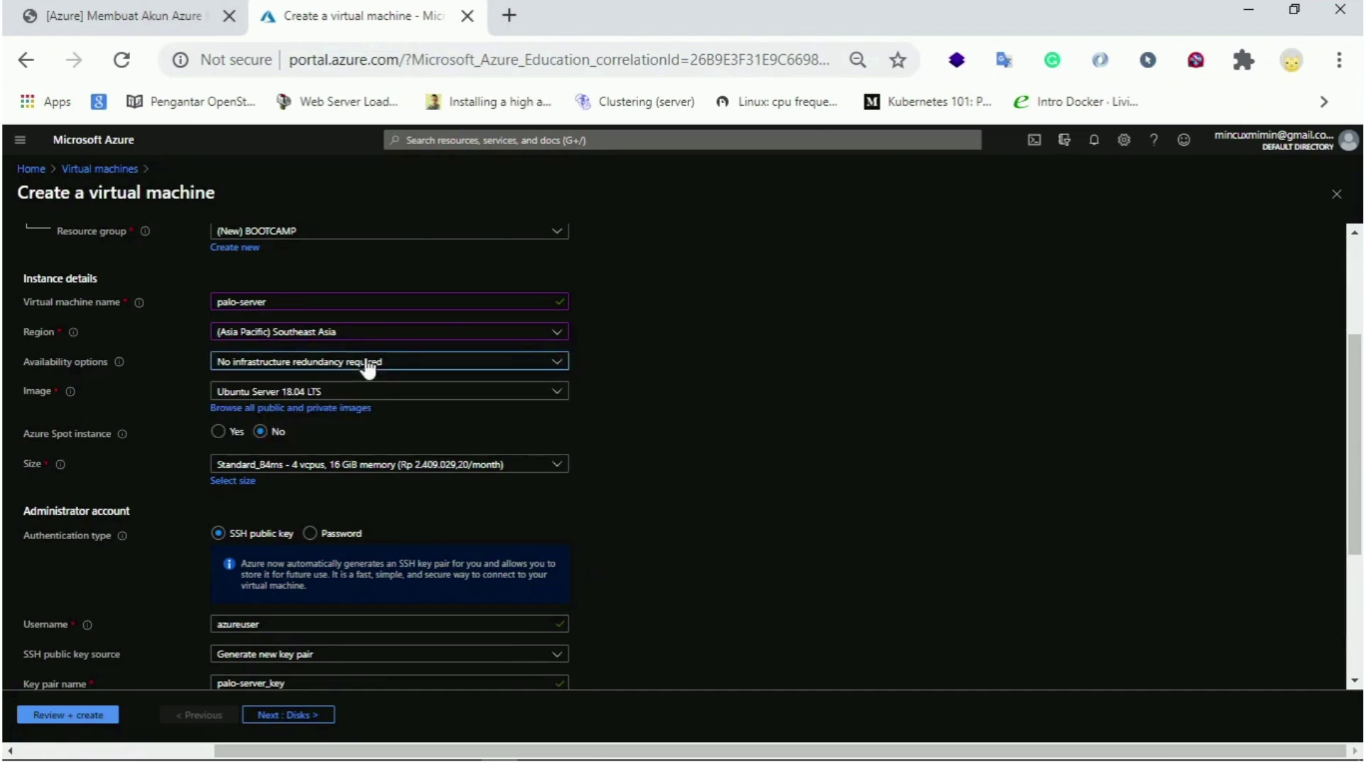
{"action": "left_click", "coordinate": [347, 391]}
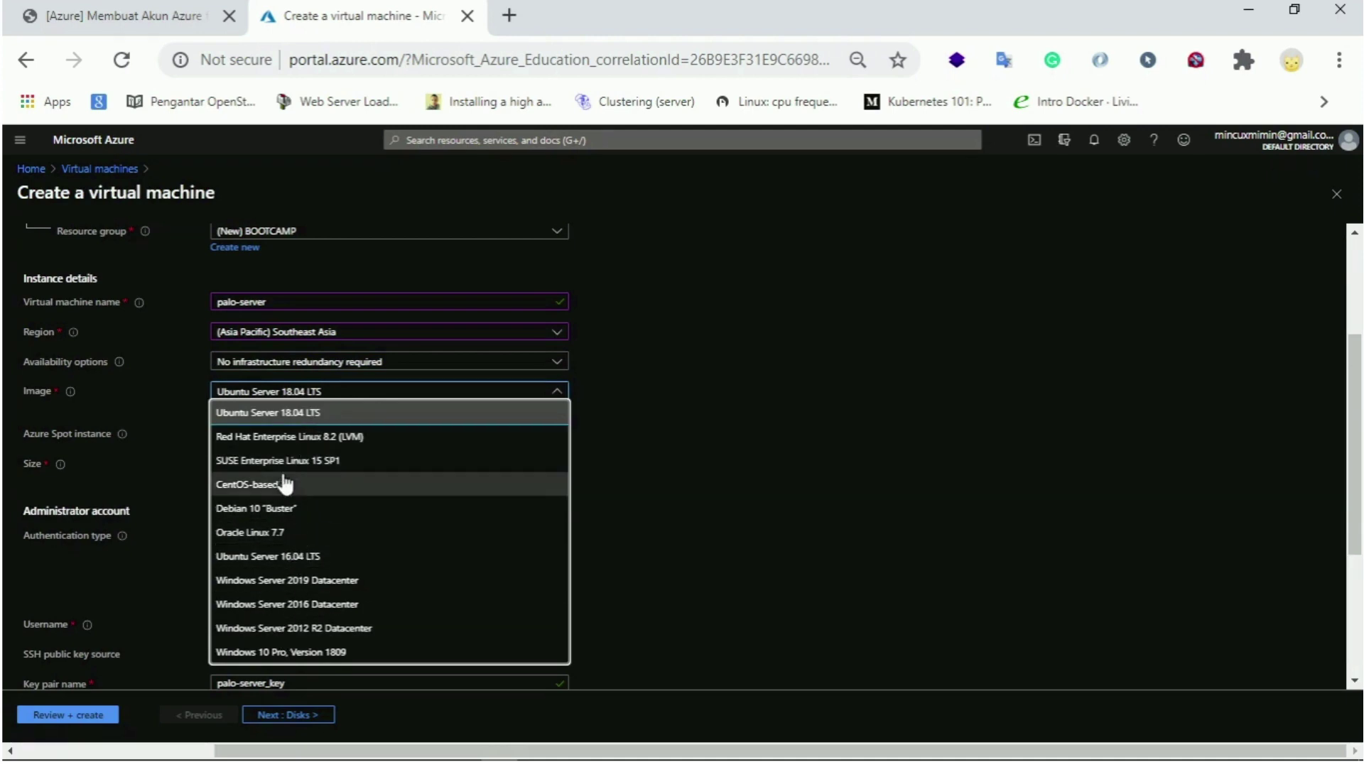
{"action": "left_click", "coordinate": [330, 415]}
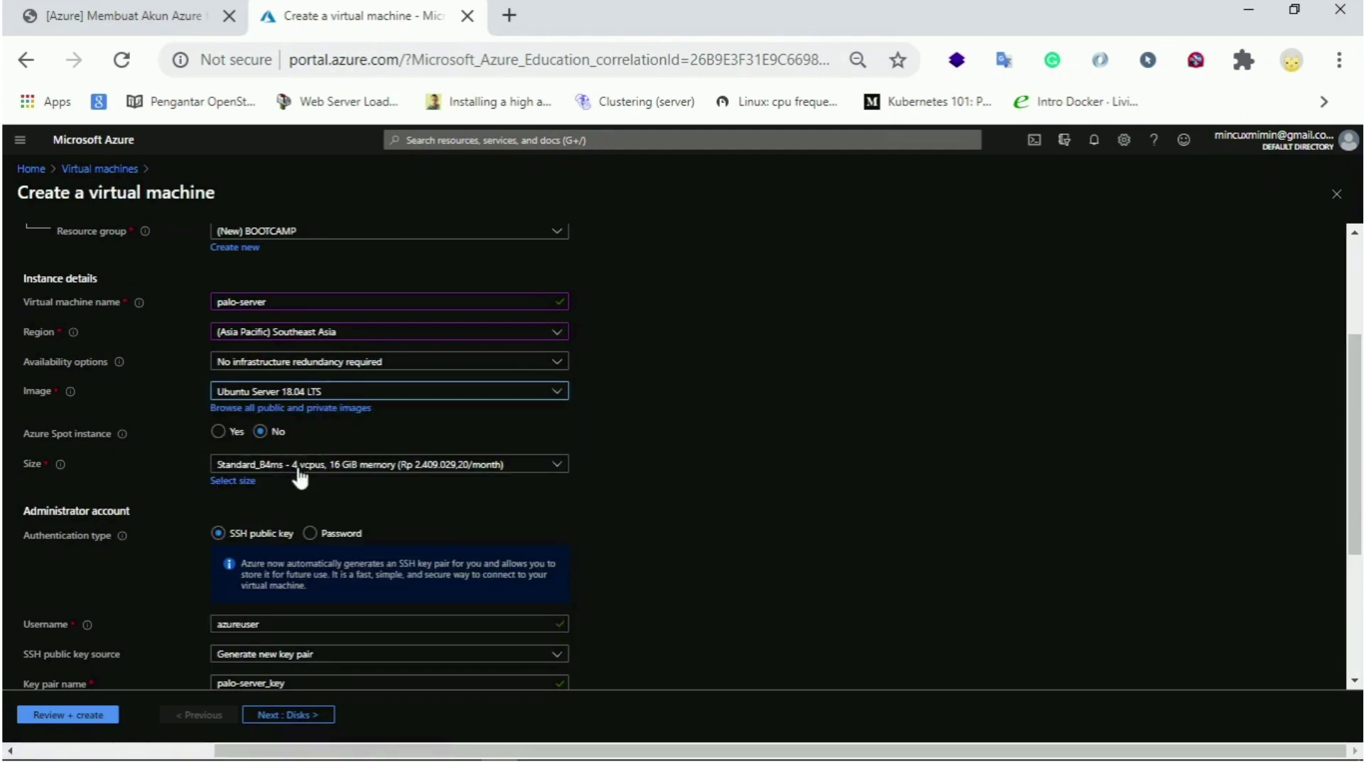
{"action": "left_click", "coordinate": [237, 483]}
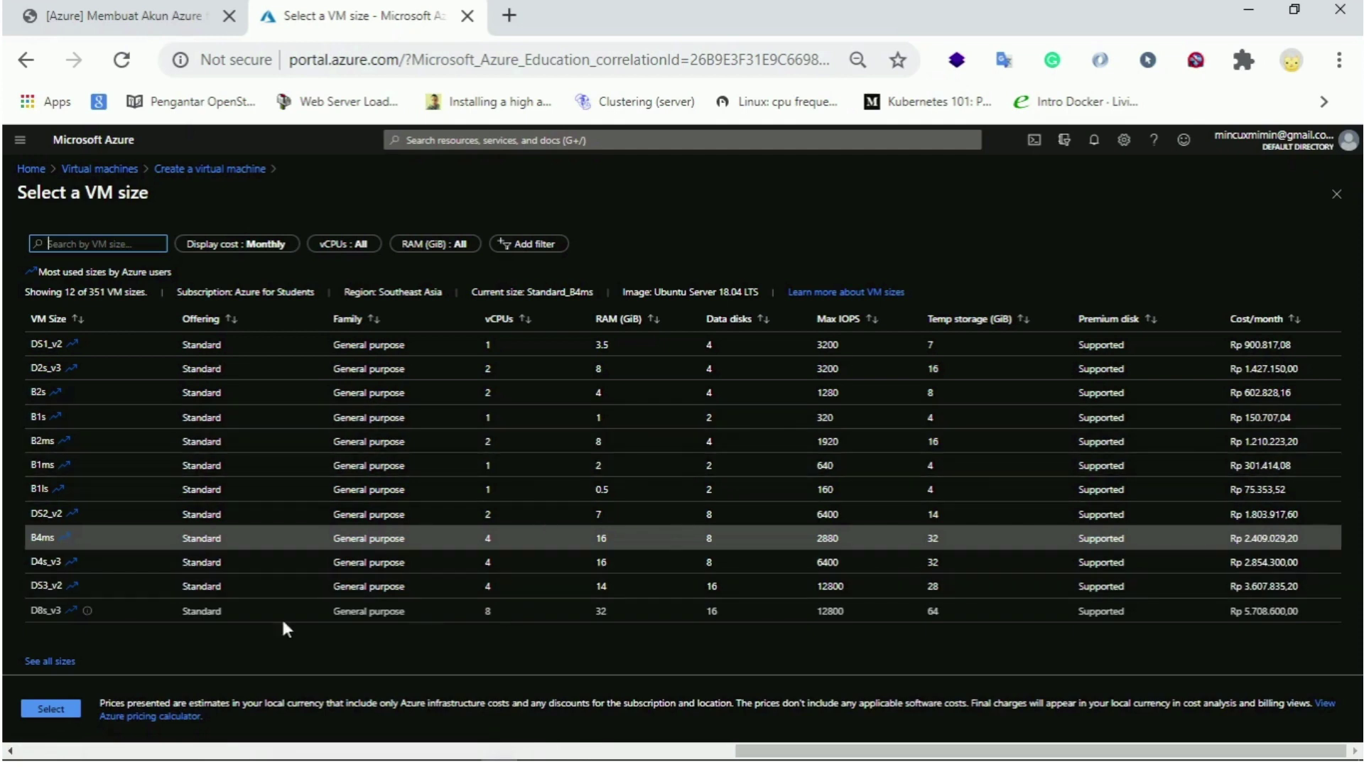
- Sort sizes by monthly cost, compare DS2_v2, B1ls and B2s, then confirm Standard_B4ms
{"action": "left_click", "coordinate": [1256, 319]}
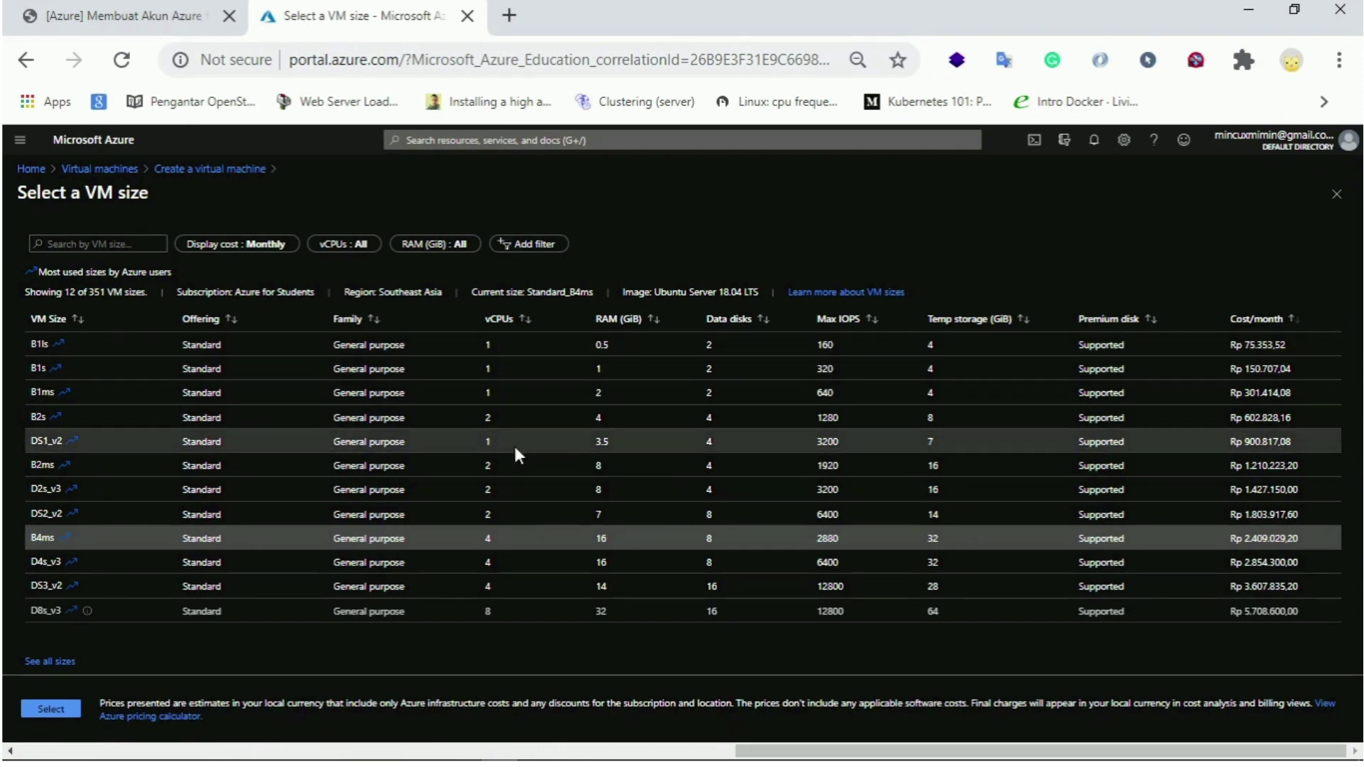
{"action": "left_click", "coordinate": [558, 509]}
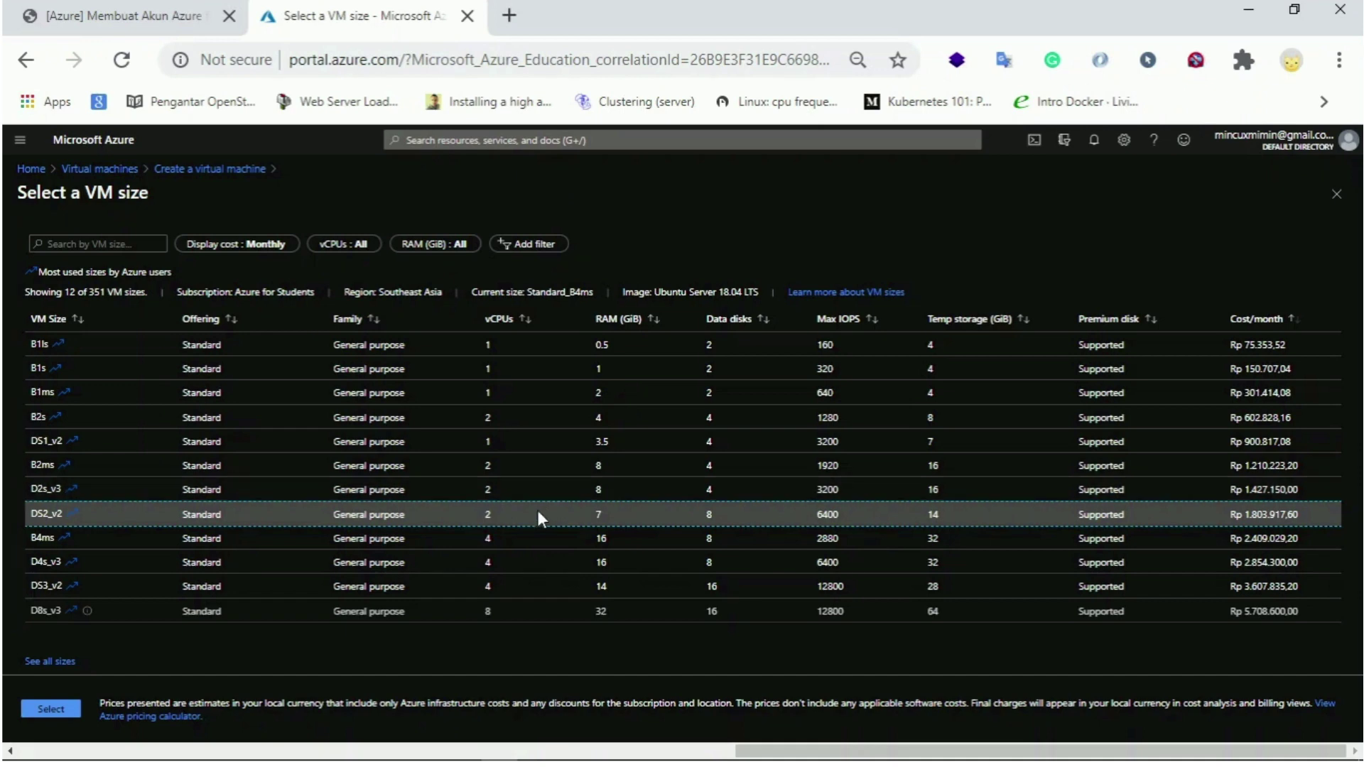
{"action": "left_click", "coordinate": [484, 340]}
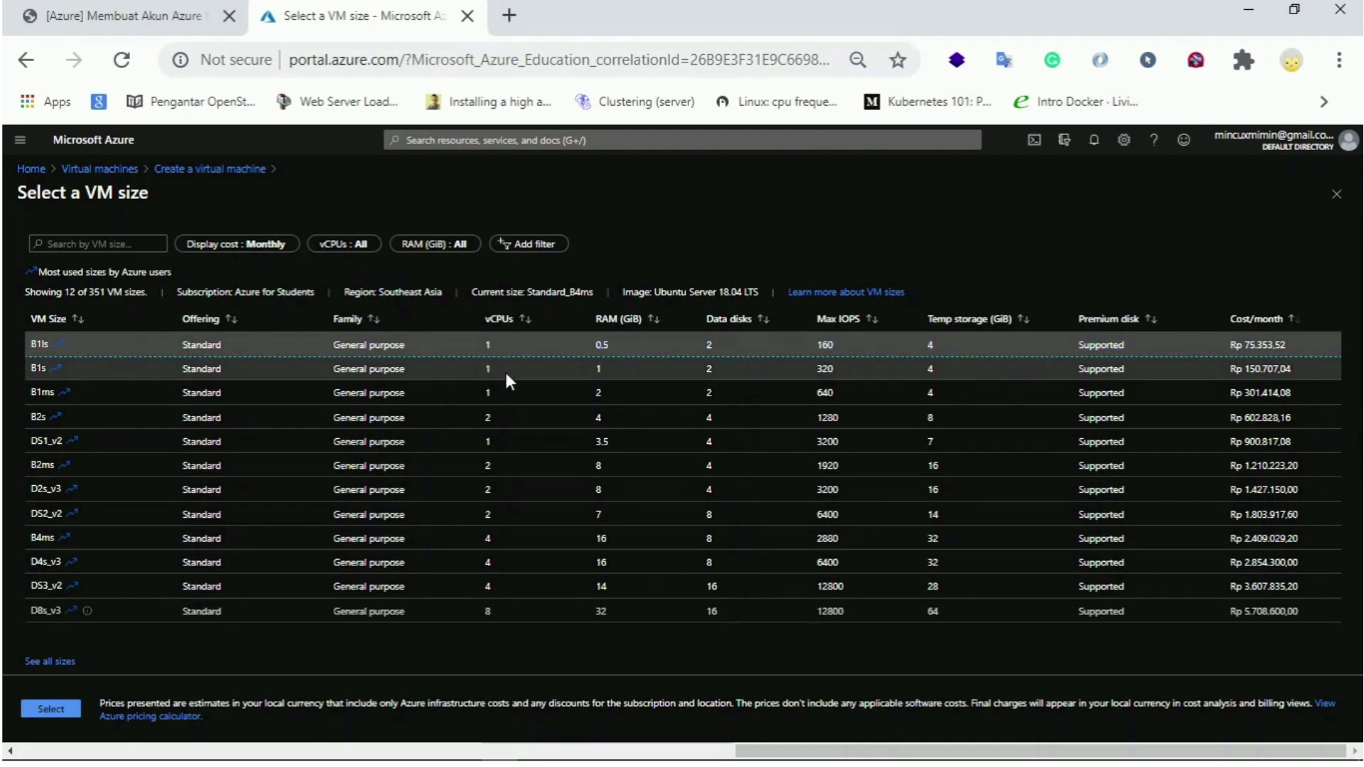
{"action": "left_click", "coordinate": [491, 416]}
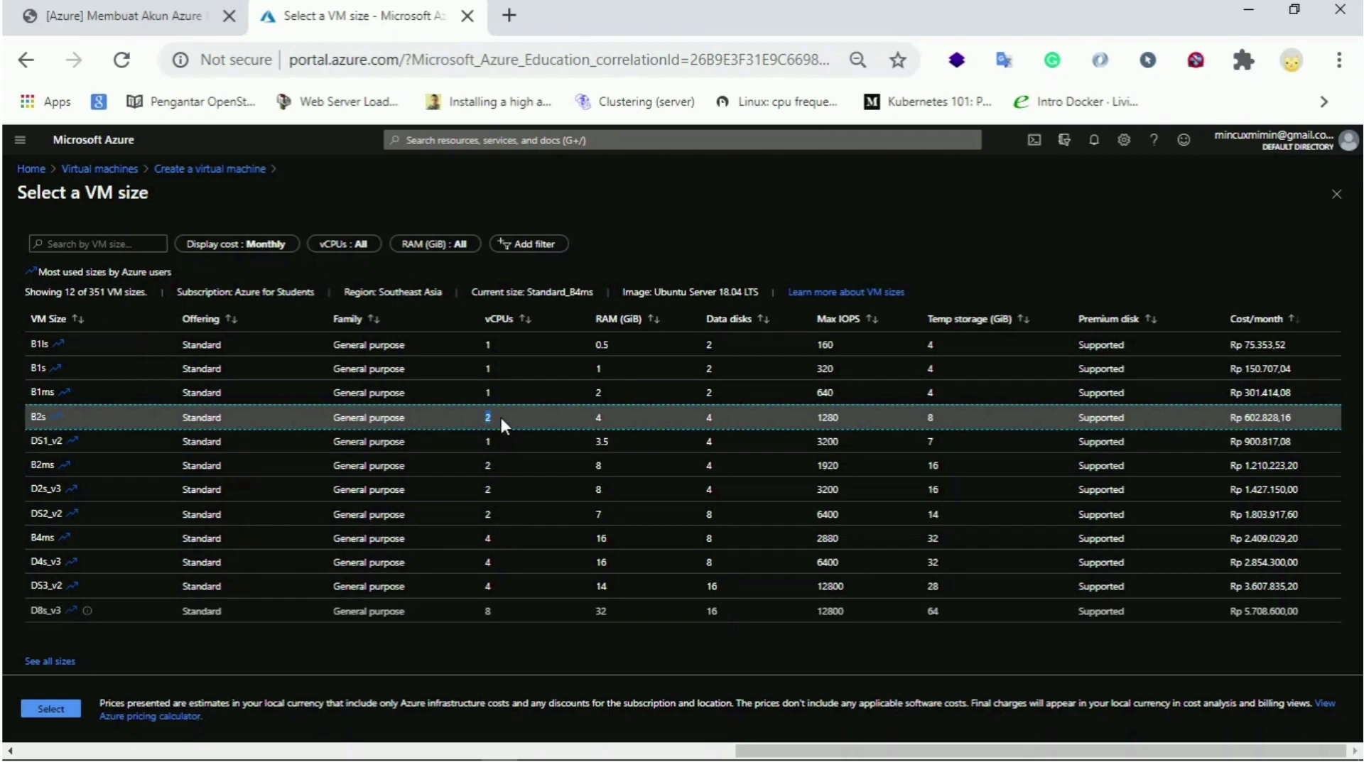
{"action": "left_click", "coordinate": [486, 538]}
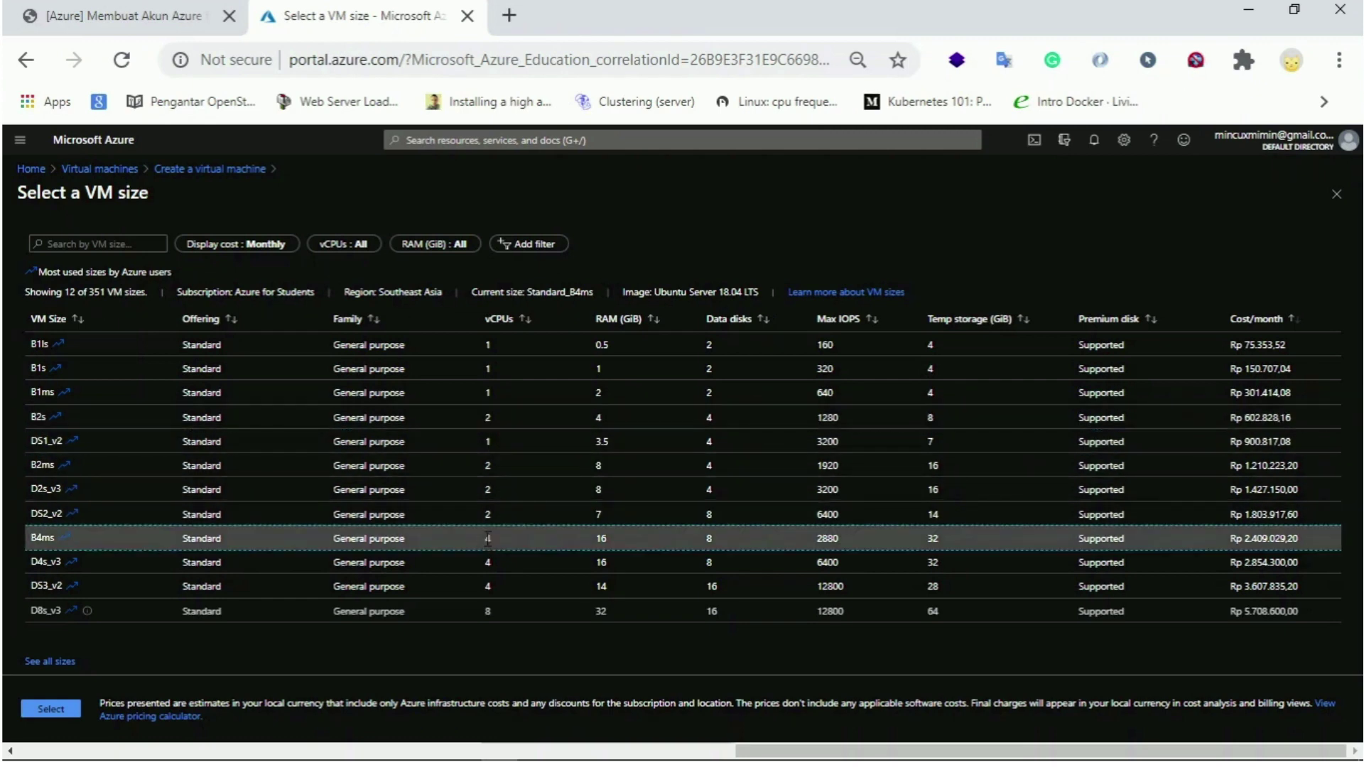
{"action": "left_click", "coordinate": [566, 539]}
{"action": "left_click", "coordinate": [45, 711]}
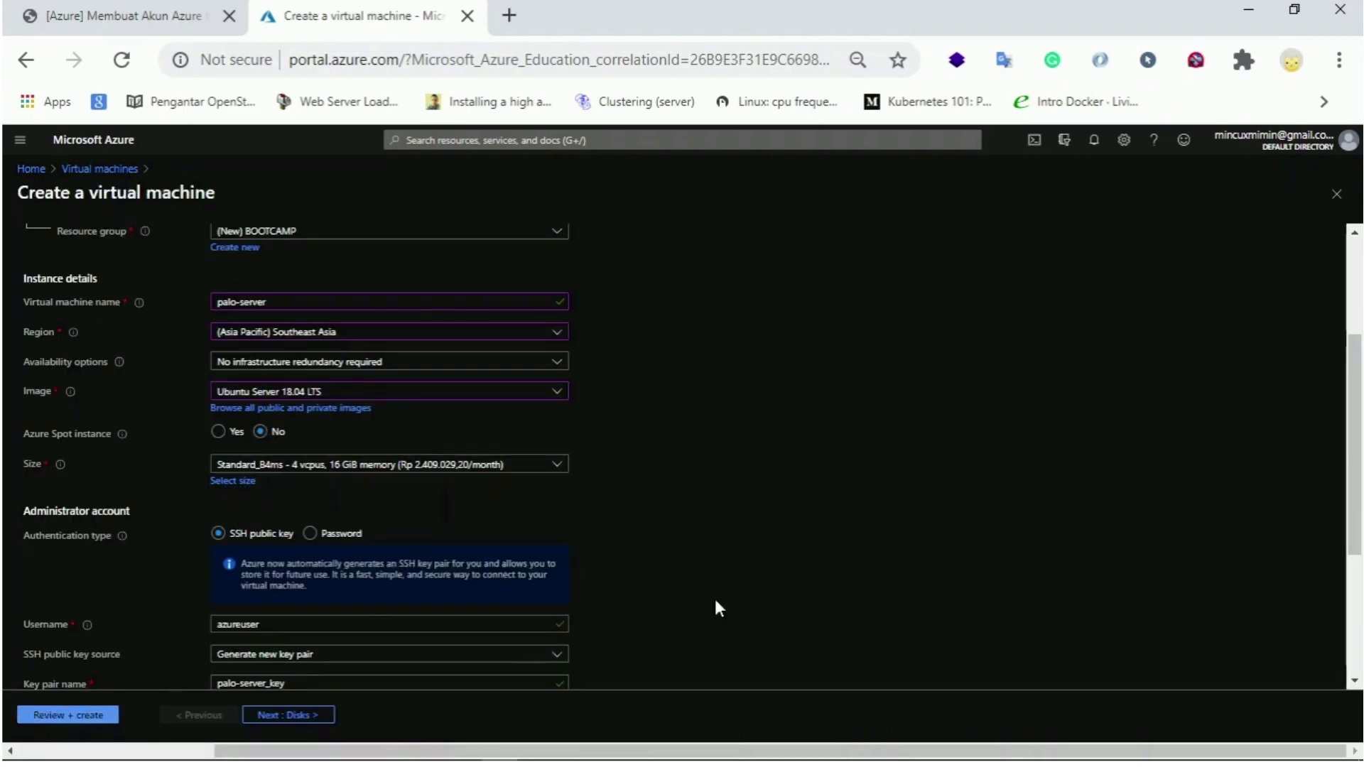
- Switch the administrator account to password authentication with username palo
{"action": "left_click", "coordinate": [343, 535]}
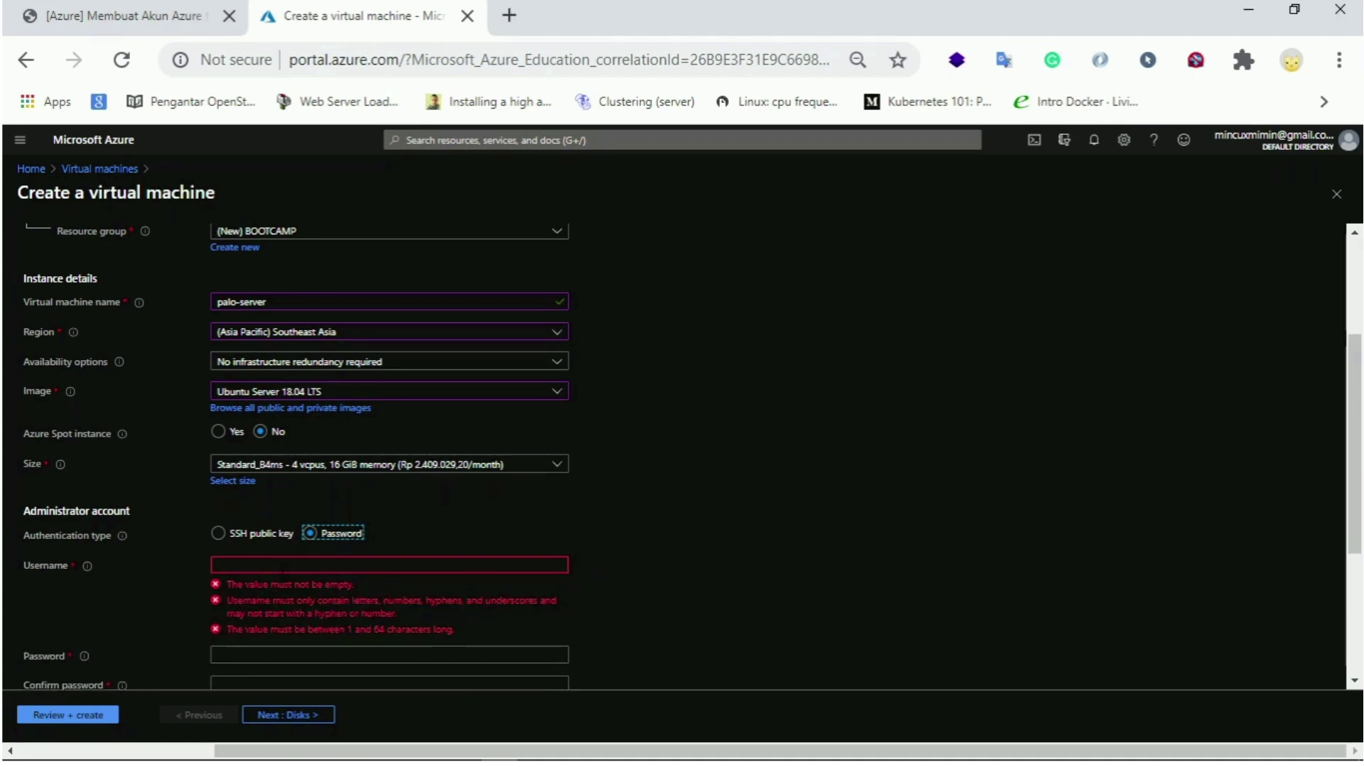
{"action": "left_click", "coordinate": [283, 570]}
{"action": "left_click_drag", "start_coordinate": [294, 539], "coordinate": [270, 542]}
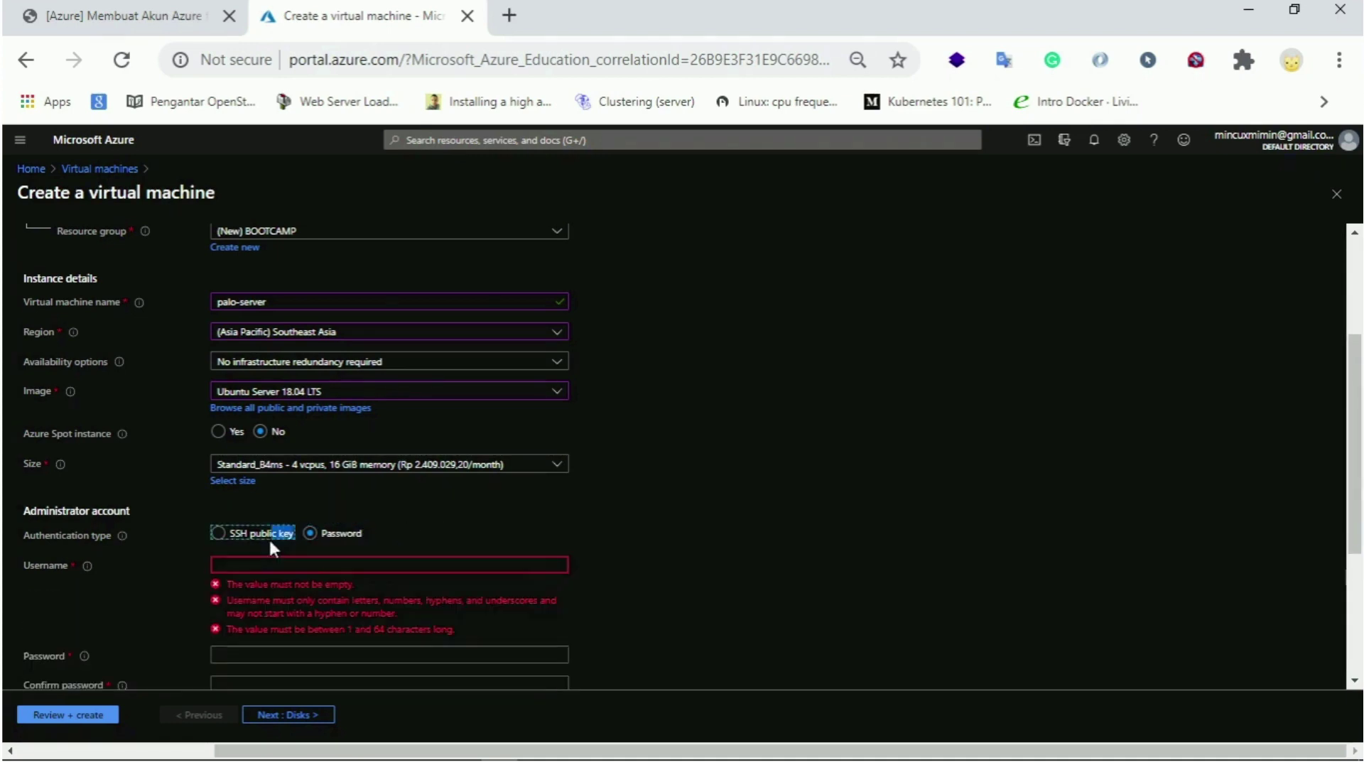
{"action": "left_click", "coordinate": [281, 539]}
{"action": "left_click", "coordinate": [334, 538]}
{"action": "left_click", "coordinate": [321, 565]}
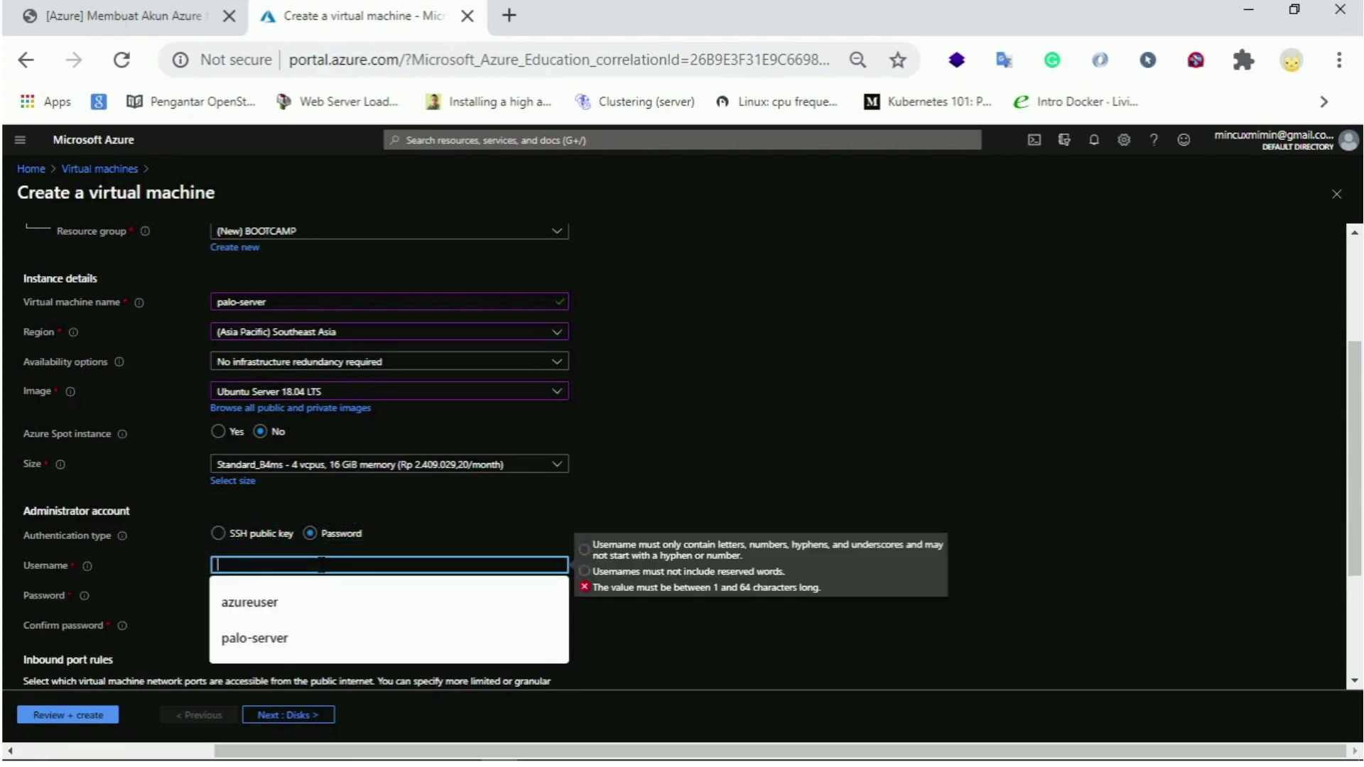
{"action": "type", "text": "o"}
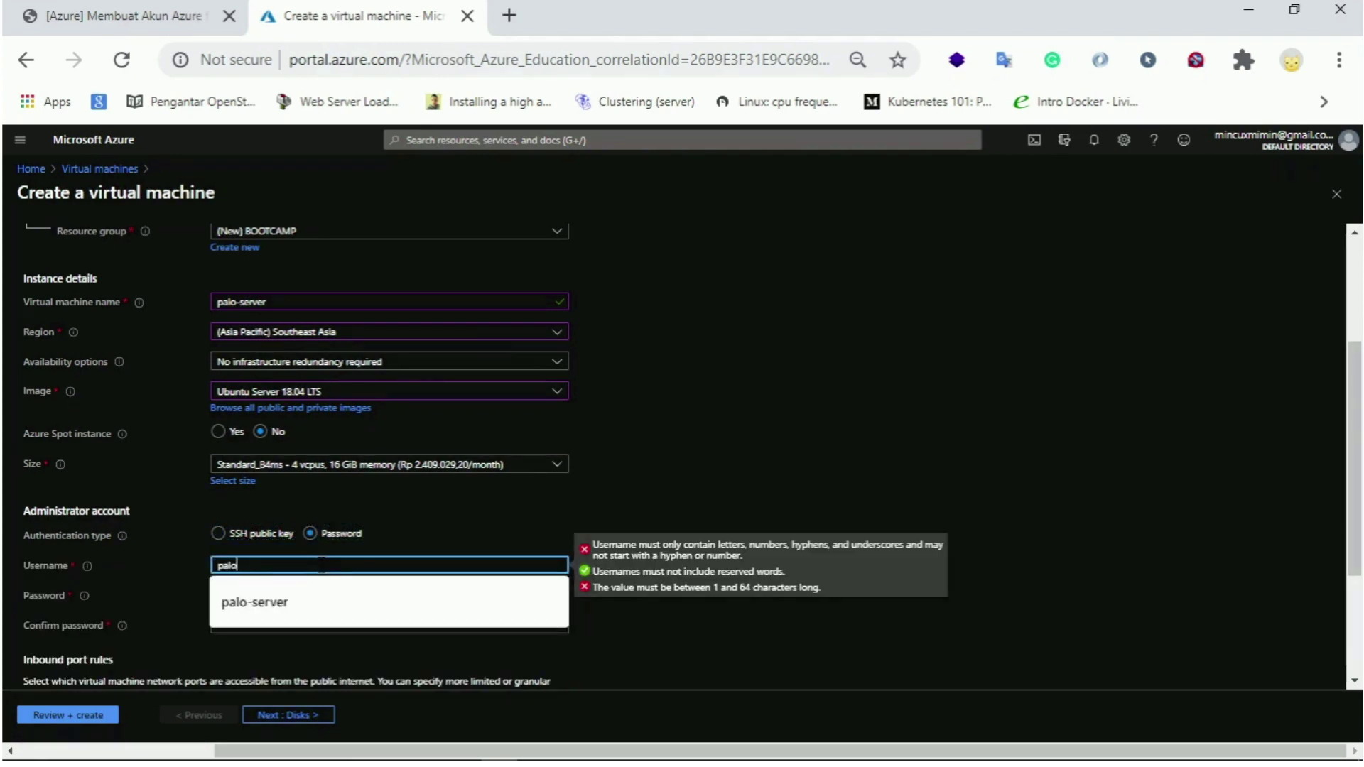
{"action": "left_click", "coordinate": [968, 323]}
- Enter the admin password, move to Confirm password, and bring up the Windows Run box
{"action": "scroll", "coordinate": [966, 328], "scroll_direction": "down", "scroll_amount": 3}
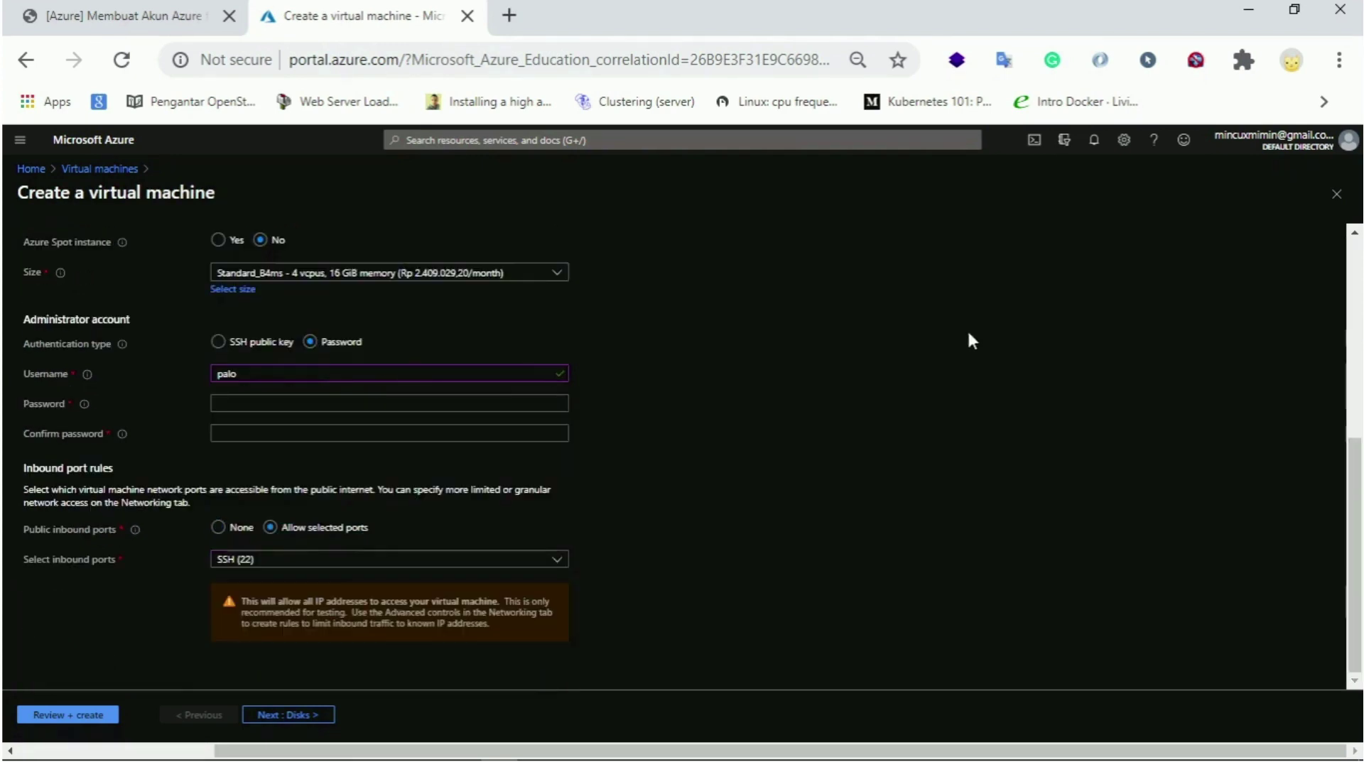
{"action": "left_click", "coordinate": [324, 404]}
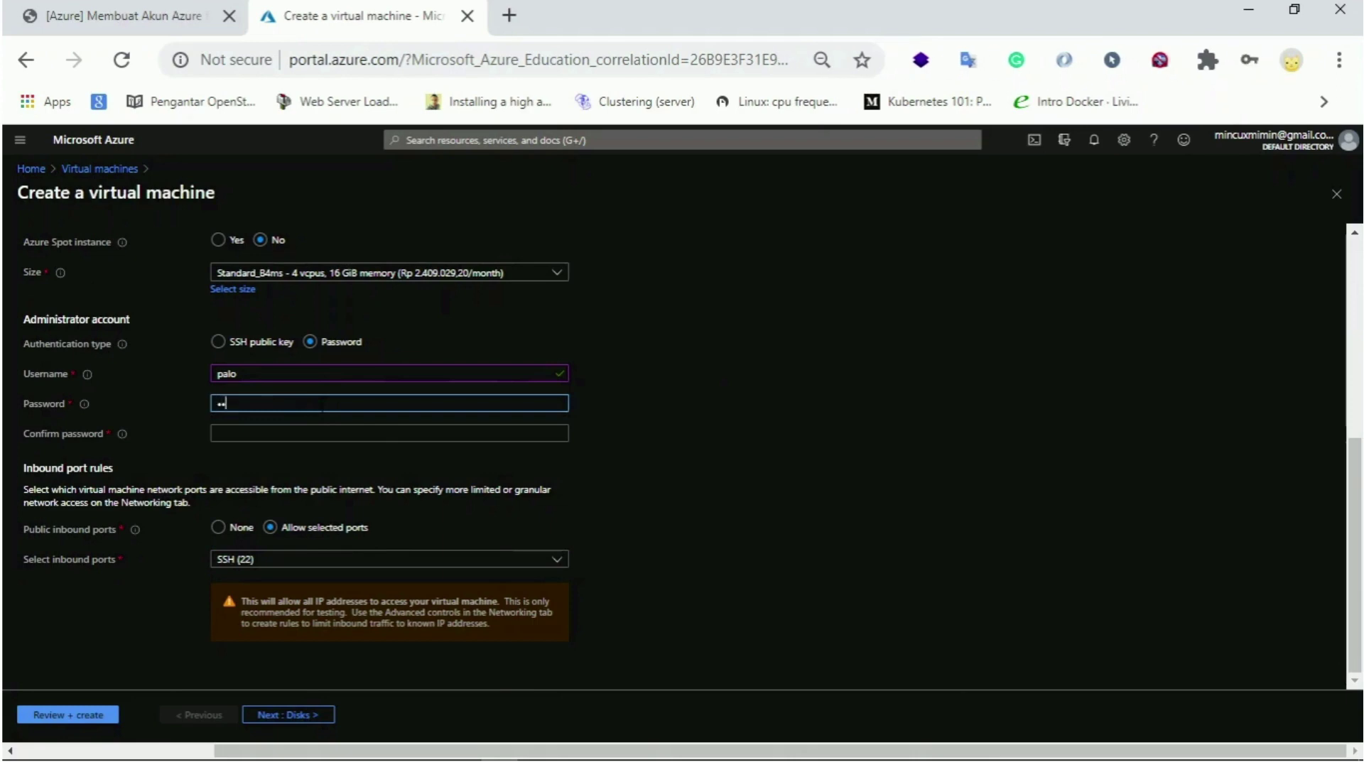
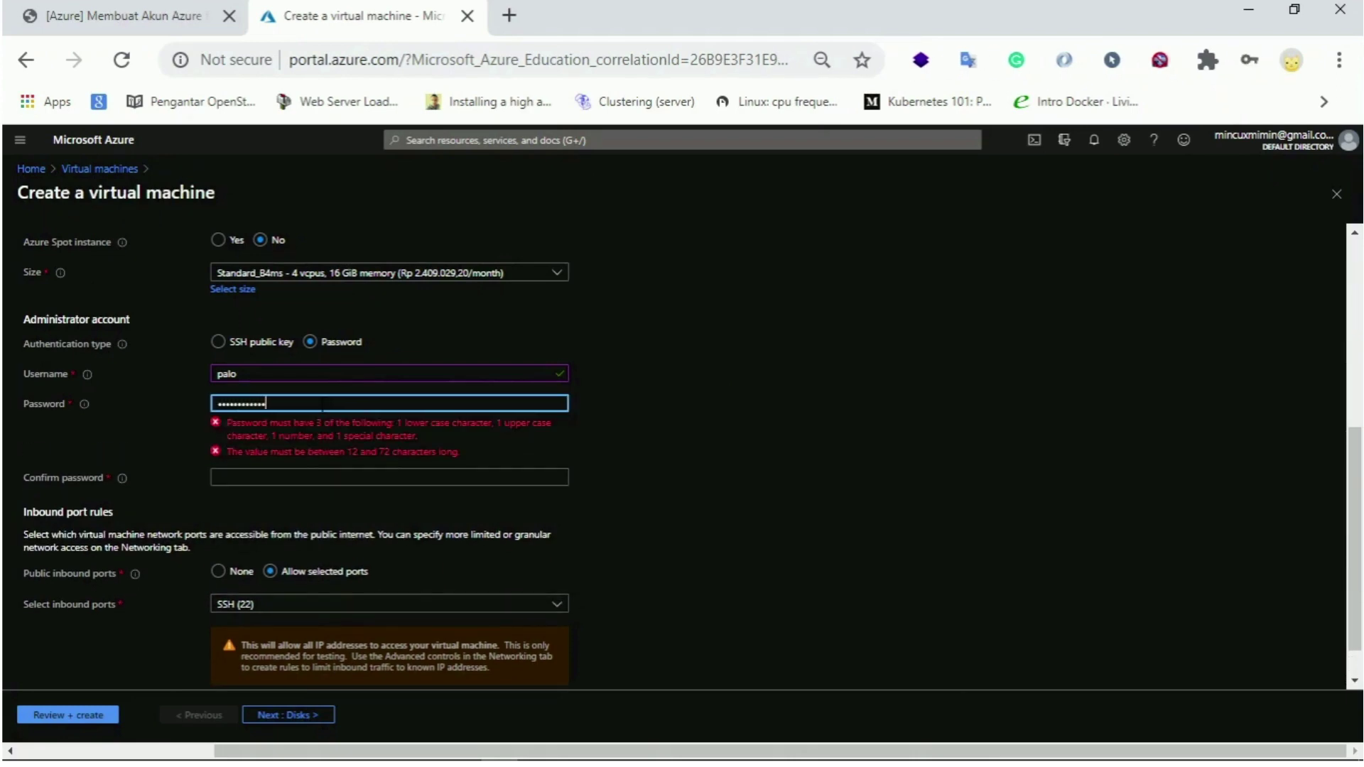
{"action": "key", "text": "Tab"}
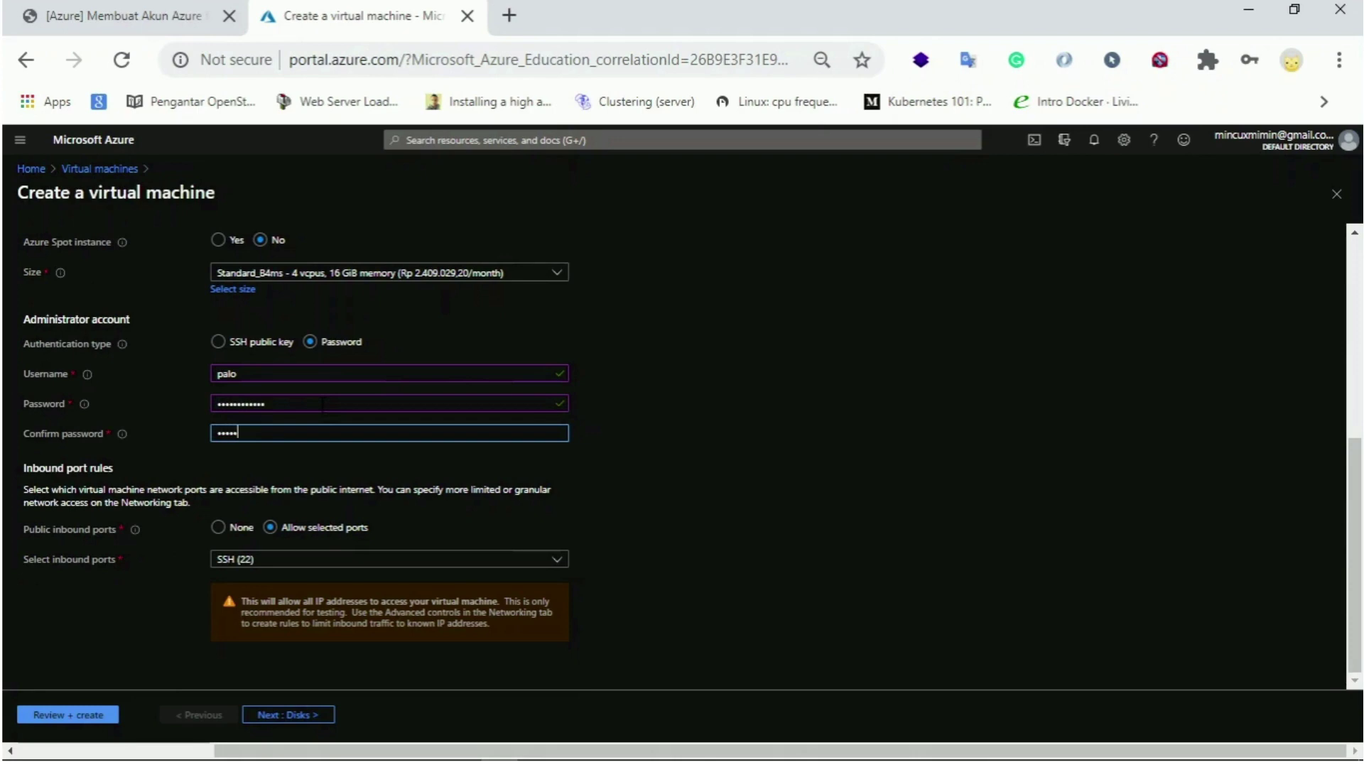
{"action": "key", "text": "super+r"}
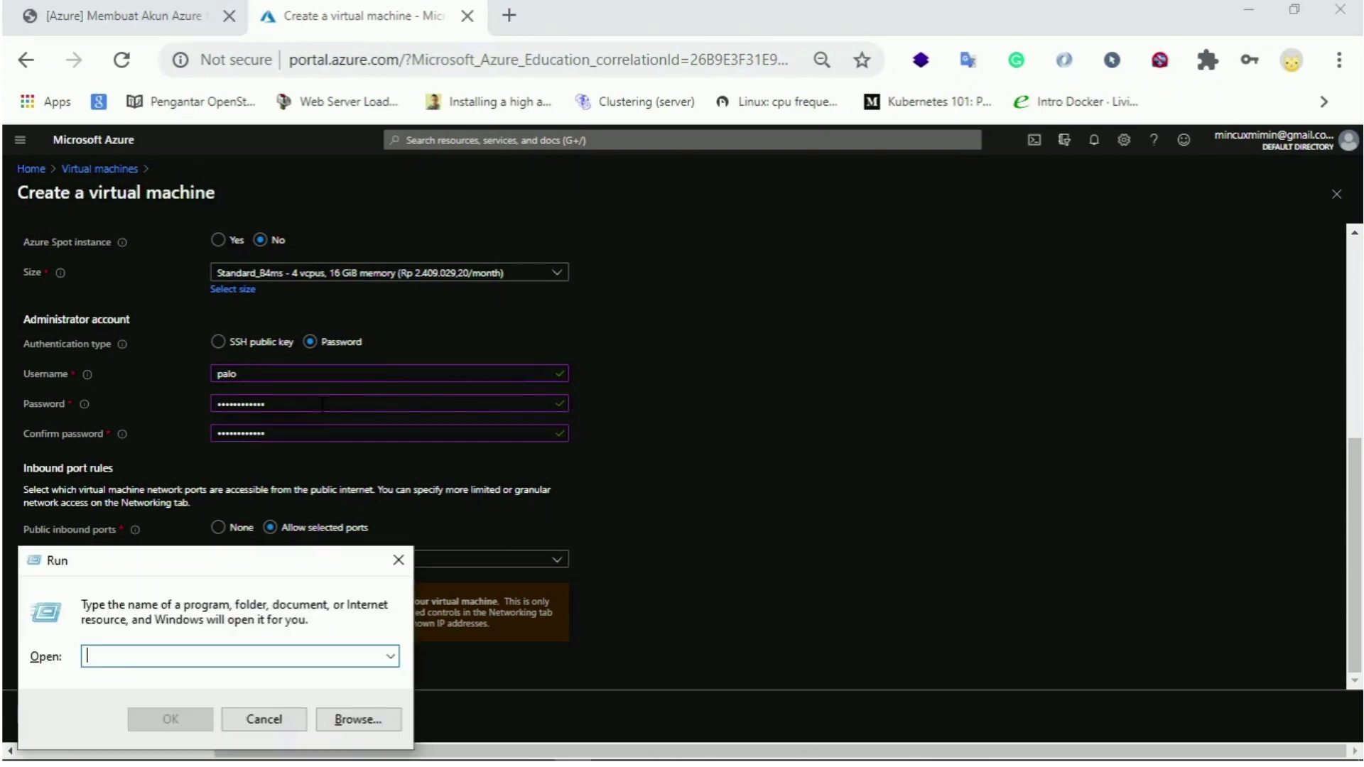
- Launch Notepad from the Run box, widen it, and jot down the admin password
{"action": "type", "text": "notepad"}
{"action": "key", "text": "Return"}
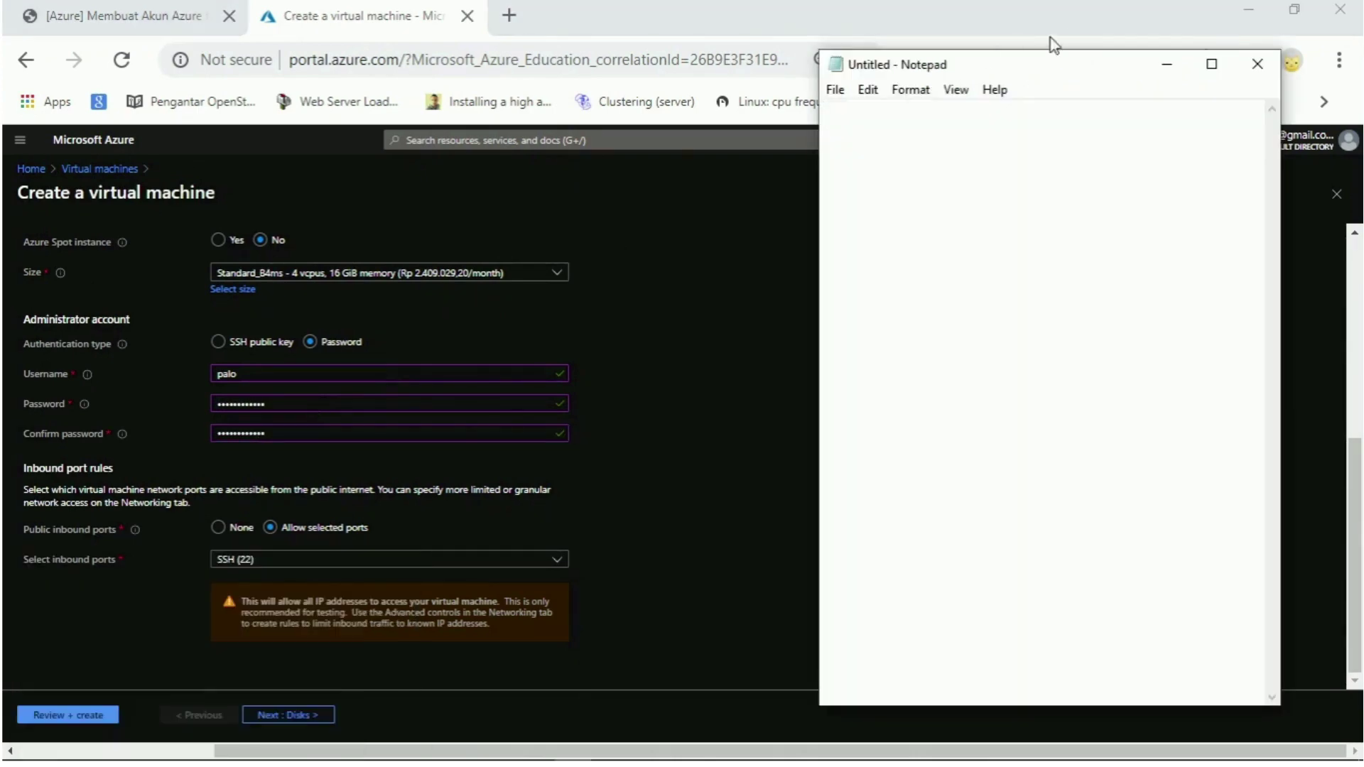
{"action": "left_click_drag", "start_coordinate": [821, 132], "coordinate": [645, 133]}
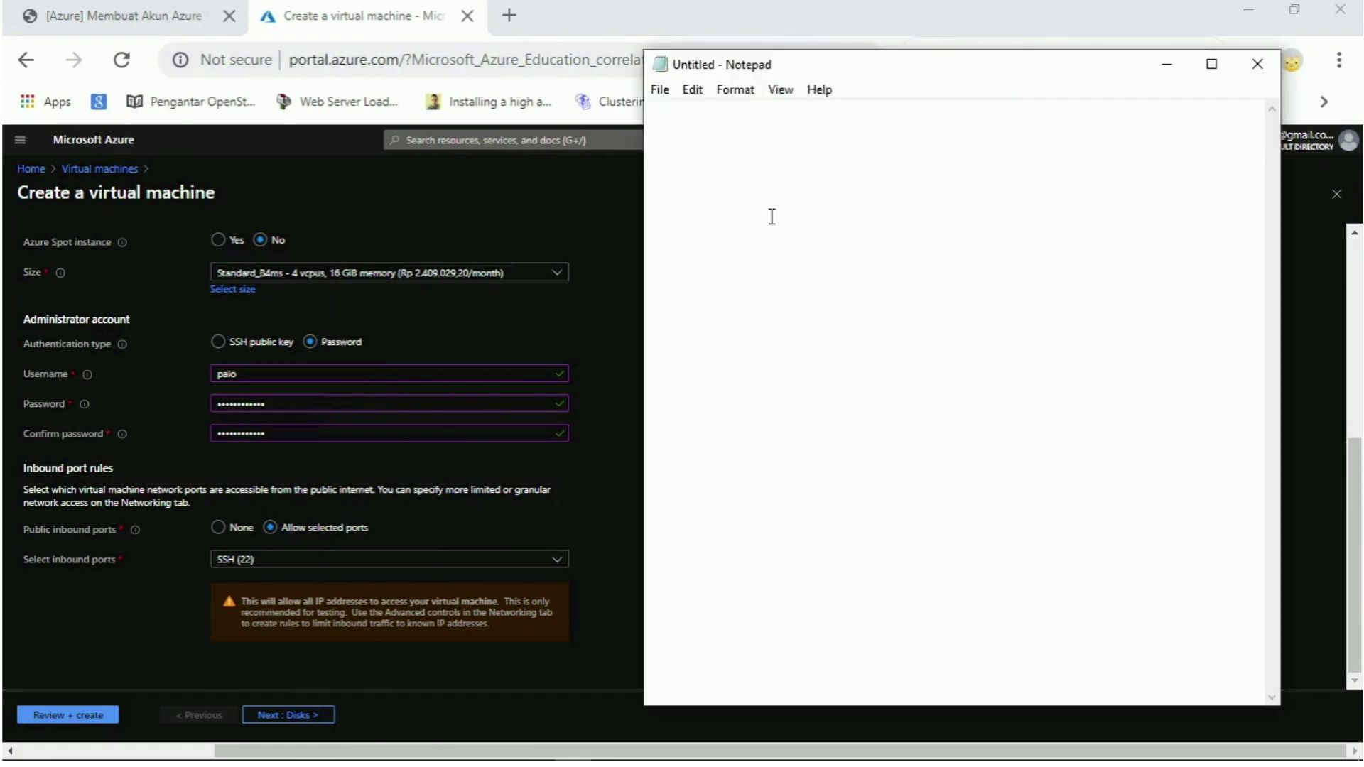
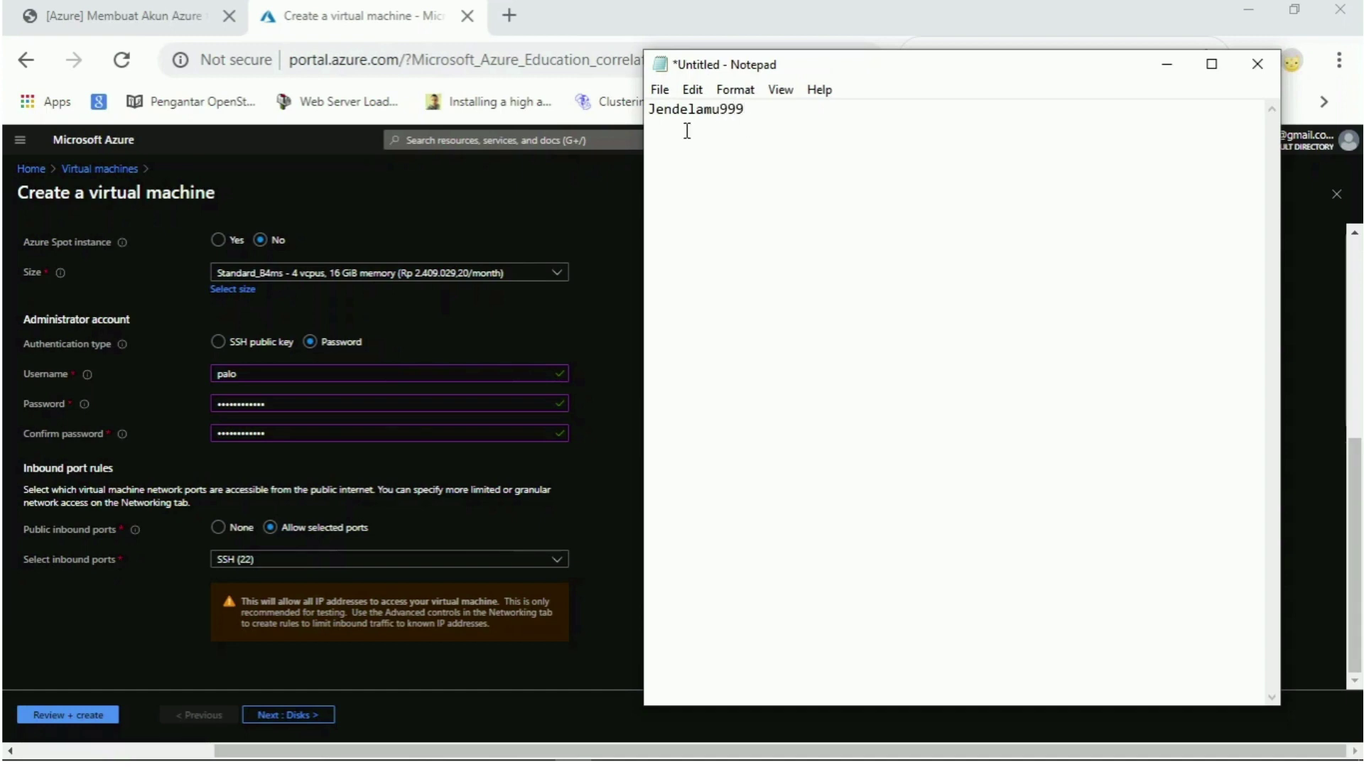
- Select the password text in the note, then close Notepad without saving
{"action": "left_click", "coordinate": [649, 110]}
{"action": "left_click_drag", "start_coordinate": [648, 110], "coordinate": [786, 232]}
{"action": "left_click", "coordinate": [716, 132]}
{"action": "left_click", "coordinate": [786, 231]}
{"action": "key", "text": "ctrl+a"}
{"action": "left_click", "coordinate": [796, 266]}
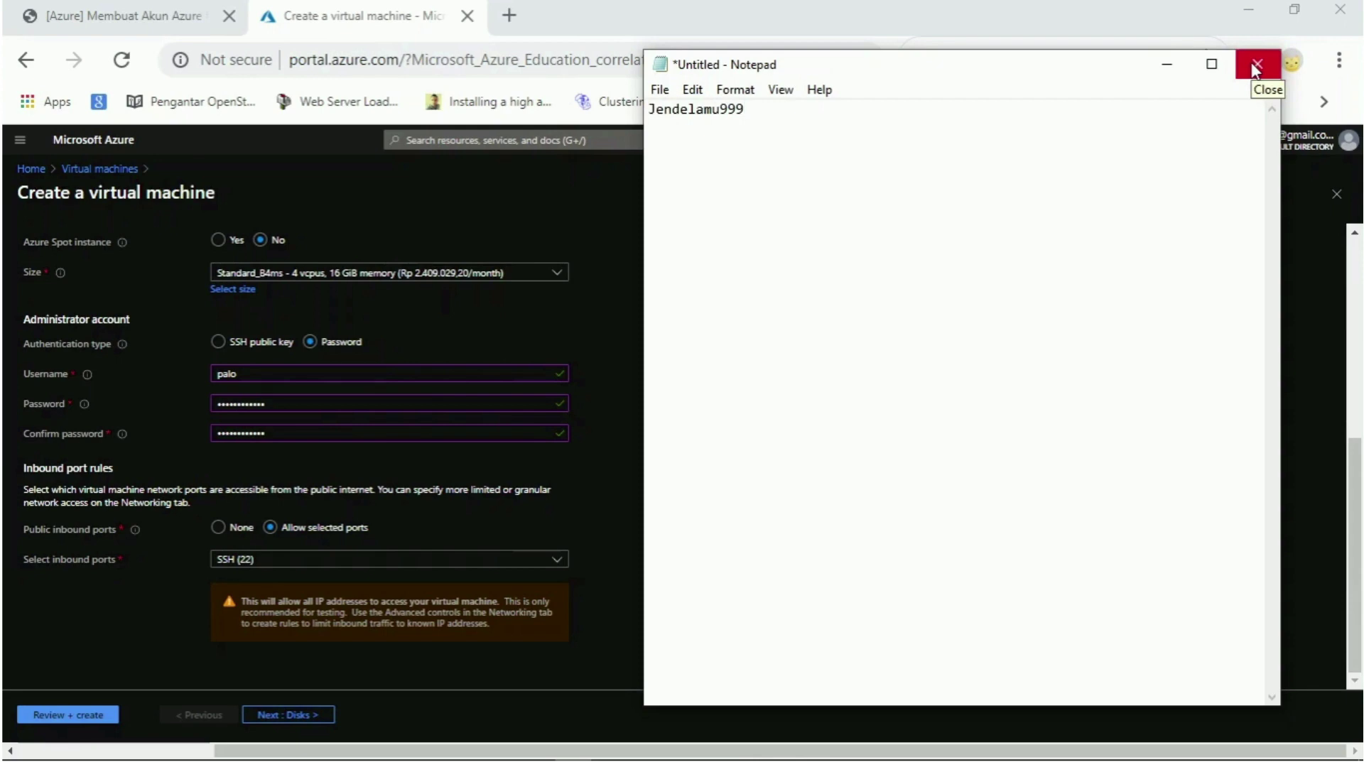
{"action": "left_click", "coordinate": [1256, 68]}
{"action": "left_click", "coordinate": [699, 393]}
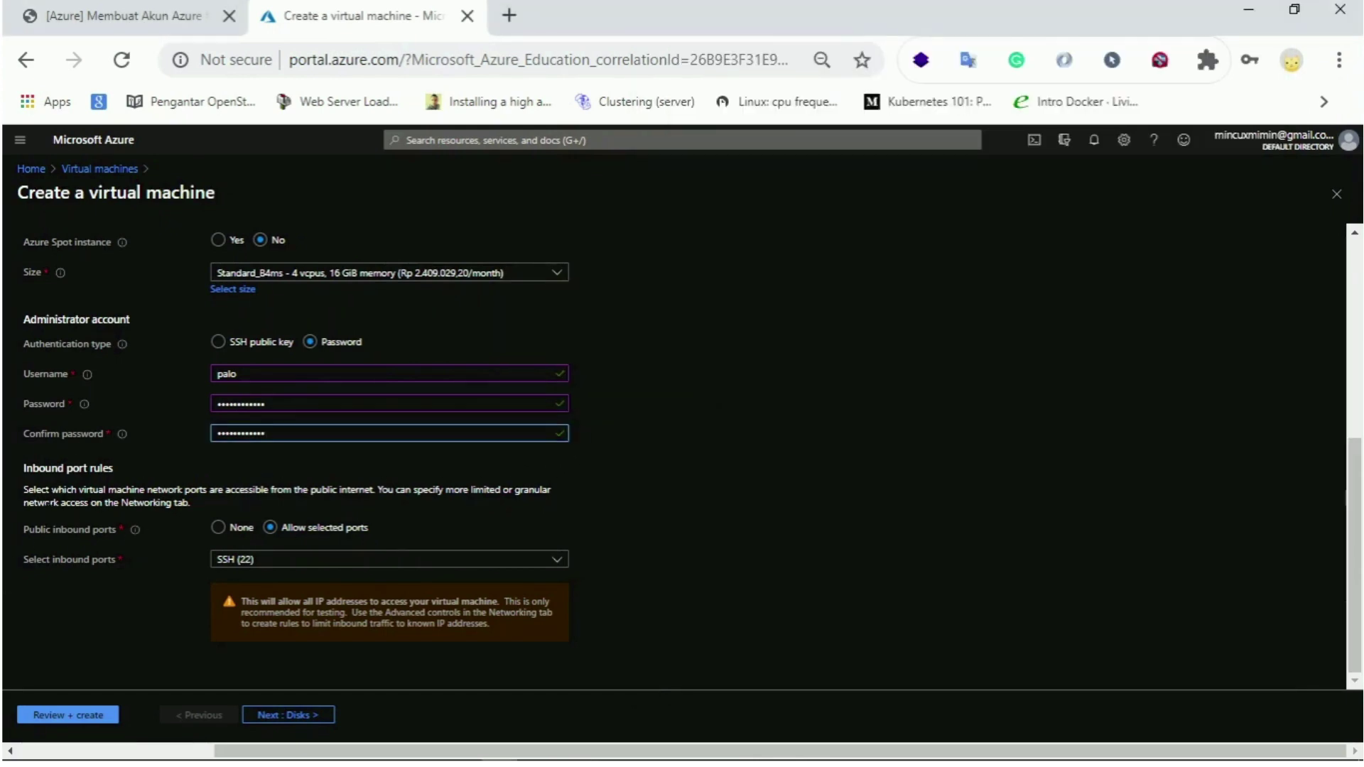
- Allow HTTP (80) and HTTPS (443) inbound ports alongside SSH (22), then continue to Disks
{"action": "left_click_drag", "start_coordinate": [22, 466], "coordinate": [234, 529]}
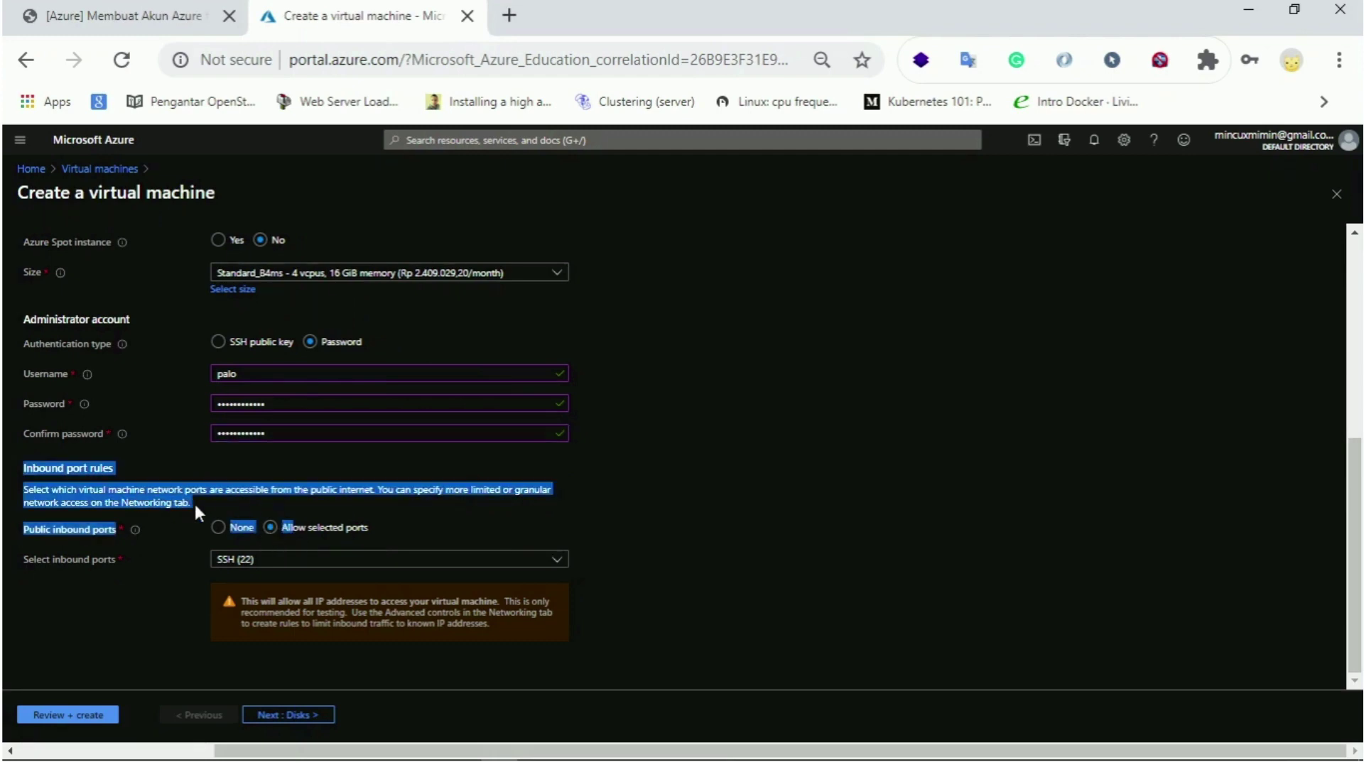
{"action": "left_click", "coordinate": [196, 505]}
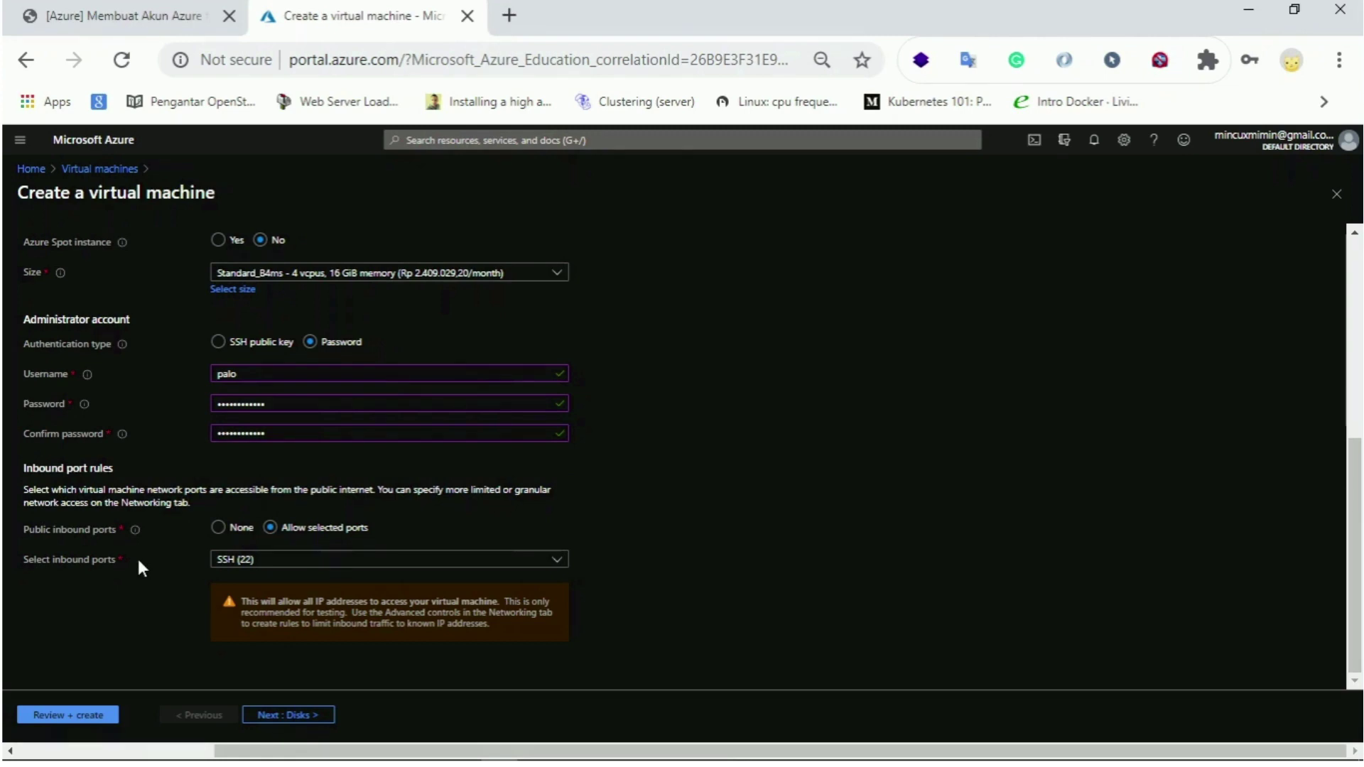
{"action": "left_click", "coordinate": [275, 561]}
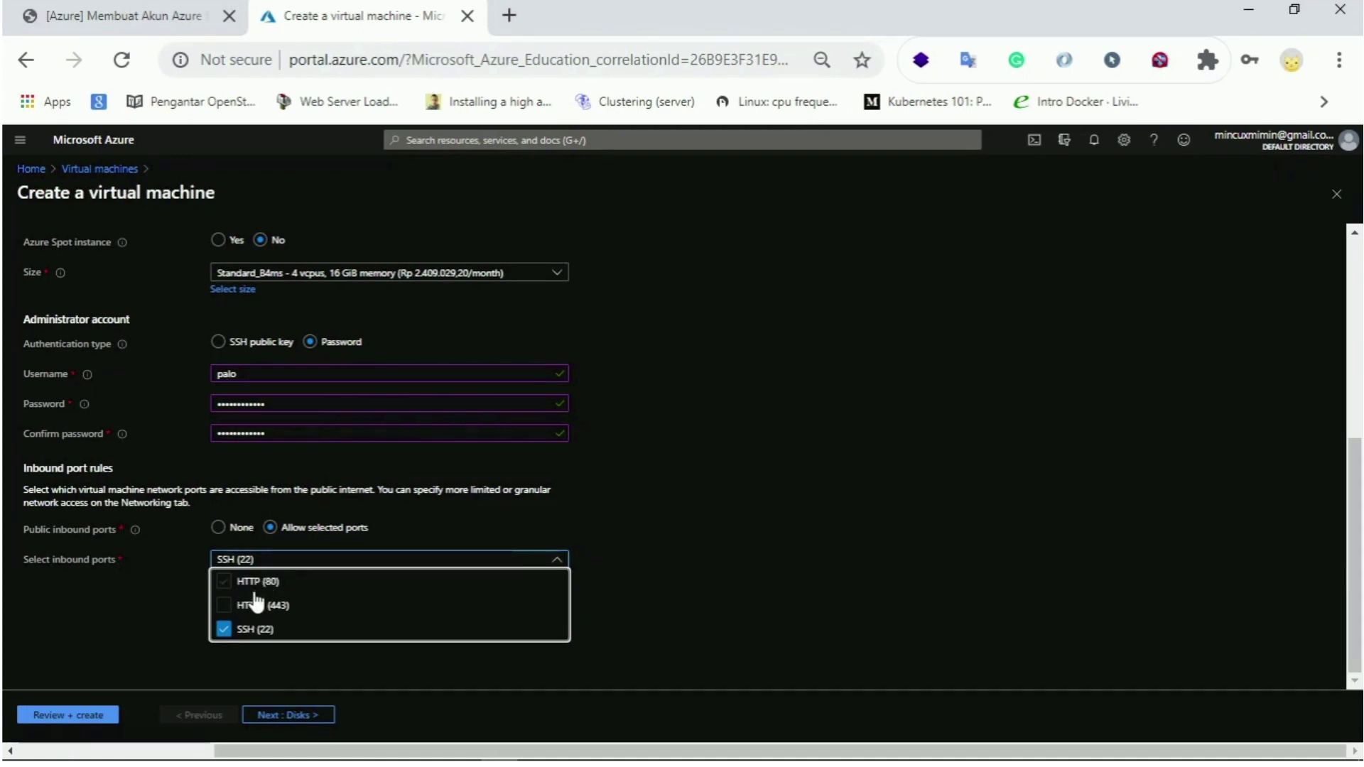
{"action": "left_click", "coordinate": [254, 583]}
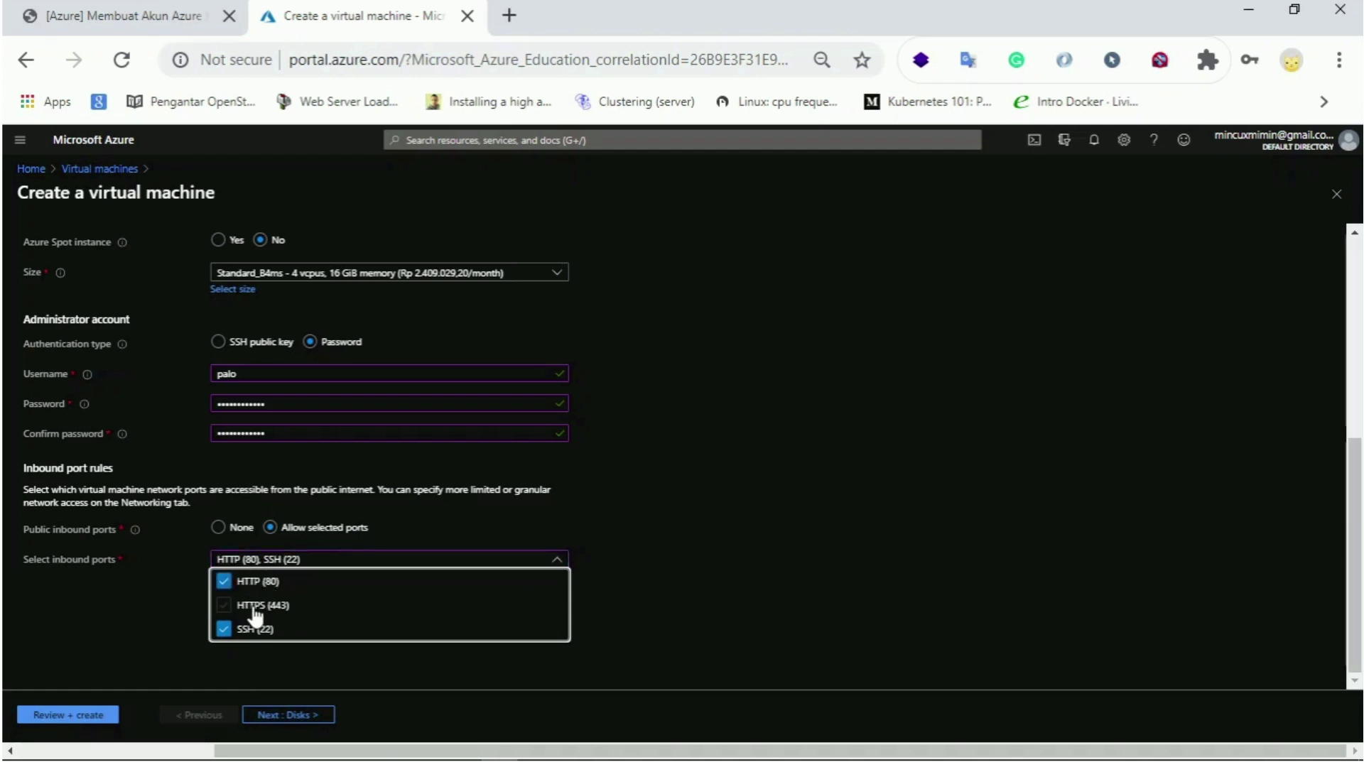
{"action": "left_click", "coordinate": [256, 608]}
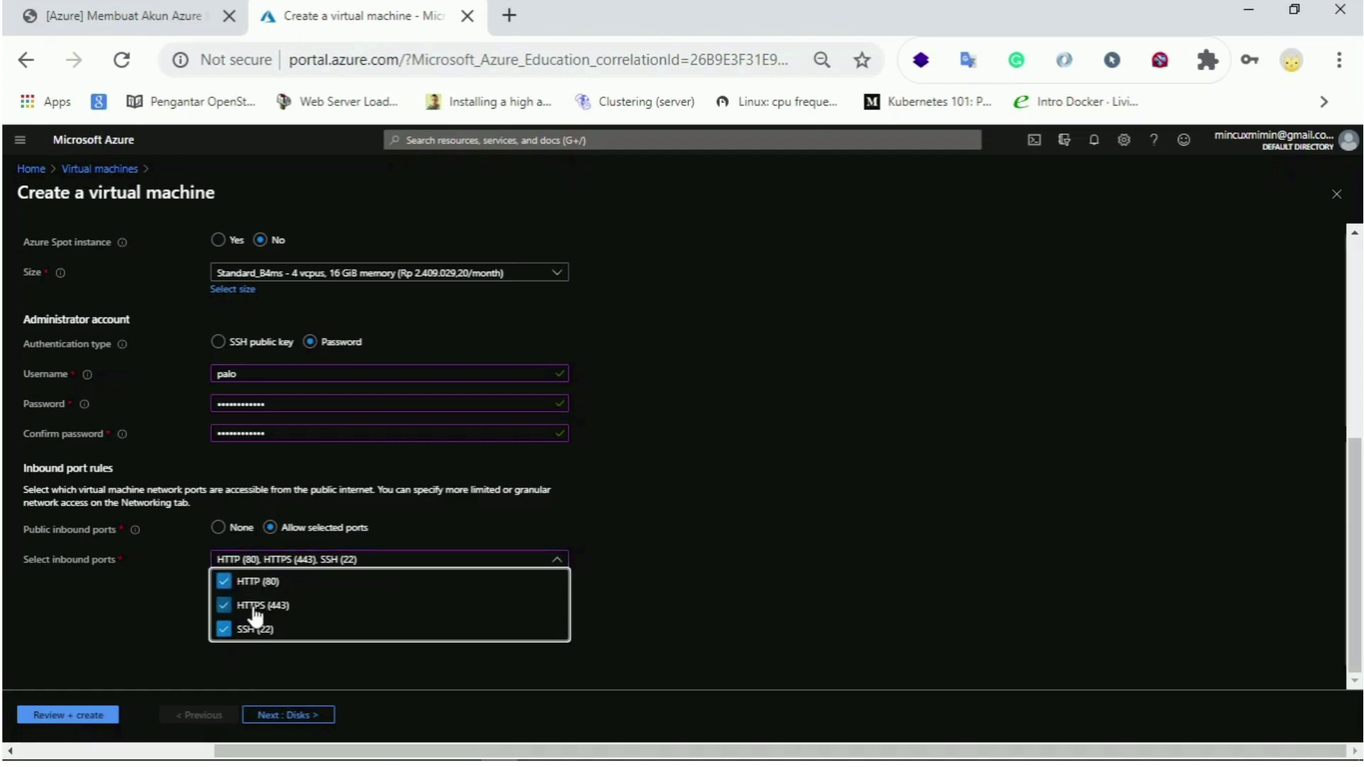
{"action": "left_click", "coordinate": [722, 466]}
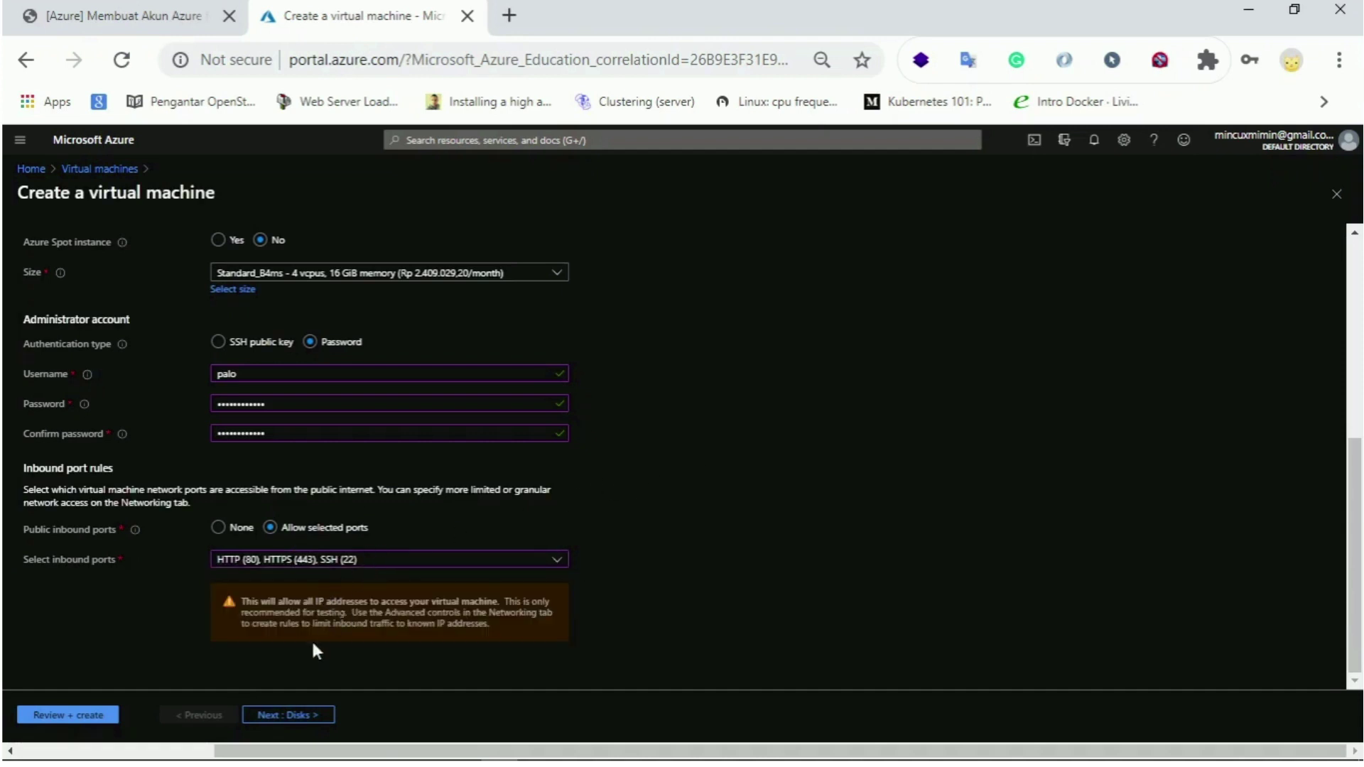
{"action": "left_click", "coordinate": [287, 715]}
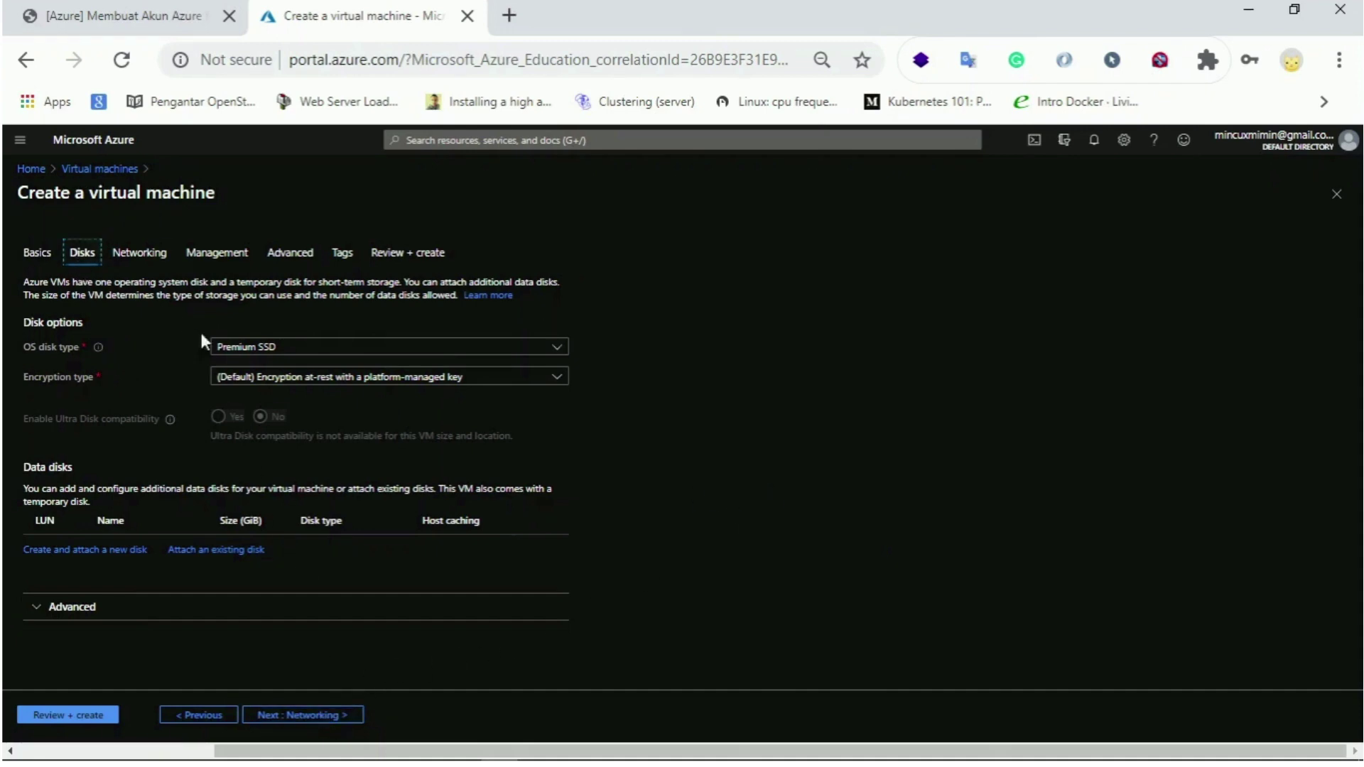
- Keep Premium SSD as the OS disk type and continue to Networking
{"action": "left_click", "coordinate": [248, 348]}
{"action": "left_click", "coordinate": [248, 348]}
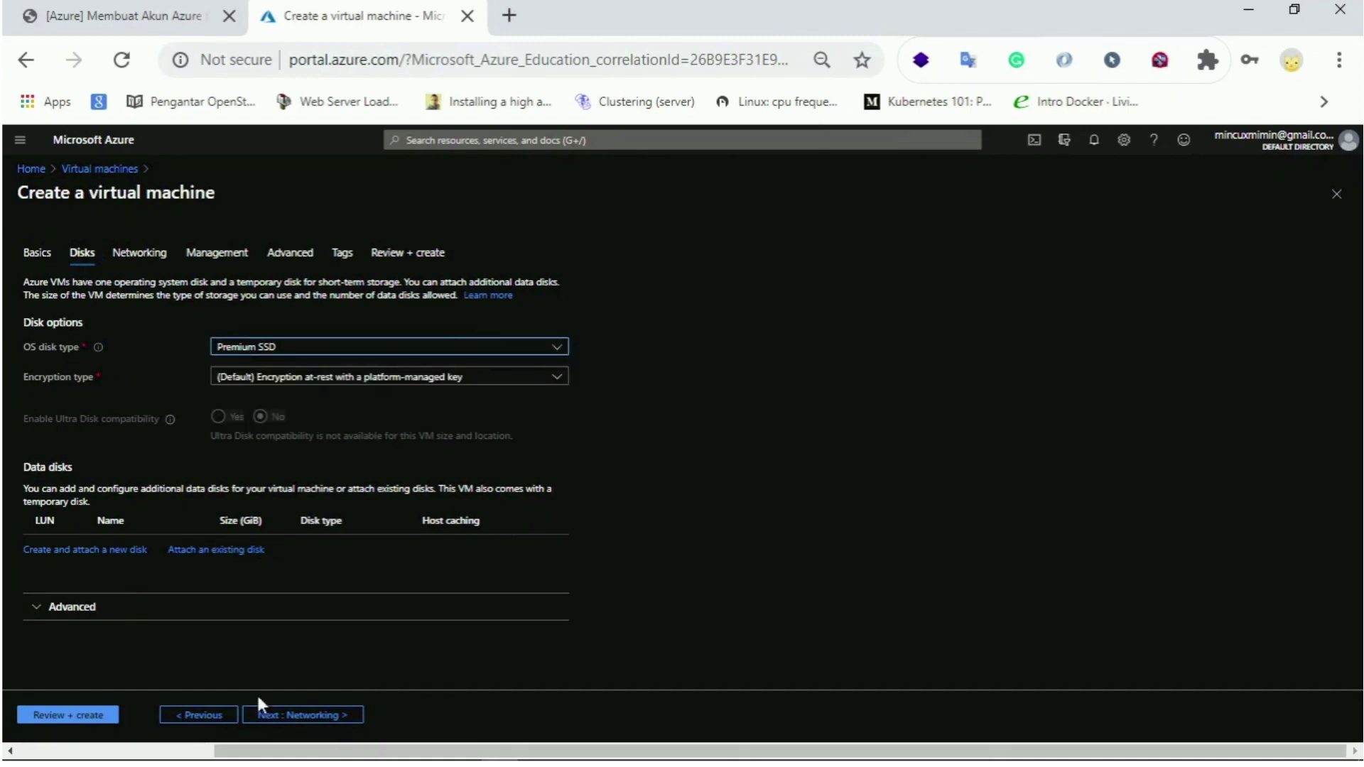
{"action": "left_click", "coordinate": [256, 715]}
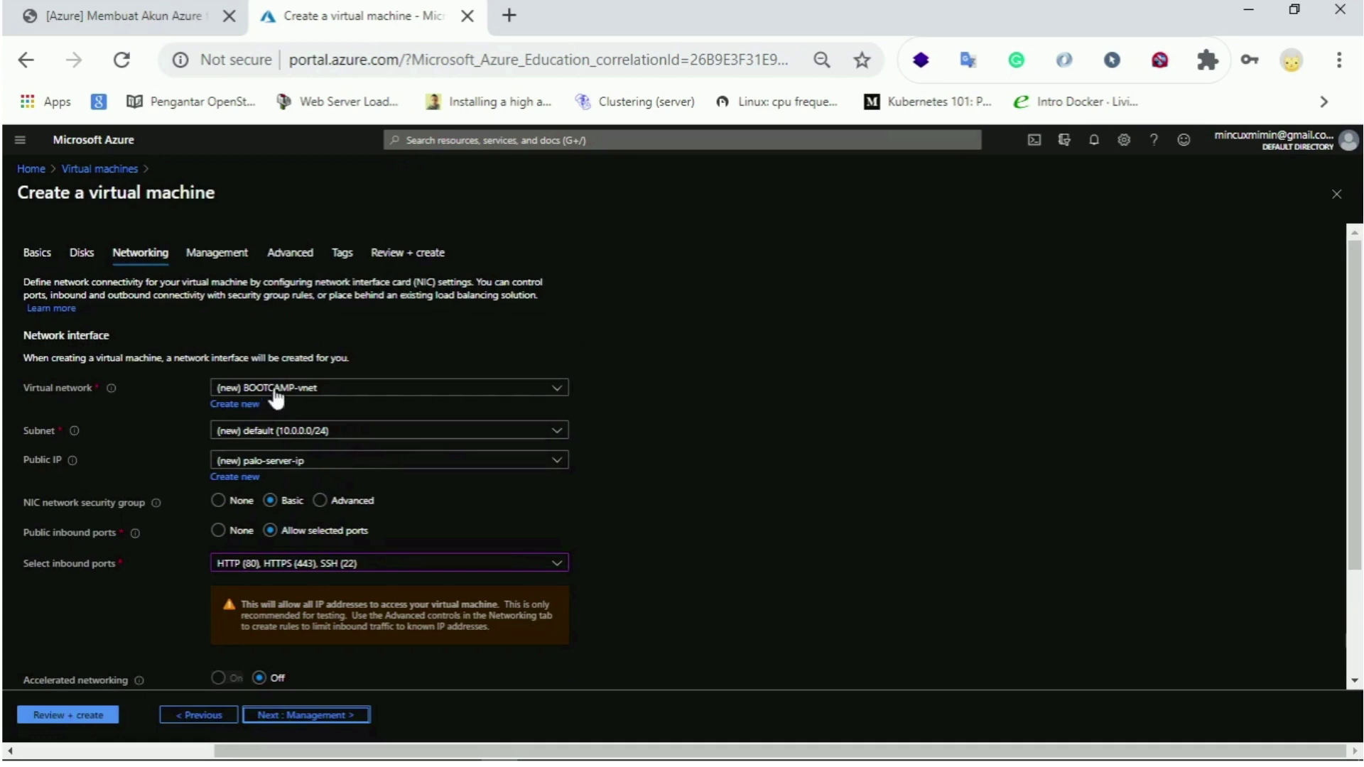
- Keep the default subnet and start creating a new public IP address
{"action": "left_click", "coordinate": [256, 431]}
{"action": "left_click", "coordinate": [256, 430]}
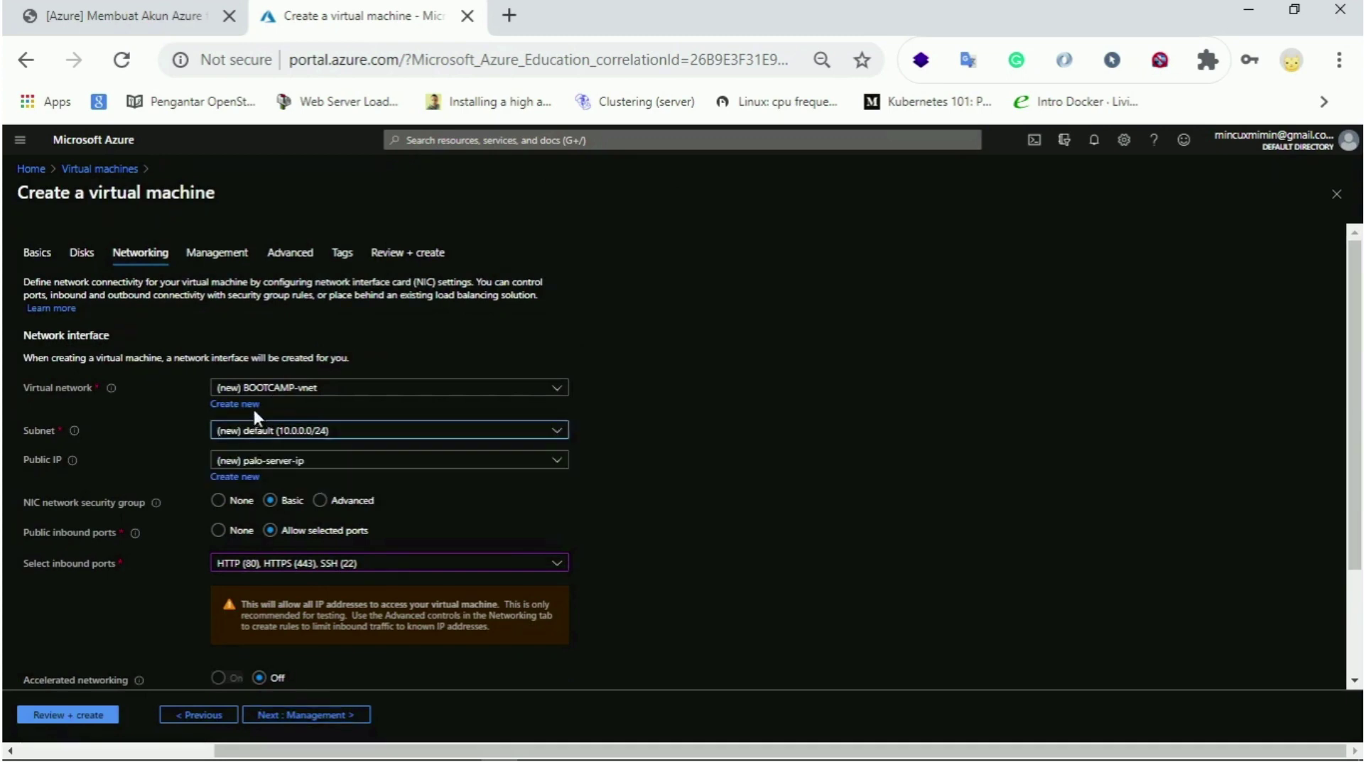
{"action": "left_click", "coordinate": [278, 432]}
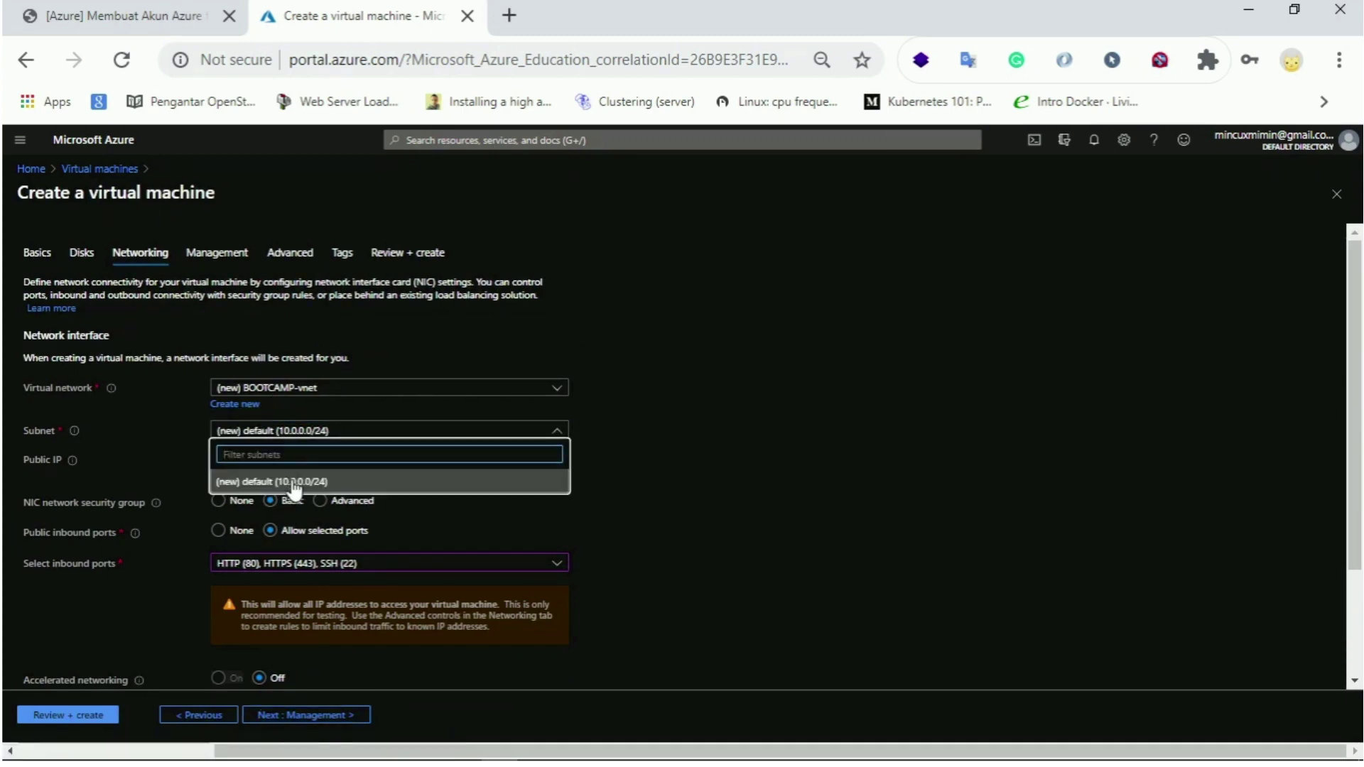
{"action": "left_click", "coordinate": [317, 437]}
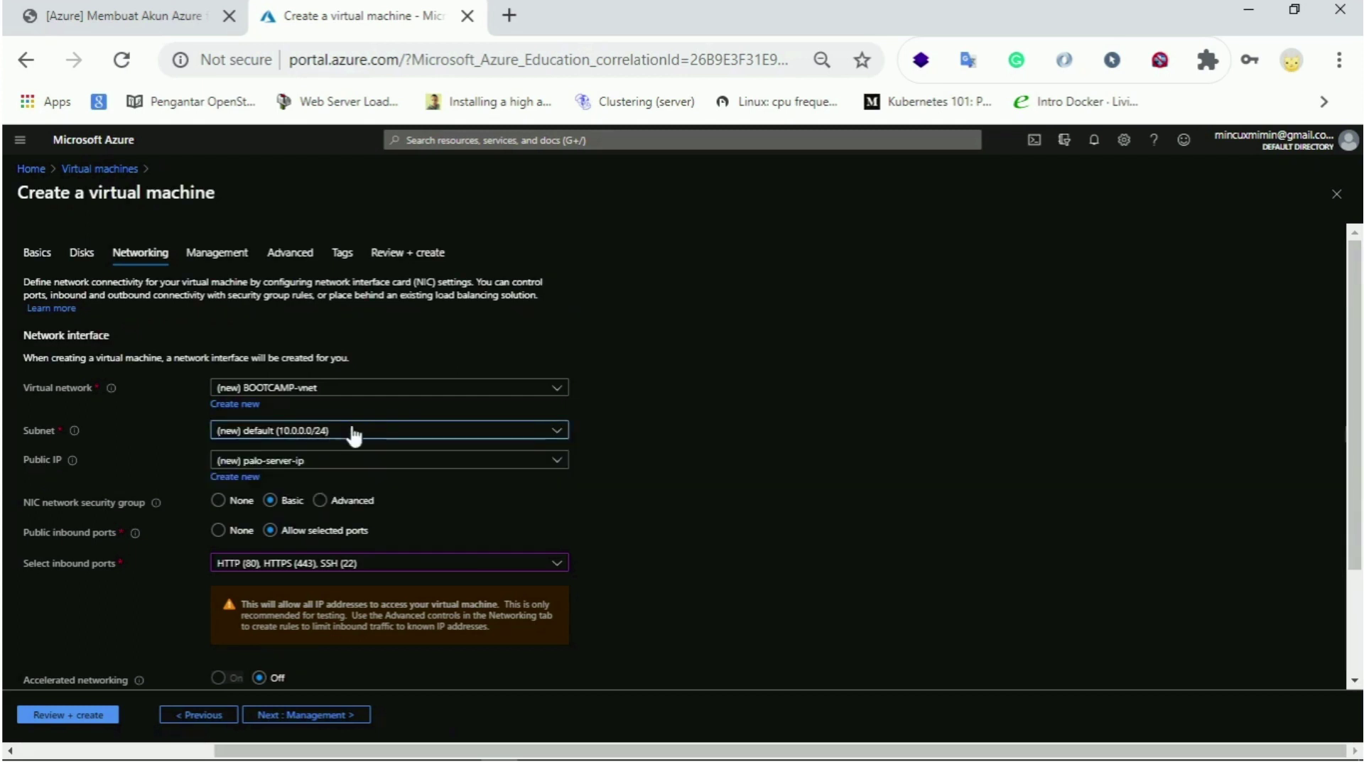
{"action": "left_click", "coordinate": [253, 480]}
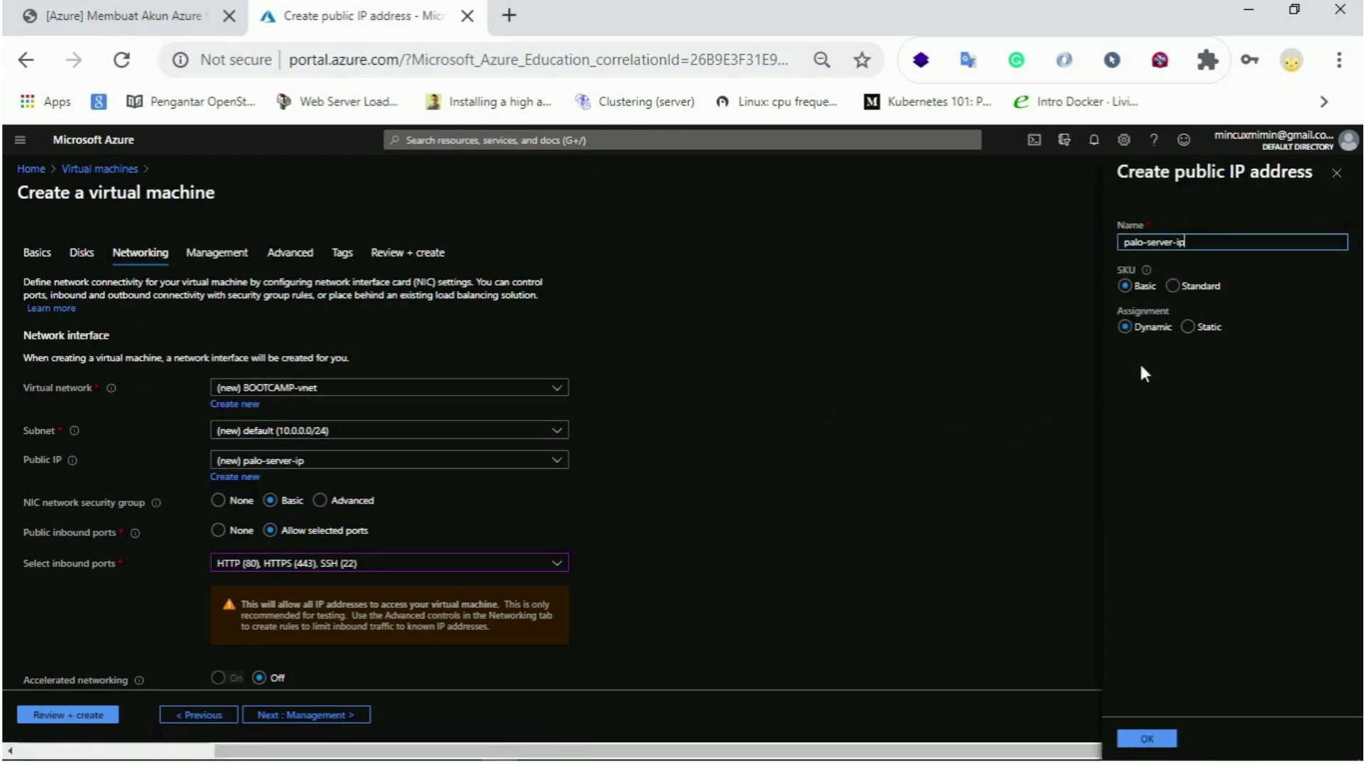
- Set palo-server-ip to Static assignment and confirm the public IP with OK
{"action": "left_click", "coordinate": [1187, 326]}
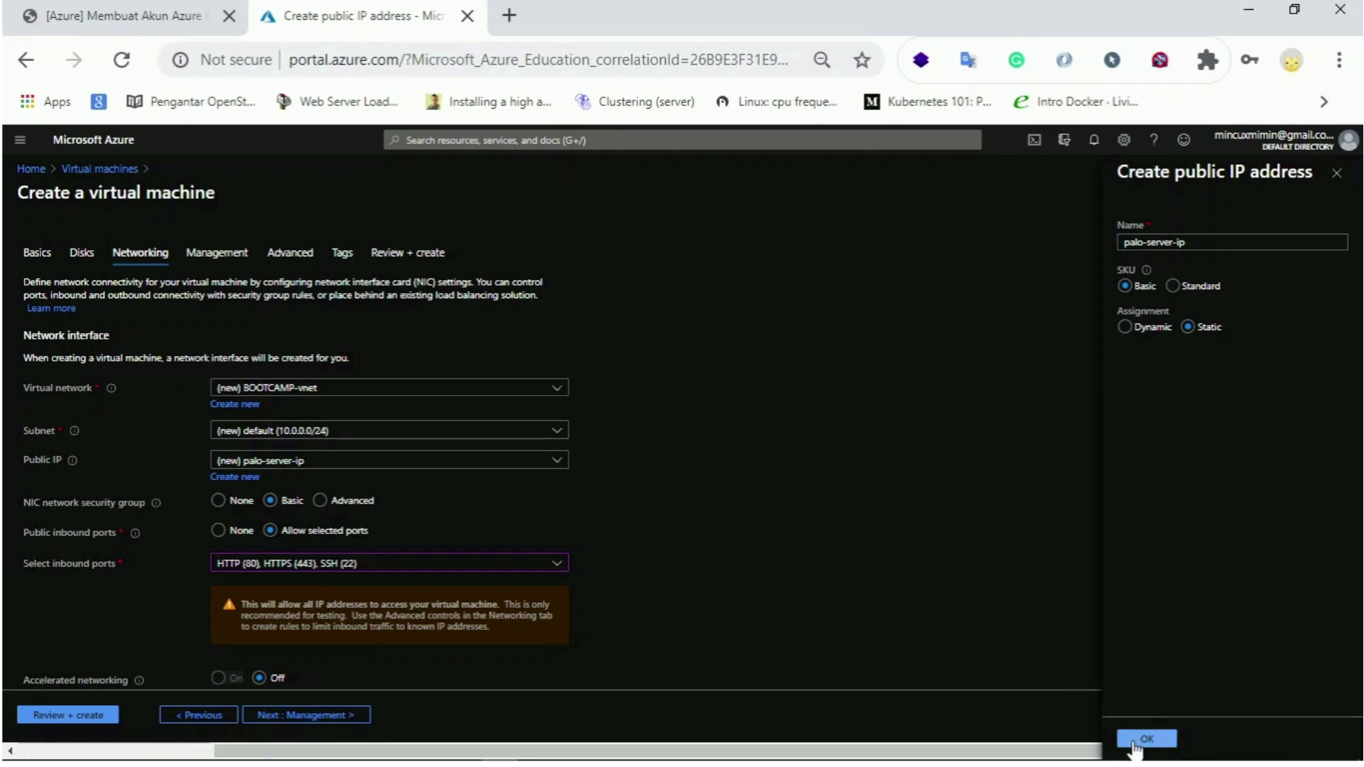
{"action": "left_click", "coordinate": [1135, 745]}
{"action": "scroll", "coordinate": [681, 554], "scroll_direction": "down", "scroll_amount": 2}
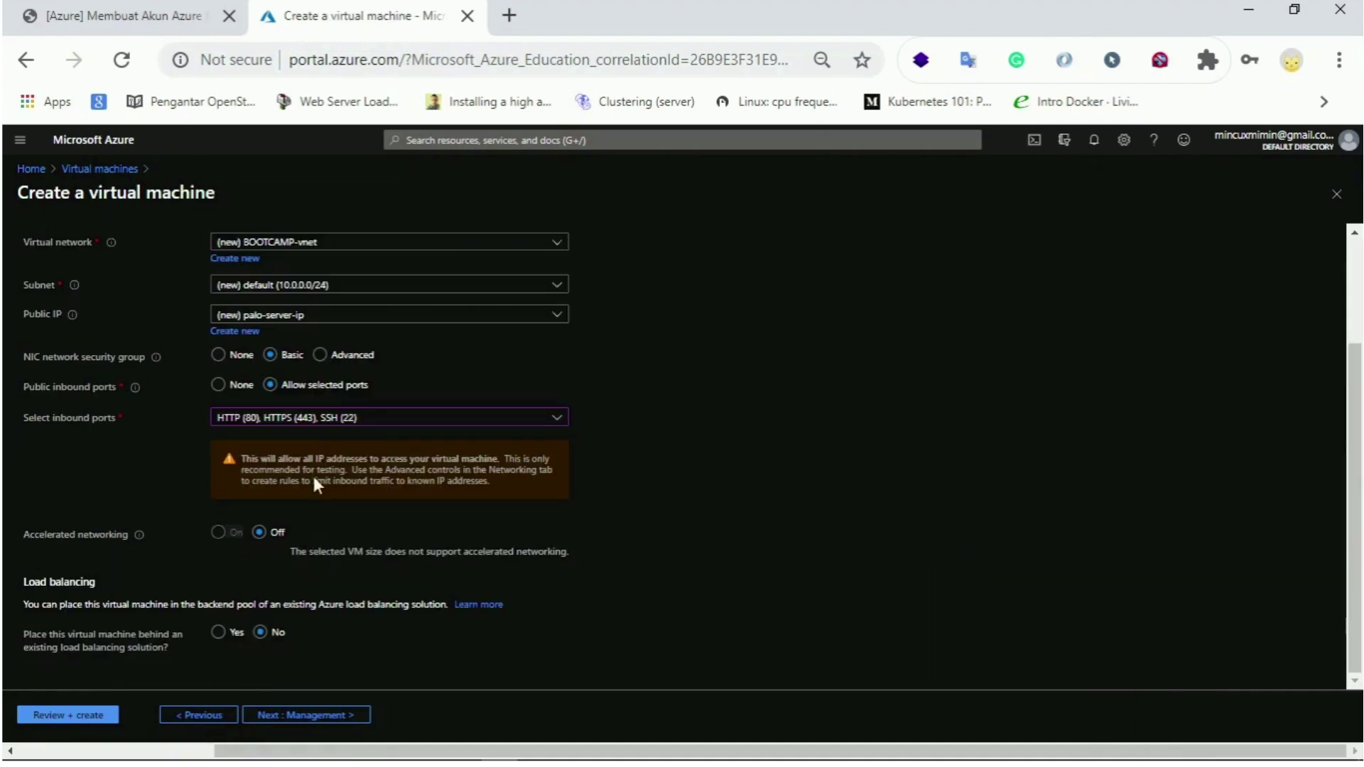
- On the Management step, enable auto-shutdown and set the shutdown time to 11:00:00 PM
{"action": "left_click", "coordinate": [311, 707]}
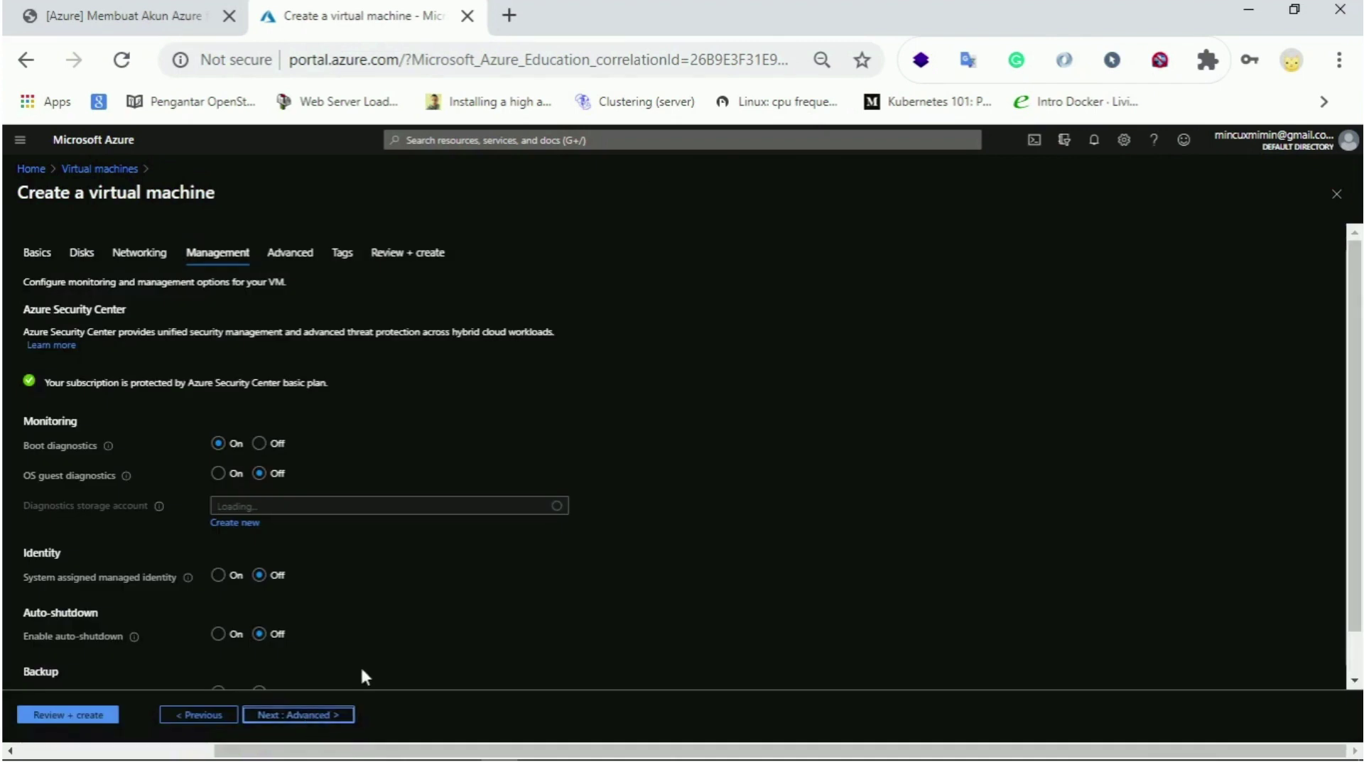
{"action": "left_click", "coordinate": [218, 634]}
{"action": "scroll", "coordinate": [378, 604], "scroll_direction": "down", "scroll_amount": 3}
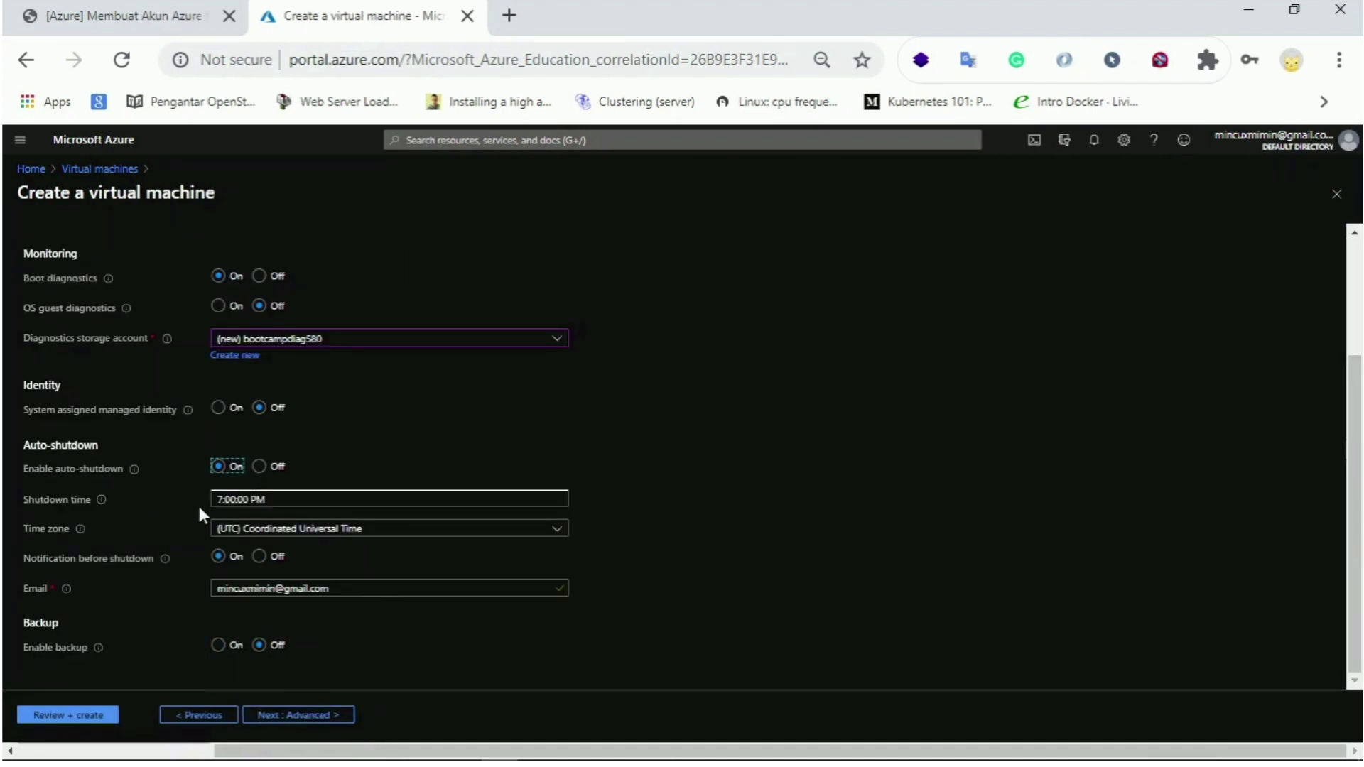
{"action": "left_click", "coordinate": [215, 499]}
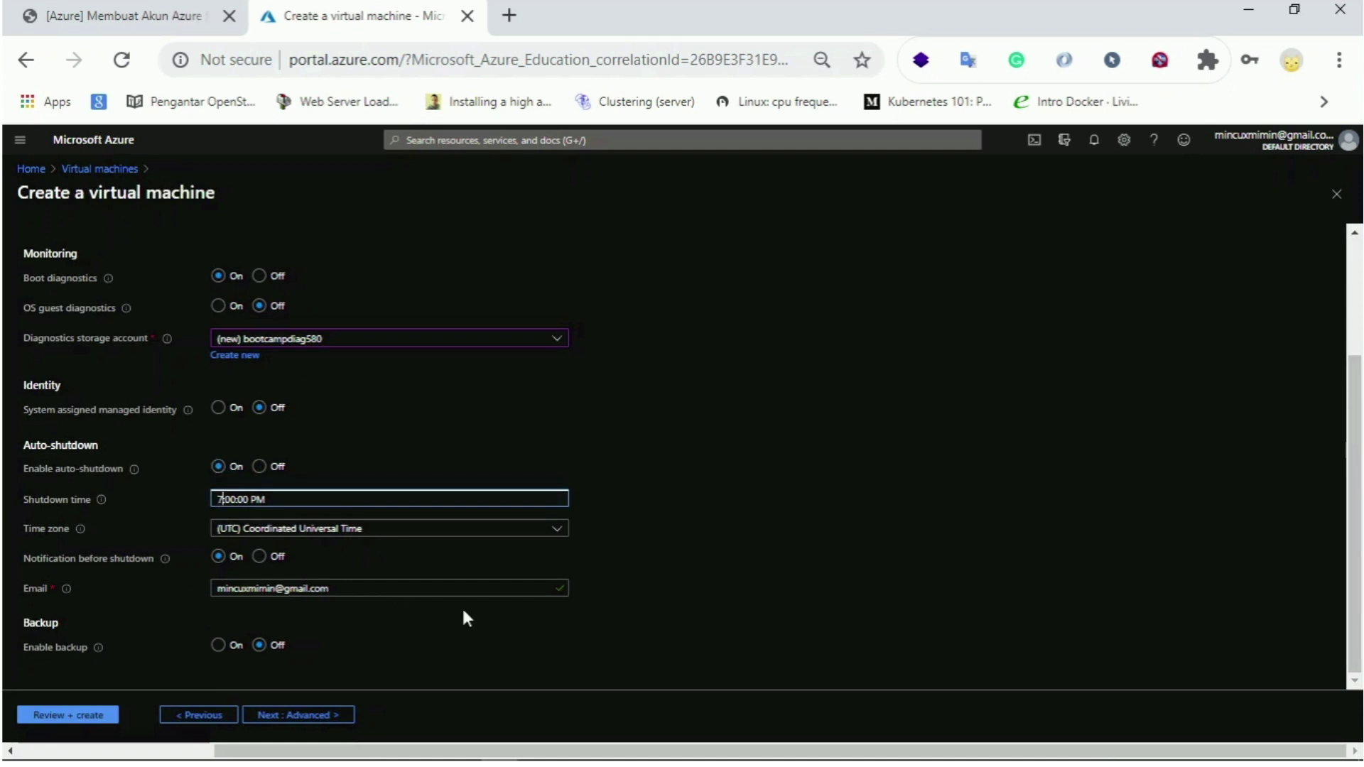
{"action": "key", "text": "Delete"}
{"action": "type", "text": "11"}
- Set the auto-shutdown time zone to (UTC+07:00) Bangkok, Hanoi, Jakarta and continue to Advanced
{"action": "left_click", "coordinate": [393, 539]}
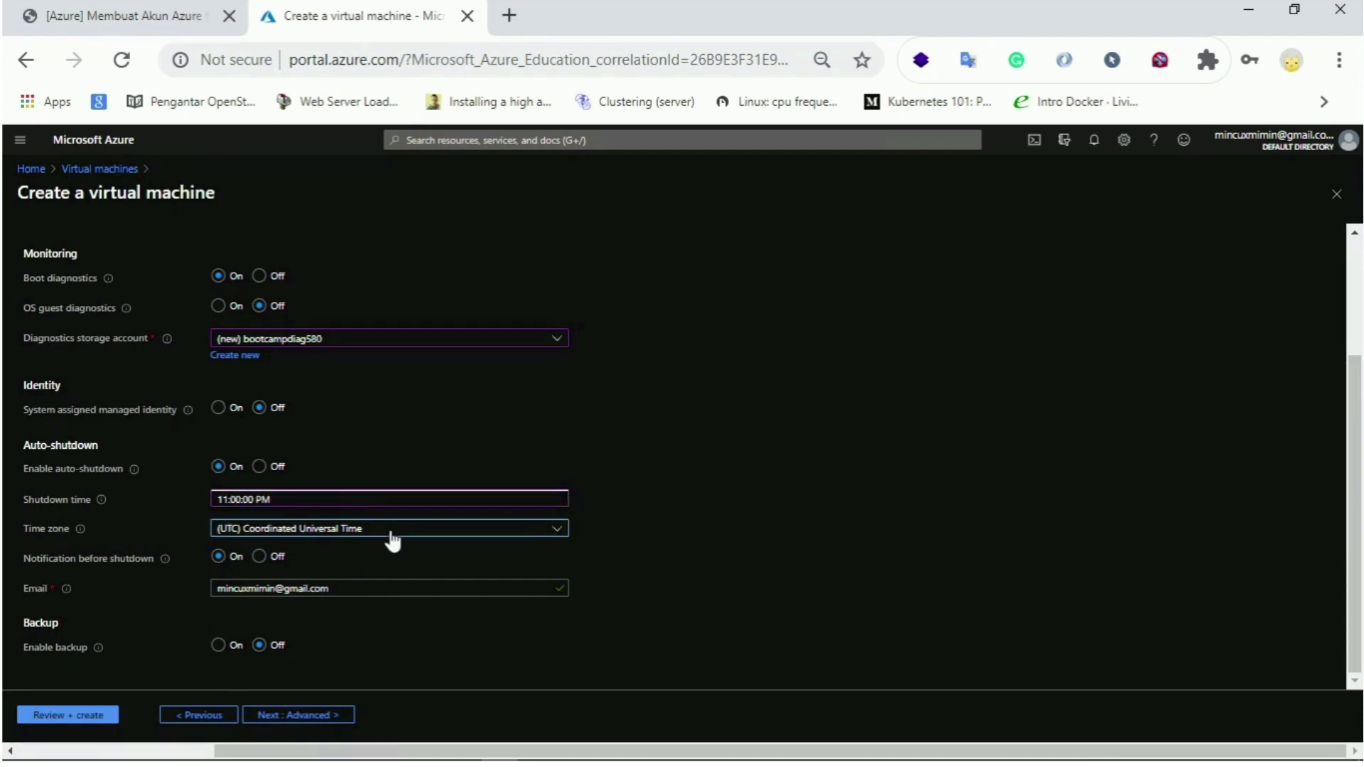
{"action": "scroll", "coordinate": [372, 412], "scroll_direction": "down", "scroll_amount": 6}
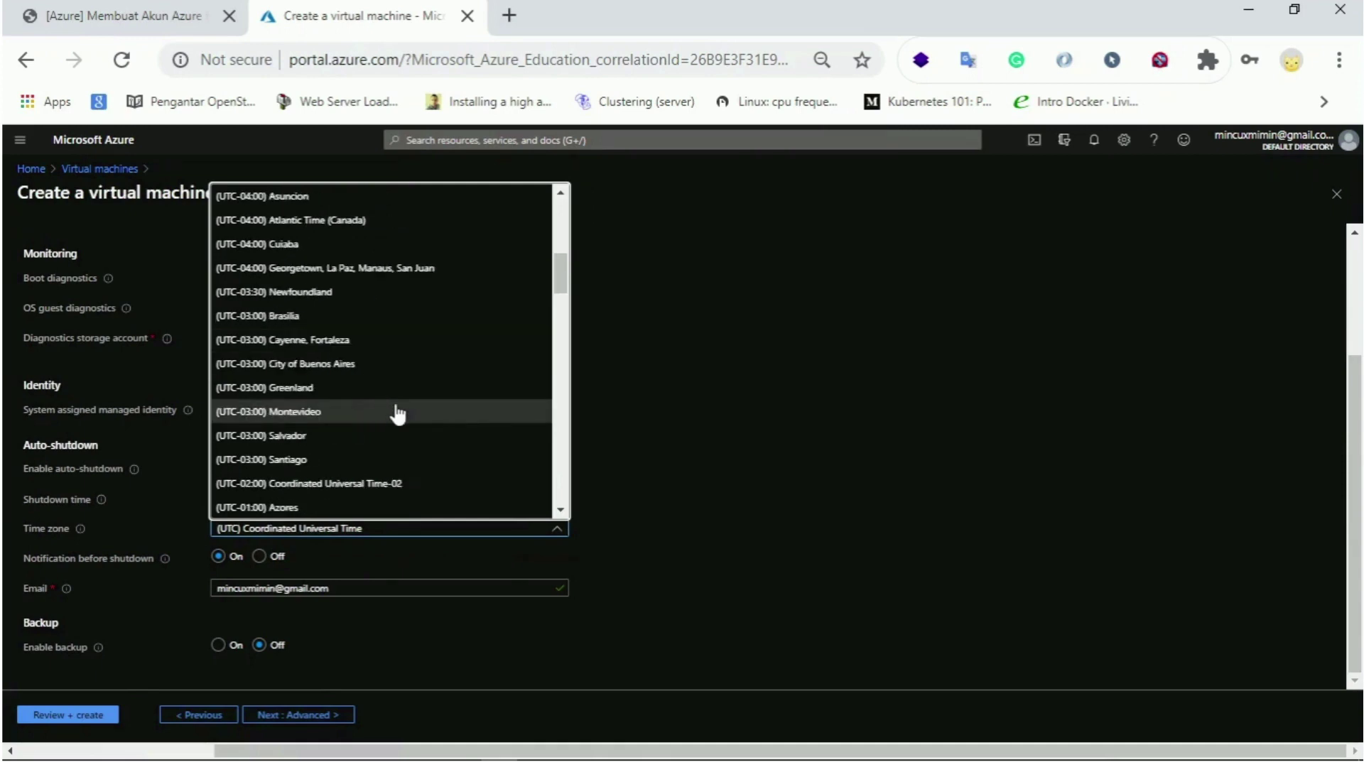
{"action": "scroll", "coordinate": [398, 415], "scroll_direction": "down", "scroll_amount": 2}
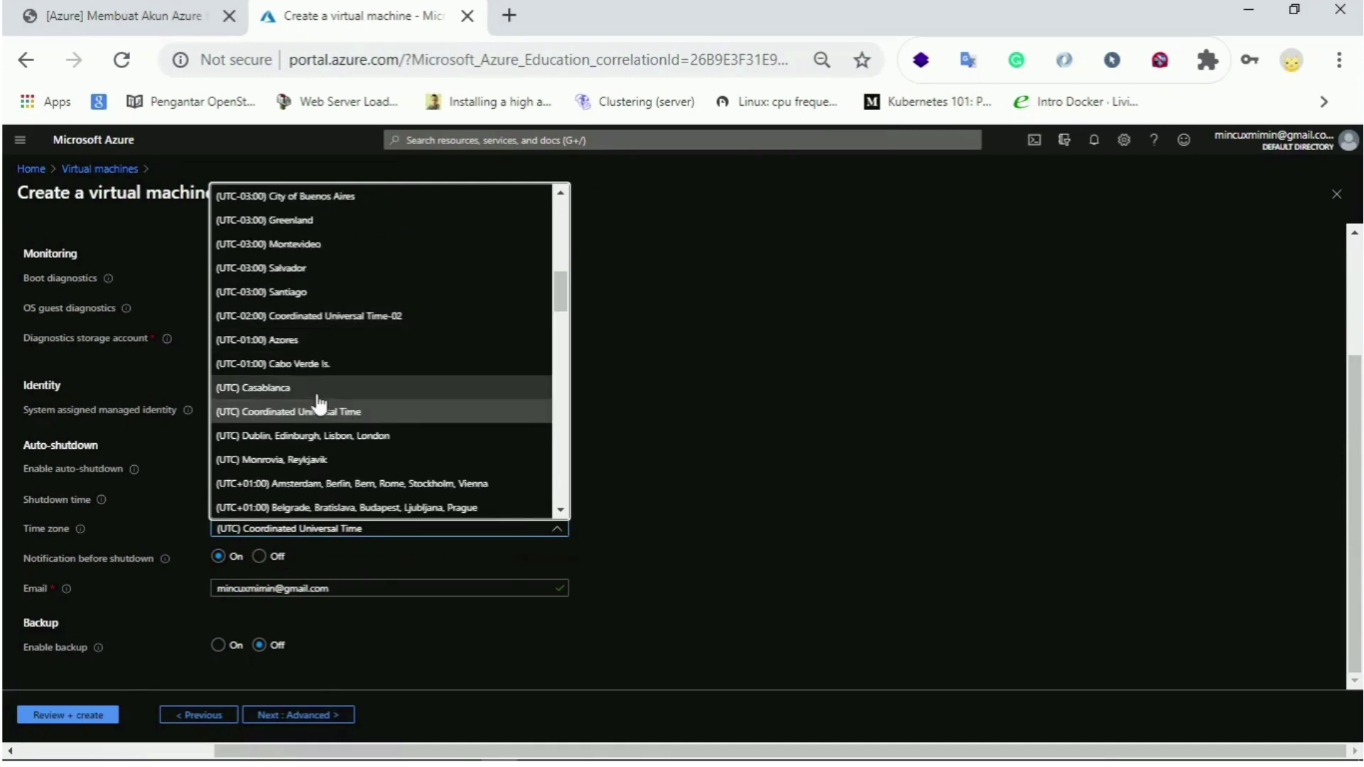
{"action": "scroll", "coordinate": [319, 405], "scroll_direction": "down", "scroll_amount": 6}
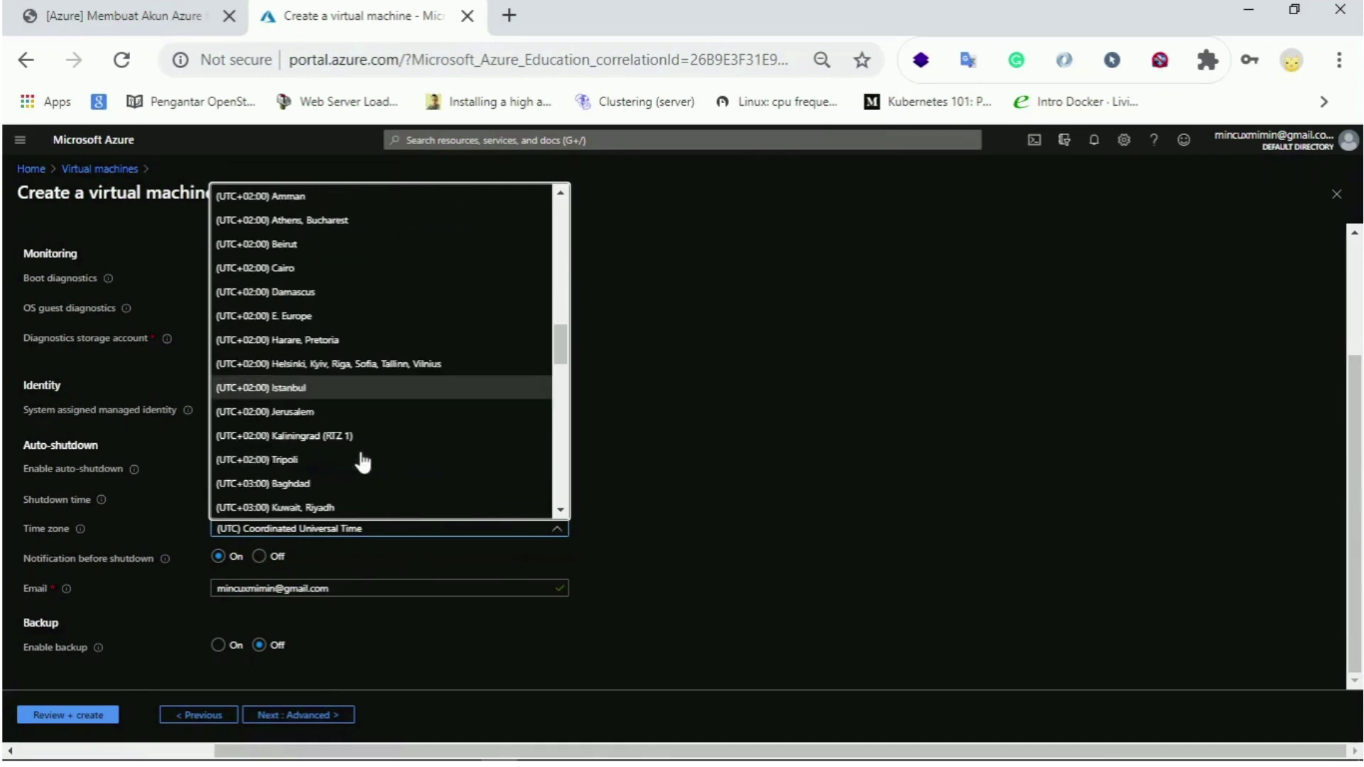
{"action": "scroll", "coordinate": [354, 457], "scroll_direction": "down", "scroll_amount": 4}
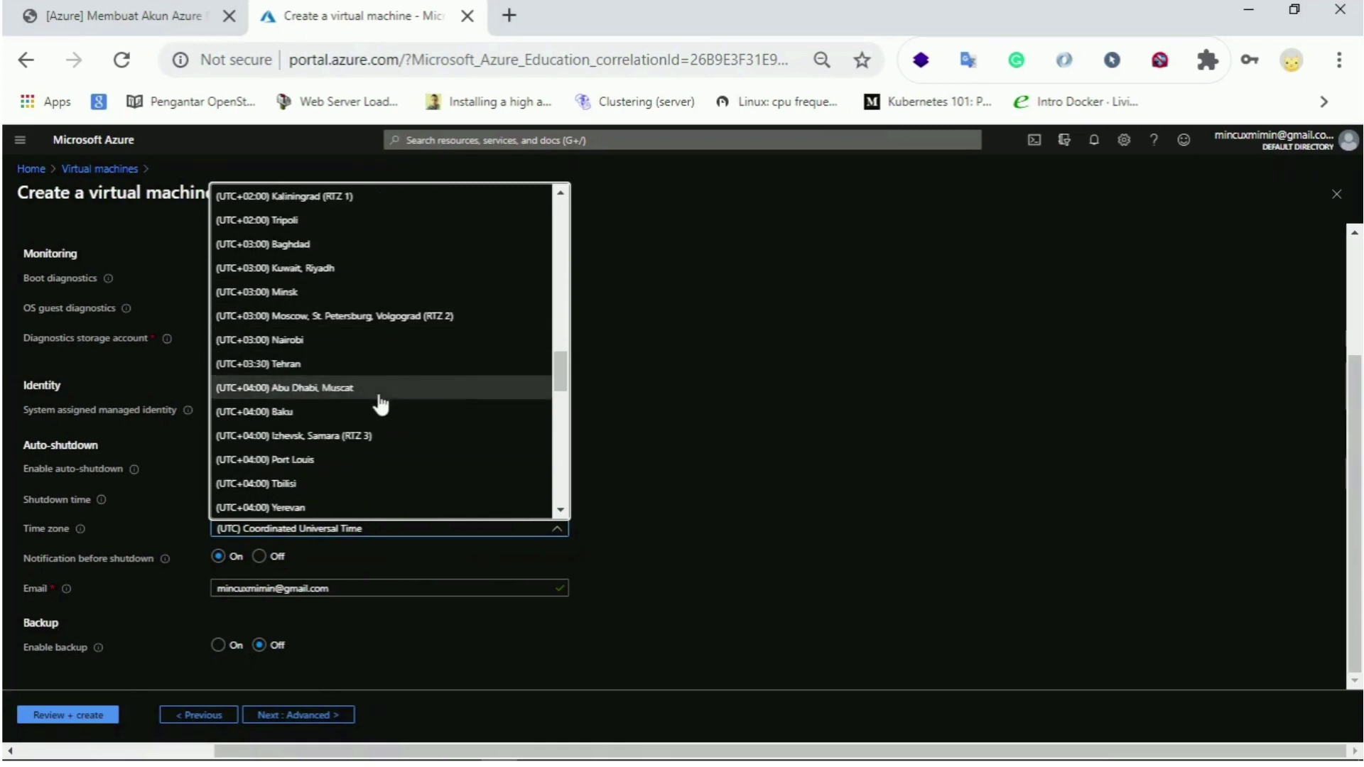
{"action": "scroll", "coordinate": [348, 437], "scroll_direction": "down", "scroll_amount": 3}
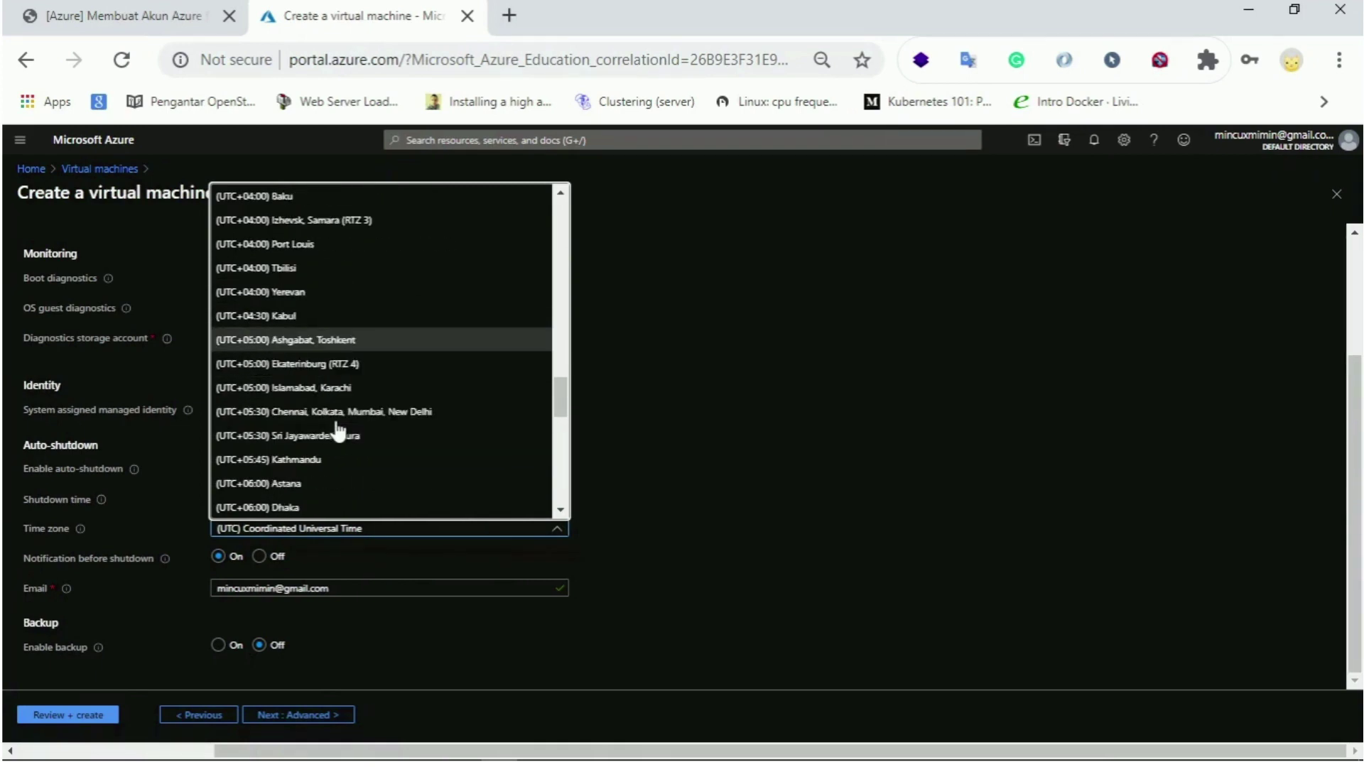
{"action": "scroll", "coordinate": [341, 402], "scroll_direction": "down", "scroll_amount": 3}
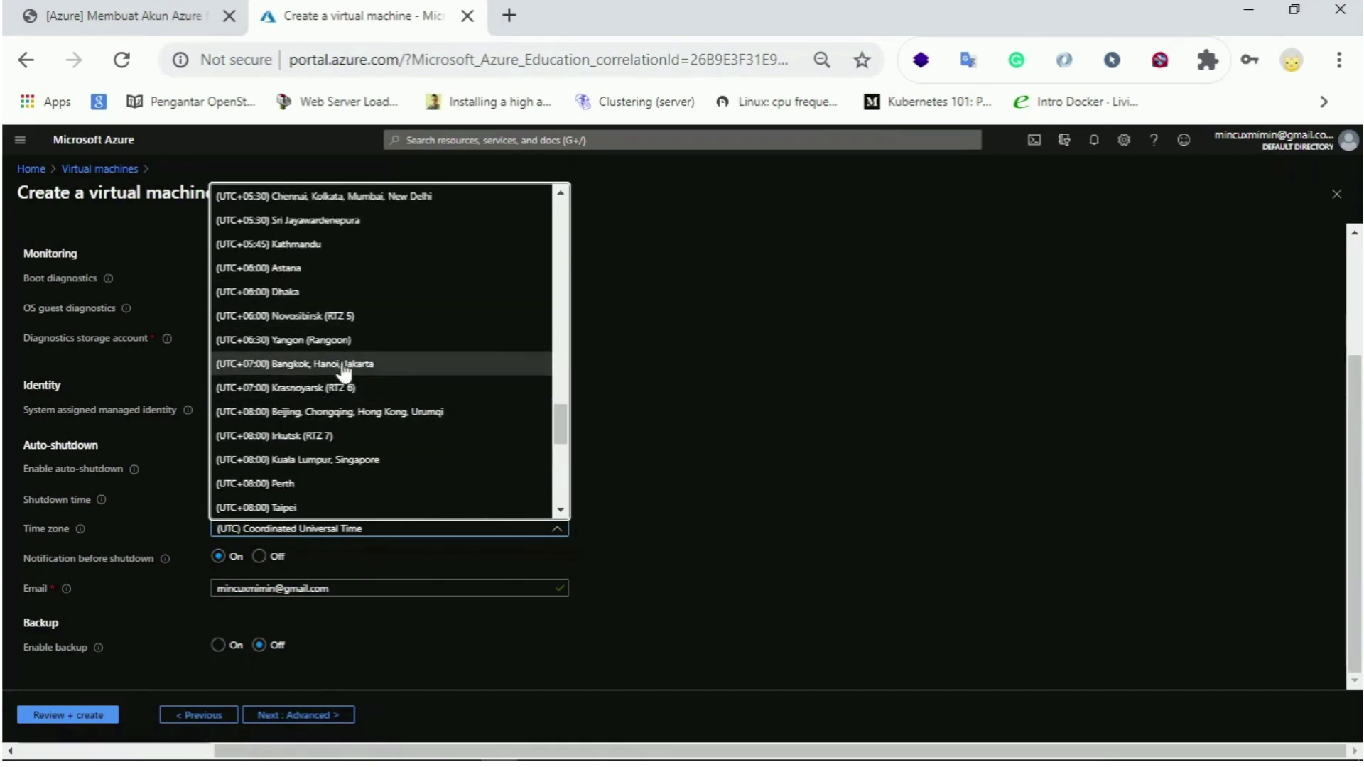
{"action": "left_click", "coordinate": [344, 366]}
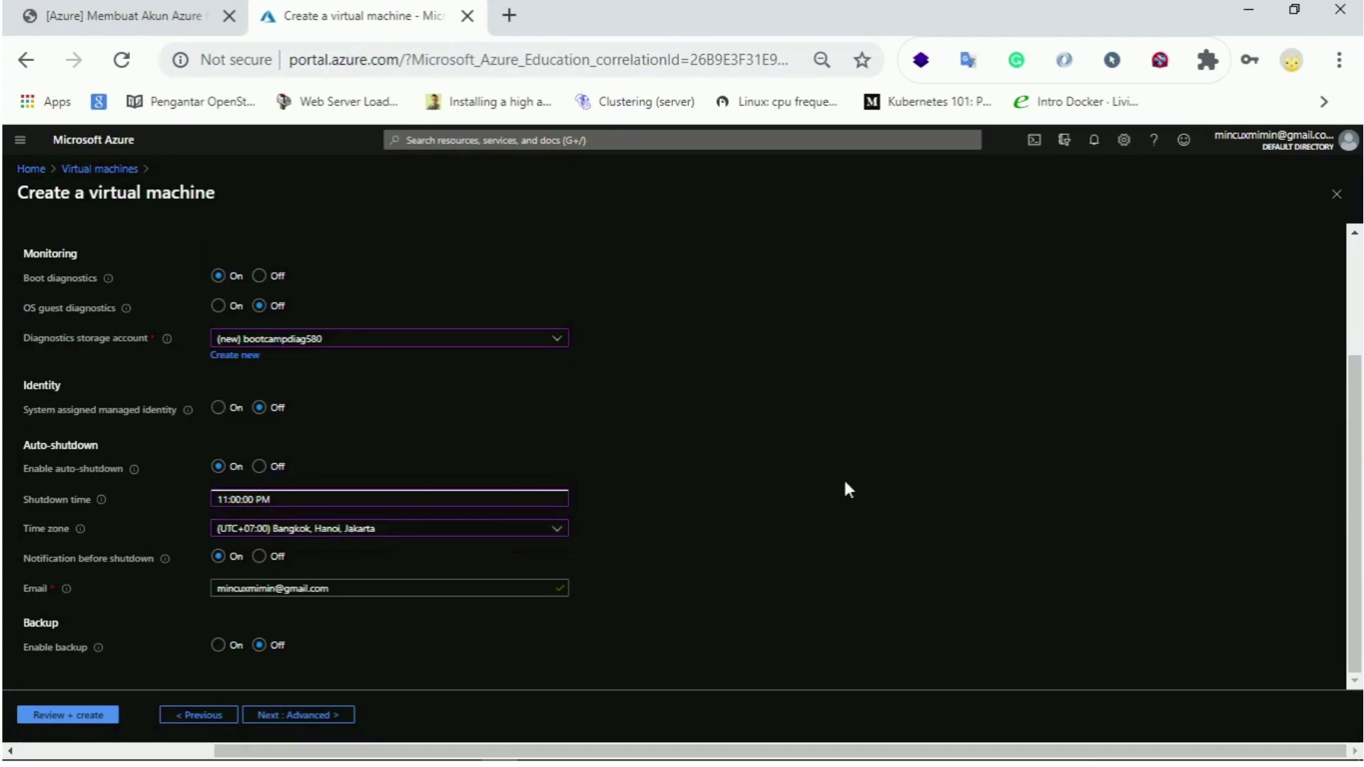
{"action": "left_click", "coordinate": [291, 715]}
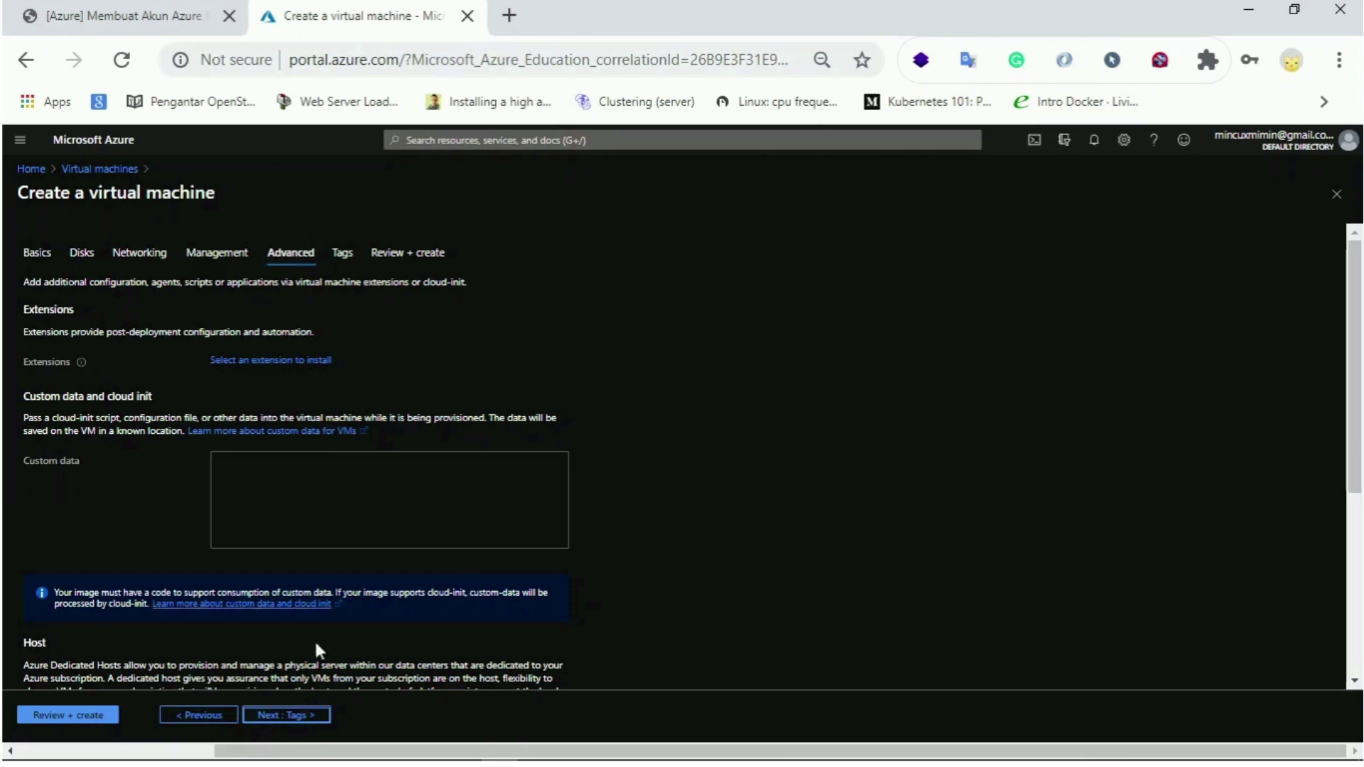
- Skip through Tags to the Review + create page until validation passes
{"action": "left_click", "coordinate": [293, 716]}
{"action": "left_click", "coordinate": [293, 717]}
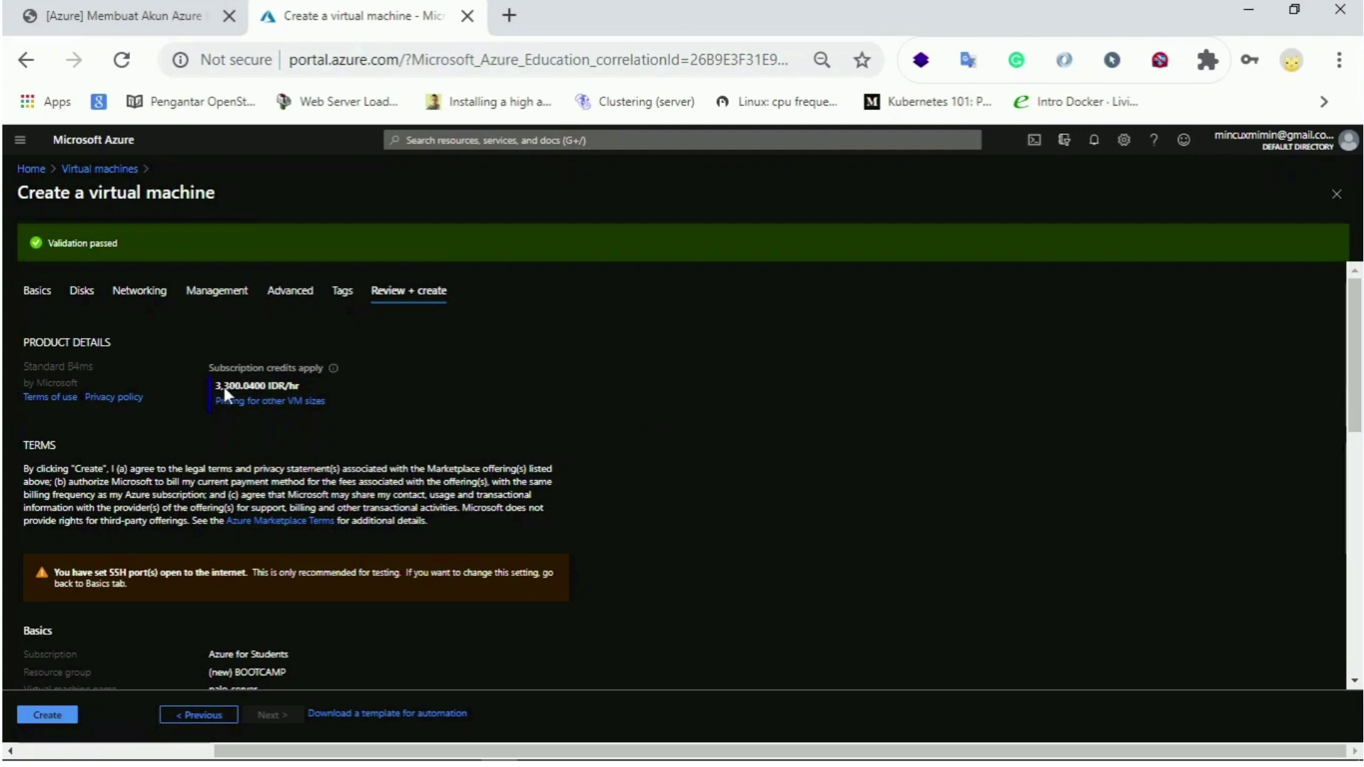
- Review the VM summary on Review + create, including the Standard B4ms hourly price
{"action": "left_click_drag", "start_coordinate": [224, 387], "coordinate": [294, 402]}
{"action": "left_click", "coordinate": [318, 388]}
{"action": "scroll", "coordinate": [556, 401], "scroll_direction": "down", "scroll_amount": 3}
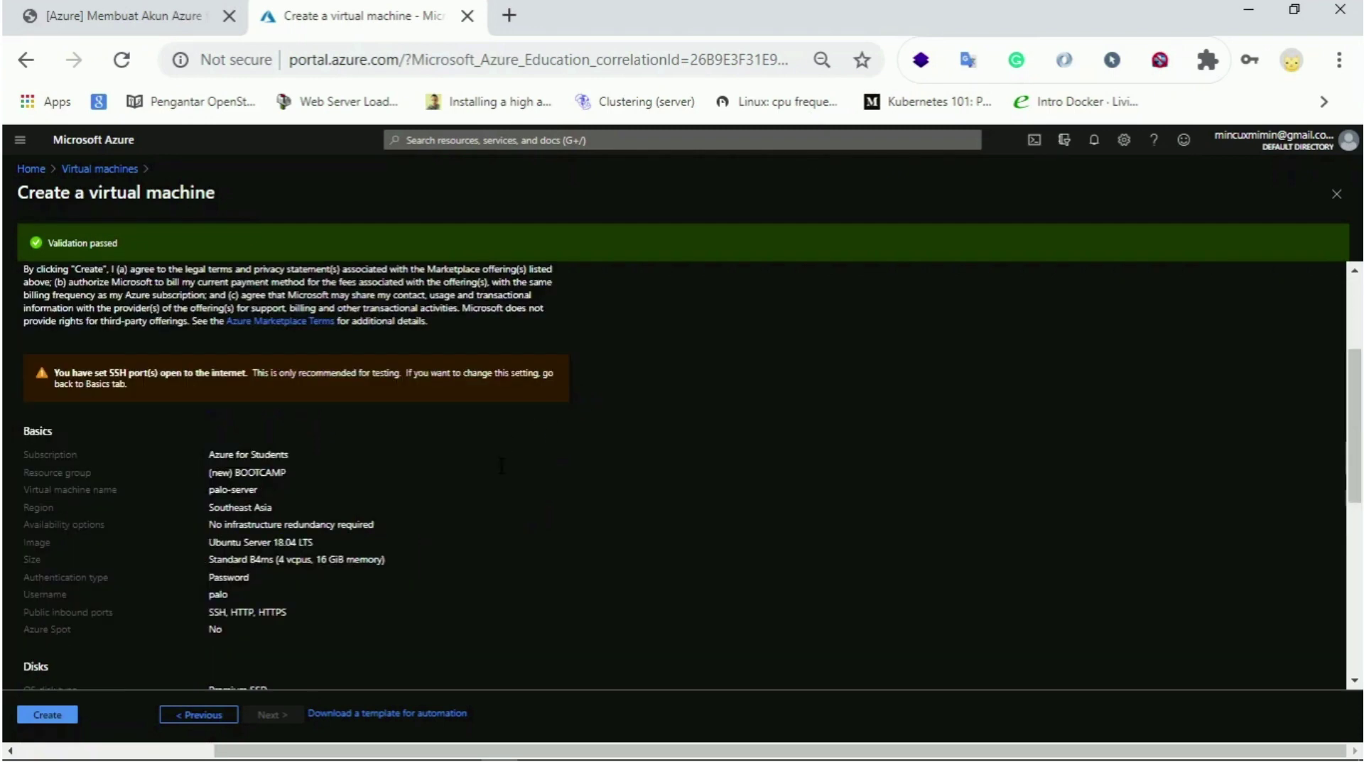
{"action": "scroll", "coordinate": [456, 505], "scroll_direction": "up", "scroll_amount": 3}
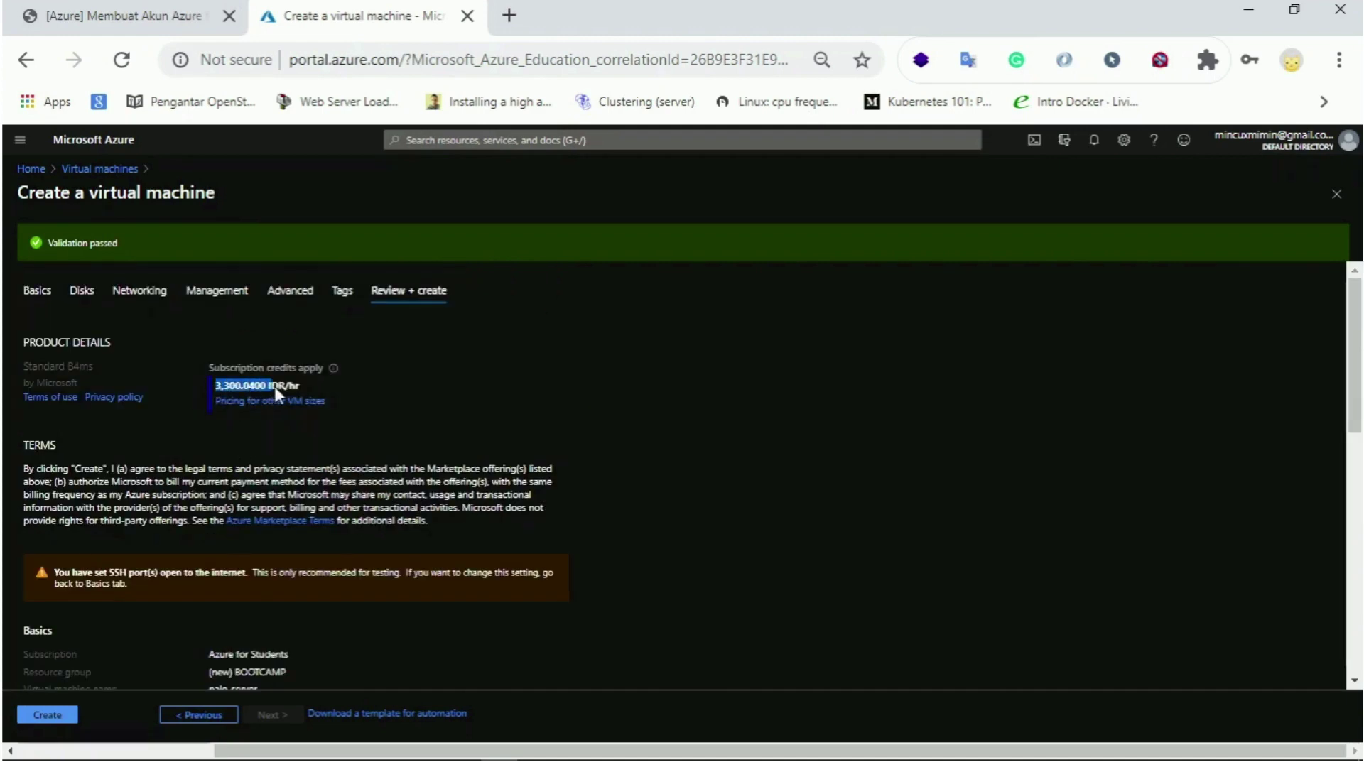
{"action": "left_click", "coordinate": [592, 436]}
{"action": "left_click_drag", "start_coordinate": [219, 387], "coordinate": [300, 382]}
{"action": "left_click", "coordinate": [369, 395]}
{"action": "scroll", "coordinate": [434, 511], "scroll_direction": "down", "scroll_amount": 6}
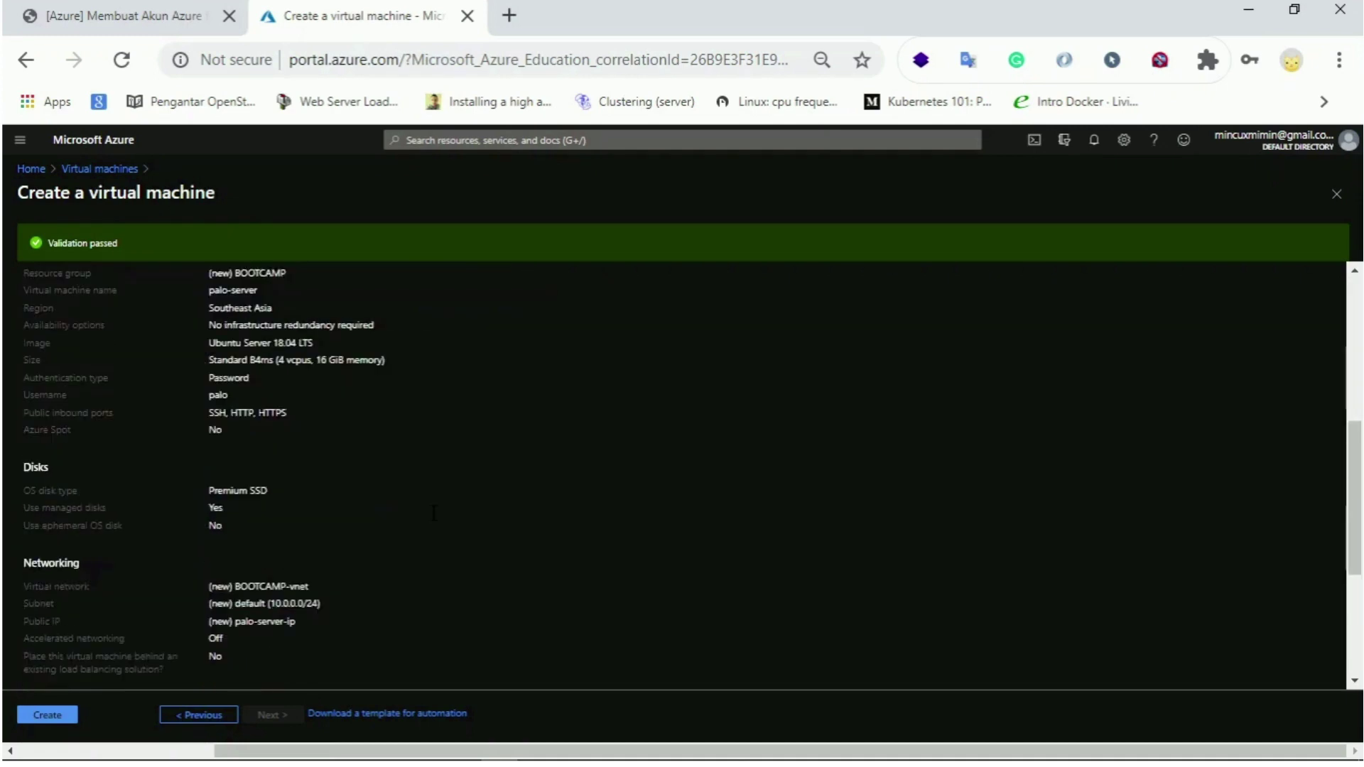
{"action": "scroll", "coordinate": [433, 511], "scroll_direction": "down", "scroll_amount": 4}
- Create the palo-server virtual machine and switch to the Azure account blog post tab
{"action": "left_click", "coordinate": [50, 715]}
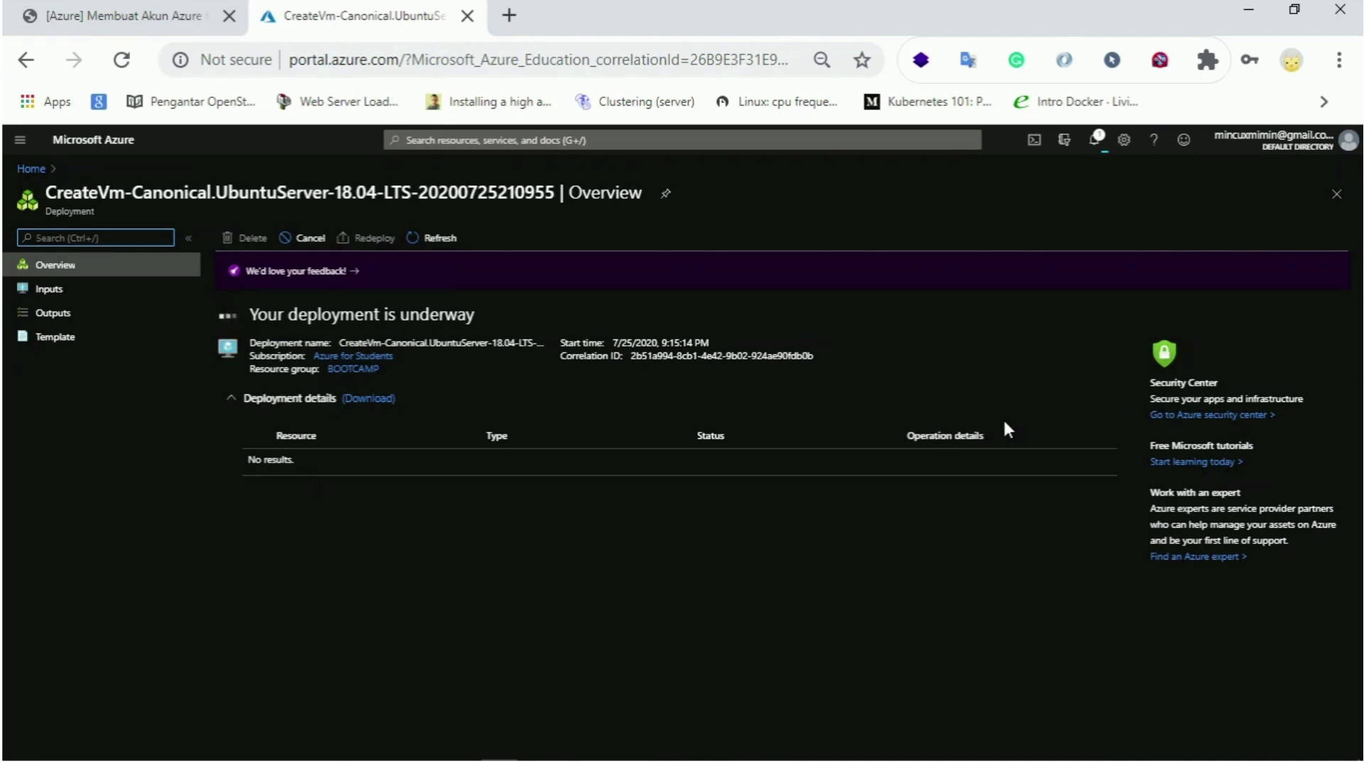
{"action": "left_click", "coordinate": [162, 9]}
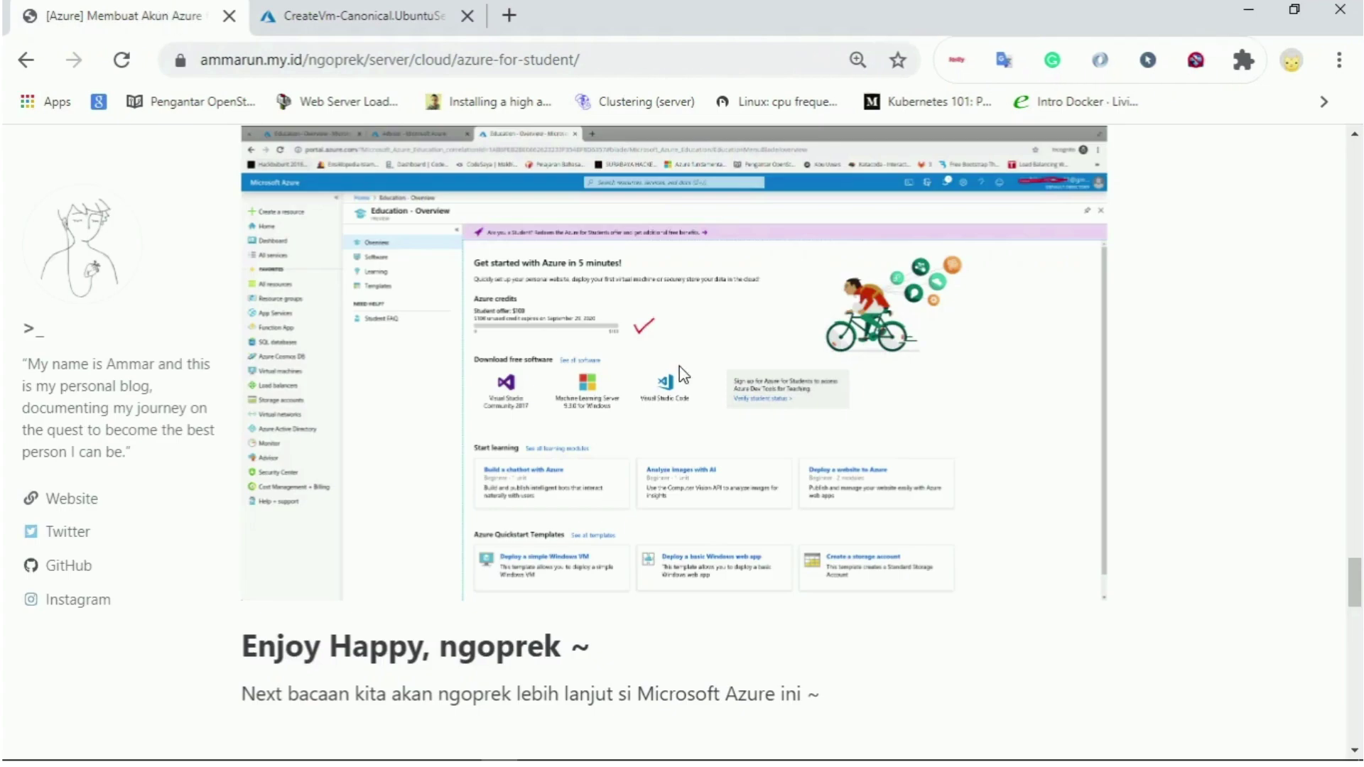
{"action": "scroll", "coordinate": [524, 291], "scroll_direction": "up", "scroll_amount": 8}
- Go back to the CreateVm-Canonical deployment progress tab in the Azure portal
{"action": "left_click", "coordinate": [354, 18]}
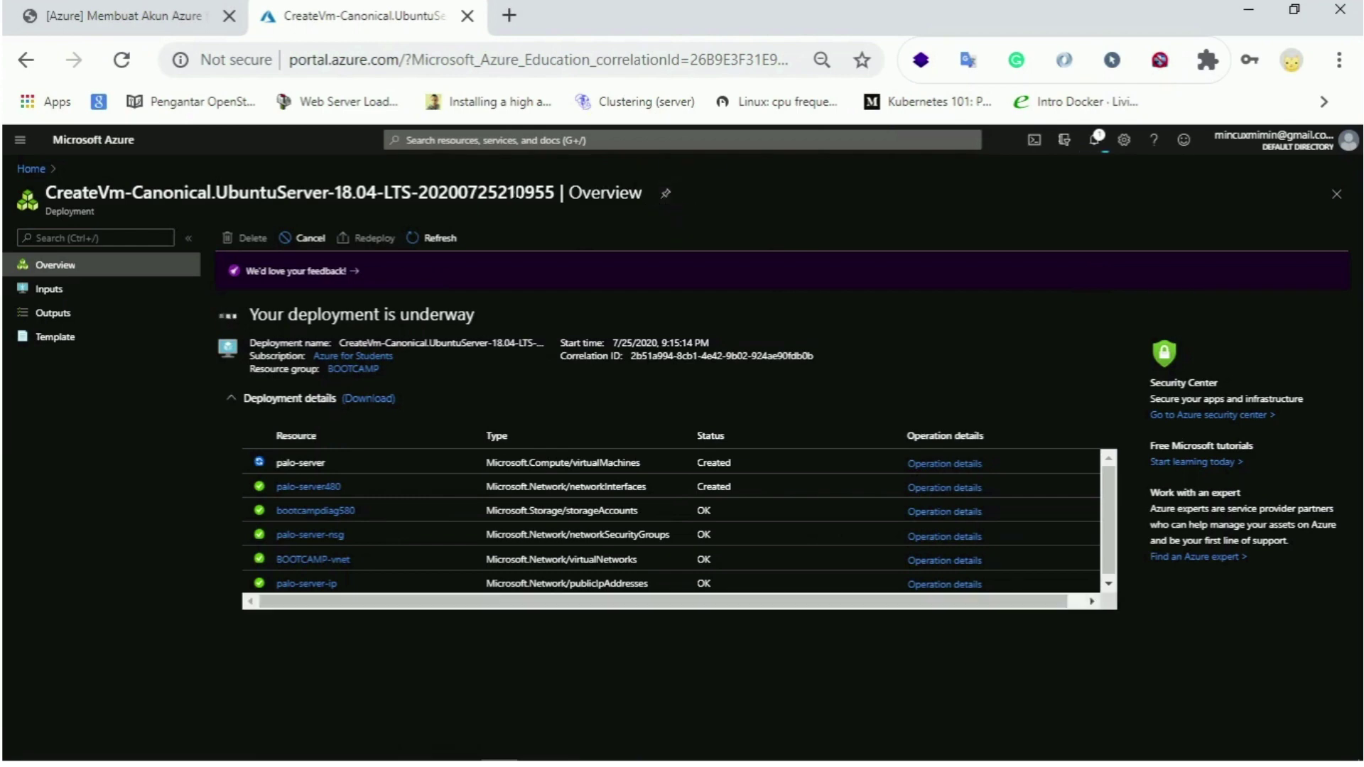
- Wait on the deployment overview until it reports 'Your deployment is complete'
{"action": "left_click_drag", "start_coordinate": [419, 192], "coordinate": [555, 192]}
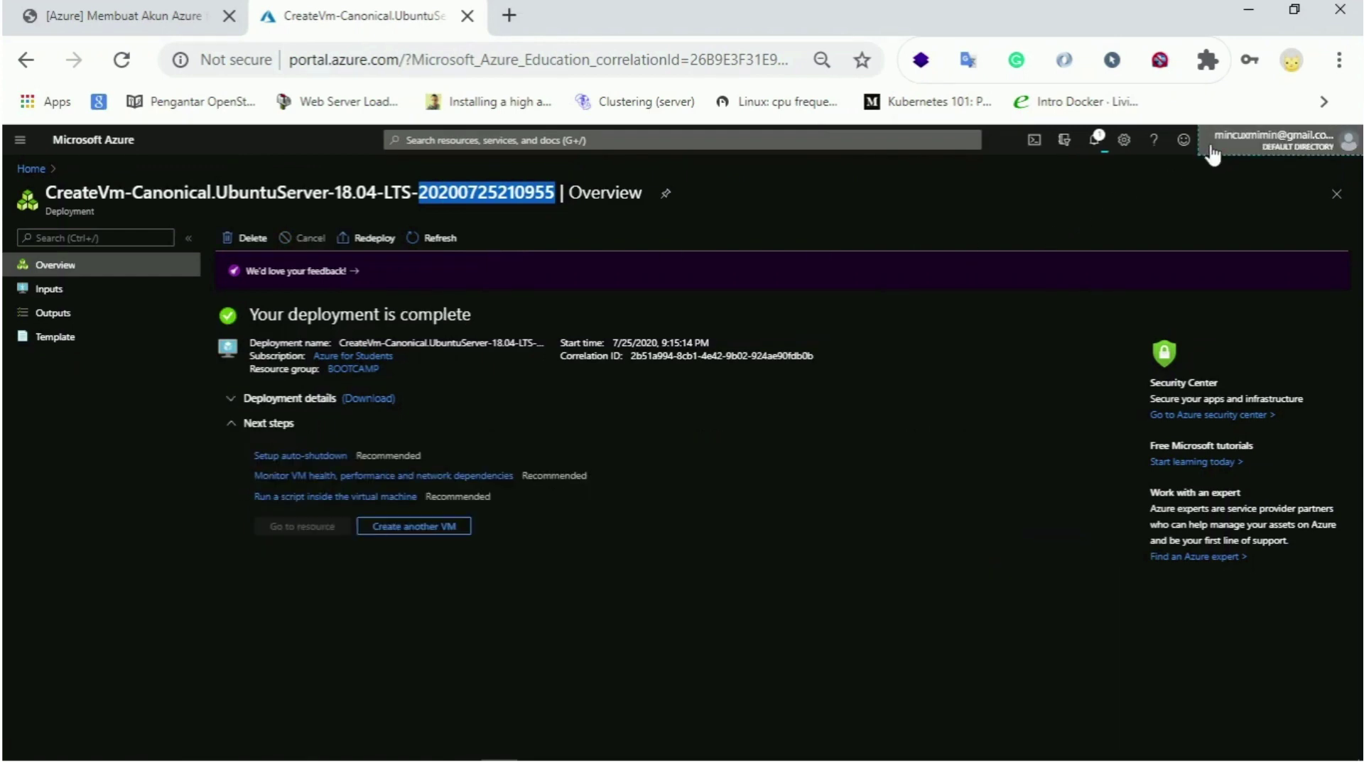
{"action": "left_click", "coordinate": [1213, 155]}
- Navigate Home > Resource groups > BOOTCAMP and open the palo-server VM, dismissing the Chrome notification
{"action": "left_click", "coordinate": [1038, 222]}
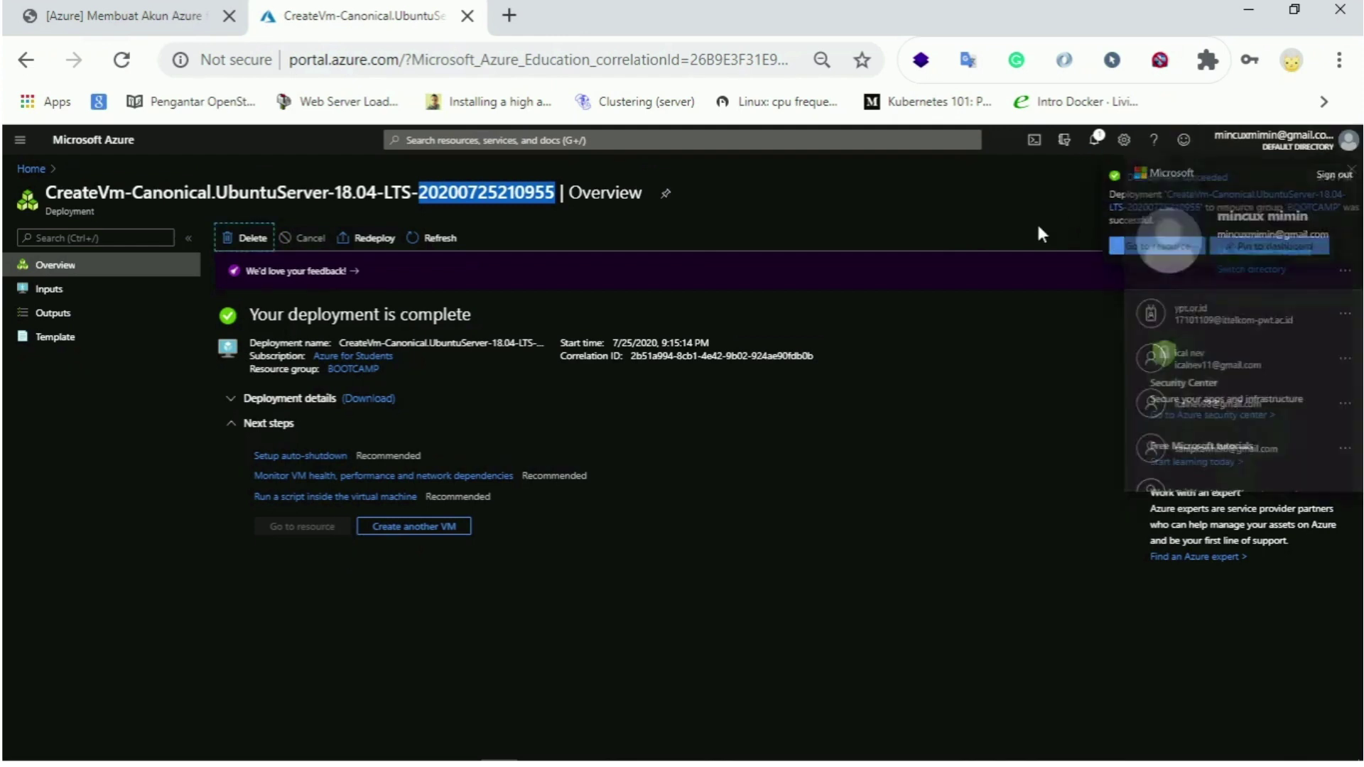
{"action": "left_click", "coordinate": [1145, 246]}
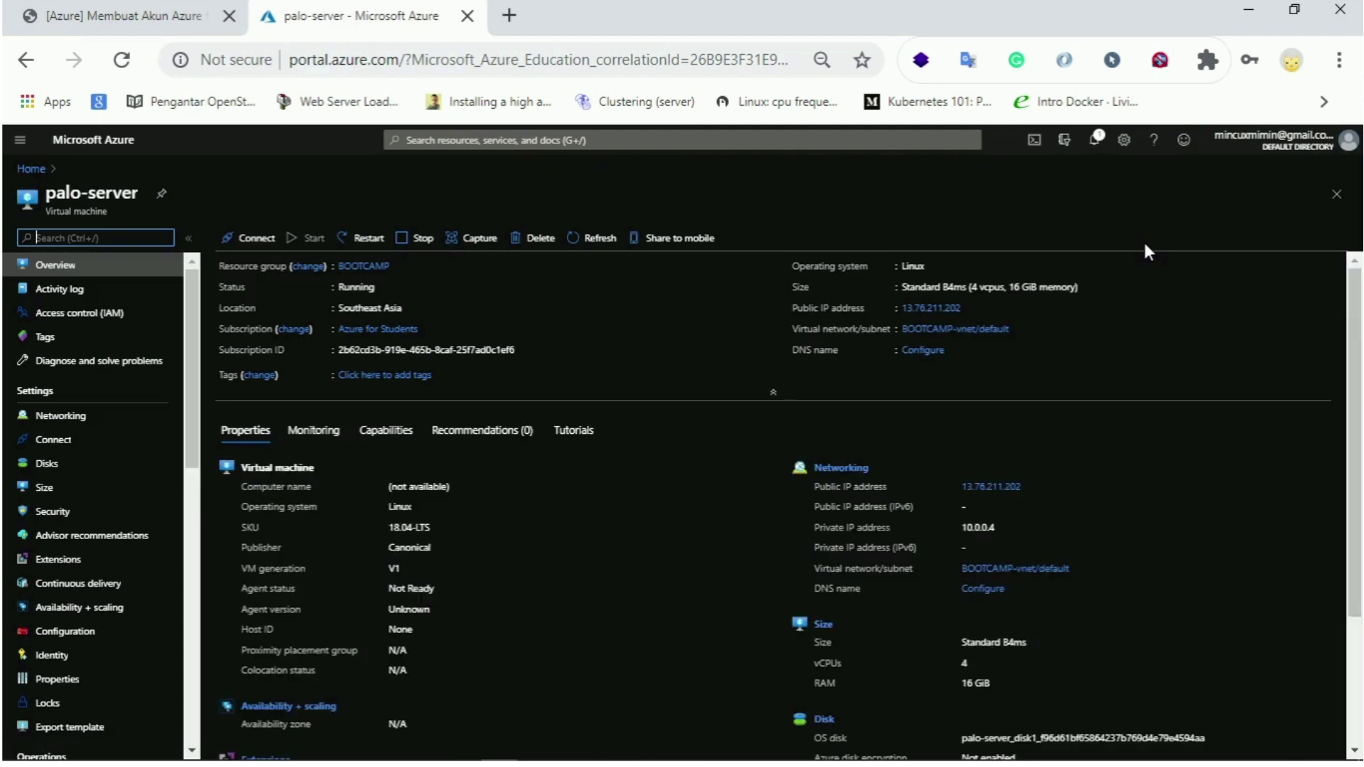
{"action": "left_click", "coordinate": [104, 146]}
{"action": "left_click", "coordinate": [564, 236]}
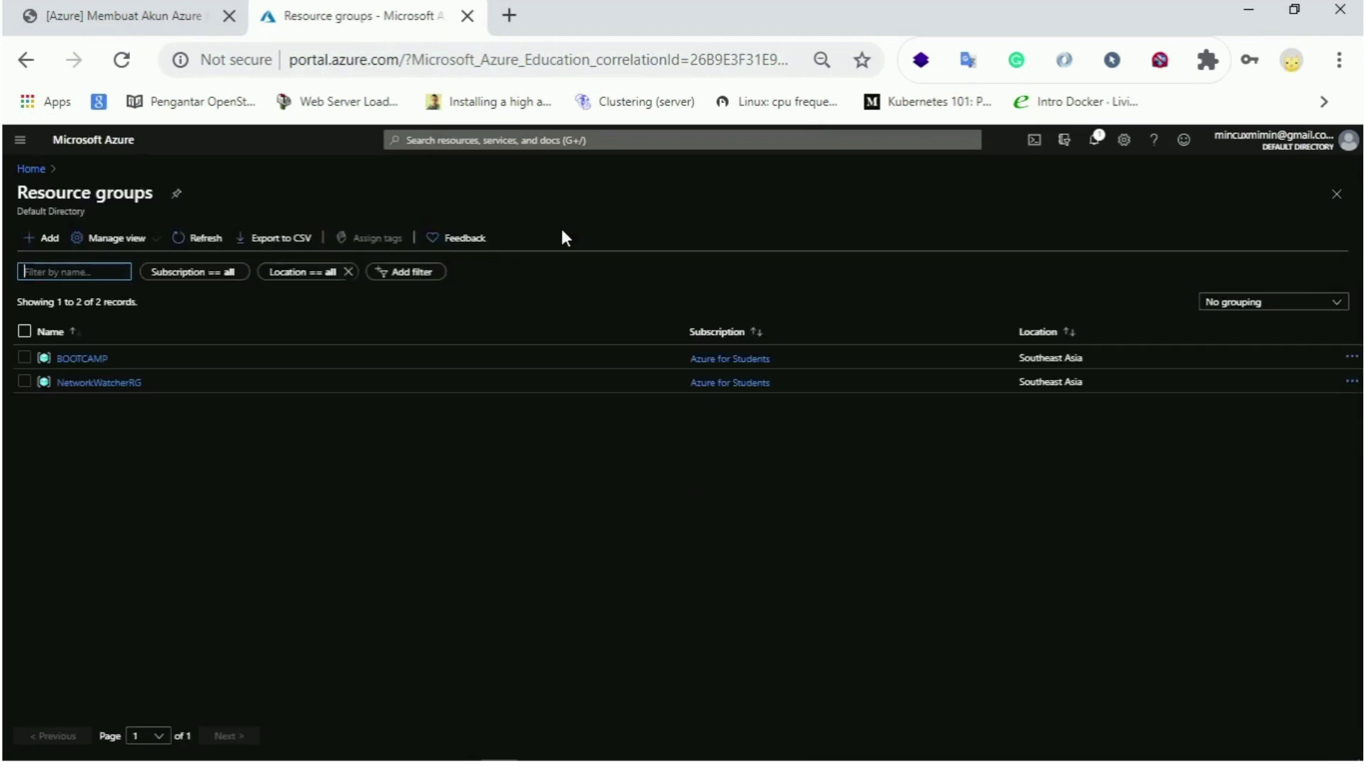
{"action": "left_click", "coordinate": [84, 361]}
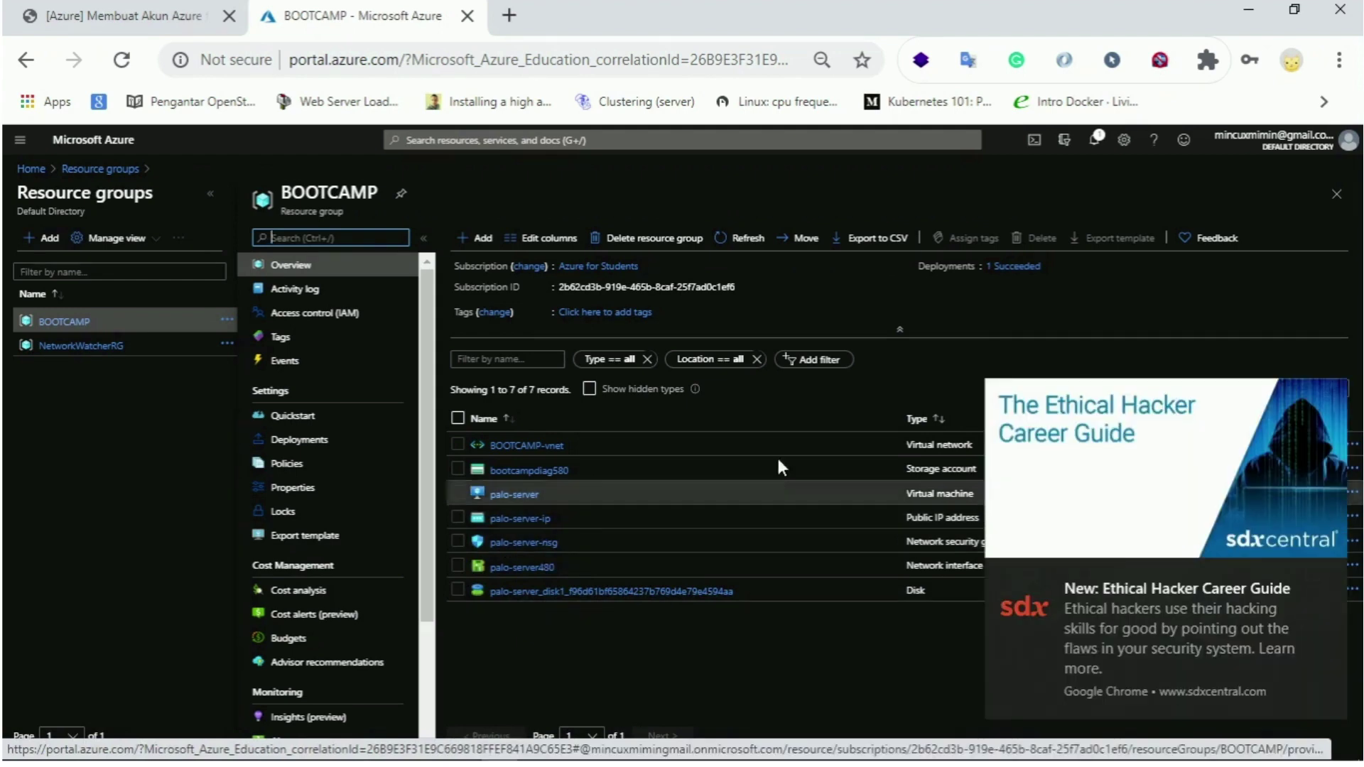
{"action": "left_click", "coordinate": [1327, 578]}
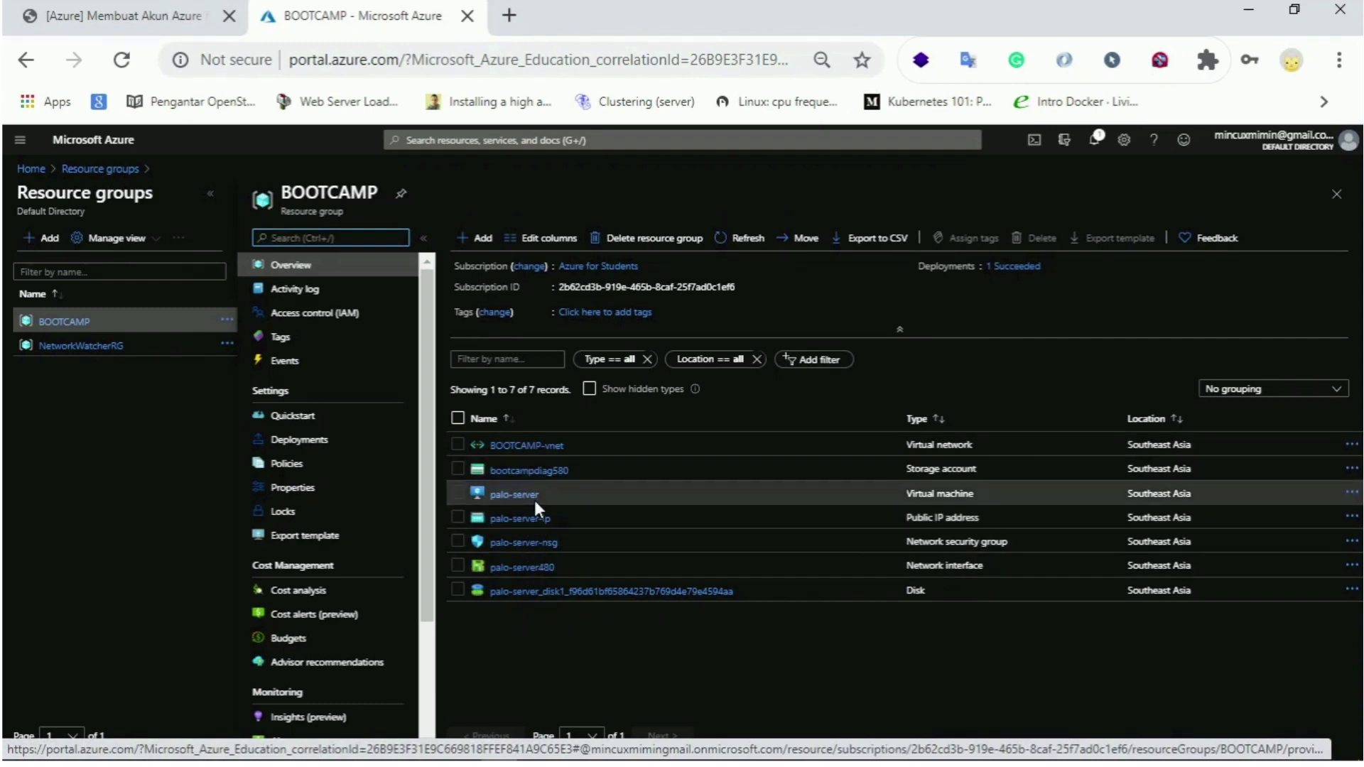
{"action": "left_click", "coordinate": [530, 497]}
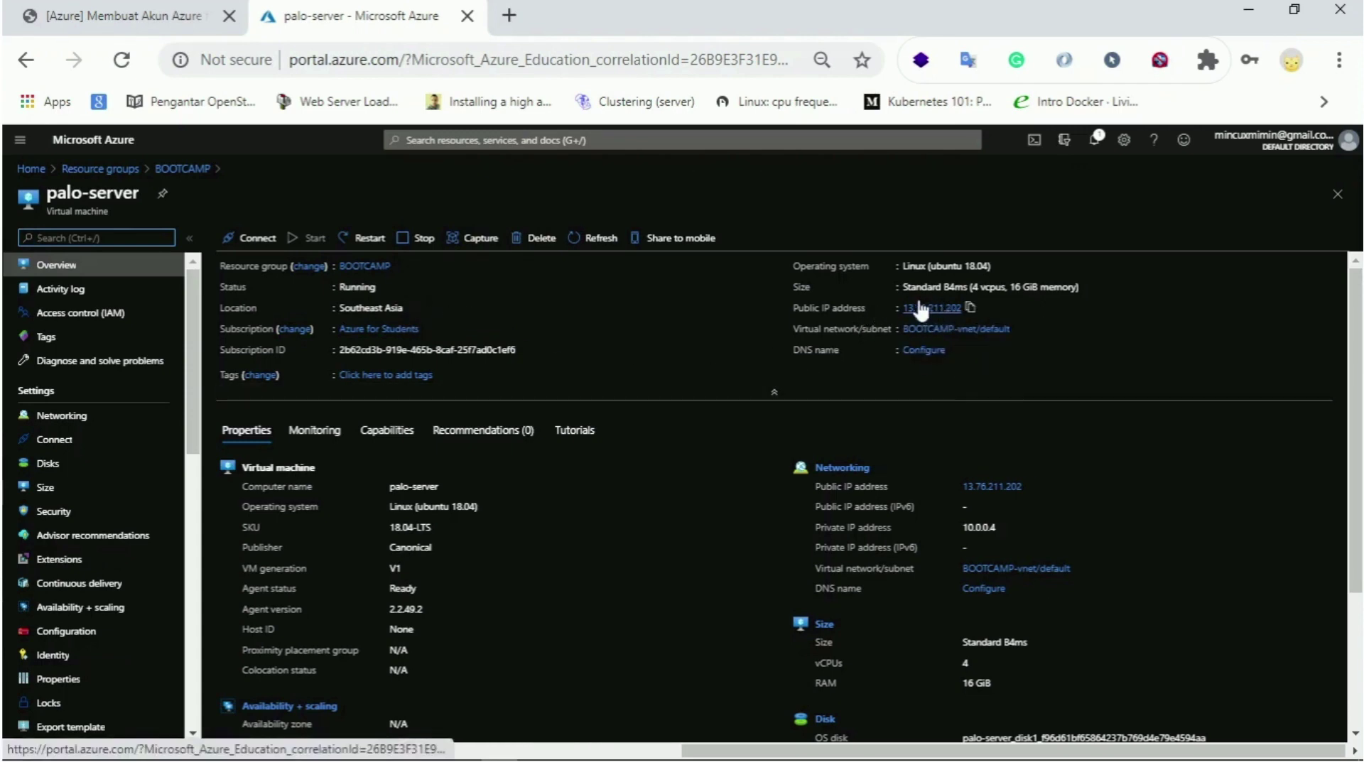
- Copy palo-server's public IP 13.76.211.202 and show its monitoring metrics
{"action": "left_click", "coordinate": [971, 310]}
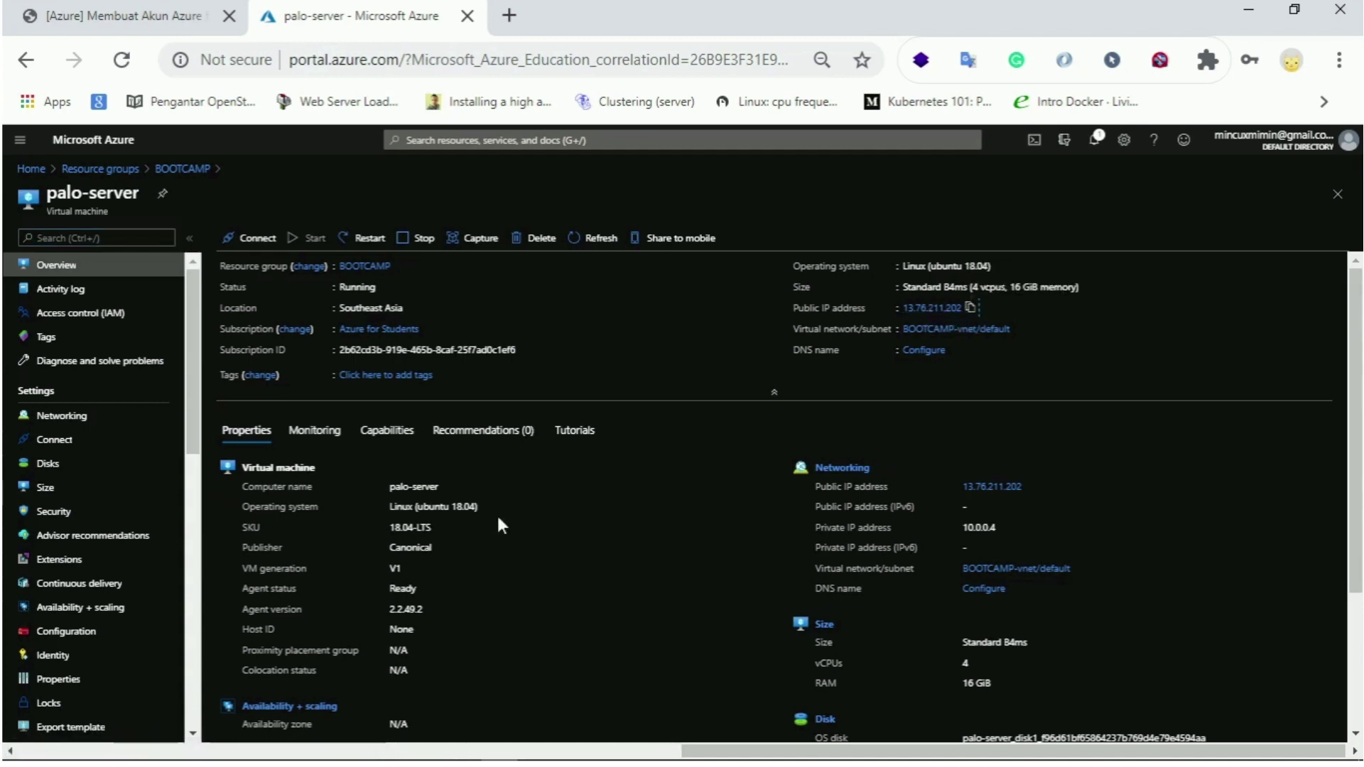
{"action": "left_click", "coordinate": [344, 446]}
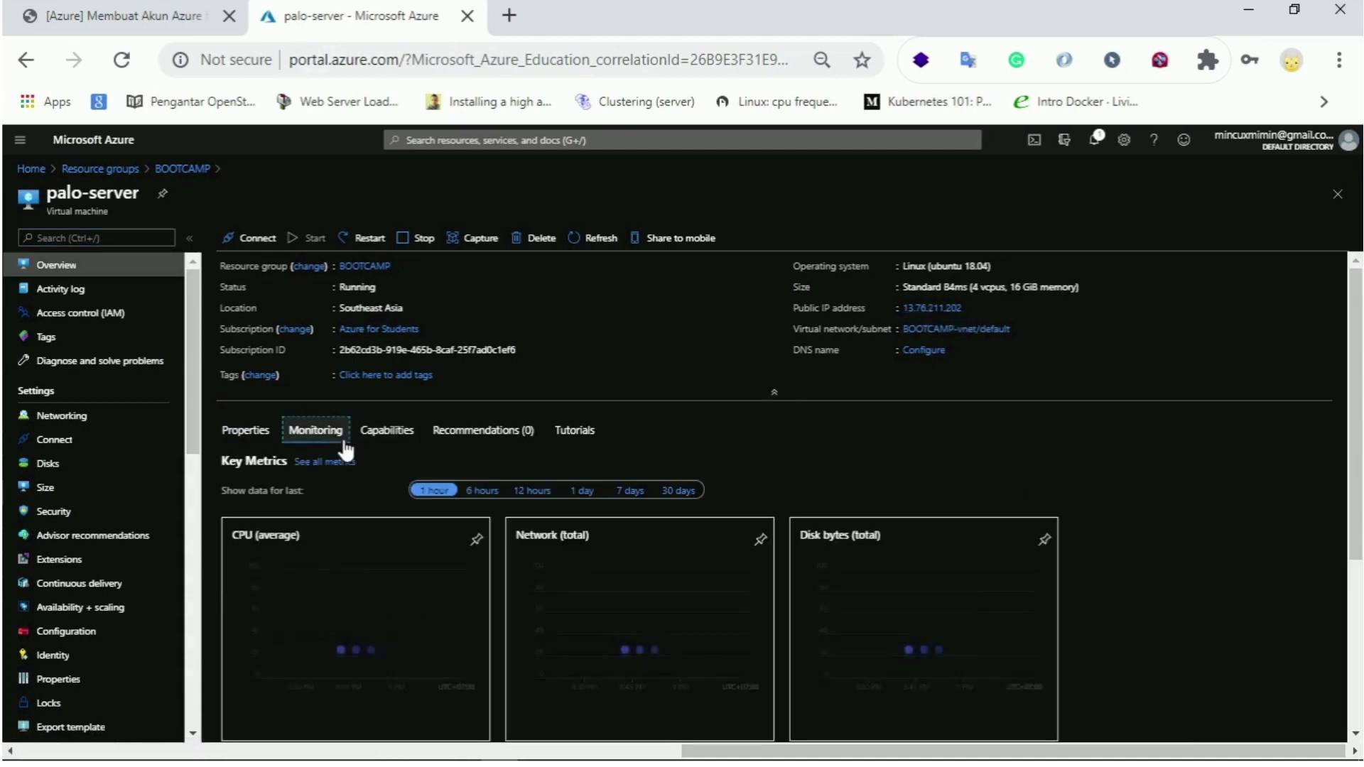
{"action": "scroll", "coordinate": [396, 498], "scroll_direction": "down", "scroll_amount": 3}
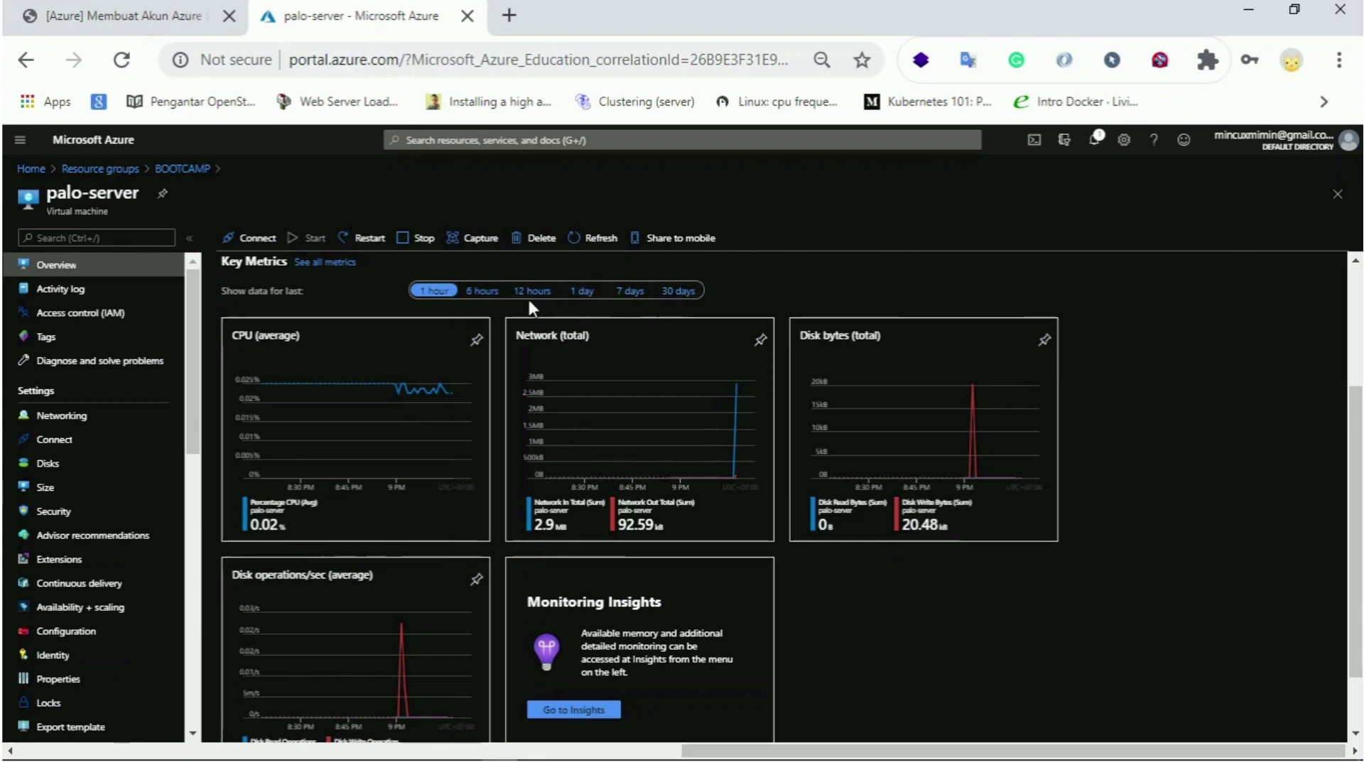
- Set the CPU, network and disk metrics range to 6 hours, then open the activity log
{"action": "left_click", "coordinate": [479, 294]}
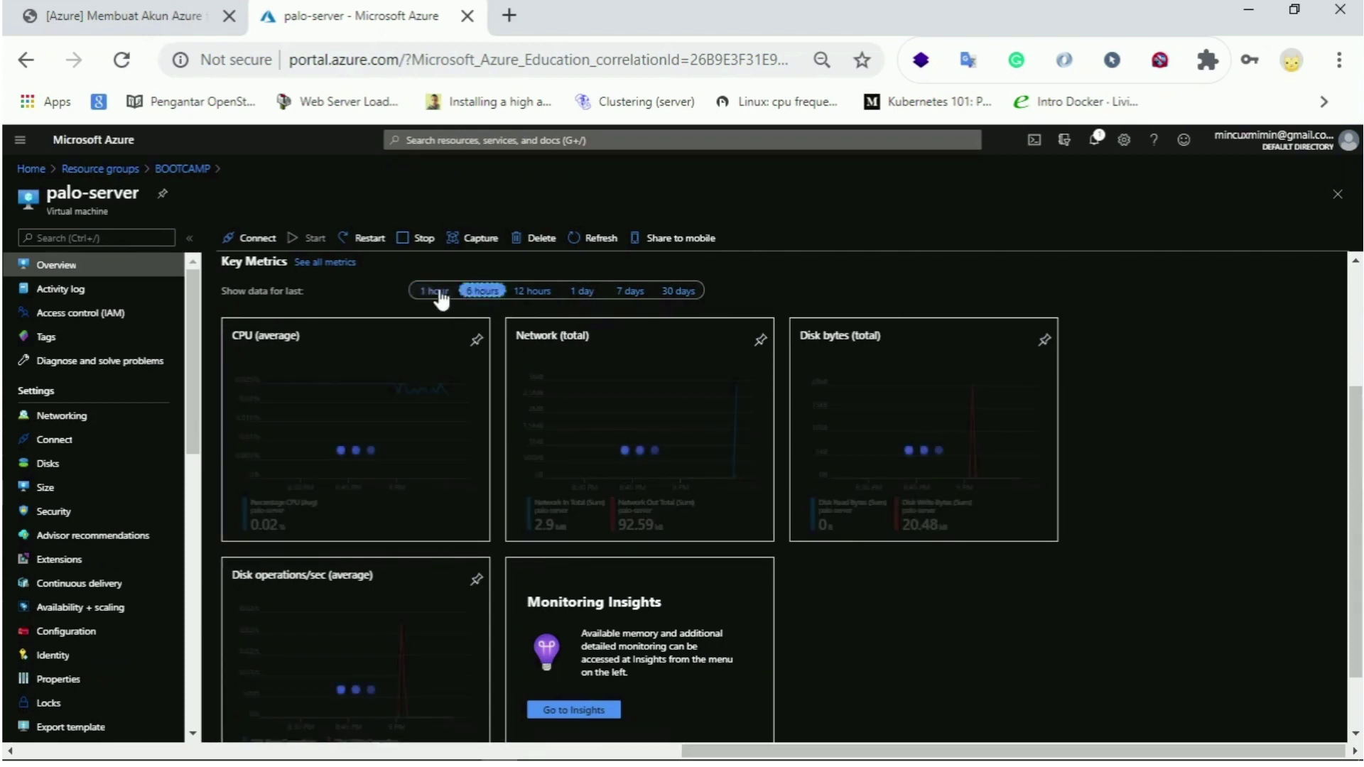
{"action": "left_click", "coordinate": [441, 297]}
{"action": "left_click", "coordinate": [480, 292]}
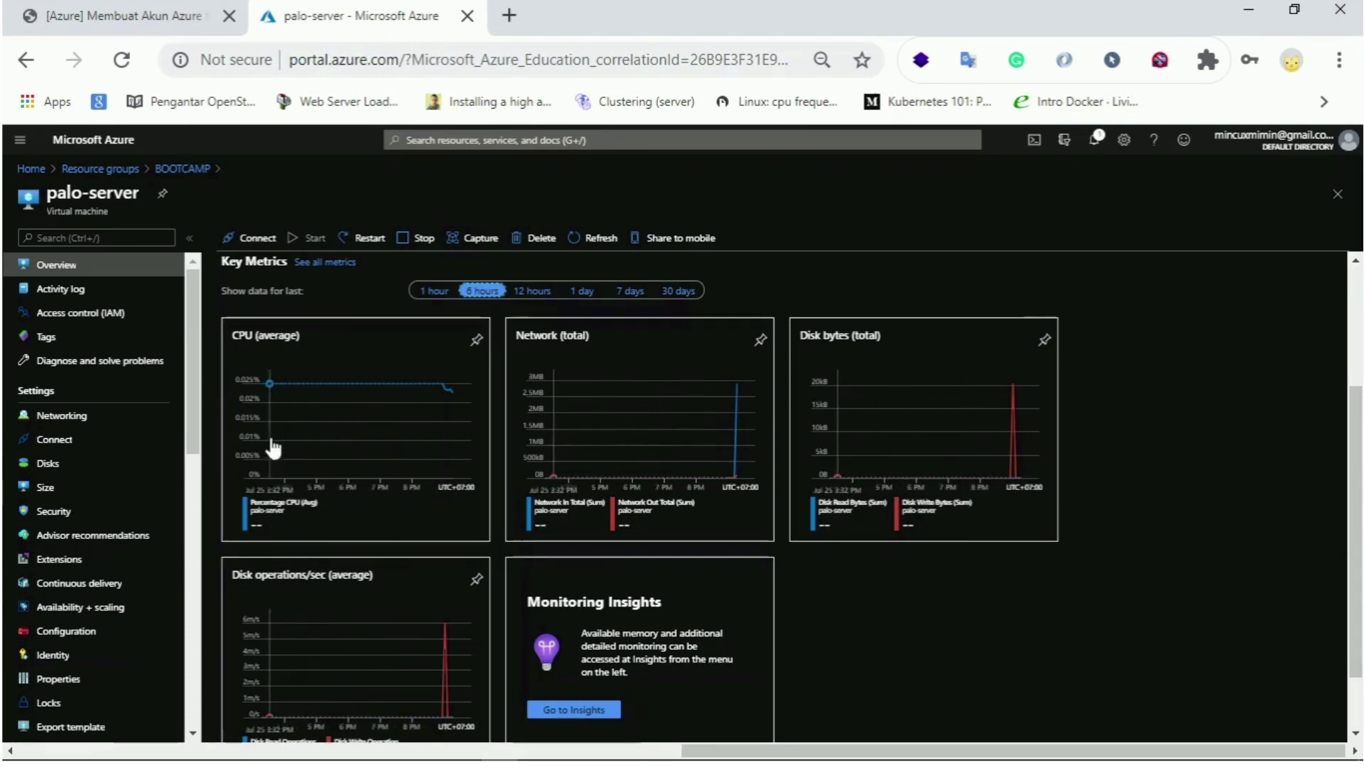
{"action": "scroll", "coordinate": [398, 426], "scroll_direction": "up", "scroll_amount": 3}
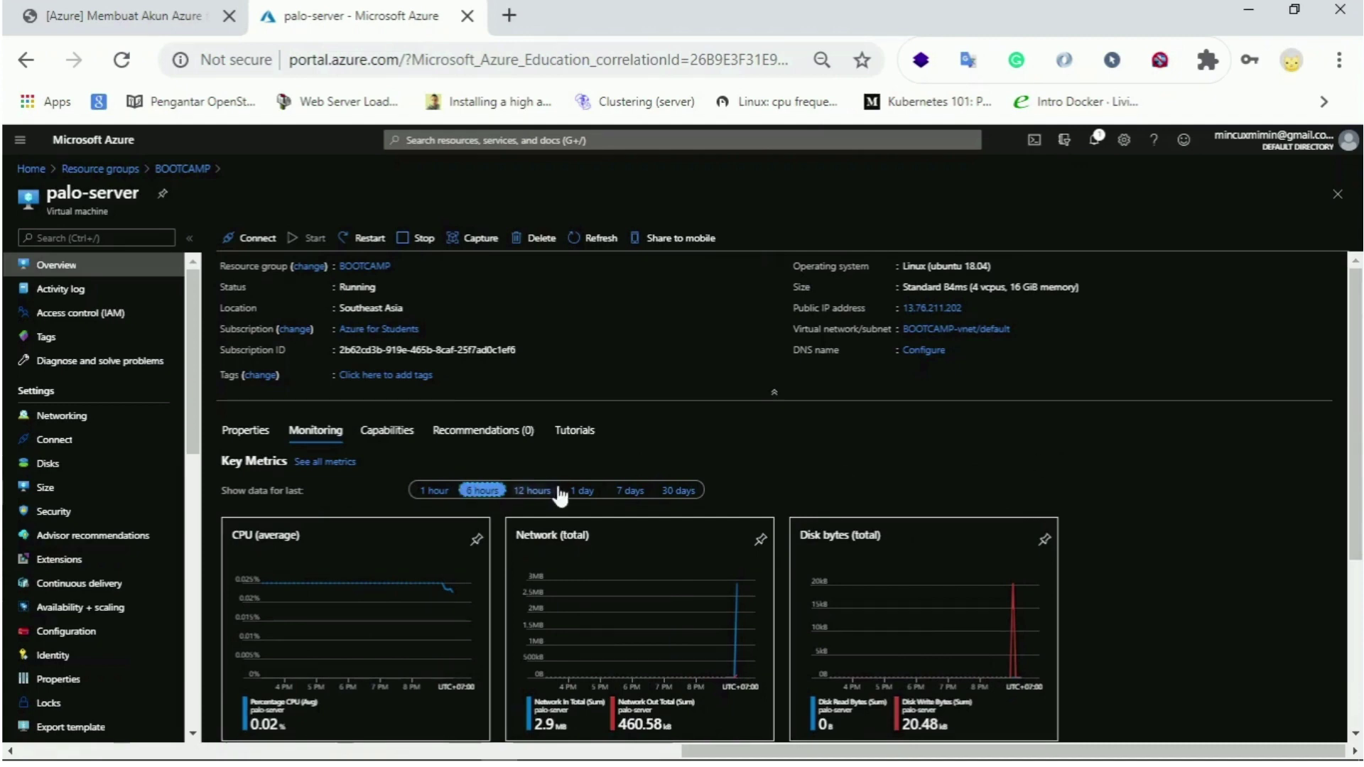
{"action": "left_click", "coordinate": [108, 293]}
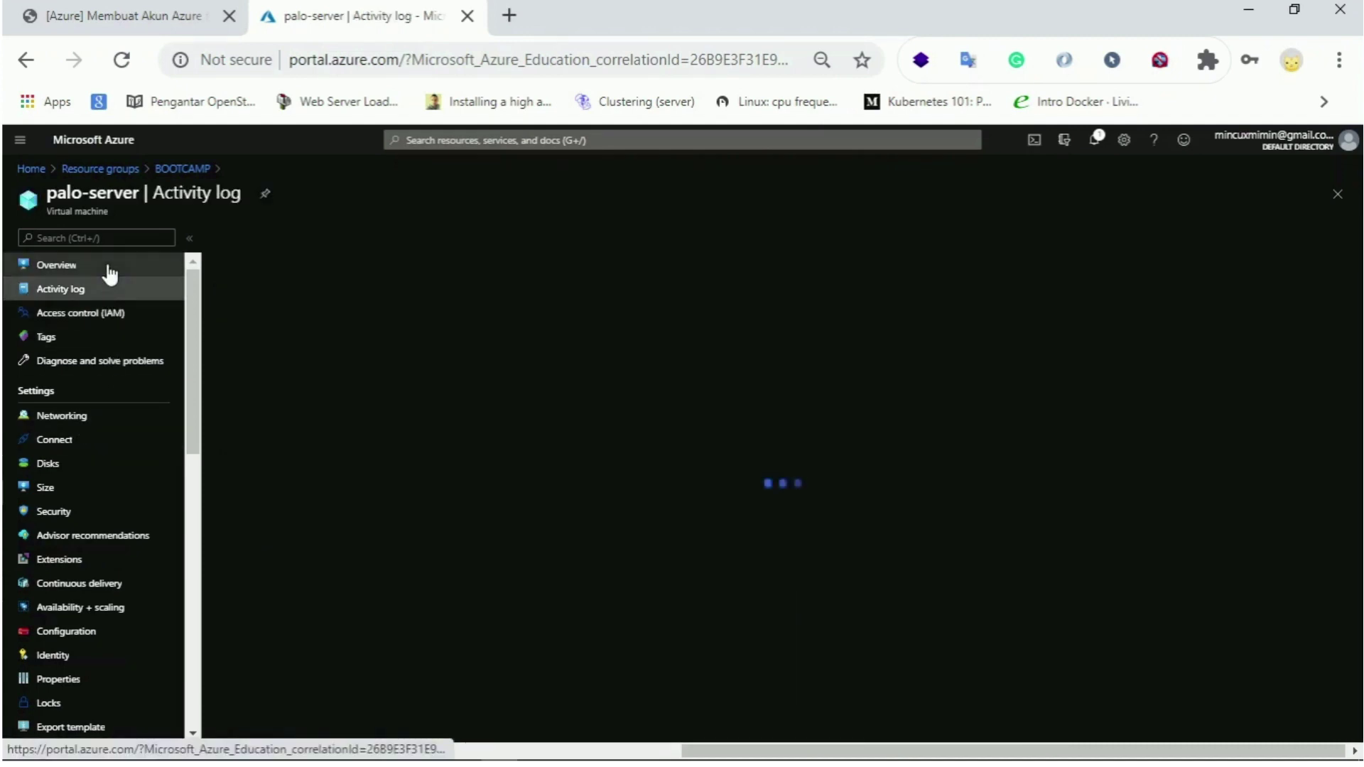
- Go back to palo-server's overview after briefly opening Cloud Shell and Networking, then minimize Chrome
{"action": "left_click", "coordinate": [108, 272]}
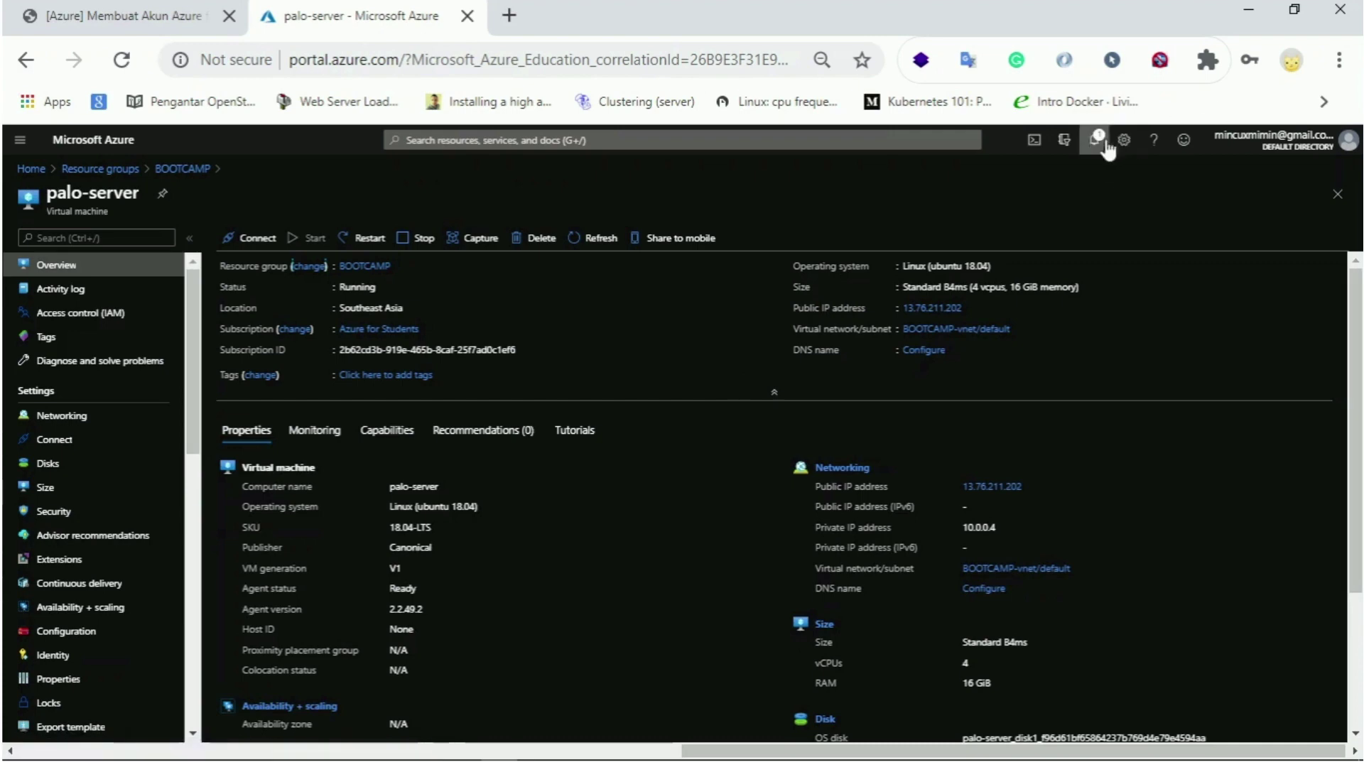
{"action": "left_click", "coordinate": [1035, 141]}
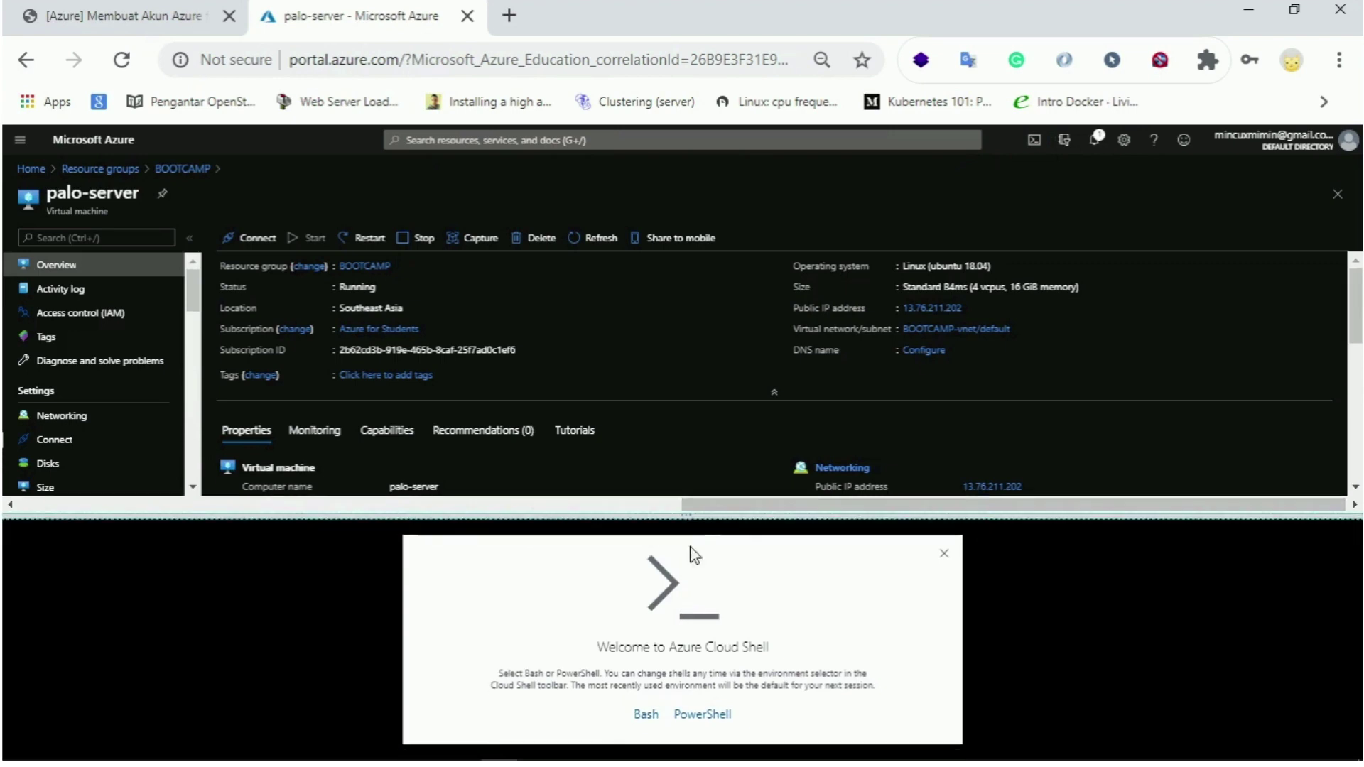
{"action": "left_click", "coordinate": [937, 560]}
{"action": "left_click", "coordinate": [97, 416]}
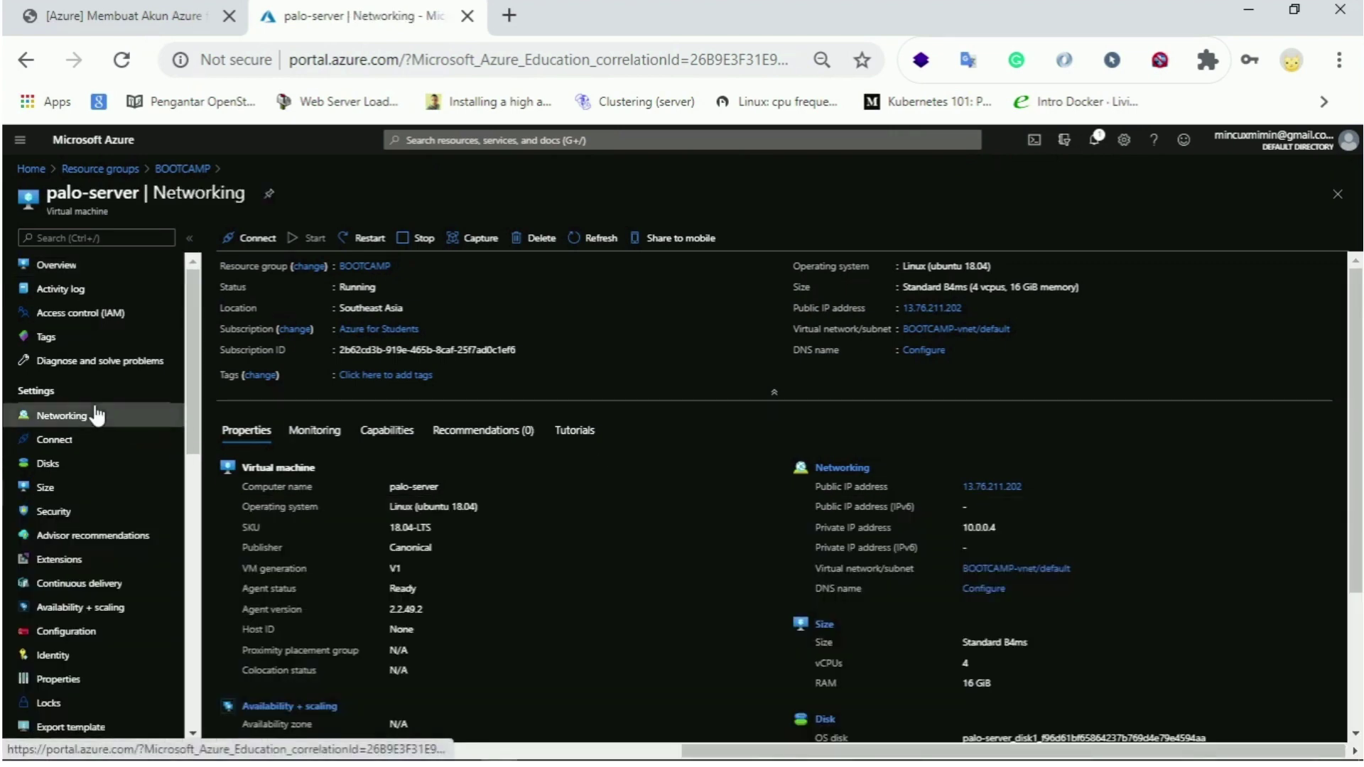
{"action": "left_click", "coordinate": [105, 277]}
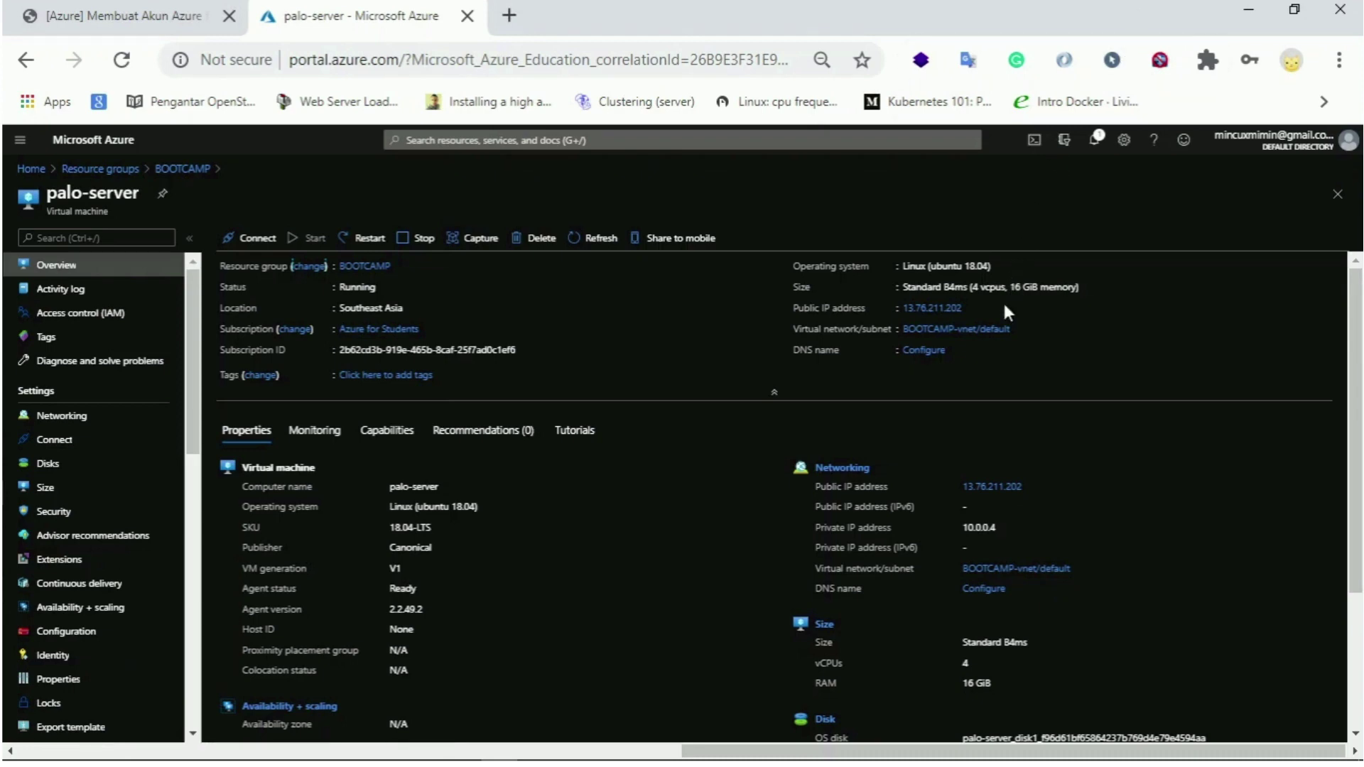
{"action": "left_click", "coordinate": [973, 310]}
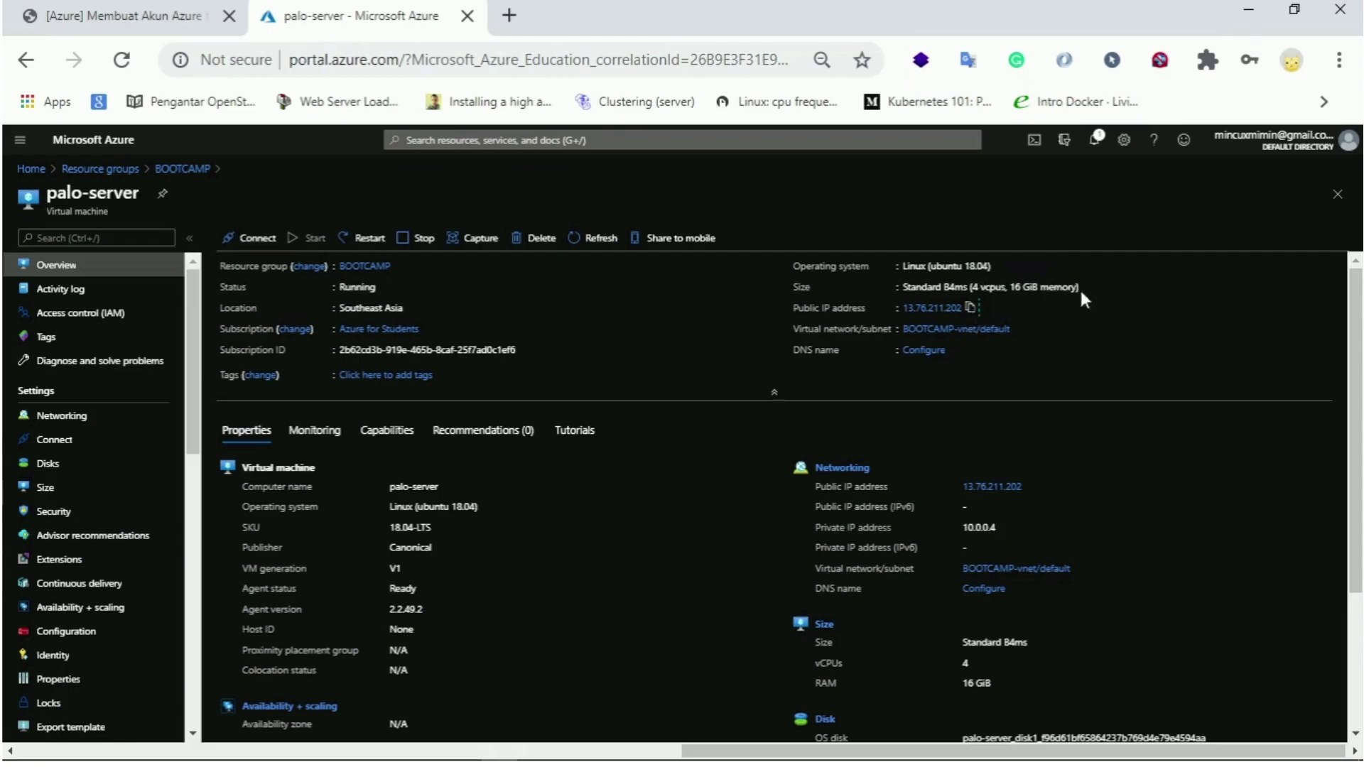
{"action": "left_click", "coordinate": [1251, 10]}
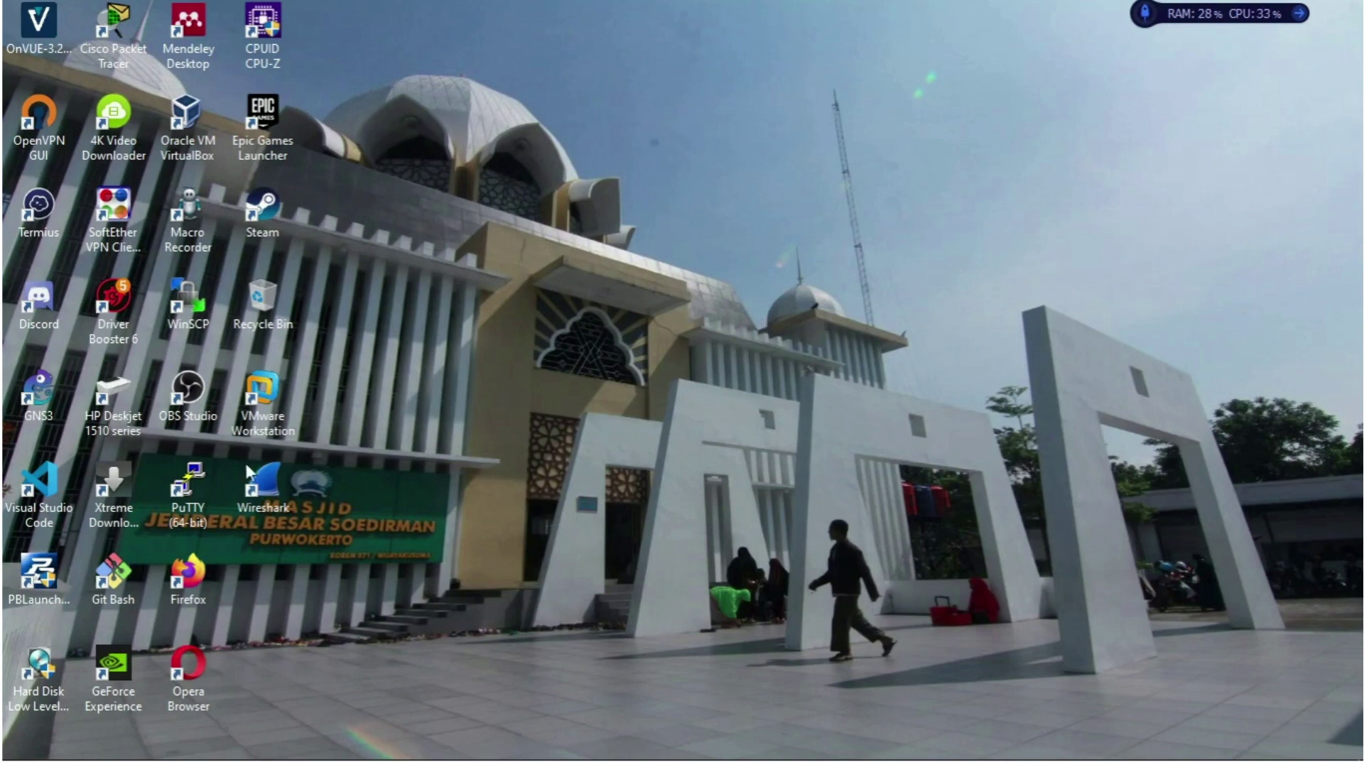
- Launch PuTTY and replace the host name with the pasted public IP 13.76.211.202
{"action": "double_click", "coordinate": [190, 490]}
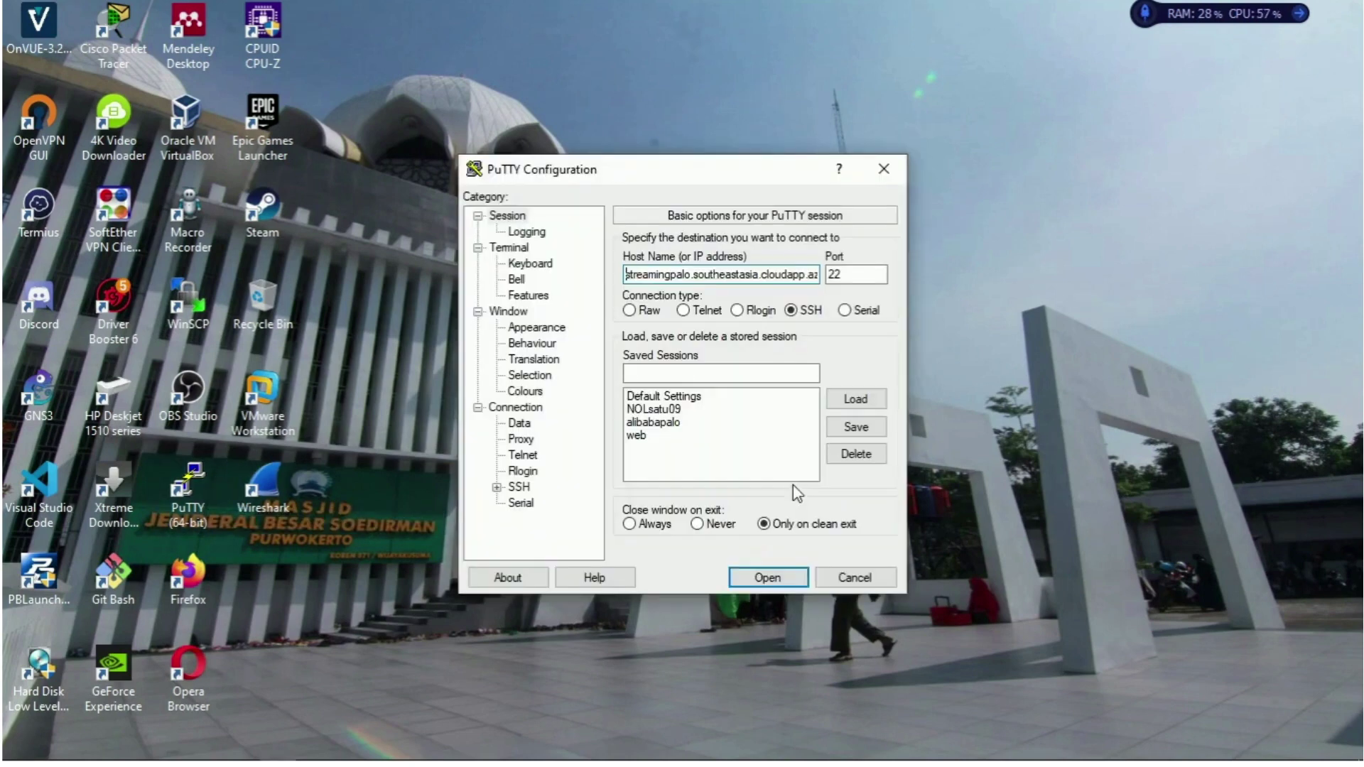
{"action": "double_click", "coordinate": [757, 274]}
{"action": "left_click", "coordinate": [758, 273]}
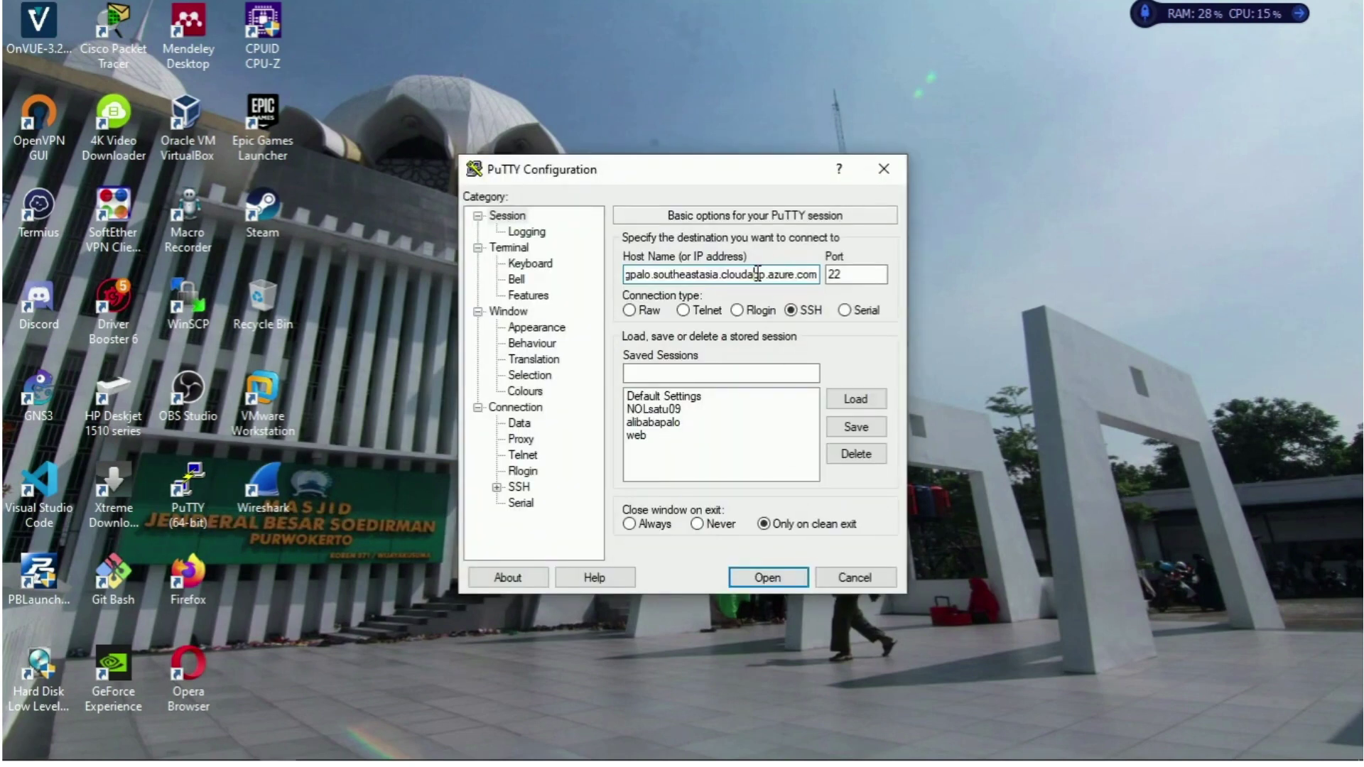
{"action": "double_click", "coordinate": [757, 274]}
{"action": "key", "text": "BackSpace"}
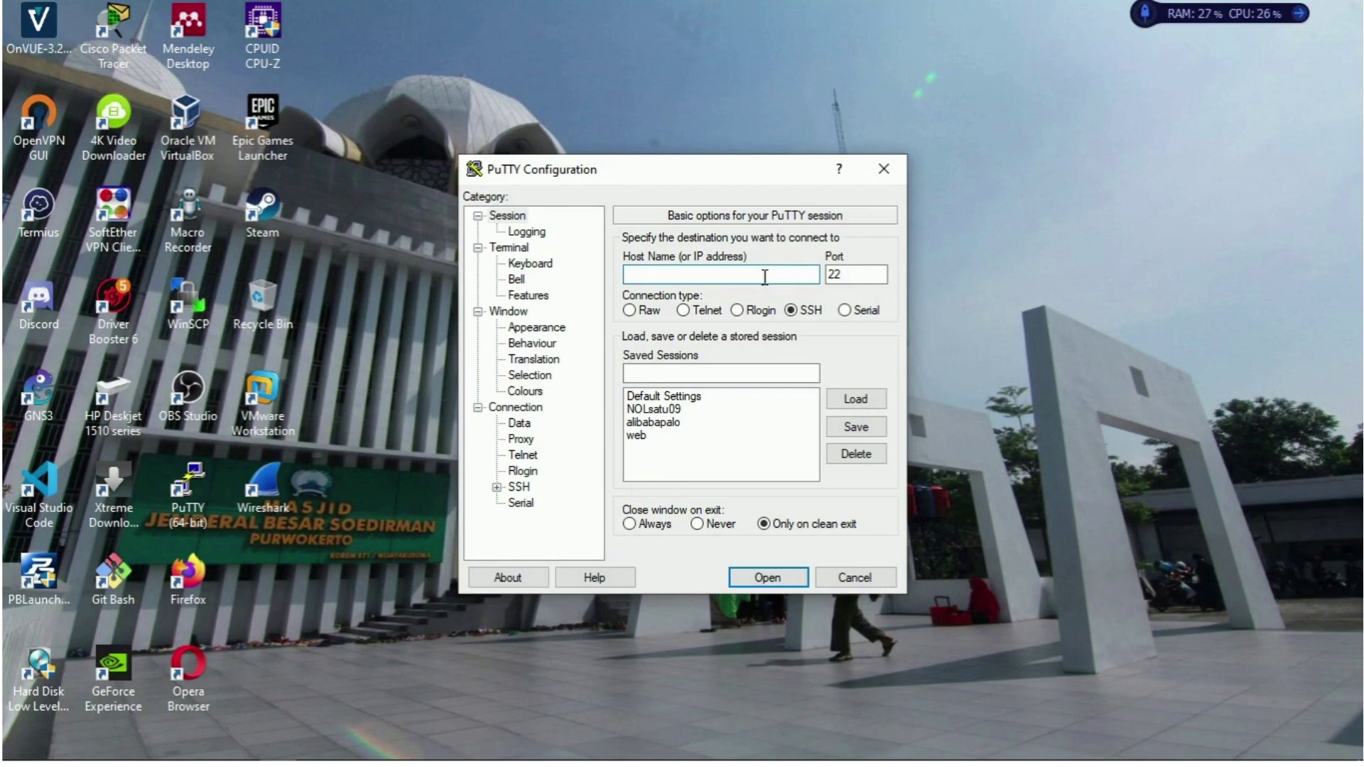
{"action": "left_click_drag", "start_coordinate": [570, 164], "coordinate": [545, 153]}
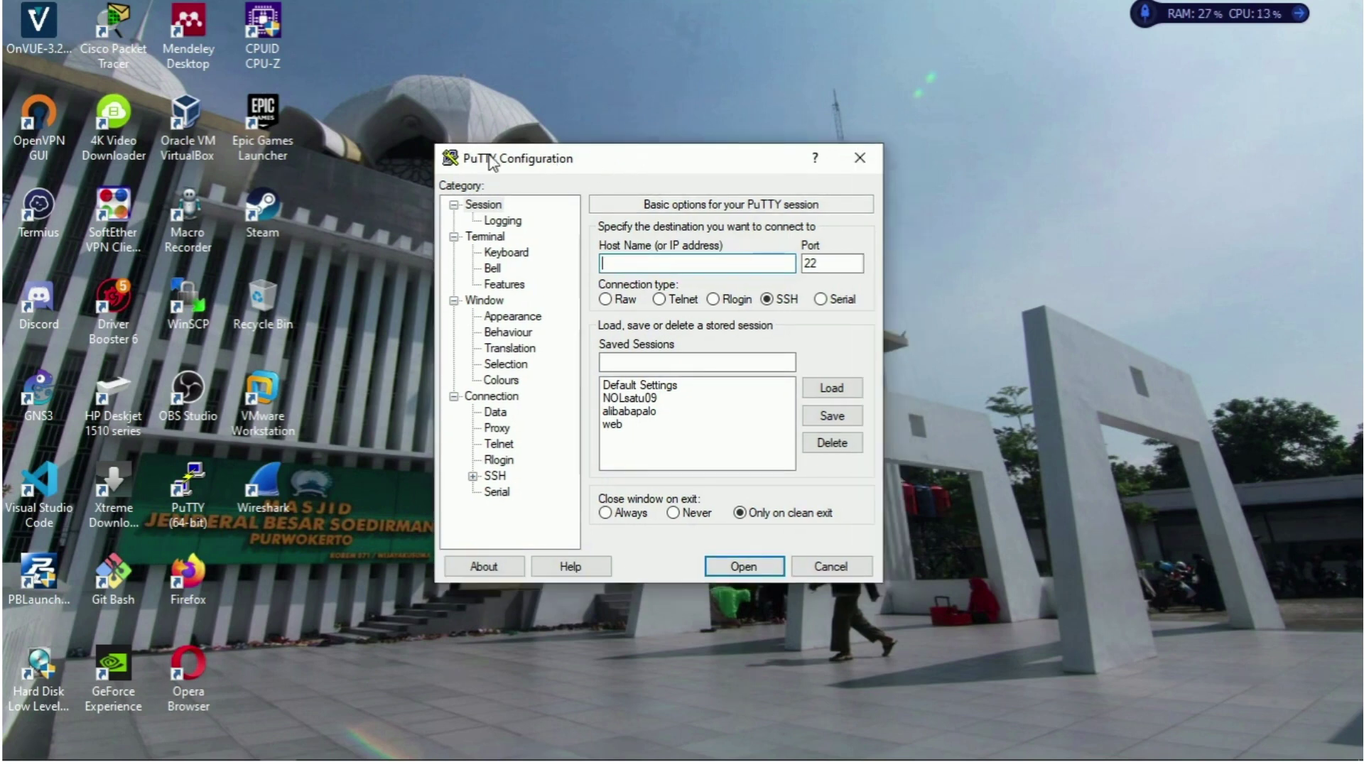
{"action": "key", "text": "ctrl+v"}
{"action": "key", "text": "Home"}
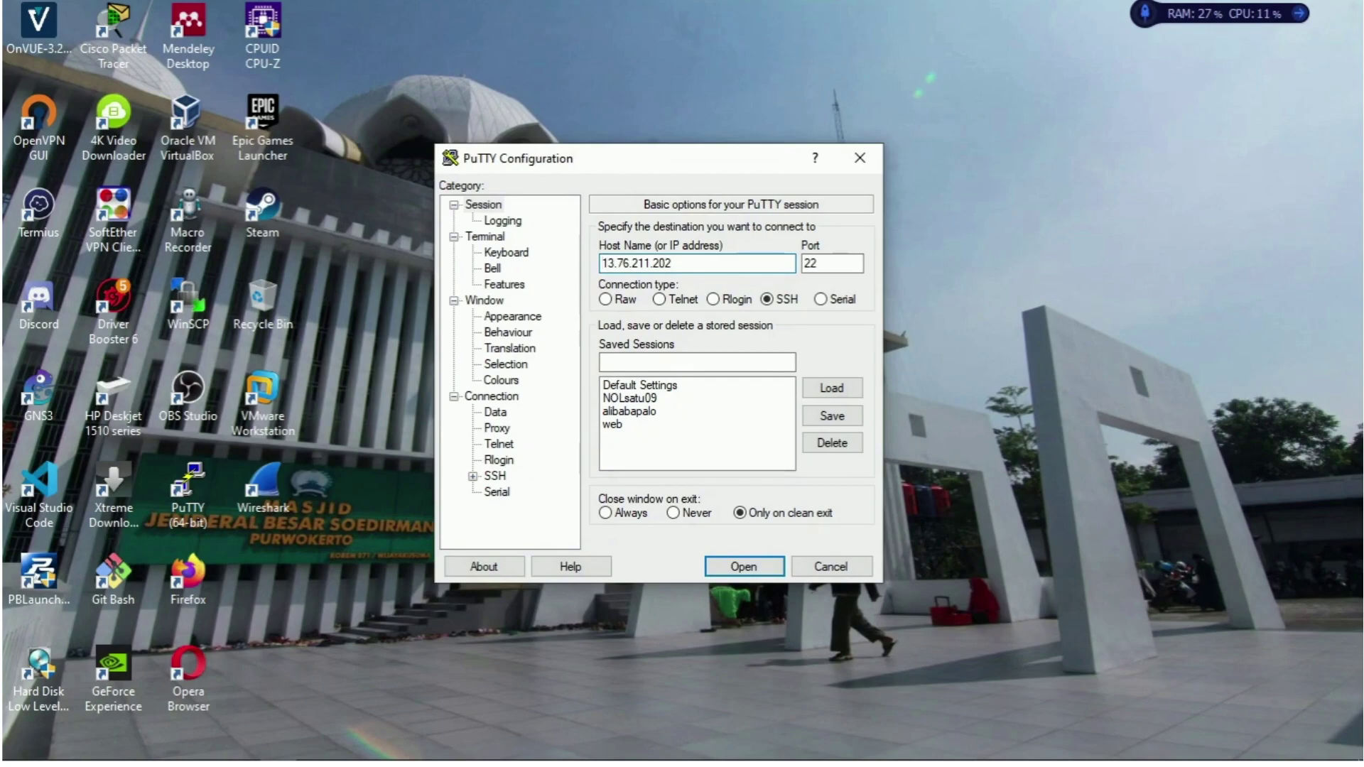
{"action": "left_click", "coordinate": [500, 746]}
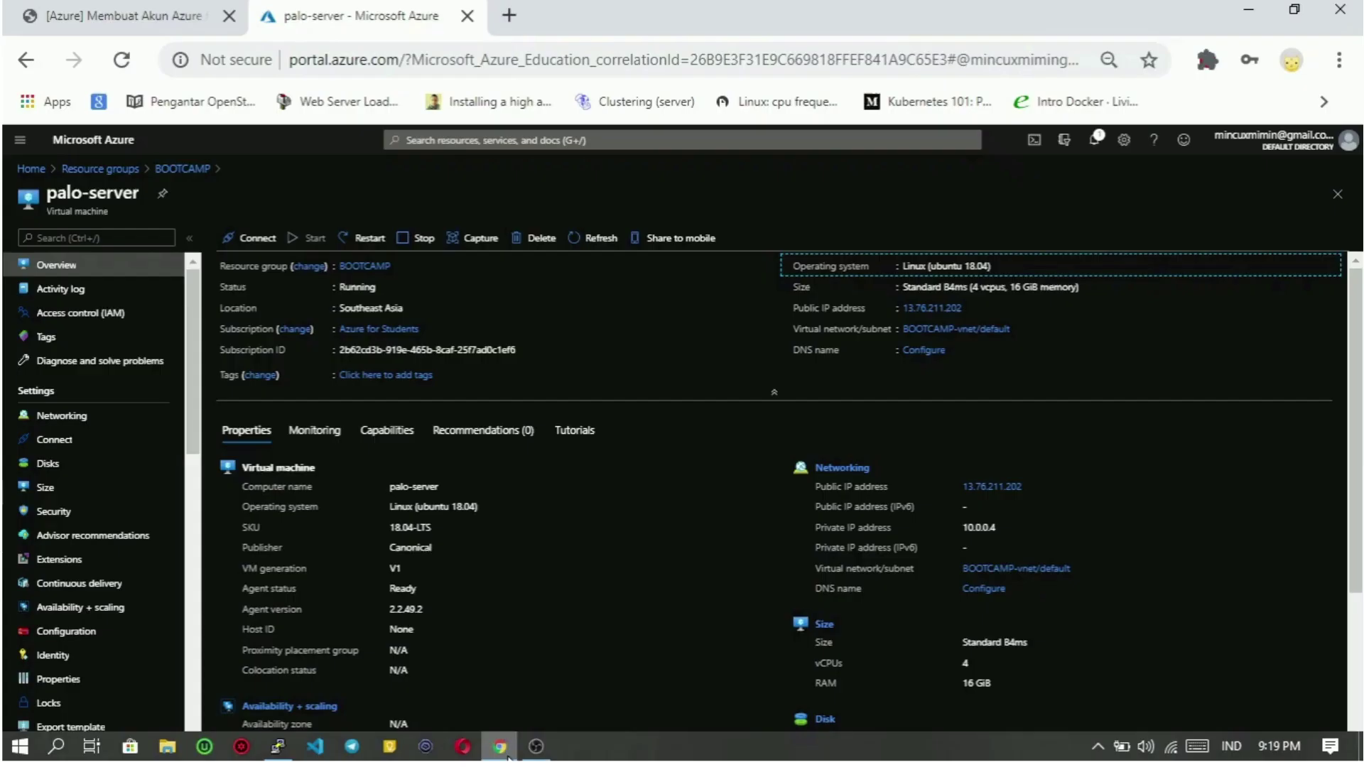
{"action": "left_click", "coordinate": [277, 746]}
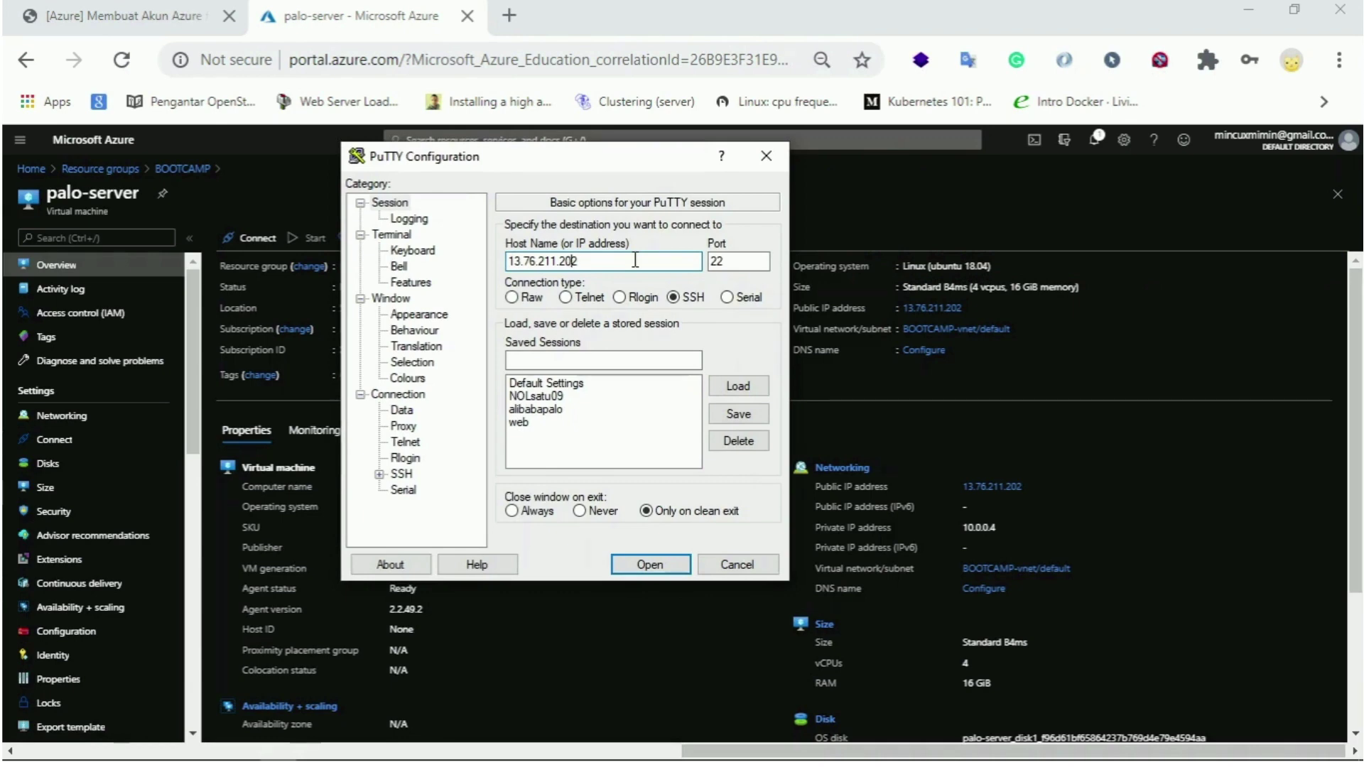
- Prefix the host with palo@, keep SSH port 22, and open the connection
{"action": "type", "text": "palo@"}
{"action": "double_click", "coordinate": [729, 261]}
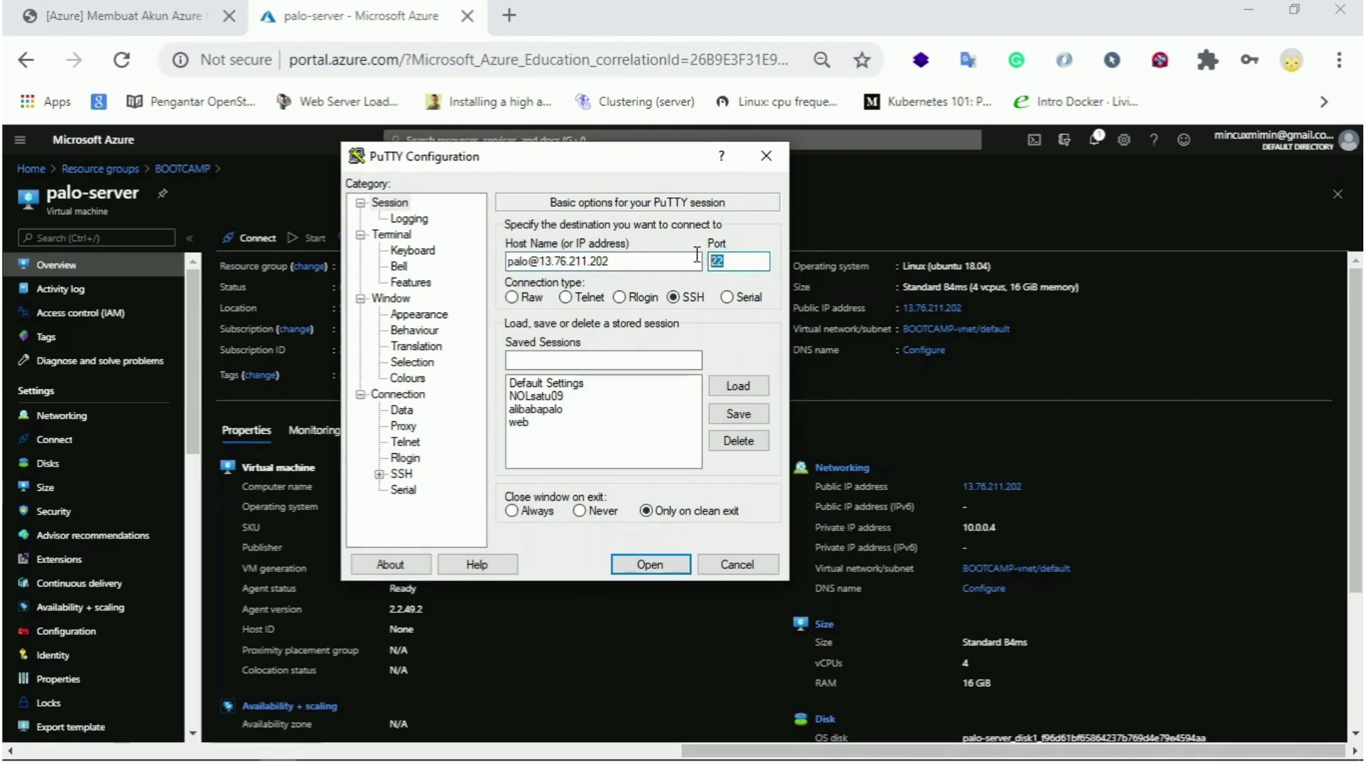
{"action": "left_click", "coordinate": [746, 265]}
{"action": "left_click", "coordinate": [658, 564]}
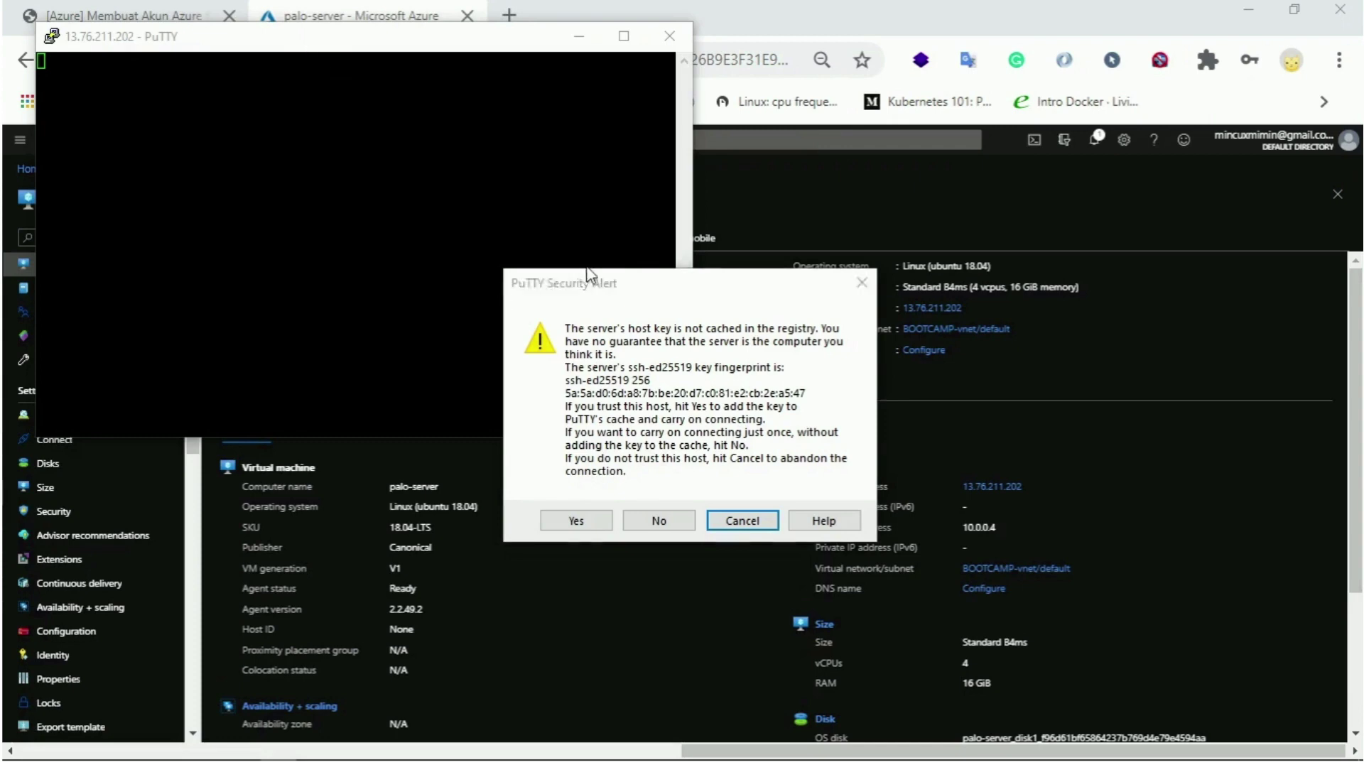
- Accept and cache the server's host key, then log in with the account password
{"action": "left_click_drag", "start_coordinate": [616, 283], "coordinate": [488, 199]}
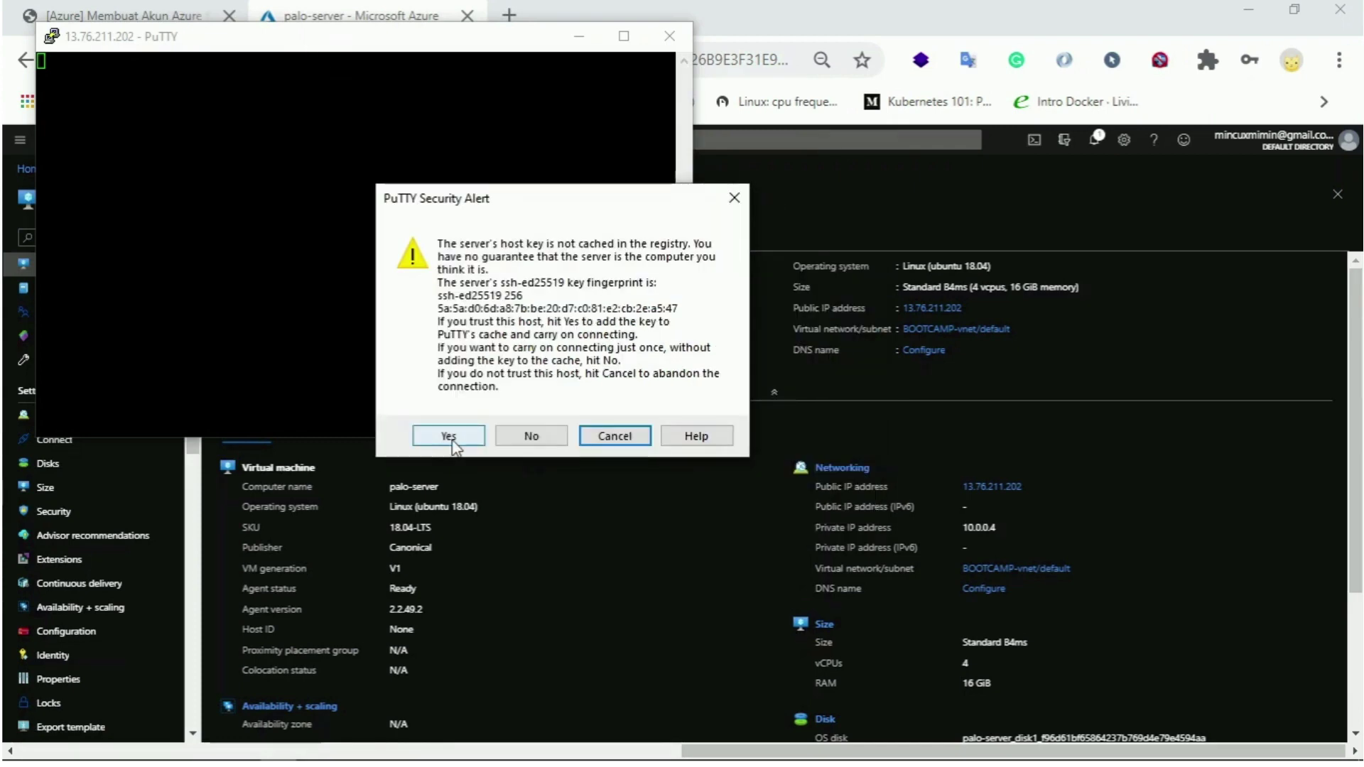
{"action": "left_click", "coordinate": [448, 435]}
{"action": "left_click_drag", "start_coordinate": [268, 46], "coordinate": [358, 148]}
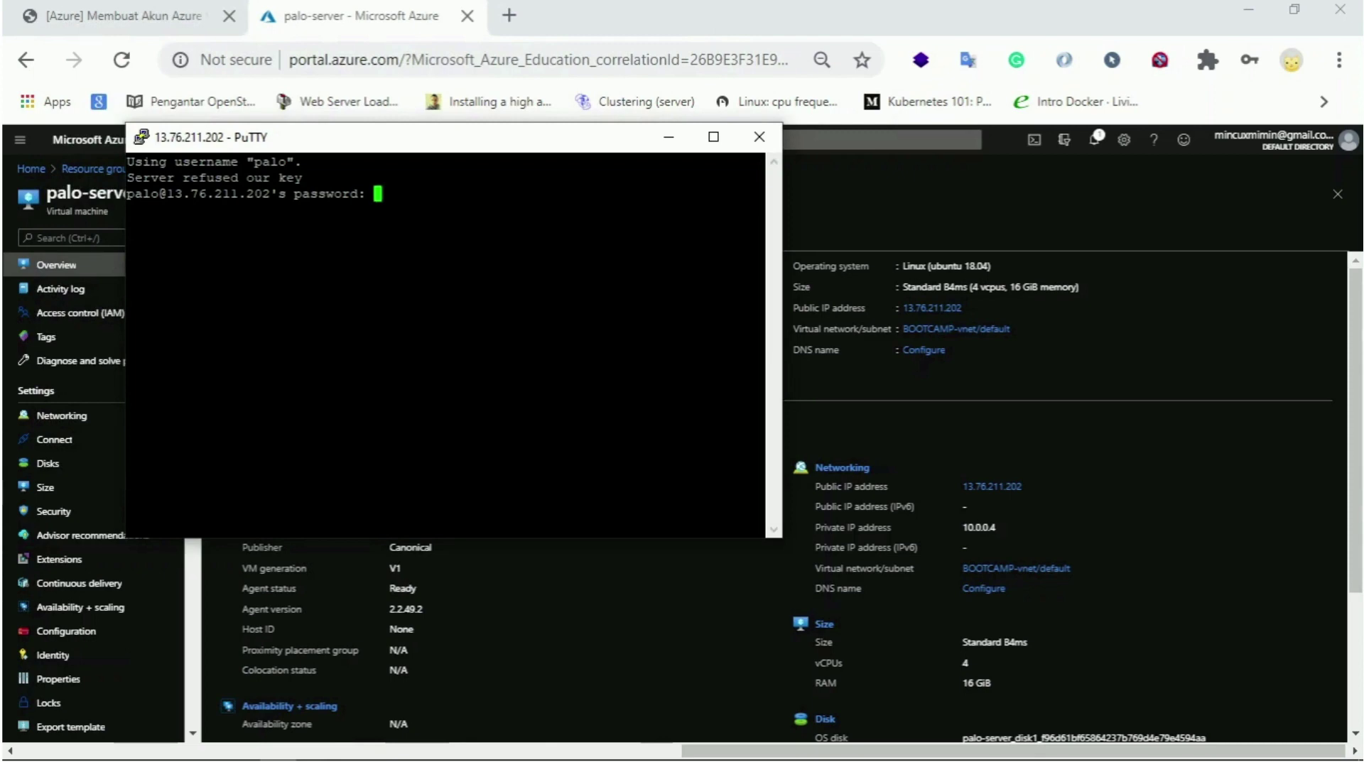
{"action": "key", "text": "Return"}
{"action": "key", "text": "Return"}
{"action": "key", "text": "Return"}
{"action": "key", "text": "Return"}
{"action": "key", "text": "Return"}
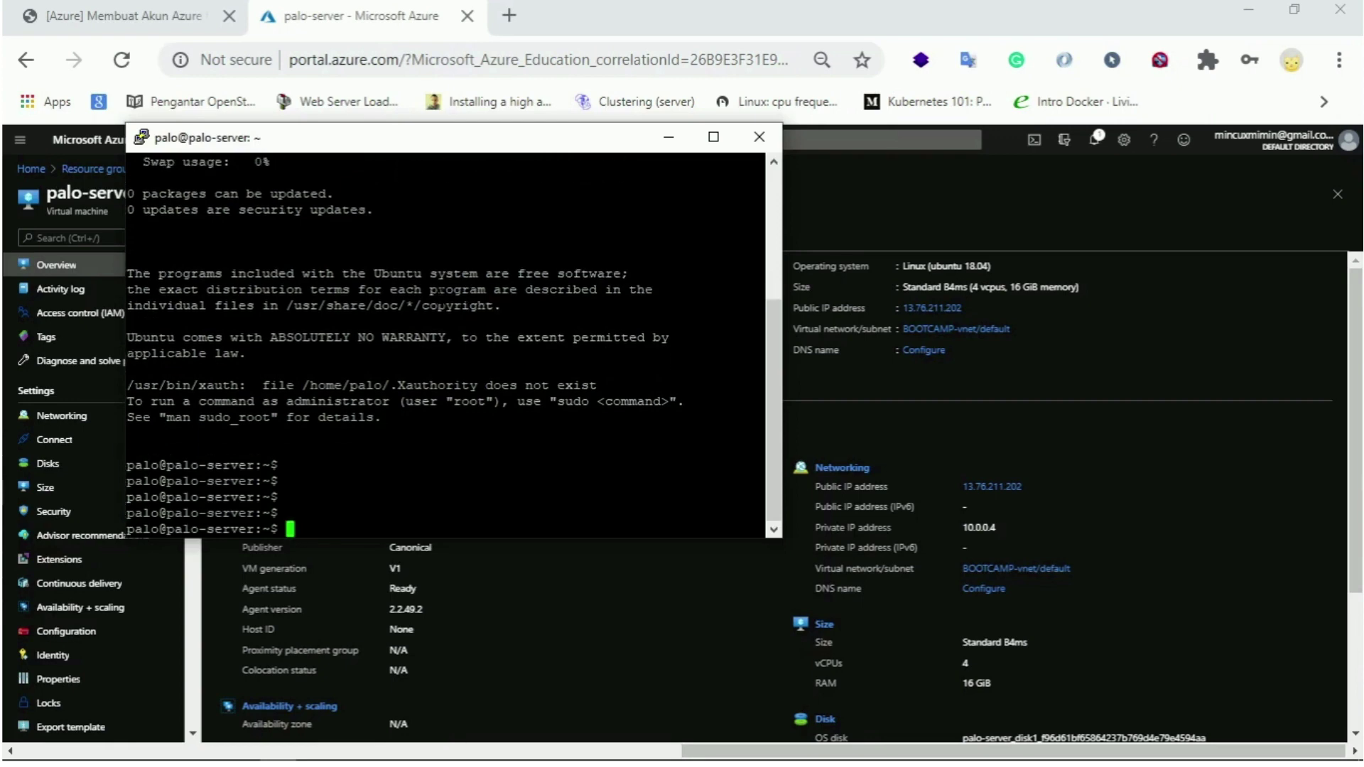
- Clear the terminal and switch to the root user with sudo su
{"action": "key", "text": "Return"}
{"action": "key", "text": "Return"}
{"action": "key", "text": "Return"}
{"action": "key", "text": "Return"}
{"action": "type", "text": "clear"}
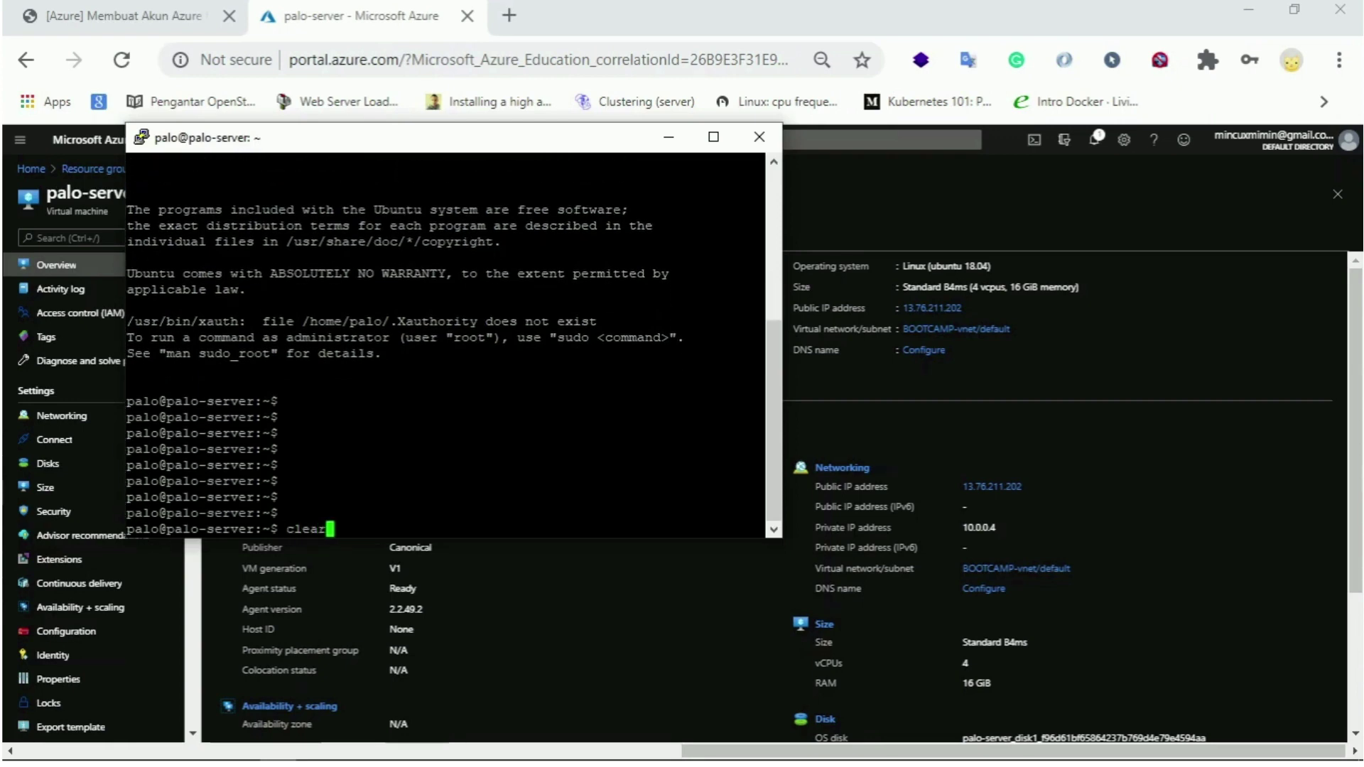
{"action": "key", "text": "Return"}
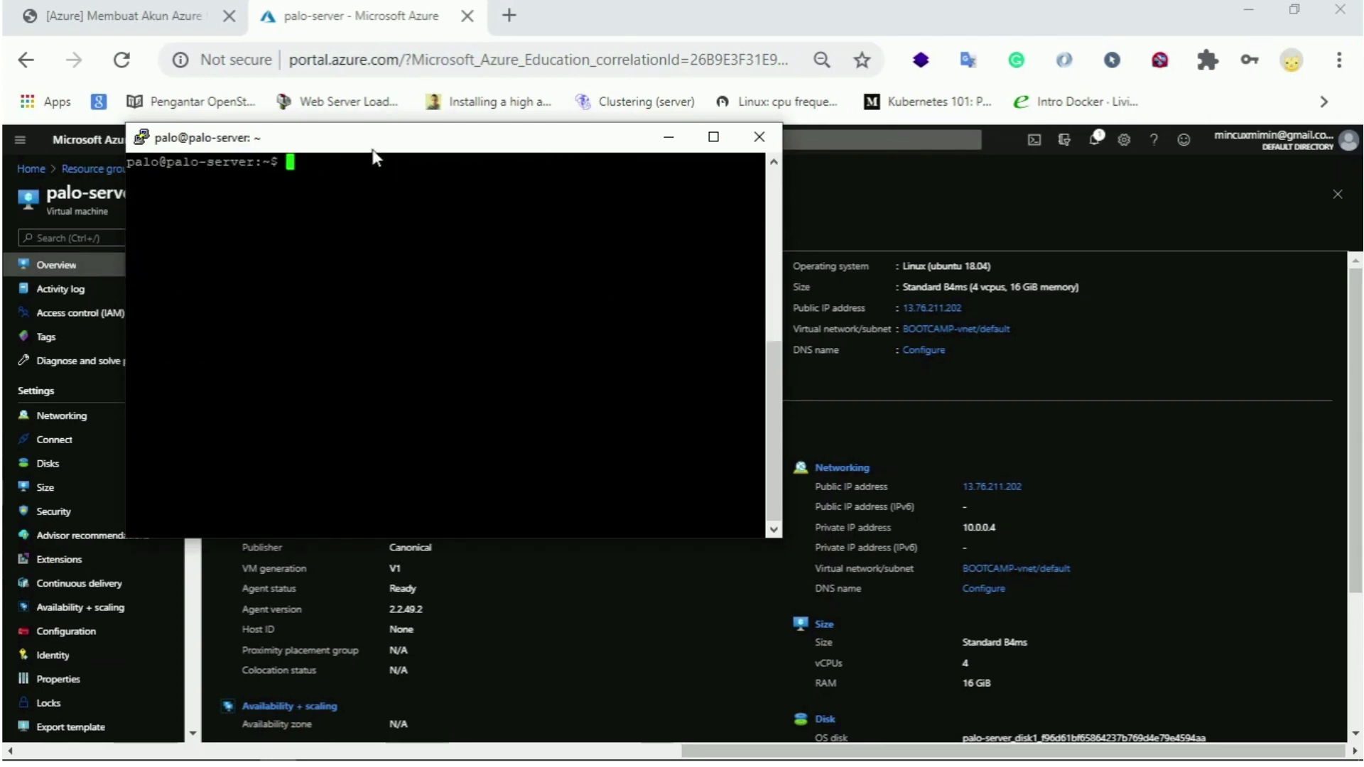
{"action": "type", "text": "sudo su"}
{"action": "key", "text": "Return"}
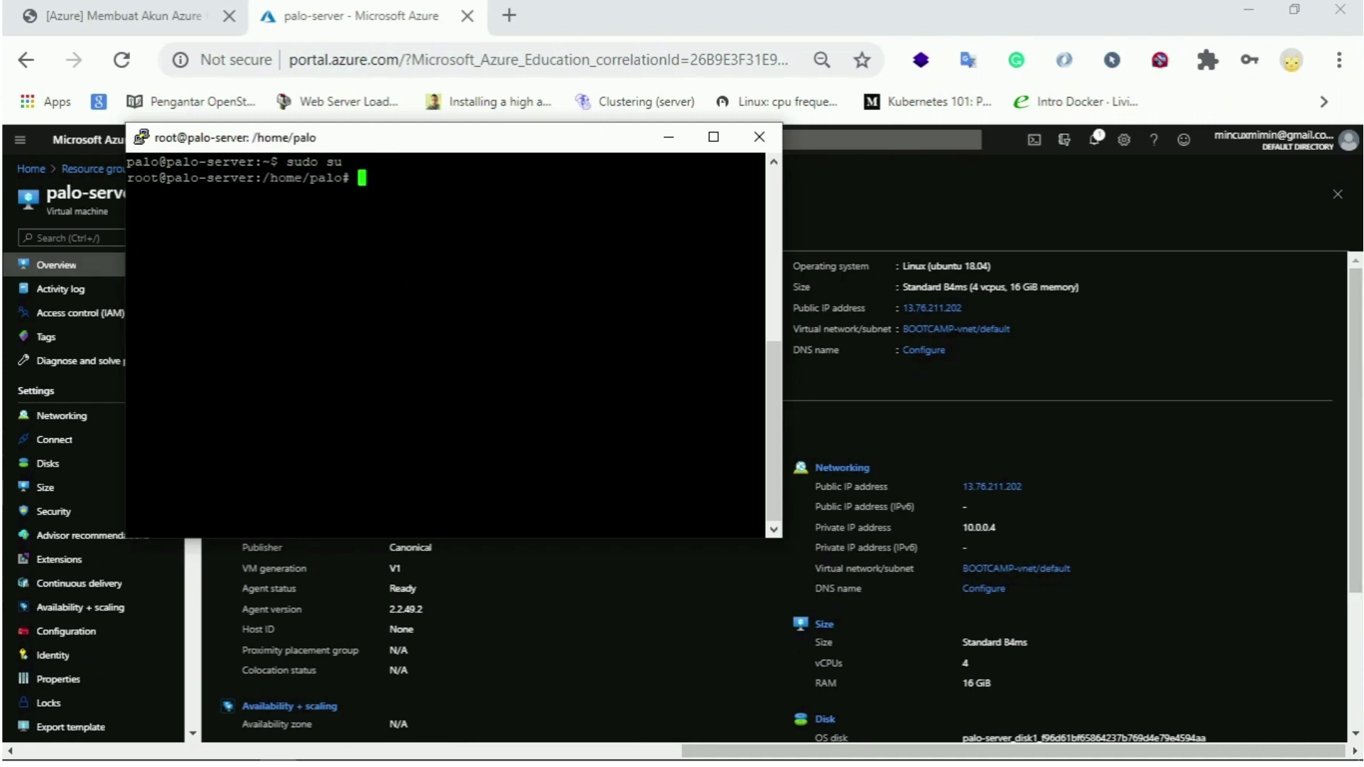
{"action": "key", "text": "Return"}
- Run cat /etc/os-release to show the server is Ubuntu 18.04.4 LTS (Bionic Beaver)
{"action": "key", "text": "Return"}
{"action": "key", "text": "Return"}
{"action": "type", "text": "clear"}
{"action": "key", "text": "Return"}
{"action": "type", "text": "cat "}
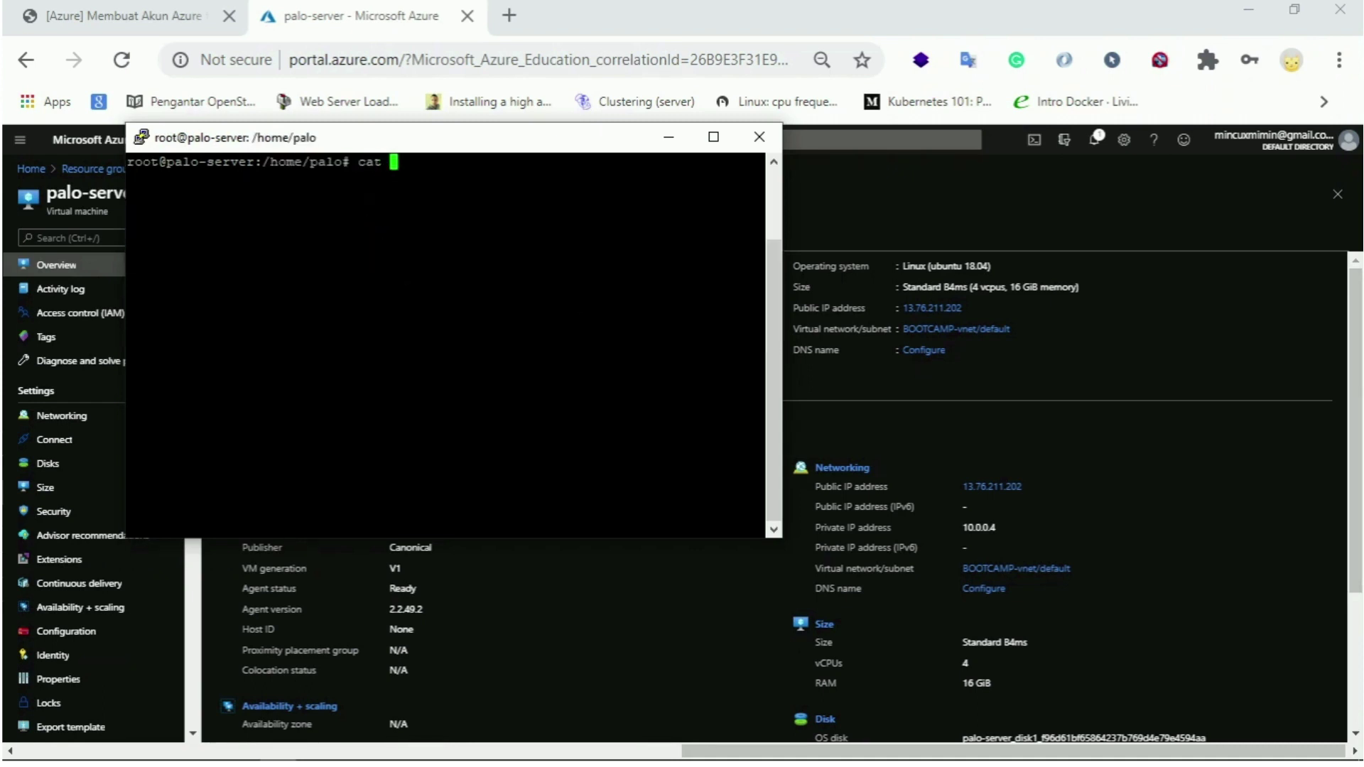
{"action": "type", "text": "/etc/os"}
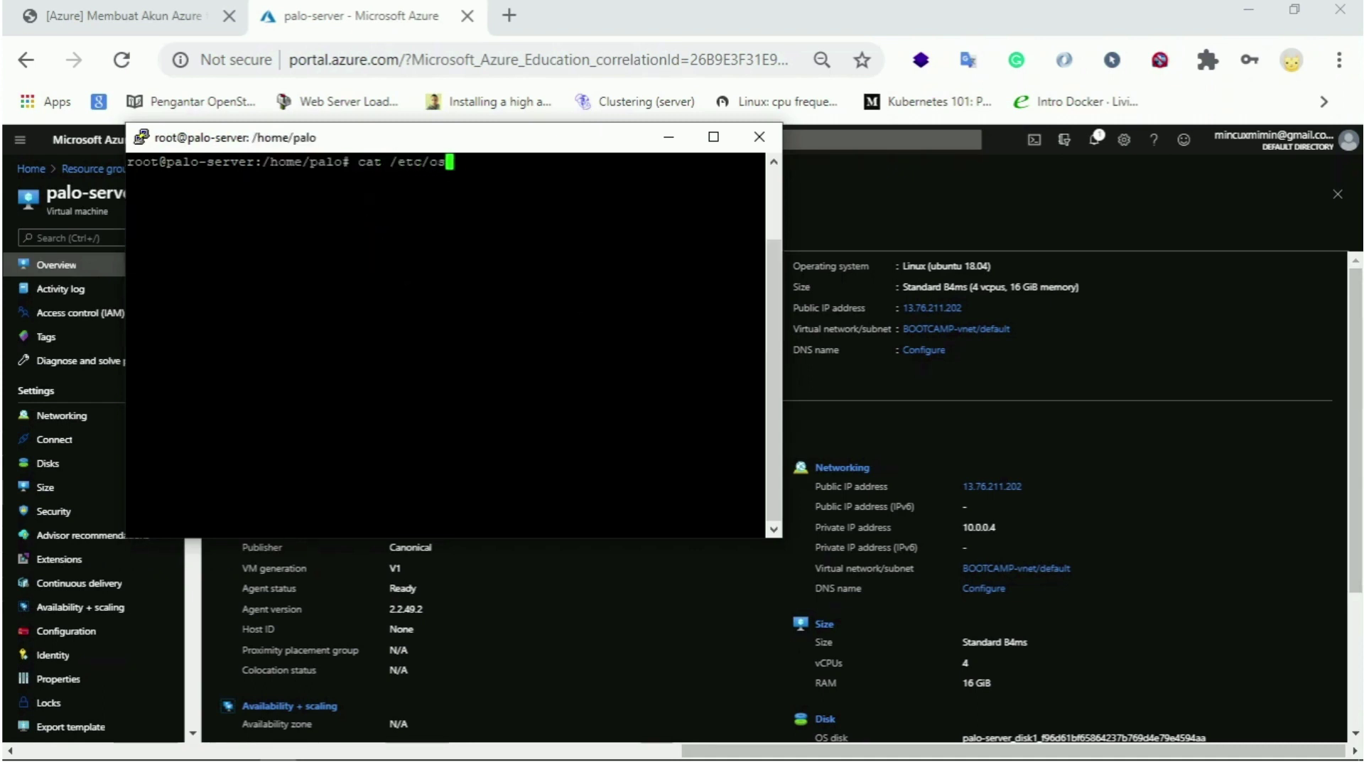
{"action": "type", "text": "-release"}
{"action": "key", "text": "Return"}
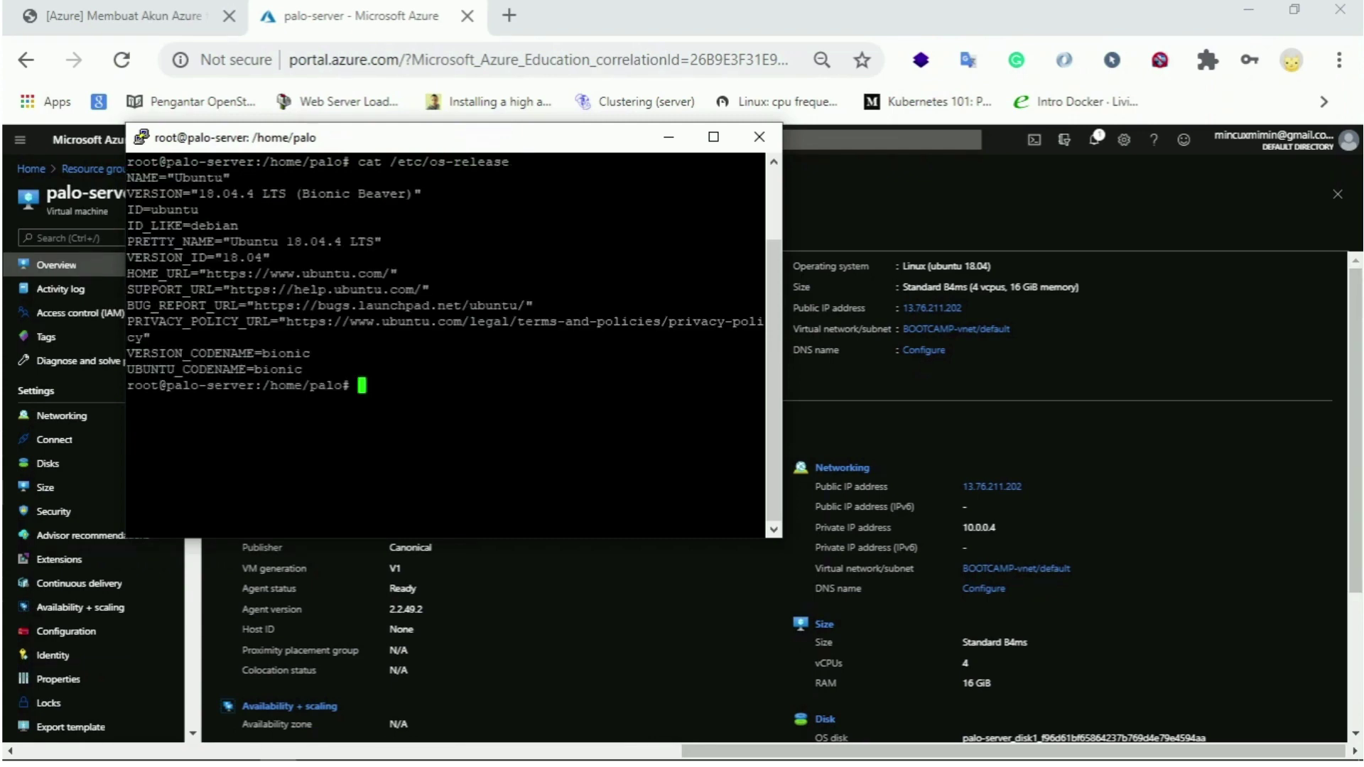
{"action": "left_click_drag", "start_coordinate": [128, 173], "coordinate": [269, 352]}
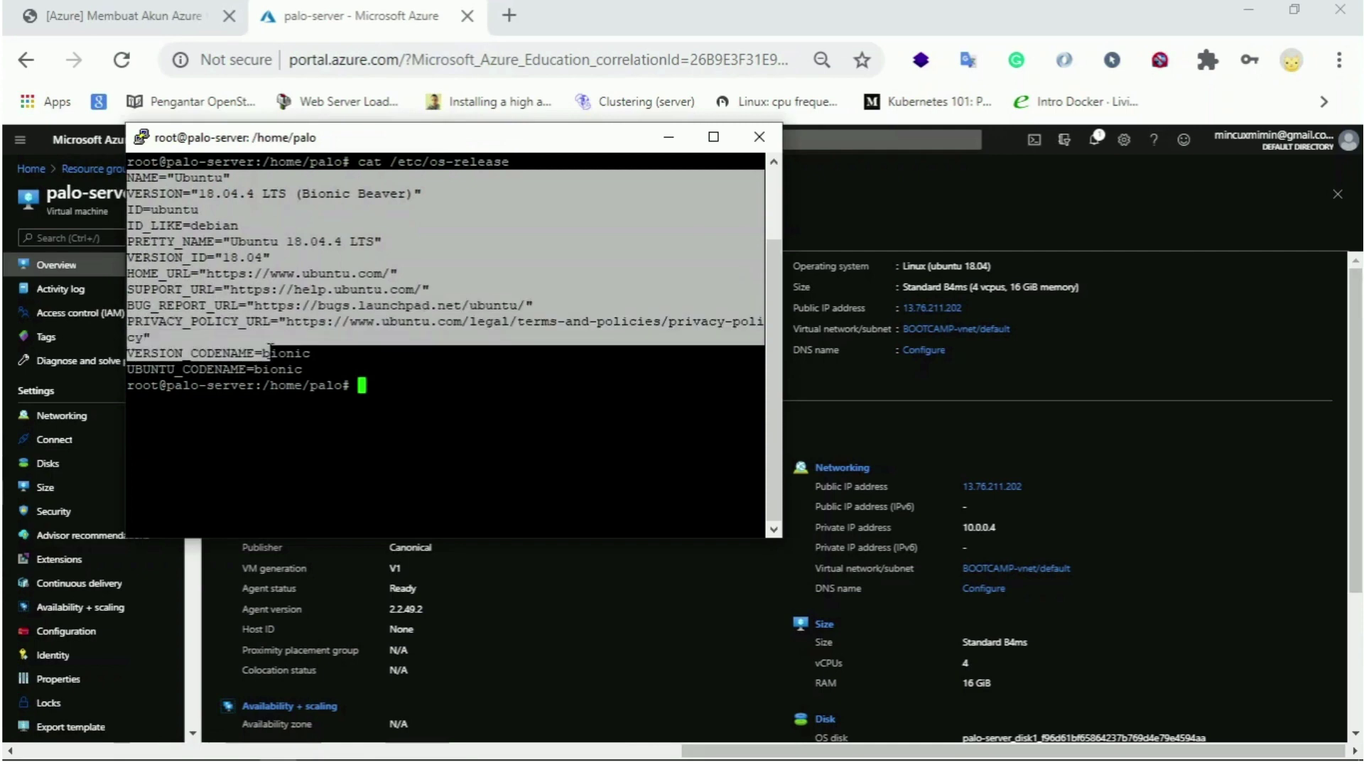
{"action": "left_click", "coordinate": [268, 351]}
- Run ifconfig to list the network interfaces, then cd to root's home directory
{"action": "type", "text": "ifconfig"}
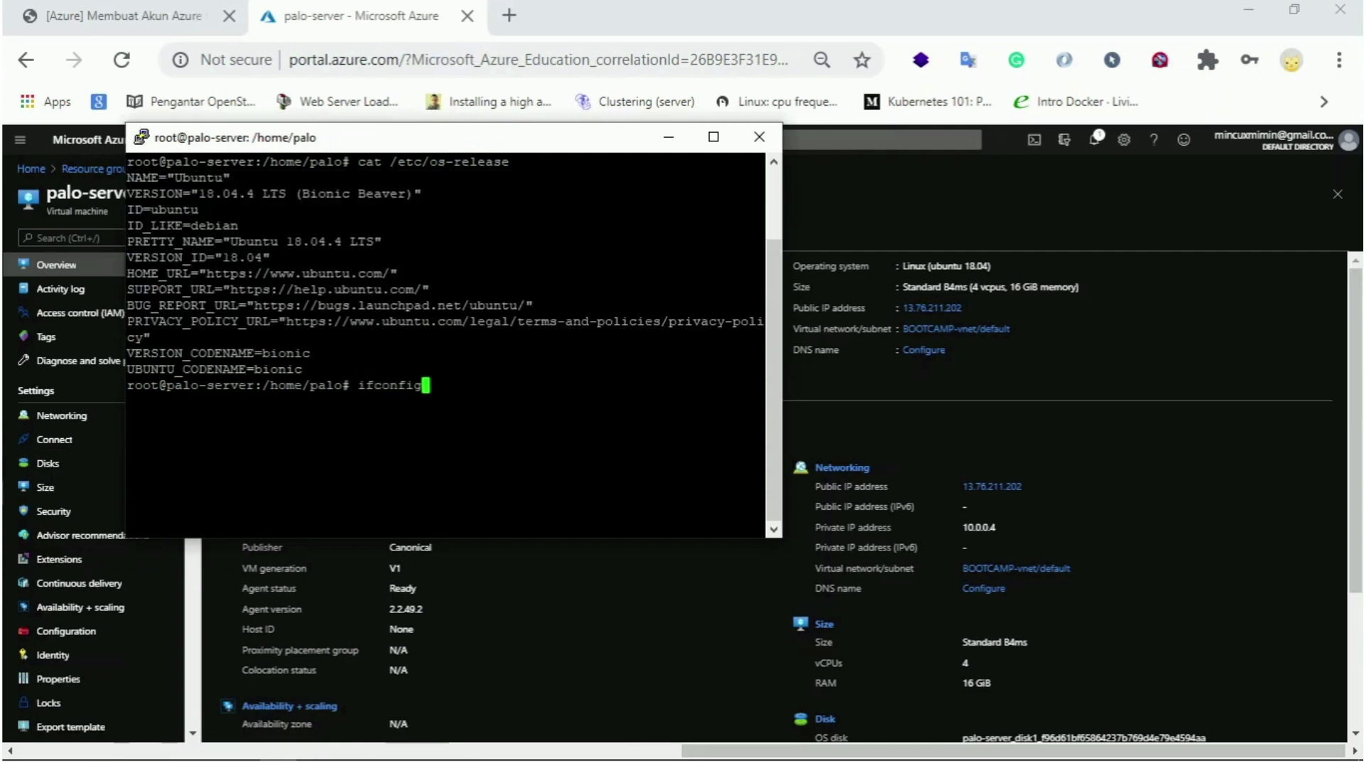
{"action": "key", "text": "Return"}
{"action": "left_click_drag", "start_coordinate": [462, 145], "coordinate": [490, 135]}
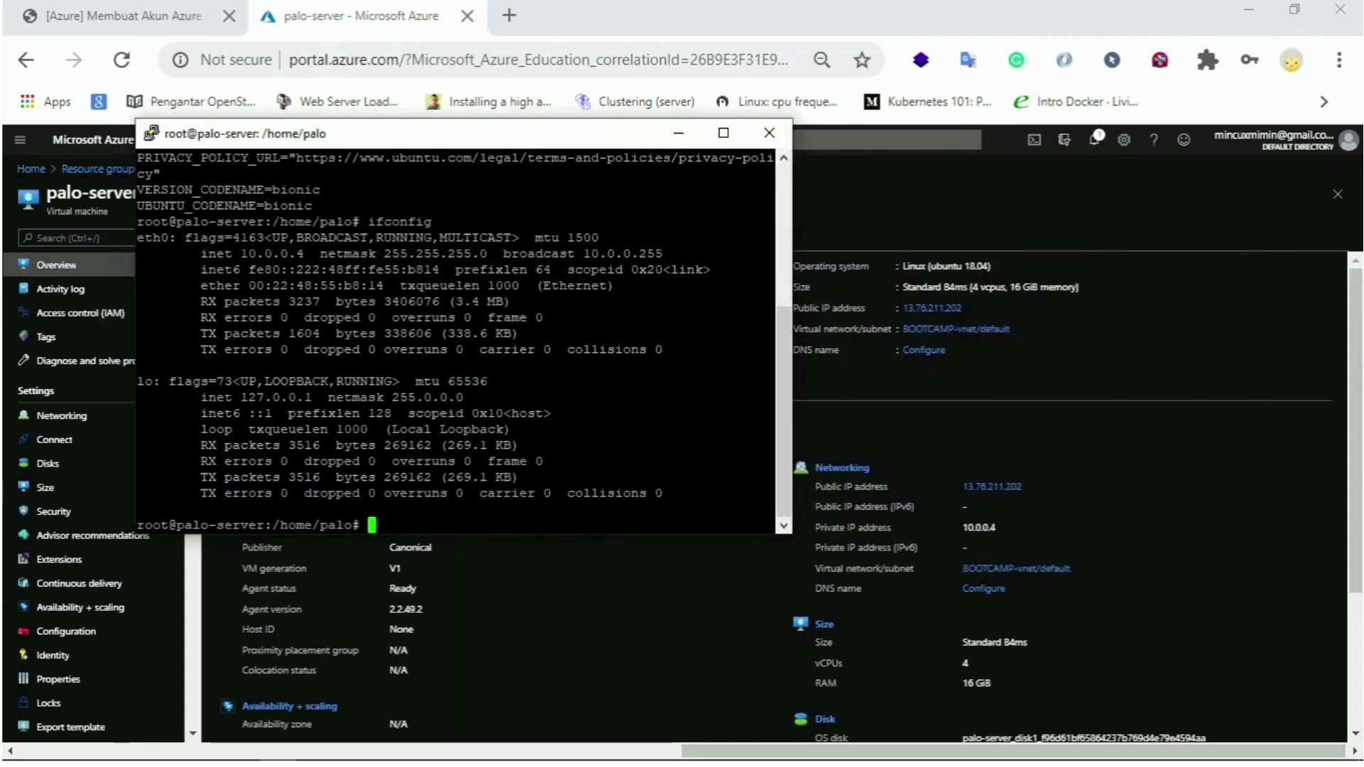
{"action": "type", "text": "cd"}
{"action": "key", "text": "Return"}
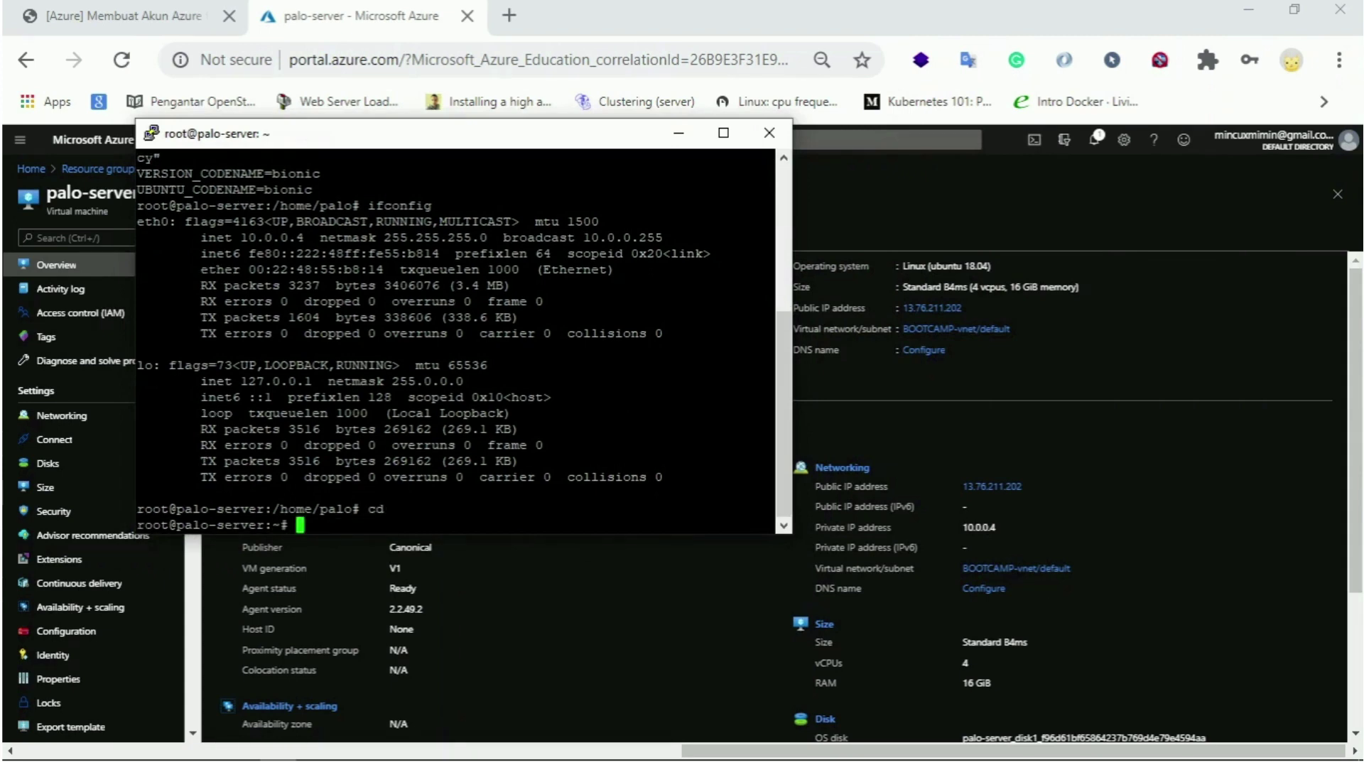
- Install nginx with apt install nginx, confirming with y, and show the VM's Networking page
{"action": "type", "text": "apt install nginx"}
{"action": "key", "text": "Return"}
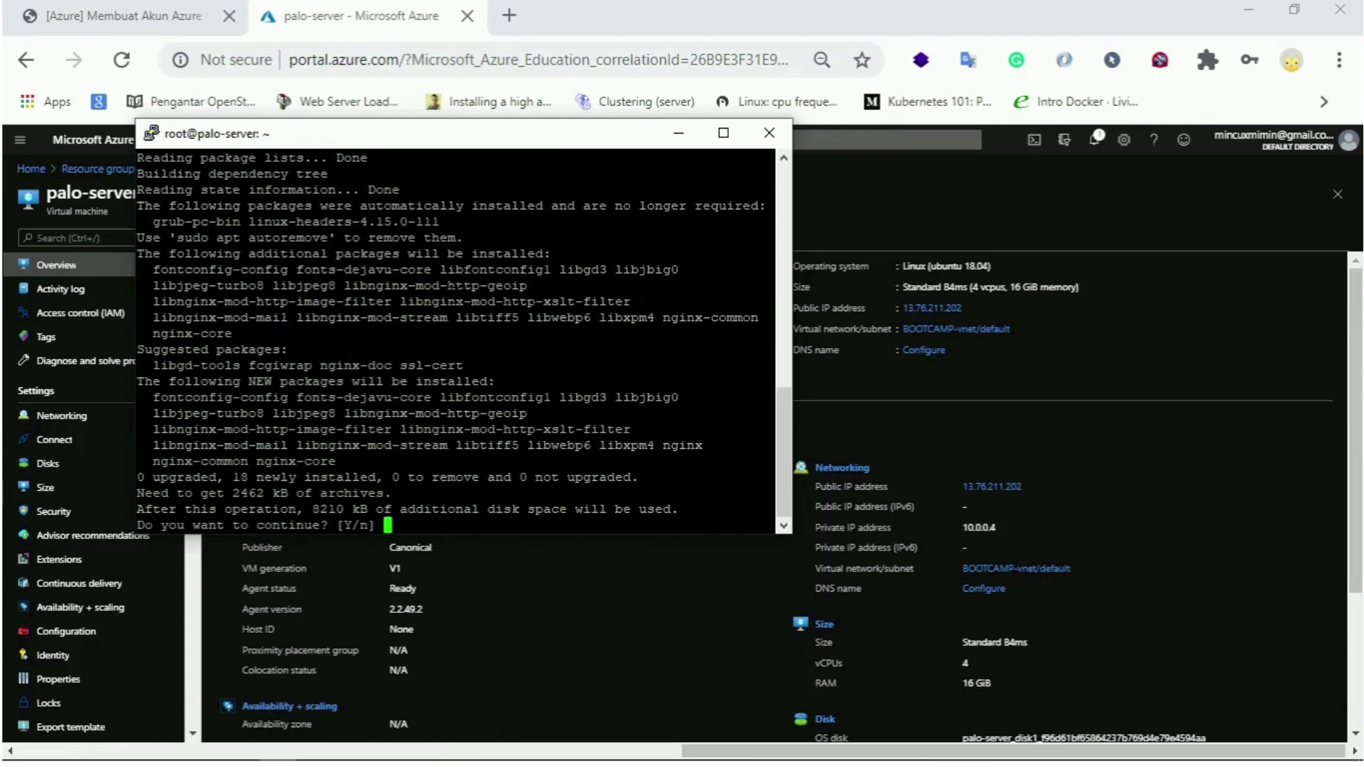
{"action": "type", "text": "y"}
{"action": "key", "text": "Return"}
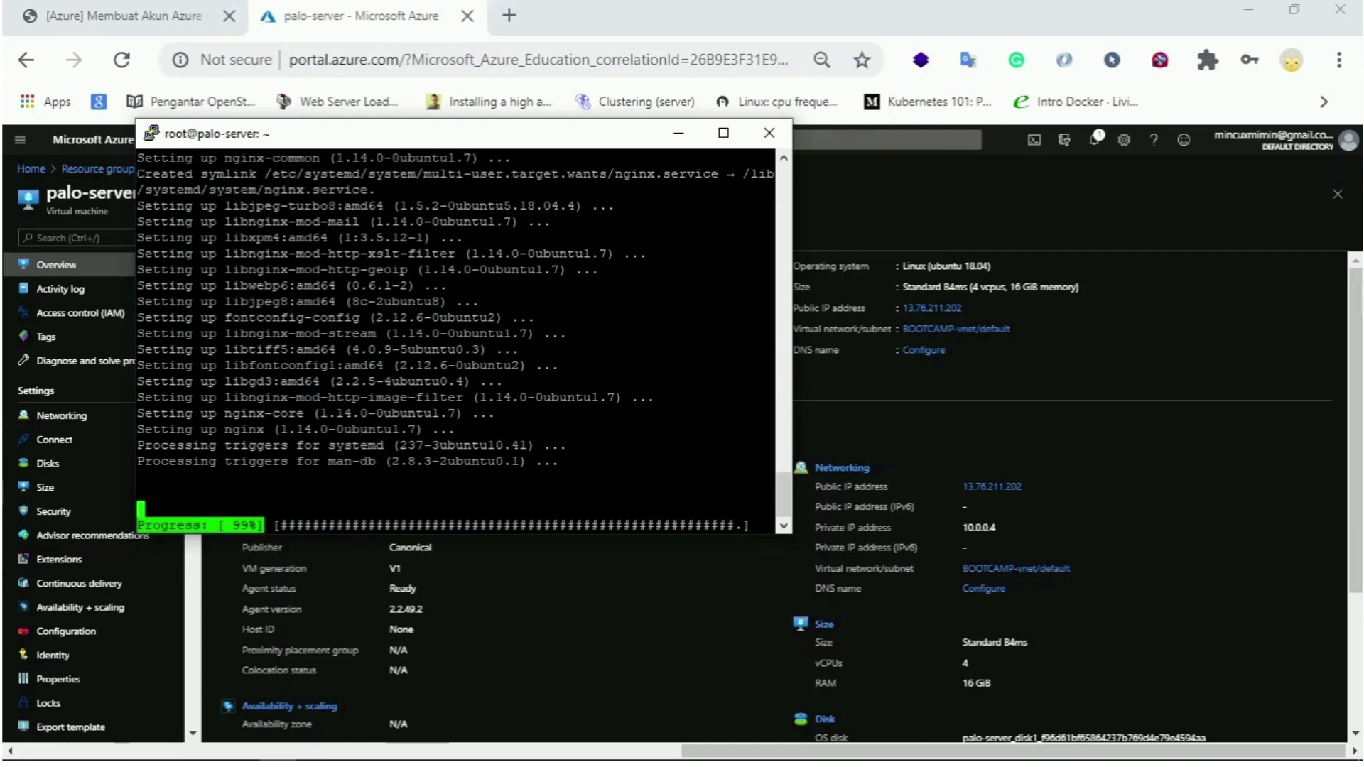
{"action": "left_click", "coordinate": [71, 417]}
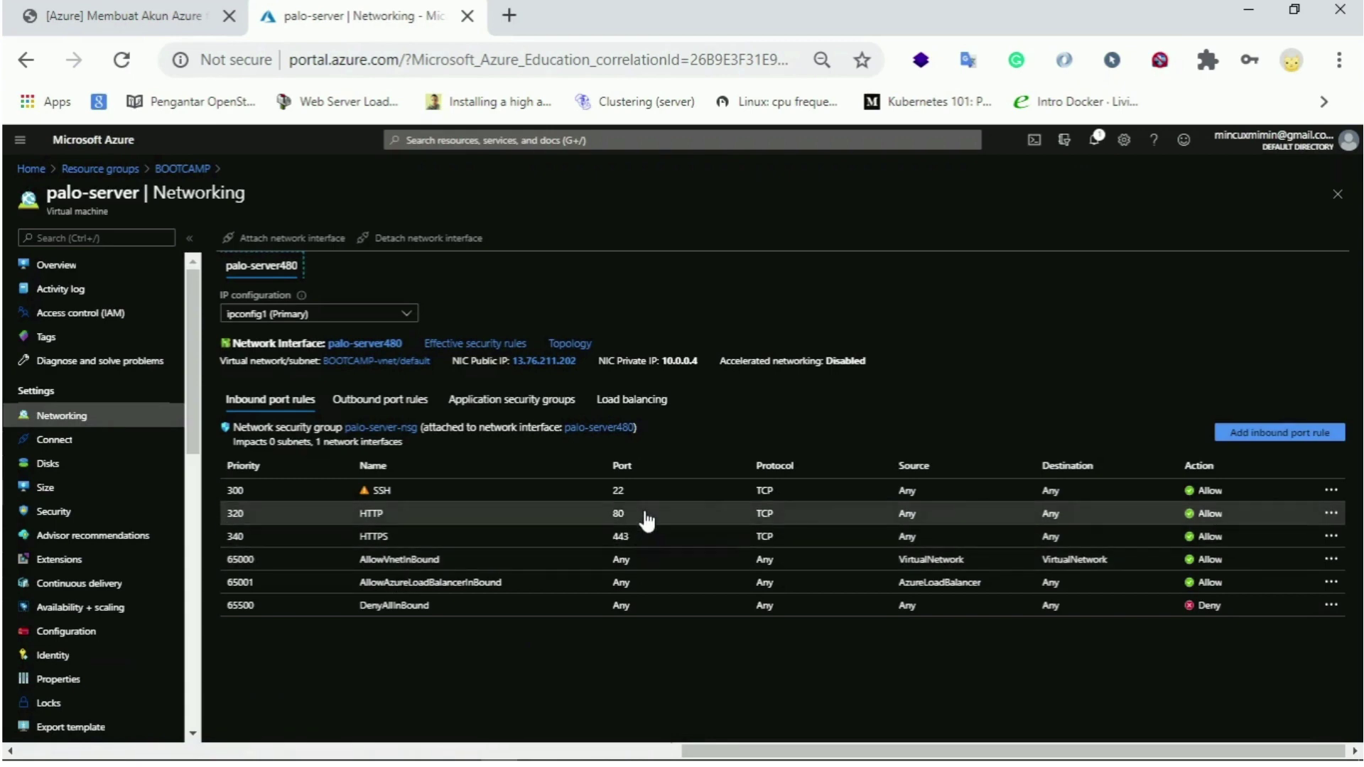
- Inspect the HTTPS 443, HTTP 80 and SSH 22 inbound rules, close the panel, and return to PuTTY
{"action": "left_click", "coordinate": [646, 533]}
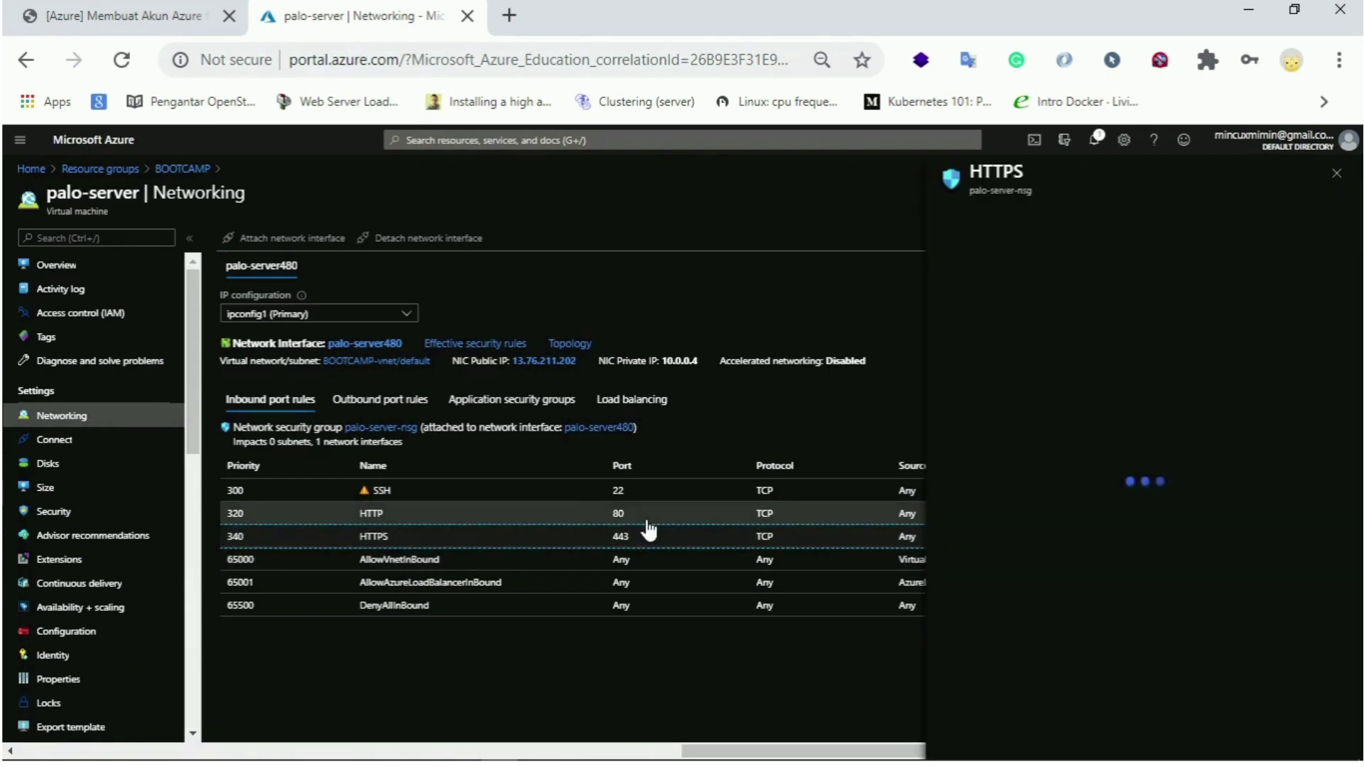
{"action": "left_click", "coordinate": [647, 521]}
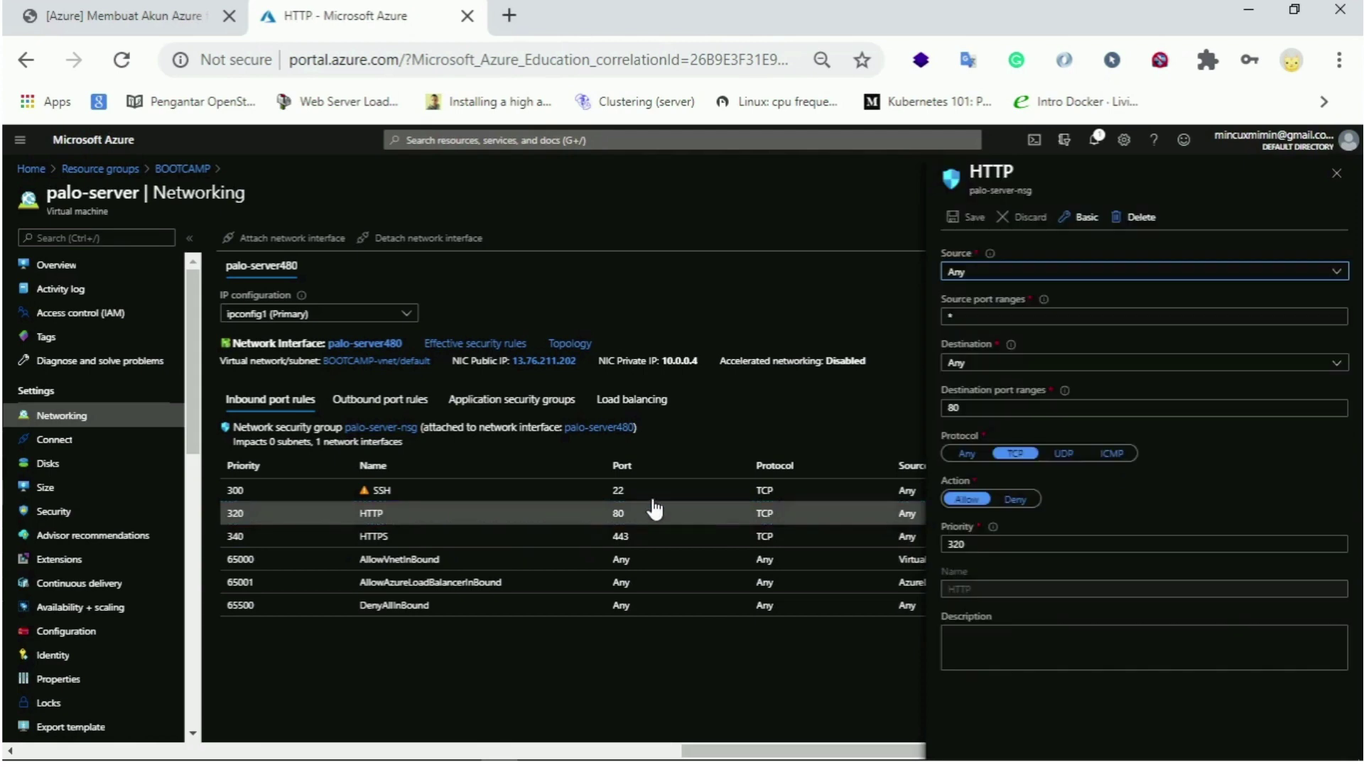
{"action": "left_click", "coordinate": [654, 500]}
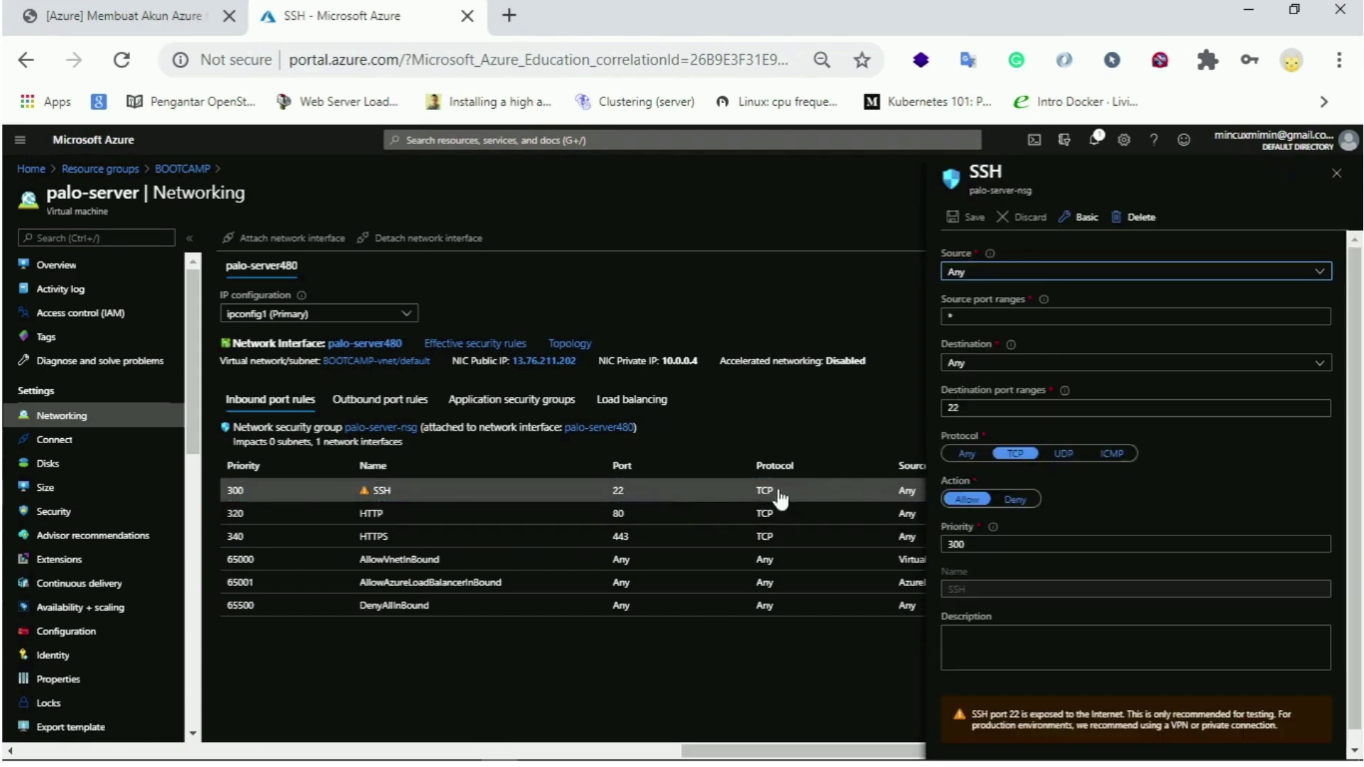
{"action": "left_click", "coordinate": [1336, 173]}
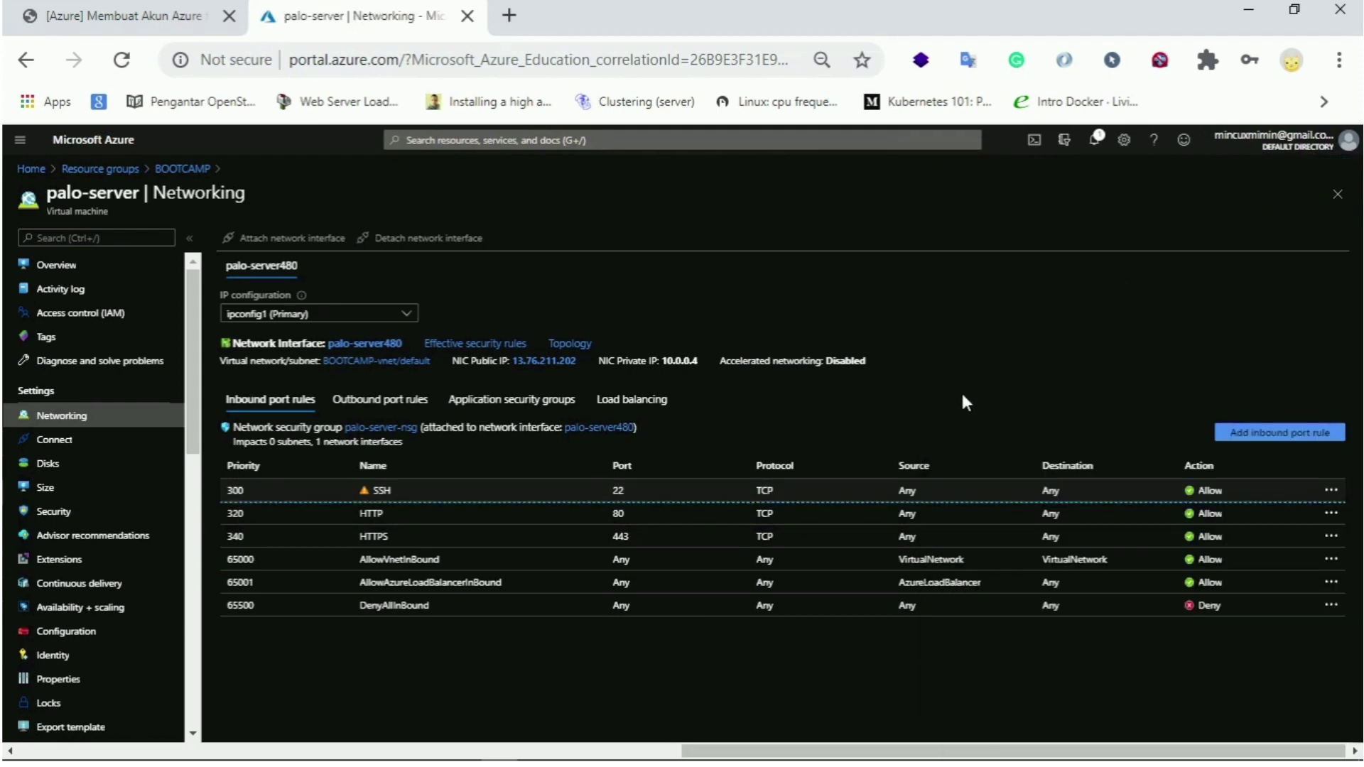
{"action": "key", "text": "alt+Tab"}
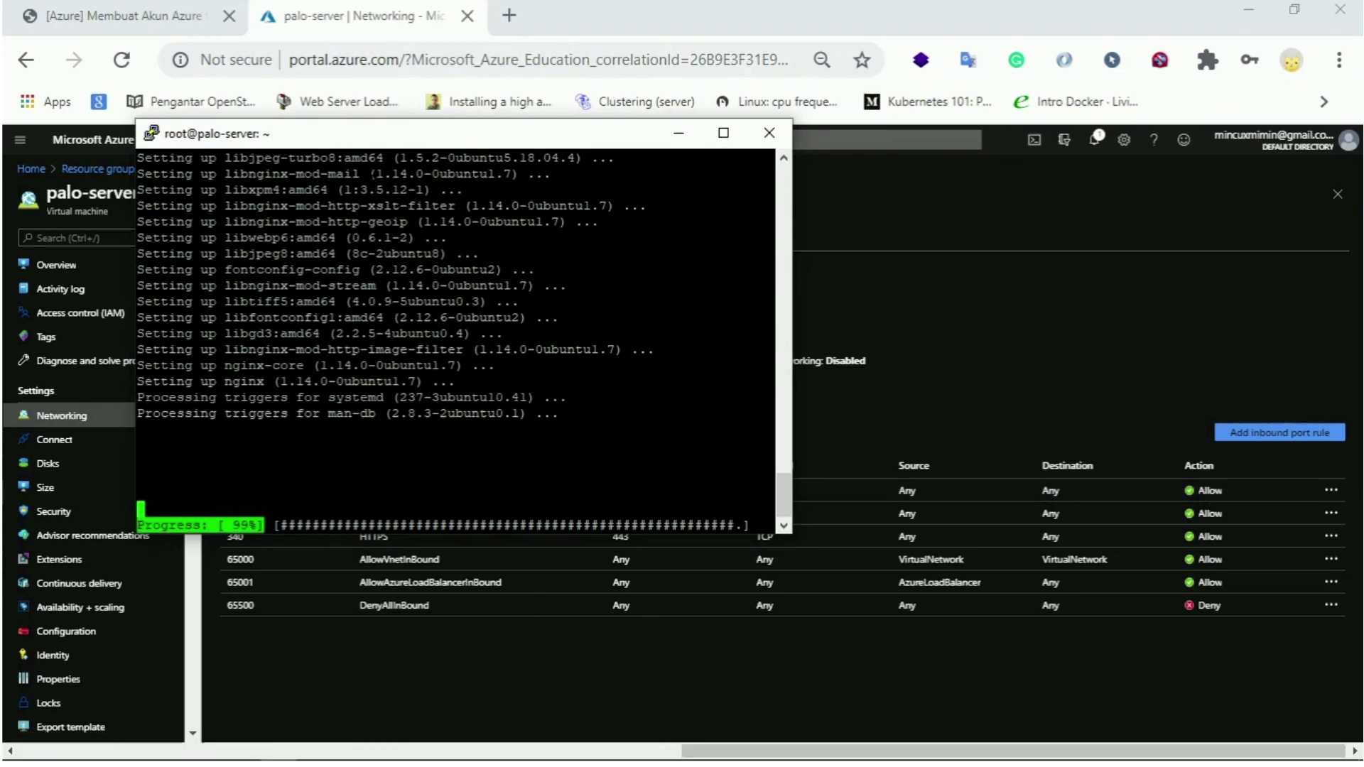
- Clear the terminal and run curl localhost to get the 'Welcome to nginx!' HTML, then restore Chrome
{"action": "left_click_drag", "start_coordinate": [381, 135], "coordinate": [587, 169]}
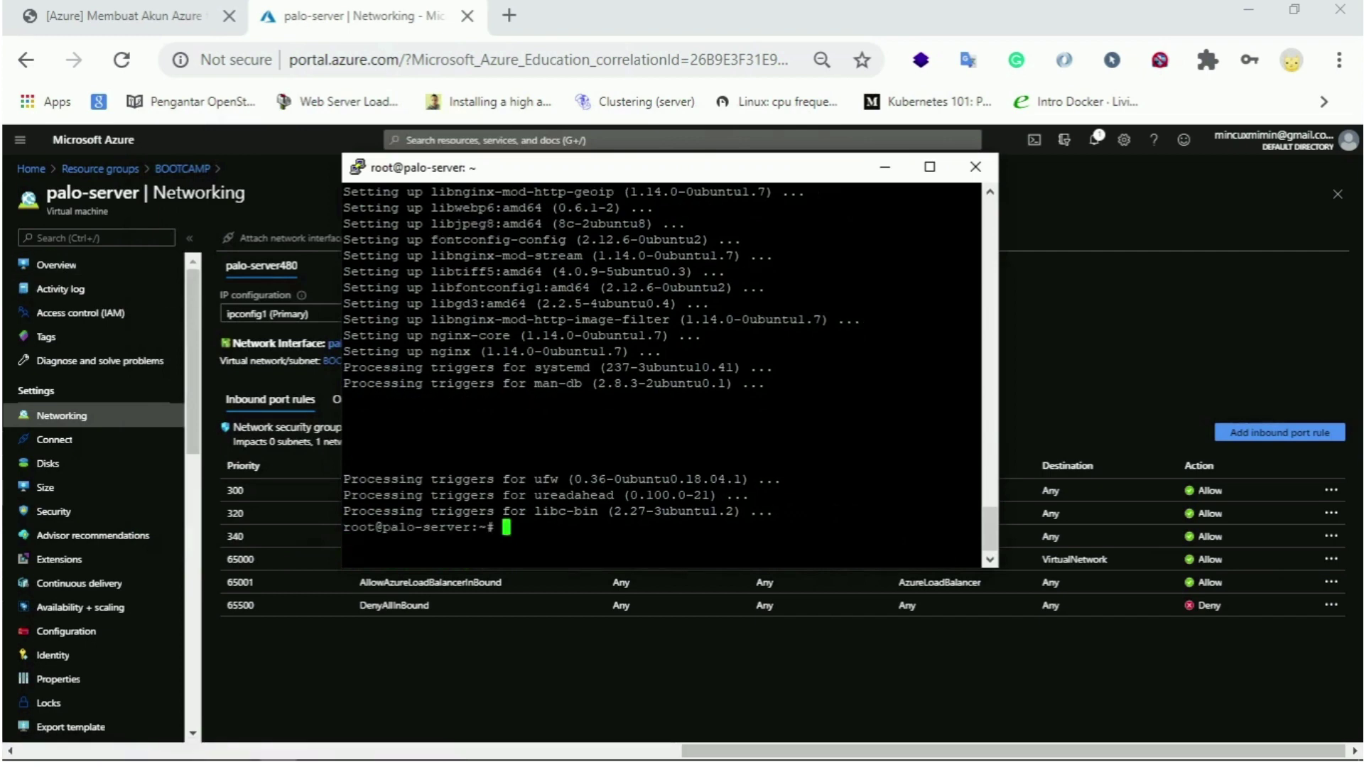
{"action": "key", "text": "Return"}
{"action": "key", "text": "Return"}
{"action": "type", "text": "clear"}
{"action": "key", "text": "Return"}
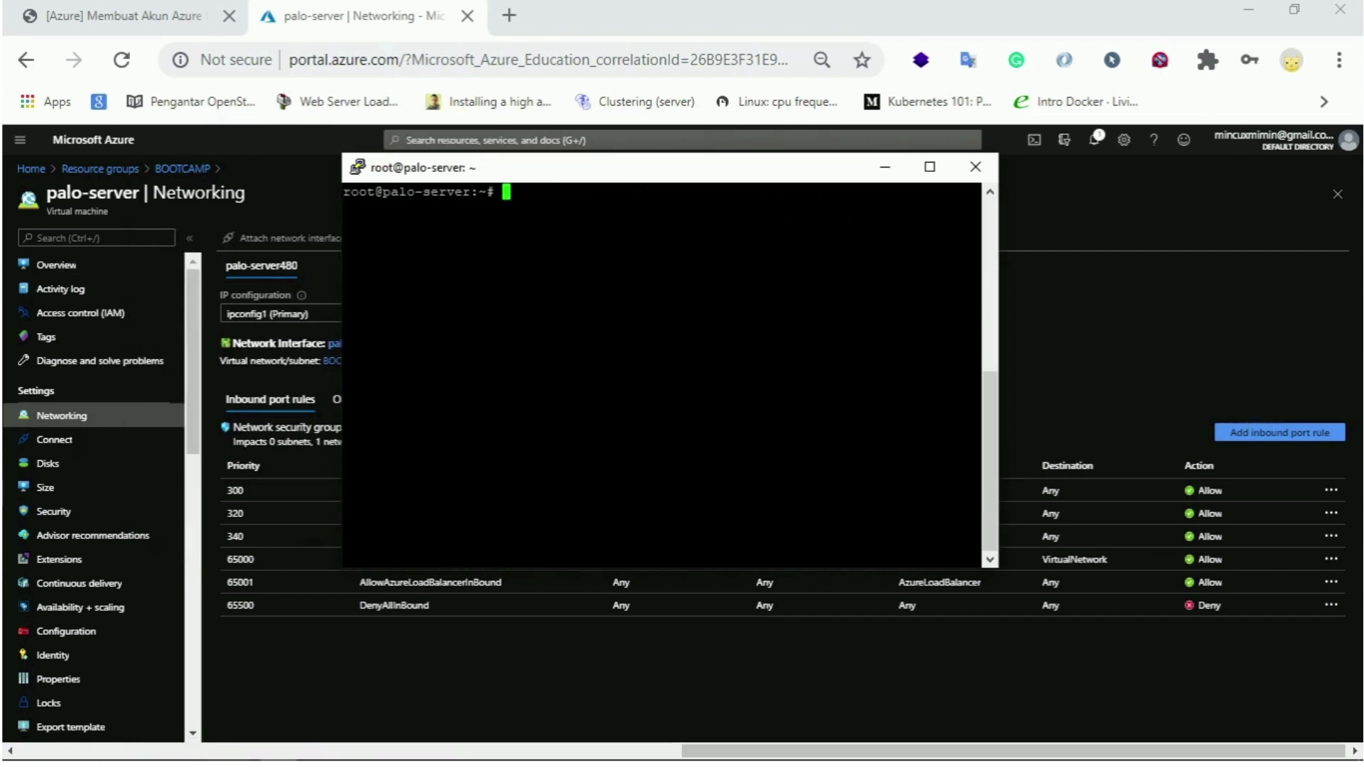
{"action": "type", "text": "curl"}
{"action": "left_click", "coordinate": [1248, 10]}
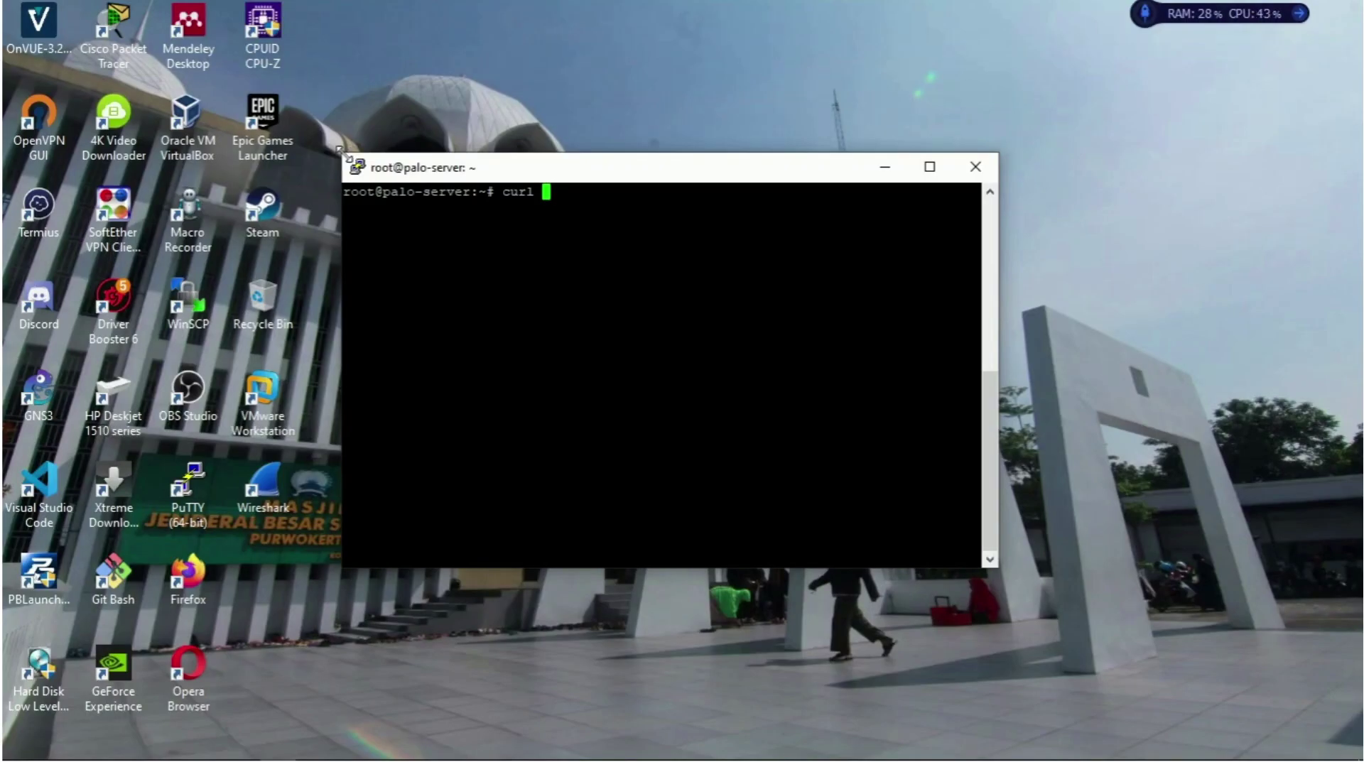
{"action": "left_click_drag", "start_coordinate": [342, 153], "coordinate": [215, 105]}
{"action": "type", "text": "localhost"}
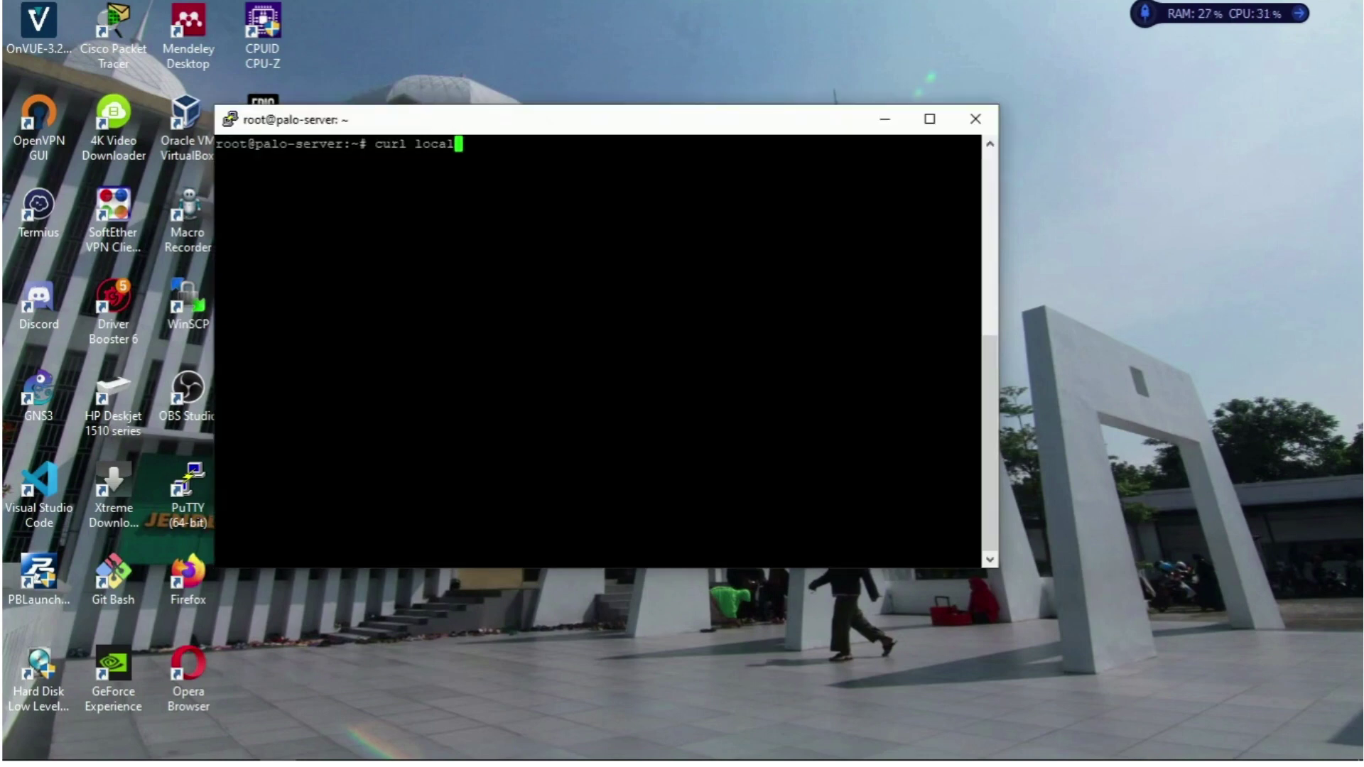
{"action": "key", "text": "Return"}
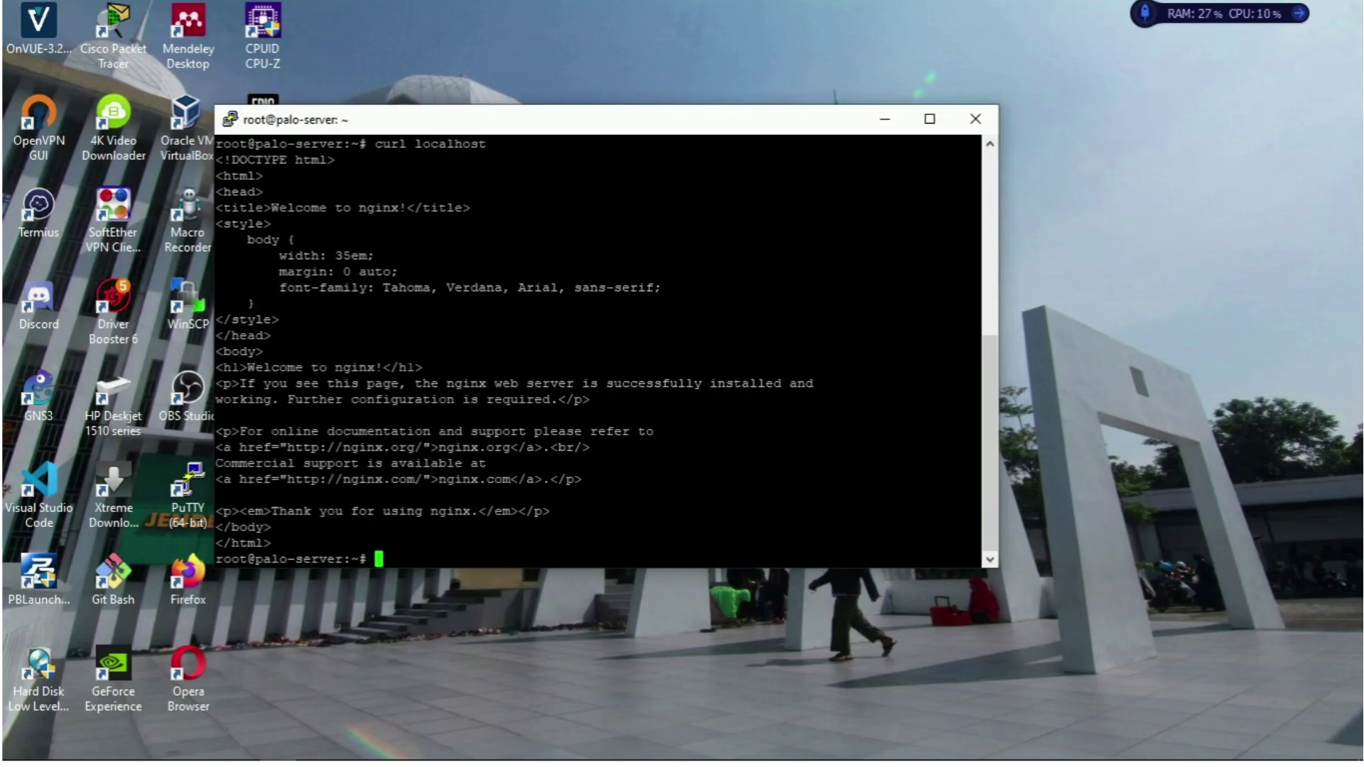
{"action": "left_click", "coordinate": [498, 747]}
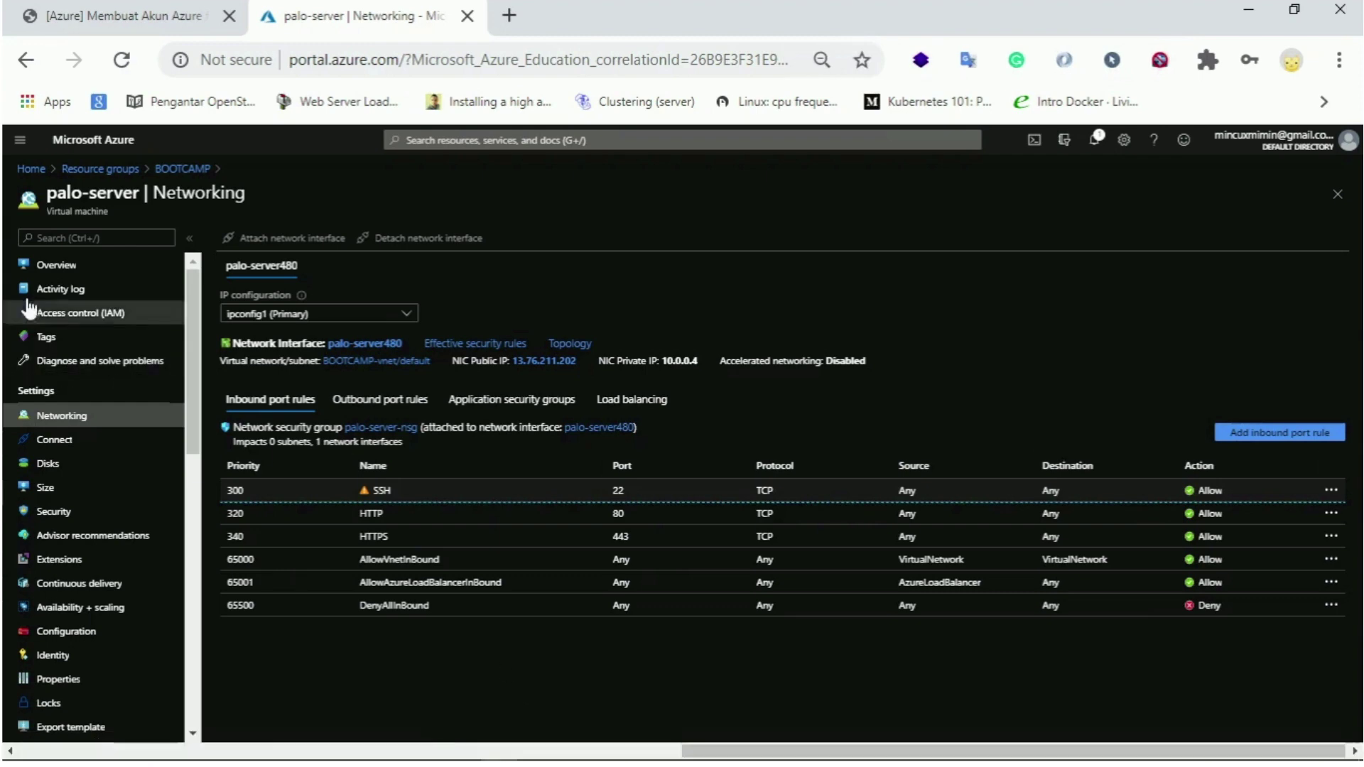
- Copy palo-server's public IP and load 13.76.211.202 in a new browser tab
{"action": "left_click", "coordinate": [47, 267]}
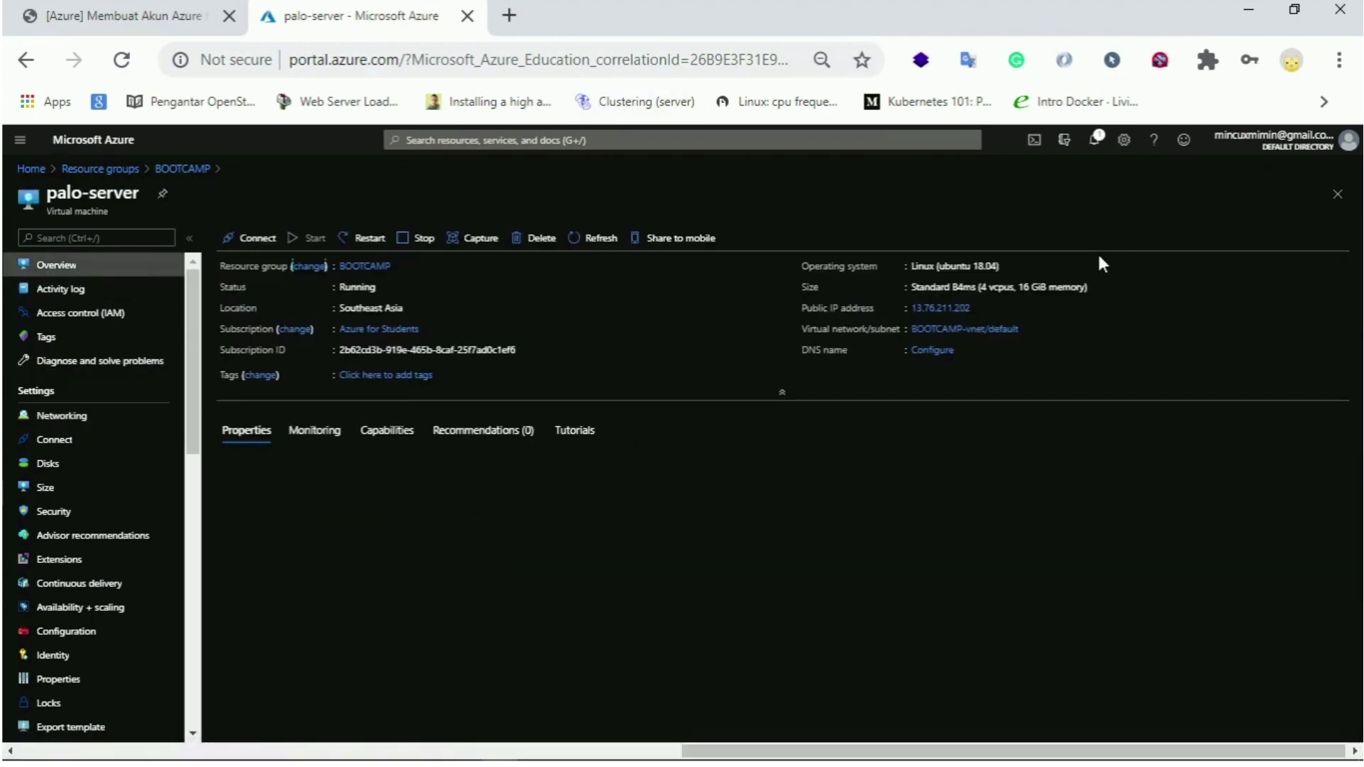
{"action": "left_click", "coordinate": [971, 308]}
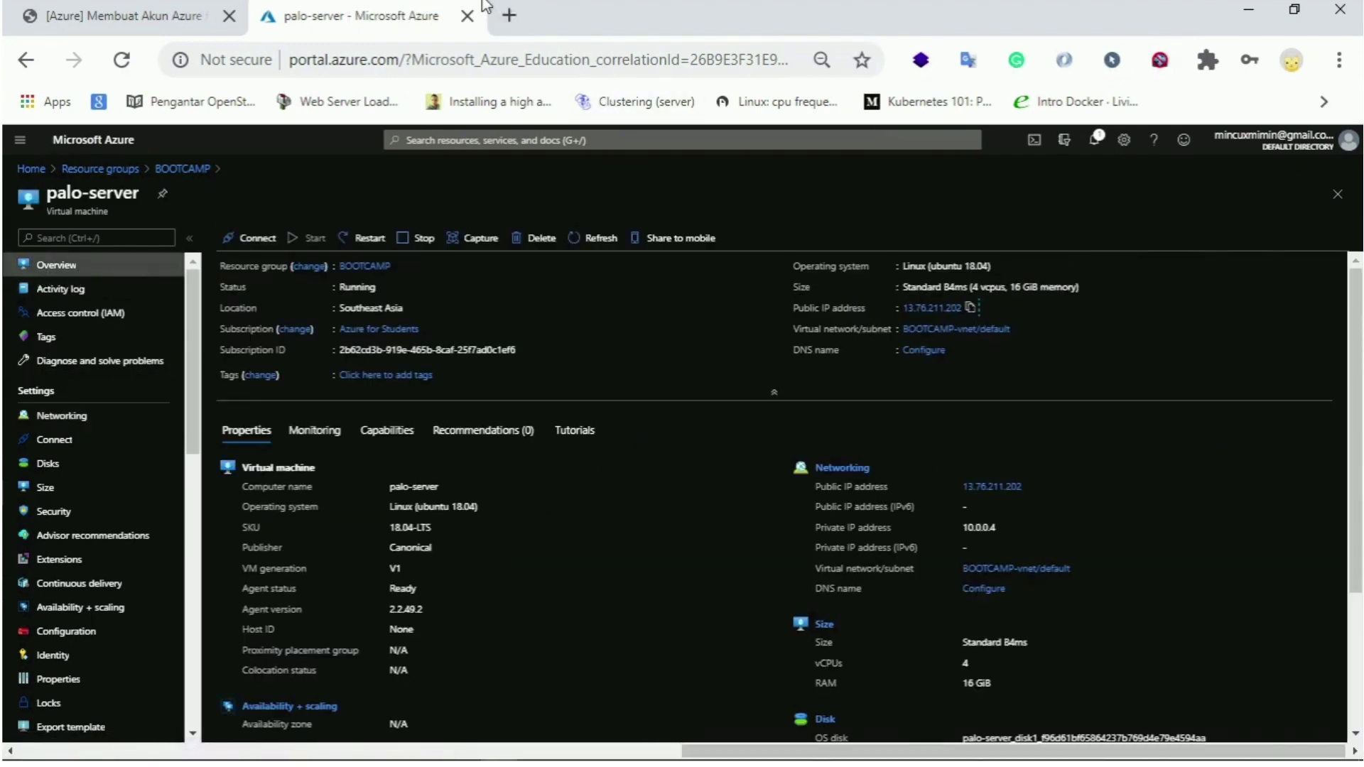
{"action": "left_click", "coordinate": [510, 15]}
{"action": "key", "text": "ctrl+v"}
{"action": "key", "text": "Return"}
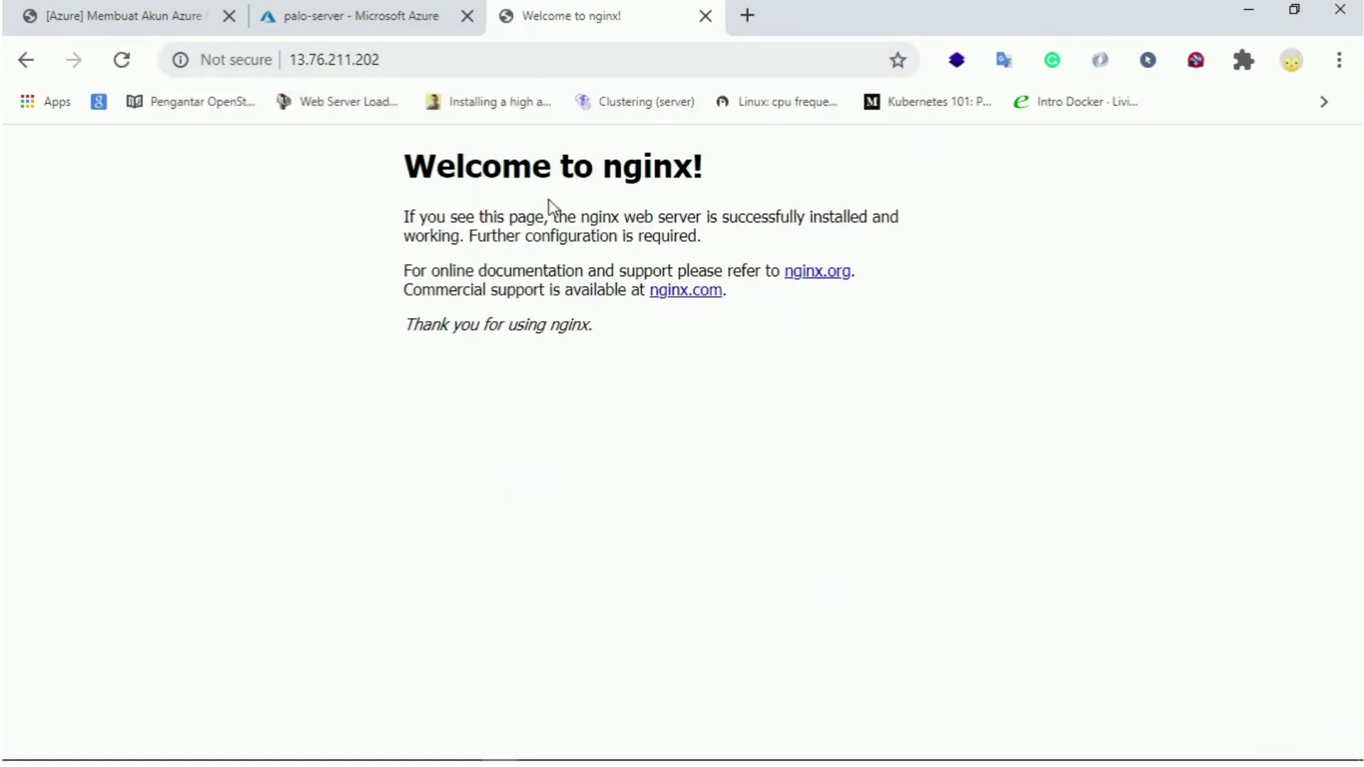
- Check the 'Welcome to nginx!' page, close its tab, and minimize Chrome
{"action": "left_click", "coordinate": [410, 6]}
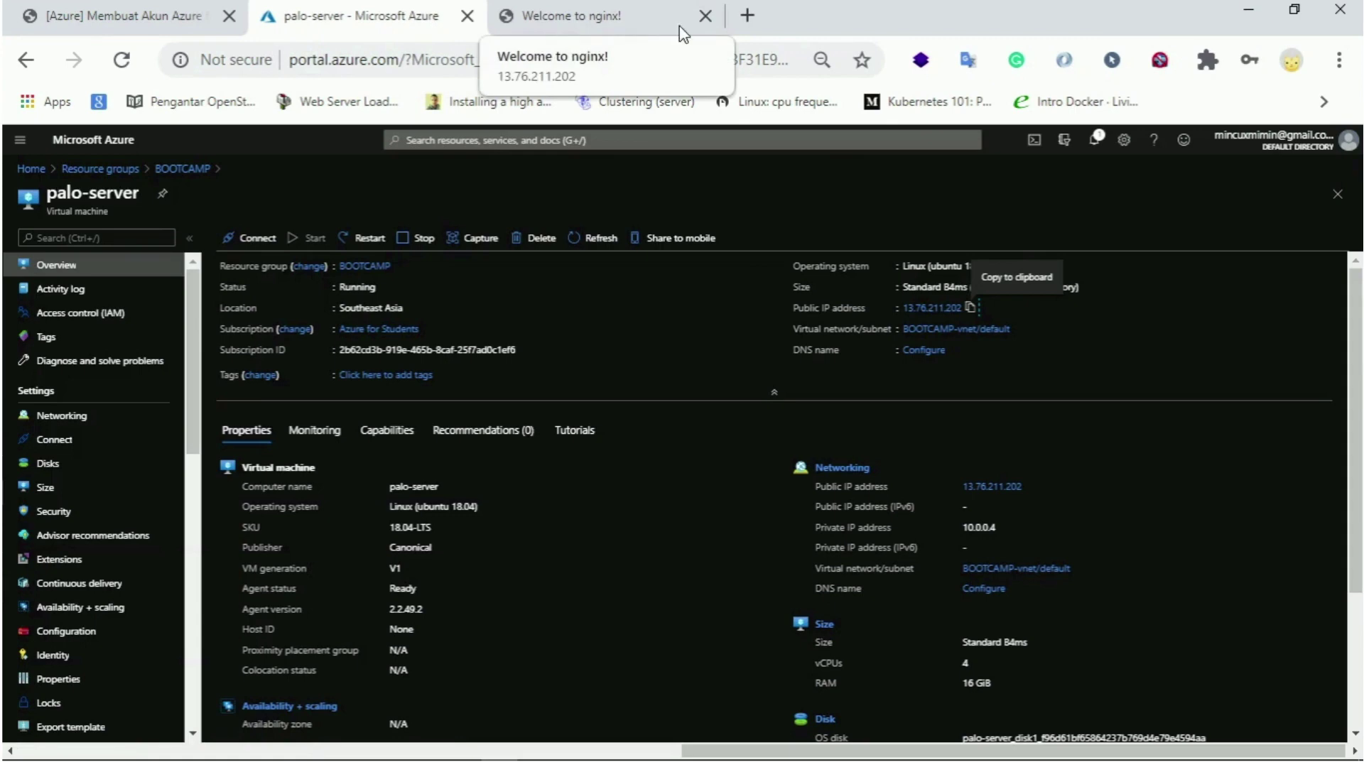
{"action": "left_click", "coordinate": [653, 10]}
{"action": "left_click", "coordinate": [426, 7]}
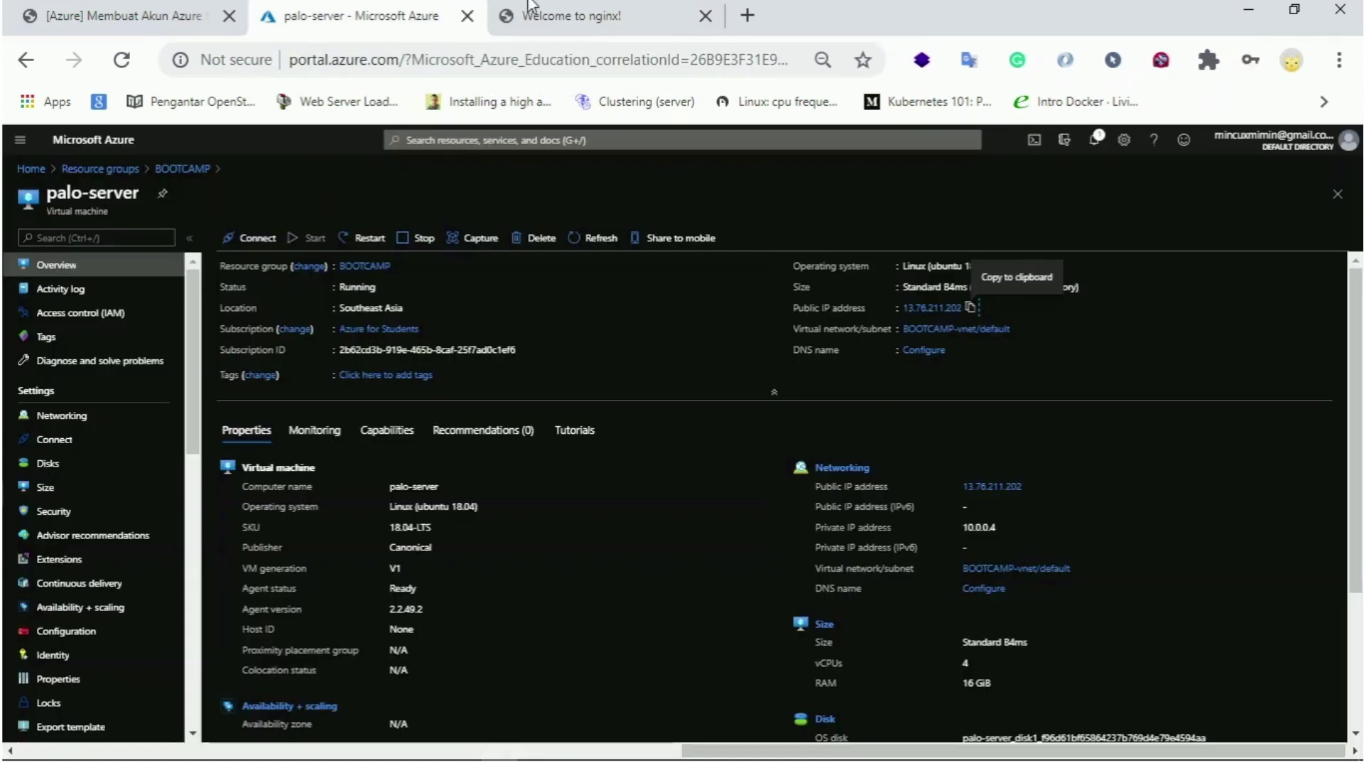
{"action": "left_click", "coordinate": [706, 15]}
{"action": "left_click", "coordinate": [1249, 8]}
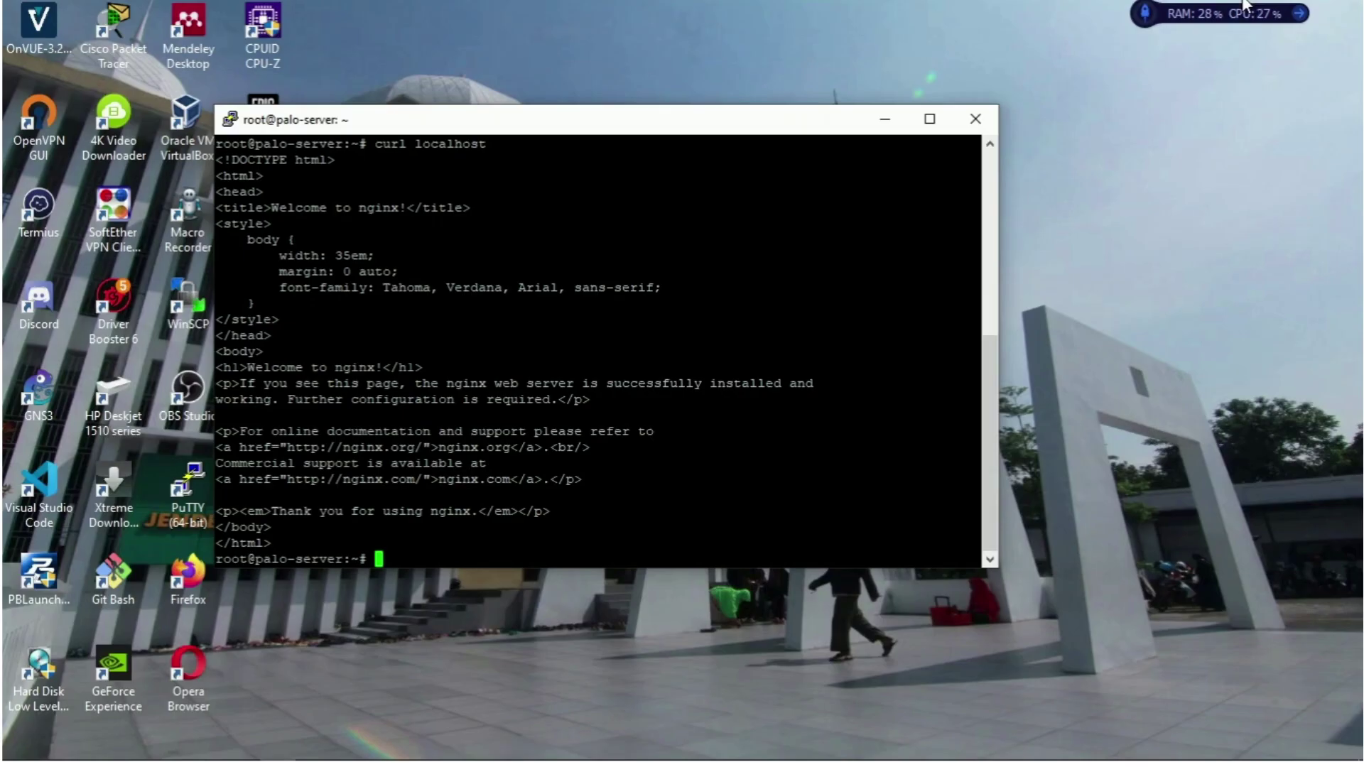
- Move the terminal aside, run clear and ls showing root's empty home folder, then bring Chrome back
{"action": "left_click_drag", "start_coordinate": [628, 130], "coordinate": [671, 119]}
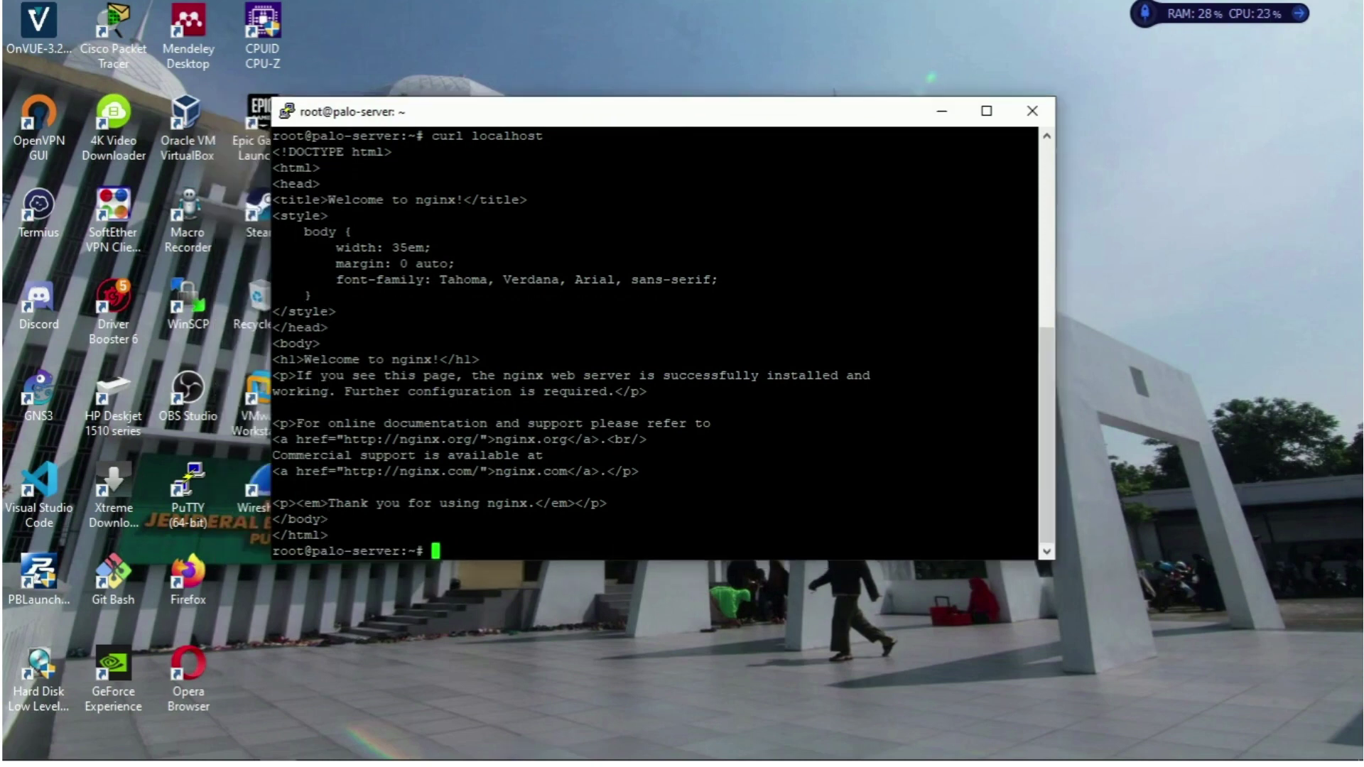
{"action": "left_click_drag", "start_coordinate": [537, 114], "coordinate": [609, 93]}
{"action": "type", "text": "c"}
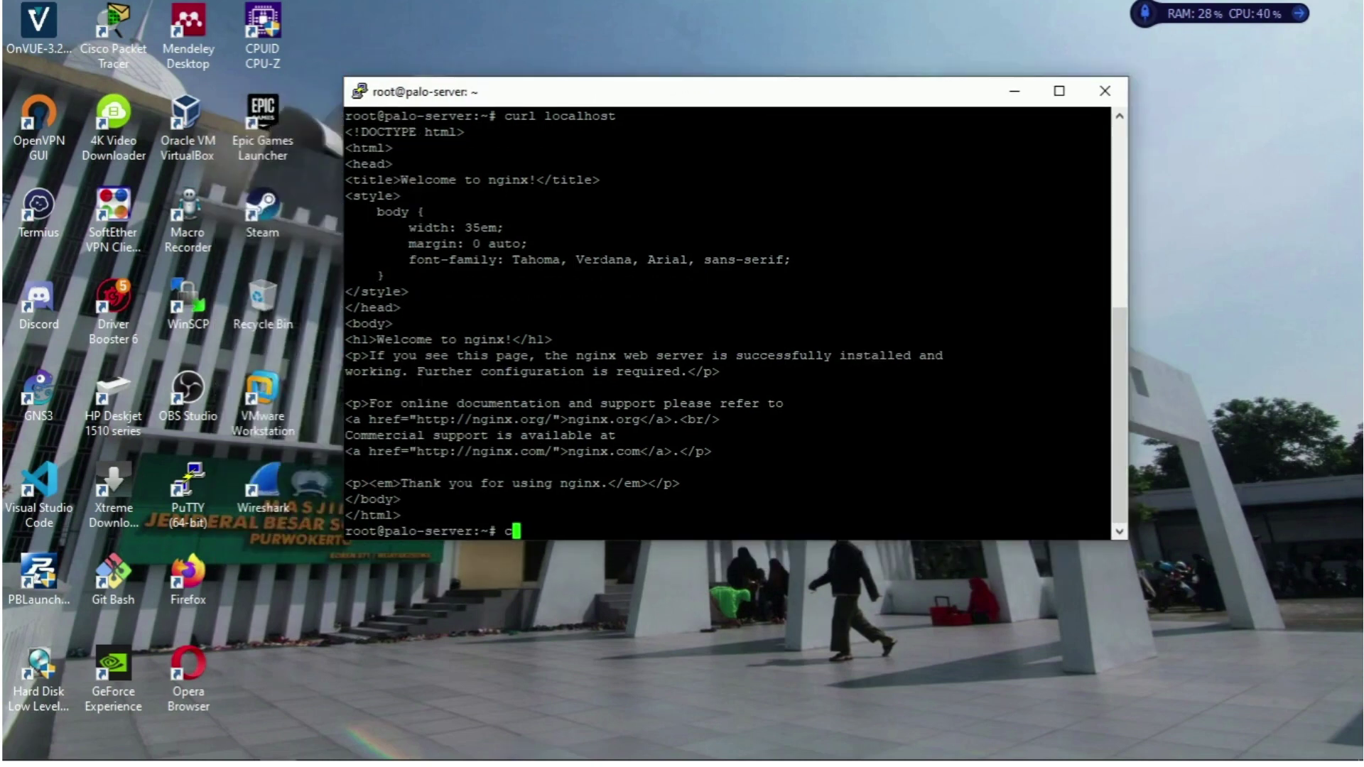
{"action": "type", "text": "lear"}
{"action": "key", "text": "Return"}
{"action": "type", "text": "ls"}
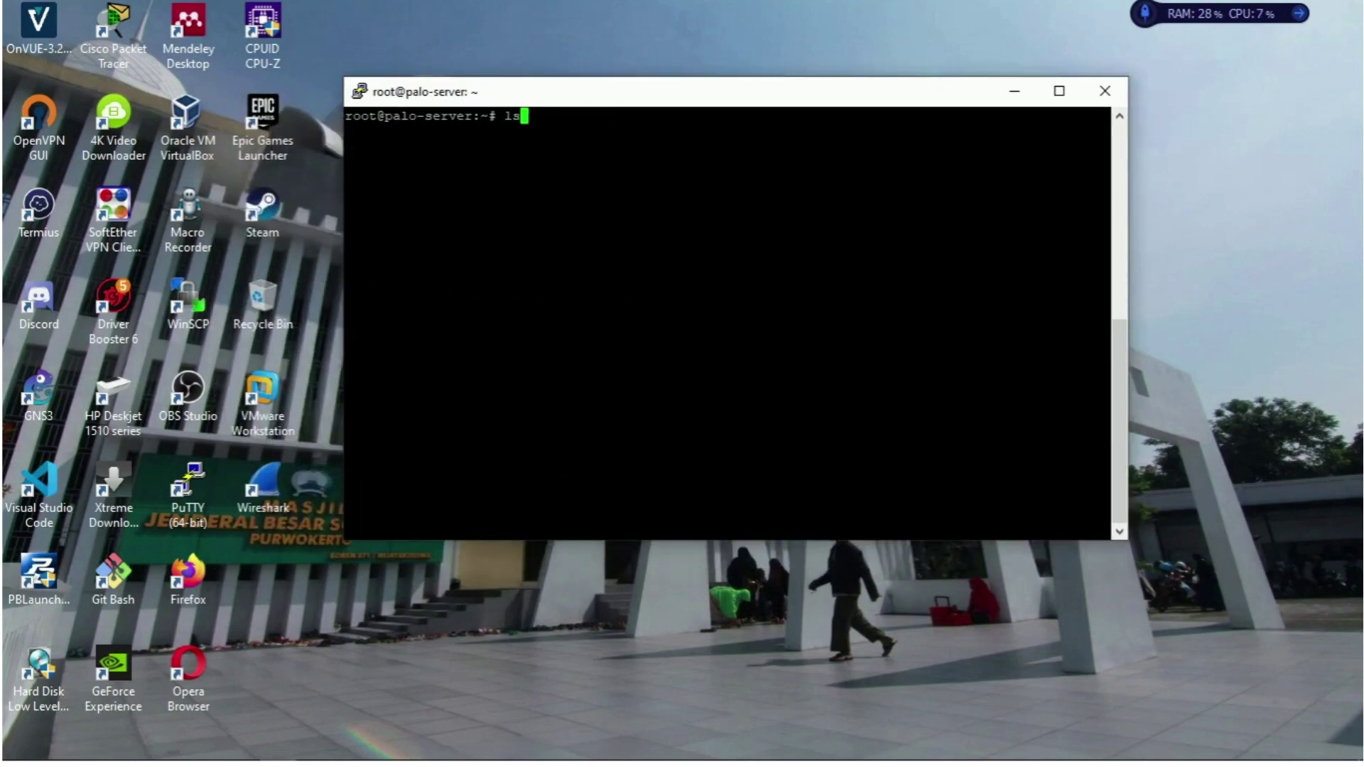
{"action": "key", "text": "Return"}
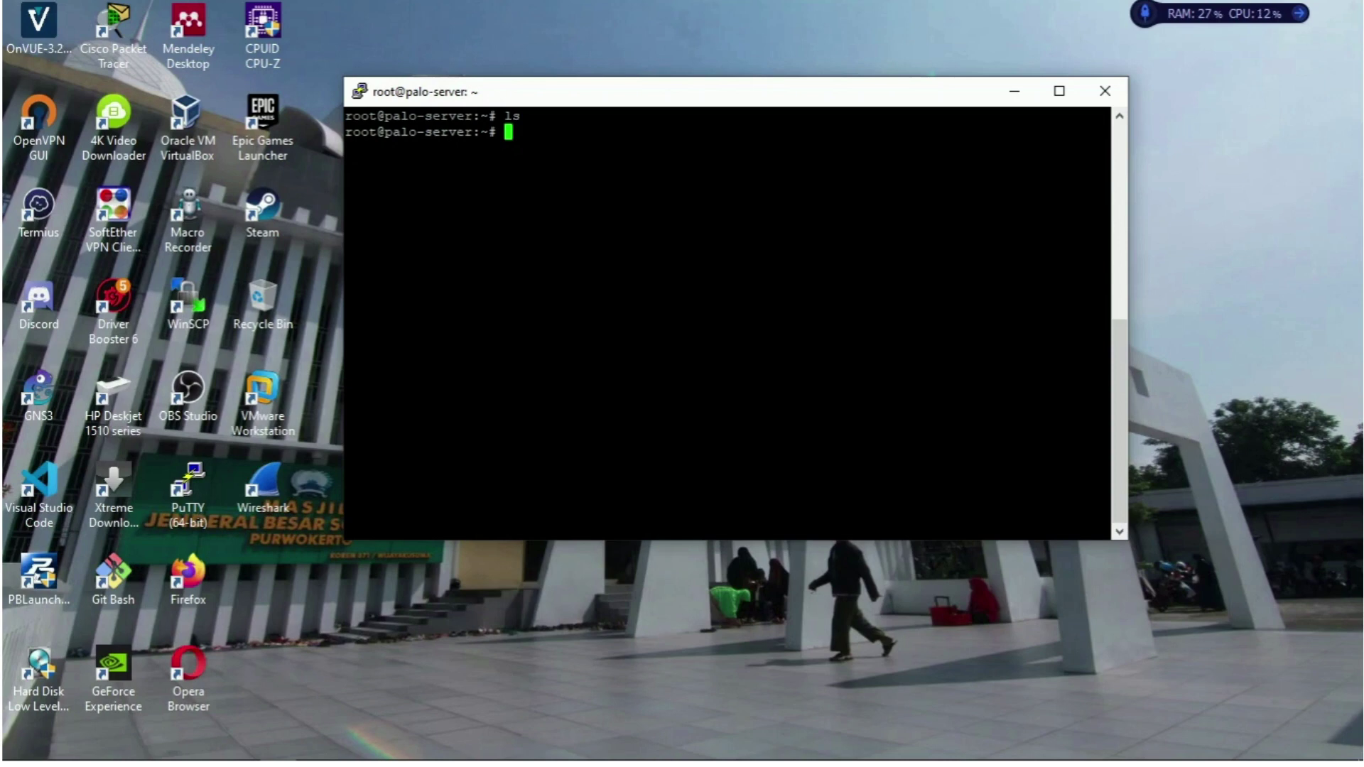
{"action": "left_click", "coordinate": [500, 746]}
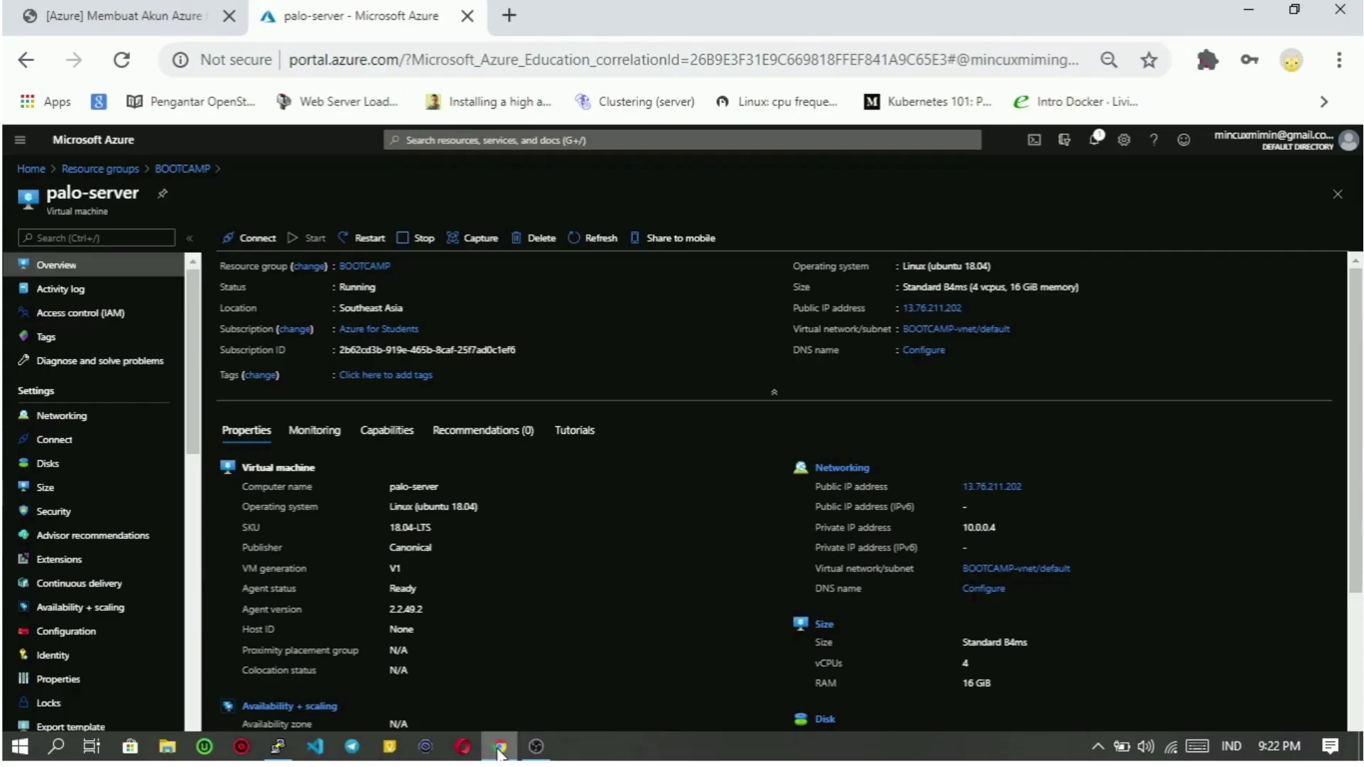
- In palo-server's Networking, add an inbound rule for port 5432 named Port_POSTGRESQL, description PSQL
{"action": "left_click", "coordinate": [151, 419]}
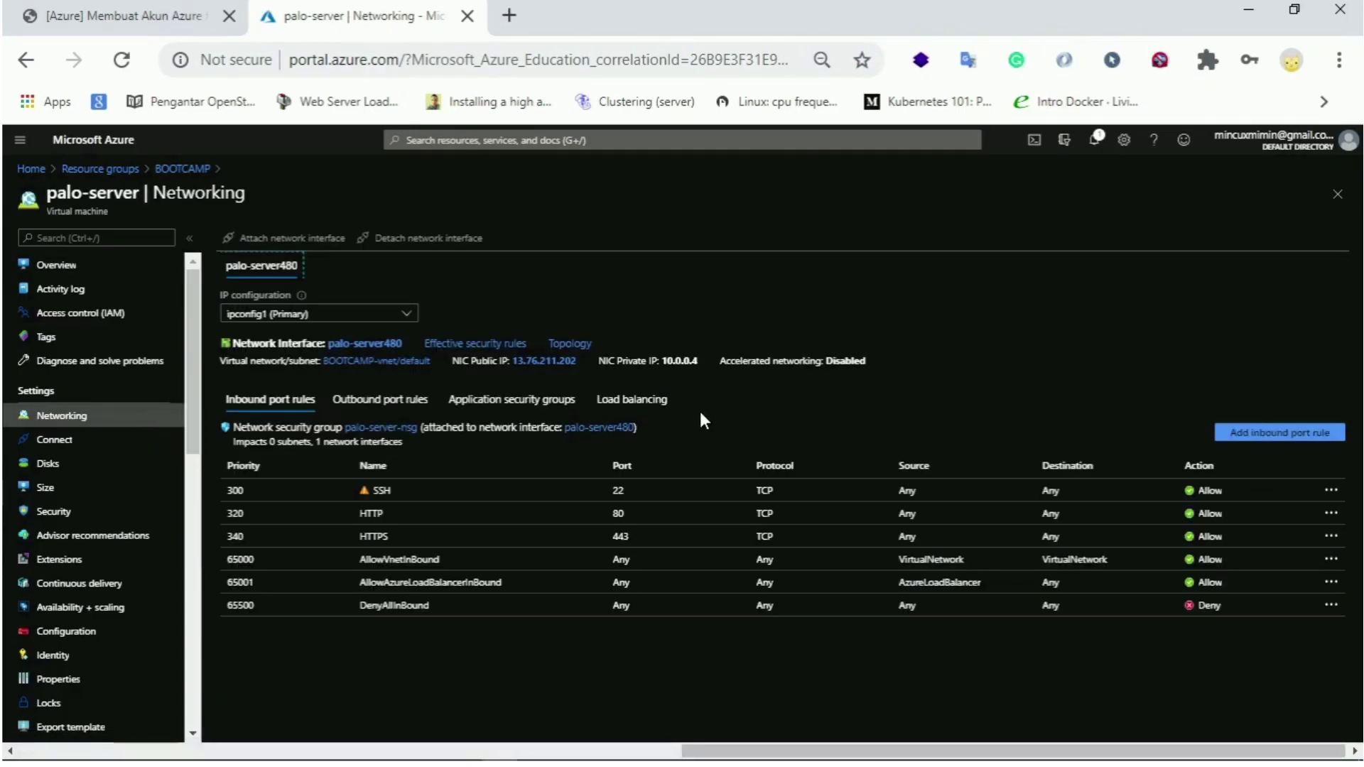
{"action": "left_click", "coordinate": [1286, 440]}
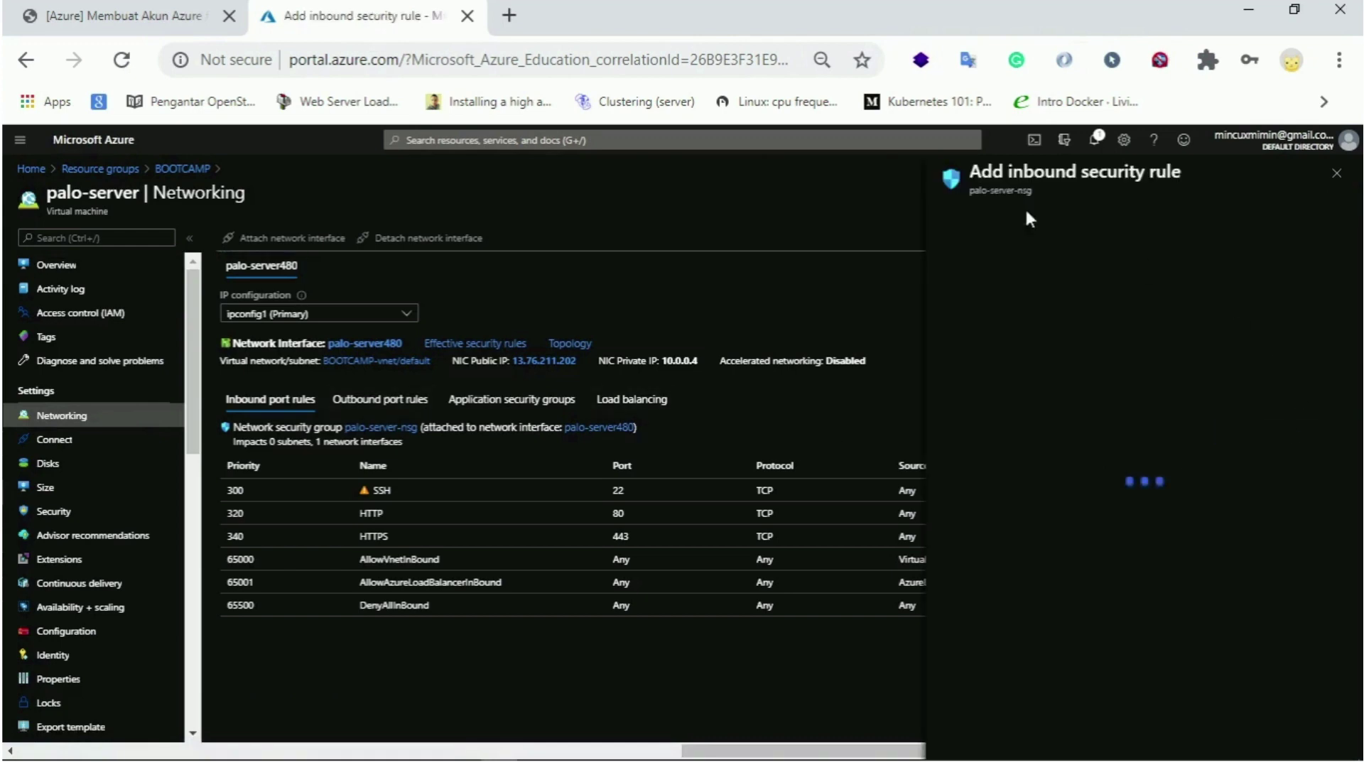
{"action": "double_click", "coordinate": [1052, 405]}
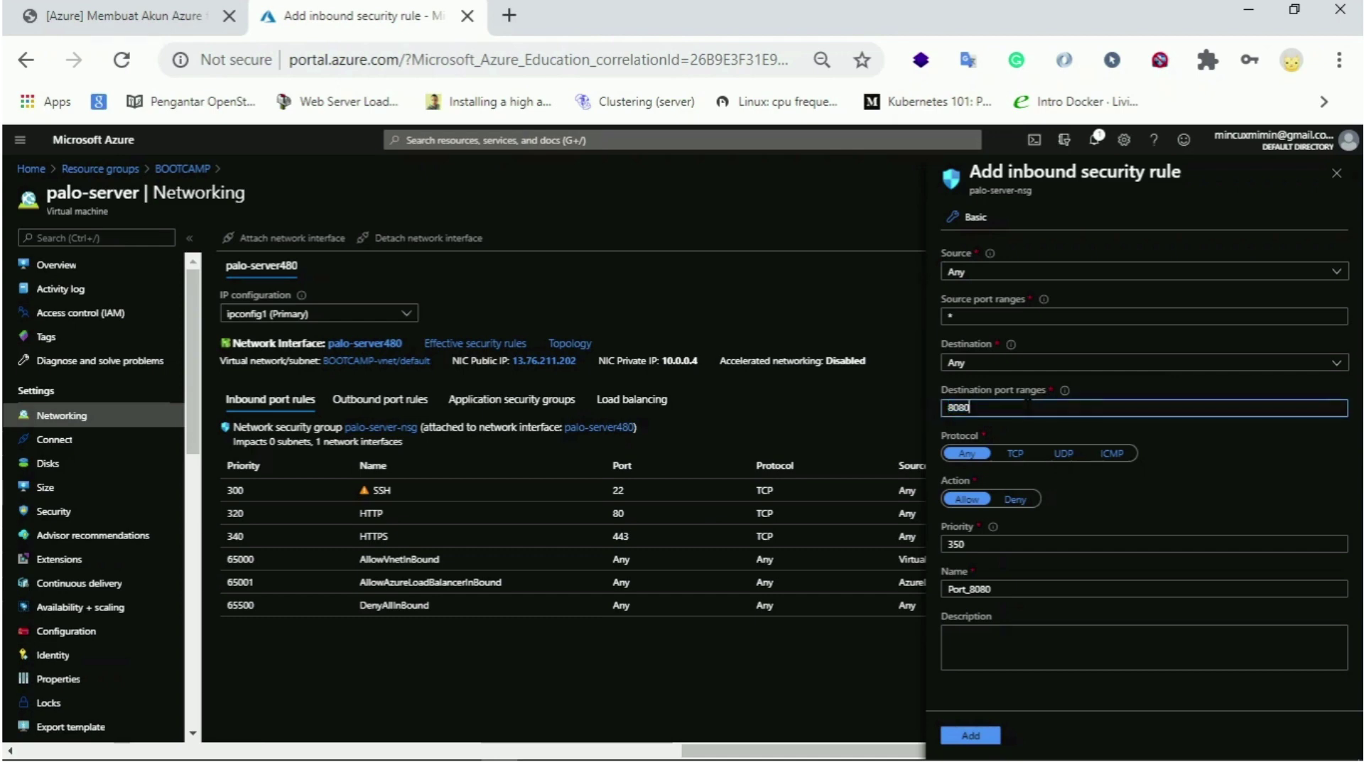
{"action": "type", "text": "5432"}
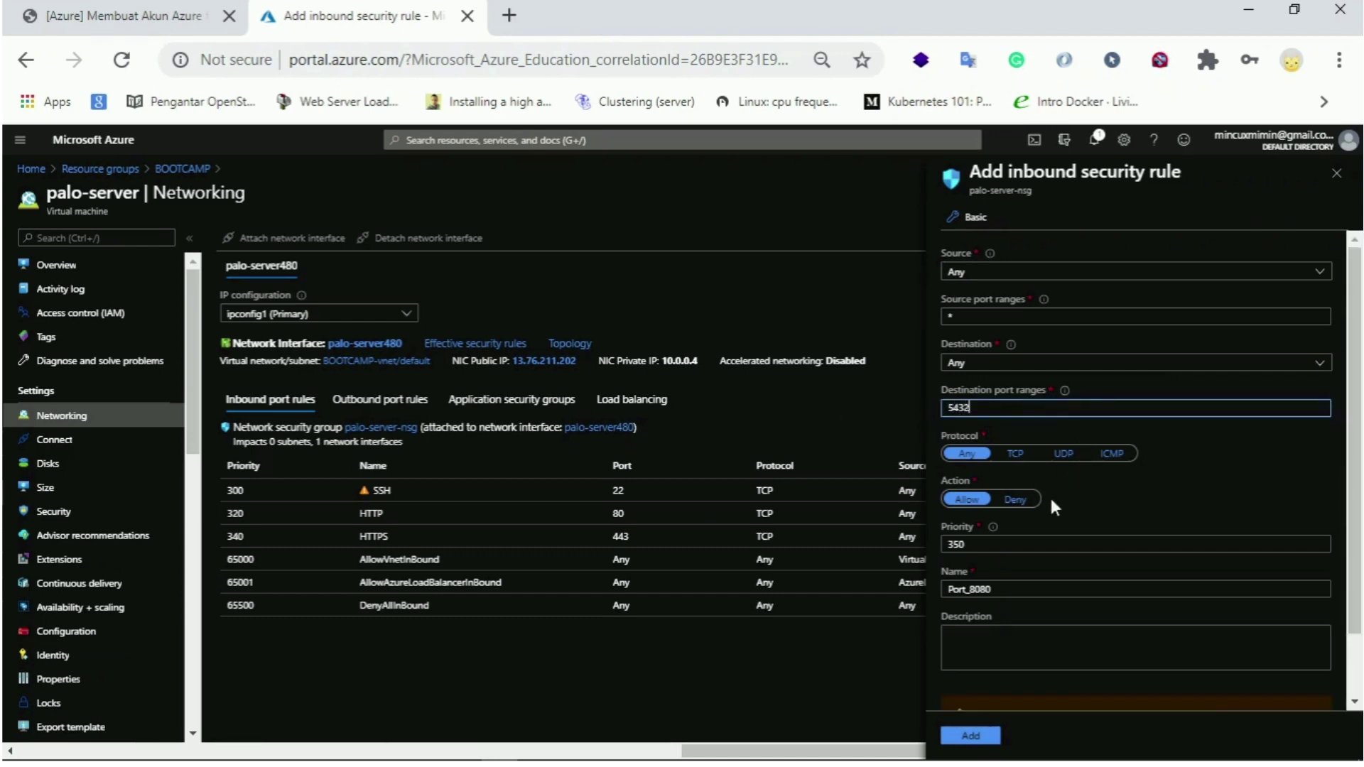
{"action": "double_click", "coordinate": [1009, 589]}
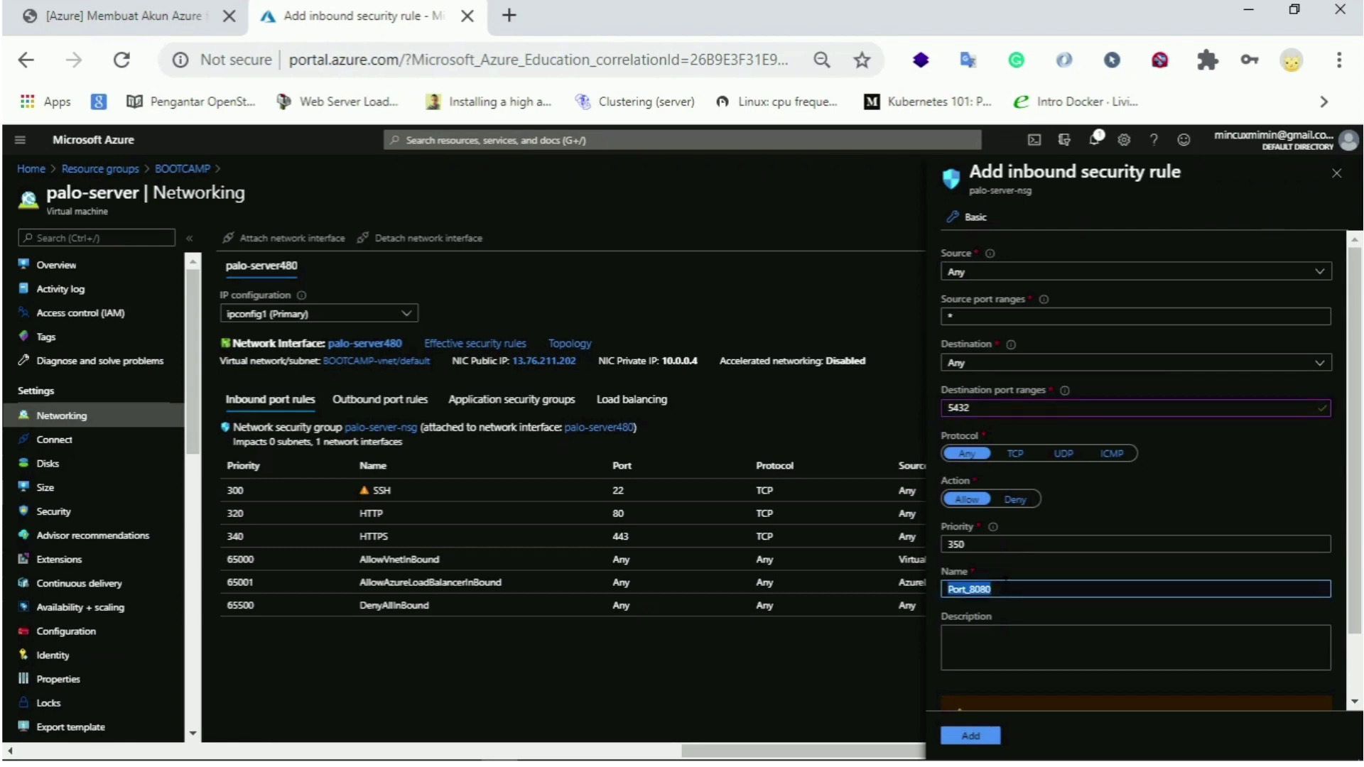
{"action": "type", "text": "Port_POSTGRESQL"}
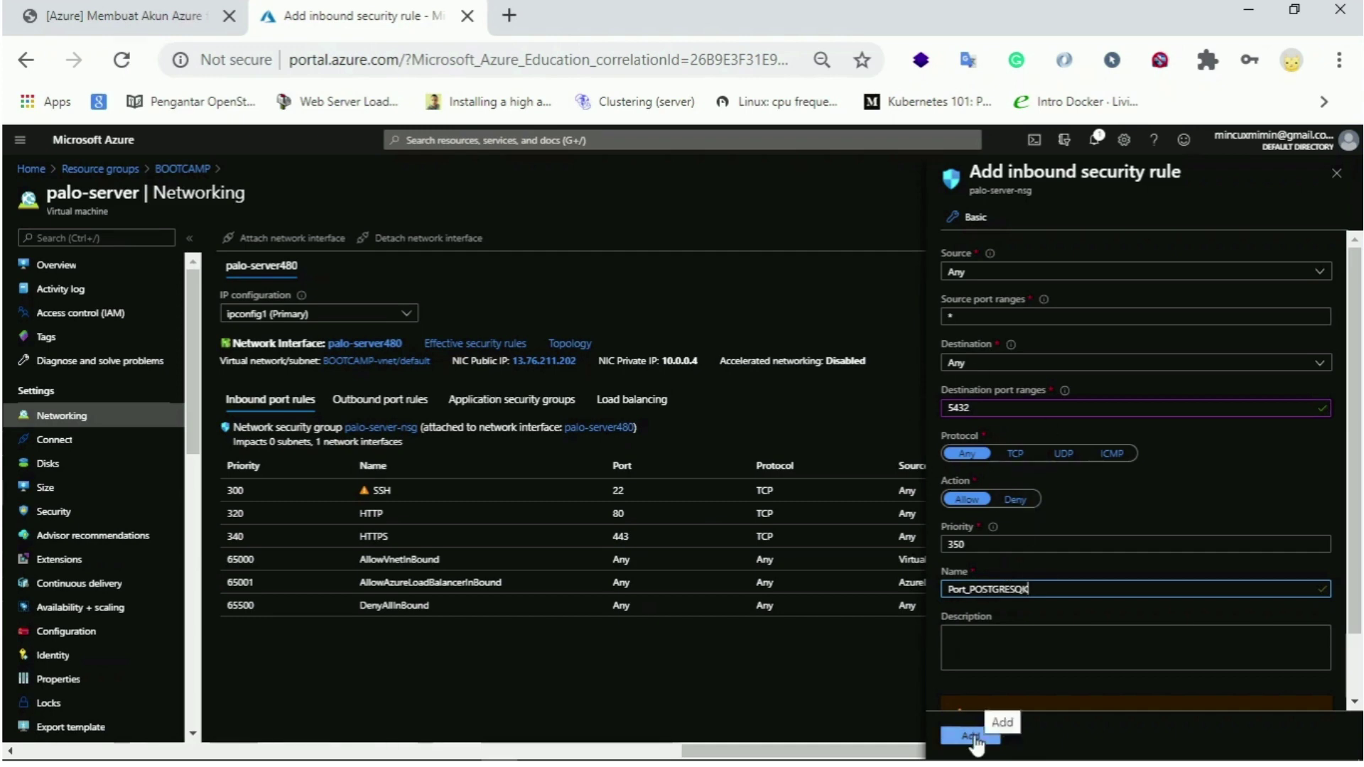
{"action": "left_click", "coordinate": [1021, 648]}
{"action": "type", "text": "PSQL"}
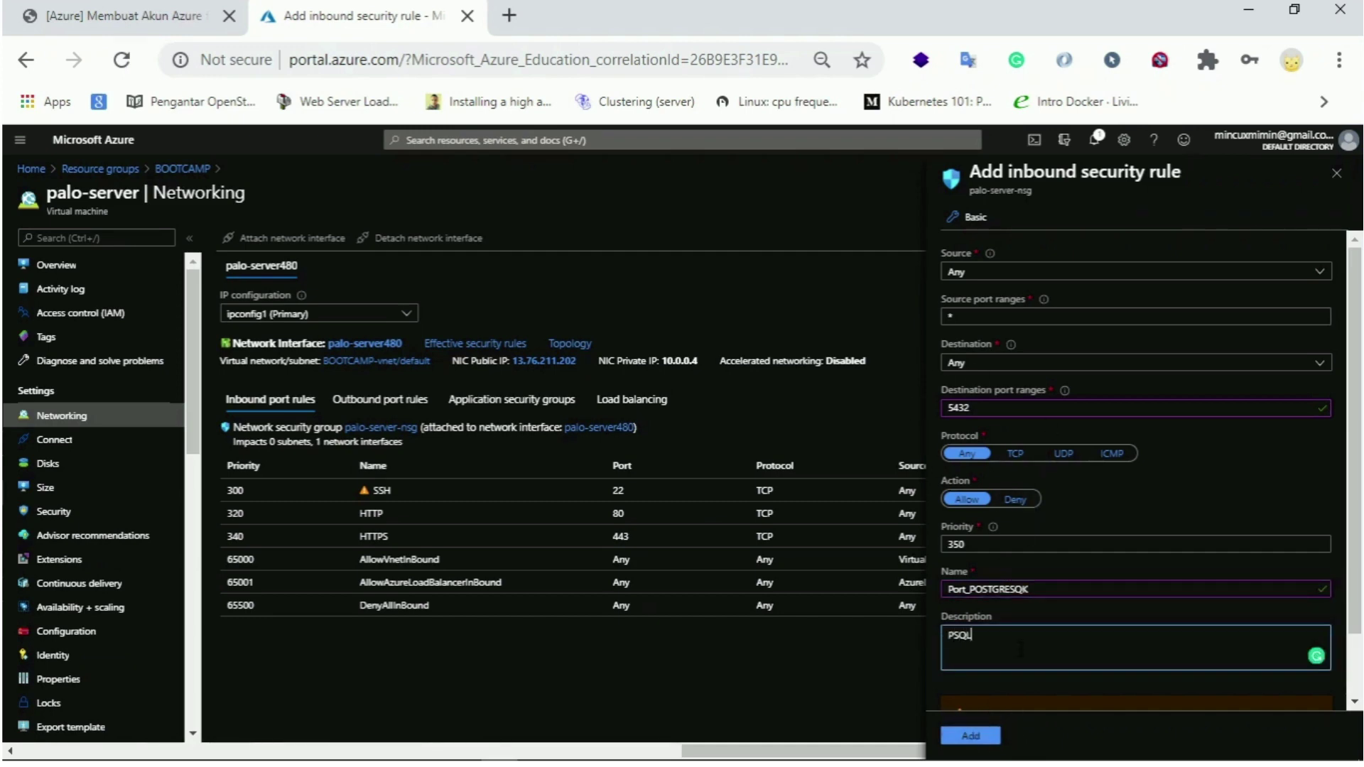
{"action": "left_click", "coordinate": [971, 735]}
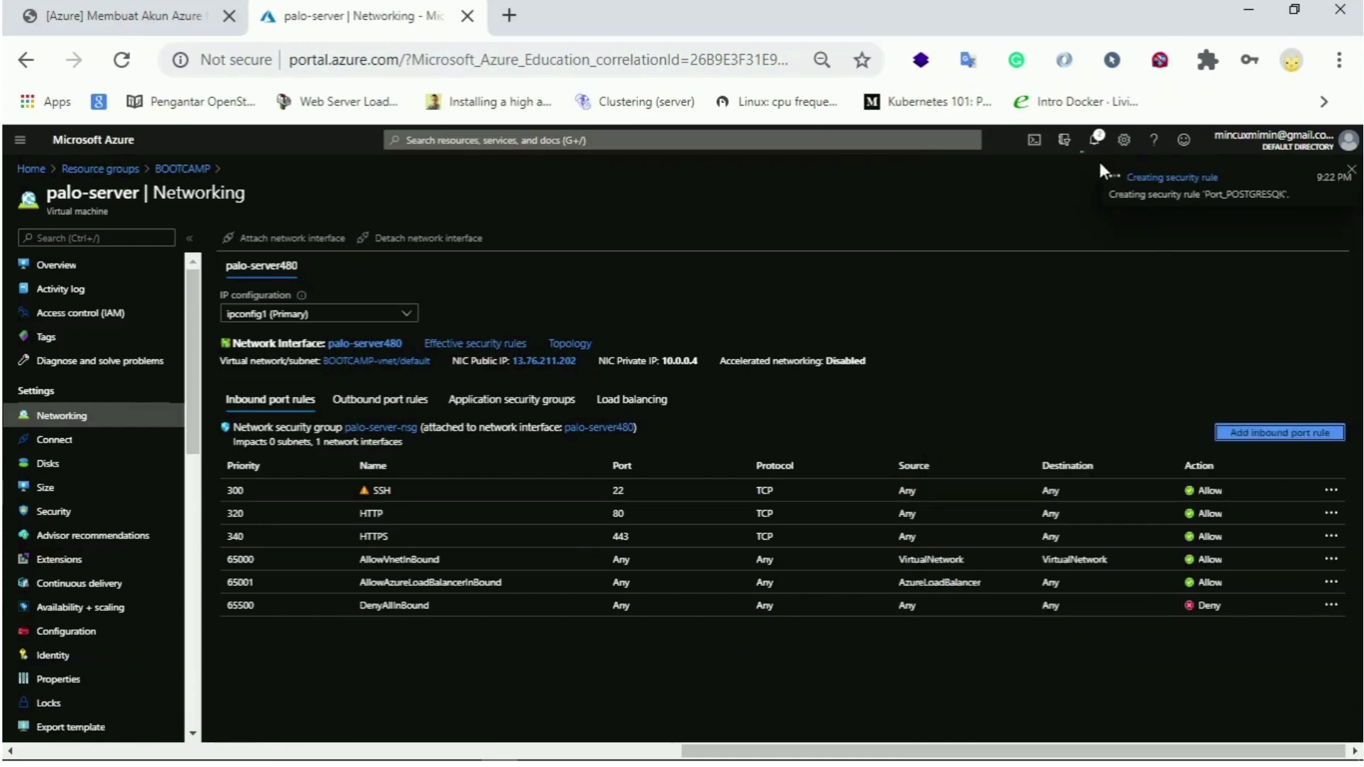
- Confirm the rule creation in notifications and return to the virtual machine overview
{"action": "left_click", "coordinate": [1095, 140]}
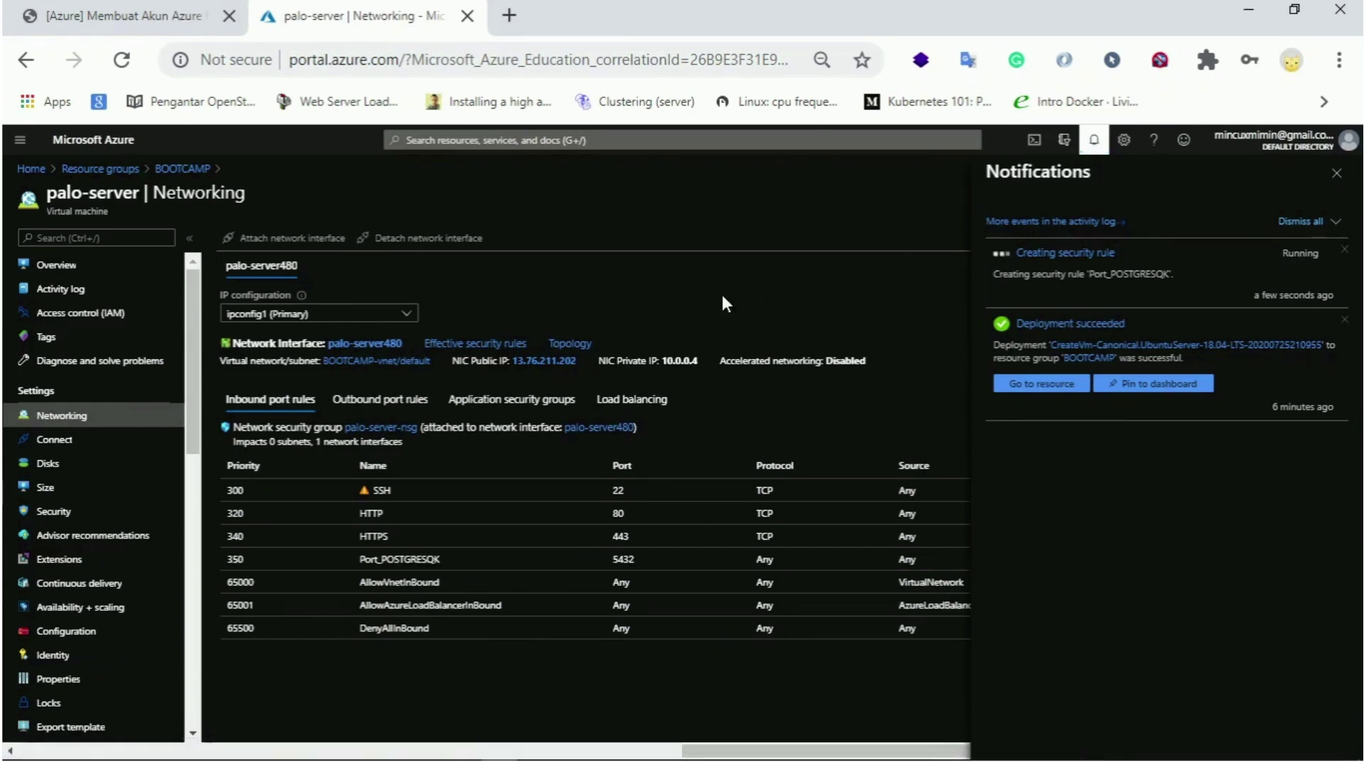
{"action": "left_click", "coordinate": [1095, 140]}
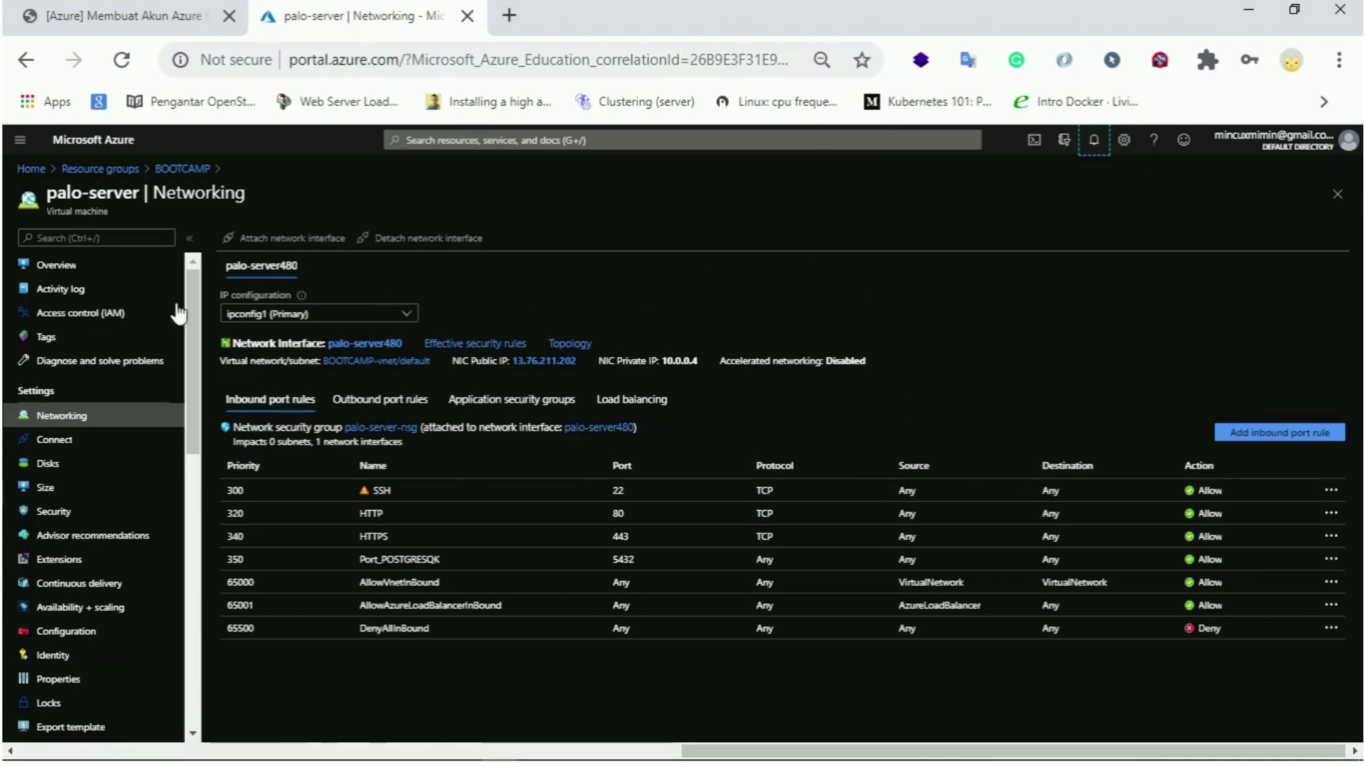
{"action": "left_click", "coordinate": [122, 272]}
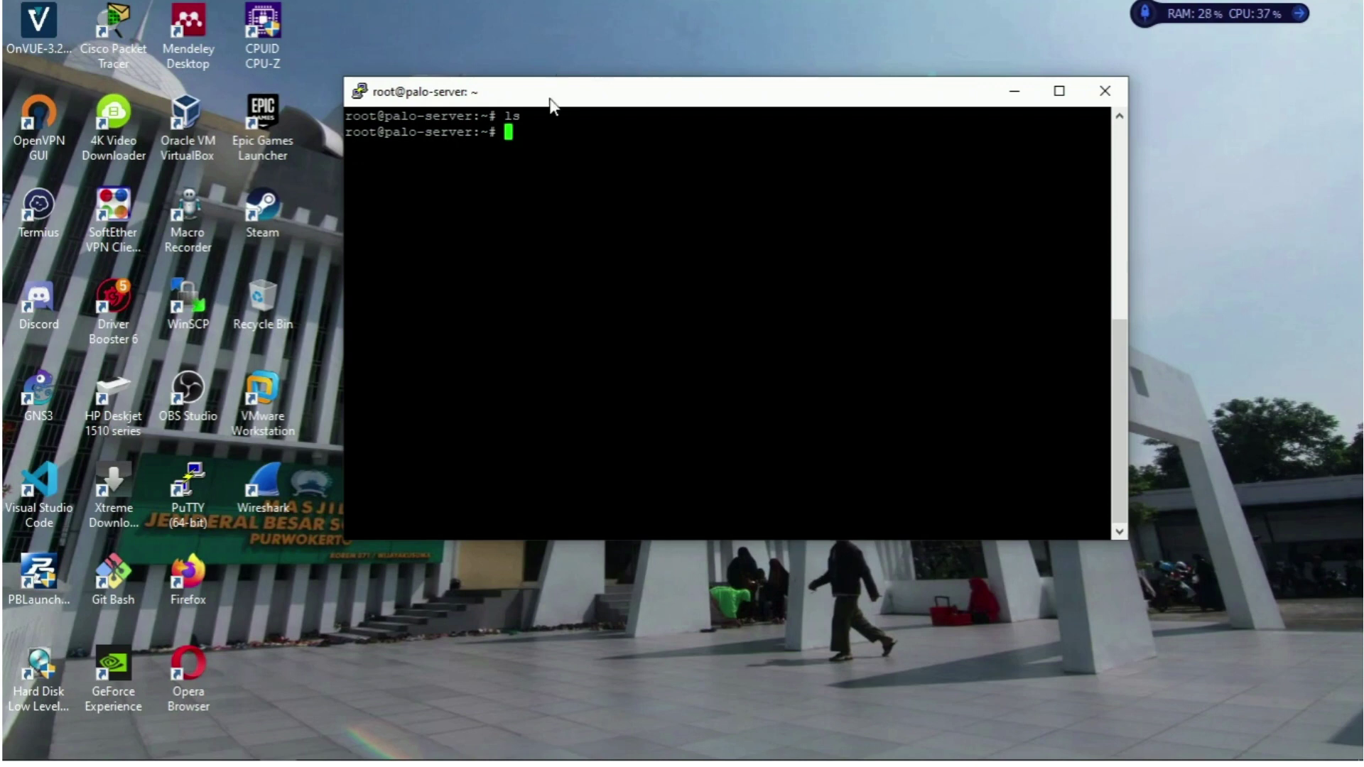
- Wipe the PuTTY terminal with clear, then close the palo-server session and confirm OK
{"action": "left_click_drag", "start_coordinate": [587, 100], "coordinate": [655, 95]}
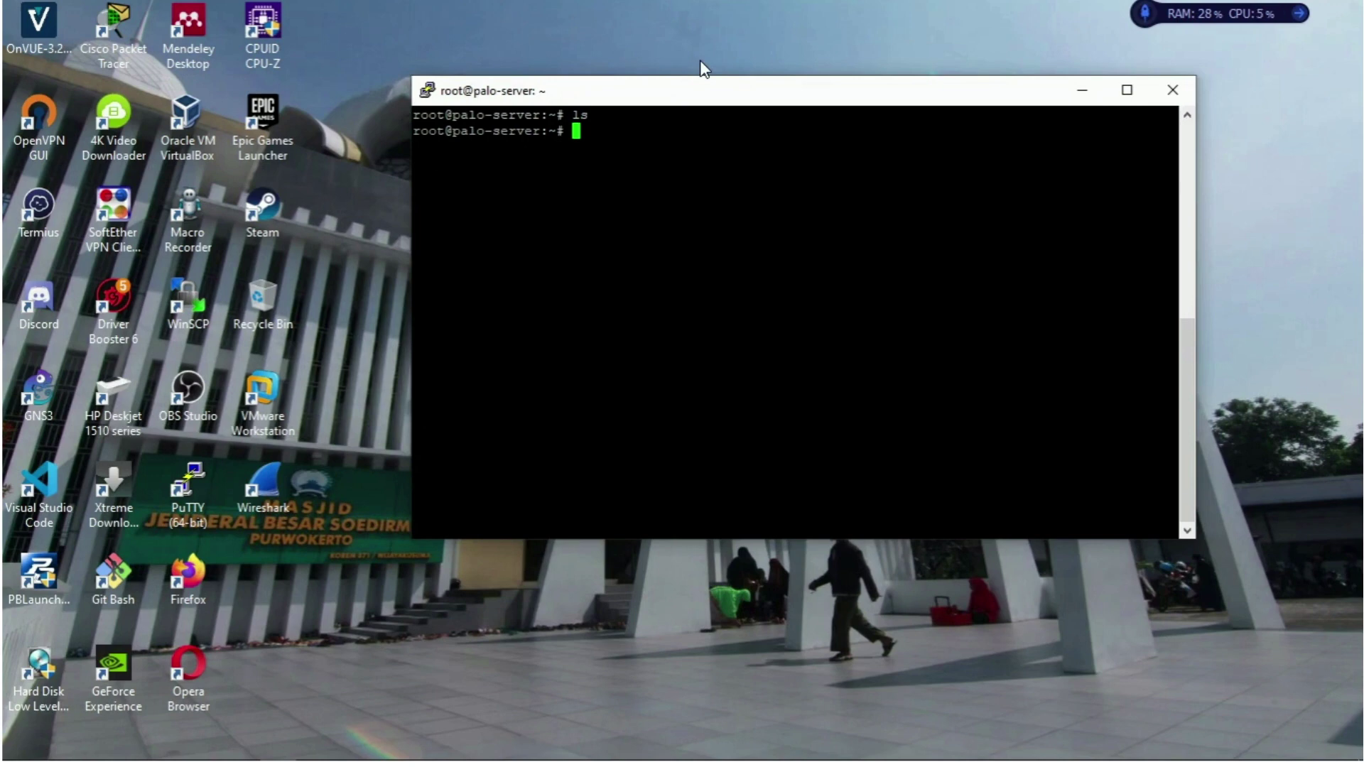
{"action": "key", "text": "Return"}
{"action": "key", "text": "Return"}
{"action": "key", "text": "Return"}
{"action": "type", "text": "clear"}
{"action": "key", "text": "Return"}
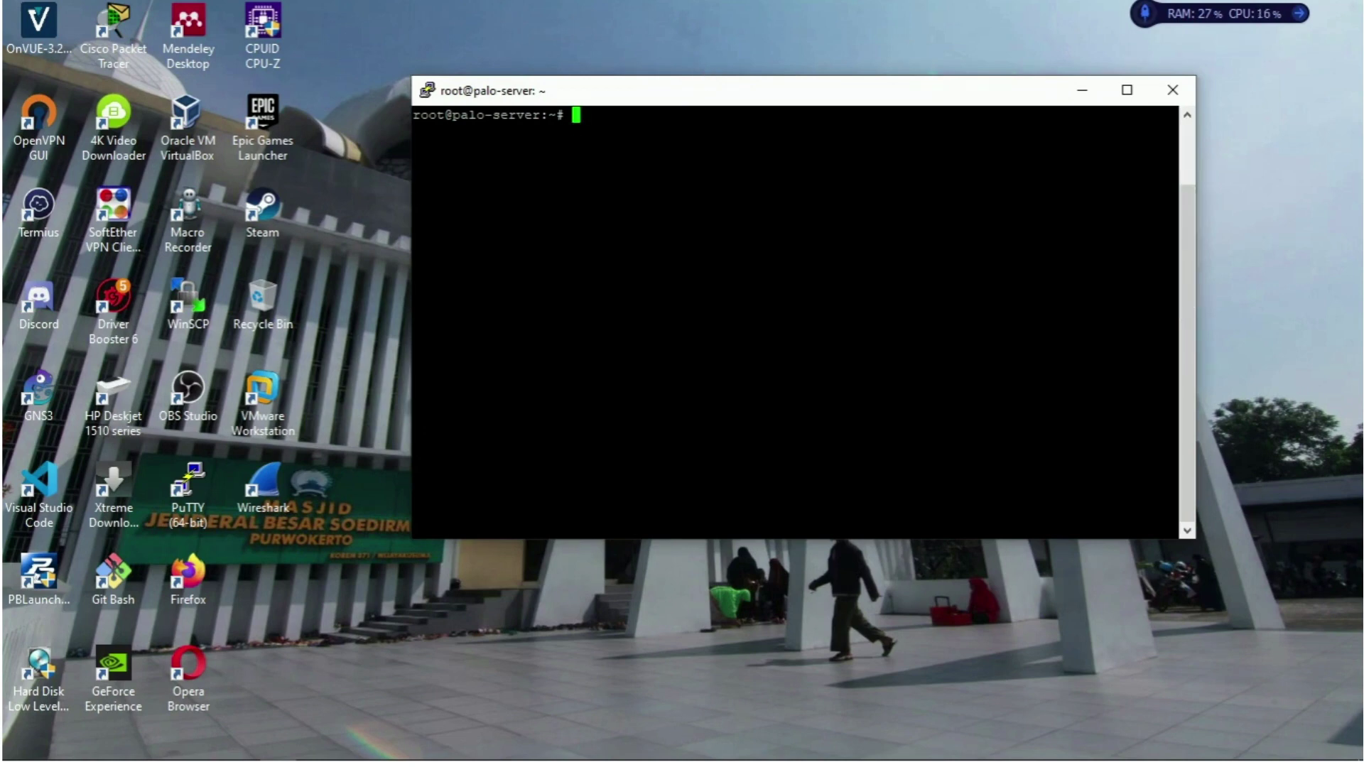
{"action": "left_click", "coordinate": [1169, 94]}
{"action": "left_click", "coordinate": [698, 459]}
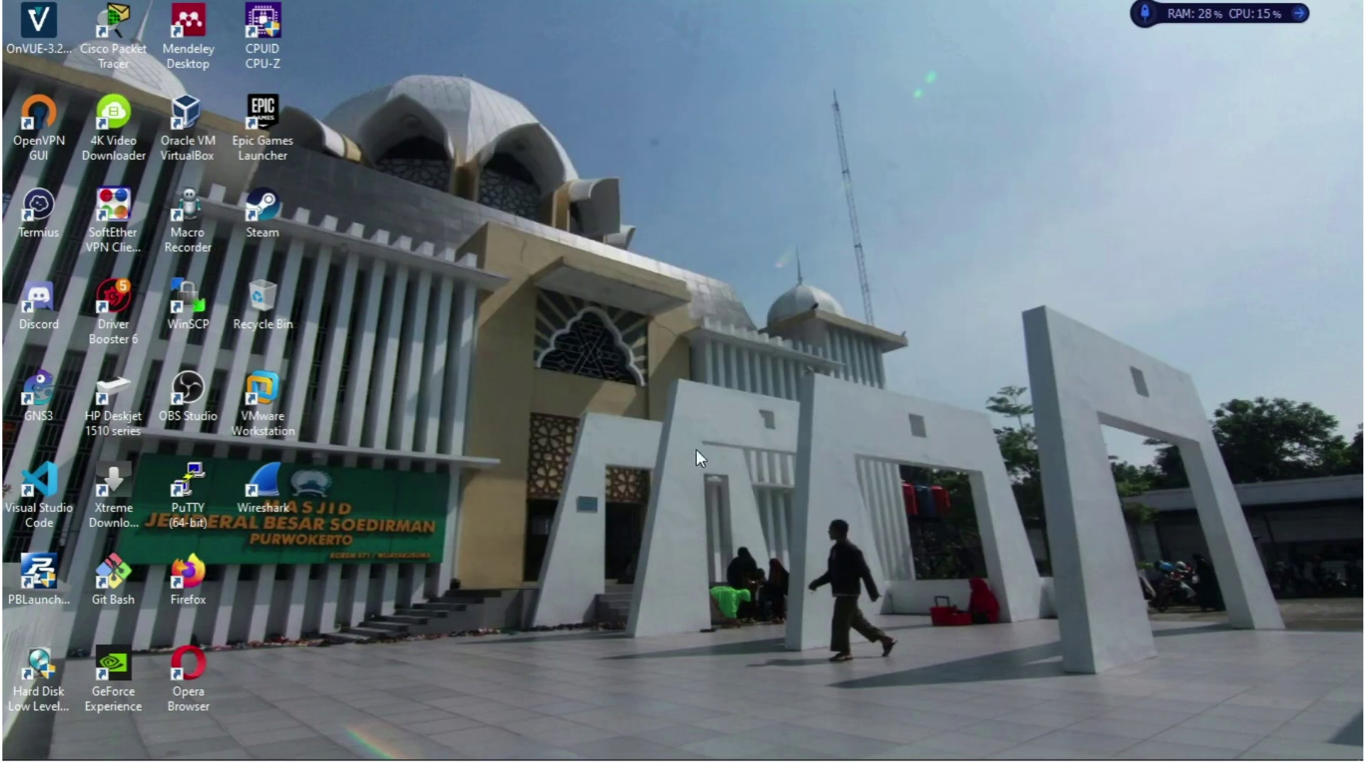
- Launch cmd from the Run box and run ssh -h to list the ssh usage options
{"action": "key", "text": "super+r"}
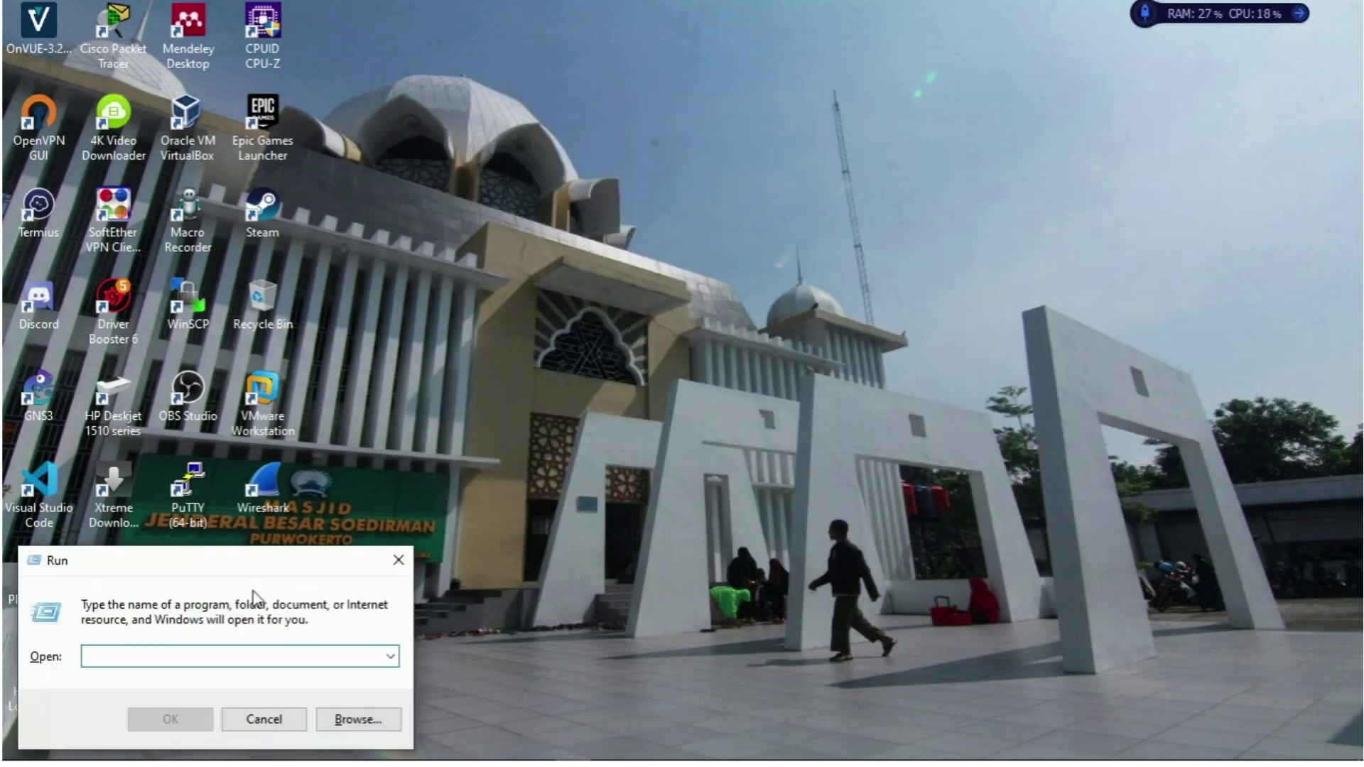
{"action": "type", "text": "cmd"}
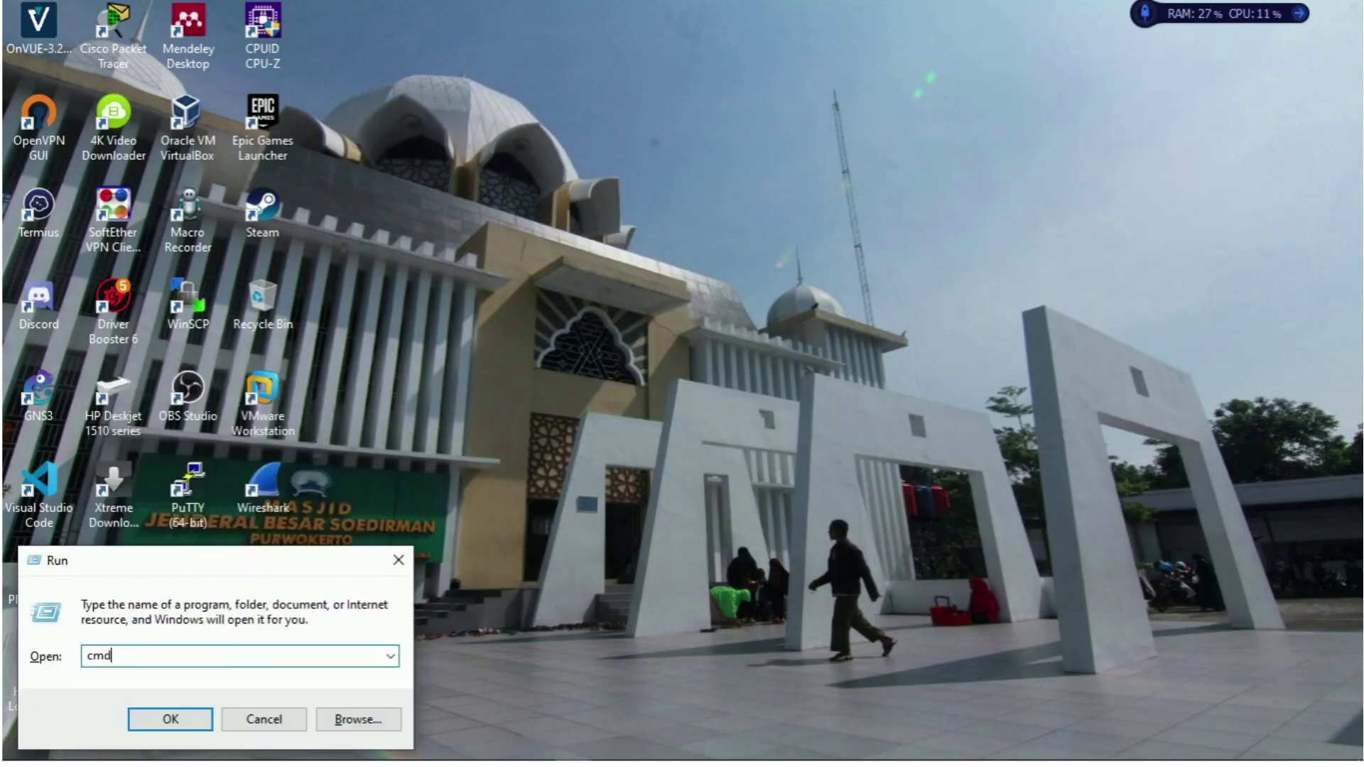
{"action": "key", "text": "Return"}
{"action": "type", "text": "ssh"}
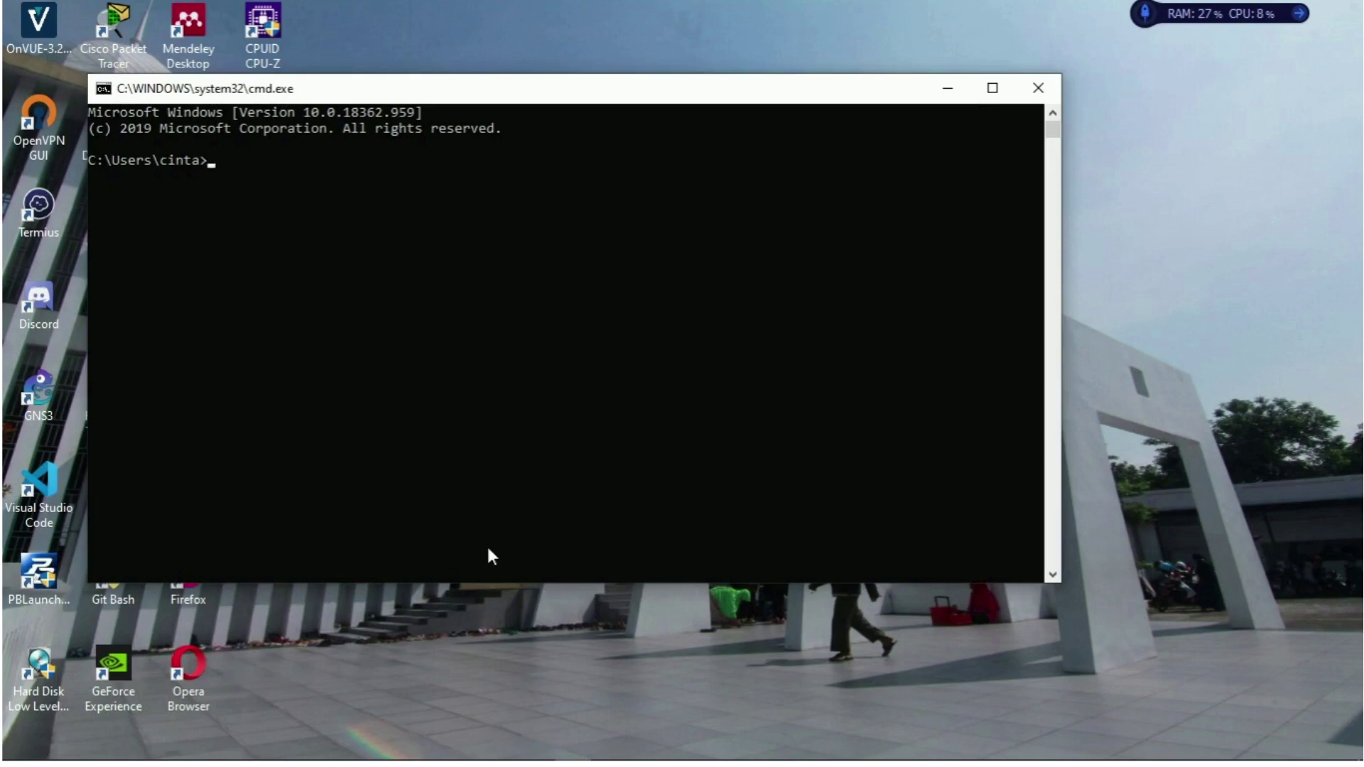
{"action": "type", "text": " -h"}
{"action": "key", "text": "Return"}
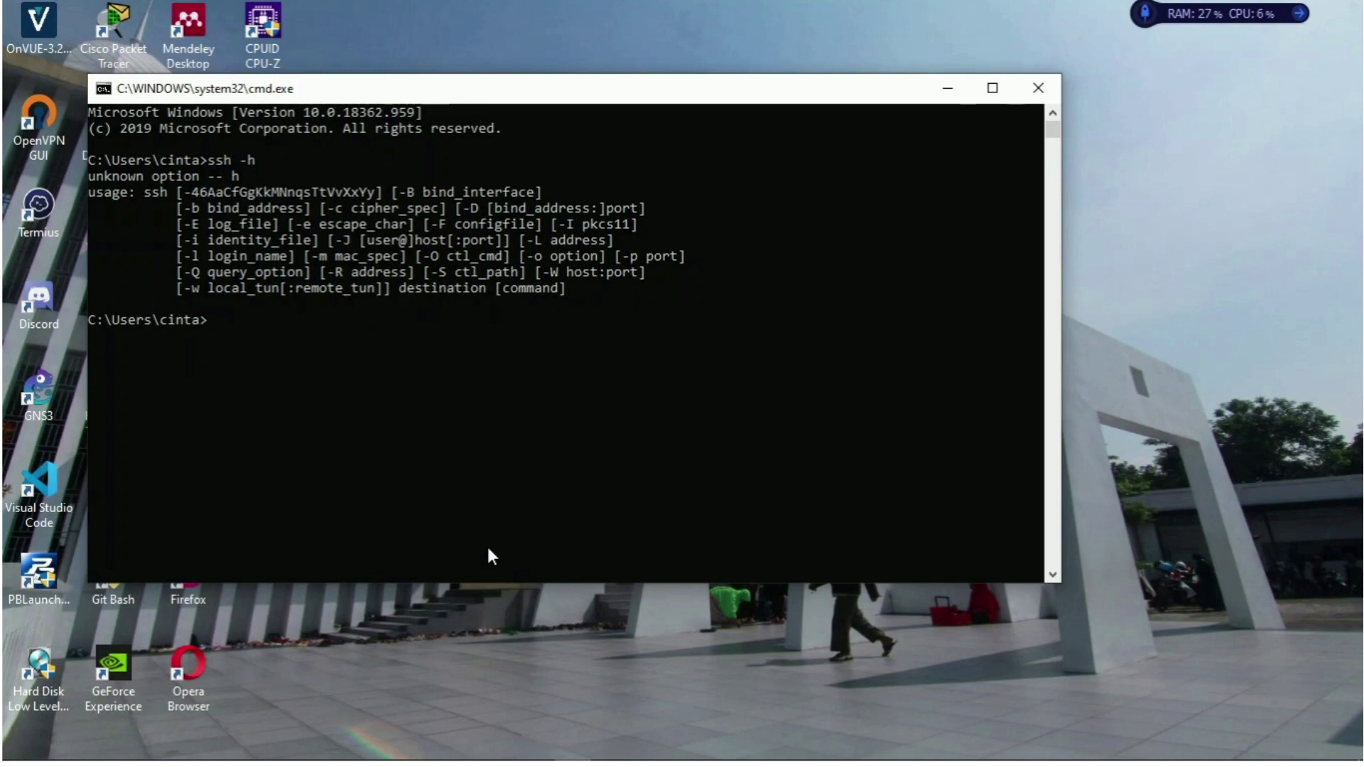
- SSH into the VM at 13.76.211.202 as the VM user, accepting the host key and entering the password
{"action": "left_click_drag", "start_coordinate": [379, 88], "coordinate": [479, 83]}
{"action": "left_click", "coordinate": [541, 250]}
{"action": "type", "text": "ssh"}
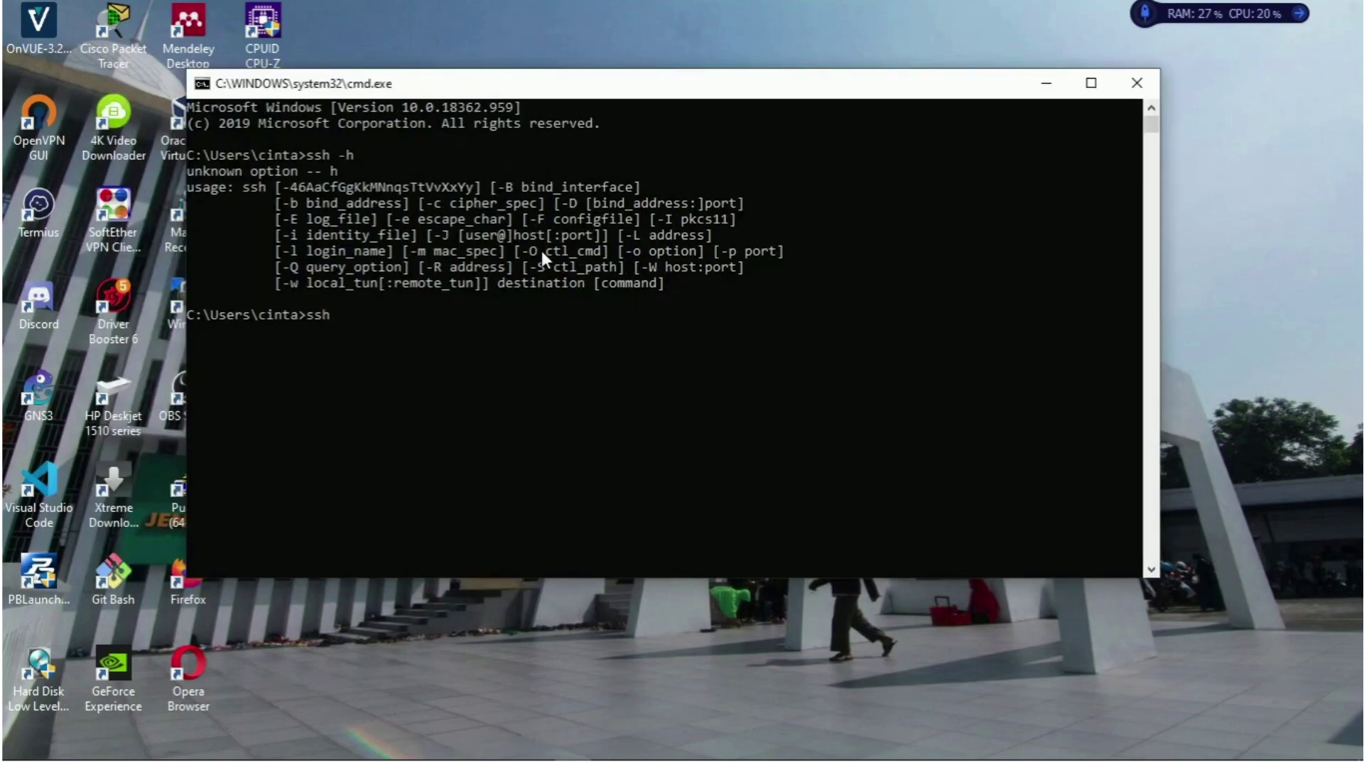
{"action": "type", "text": "13.76.211.202"}
{"action": "key", "text": "Left"}
{"action": "key", "text": "Left"}
{"action": "key", "text": "Left"}
{"action": "key", "text": "Left"}
{"action": "key", "text": "Left"}
{"action": "key", "text": "Left"}
{"action": "key", "text": "Left"}
{"action": "key", "text": "Left"}
{"action": "key", "text": "Left"}
{"action": "key", "text": "Left"}
{"action": "key", "text": "Left"}
{"action": "type", "text": "palo@"}
{"action": "key", "text": "Return"}
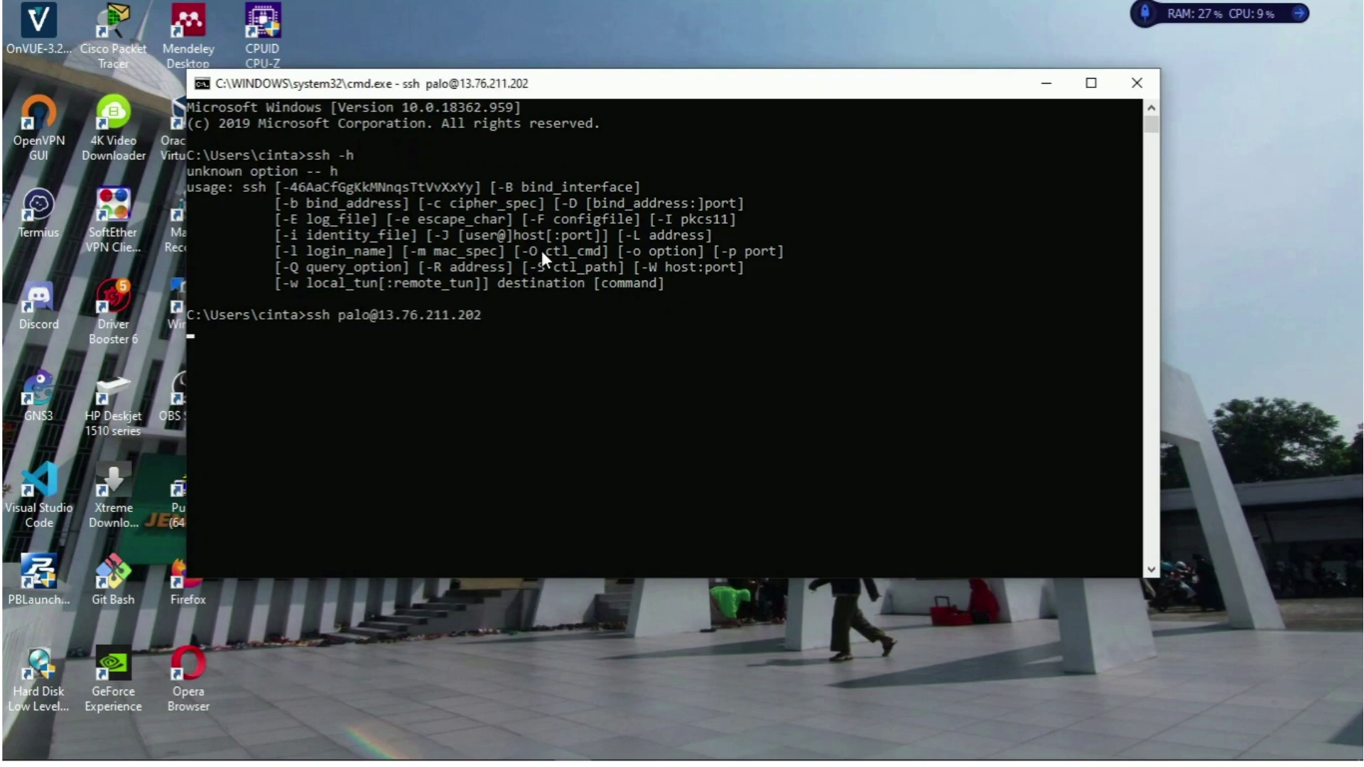
{"action": "type", "text": "yes"}
{"action": "key", "text": "Return"}
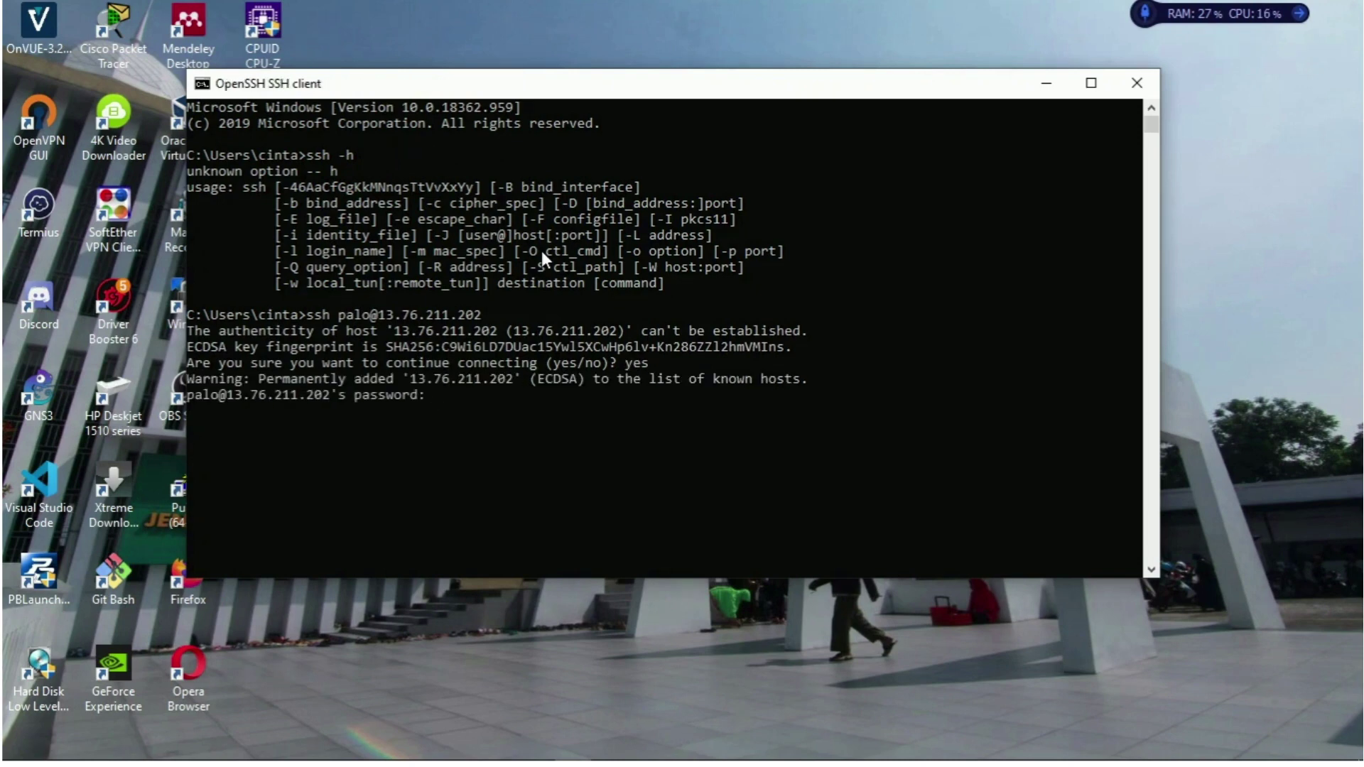
{"action": "key", "text": "Return"}
{"action": "key", "text": "Return"}
{"action": "key", "text": "Return"}
{"action": "key", "text": "Return"}
{"action": "key", "text": "Return"}
- Run cat /etc/os-release to confirm Ubuntu 18.04.4 LTS, then exit the SSH session
{"action": "key", "text": "Return"}
{"action": "key", "text": "Return"}
{"action": "key", "text": "Return"}
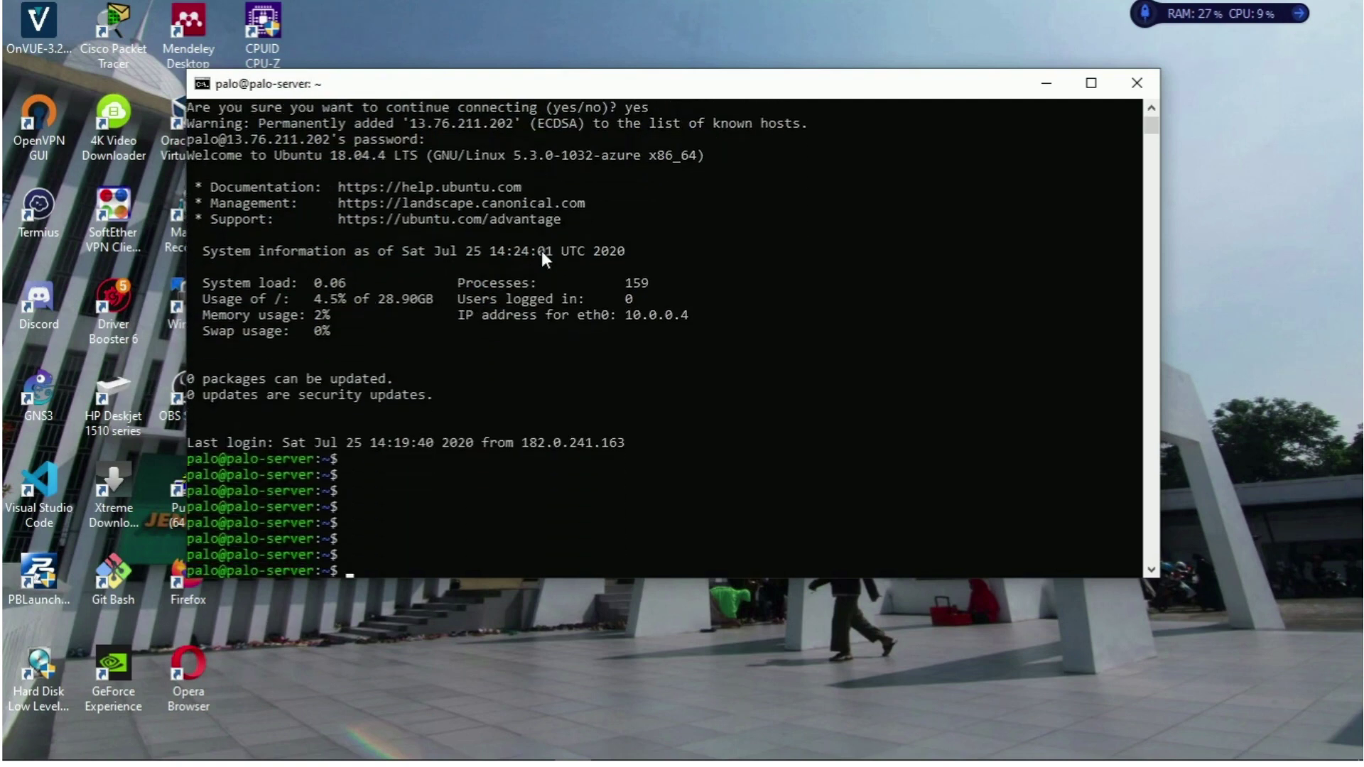
{"action": "type", "text": "cat /etc/os-release"}
{"action": "key", "text": "Return"}
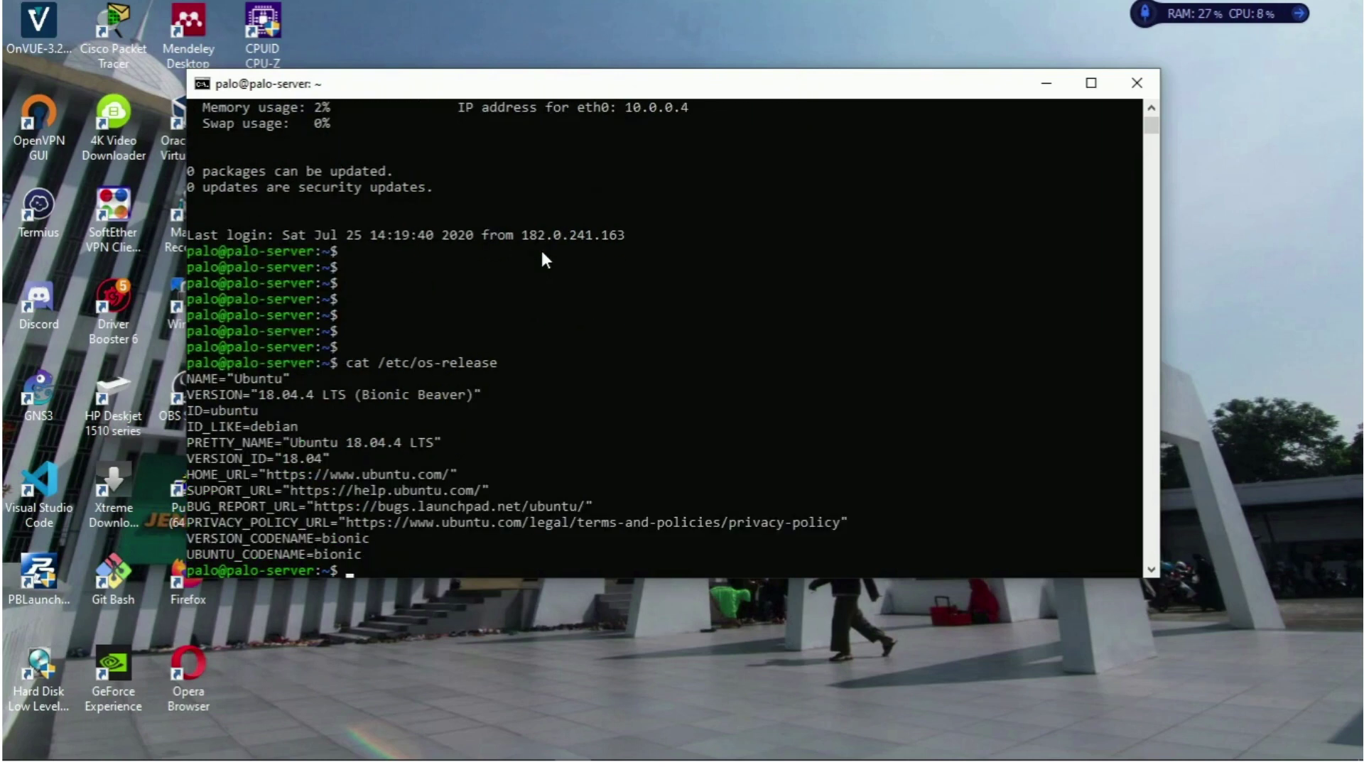
{"action": "key", "text": "Return"}
{"action": "key", "text": "Return"}
{"action": "type", "text": "exit"}
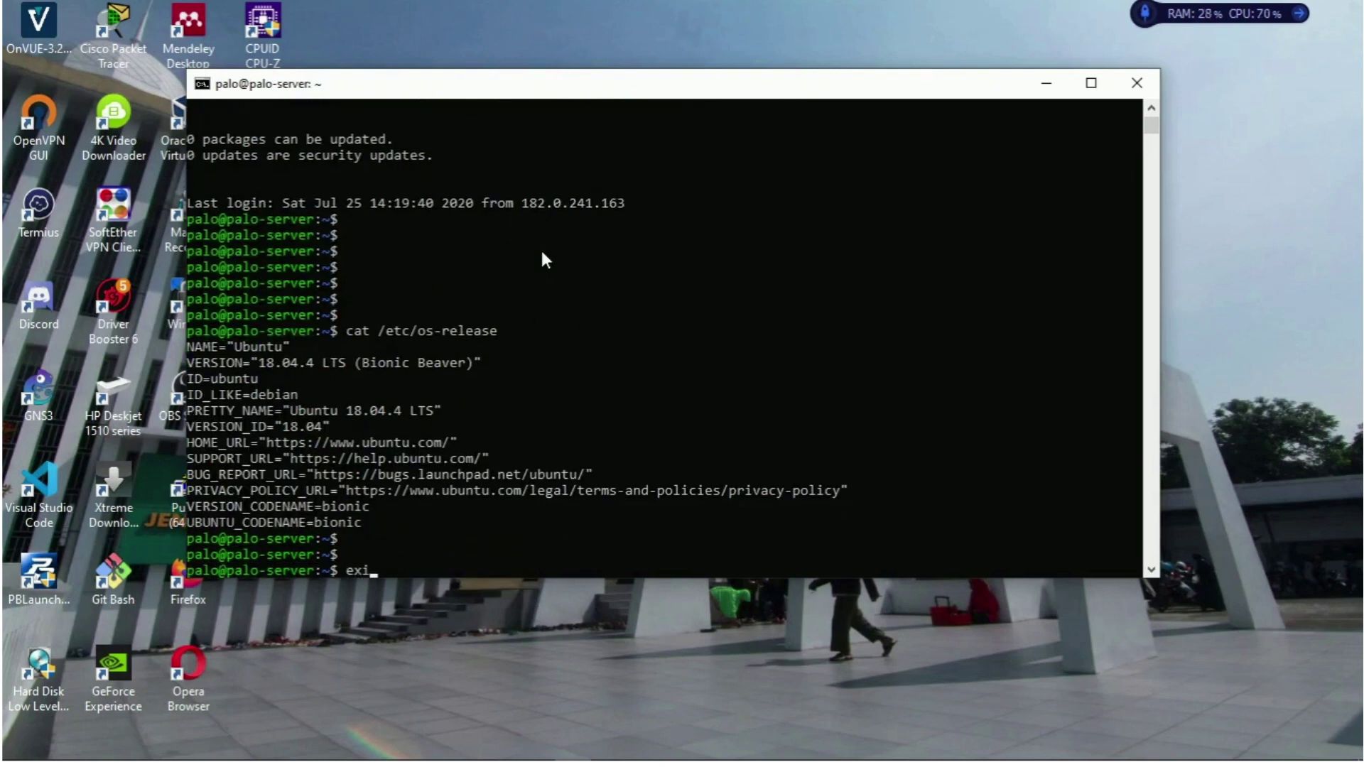
{"action": "key", "text": "Return"}
{"action": "key", "text": "Return"}
{"action": "key", "text": "Return"}
{"action": "key", "text": "Return"}
{"action": "type", "text": "clear"}
{"action": "key", "text": "Return"}
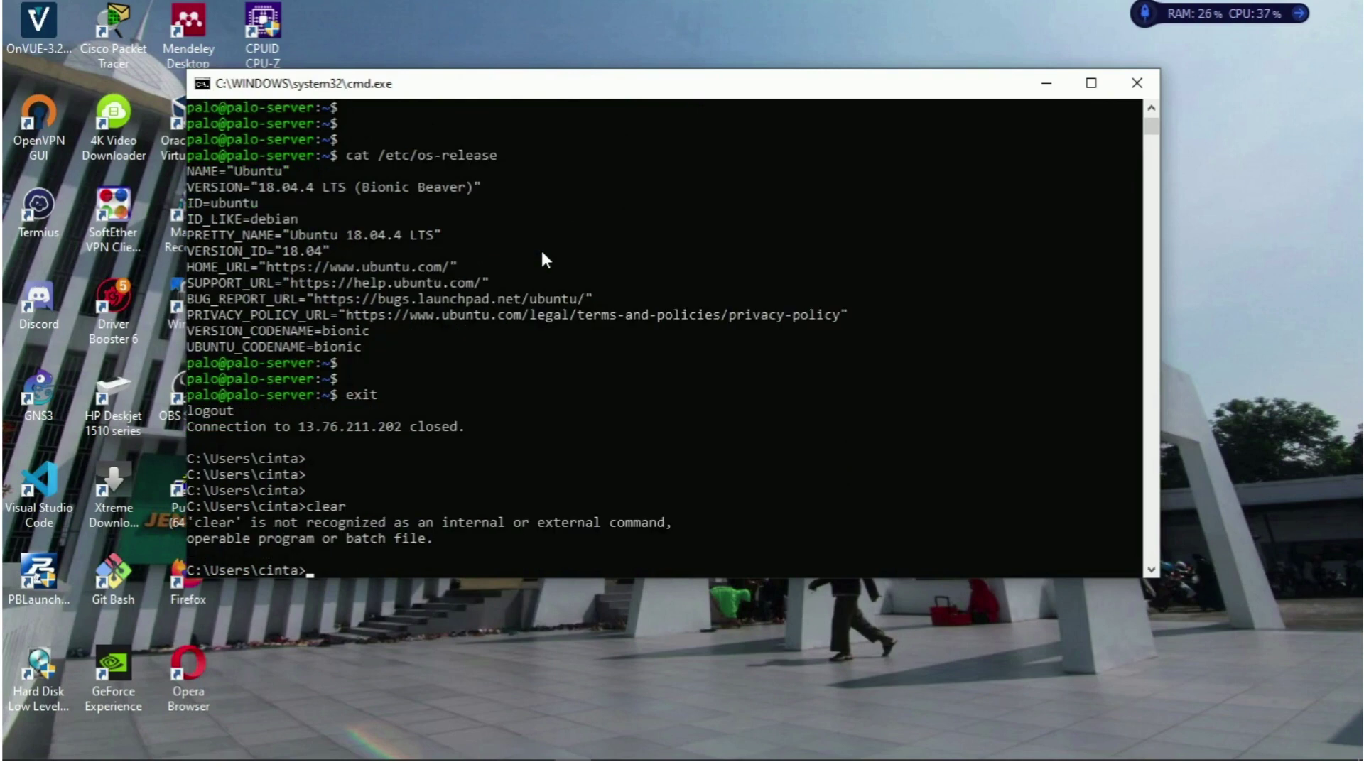
{"action": "key", "text": "Return"}
{"action": "key", "text": "Return"}
{"action": "key", "text": "Return"}
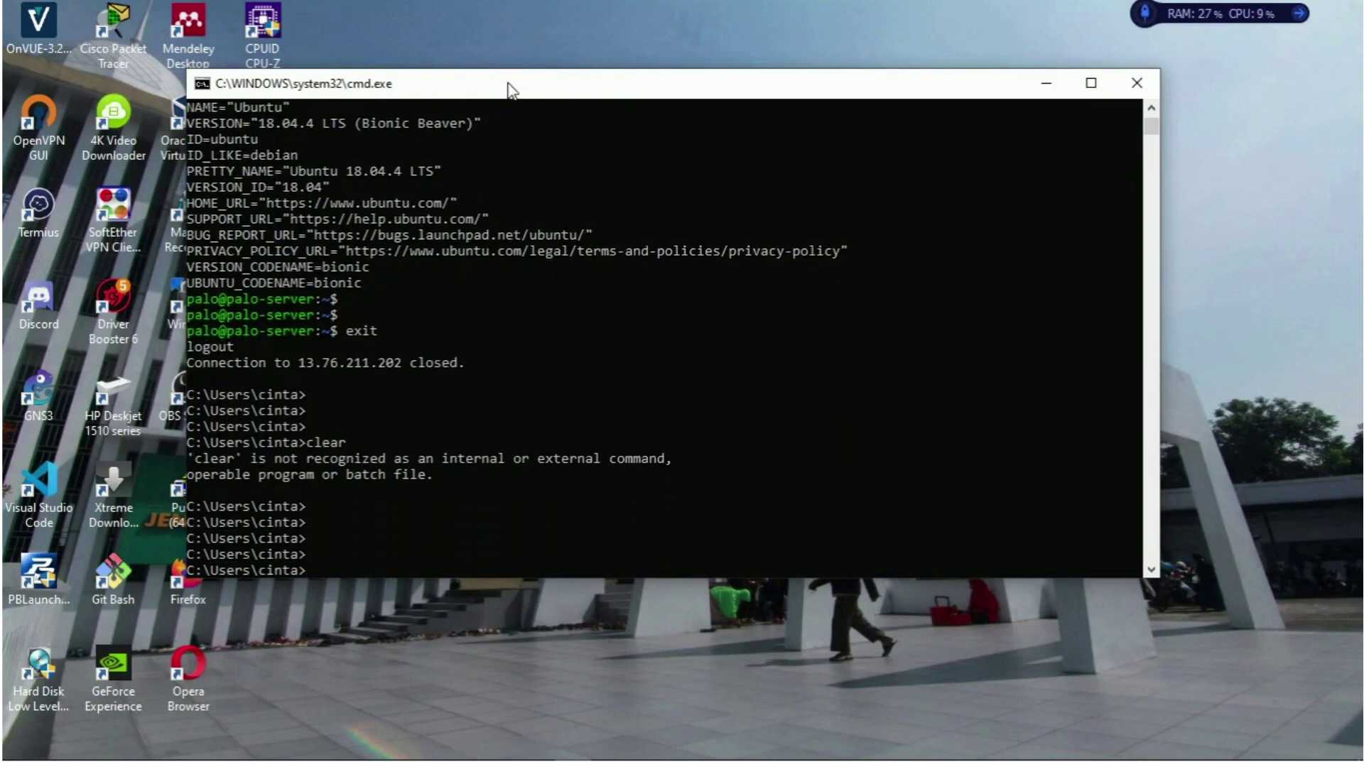
- Clear the Command Prompt screen with cls
{"action": "left_click_drag", "start_coordinate": [509, 86], "coordinate": [609, 126]}
{"action": "left_click", "coordinate": [648, 280]}
{"action": "type", "text": "cls"}
{"action": "key", "text": "Return"}
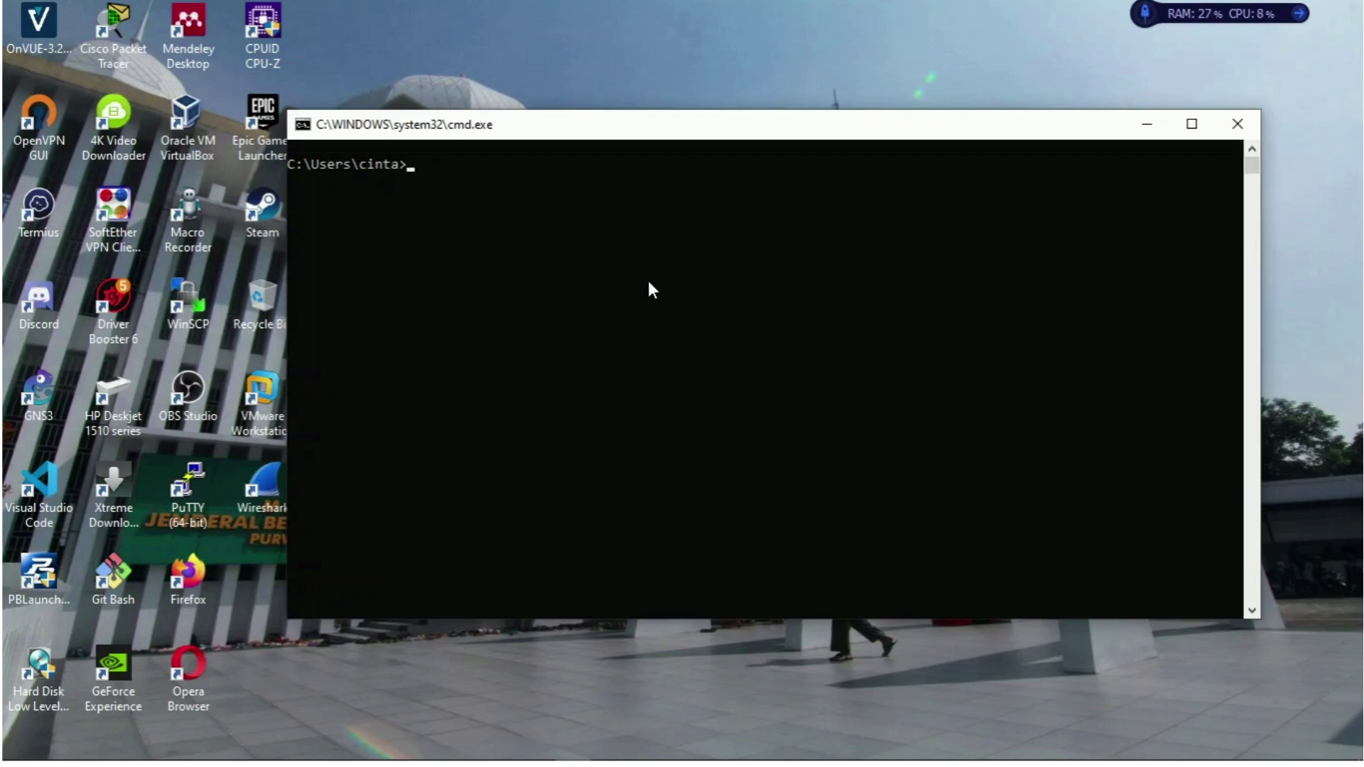
- Connect with ssh -L 9999:127.0.0.1:80 to 13.76.211.202 and enter the password
{"action": "type", "text": "ssh -L 9999:localhost"}
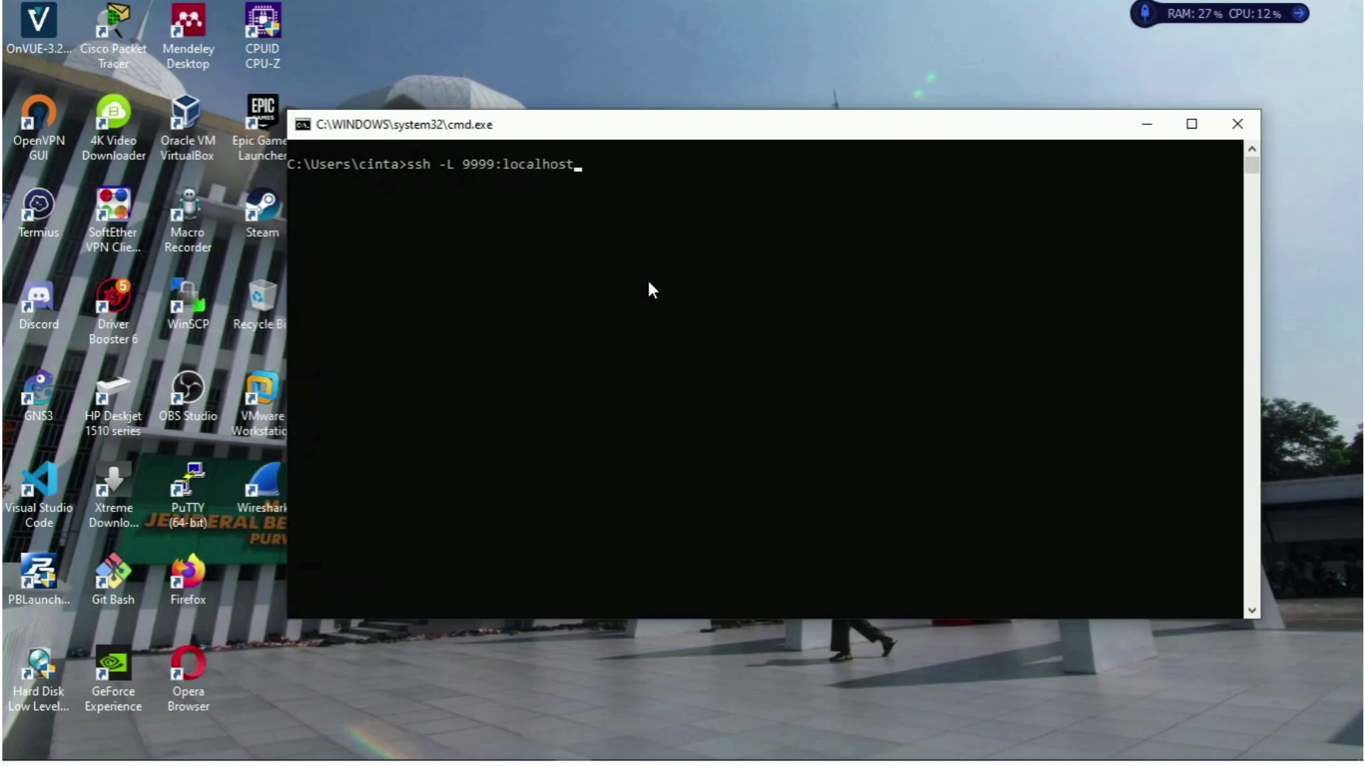
{"action": "type", "text": ":80"}
{"action": "key", "text": "Left"}
{"action": "key", "text": "Left"}
{"action": "key", "text": "Left"}
{"action": "key", "text": "Left"}
{"action": "key", "text": "Left"}
{"action": "key", "text": "Left"}
{"action": "key", "text": "Left"}
{"action": "key", "text": "Left"}
{"action": "key", "text": "Right"}
{"action": "key", "text": "Right"}
{"action": "key", "text": "Right"}
{"action": "key", "text": "Right"}
{"action": "key", "text": "Right"}
{"action": "key", "text": "Right"}
{"action": "key", "text": "Right"}
{"action": "key", "text": "BackSpace"}
{"action": "key", "text": "BackSpace"}
{"action": "key", "text": "BackSpace"}
{"action": "key", "text": "BackSpace"}
{"action": "key", "text": "BackSpace"}
{"action": "key", "text": "BackSpace"}
{"action": "key", "text": "BackSpace"}
{"action": "key", "text": "BackSpace"}
{"action": "key", "text": "BackSpace"}
{"action": "type", "text": "127.0.0.1"}
{"action": "key", "text": "Right"}
{"action": "key", "text": "Right"}
{"action": "key", "text": "Right"}
{"action": "type", "text": "pal"}
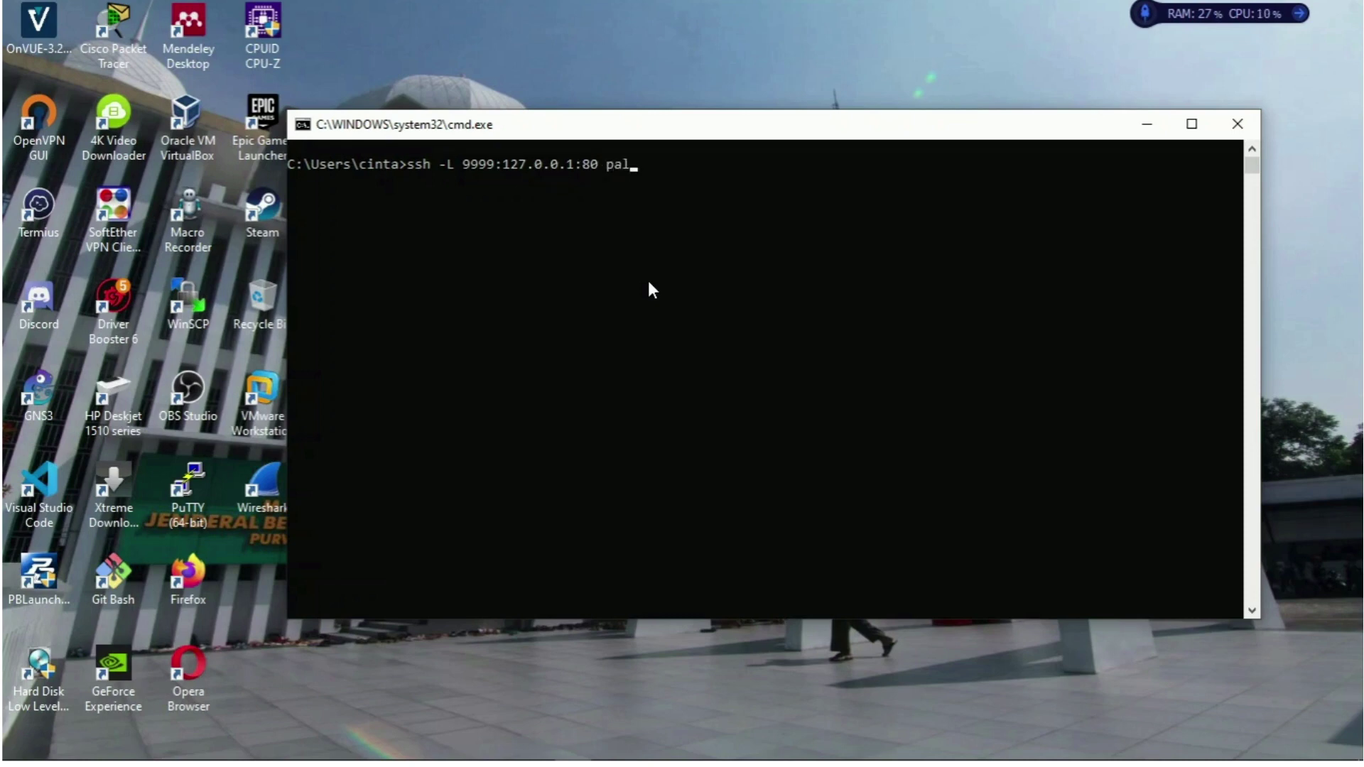
{"action": "type", "text": "o@"}
{"action": "type", "text": "13.76.211.202"}
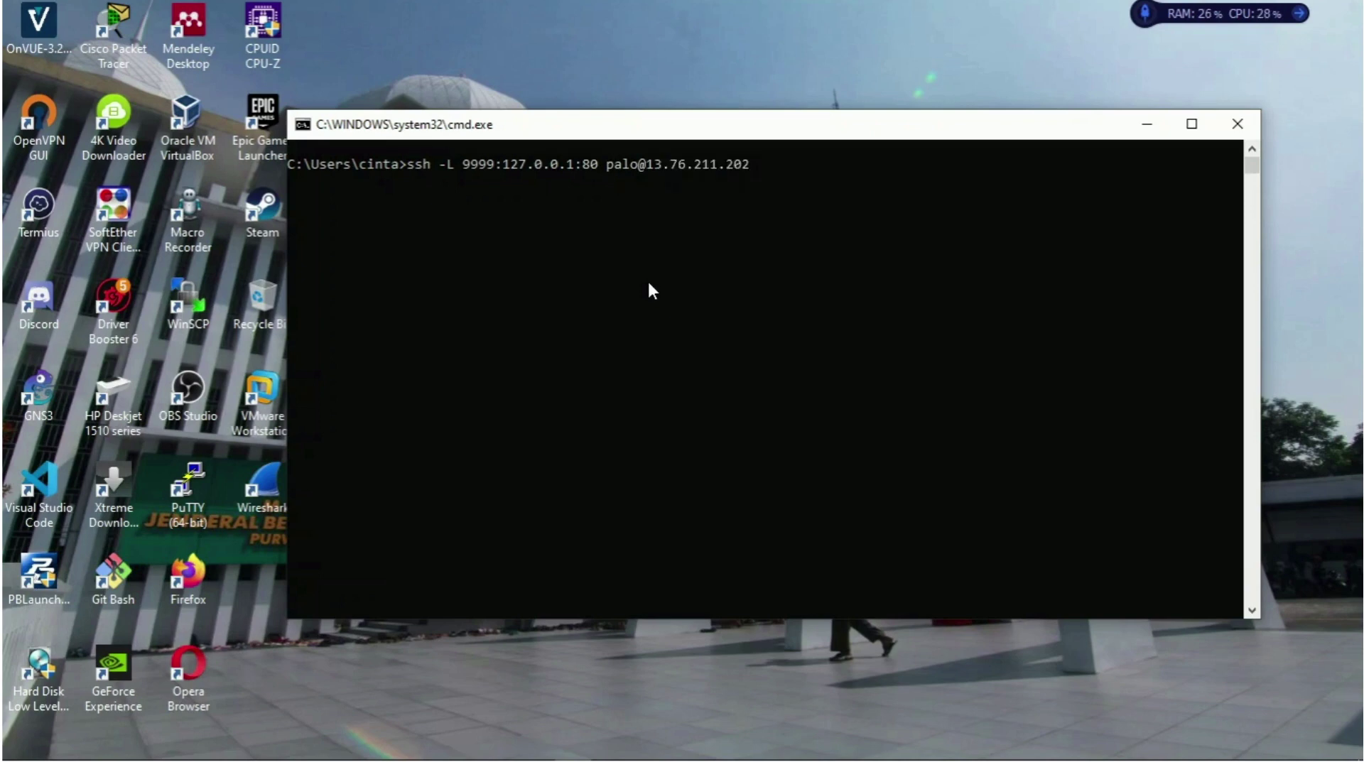
{"action": "key", "text": "Return"}
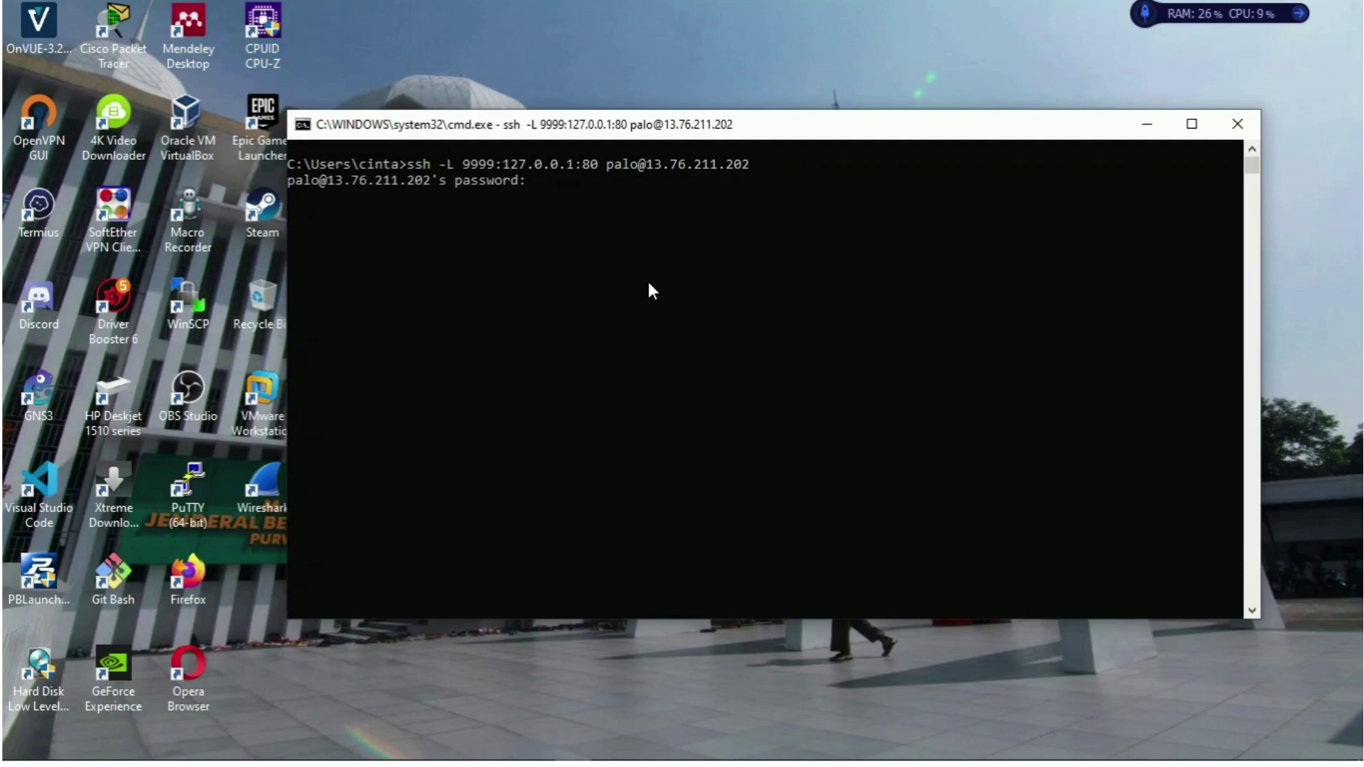
{"action": "key", "text": "Return"}
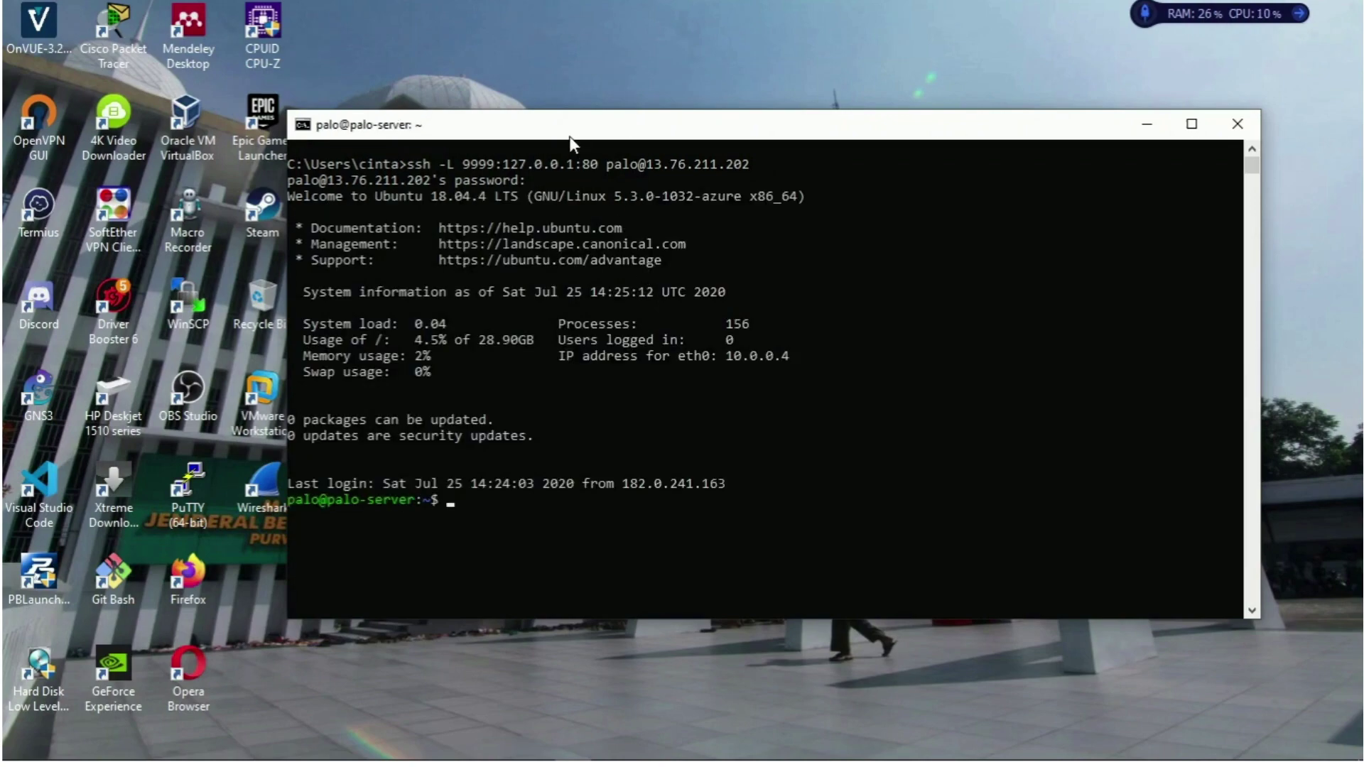
{"action": "left_click_drag", "start_coordinate": [569, 135], "coordinate": [684, 126]}
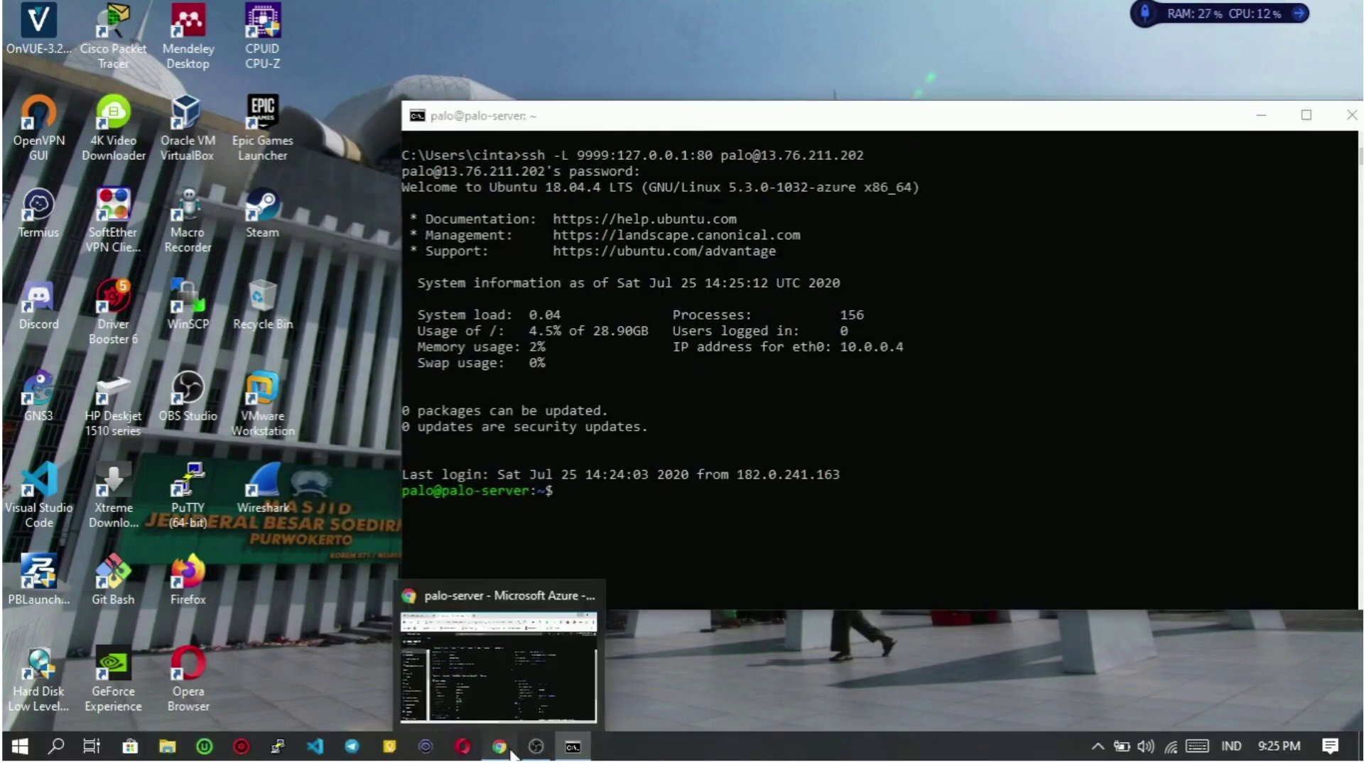
- Load localhost:9999 in a new Chrome tab to see the nginx welcome page, then show the desktop
{"action": "left_click", "coordinate": [511, 755]}
{"action": "left_click", "coordinate": [517, 9]}
{"action": "type", "text": "l"}
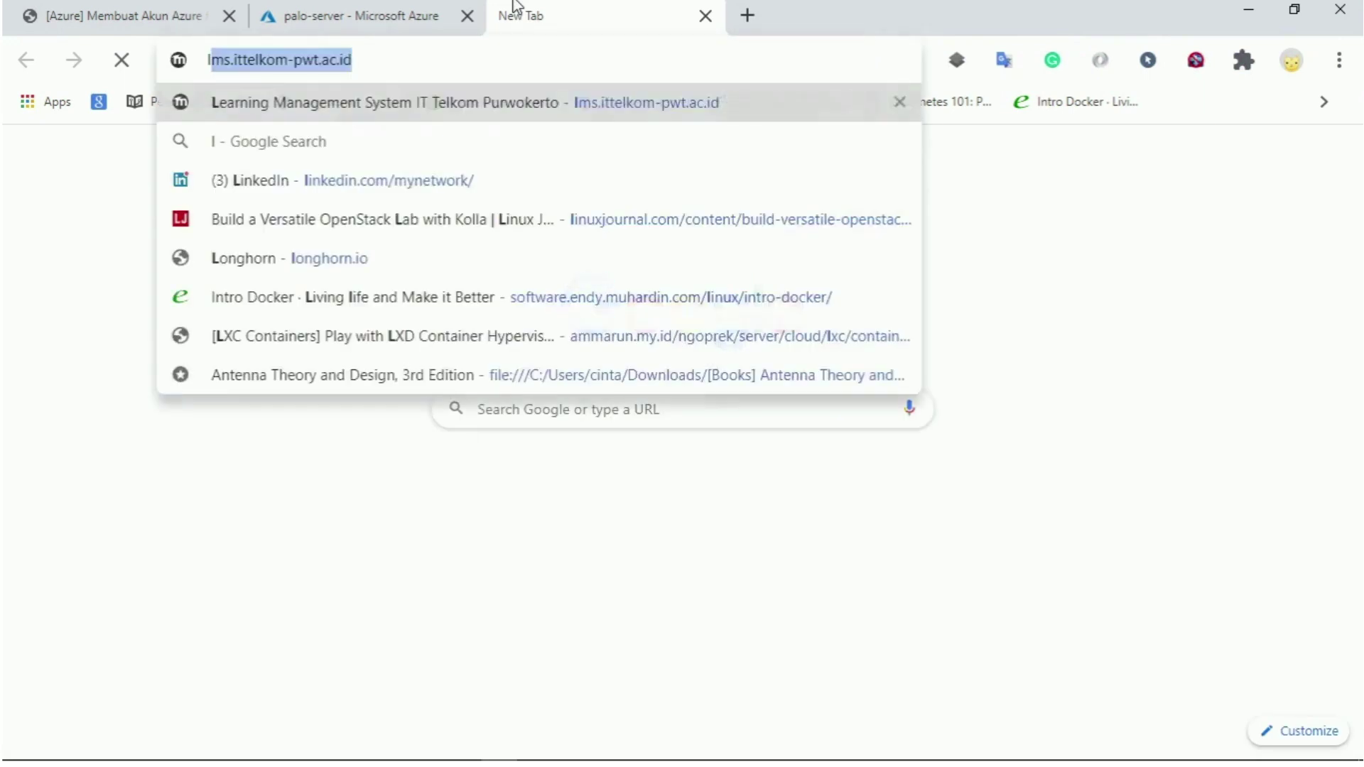
{"action": "type", "text": "ocalhost"}
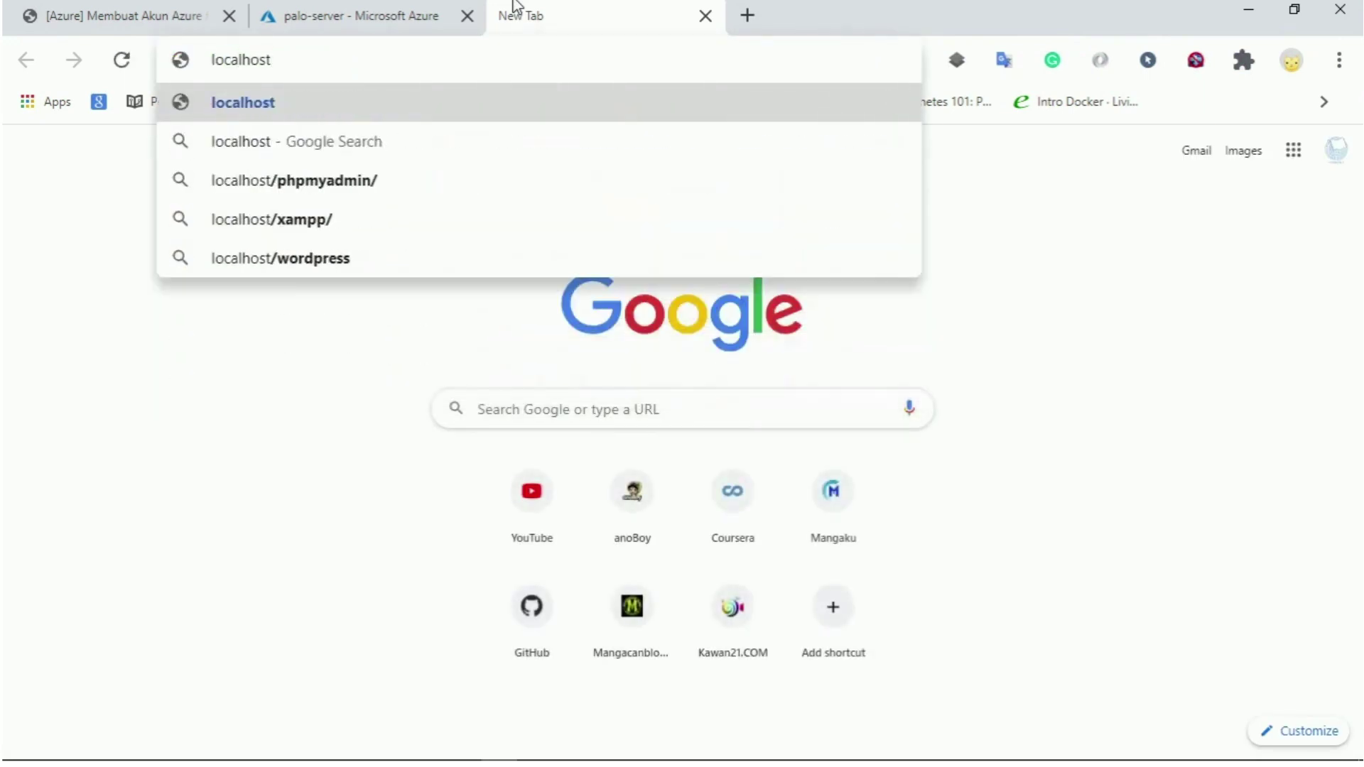
{"action": "type", "text": ":9999"}
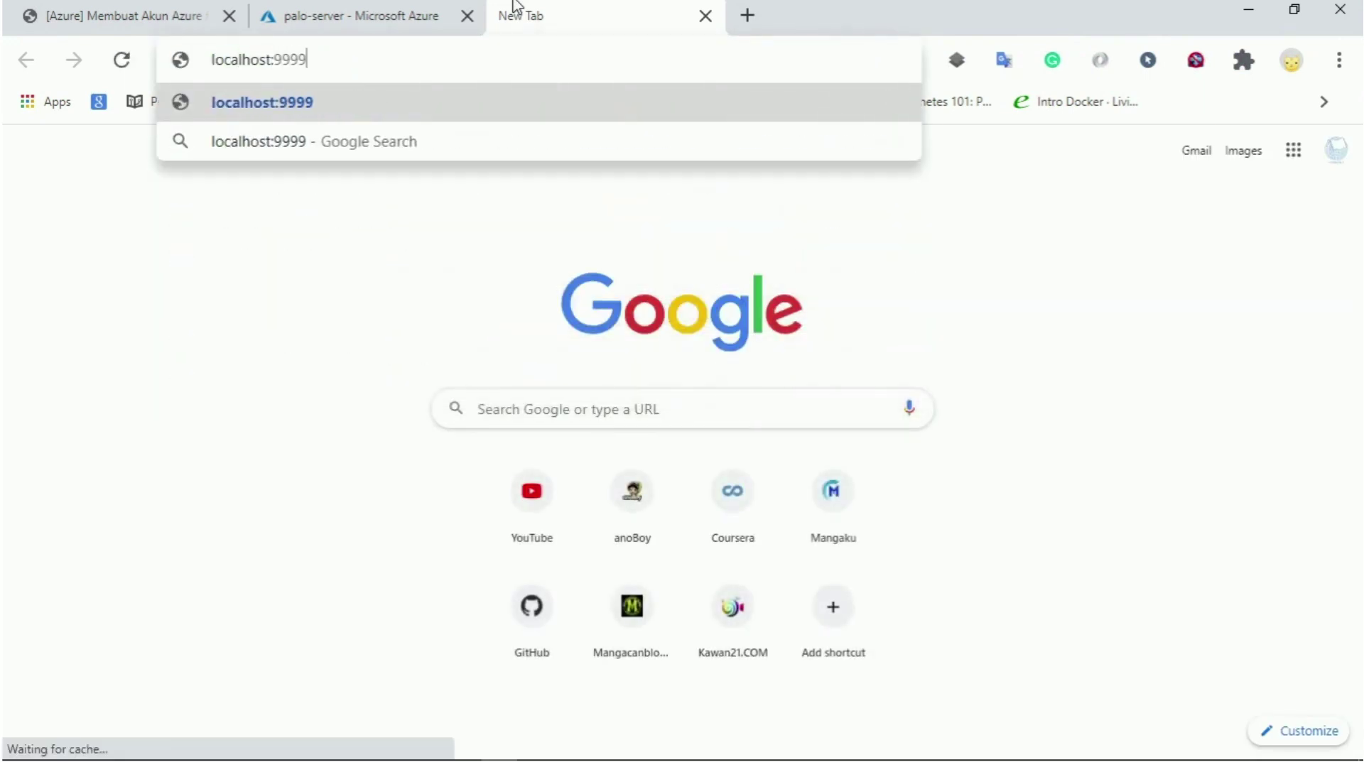
{"action": "key", "text": "Return"}
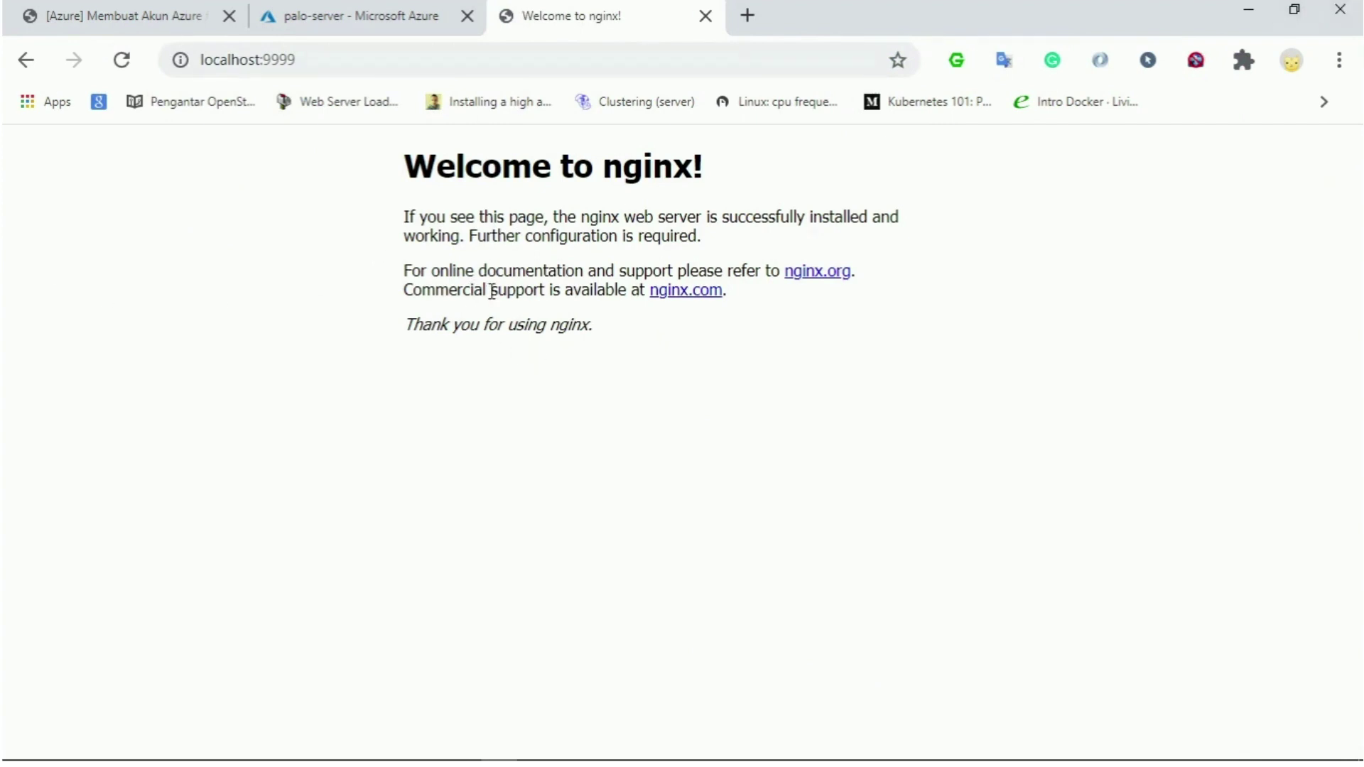
{"action": "key", "text": "super+d"}
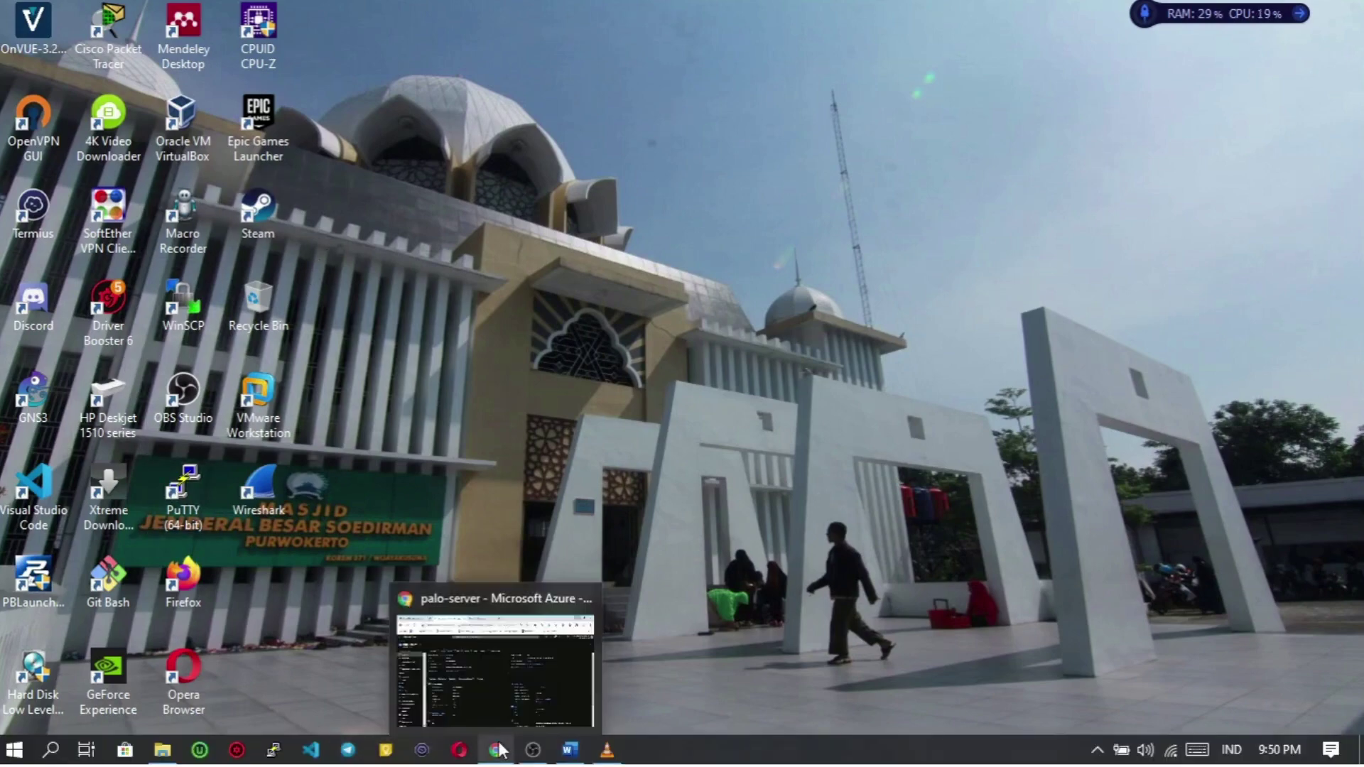
- Go to termius.com in a new tab, open the Termius for Windows page, then show the desktop
{"action": "left_click", "coordinate": [495, 751]}
{"action": "left_click", "coordinate": [745, 16]}
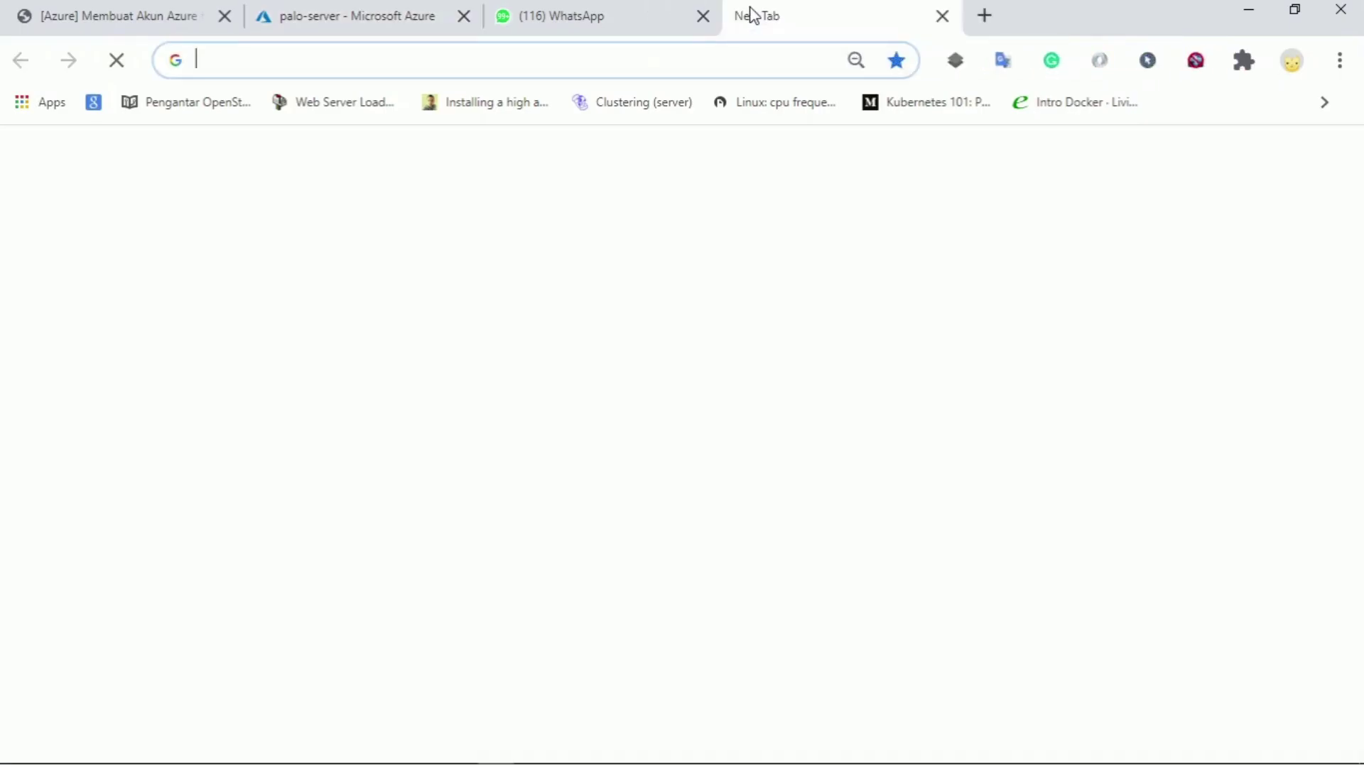
{"action": "type", "text": "termius"}
{"action": "key", "text": "Return"}
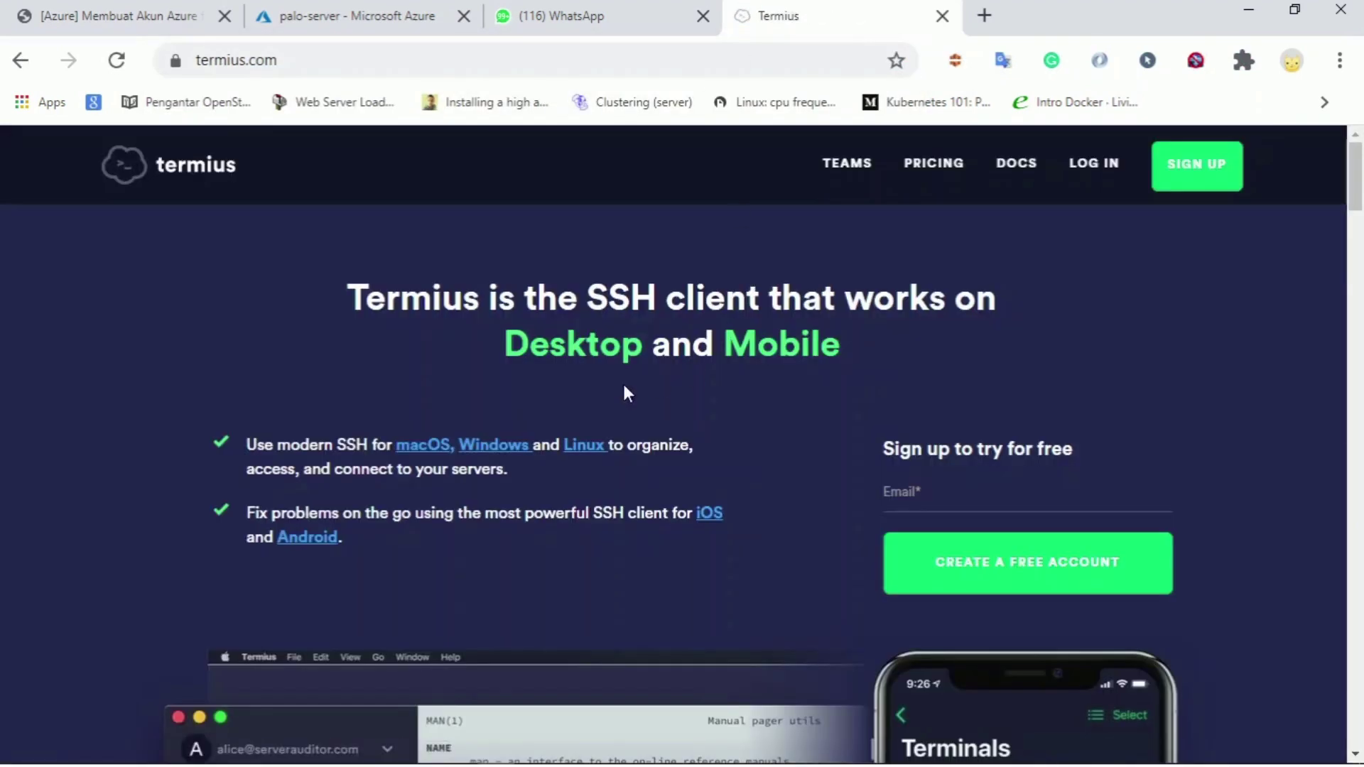
{"action": "left_click", "coordinate": [511, 450]}
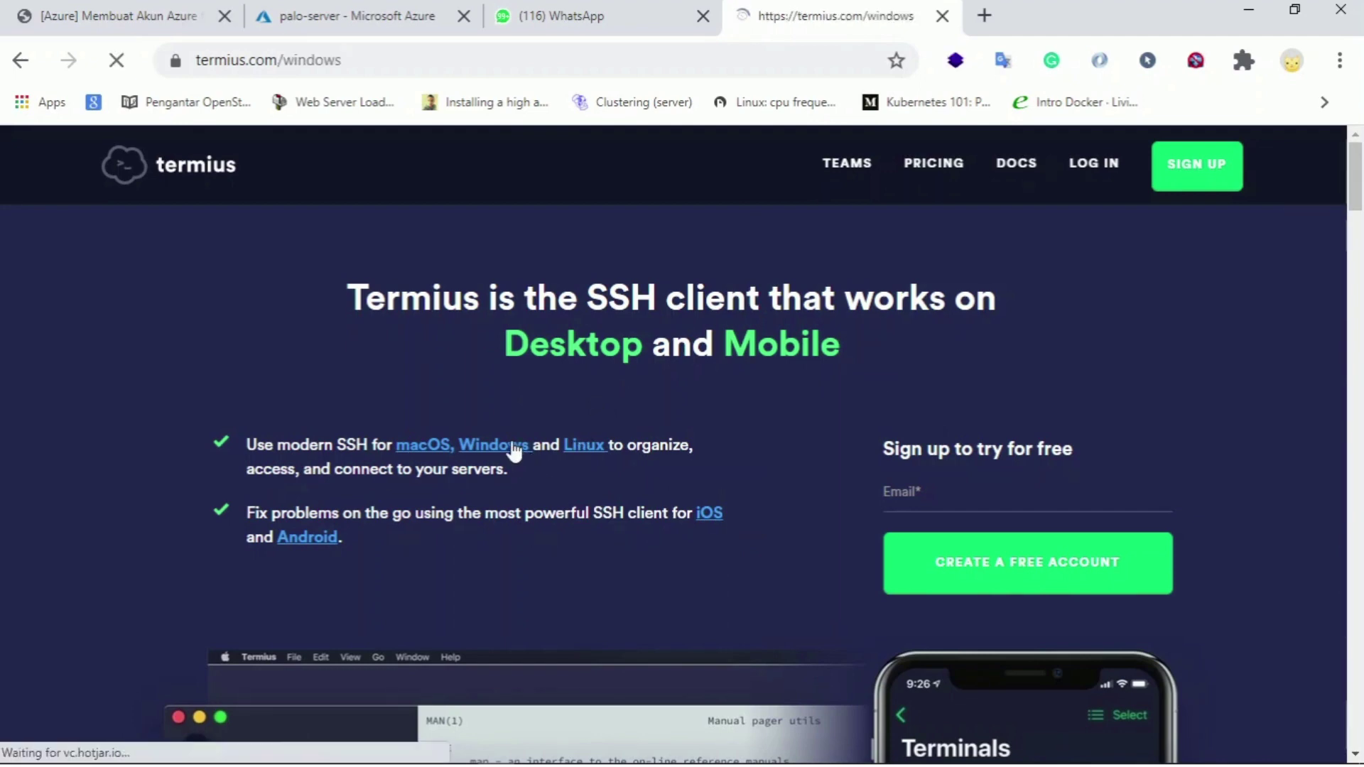
{"action": "scroll", "coordinate": [241, 471], "scroll_direction": "down", "scroll_amount": 3}
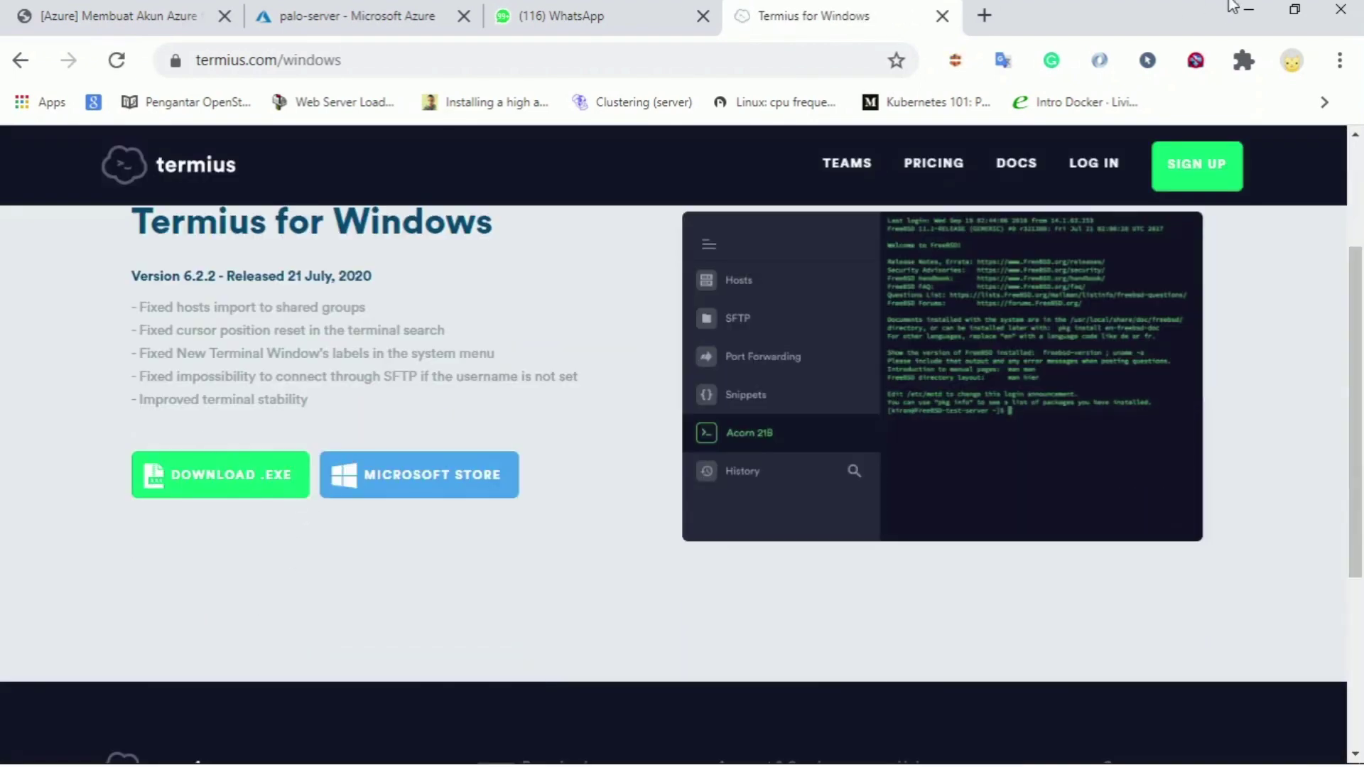
{"action": "left_click", "coordinate": [1249, 10]}
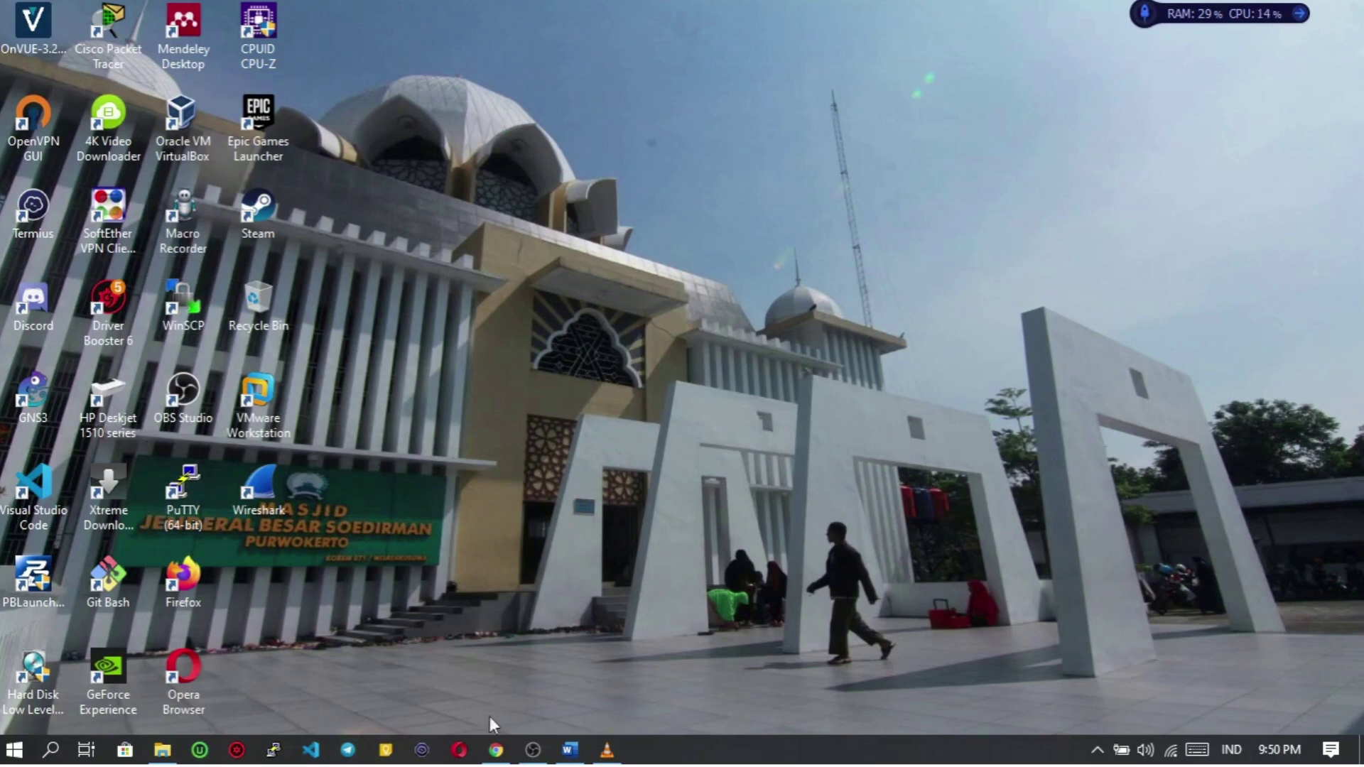
- Launch Termius, arrange its window, and look through its account preferences and options menu
{"action": "left_click", "coordinate": [423, 750]}
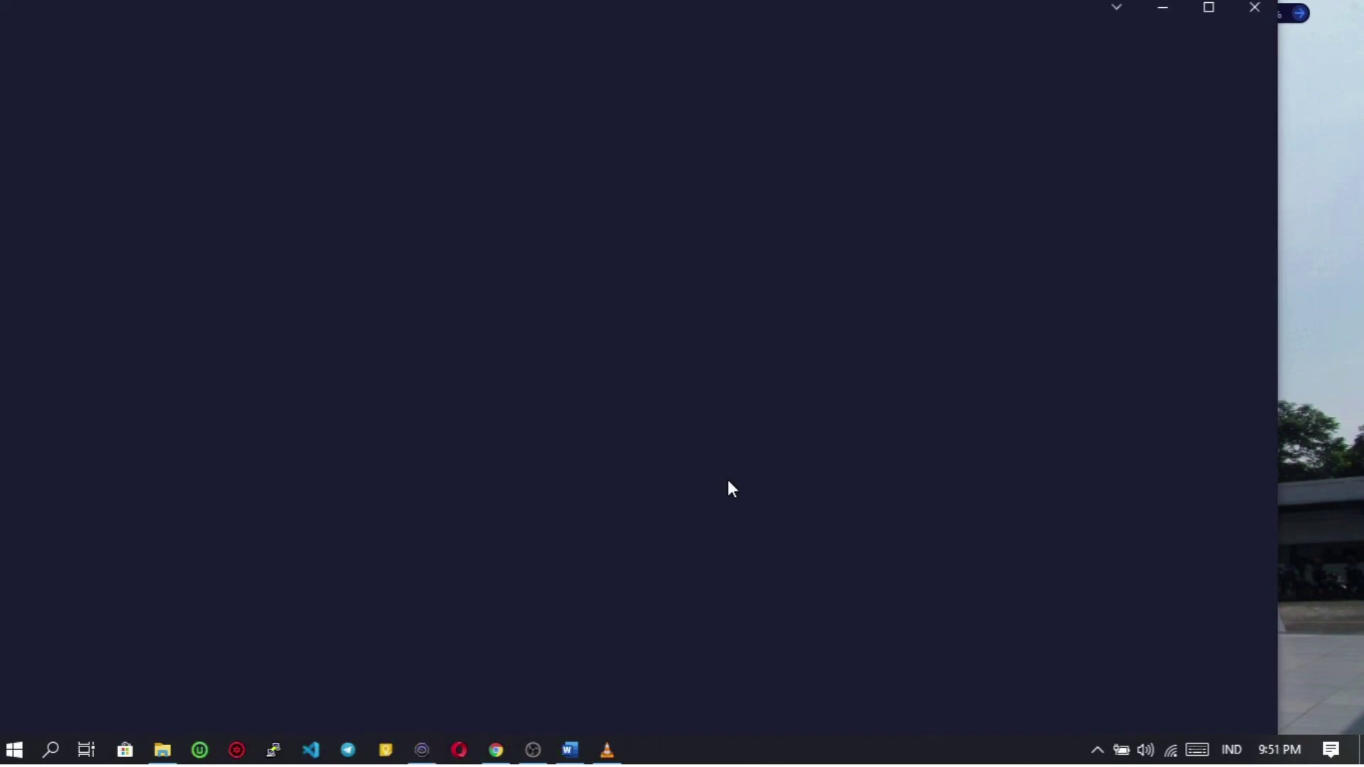
{"action": "left_click_drag", "start_coordinate": [1278, 2], "coordinate": [1058, 100]}
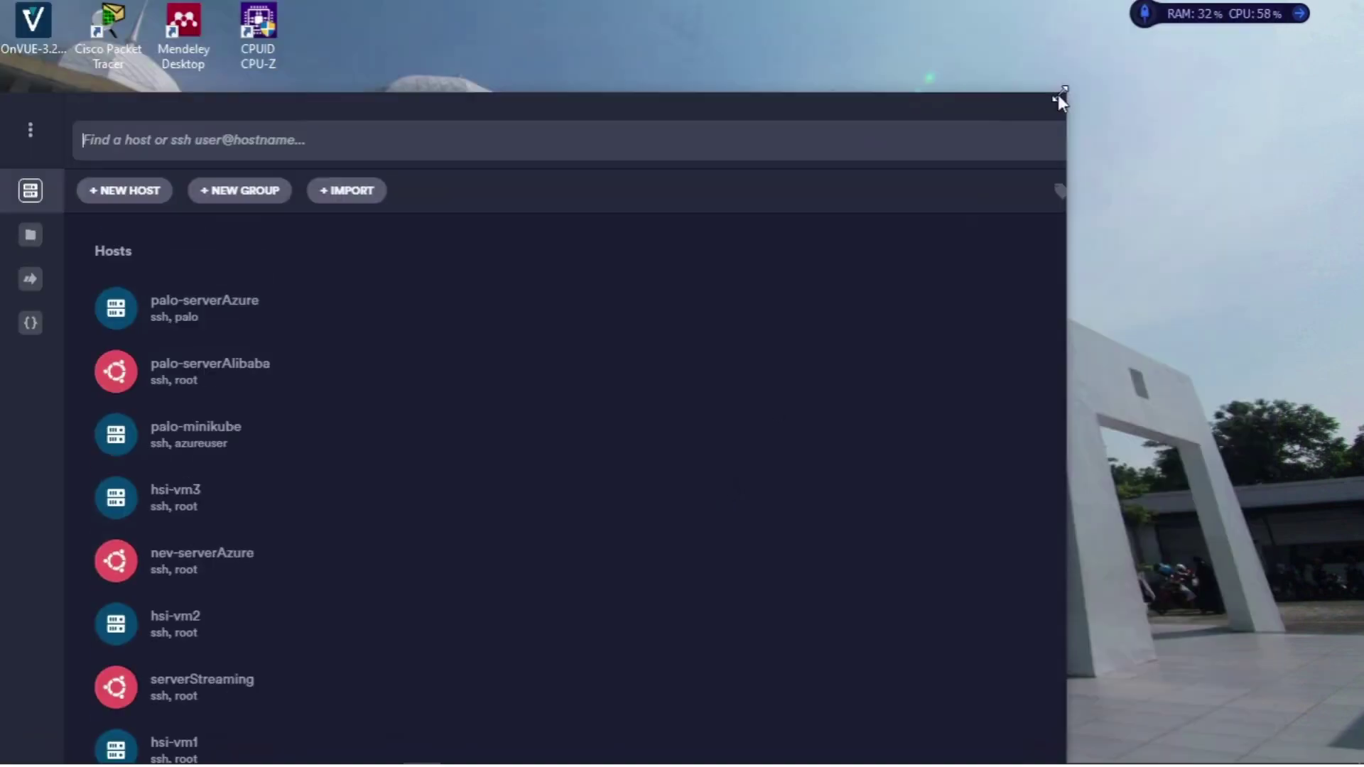
{"action": "left_click_drag", "start_coordinate": [636, 113], "coordinate": [944, 89]}
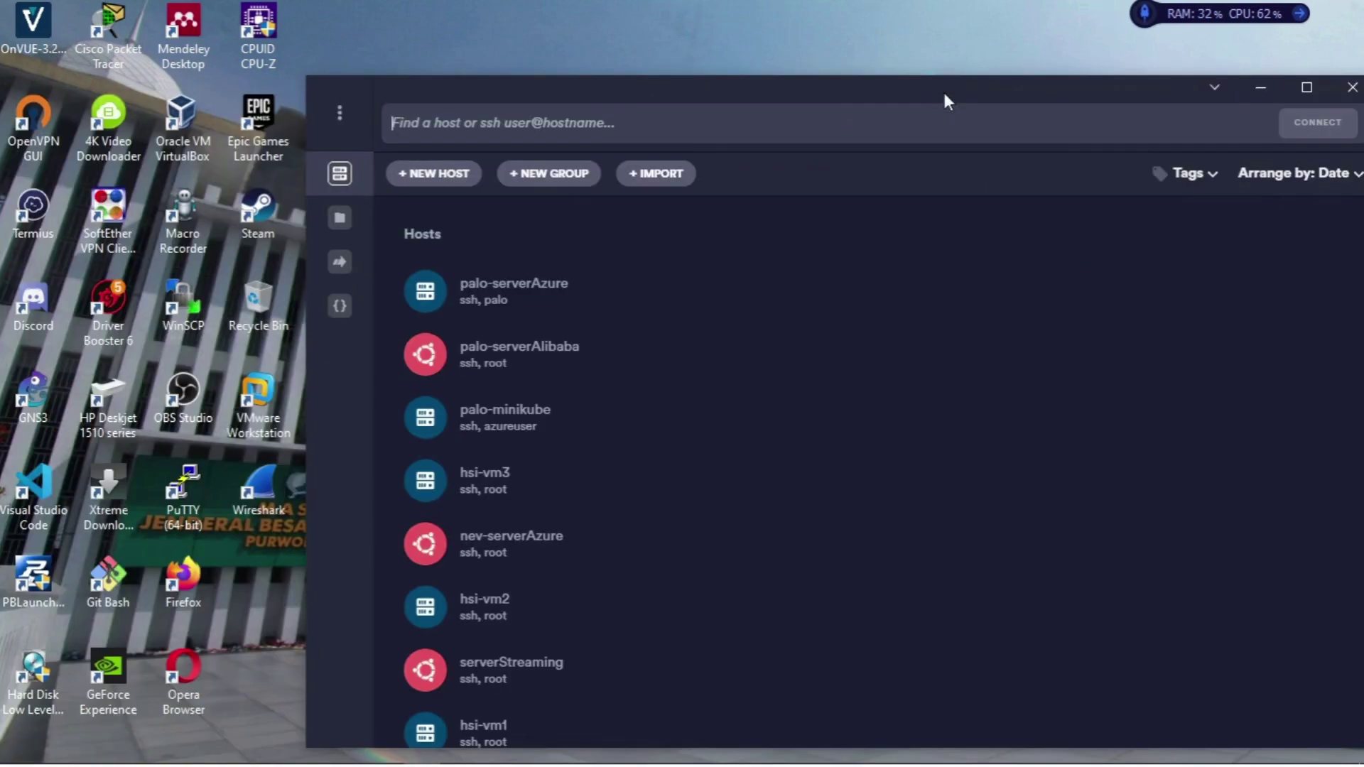
{"action": "left_click", "coordinate": [340, 115]}
{"action": "left_click_drag", "start_coordinate": [595, 83], "coordinate": [514, 52]}
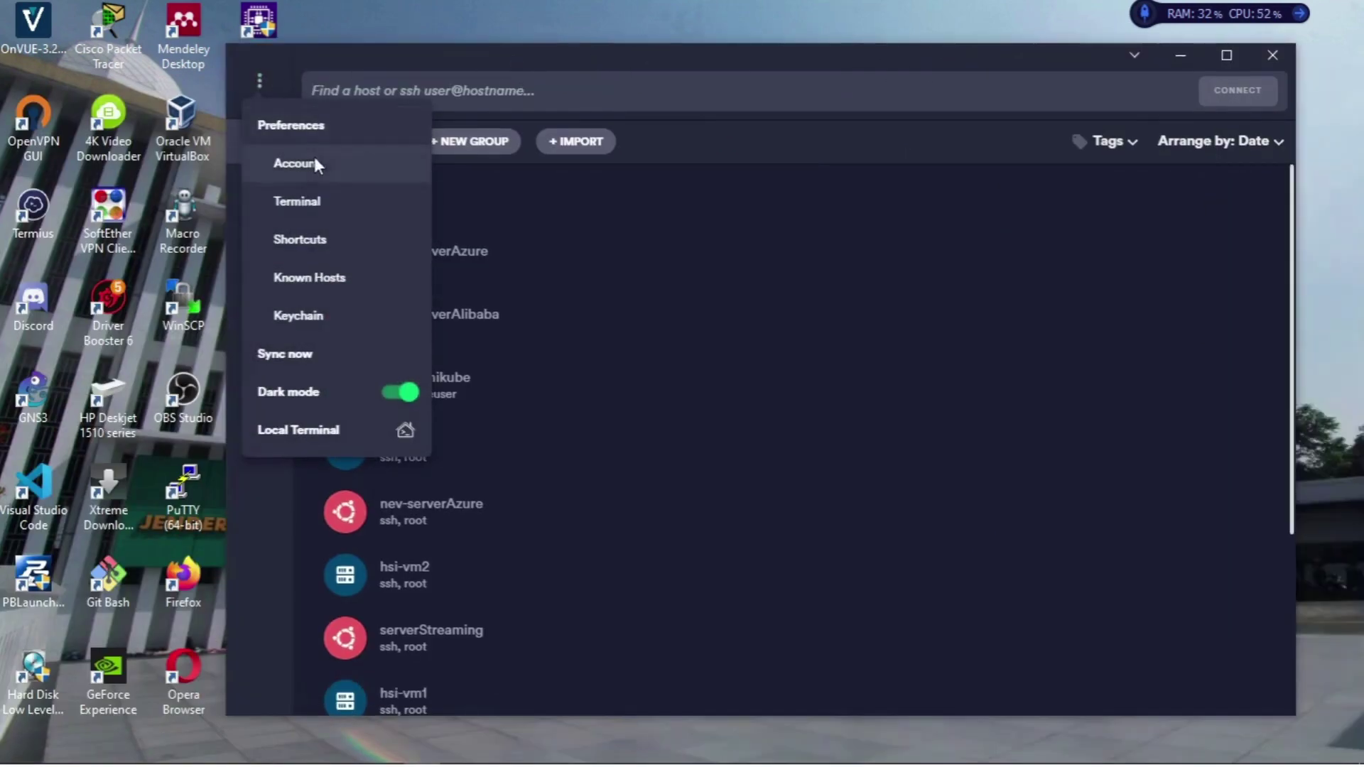
{"action": "left_click", "coordinate": [316, 164]}
{"action": "scroll", "coordinate": [978, 427], "scroll_direction": "down", "scroll_amount": 3}
{"action": "scroll", "coordinate": [995, 446], "scroll_direction": "up", "scroll_amount": 3}
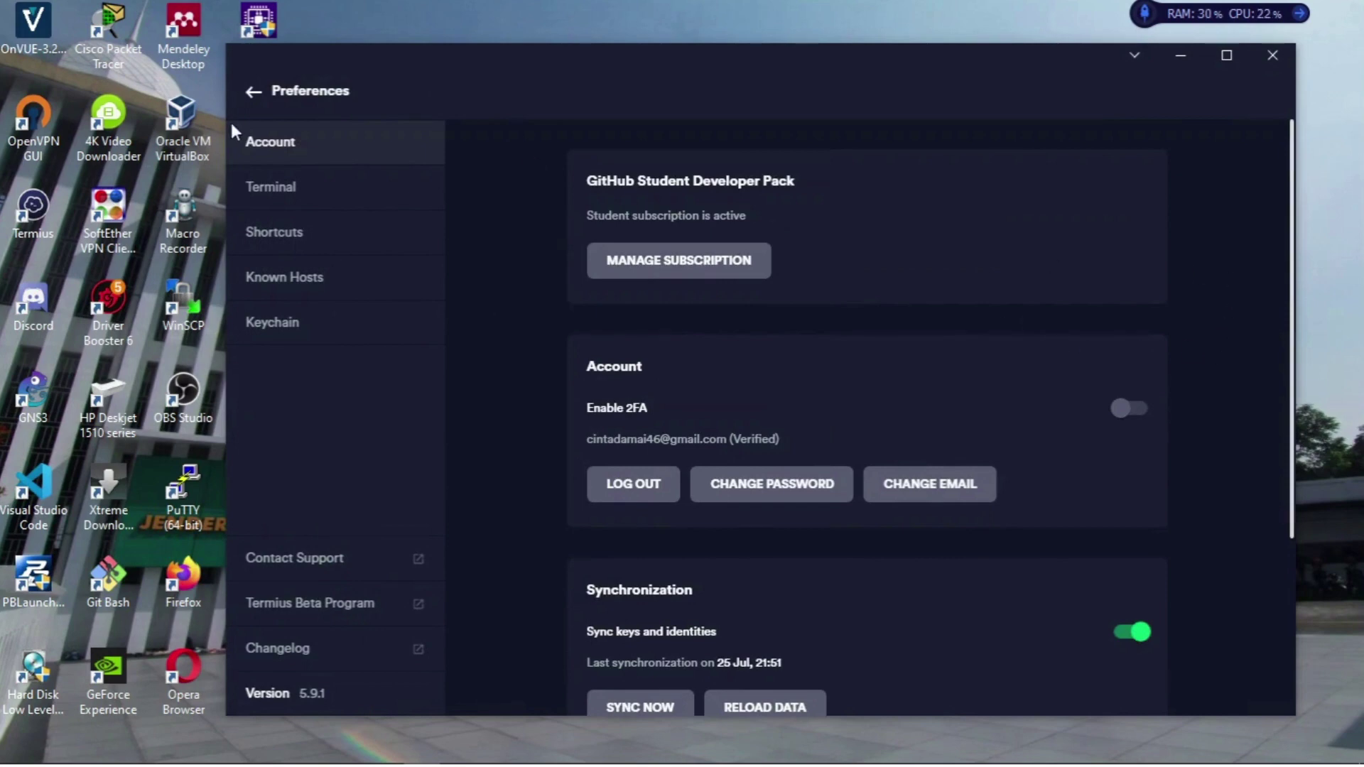
{"action": "left_click", "coordinate": [255, 91]}
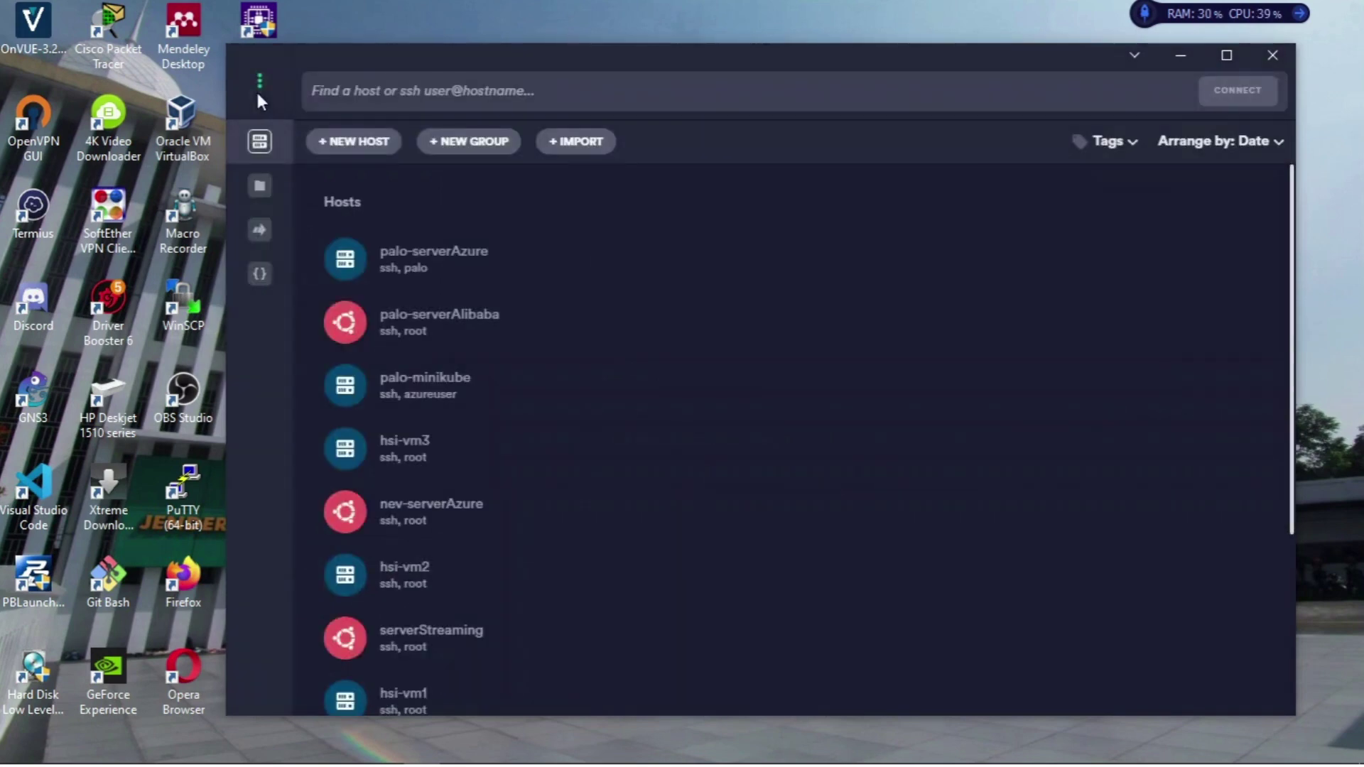
{"action": "left_click", "coordinate": [258, 93]}
{"action": "left_click", "coordinate": [259, 82]}
{"action": "left_click", "coordinate": [259, 81]}
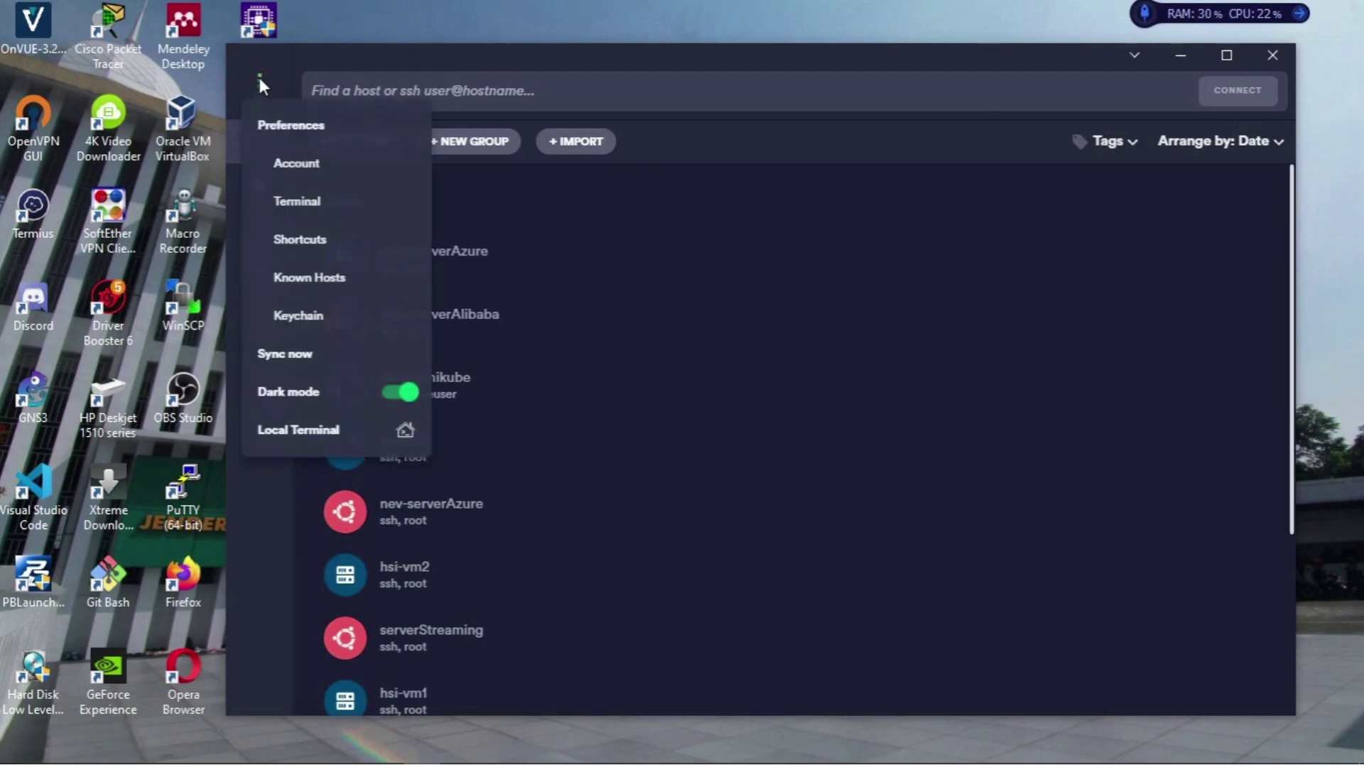
{"action": "left_click", "coordinate": [260, 80]}
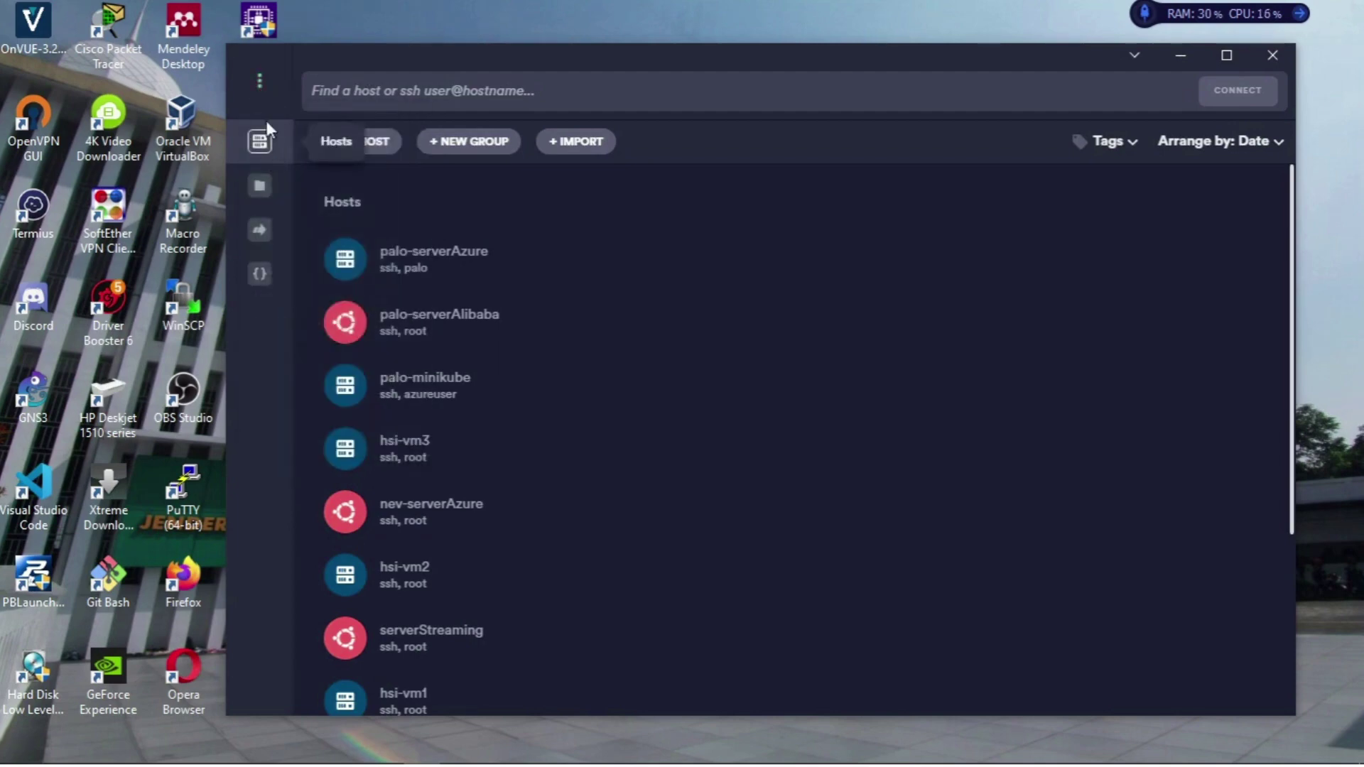
{"action": "left_click", "coordinate": [259, 80]}
{"action": "left_click", "coordinate": [260, 80]}
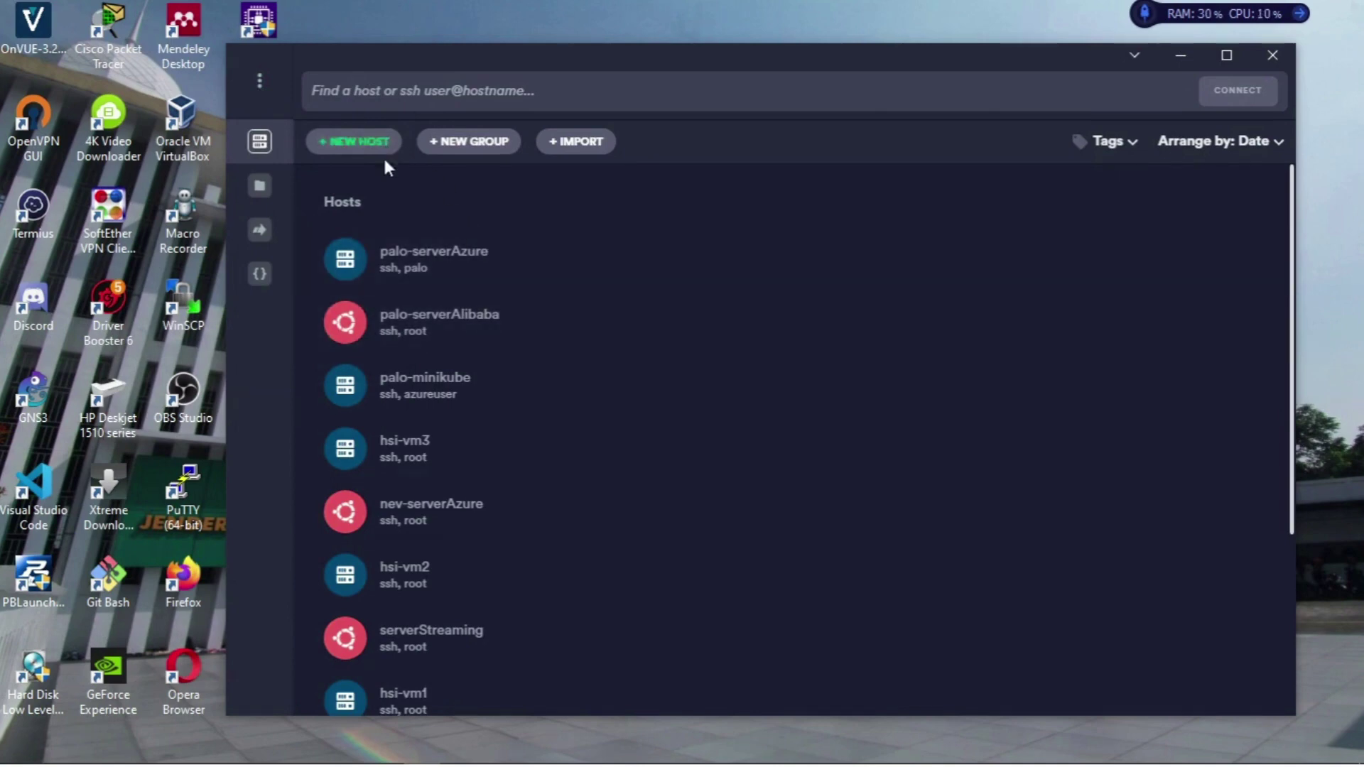
- Remove the palo-serverAzure host and start a new host labelled palo-serverazure
{"action": "left_click", "coordinate": [1251, 258]}
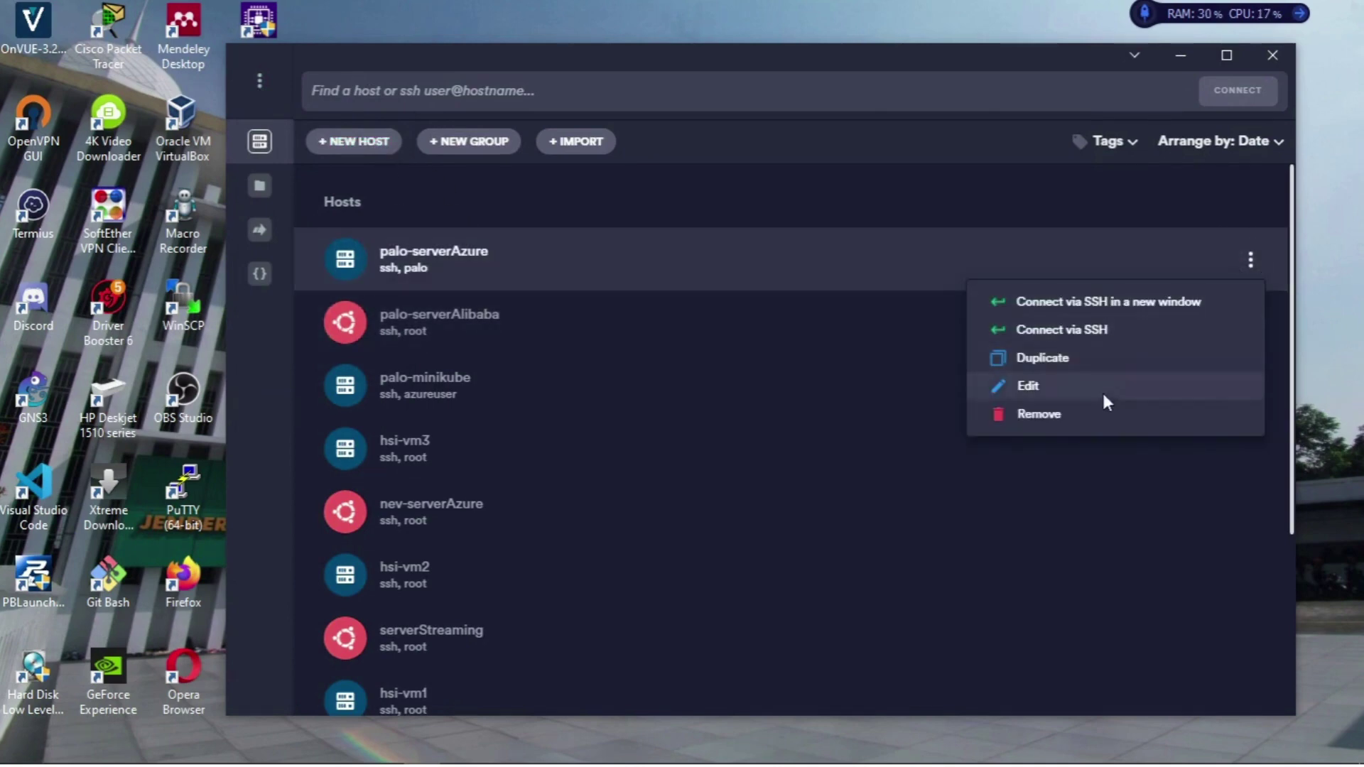
{"action": "left_click", "coordinate": [1063, 417]}
{"action": "left_click", "coordinate": [937, 441]}
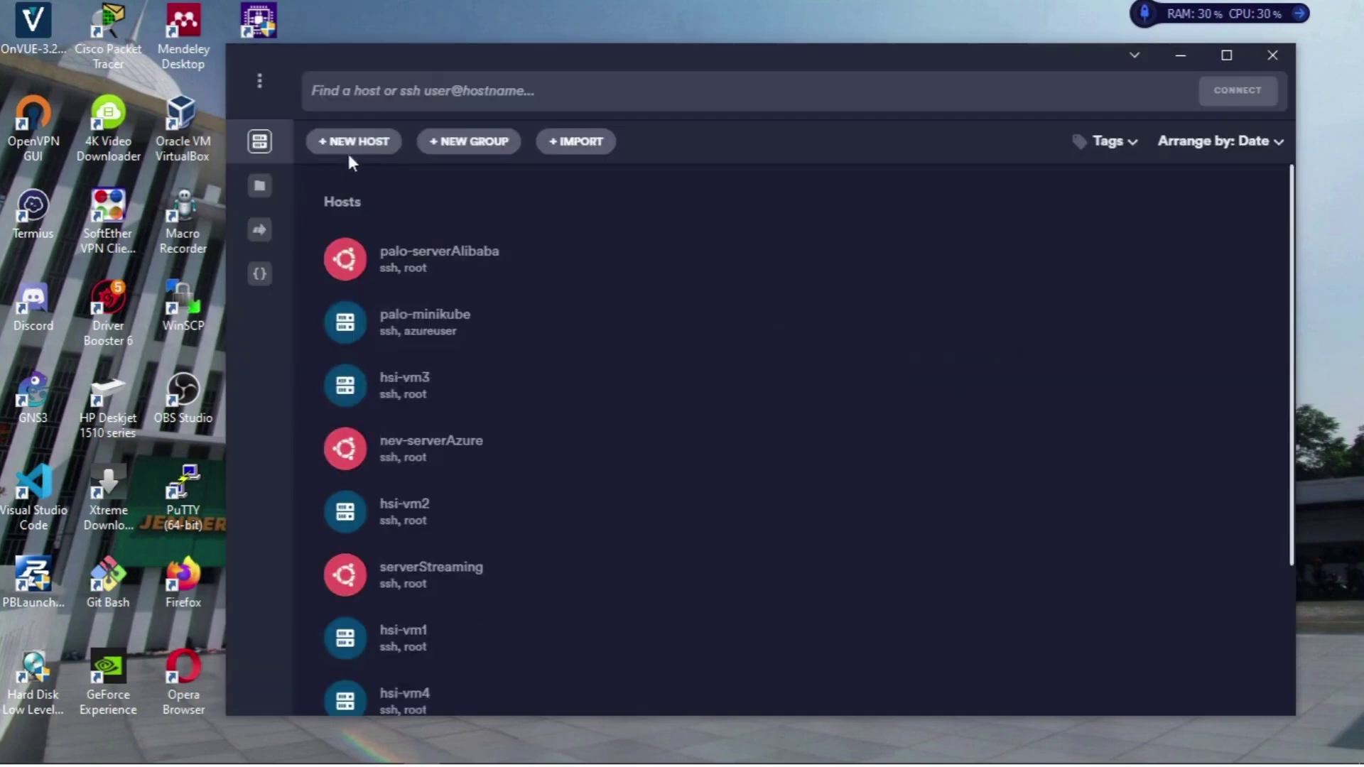
{"action": "left_click", "coordinate": [354, 137]}
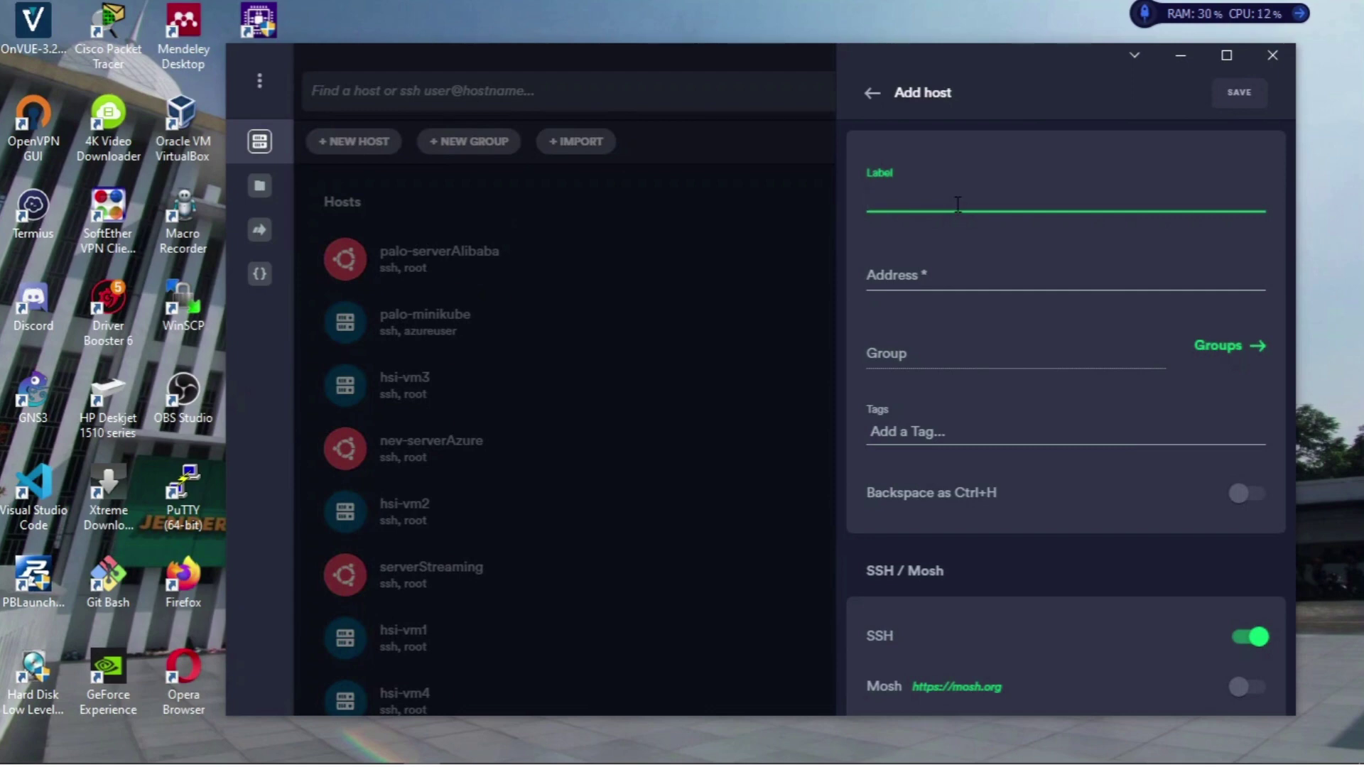
{"action": "type", "text": "palo-serverazure"}
{"action": "left_click", "coordinate": [950, 277]}
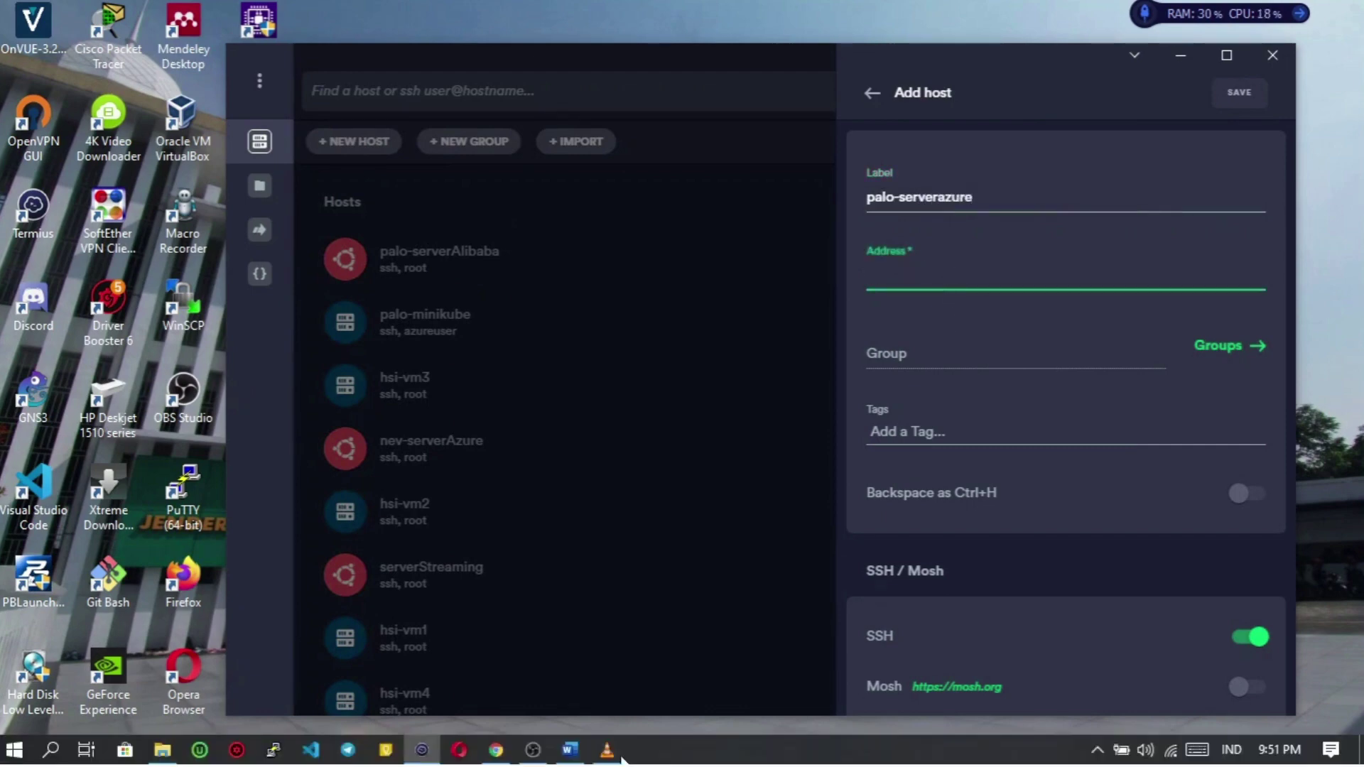
- Copy the VM's public IP from the Azure portal overview into the host's Address field
{"action": "left_click", "coordinate": [499, 751]}
{"action": "left_click", "coordinate": [365, 16]}
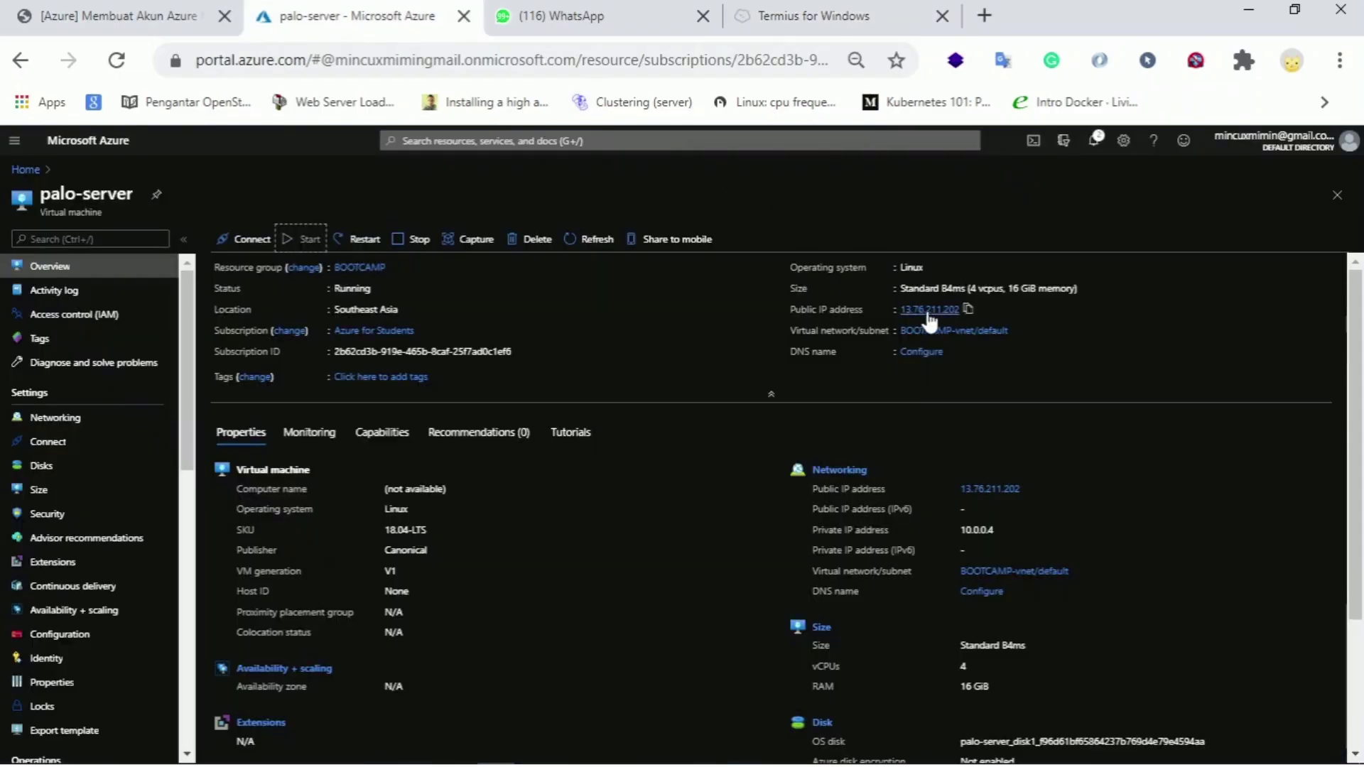
{"action": "left_click", "coordinate": [967, 309]}
{"action": "left_click", "coordinate": [1248, 8]}
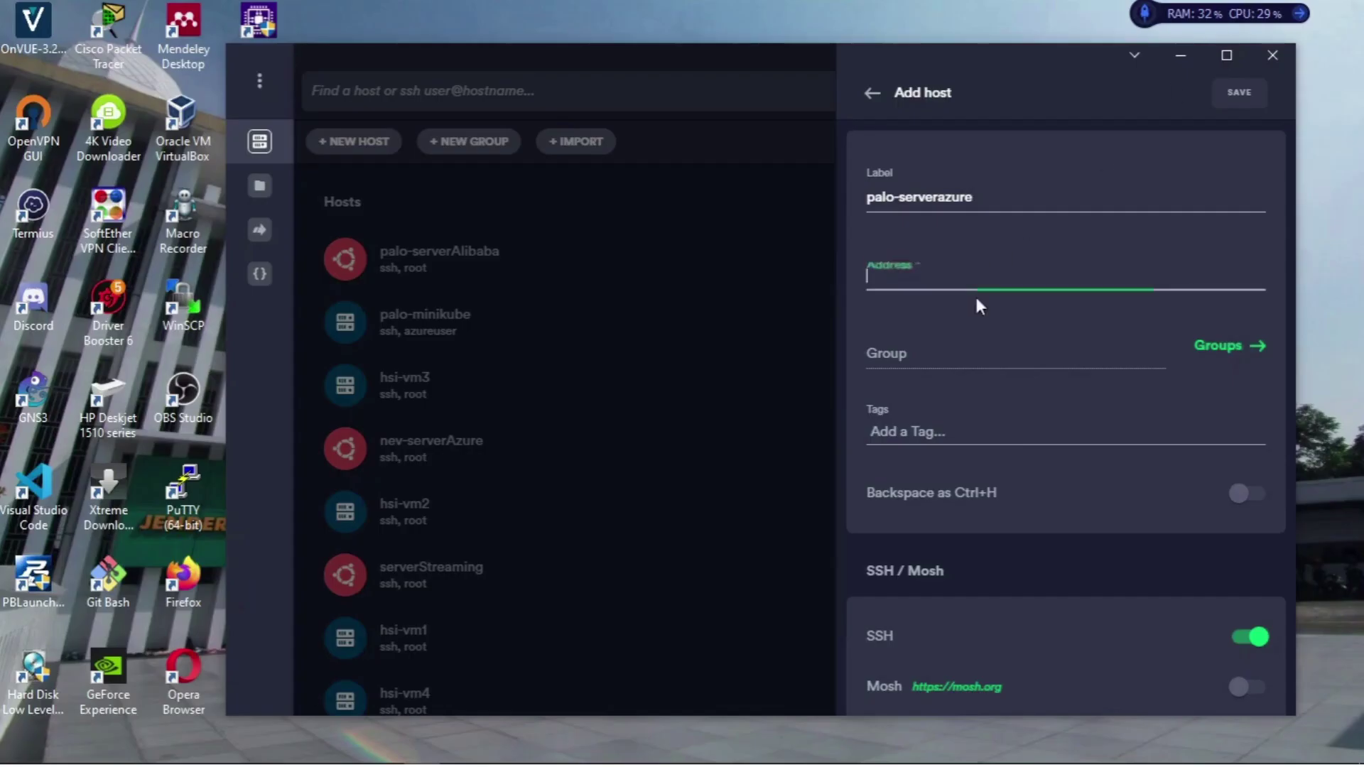
{"action": "left_click", "coordinate": [975, 283]}
{"action": "key", "text": "ctrl+v"}
{"action": "scroll", "coordinate": [966, 425], "scroll_direction": "down", "scroll_amount": 5}
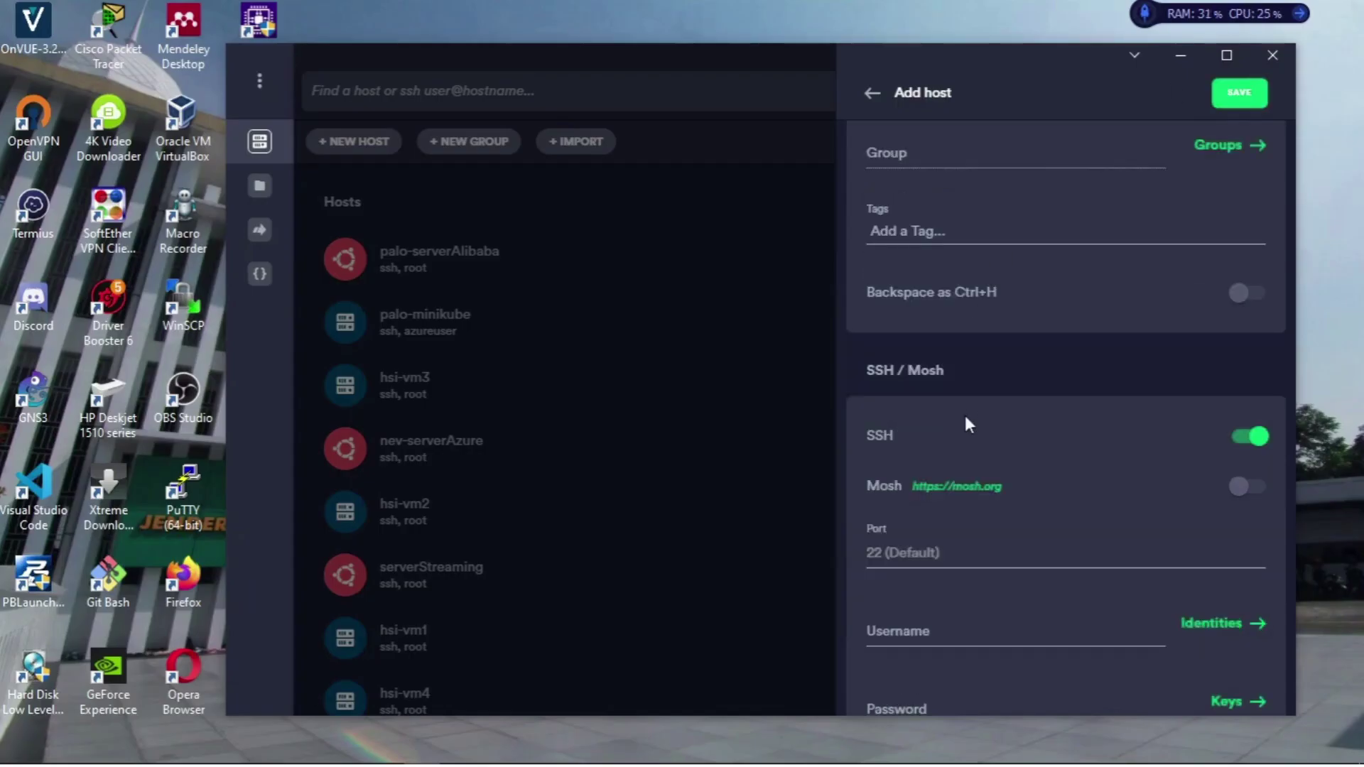
- Set port 22 with the username and password, save the host, and connect to it
{"action": "left_click", "coordinate": [960, 365]}
{"action": "type", "text": "22"}
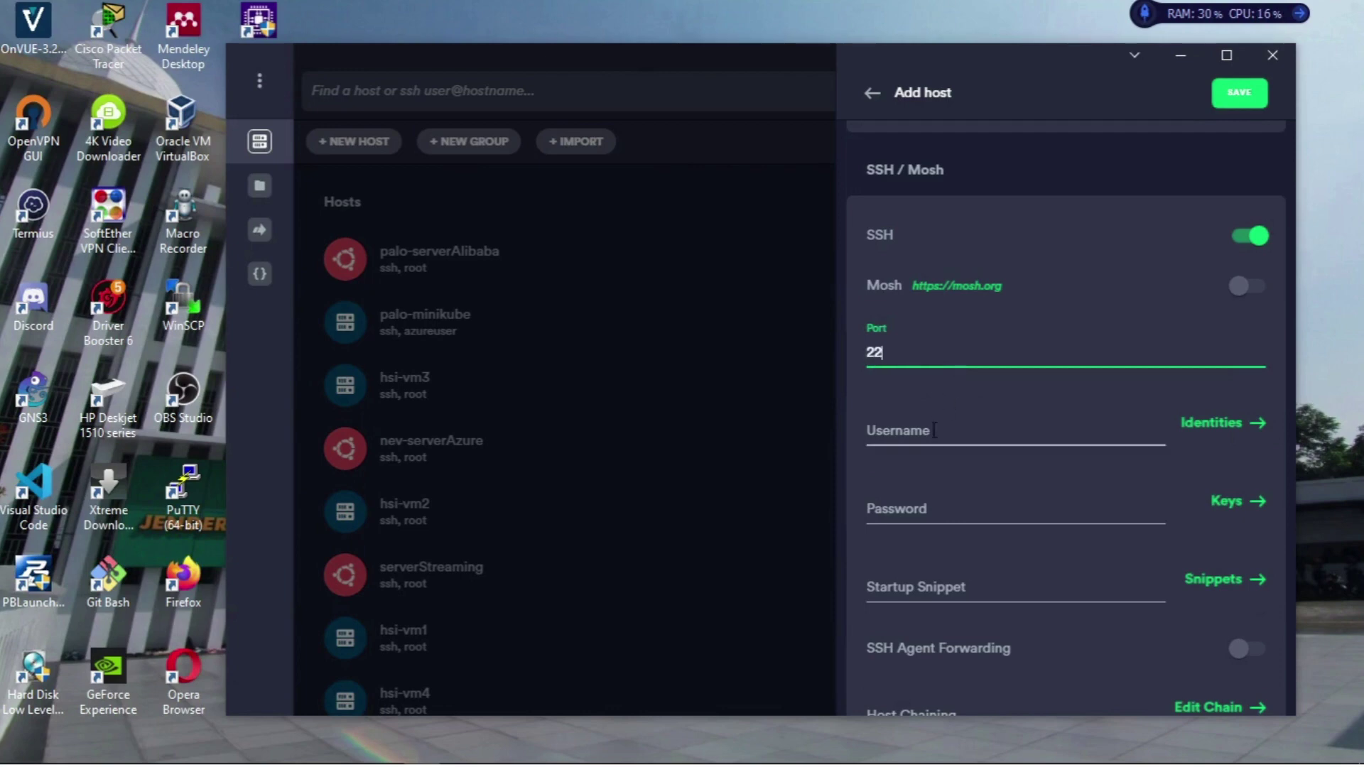
{"action": "left_click", "coordinate": [935, 431]}
{"action": "type", "text": "palo"}
{"action": "key", "text": "Tab"}
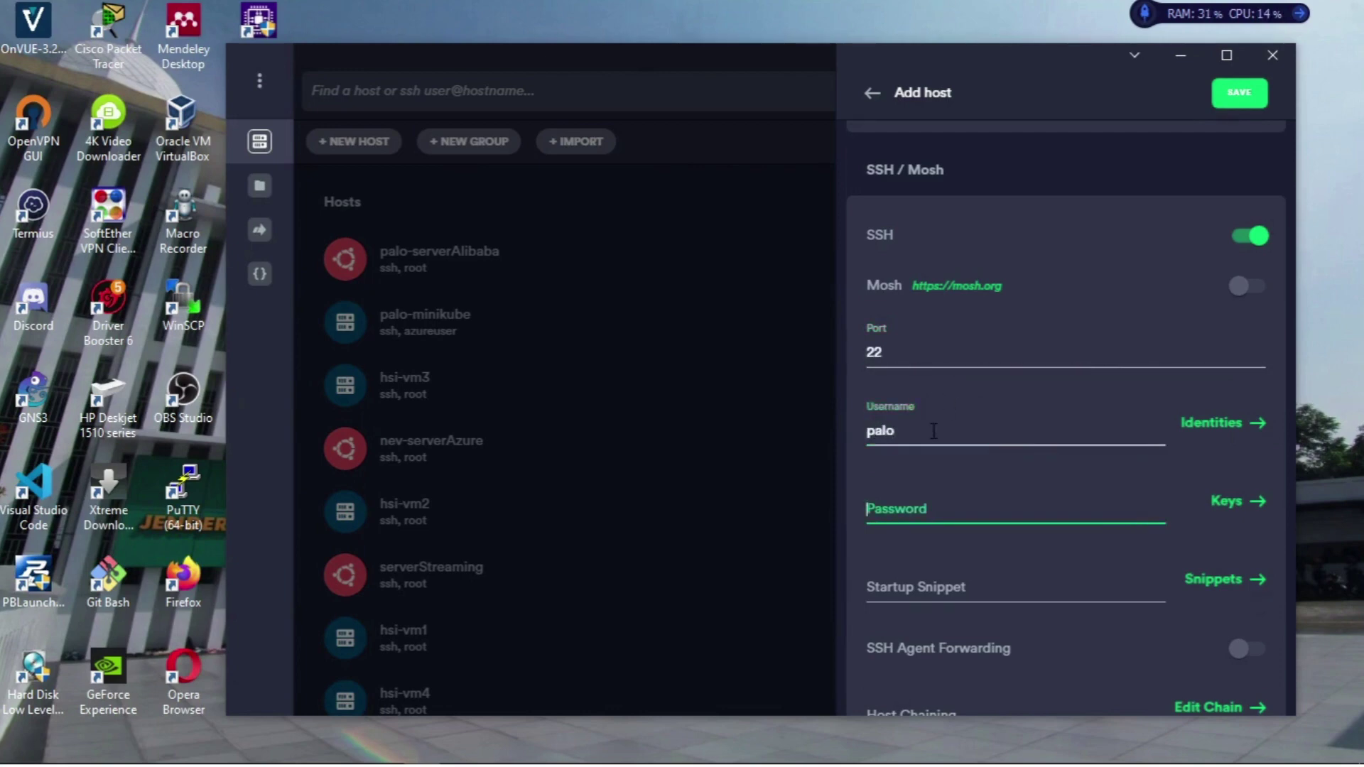
{"action": "type", "text": "************"}
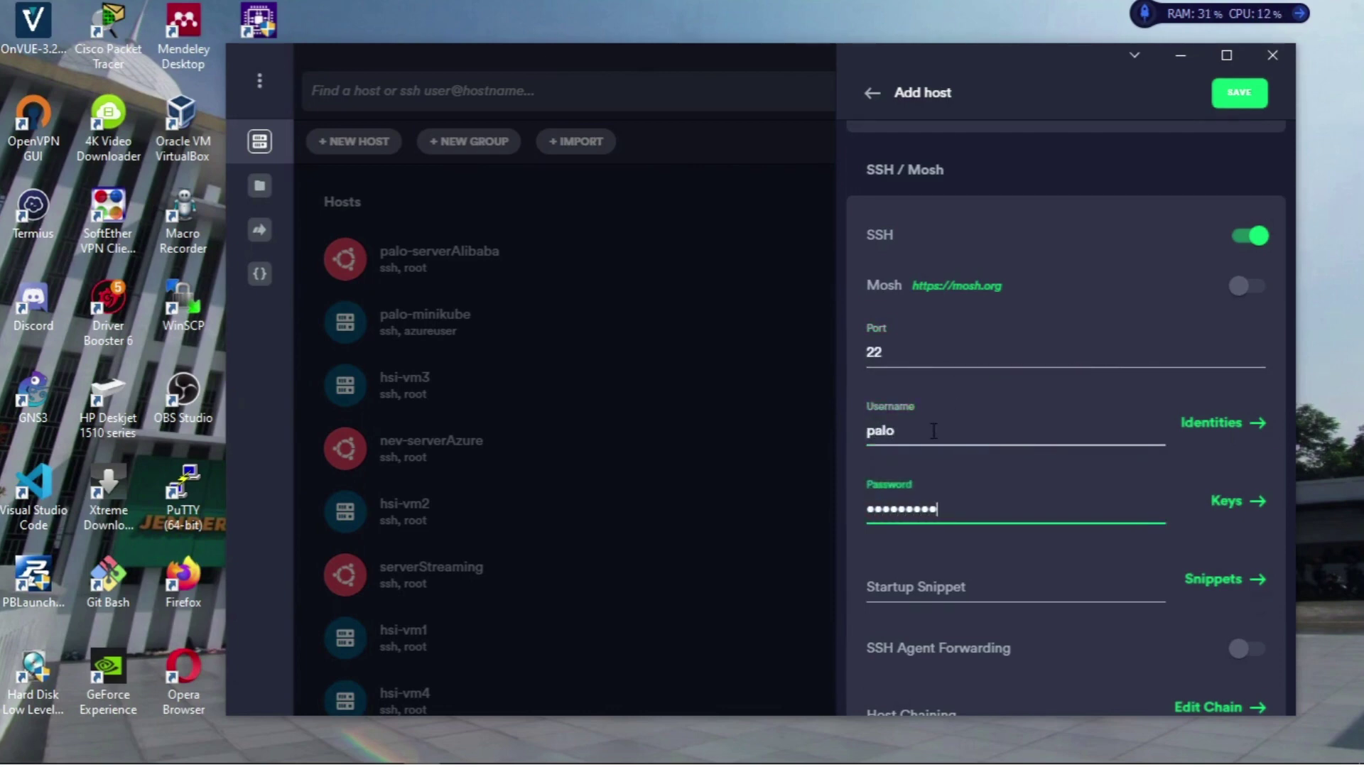
{"action": "scroll", "coordinate": [974, 477], "scroll_direction": "down", "scroll_amount": 3}
{"action": "scroll", "coordinate": [975, 486], "scroll_direction": "down", "scroll_amount": 5}
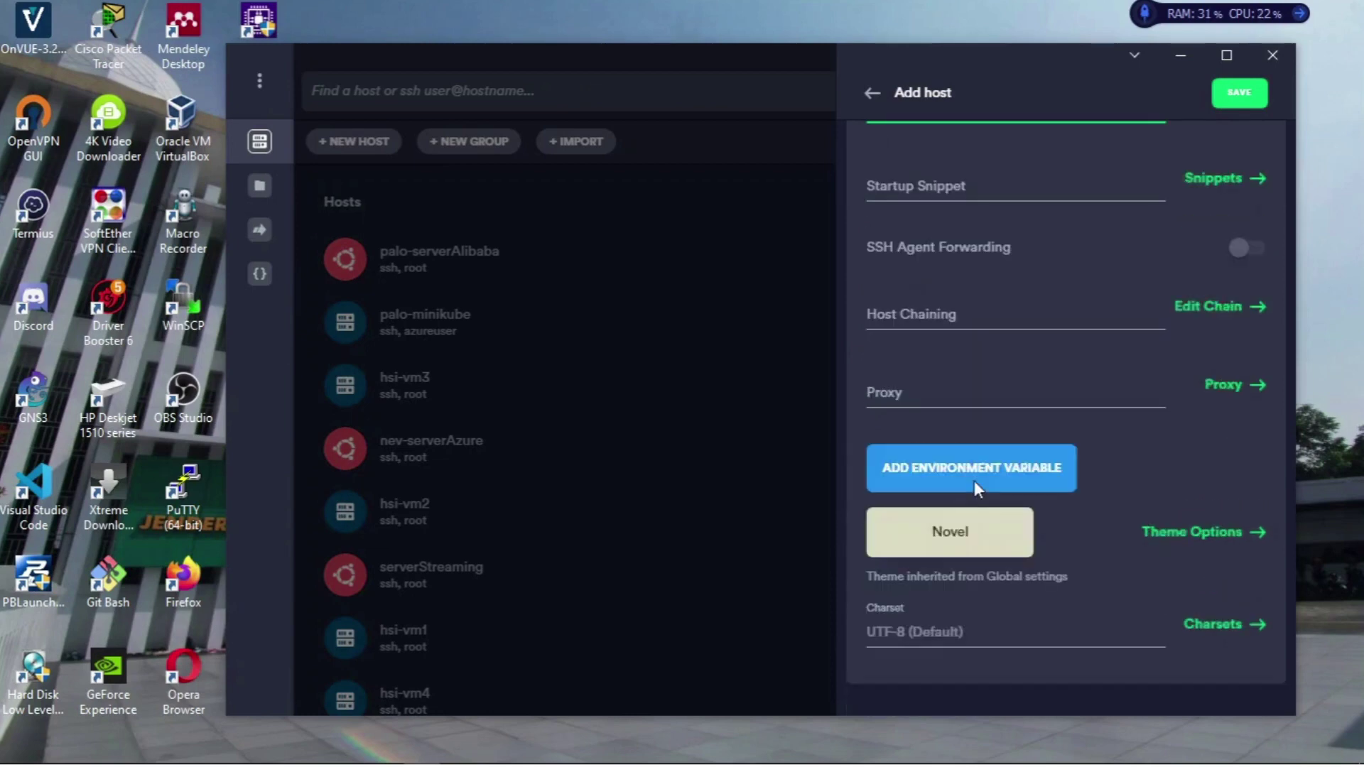
{"action": "left_click", "coordinate": [1236, 95]}
{"action": "double_click", "coordinate": [496, 239]}
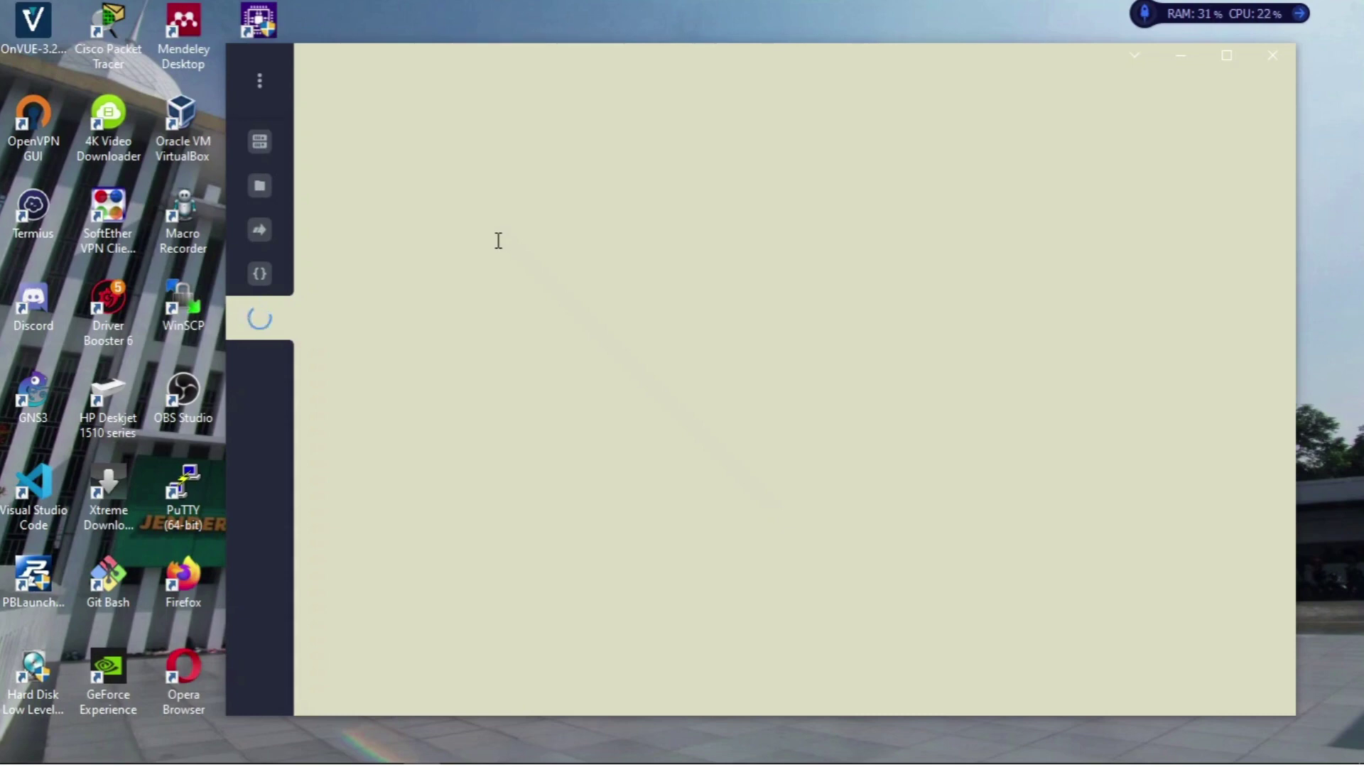
{"action": "left_click", "coordinate": [257, 140]}
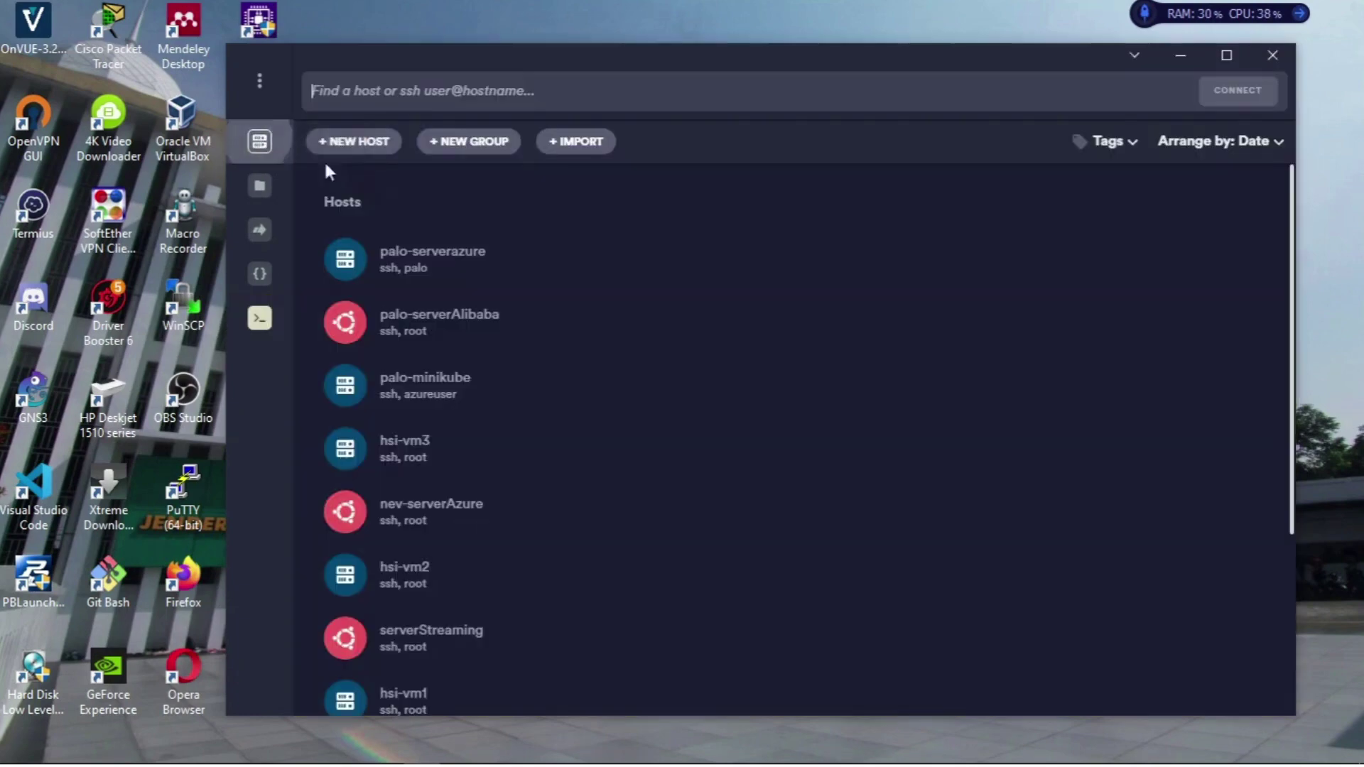
- Return to the palo-serverazure SSH session and clear the terminal
{"action": "scroll", "coordinate": [522, 397], "scroll_direction": "down", "scroll_amount": 4}
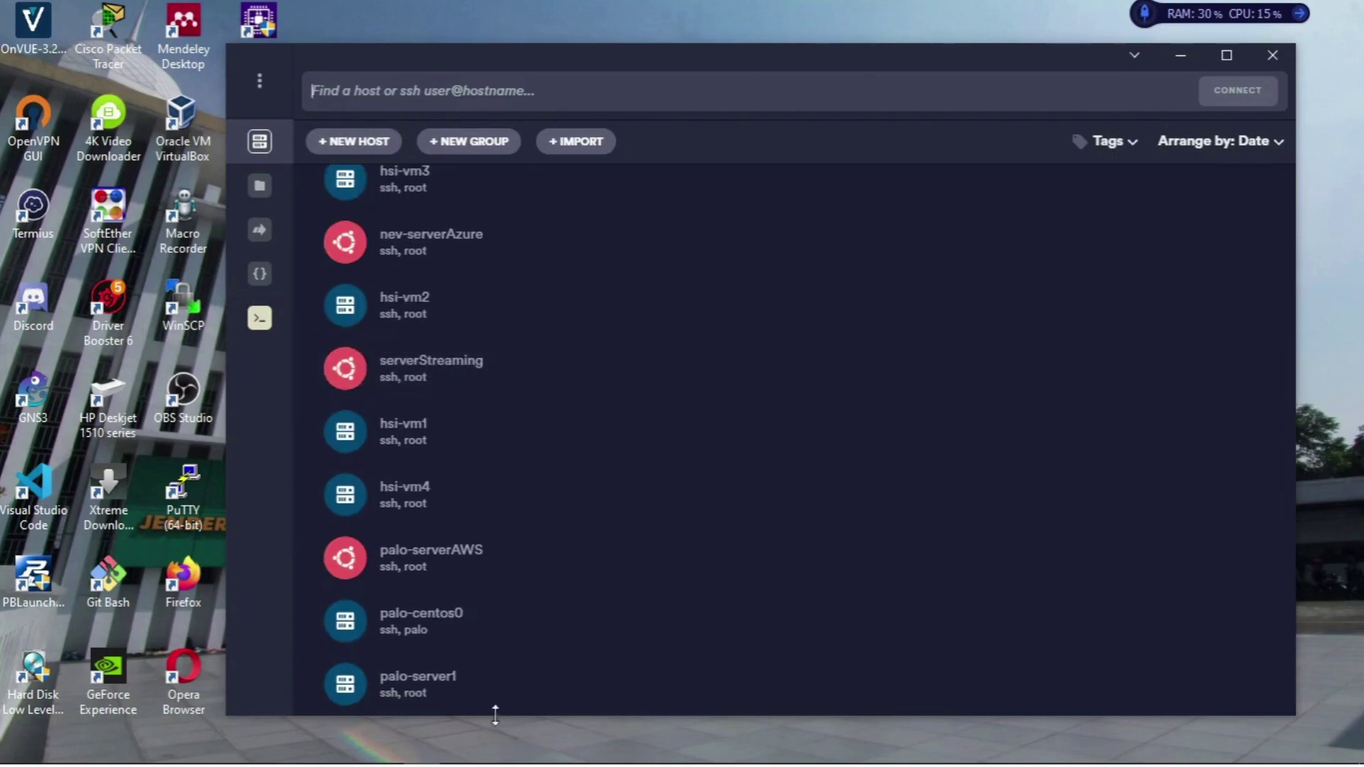
{"action": "scroll", "coordinate": [488, 572], "scroll_direction": "up", "scroll_amount": 4}
{"action": "left_click", "coordinate": [267, 330]}
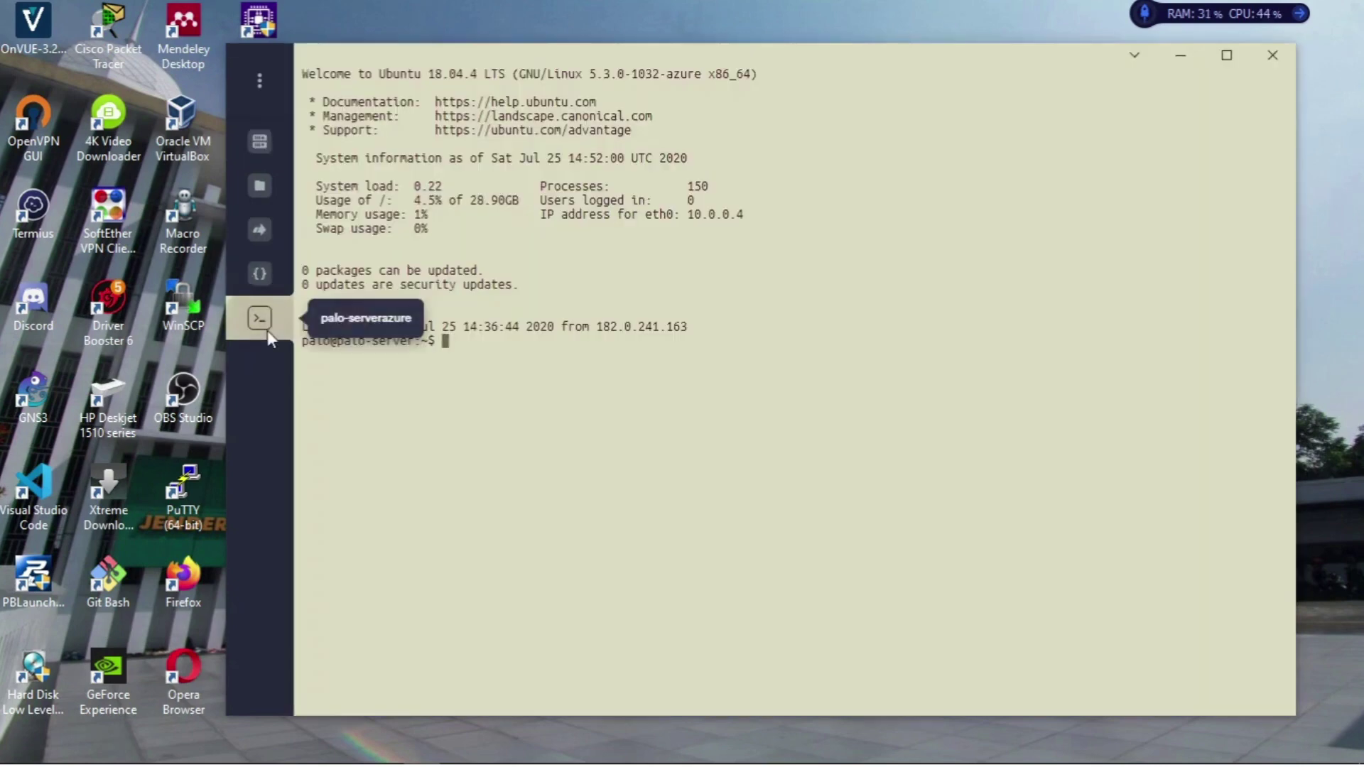
{"action": "key", "text": "Return"}
{"action": "key", "text": "Return"}
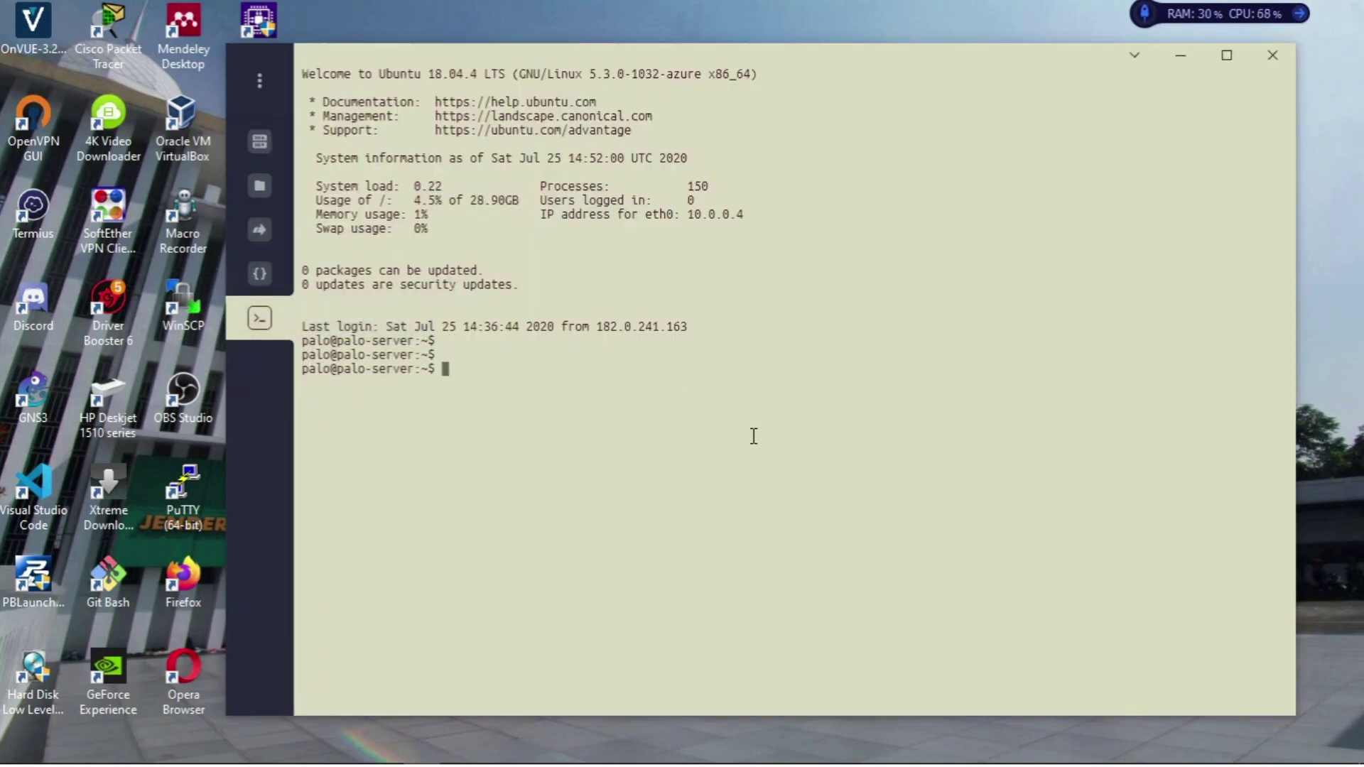
{"action": "key", "text": "Return"}
{"action": "type", "text": "clear"}
{"action": "key", "text": "Return"}
- Run curl localhost to fetch the nginx welcome HTML, then cat /etc/os-release
{"action": "type", "text": "curl "}
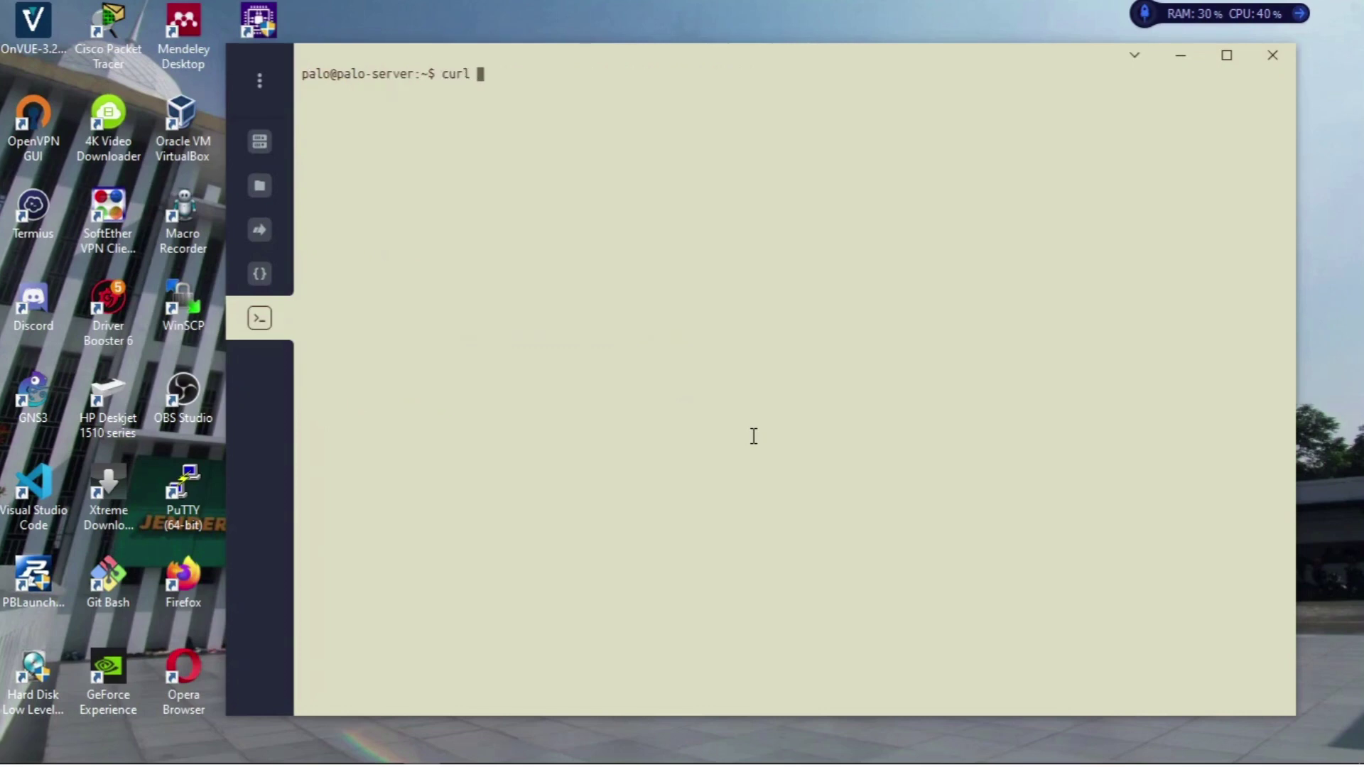
{"action": "type", "text": "localhost"}
{"action": "key", "text": "Return"}
{"action": "key", "text": "Return"}
{"action": "key", "text": "Return"}
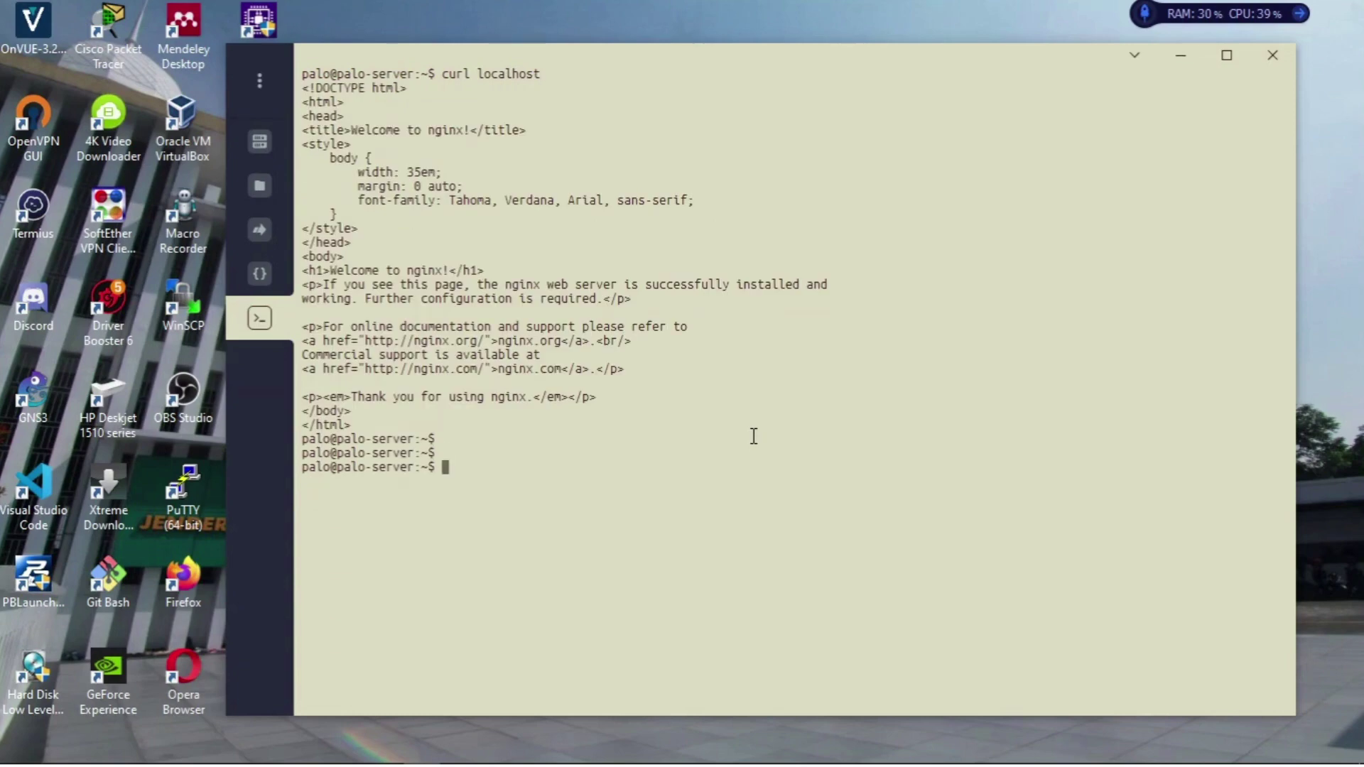
{"action": "type", "text": "cat /etc/os-release"}
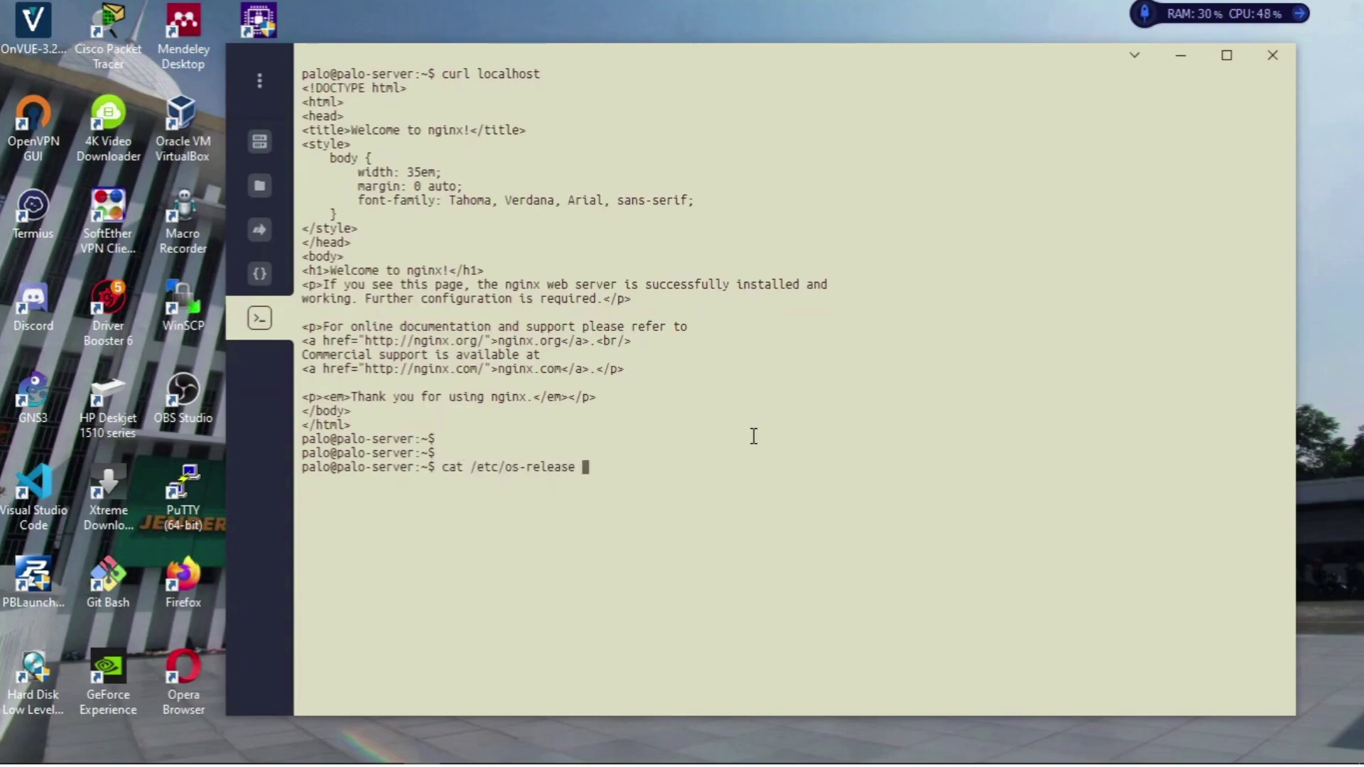
{"action": "key", "text": "Return"}
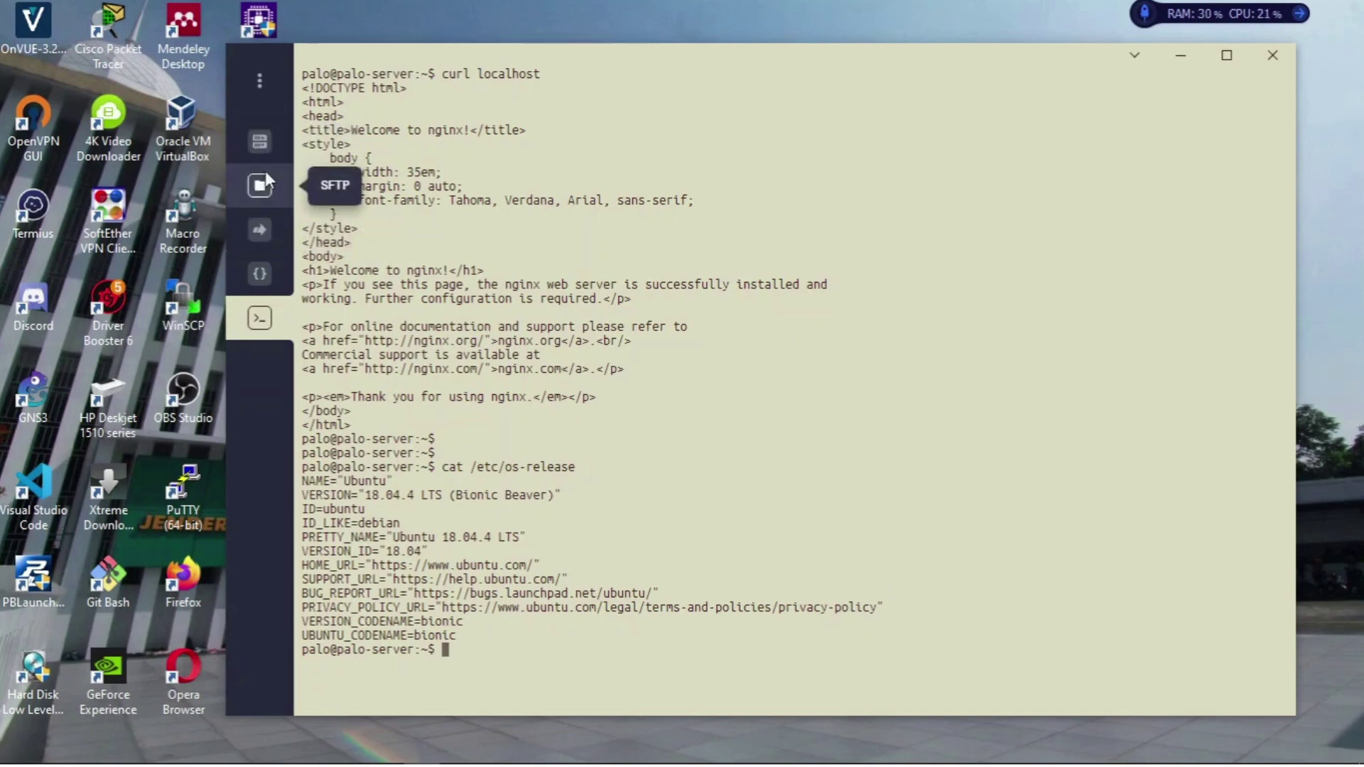
- Draft rule 'buat akses si server eyy' from palo-serverazure port 80 to localhost:80, then discard it
{"action": "left_click", "coordinate": [261, 231]}
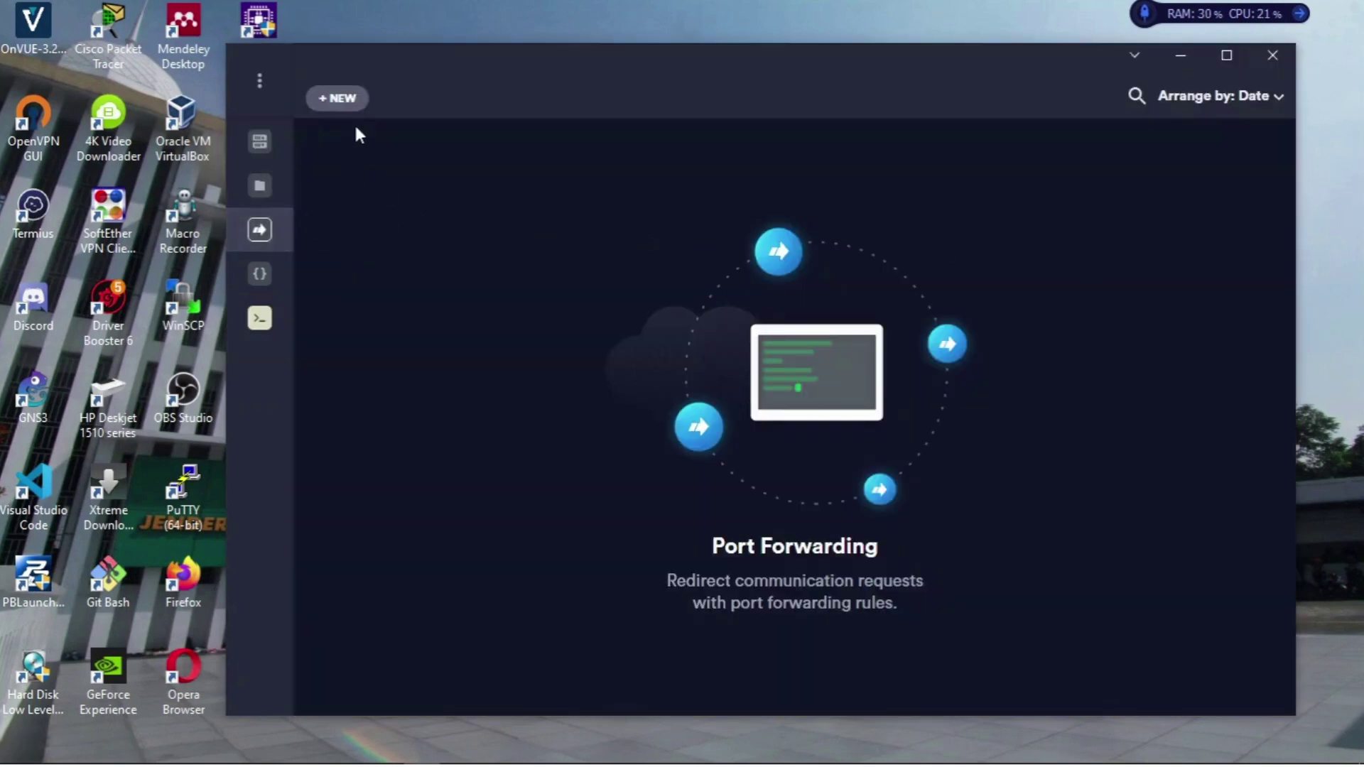
{"action": "left_click", "coordinate": [358, 100]}
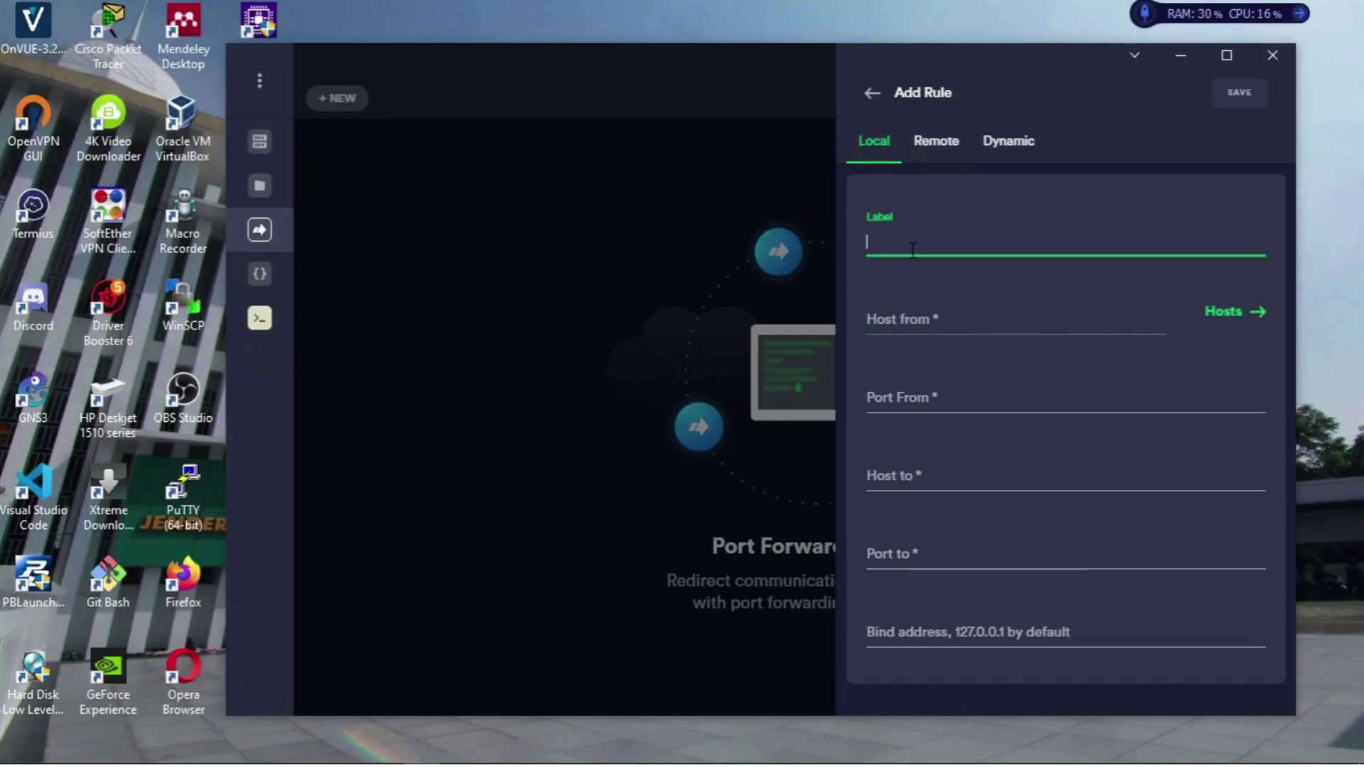
{"action": "type", "text": "buat akses si server eyy"}
{"action": "left_click", "coordinate": [1226, 311]}
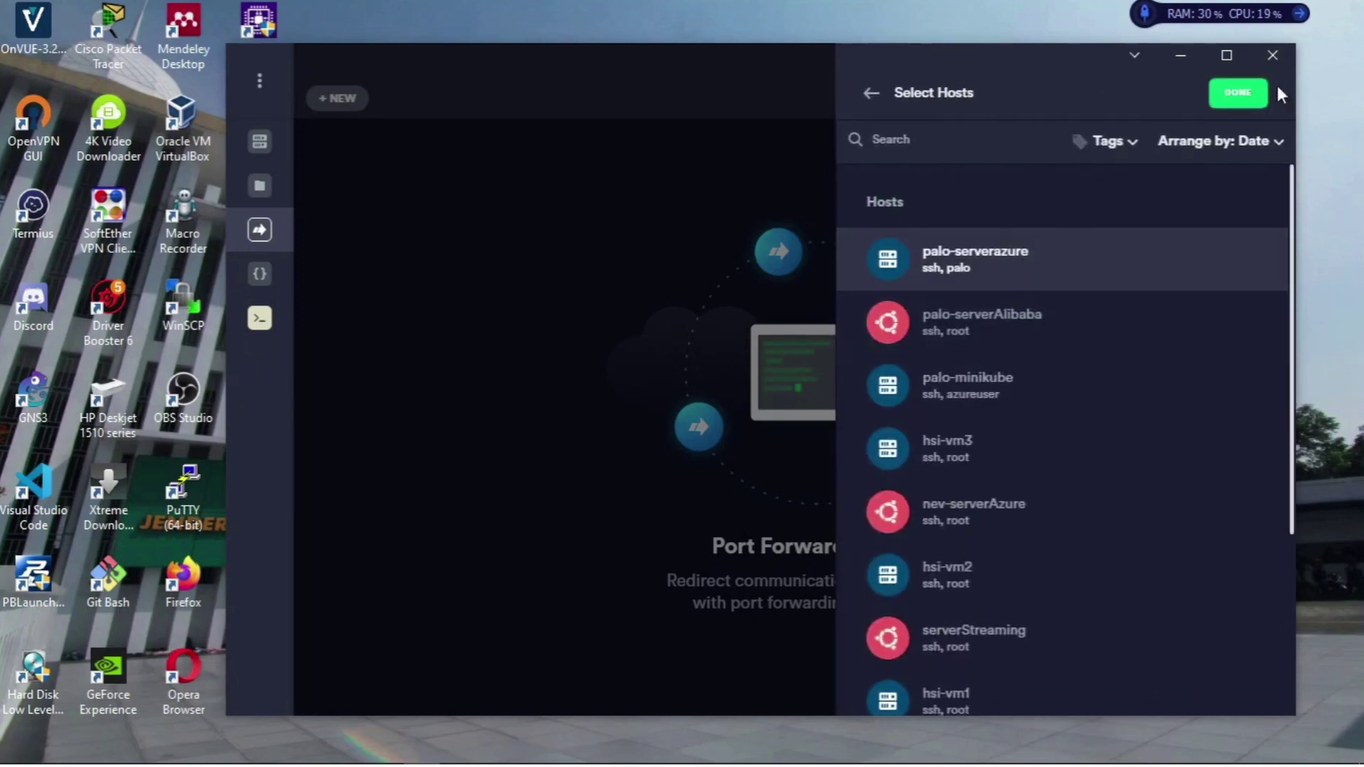
{"action": "left_click", "coordinate": [1259, 93]}
{"action": "left_click", "coordinate": [962, 400]}
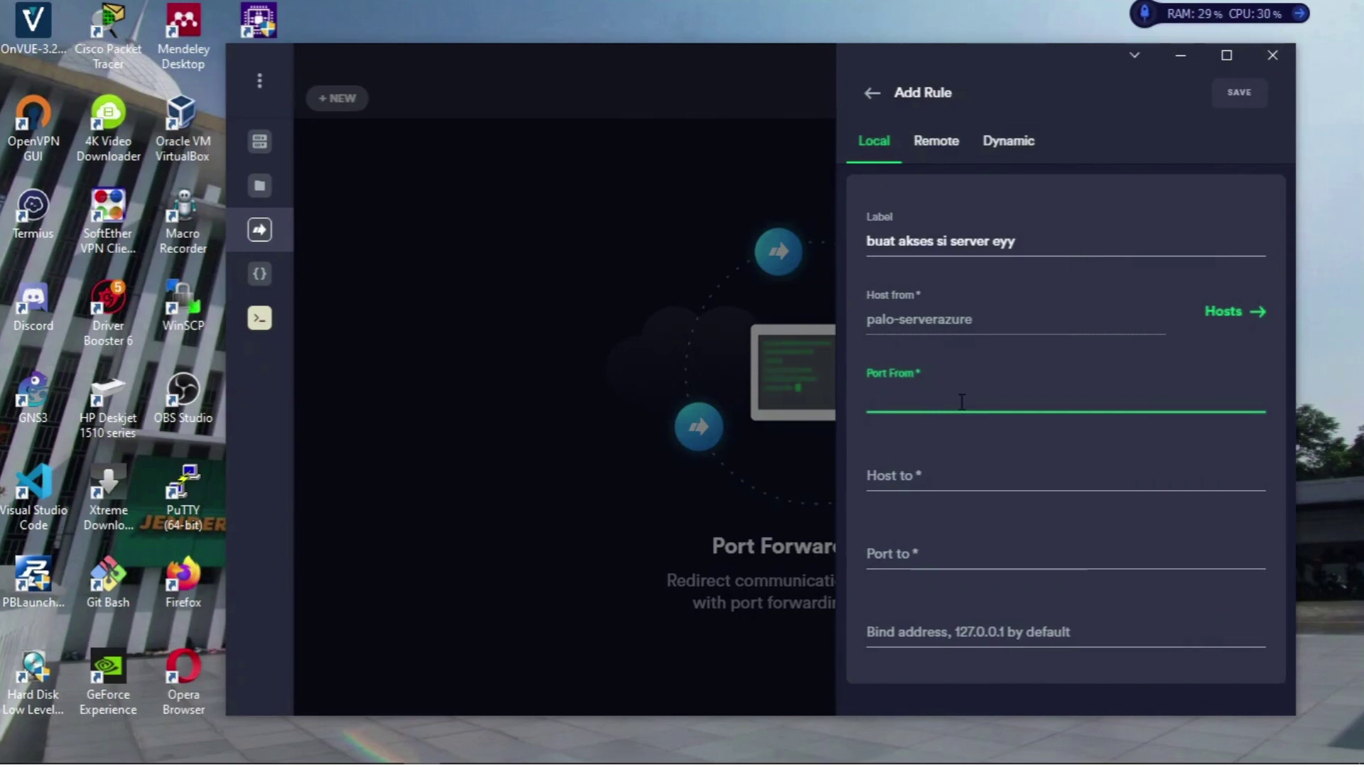
{"action": "type", "text": "80"}
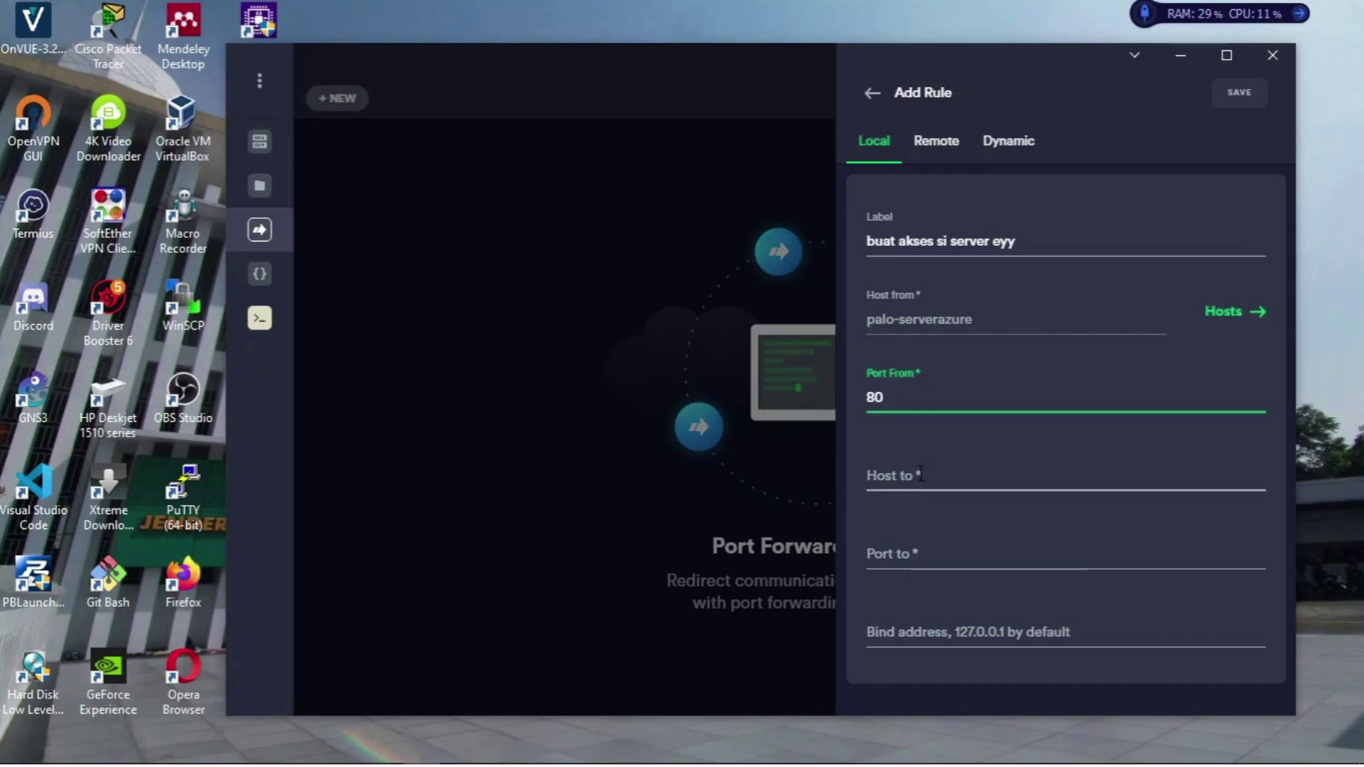
{"action": "left_click", "coordinate": [921, 473]}
{"action": "type", "text": "localhost"}
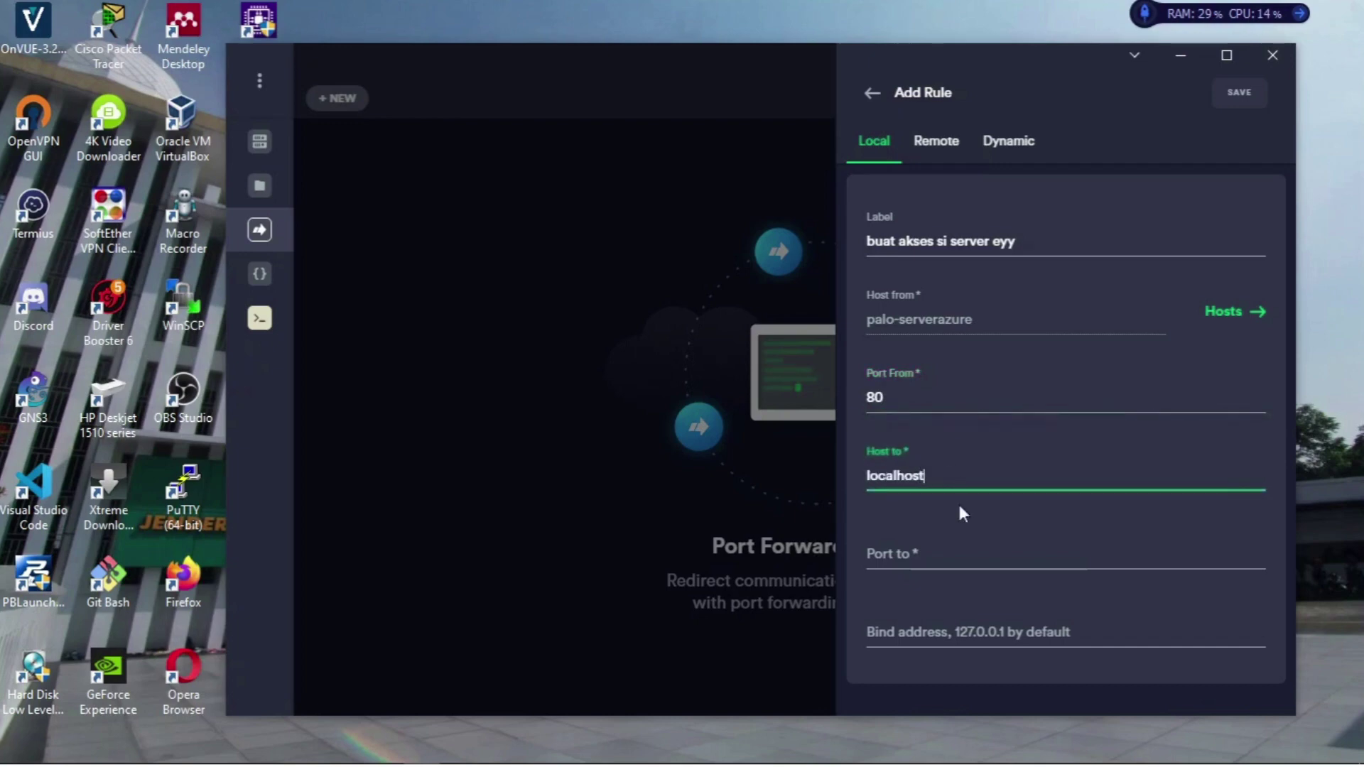
{"action": "left_click", "coordinate": [943, 552]}
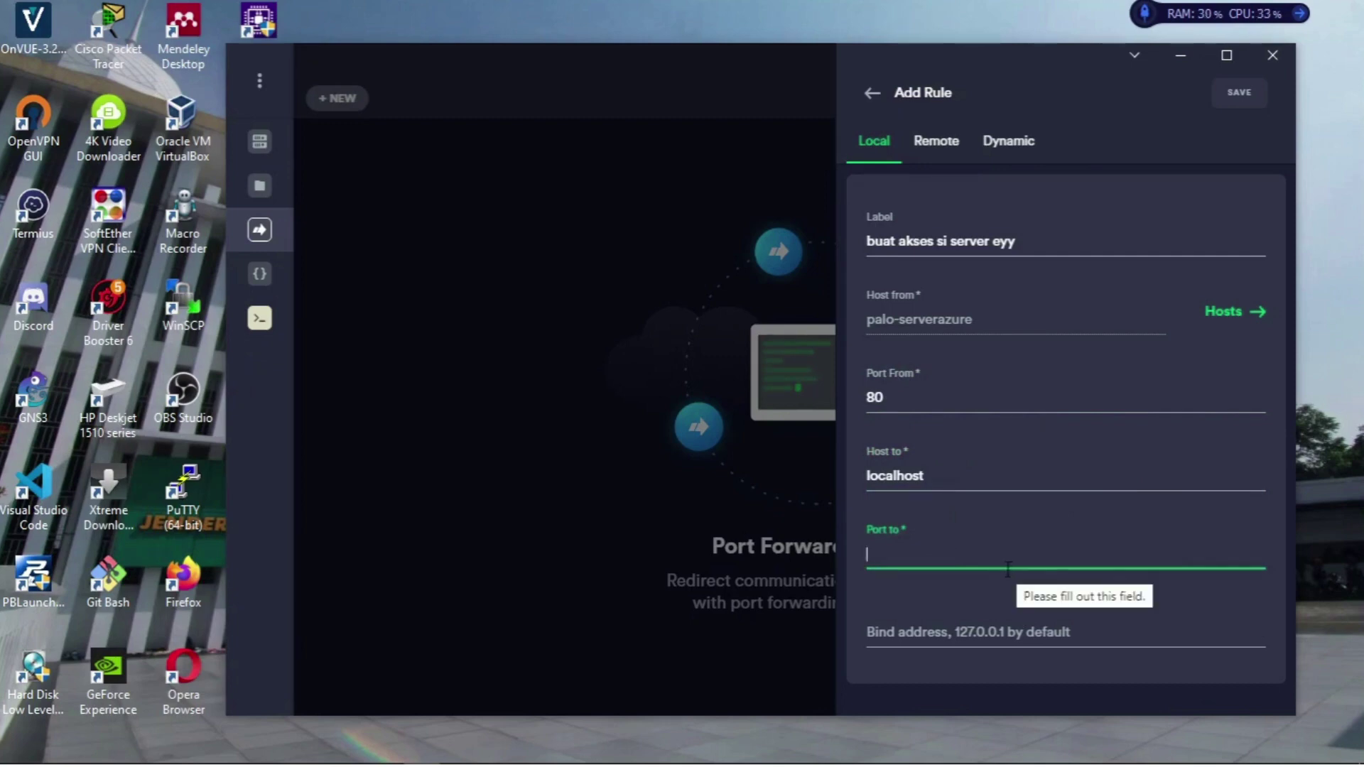
{"action": "type", "text": "80"}
{"action": "left_click", "coordinate": [709, 495]}
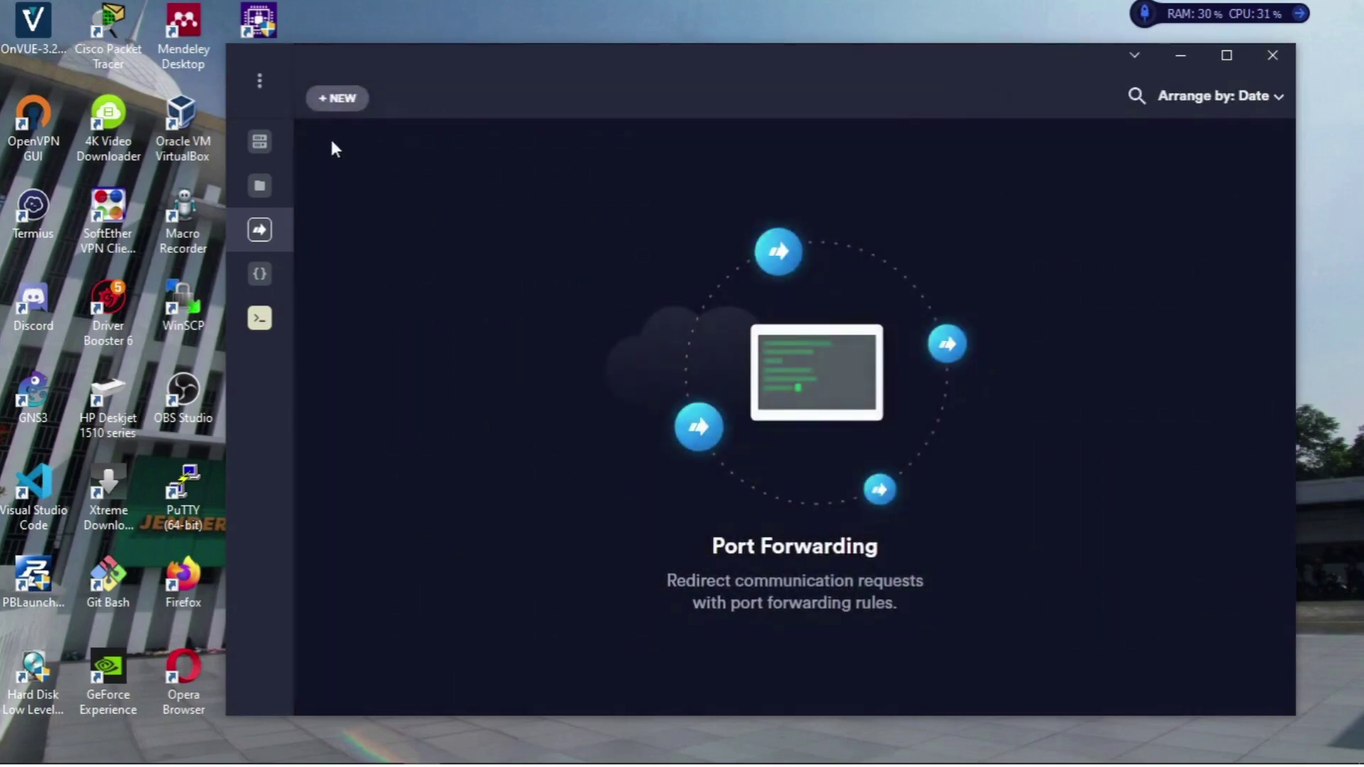
- Start a rule labelled 'untuk remote eyy' on host palo-serverazure with Port From 80
{"action": "left_click", "coordinate": [337, 98]}
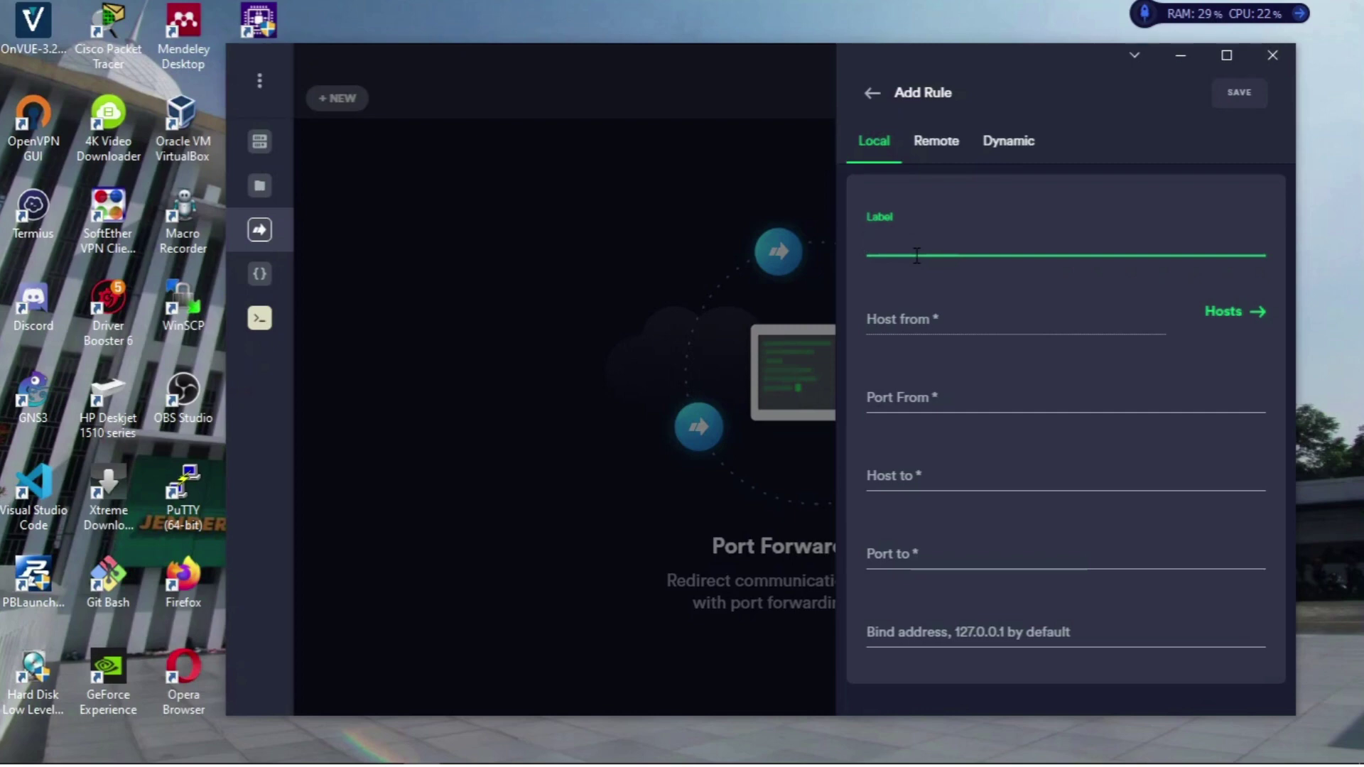
{"action": "type", "text": "untuk remote e"}
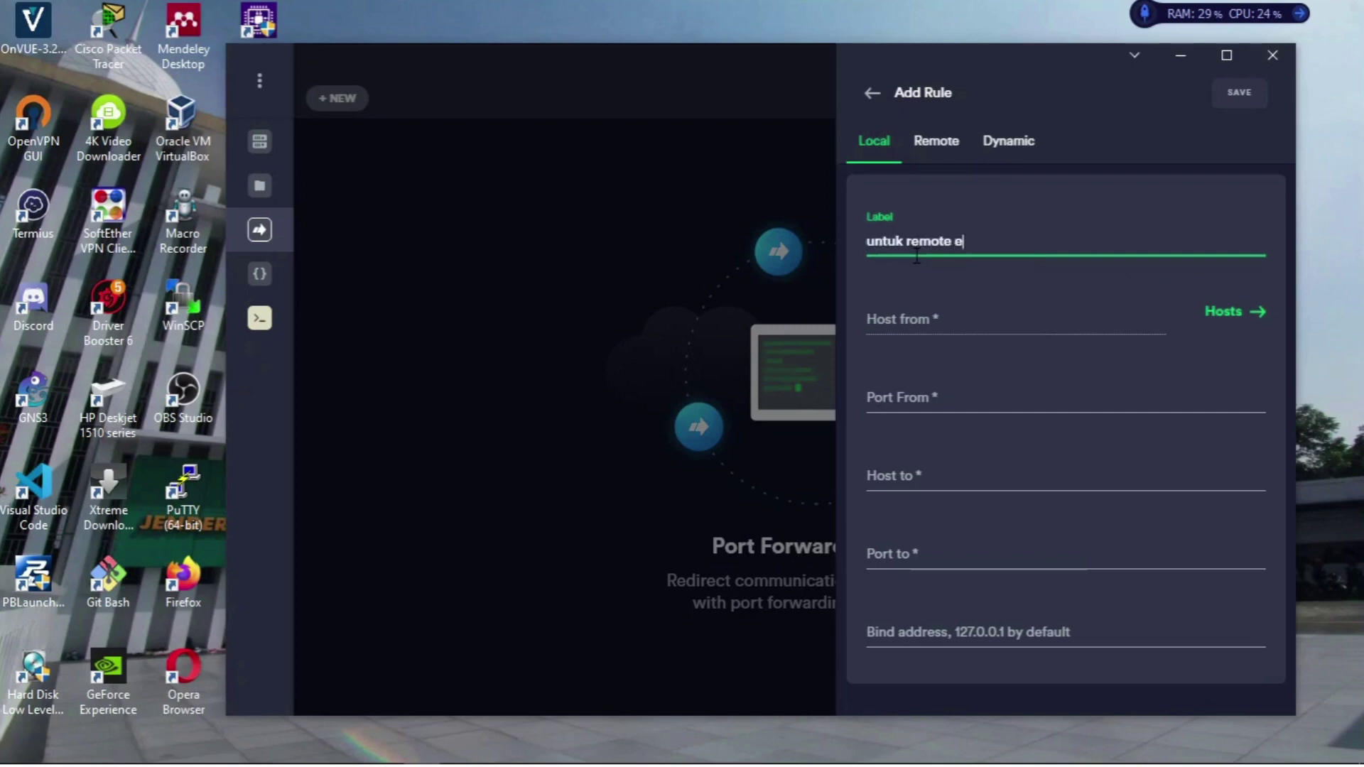
{"action": "type", "text": "yy"}
{"action": "left_click", "coordinate": [964, 277]}
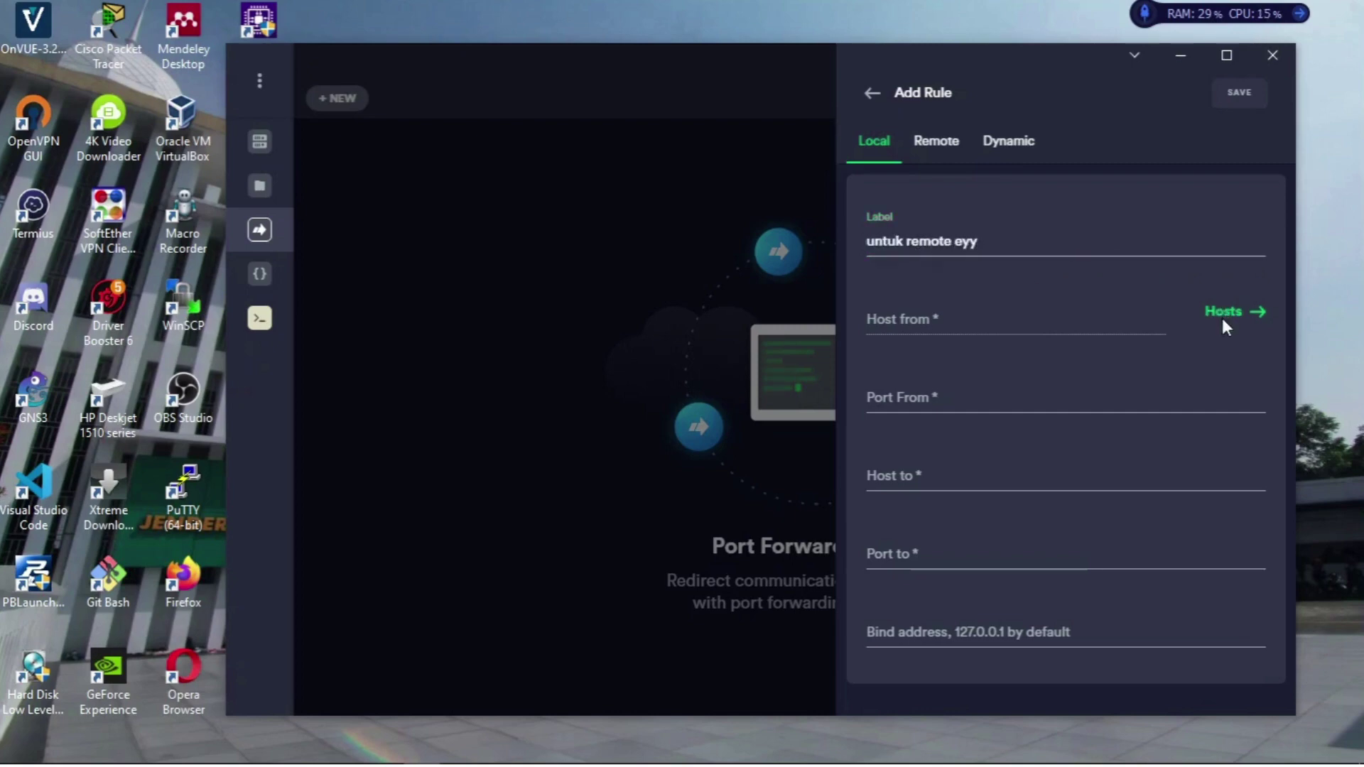
{"action": "left_click", "coordinate": [1222, 318]}
{"action": "left_click", "coordinate": [1059, 248]}
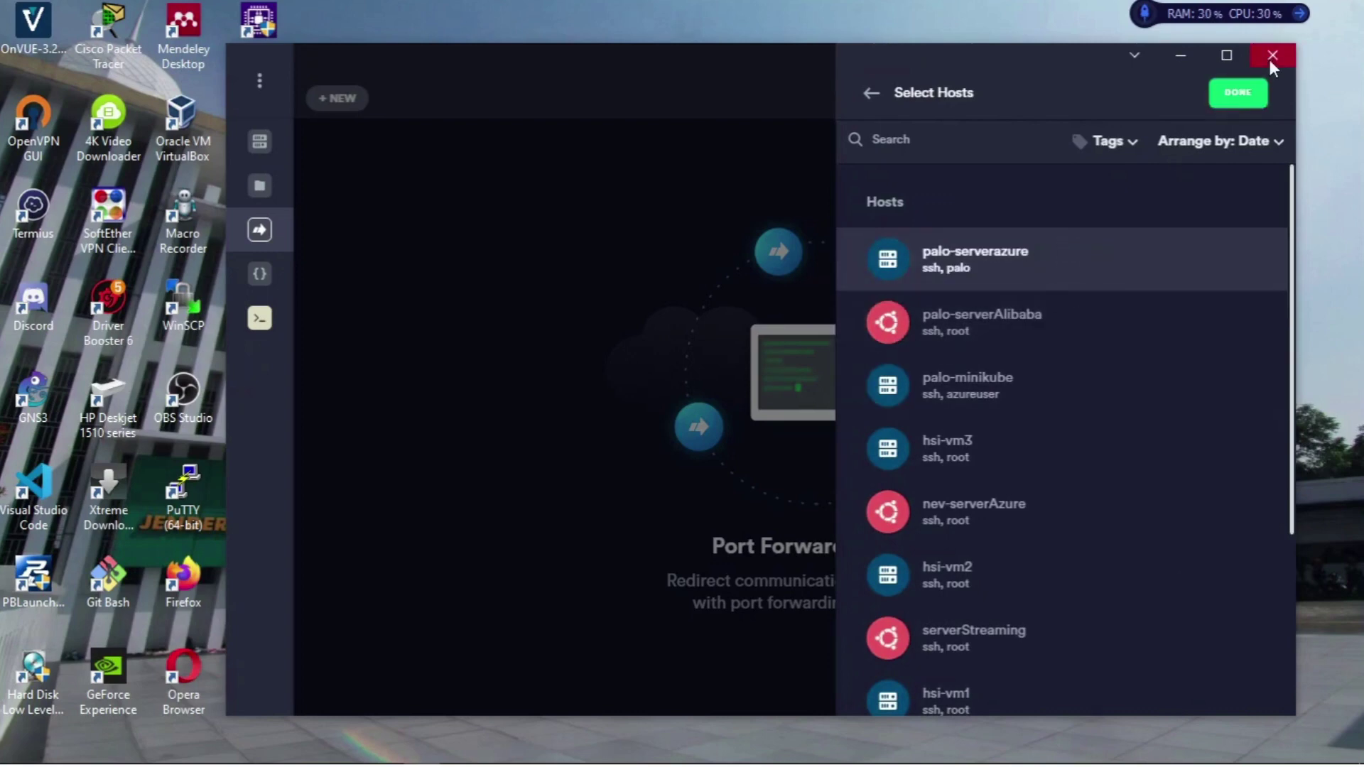
{"action": "left_click", "coordinate": [1259, 91]}
{"action": "left_click", "coordinate": [945, 402]}
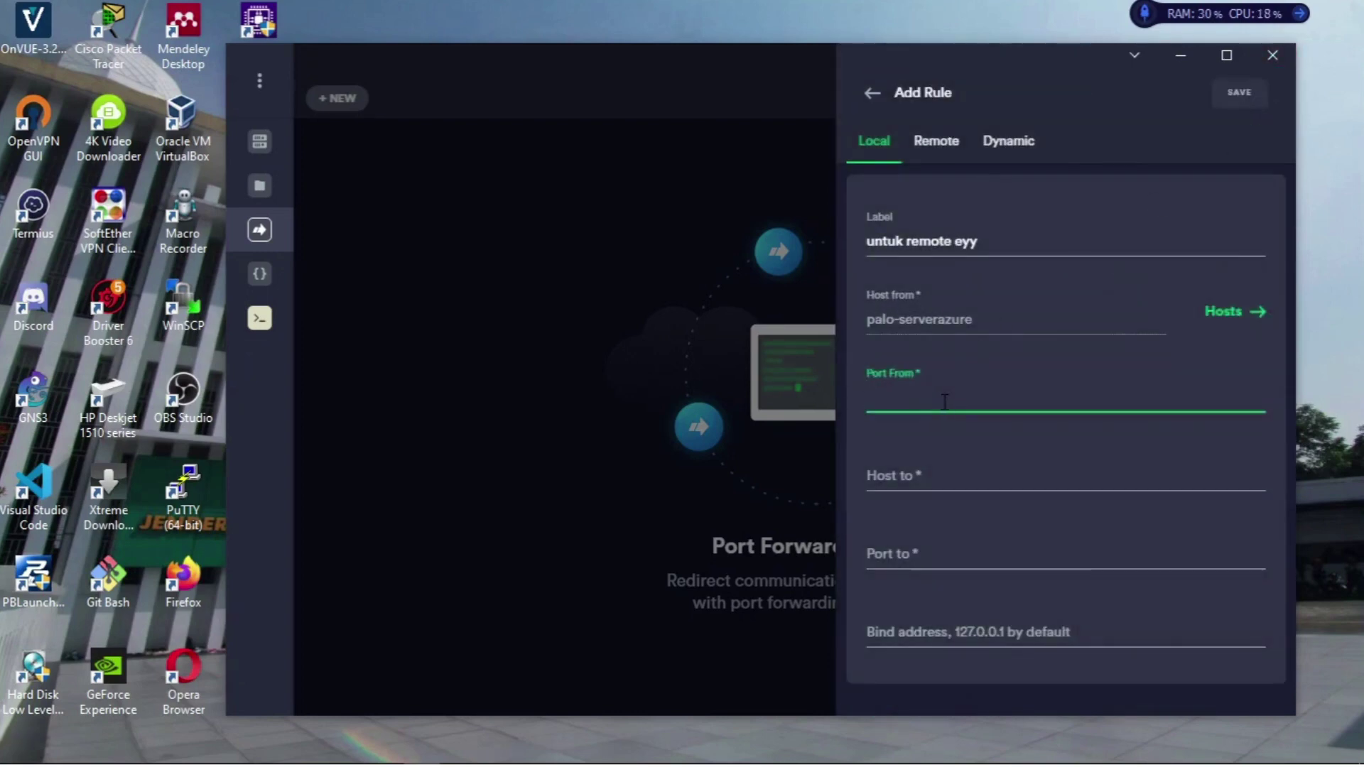
{"action": "type", "text": "80"}
{"action": "key", "text": "ctrl+a"}
{"action": "left_click", "coordinate": [898, 395]}
- Set the destination to localhost port 80, save the rule, and start it
{"action": "left_click", "coordinate": [938, 475]}
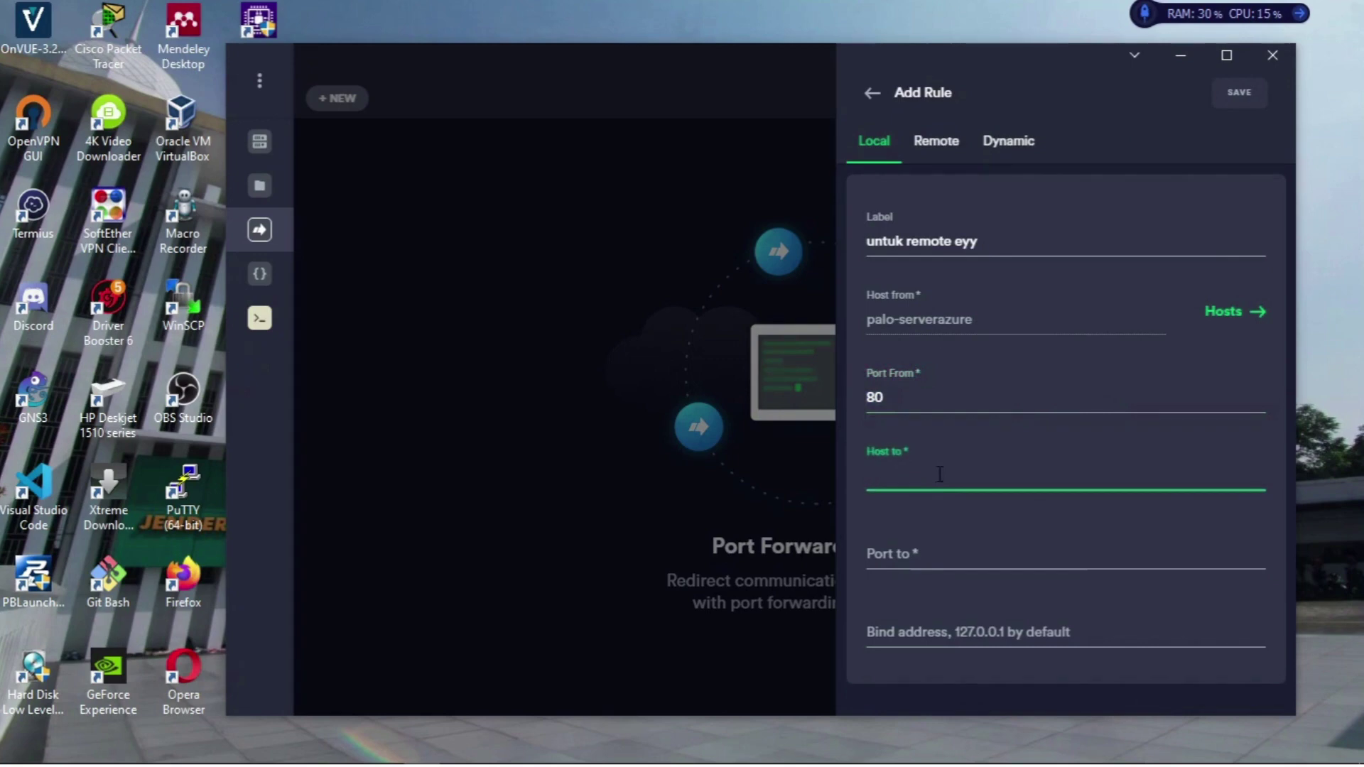
{"action": "type", "text": "localhost"}
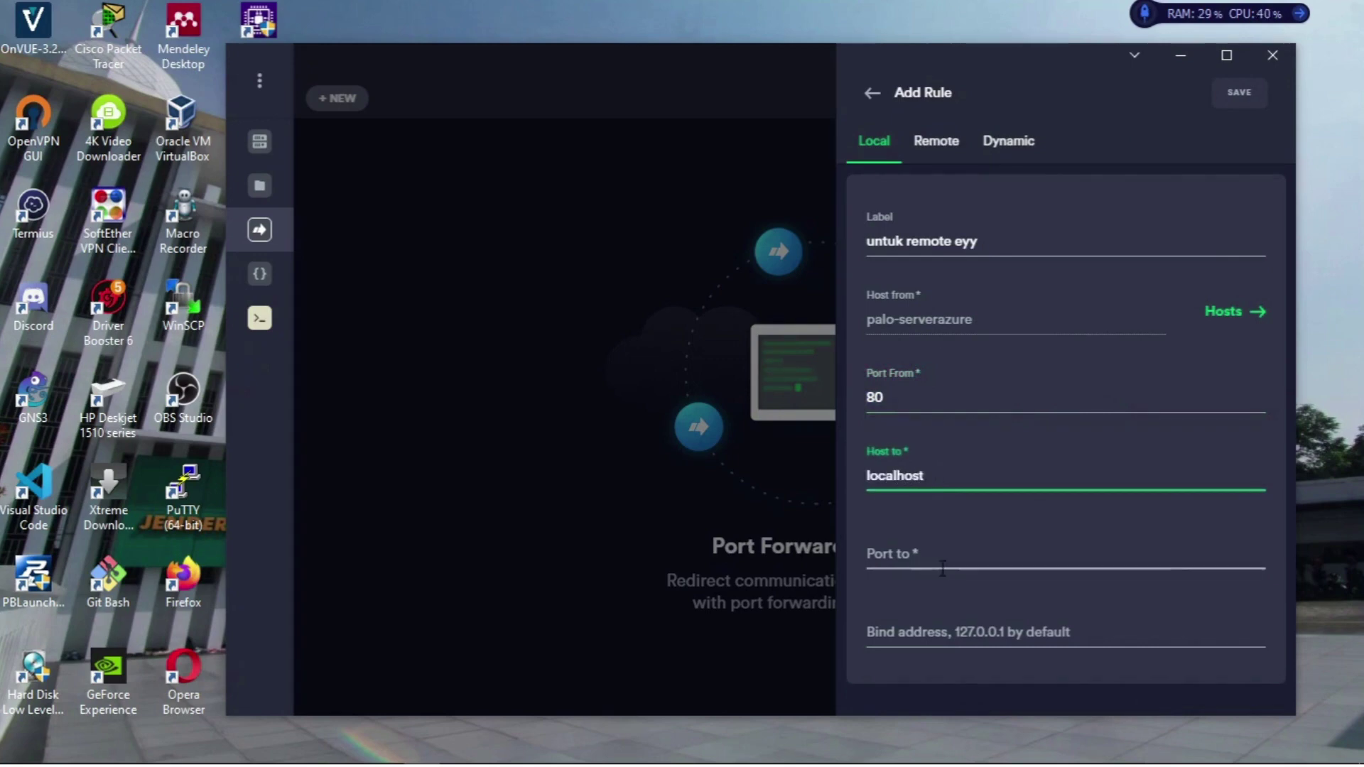
{"action": "left_click", "coordinate": [942, 561]}
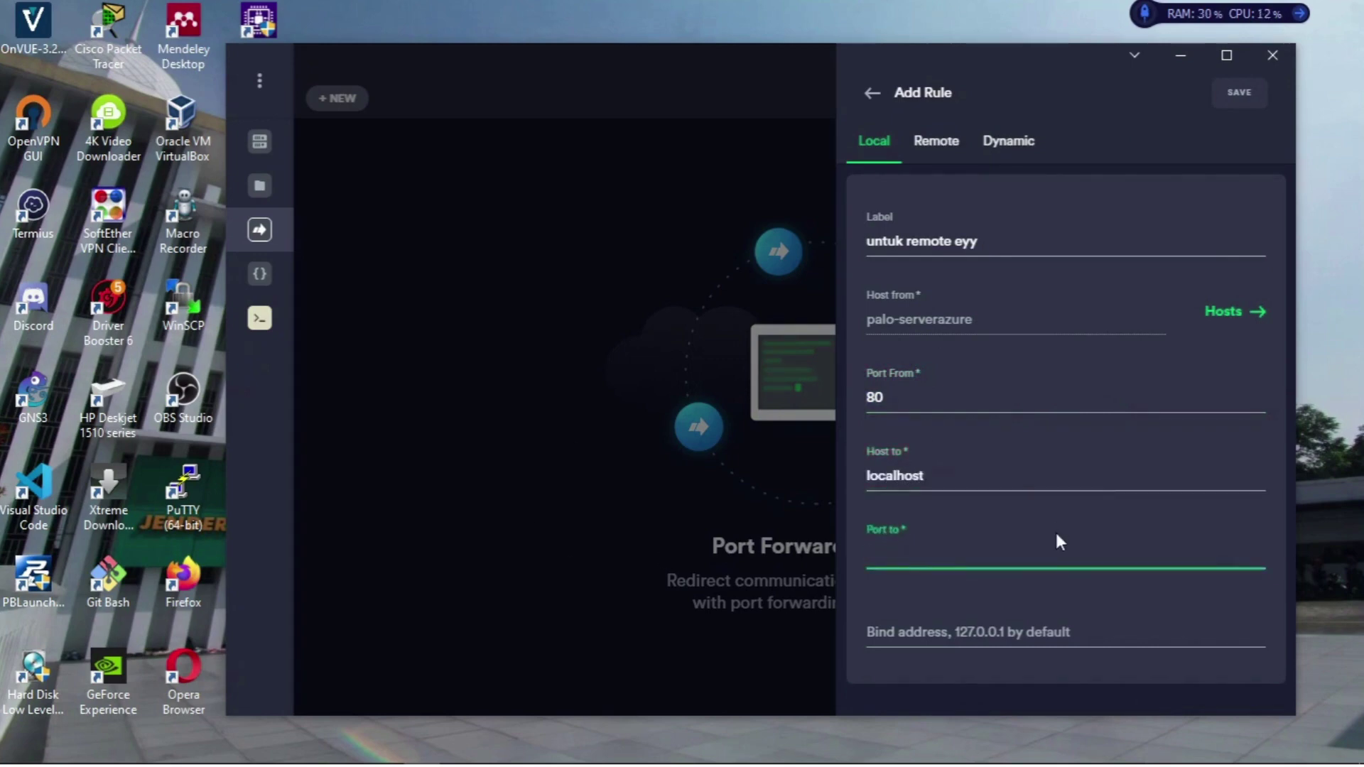
{"action": "type", "text": "80"}
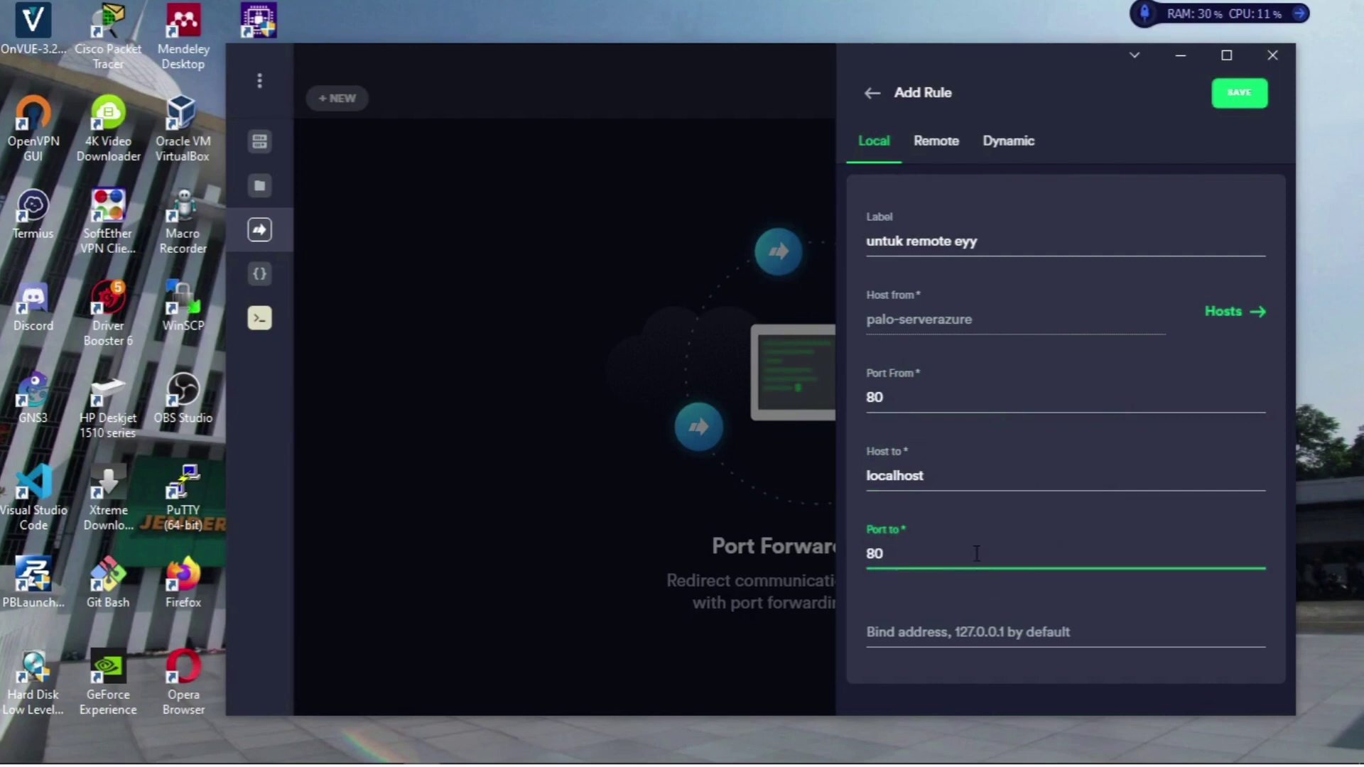
{"action": "key", "text": "BackSpace"}
{"action": "key", "text": "BackSpace"}
{"action": "type", "text": "999"}
{"action": "key", "text": "BackSpace"}
{"action": "key", "text": "BackSpace"}
{"action": "key", "text": "BackSpace"}
{"action": "type", "text": "80"}
{"action": "left_click", "coordinate": [1231, 95]}
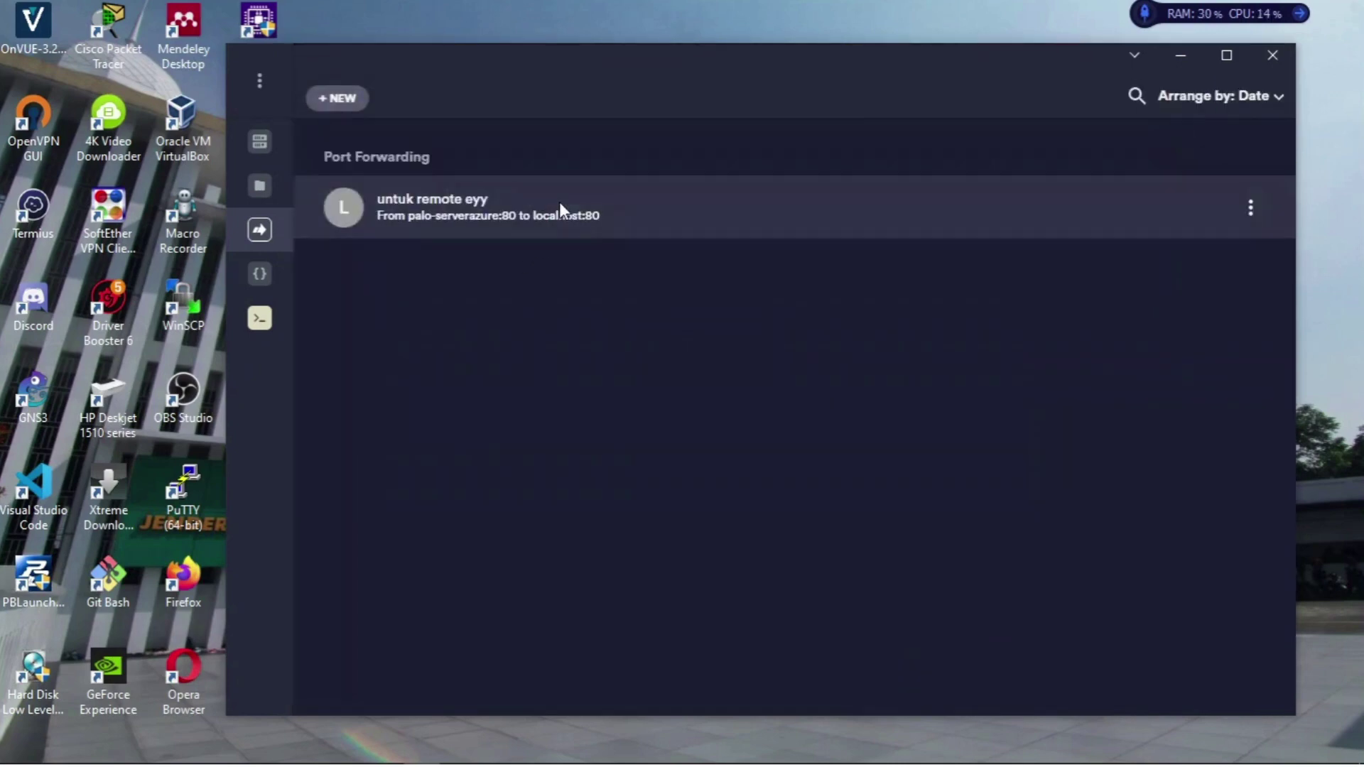
{"action": "left_click", "coordinate": [560, 202]}
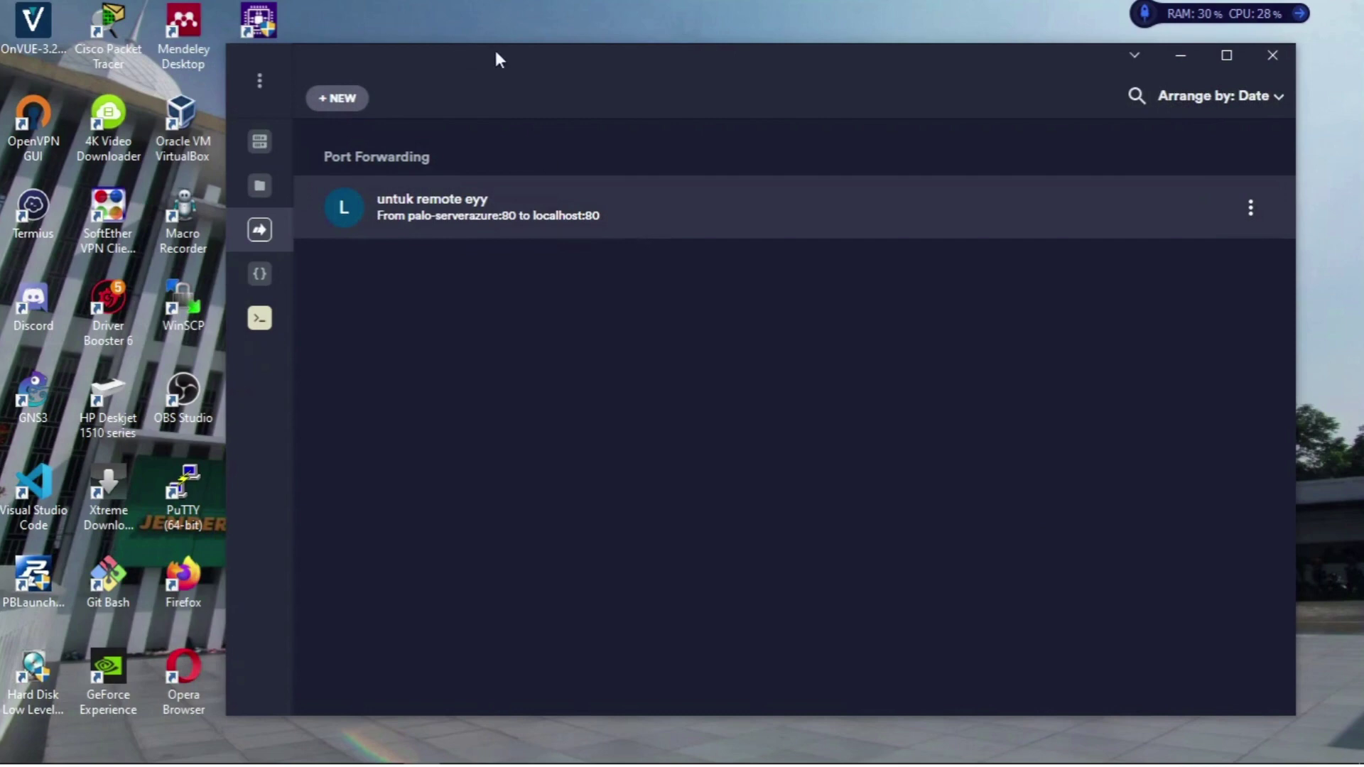
{"action": "left_click_drag", "start_coordinate": [496, 59], "coordinate": [553, 56]}
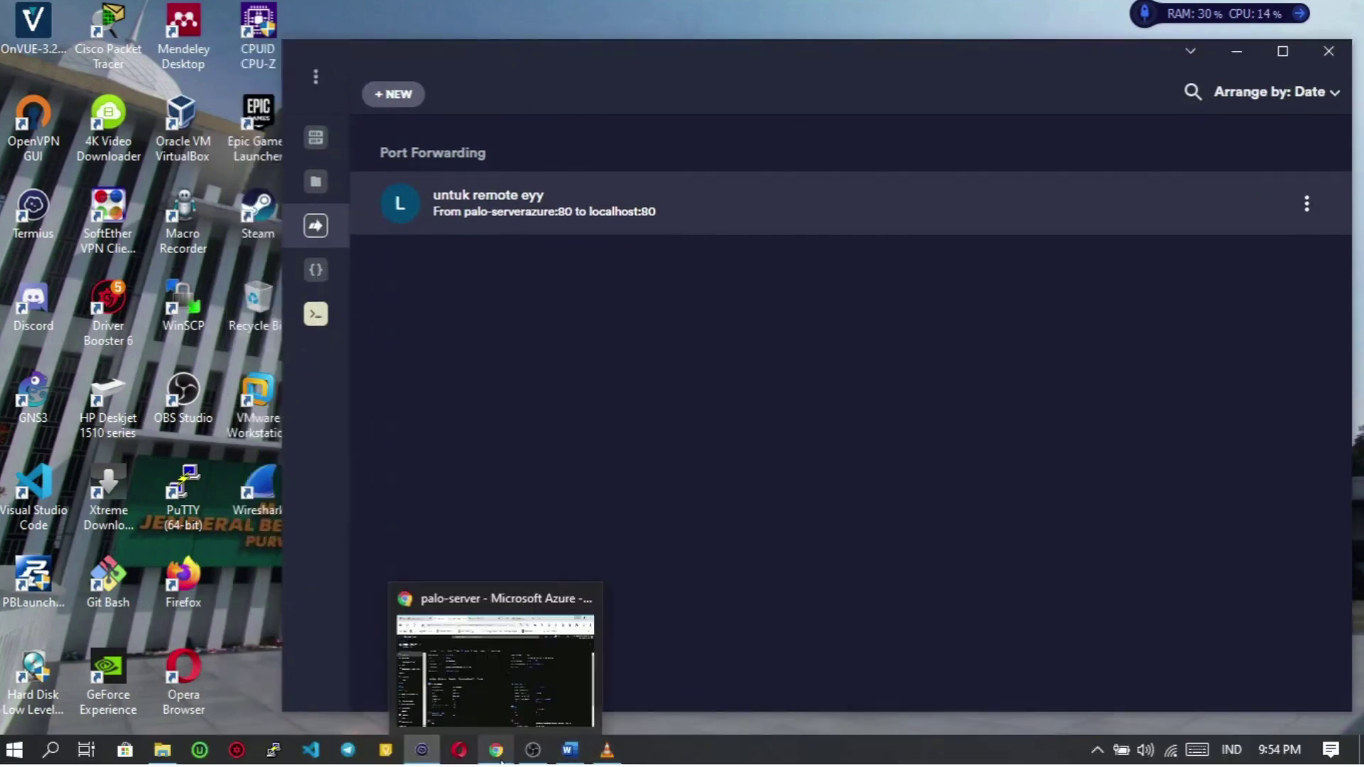
- Load localhost in a new Chrome tab to show the forwarded nginx page, placing Termius beside it
{"action": "left_click", "coordinate": [501, 760]}
{"action": "left_click", "coordinate": [870, 13]}
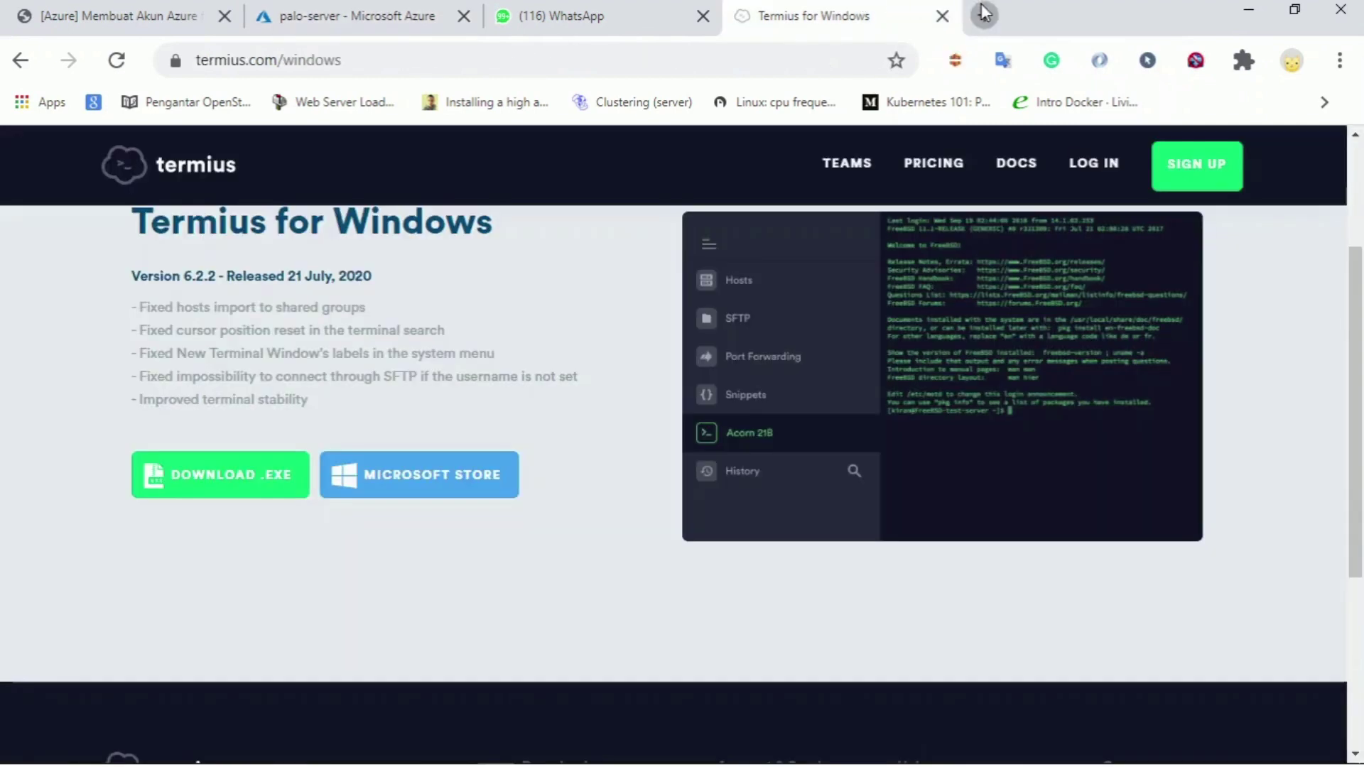
{"action": "left_click", "coordinate": [984, 13]}
{"action": "type", "text": "localhos"}
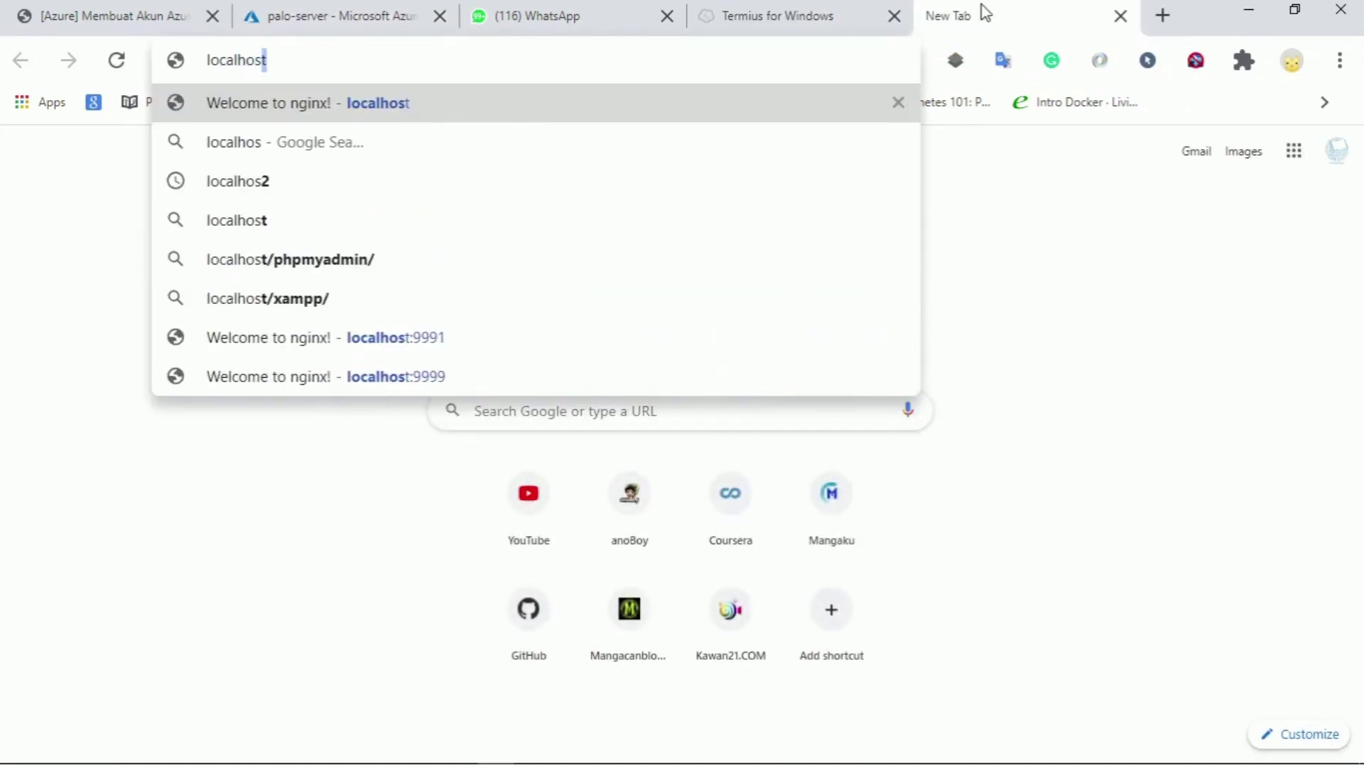
{"action": "type", "text": "t"}
{"action": "key", "text": "Return"}
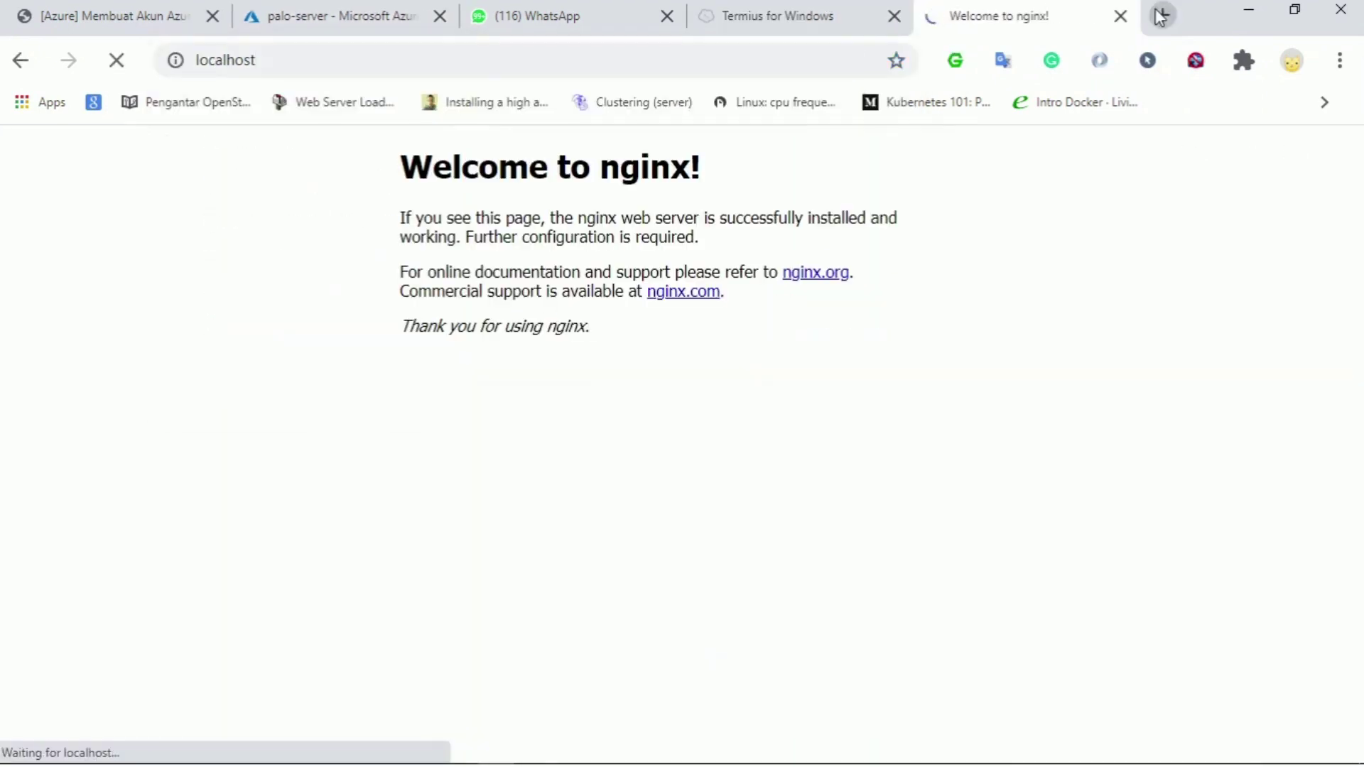
{"action": "left_click", "coordinate": [1295, 9]}
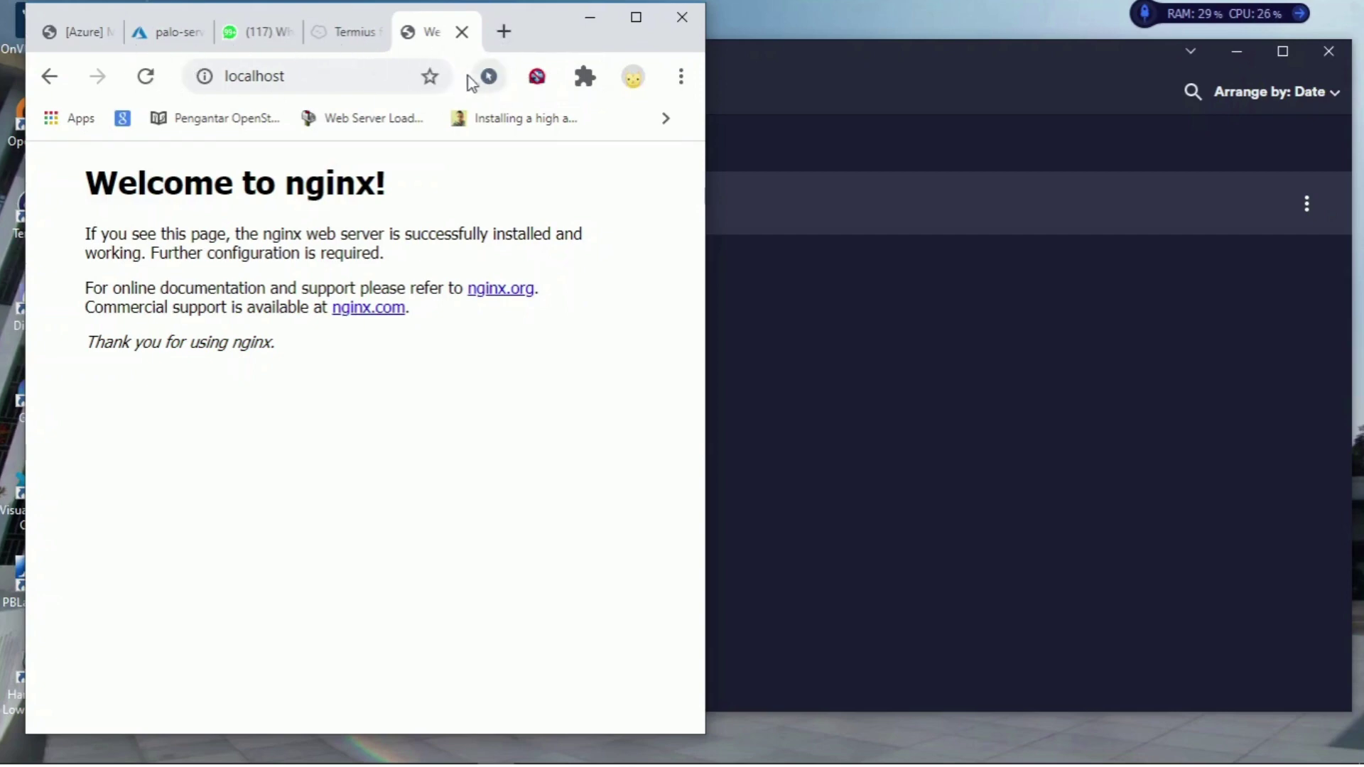
{"action": "left_click_drag", "start_coordinate": [771, 62], "coordinate": [684, 96]}
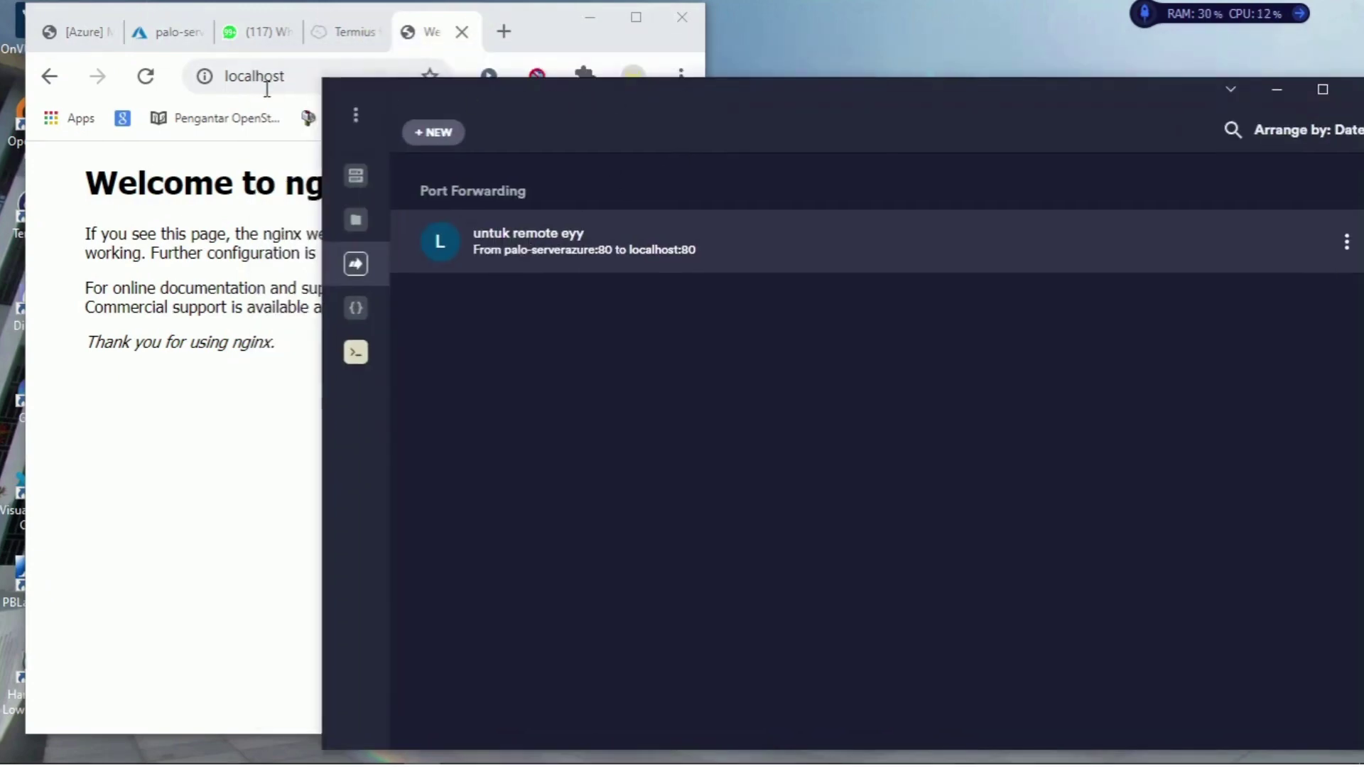
- Check the palo-serverazure session, port forwarding rules and saved hosts in Termius
{"action": "left_click", "coordinate": [270, 83]}
{"action": "left_click", "coordinate": [813, 97]}
{"action": "left_click", "coordinate": [369, 348]}
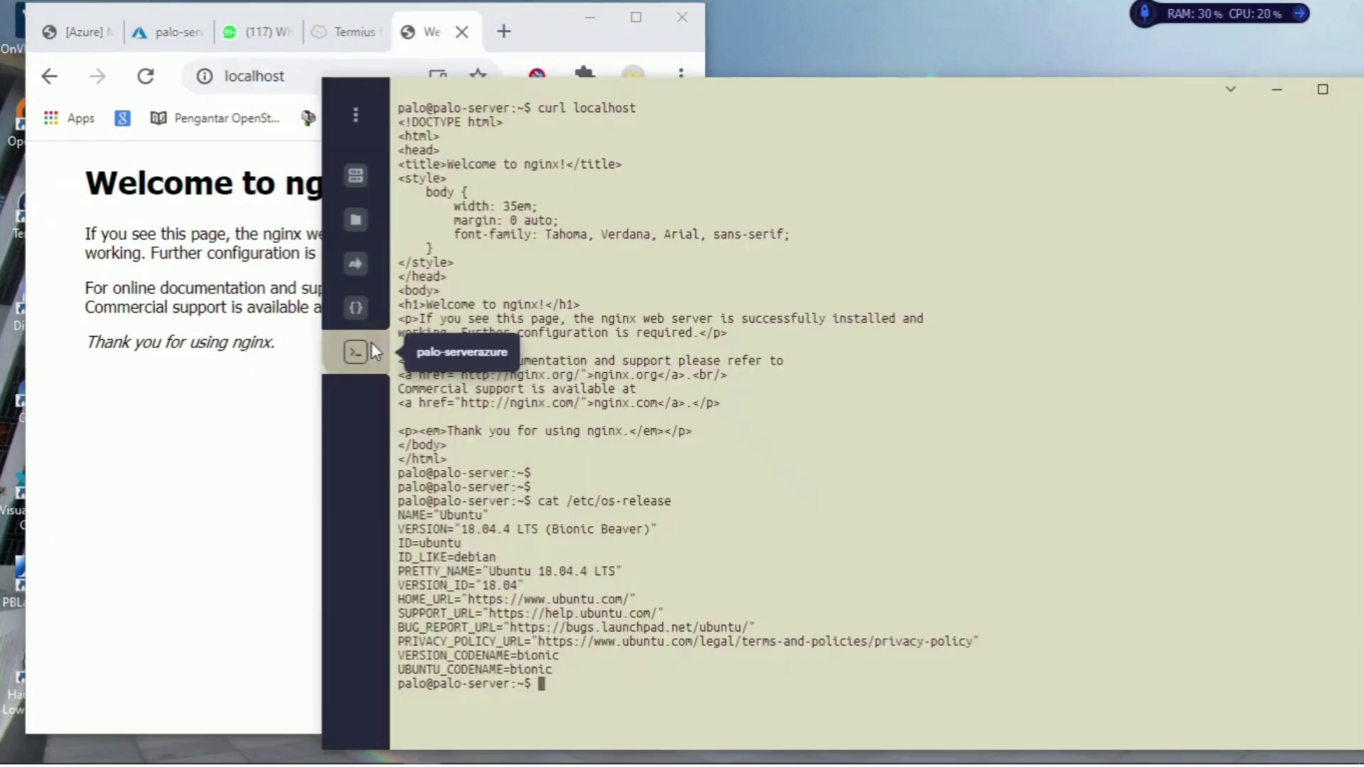
{"action": "left_click", "coordinate": [365, 300]}
{"action": "left_click", "coordinate": [359, 265]}
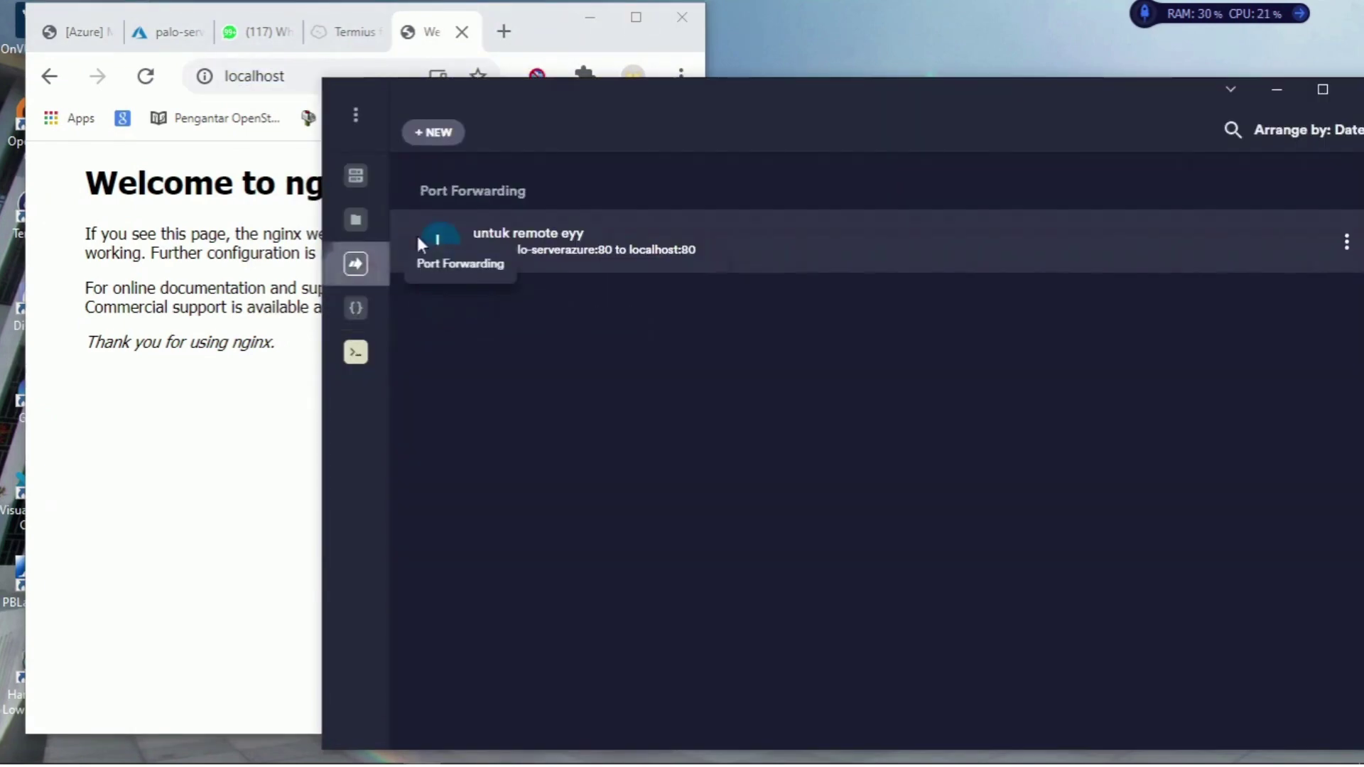
{"action": "left_click", "coordinate": [356, 175]}
- Close Termius, leaving Chrome's 'Welcome to nginx!' page at localhost showing
{"action": "left_click_drag", "start_coordinate": [738, 103], "coordinate": [675, 76]}
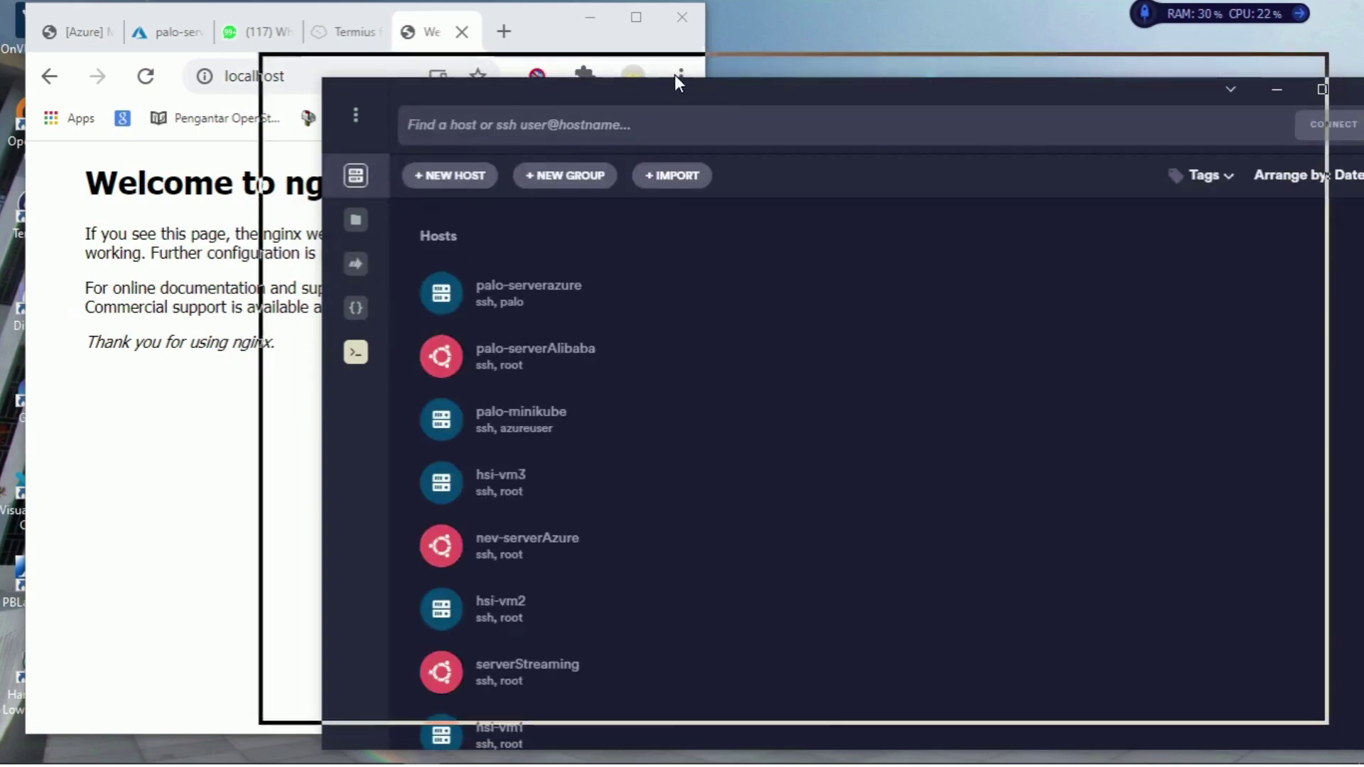
{"action": "scroll", "coordinate": [579, 312], "scroll_direction": "down", "scroll_amount": 5}
{"action": "scroll", "coordinate": [578, 312], "scroll_direction": "up", "scroll_amount": 5}
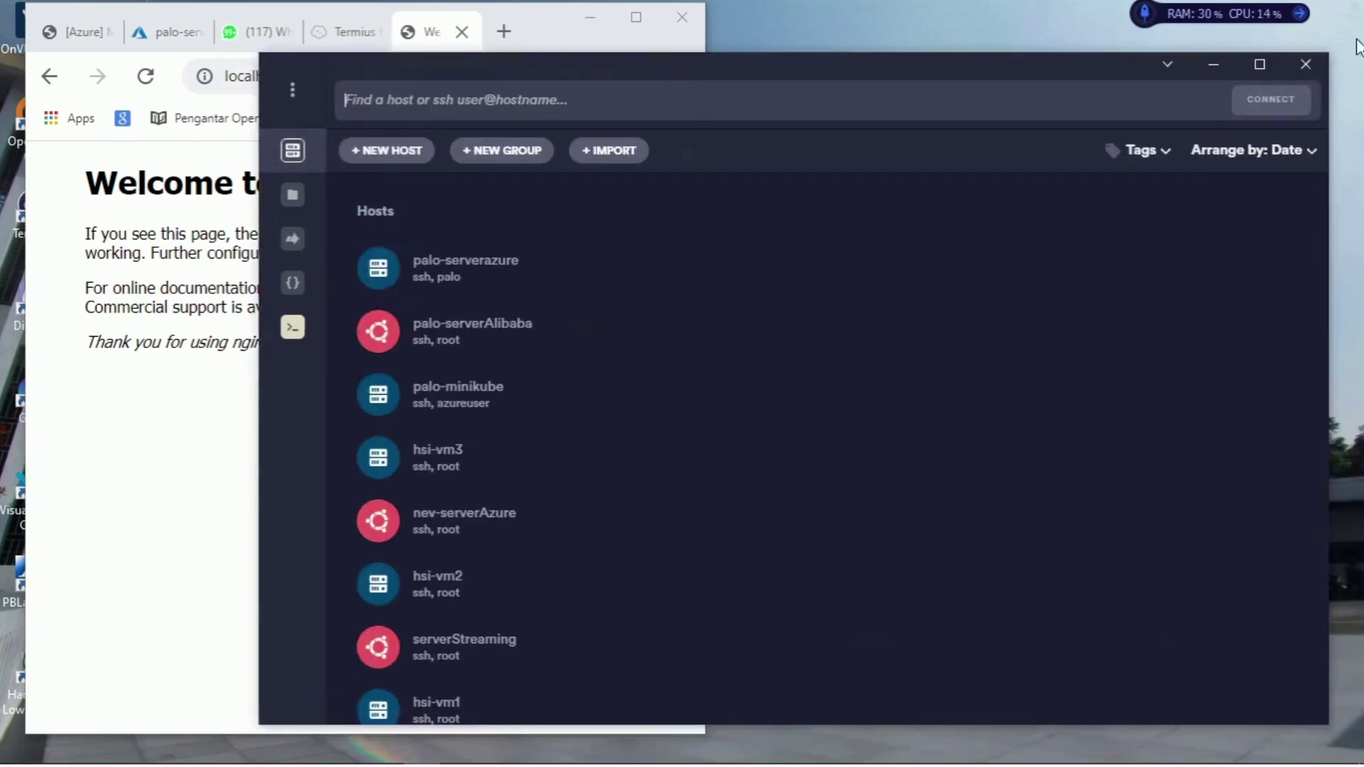
{"action": "left_click", "coordinate": [1308, 64]}
{"action": "left_click", "coordinate": [336, 432]}
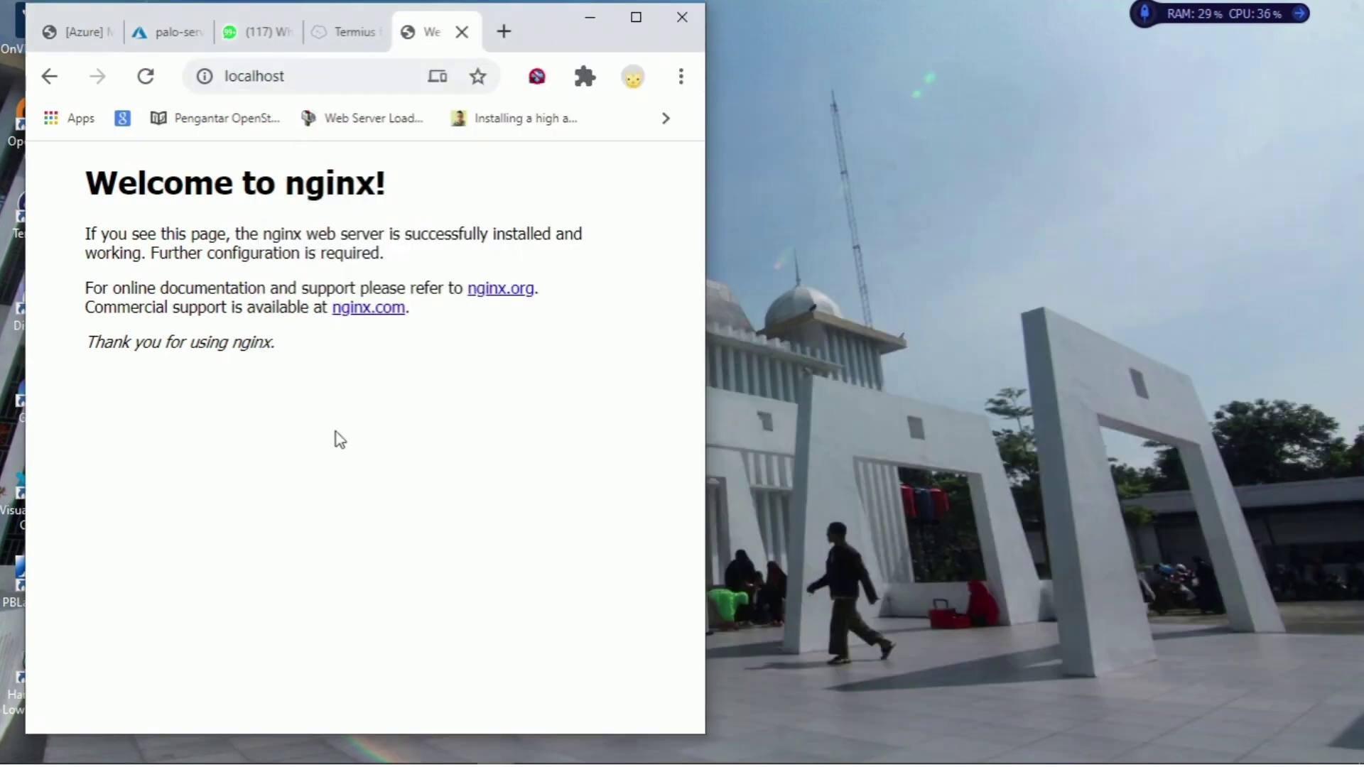
- Launch the Ubuntu (WSL) terminal from the Start menu search and focus its prompt
{"action": "left_click", "coordinate": [587, 19]}
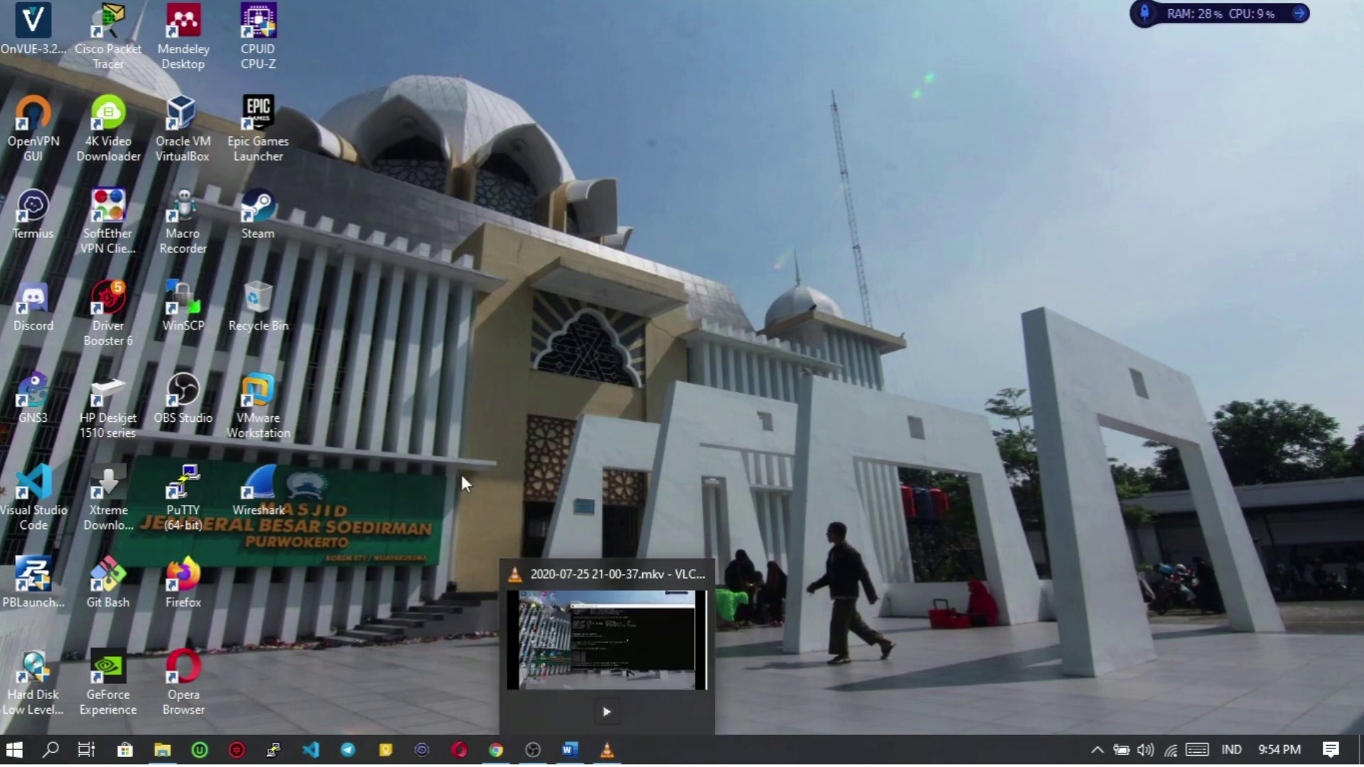
{"action": "key", "text": "super+r"}
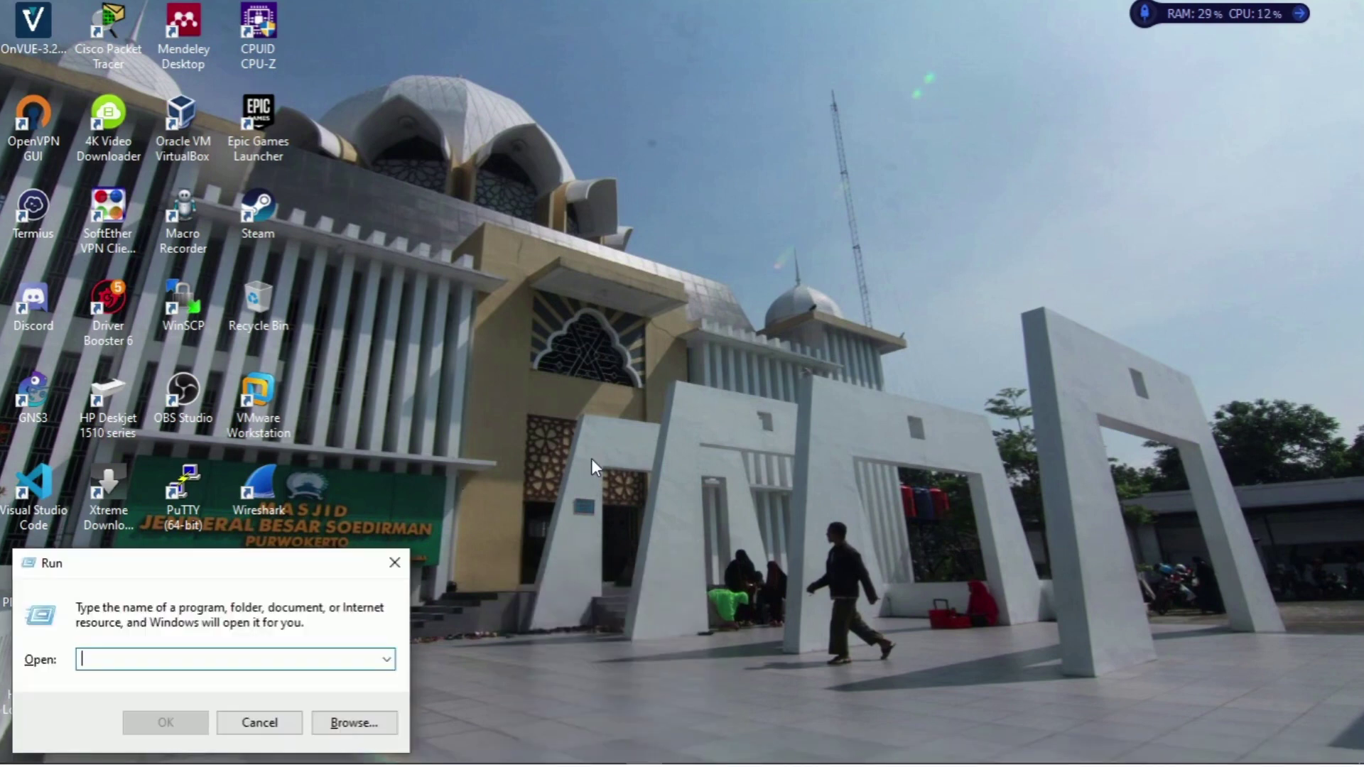
{"action": "key", "text": "Escape"}
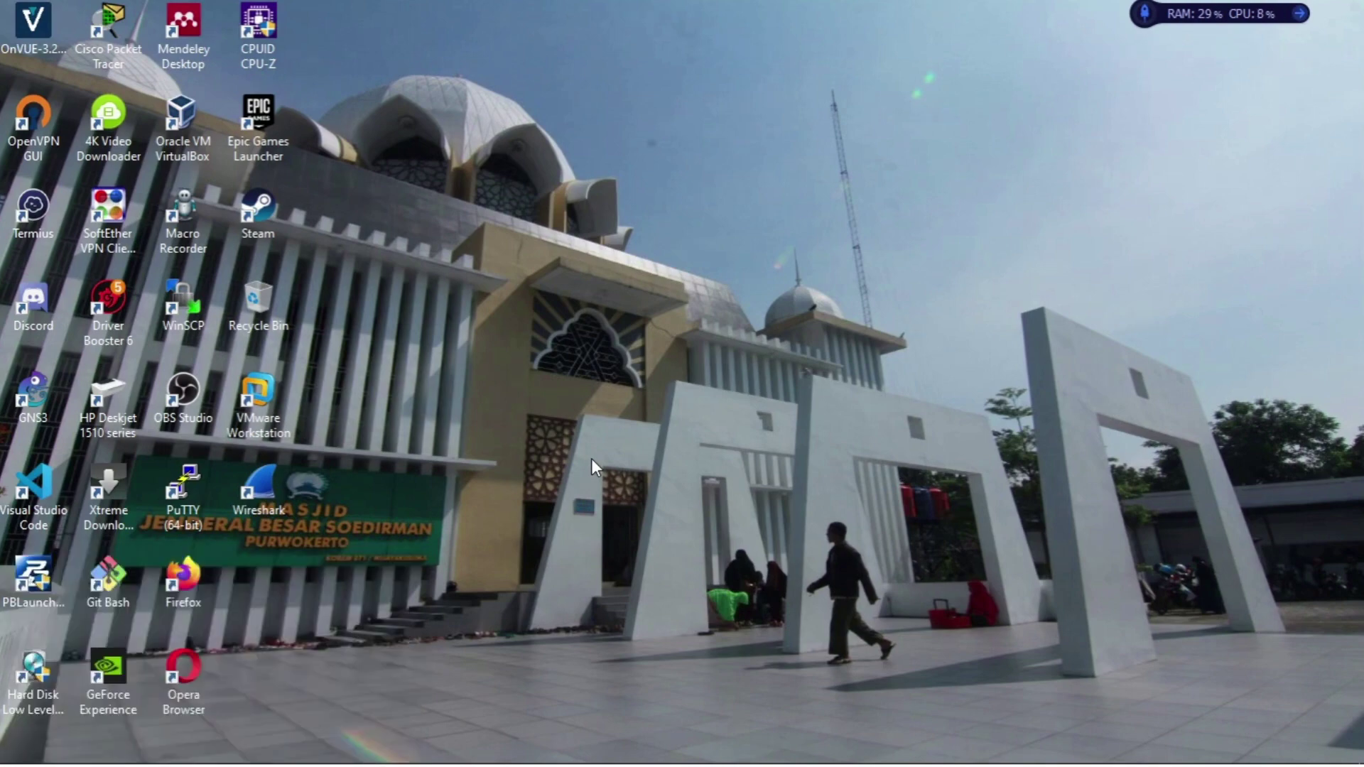
{"action": "key", "text": "super"}
{"action": "type", "text": "ubuntu"}
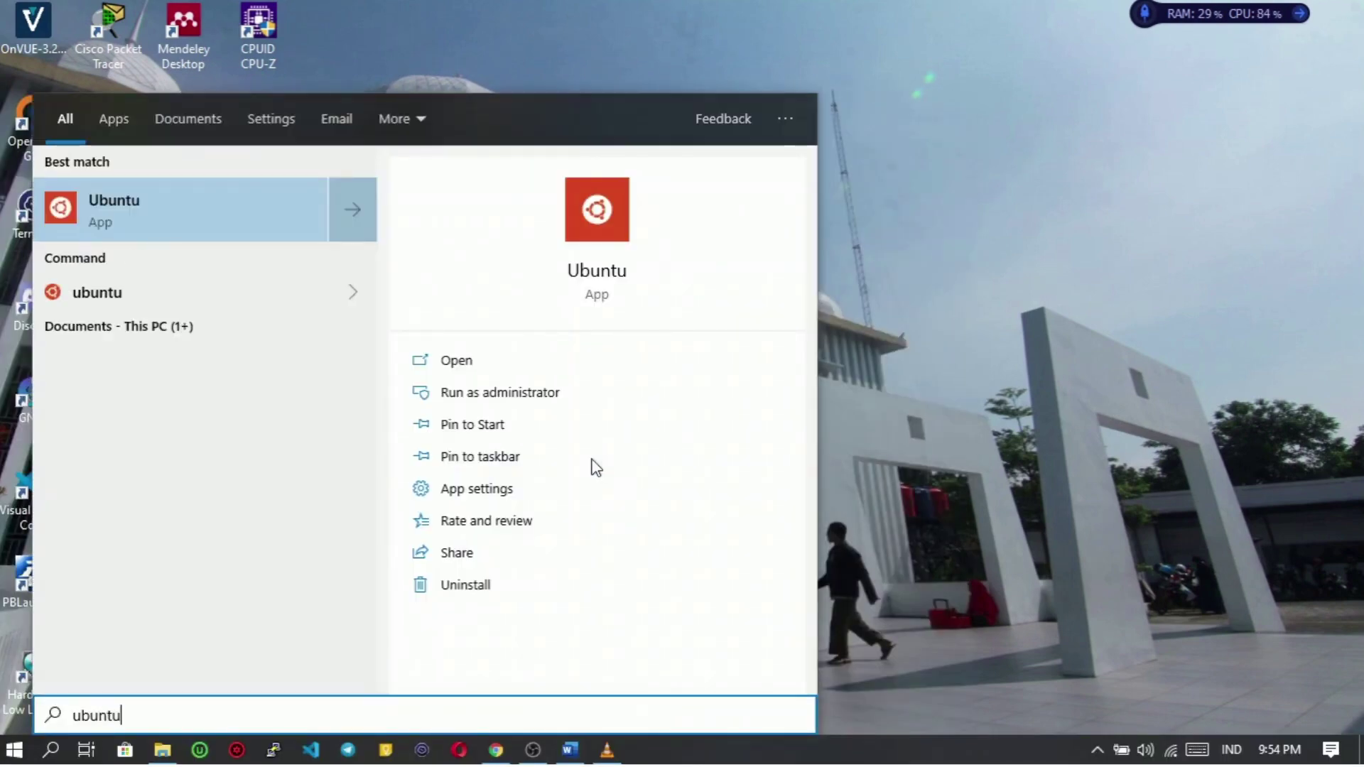
{"action": "key", "text": "Return"}
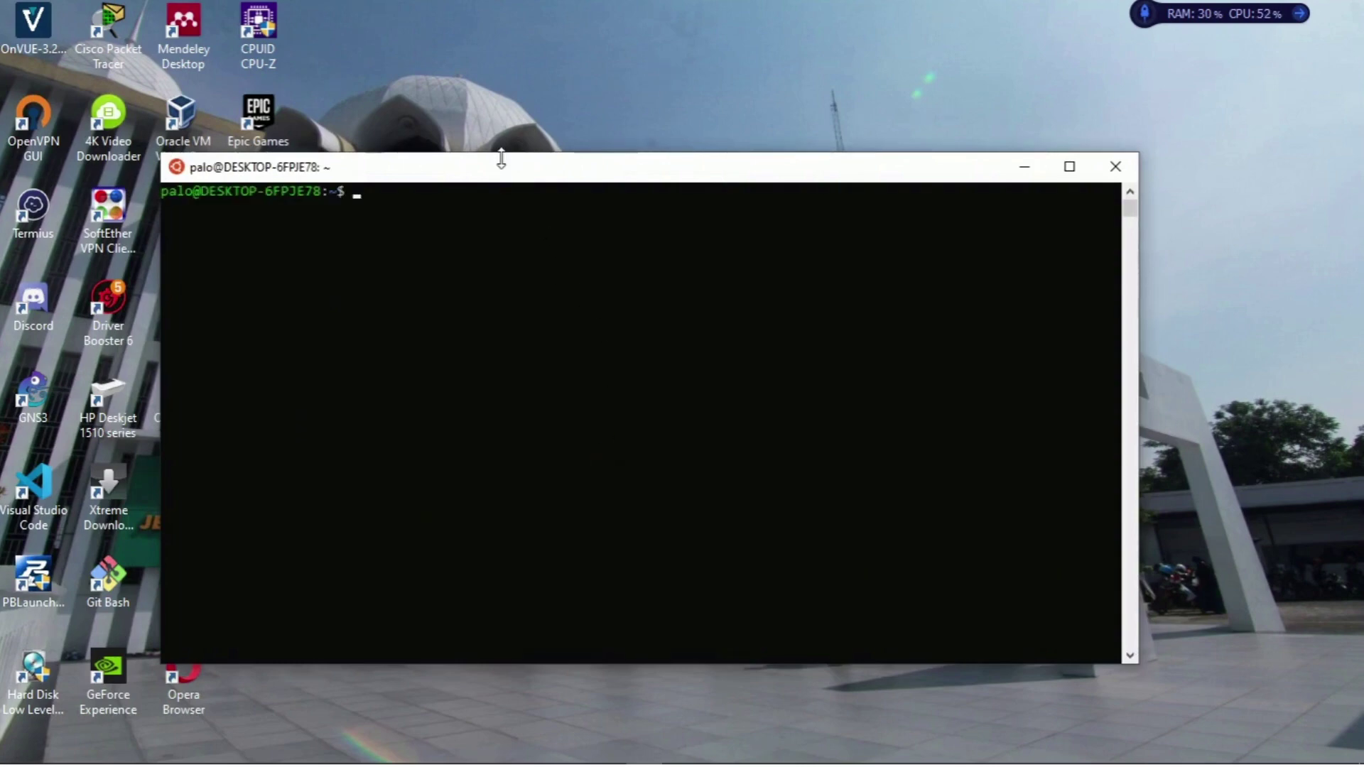
{"action": "left_click_drag", "start_coordinate": [496, 168], "coordinate": [580, 152]}
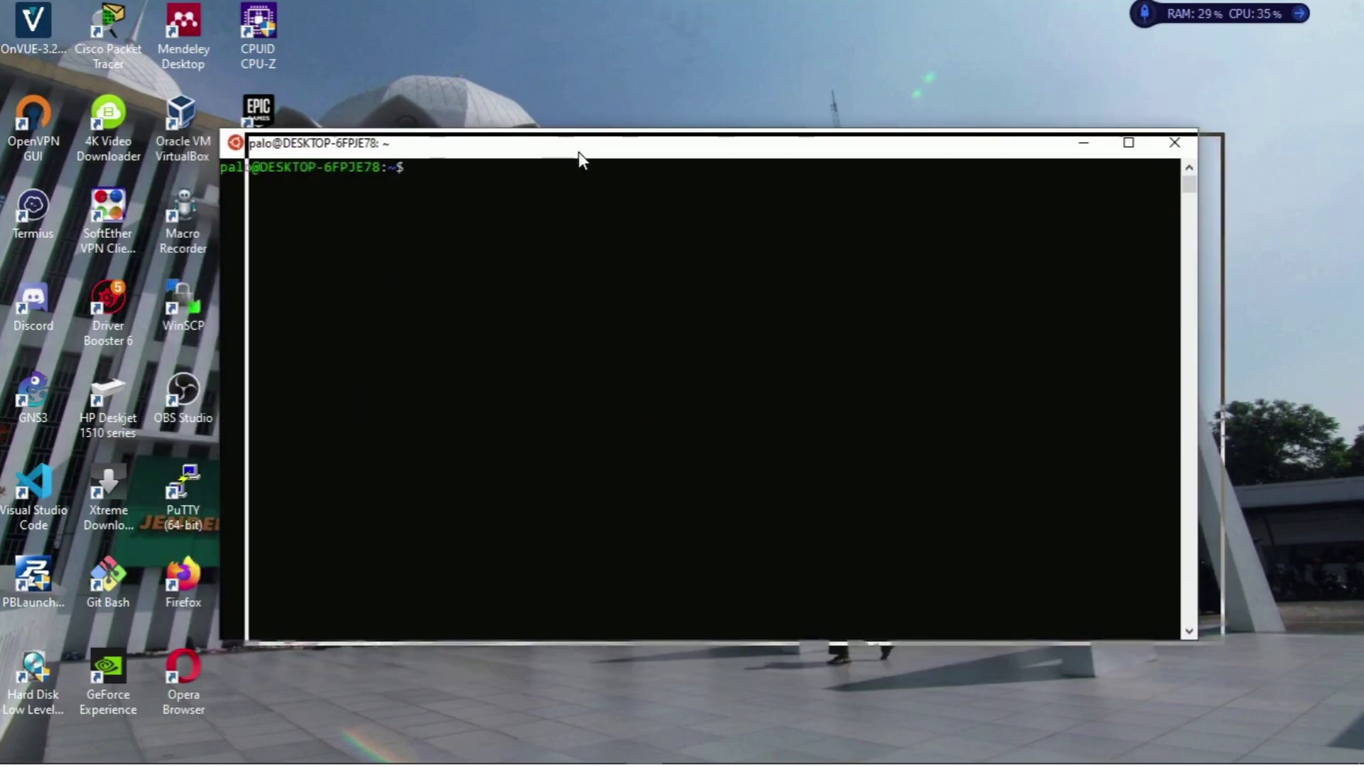
{"action": "left_click", "coordinate": [639, 294]}
- Run ssh to the VM's public IP 13.76.211.202, copied from the Azure Overview page
{"action": "key", "text": "Return"}
{"action": "key", "text": "Return"}
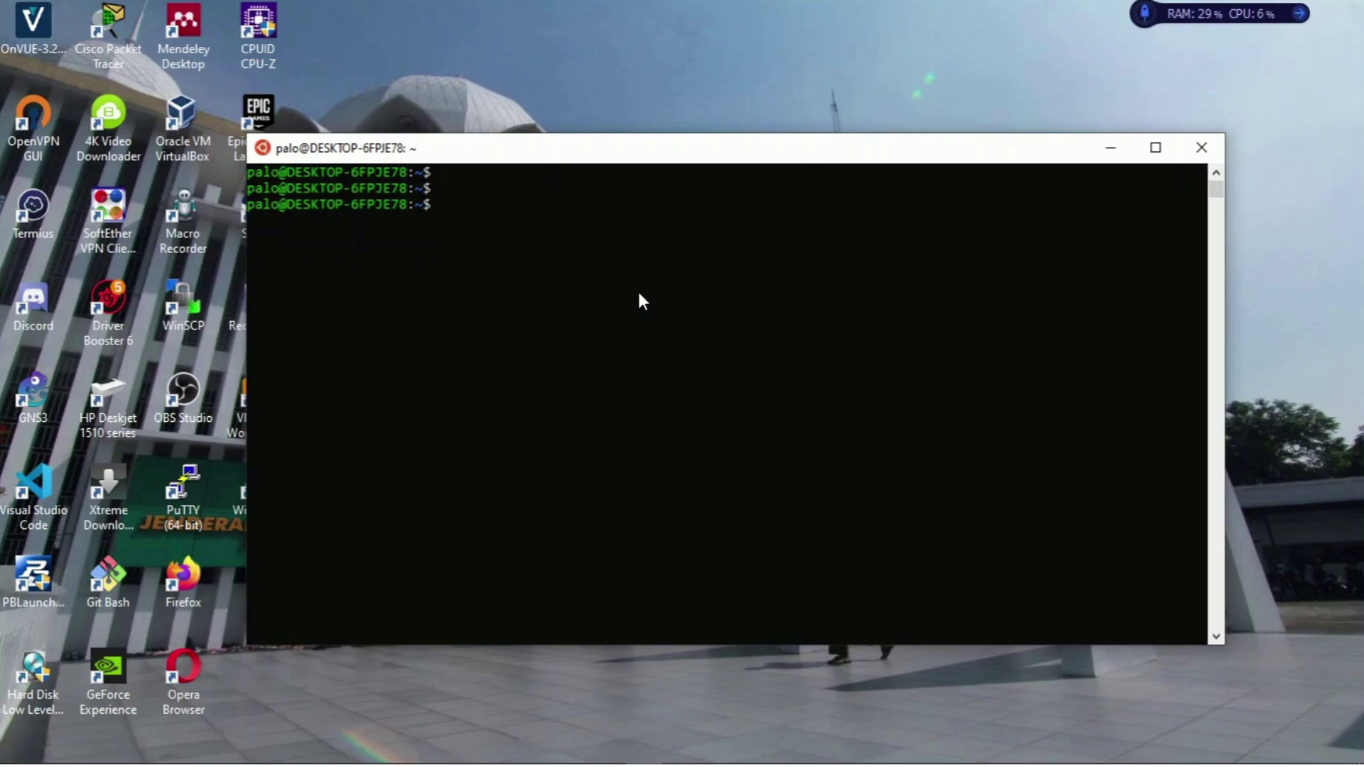
{"action": "type", "text": "ssh palo@"}
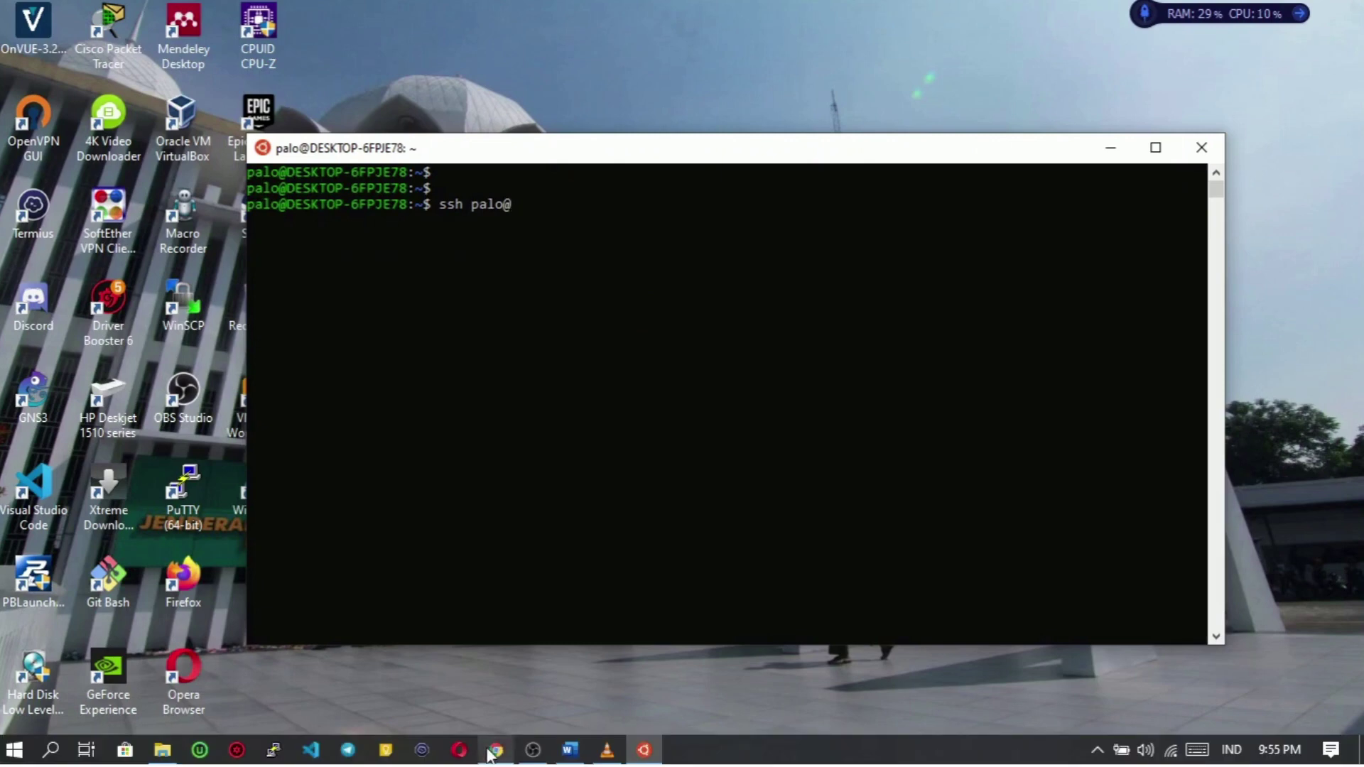
{"action": "left_click", "coordinate": [495, 757]}
{"action": "left_click", "coordinate": [174, 27]}
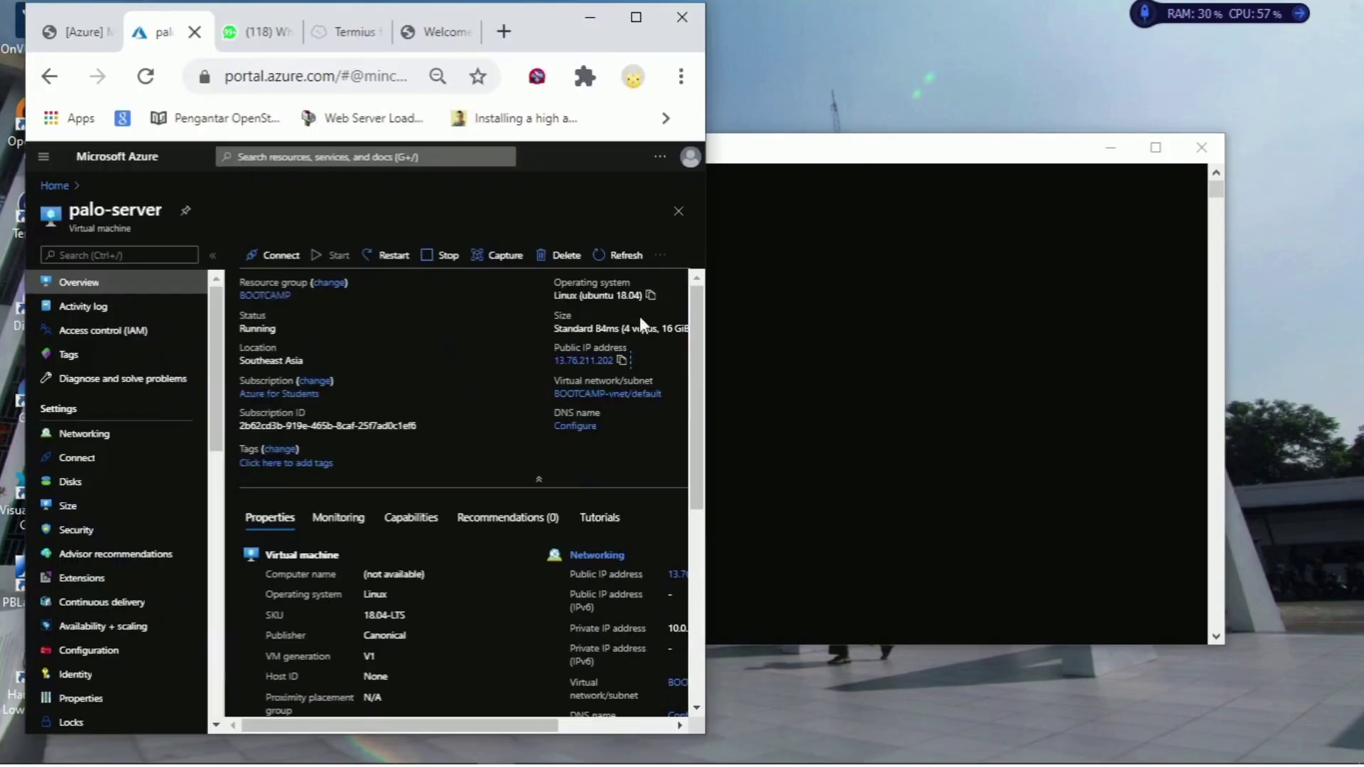
{"action": "left_click", "coordinate": [621, 360]}
{"action": "left_click", "coordinate": [595, 18]}
{"action": "right_click", "coordinate": [711, 255]}
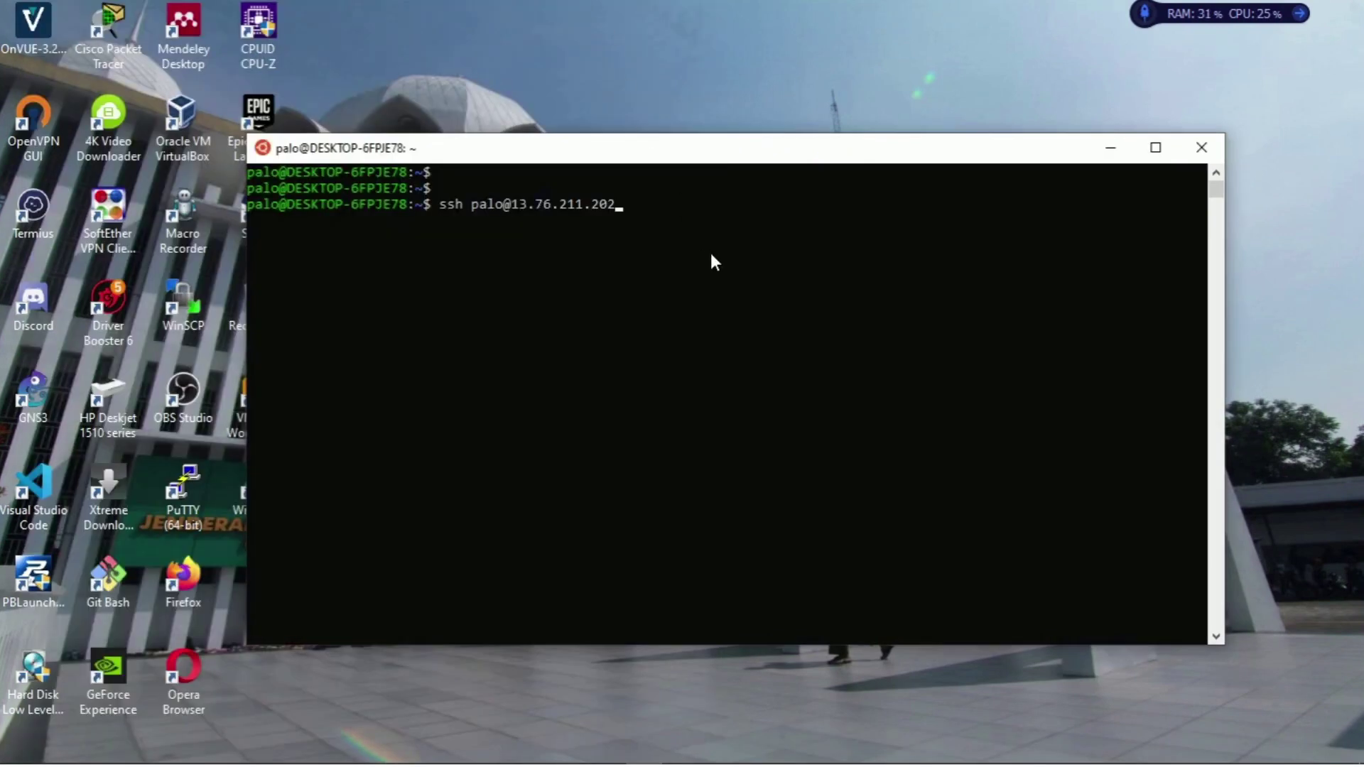
{"action": "key", "text": "Return"}
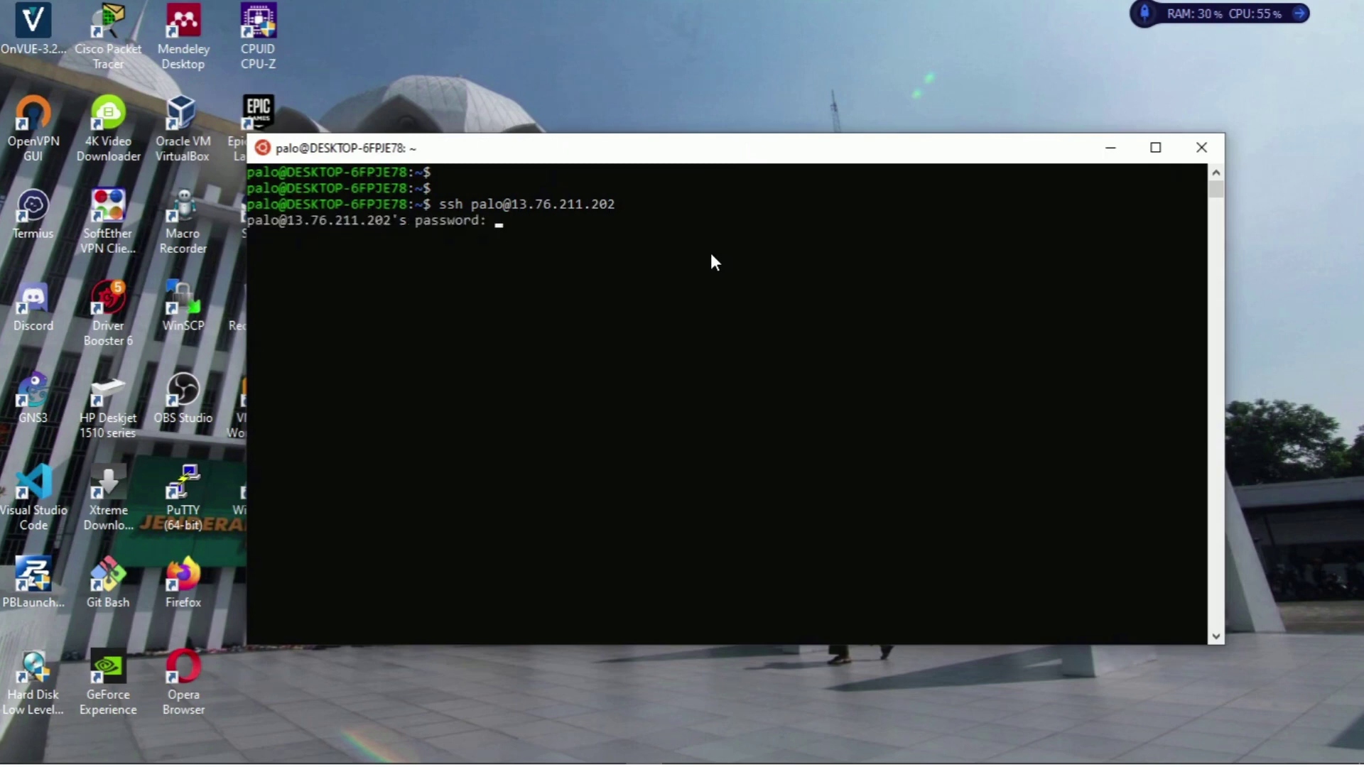
- Enter the password to log into palo-server and clear the screen
{"action": "key", "text": "Return"}
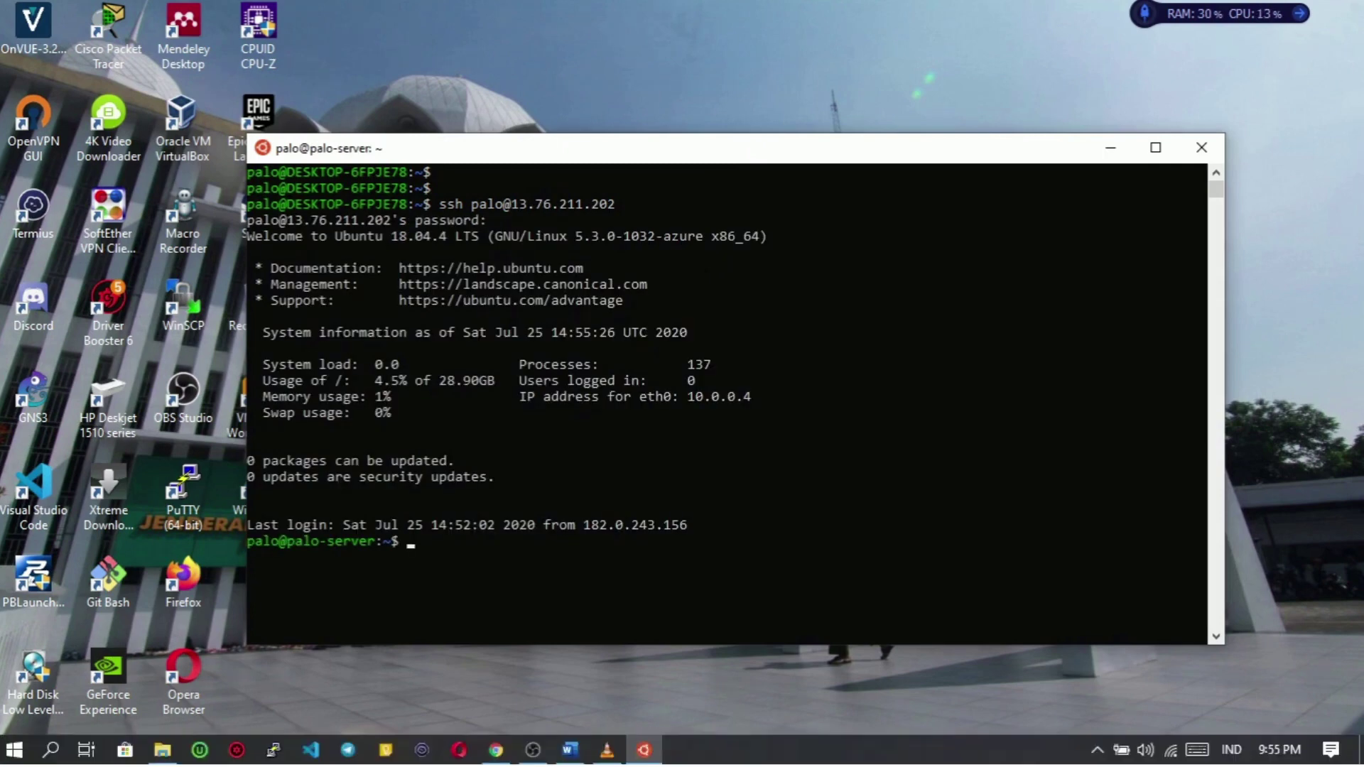
{"action": "left_click", "coordinate": [529, 760]}
{"action": "left_click", "coordinate": [529, 758]}
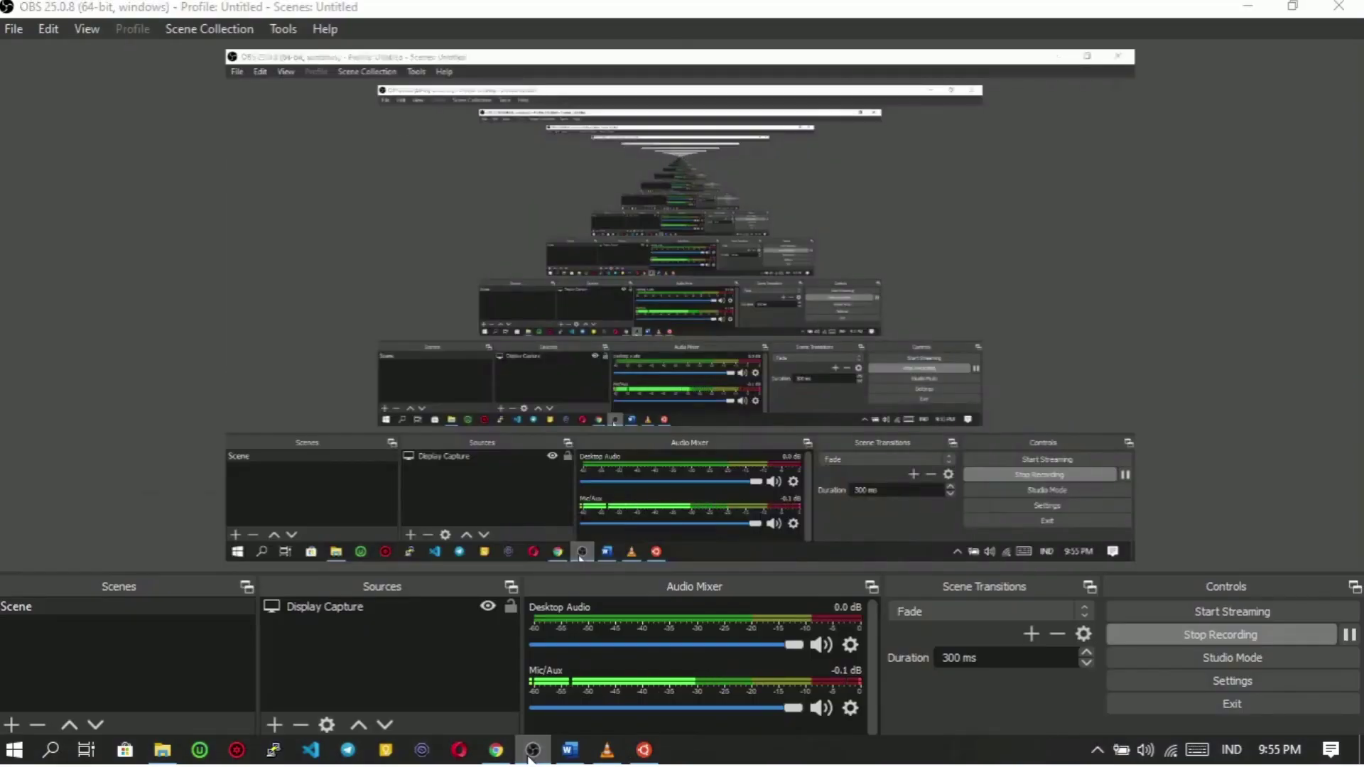
{"action": "left_click", "coordinate": [579, 356]}
{"action": "key", "text": "Return"}
{"action": "key", "text": "Return"}
{"action": "type", "text": "clear"}
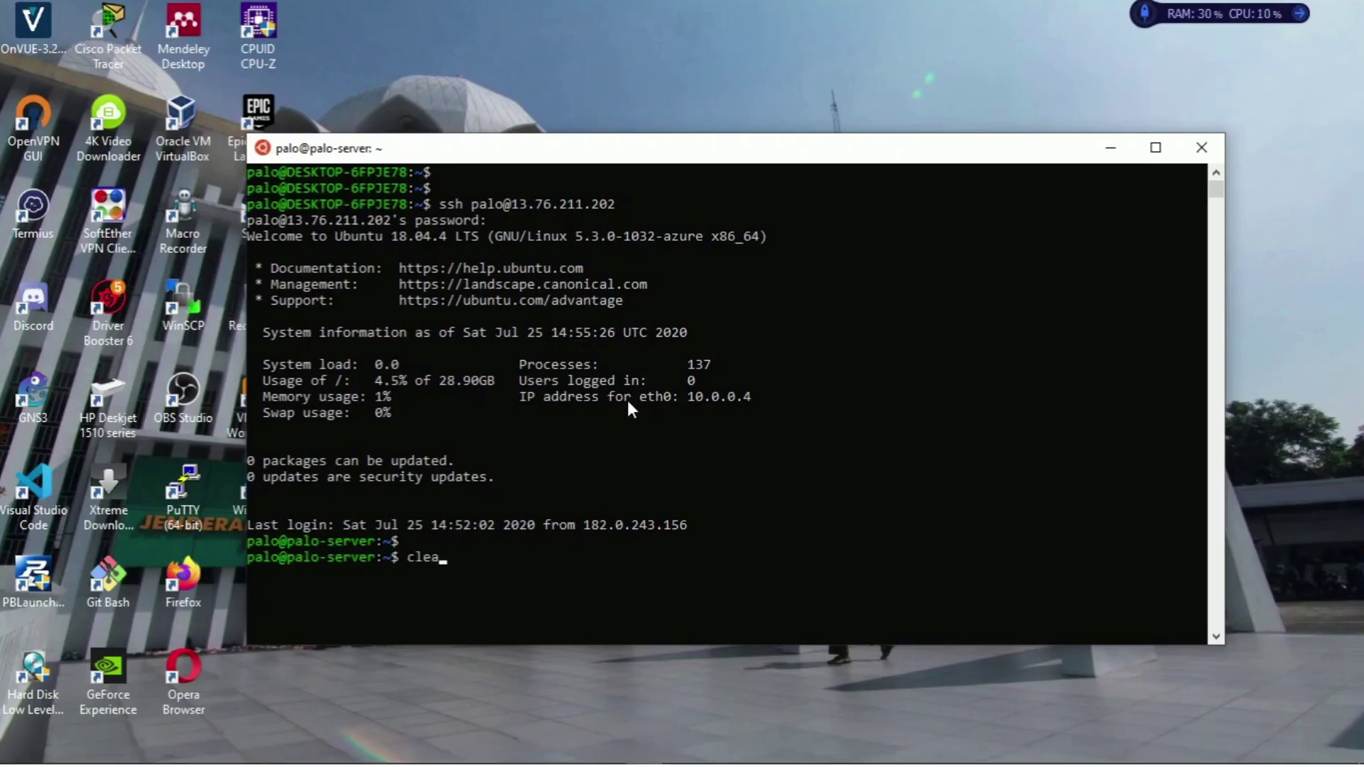
{"action": "key", "text": "Return"}
- Run cat /etc/os-release to show the server runs Ubuntu 18.04.4 LTS
{"action": "type", "text": "cat /etc/os-release"}
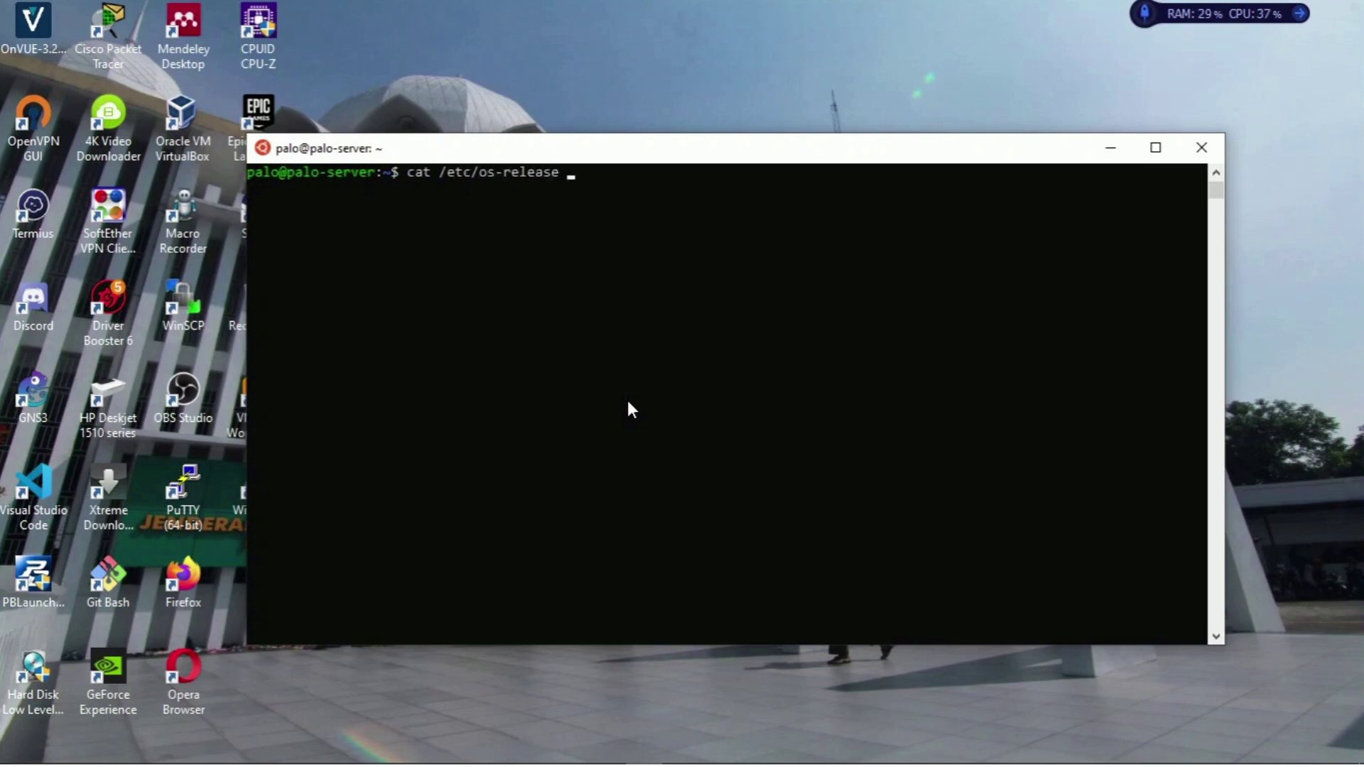
{"action": "key", "text": "Return"}
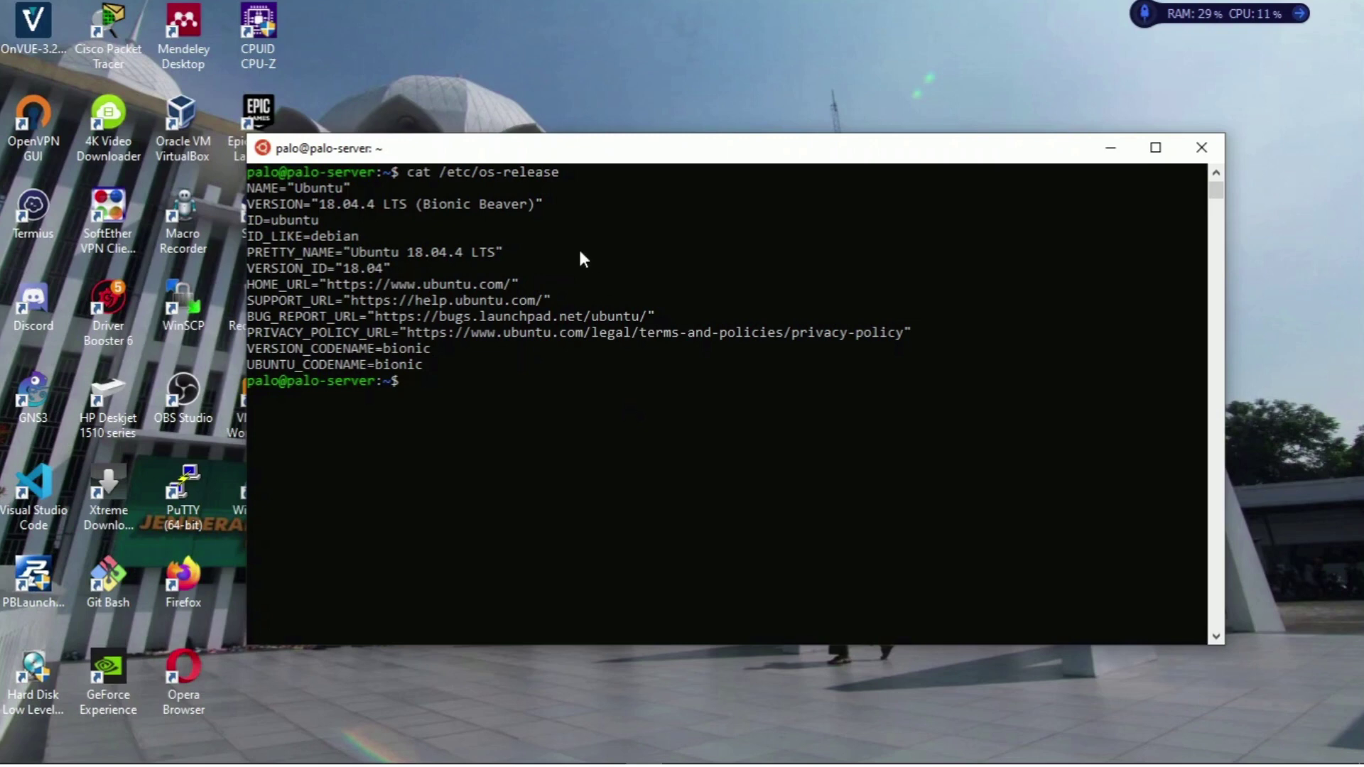
{"action": "left_click_drag", "start_coordinate": [509, 159], "coordinate": [612, 156]}
{"action": "left_click", "coordinate": [687, 323]}
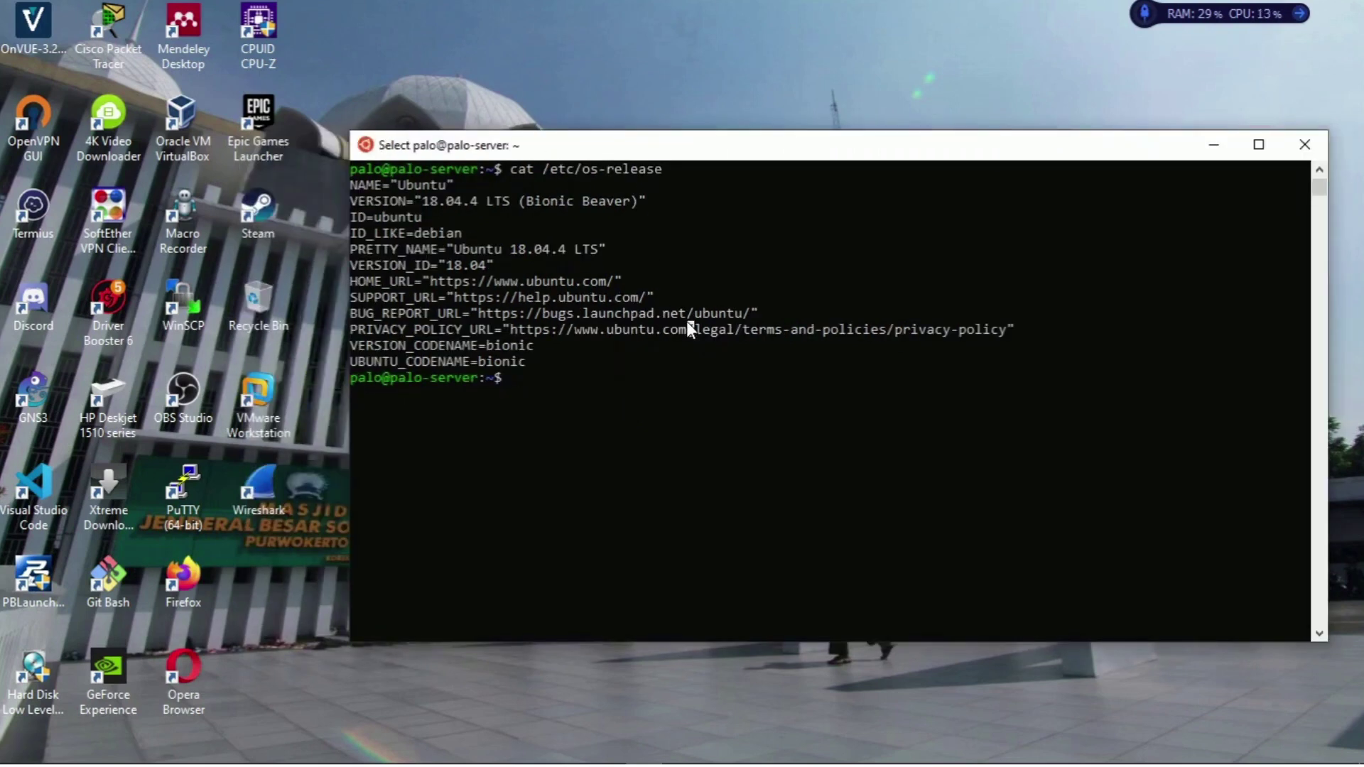
- Exit the SSH session and recall the previous ssh command
{"action": "type", "text": "exit"}
{"action": "key", "text": "Return"}
{"action": "key", "text": "Up"}
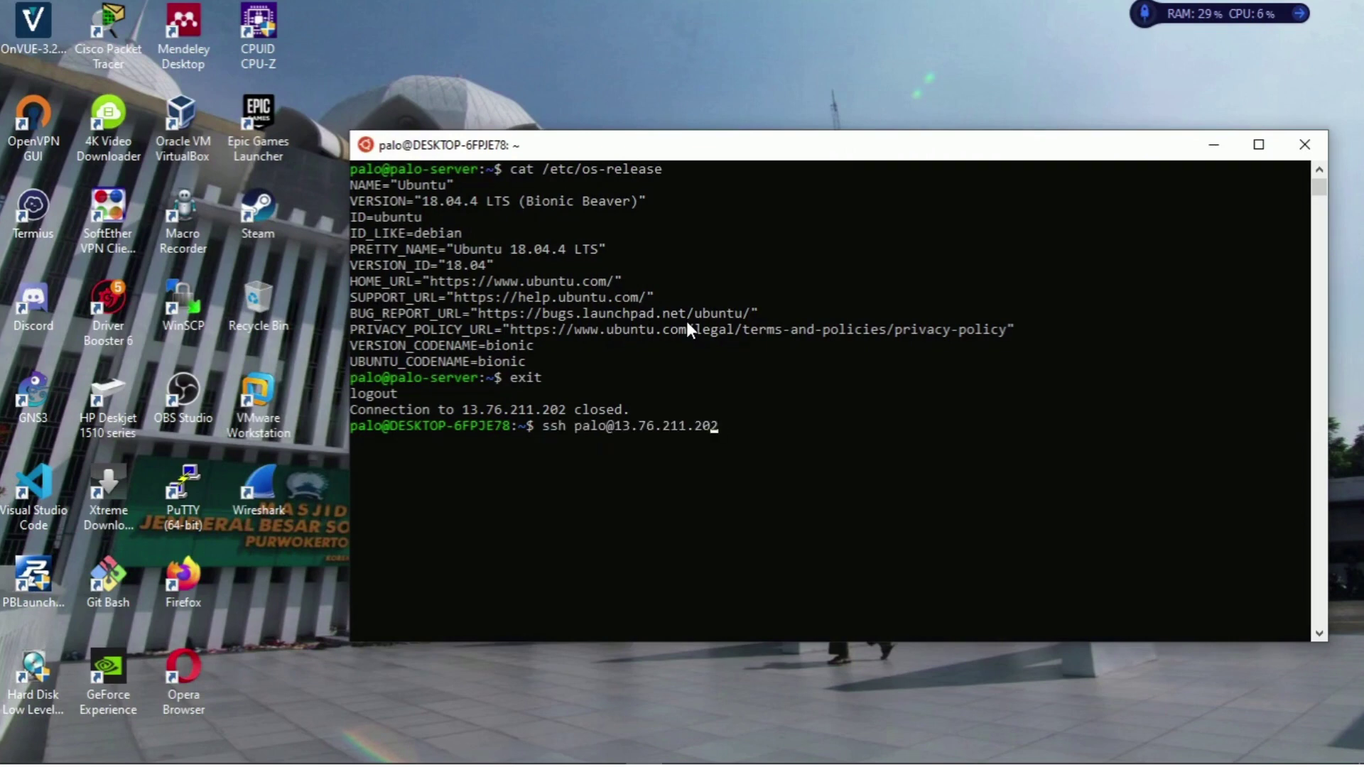
- Reconnect with ssh -L 9991:localhost:80 to 13.76.211.202 and enter the password
{"action": "key", "text": "Left"}
{"action": "key", "text": "Left"}
{"action": "key", "text": "Left"}
{"action": "key", "text": "Left"}
{"action": "key", "text": "Left"}
{"action": "key", "text": "Left"}
{"action": "key", "text": "Left"}
{"action": "key", "text": "Left"}
{"action": "key", "text": "Left"}
{"action": "key", "text": "Left"}
{"action": "key", "text": "Left"}
{"action": "key", "text": "Left"}
{"action": "key", "text": "Left"}
{"action": "key", "text": "Left"}
{"action": "key", "text": "Left"}
{"action": "key", "text": "Left"}
{"action": "key", "text": "Left"}
{"action": "key", "text": "Left"}
{"action": "type", "text": "L 9"}
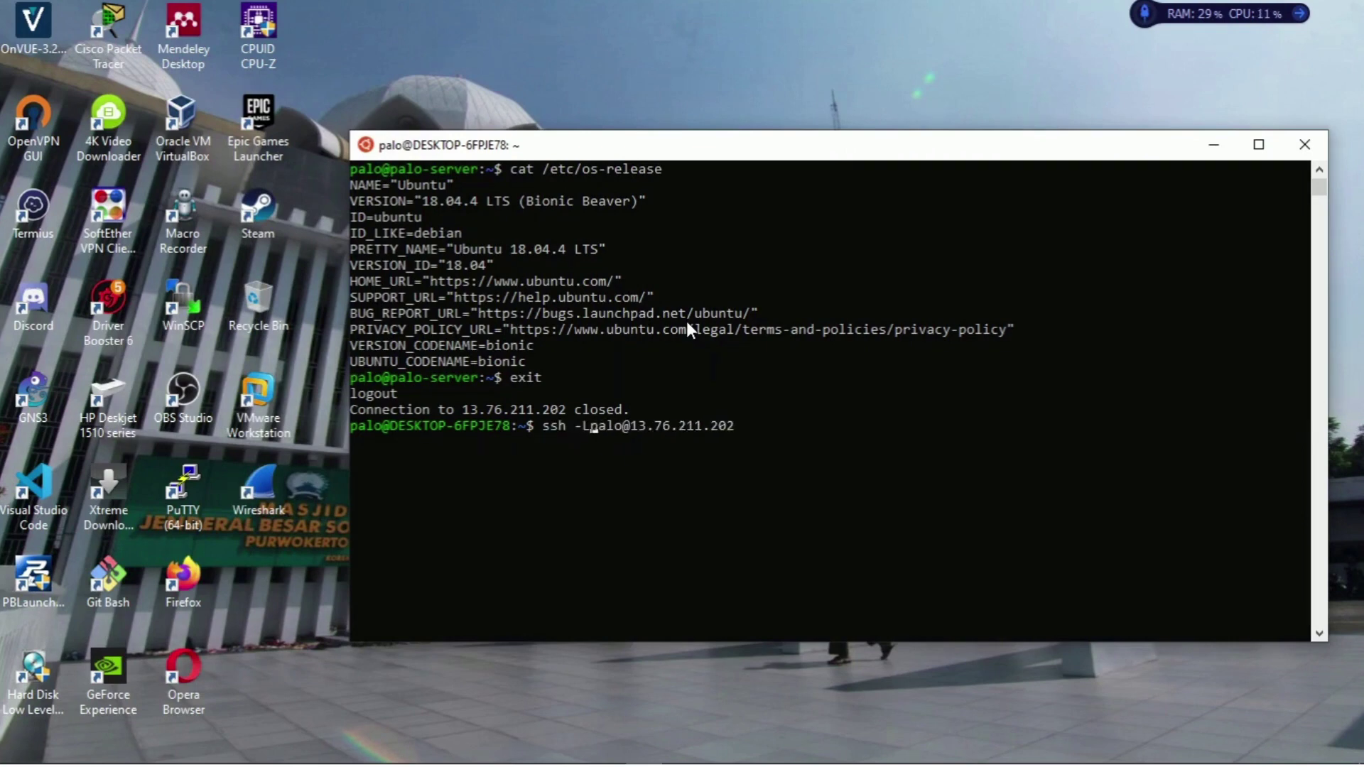
{"action": "type", "text": "991:loca"}
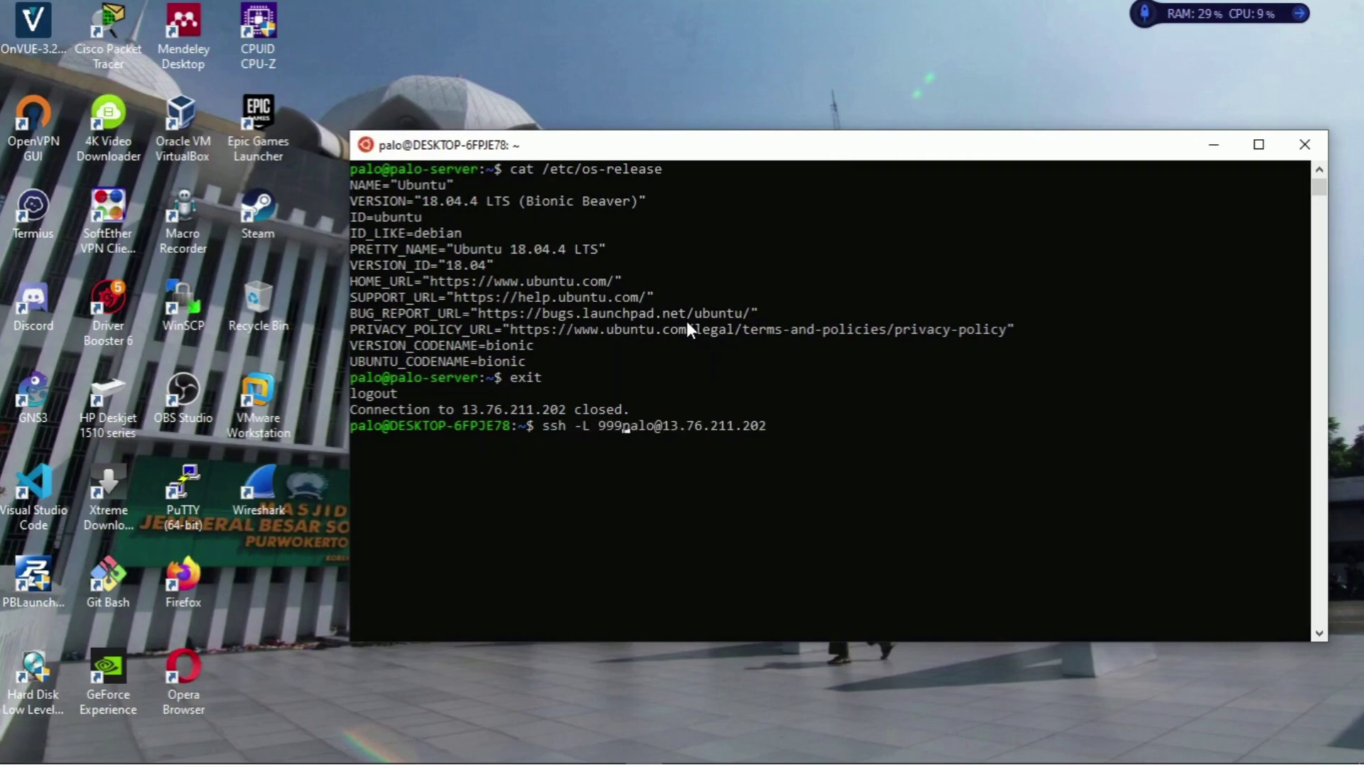
{"action": "type", "text": "lhost:"}
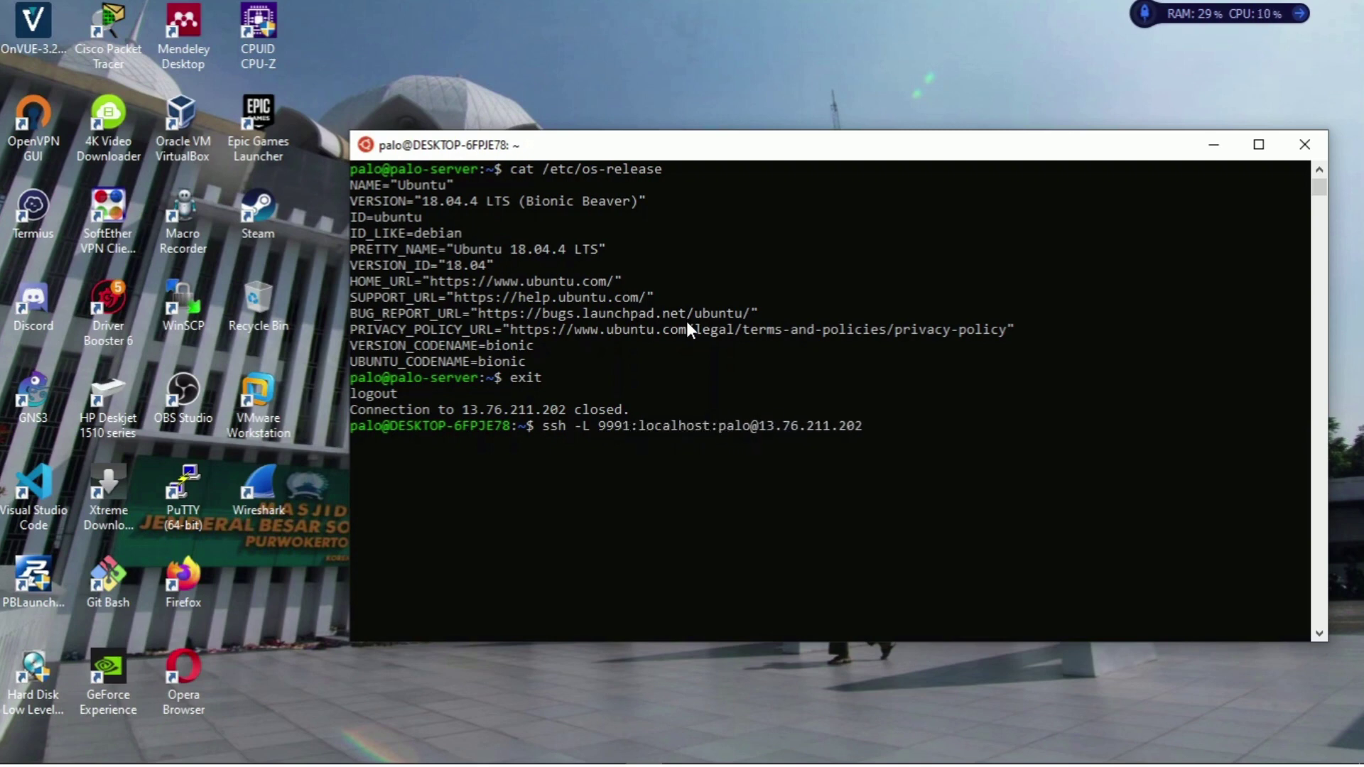
{"action": "type", "text": "80"}
{"action": "key", "text": "Right"}
{"action": "key", "text": "Right"}
{"action": "key", "text": "Right"}
{"action": "key", "text": "Right"}
{"action": "key", "text": "Right"}
{"action": "key", "text": "Right"}
{"action": "key", "text": "Right"}
{"action": "key", "text": "Right"}
{"action": "key", "text": "Right"}
{"action": "key", "text": "Right"}
{"action": "key", "text": "Right"}
{"action": "key", "text": "Right"}
{"action": "key", "text": "Right"}
{"action": "key", "text": "Right"}
{"action": "key", "text": "Right"}
{"action": "key", "text": "Right"}
{"action": "key", "text": "Right"}
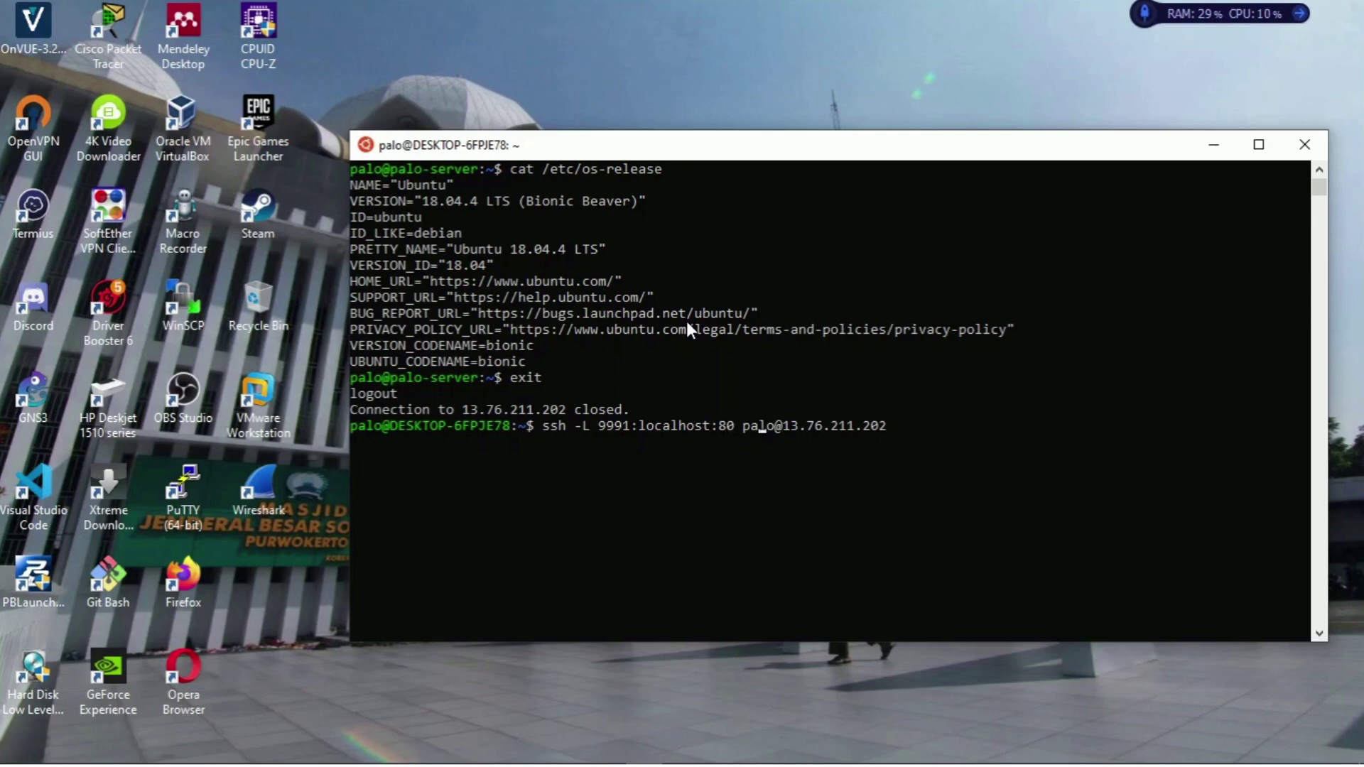
{"action": "key", "text": "Return"}
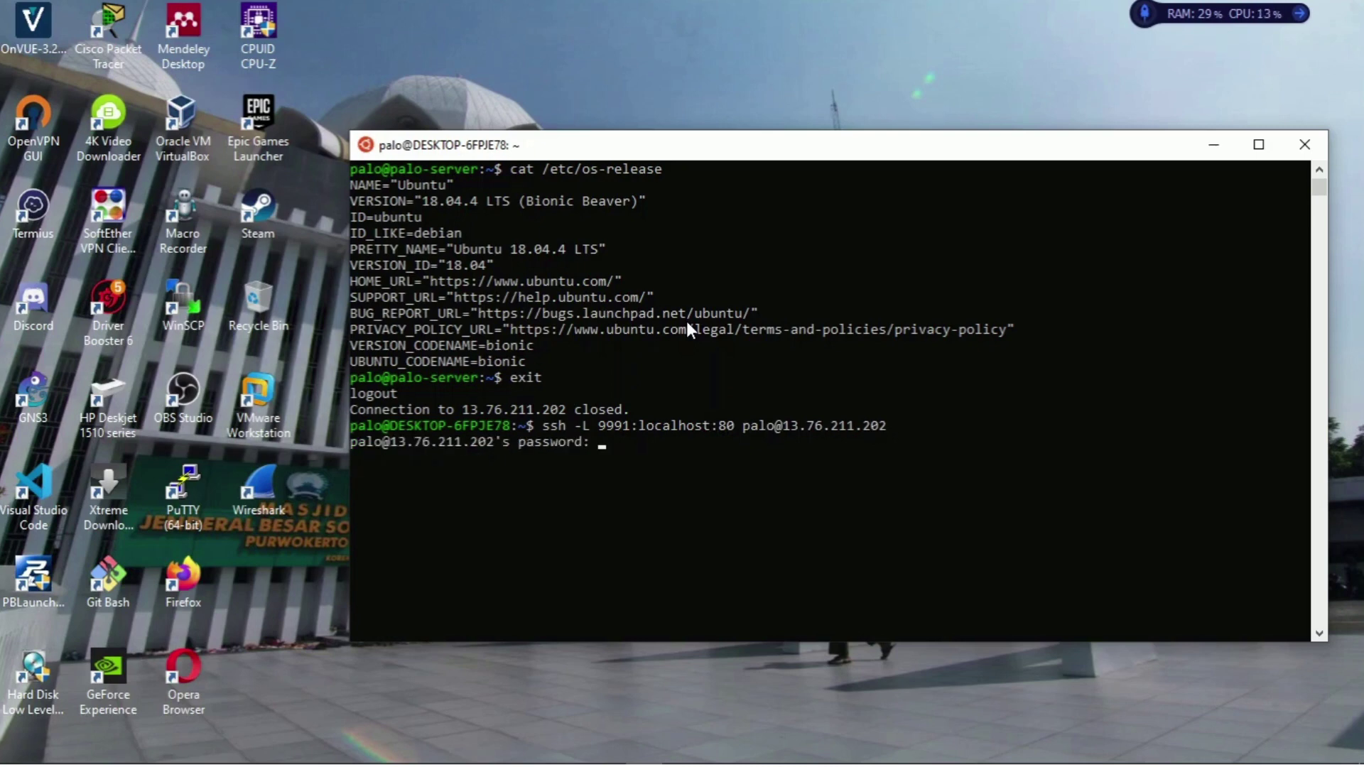
{"action": "key", "text": "Return"}
{"action": "key", "text": "Return"}
{"action": "key", "text": "Return"}
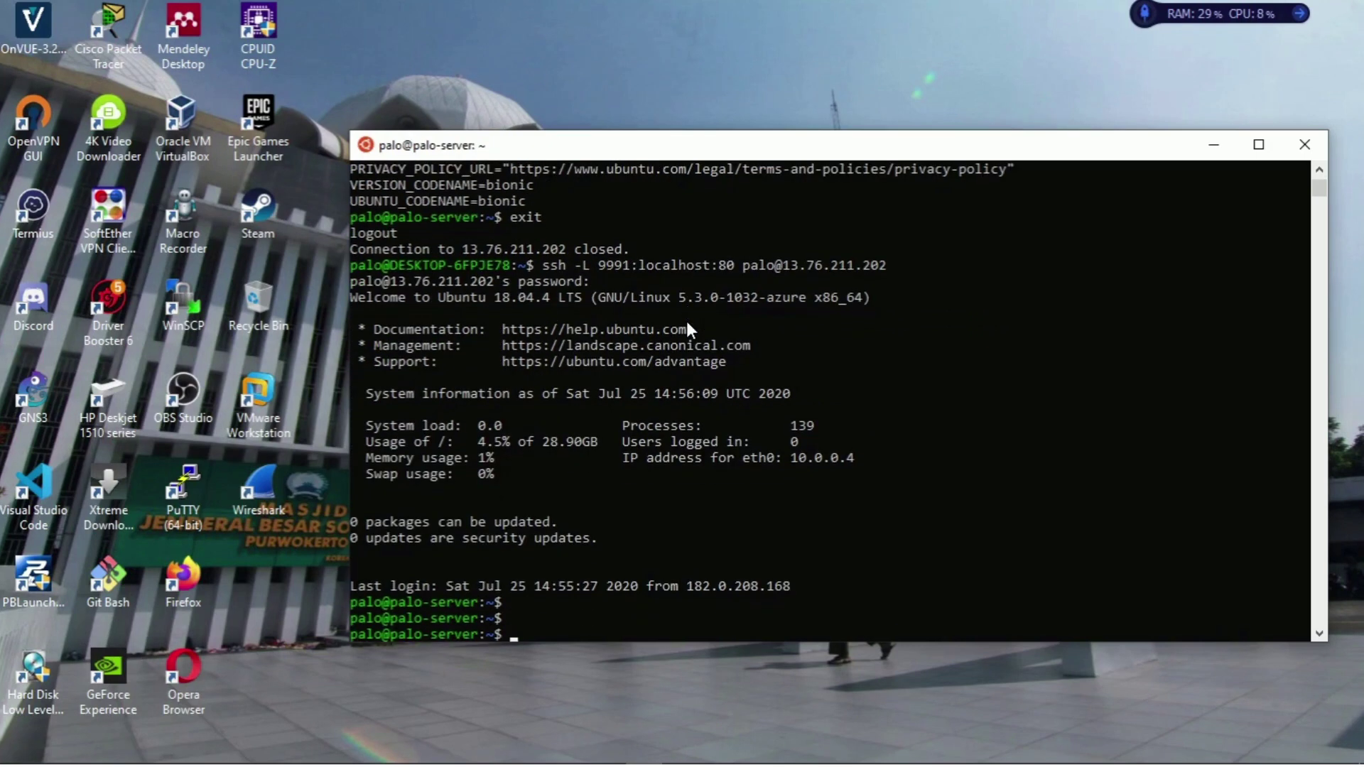
- Load localhost:9991 in a new Chrome tab to show the VM's nginx welcome page
{"action": "left_click", "coordinate": [496, 751]}
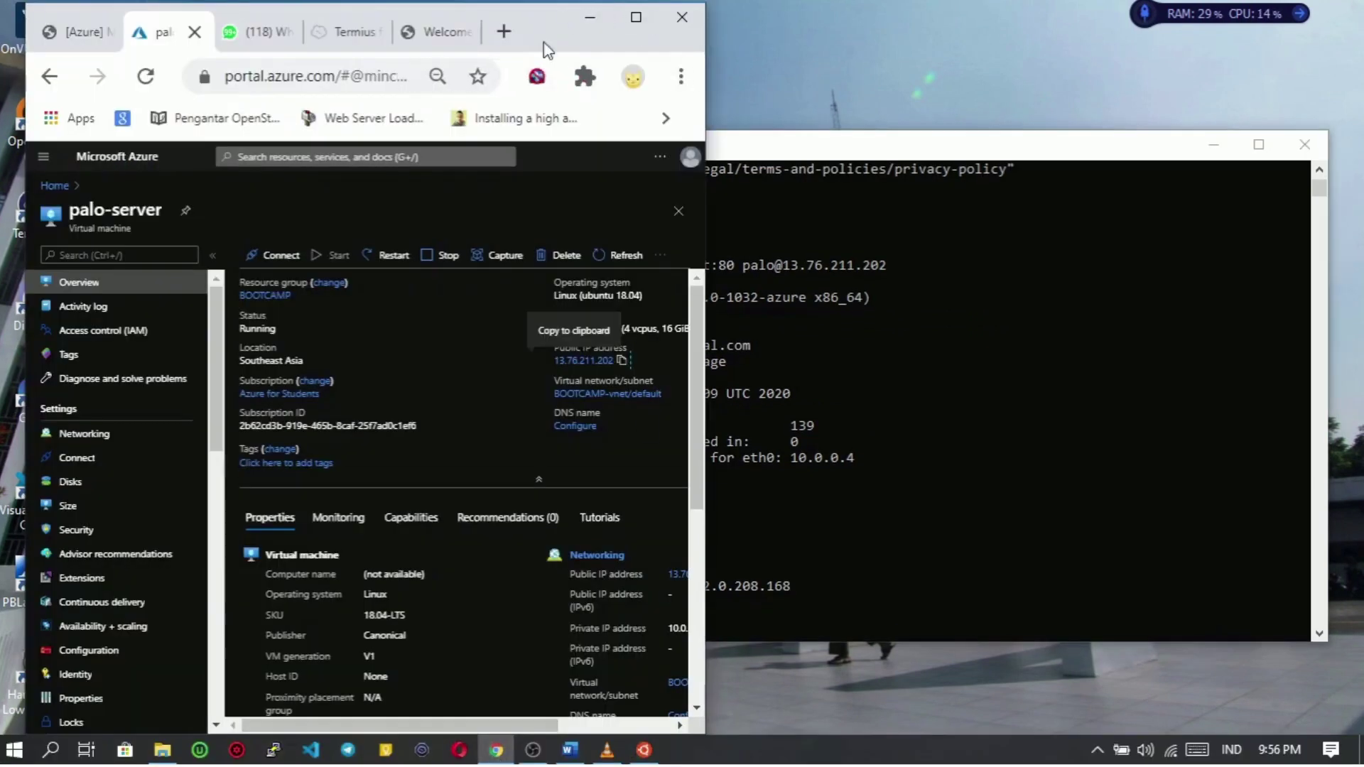
{"action": "left_click", "coordinate": [514, 41]}
{"action": "type", "text": "localhost"}
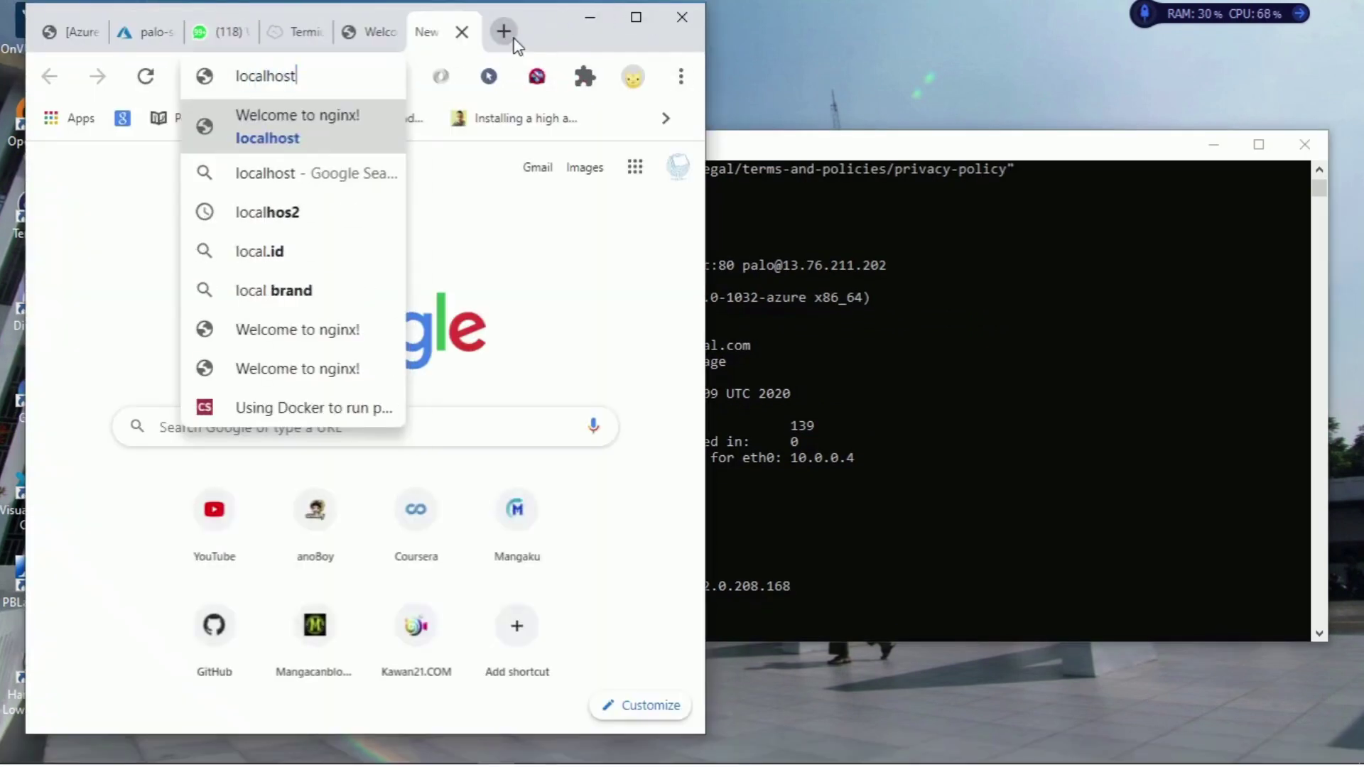
{"action": "type", "text": ":9991"}
{"action": "key", "text": "Return"}
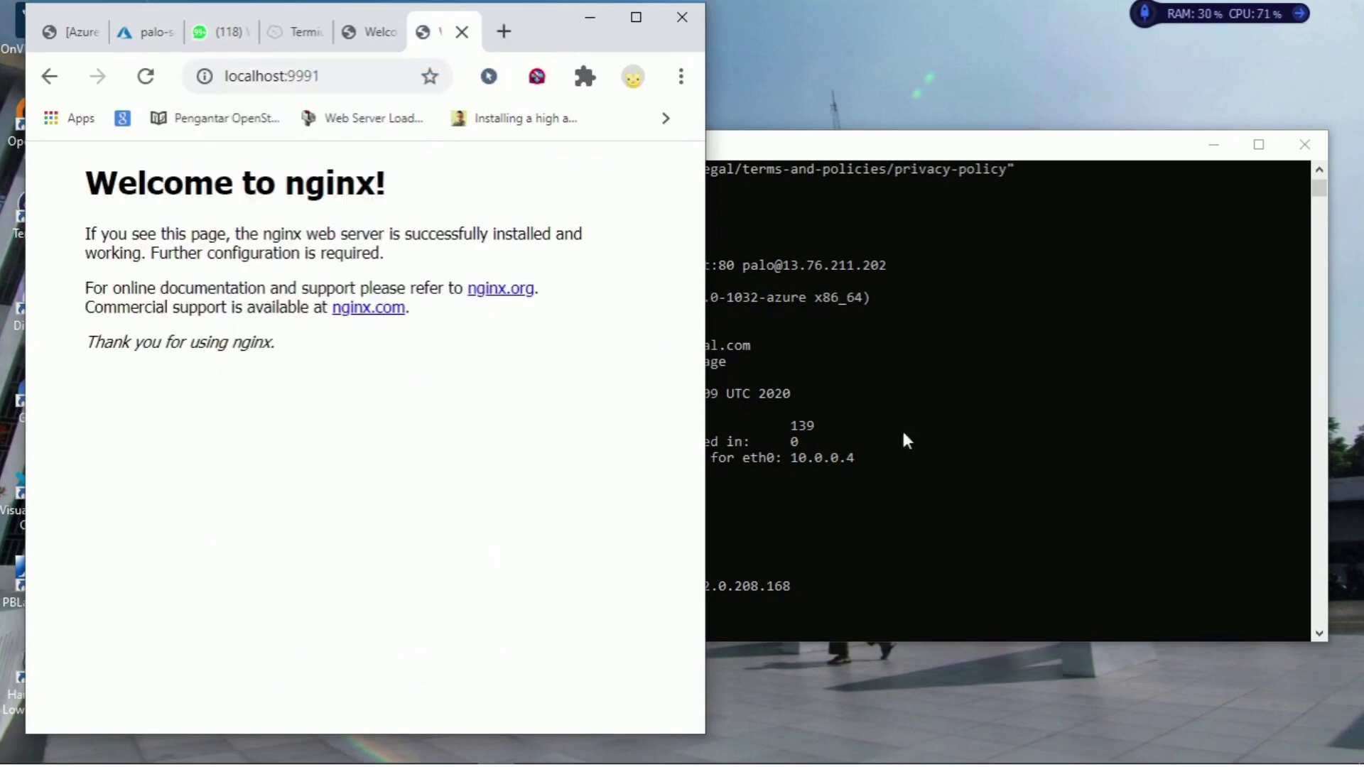
- Bring the Ubuntu terminal back in front, moved down and to the right
{"action": "left_click", "coordinate": [958, 455]}
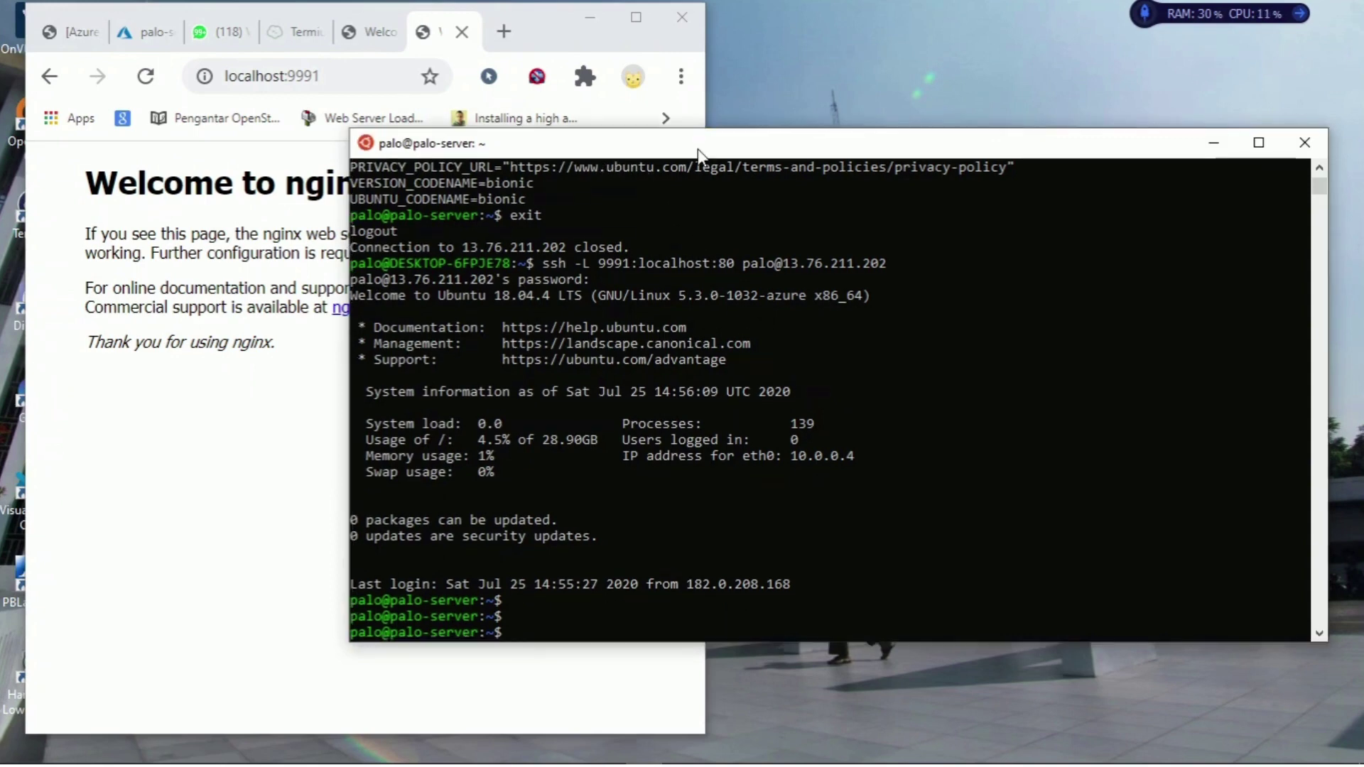
{"action": "left_click_drag", "start_coordinate": [697, 148], "coordinate": [715, 213]}
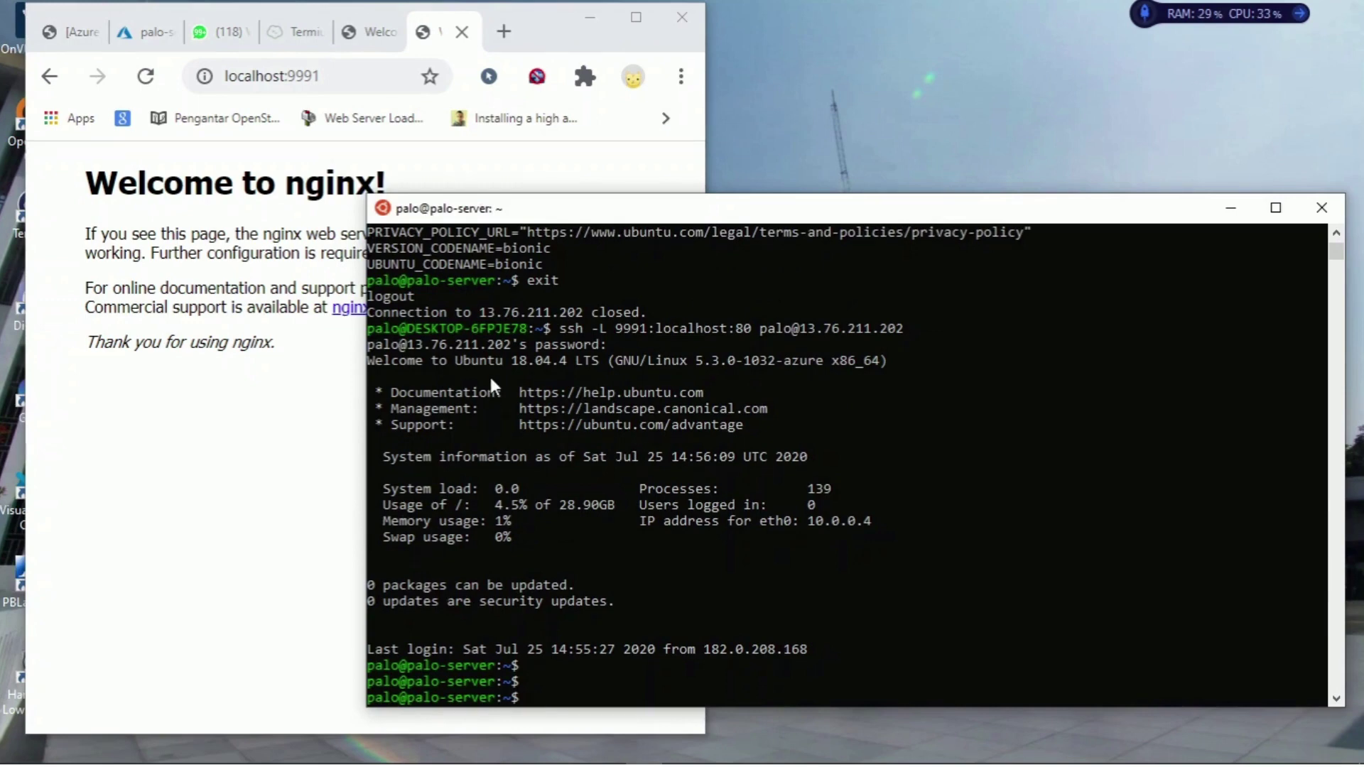
{"action": "left_click", "coordinate": [907, 566]}
- Log out of the tunnelled server session and return to a clean local prompt
{"action": "type", "text": "exit"}
{"action": "key", "text": "Return"}
{"action": "type", "text": "ss"}
{"action": "key", "text": "BackSpace"}
{"action": "key", "text": "BackSpace"}
{"action": "key", "text": "ctrl+c"}
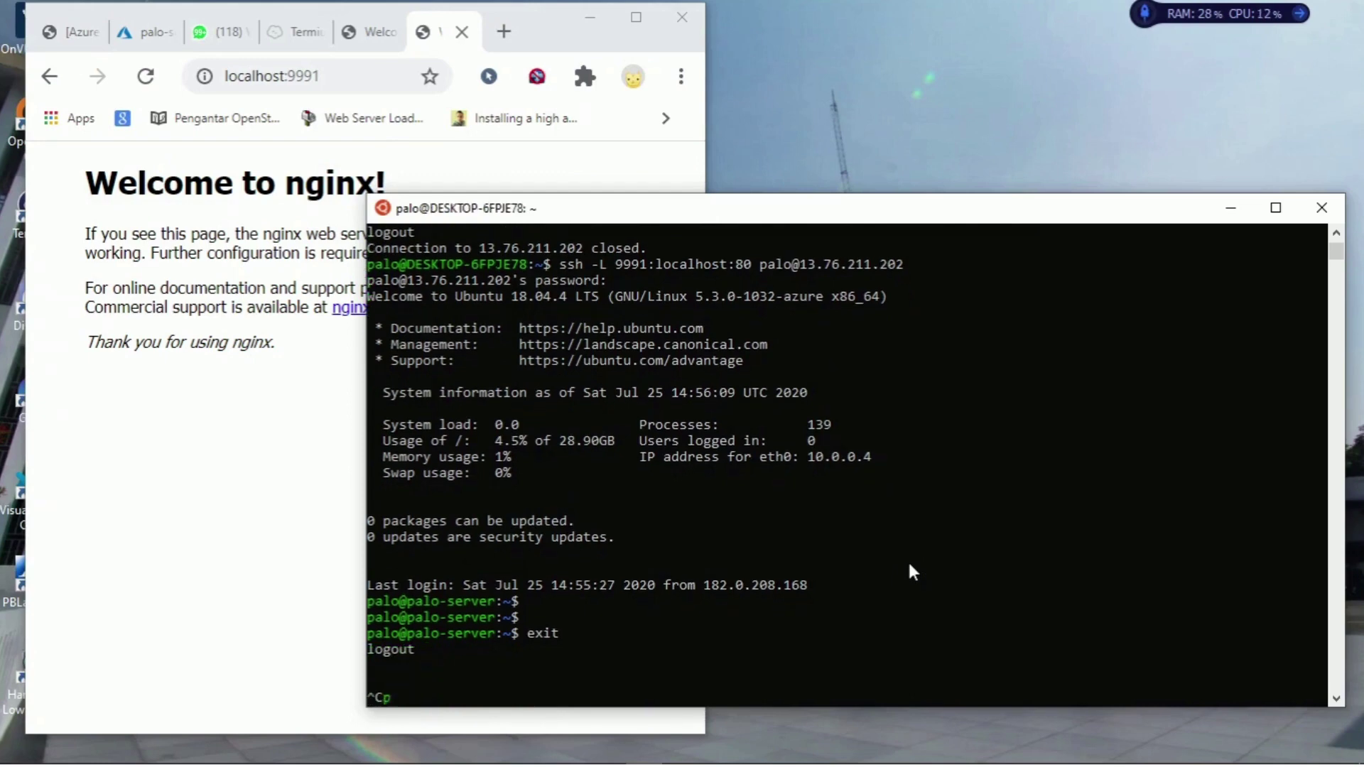
{"action": "key", "text": "Return"}
{"action": "key", "text": "Return"}
{"action": "key", "text": "Return"}
- List ssh -h usage, highlight the -D option, clear the screen and close the terminal
{"action": "type", "text": "ssh -"}
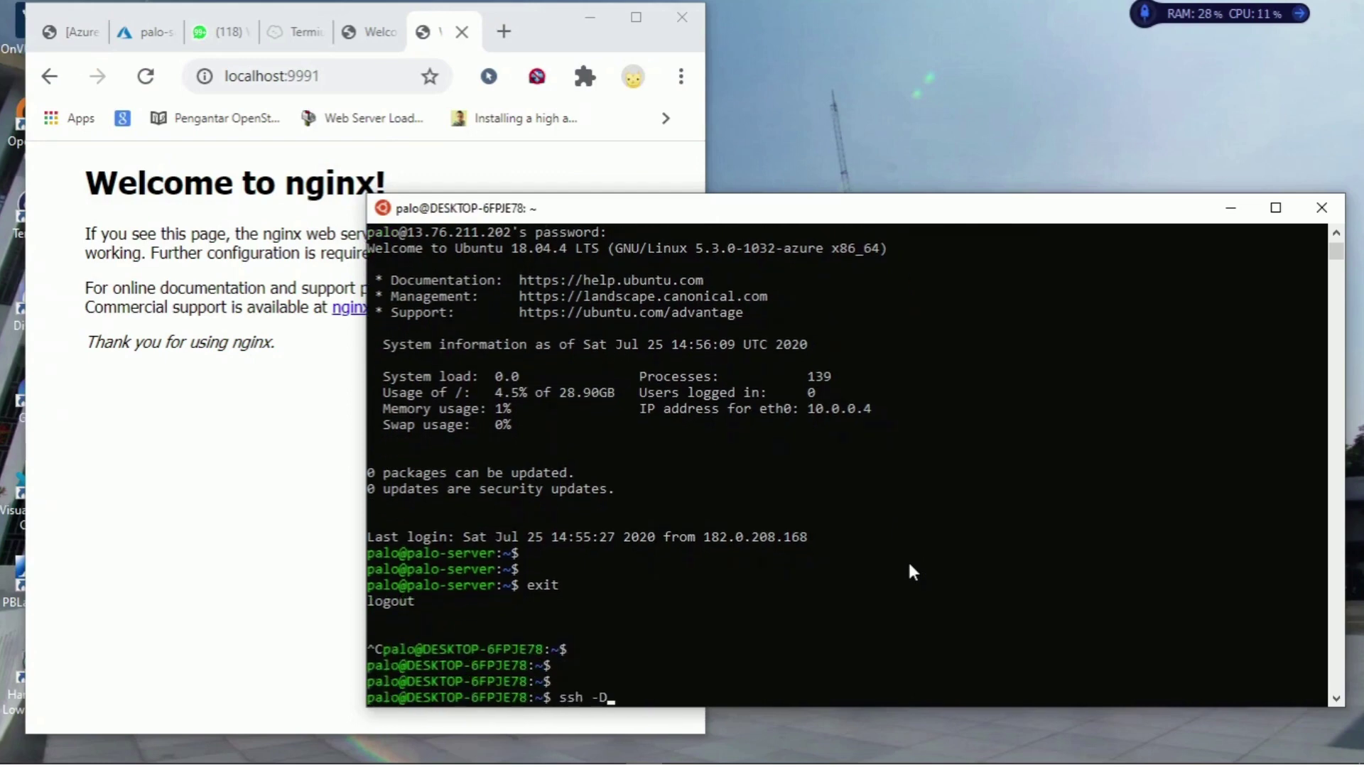
{"action": "type", "text": "h"}
{"action": "key", "text": "Return"}
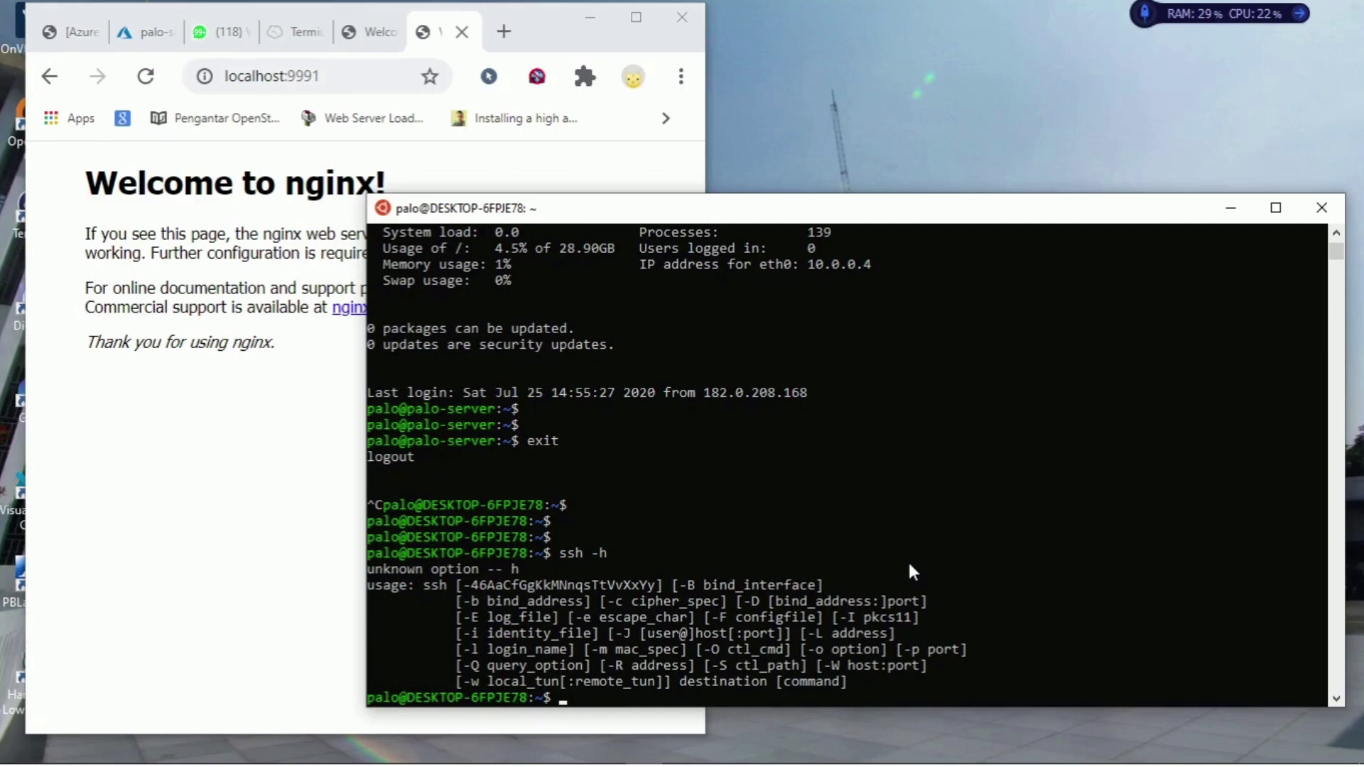
{"action": "left_click_drag", "start_coordinate": [770, 603], "coordinate": [901, 607]}
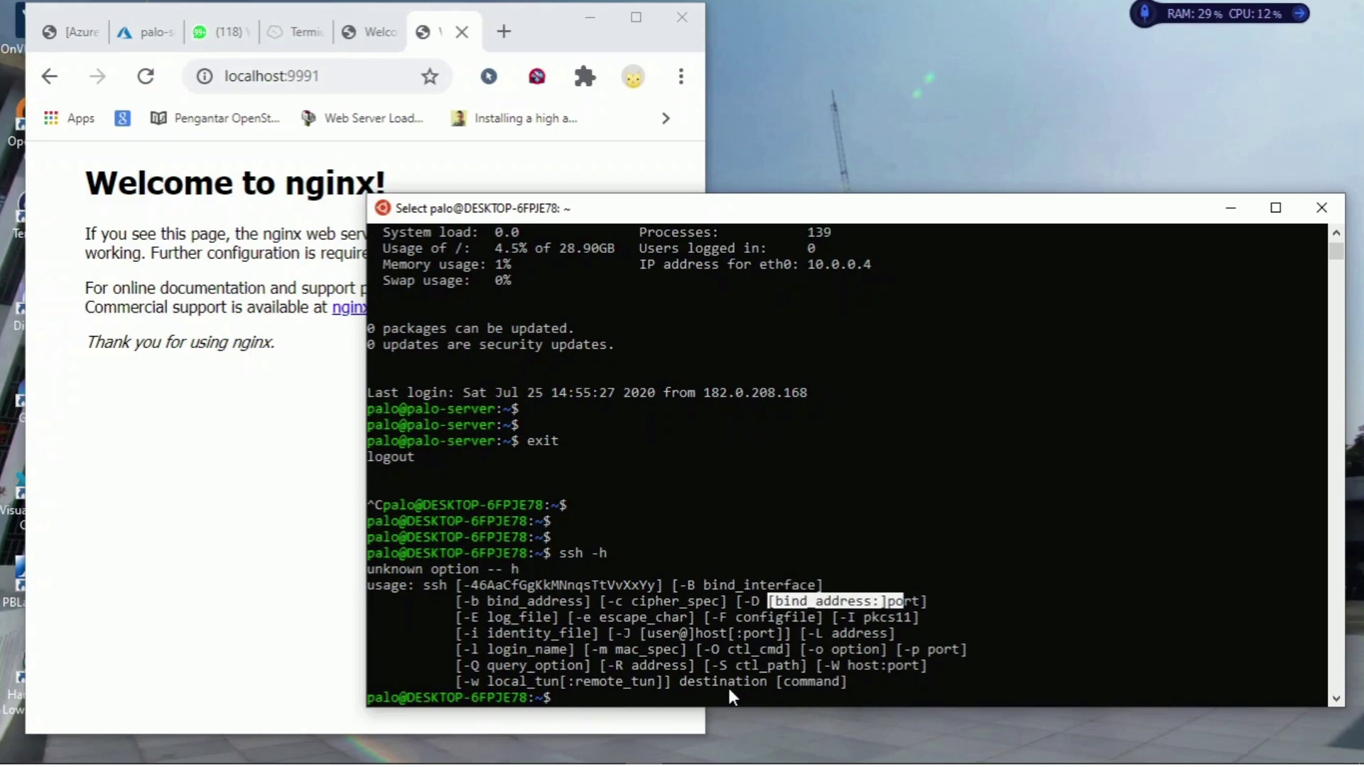
{"action": "left_click", "coordinate": [867, 566]}
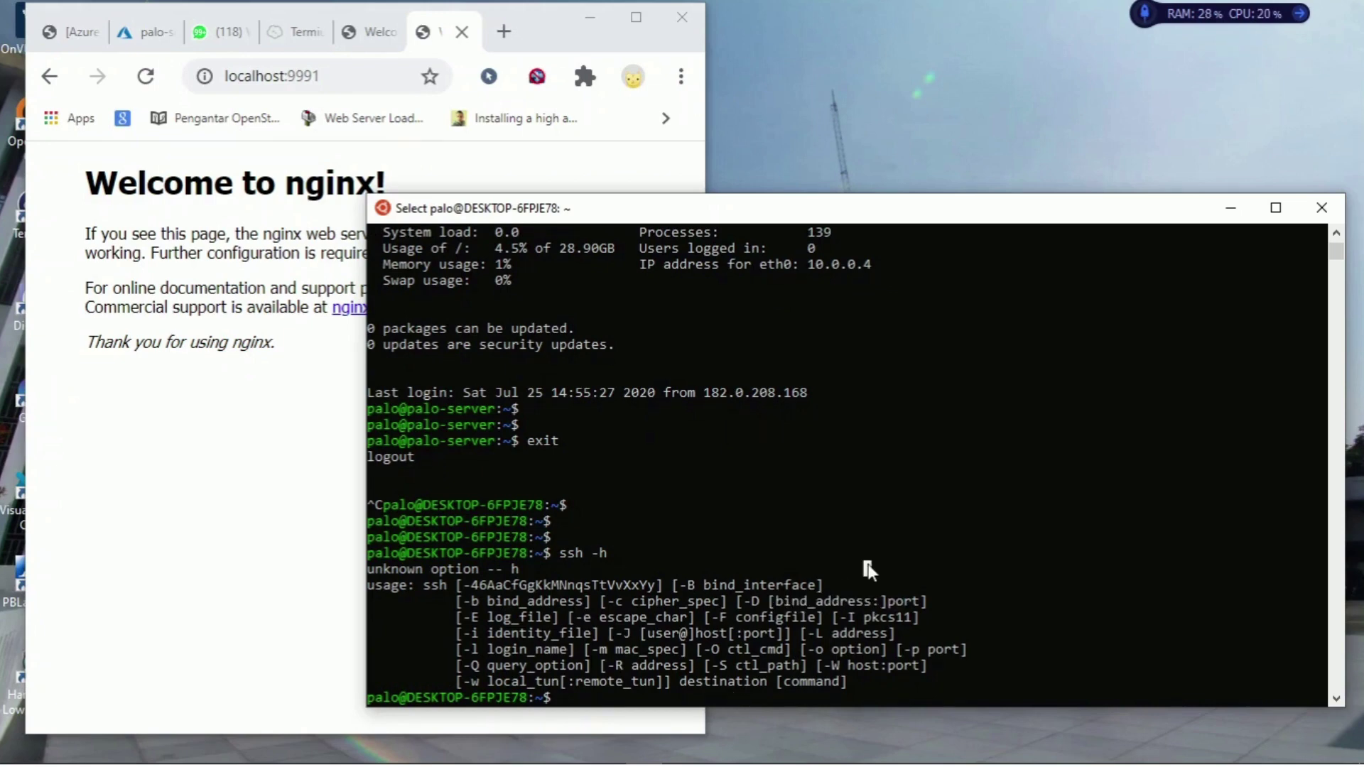
{"action": "key", "text": "Return"}
{"action": "key", "text": "Return"}
{"action": "key", "text": "Return"}
{"action": "type", "text": "clear"}
{"action": "key", "text": "Return"}
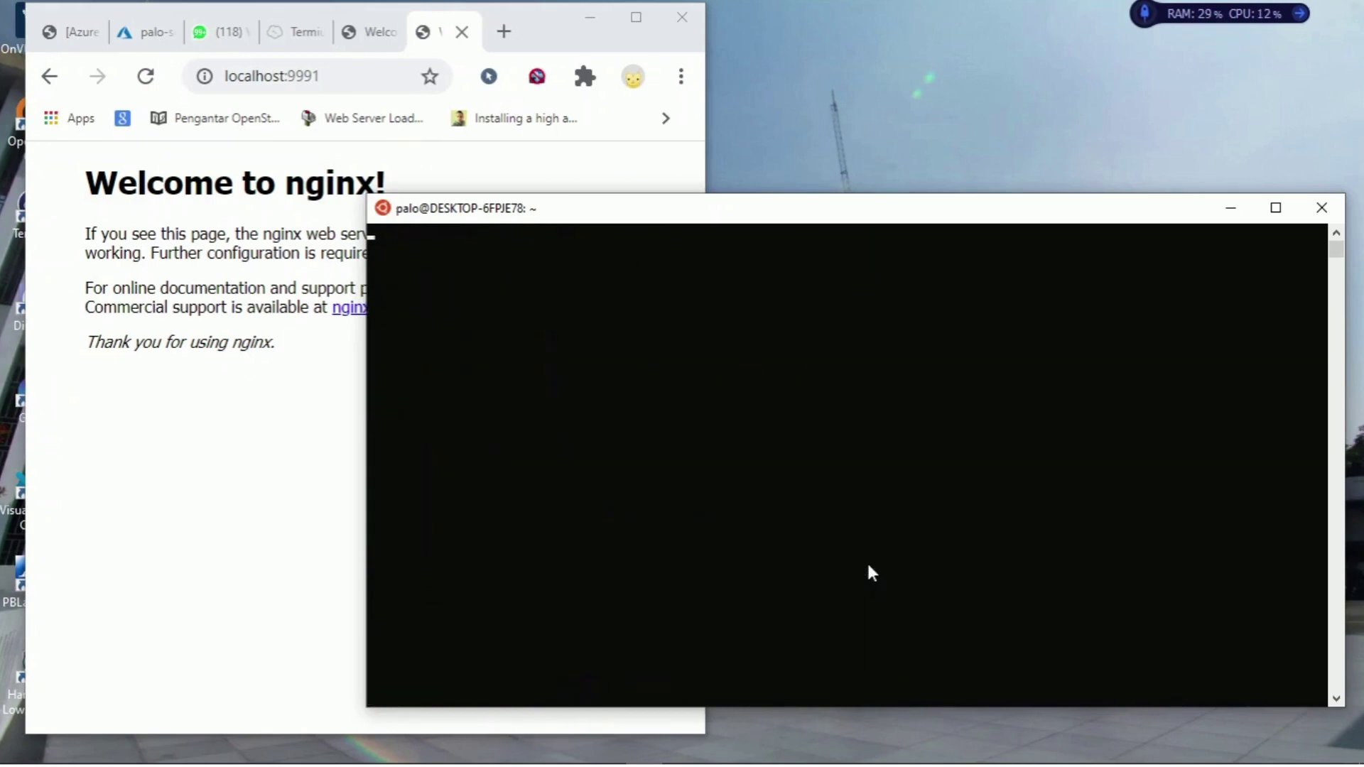
{"action": "left_click", "coordinate": [1323, 209]}
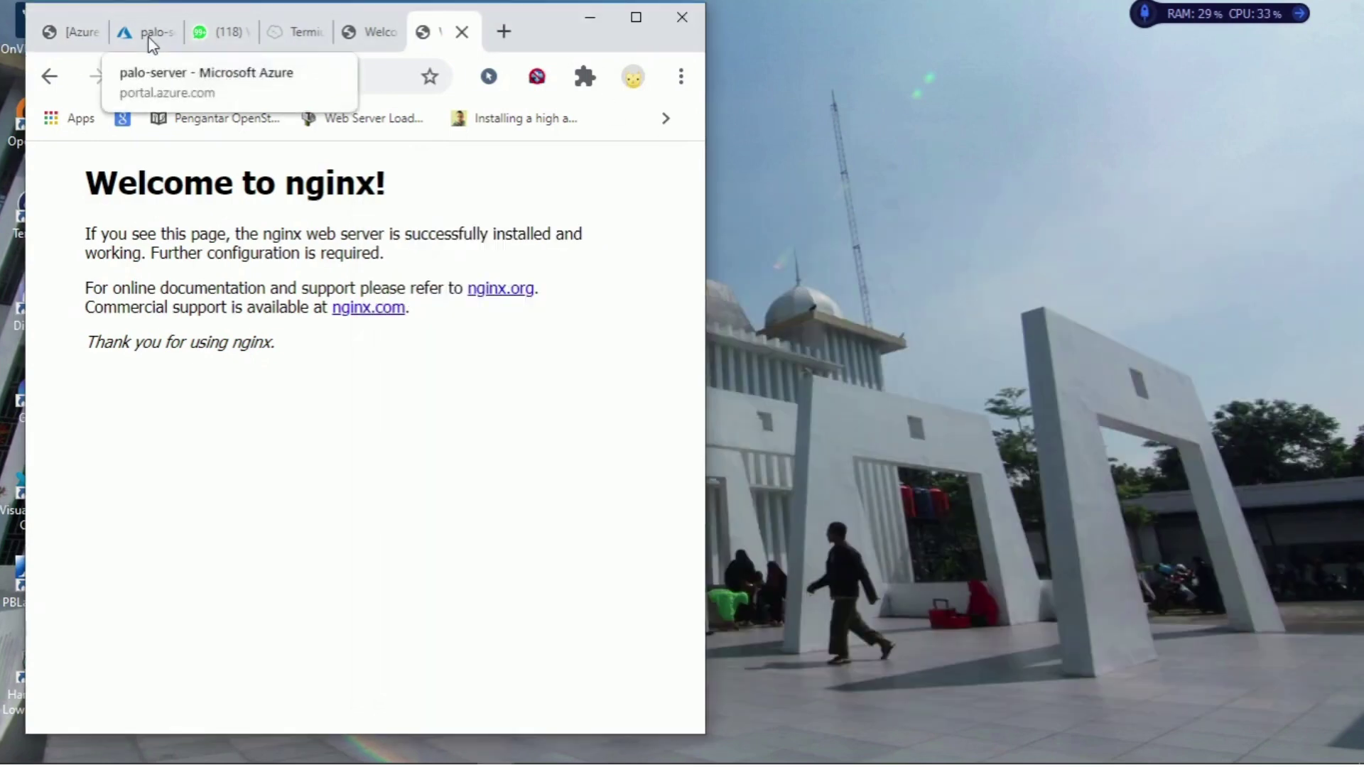
- Switch to the palo-server tab and maximize Chrome to show the running VM's Overview
{"action": "left_click", "coordinate": [152, 41]}
{"action": "left_click", "coordinate": [636, 17]}
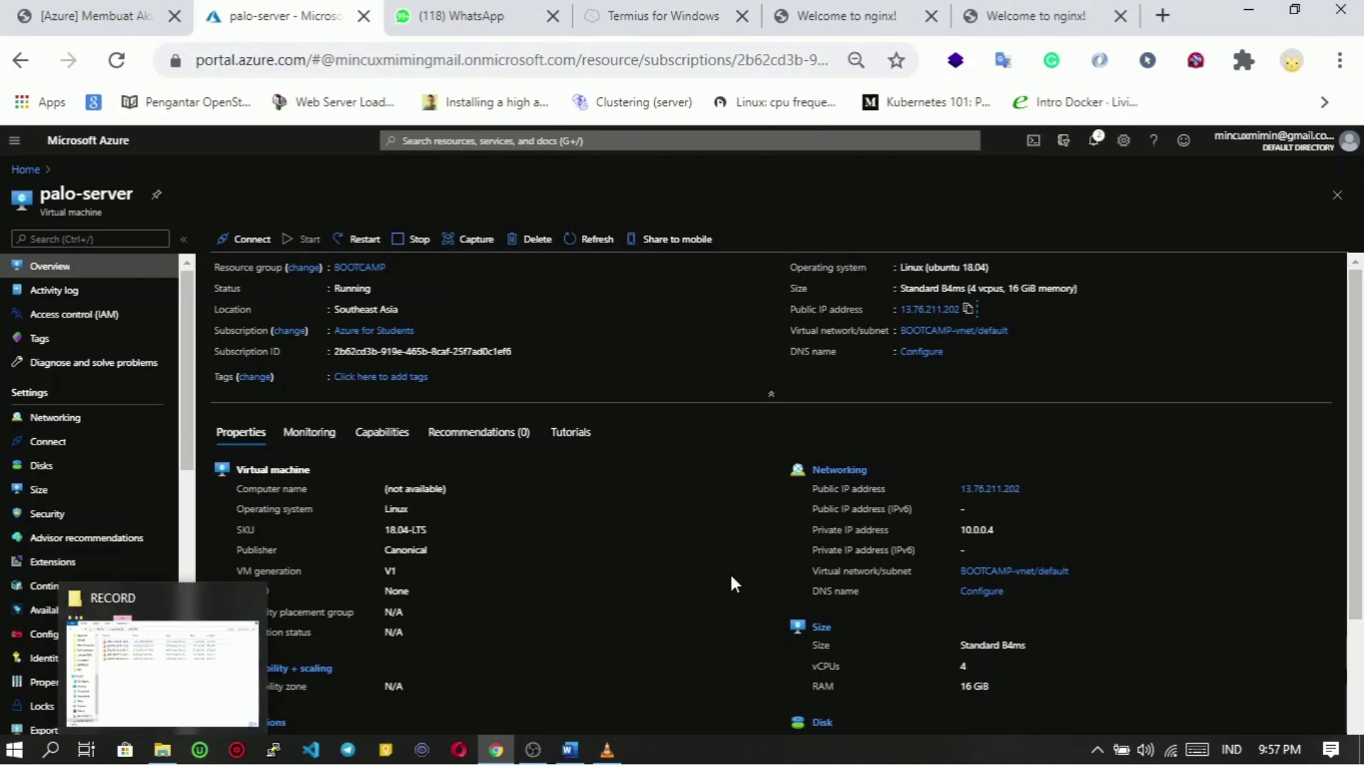
- Open Command Prompt via the Run box with cmd
{"action": "key", "text": "super+r"}
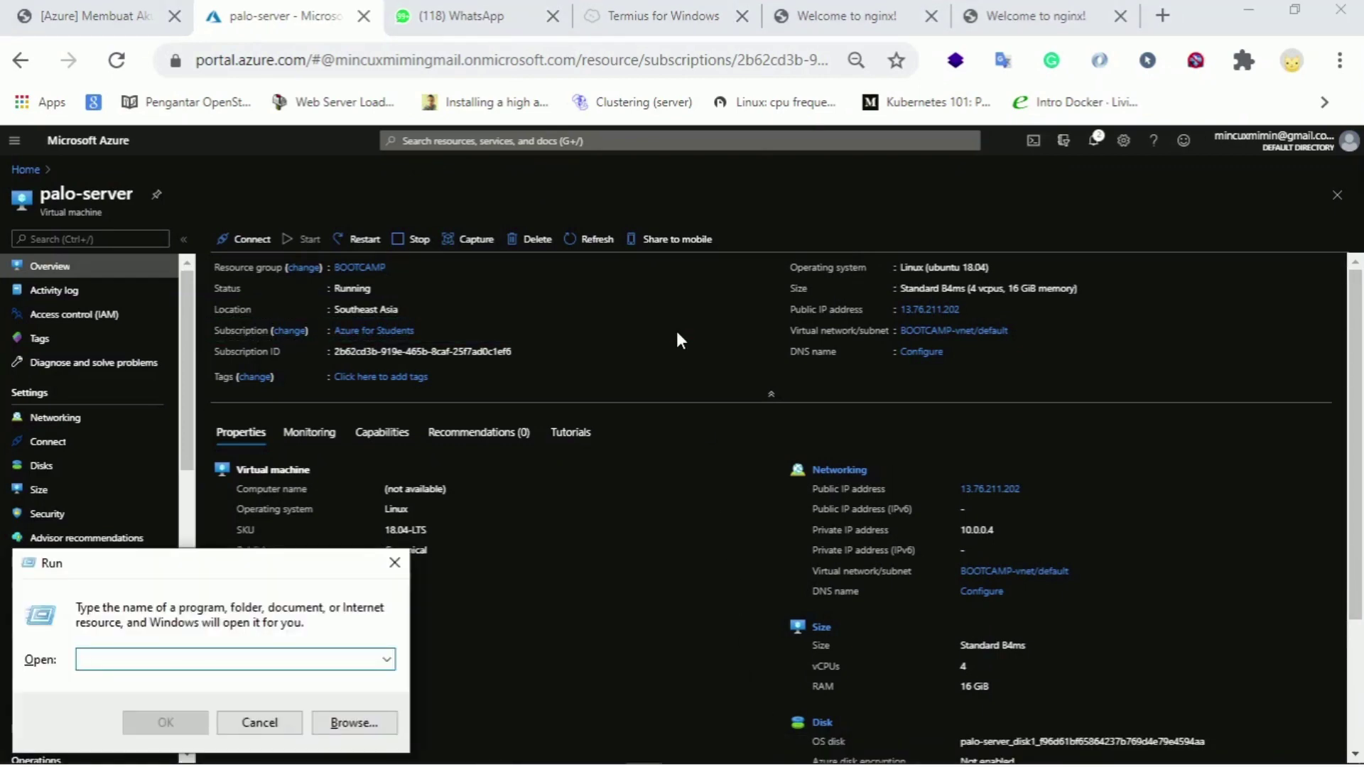
{"action": "type", "text": "cdm"}
{"action": "key", "text": "BackSpace"}
{"action": "key", "text": "BackSpace"}
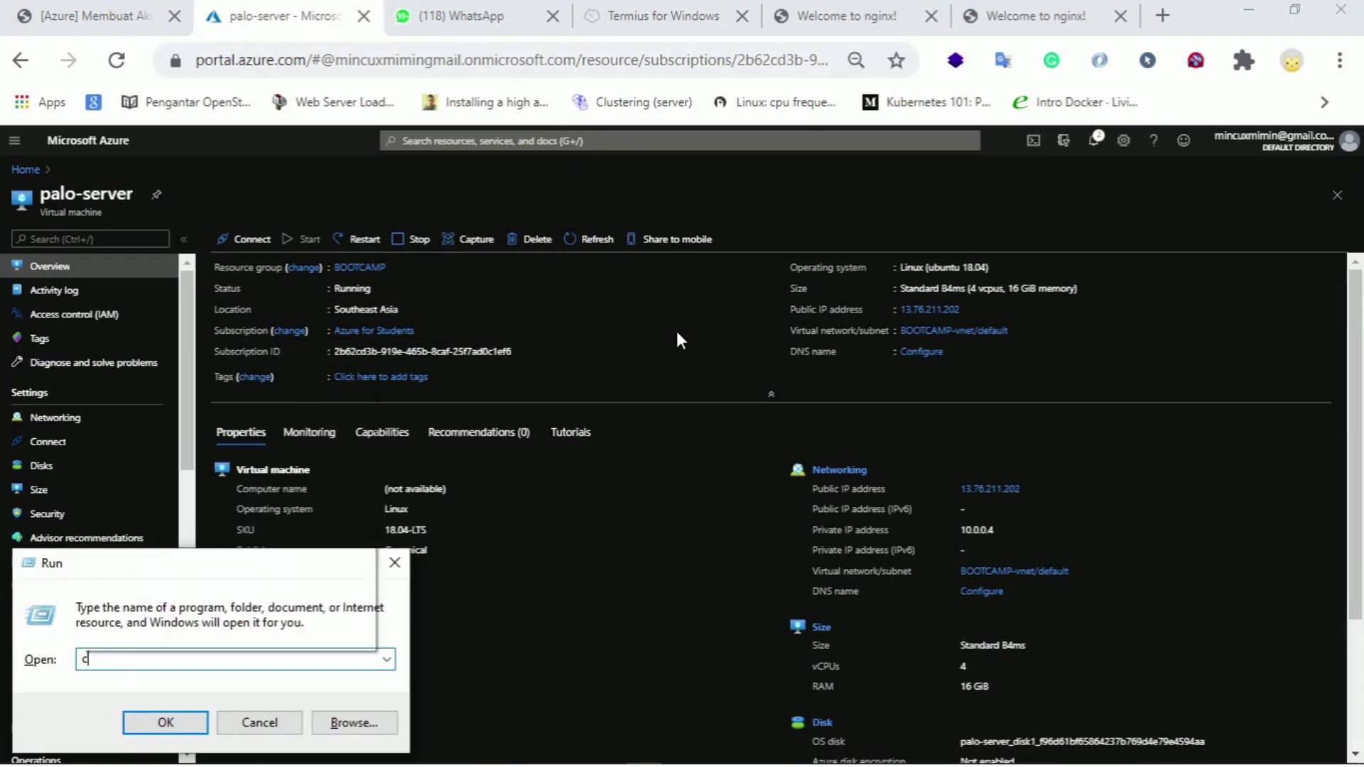
{"action": "type", "text": "md"}
{"action": "key", "text": "Return"}
{"action": "left_click", "coordinate": [677, 331]}
- SSH into palo-server using its public IP copied from Azure and enter the password
{"action": "type", "text": "ssh"}
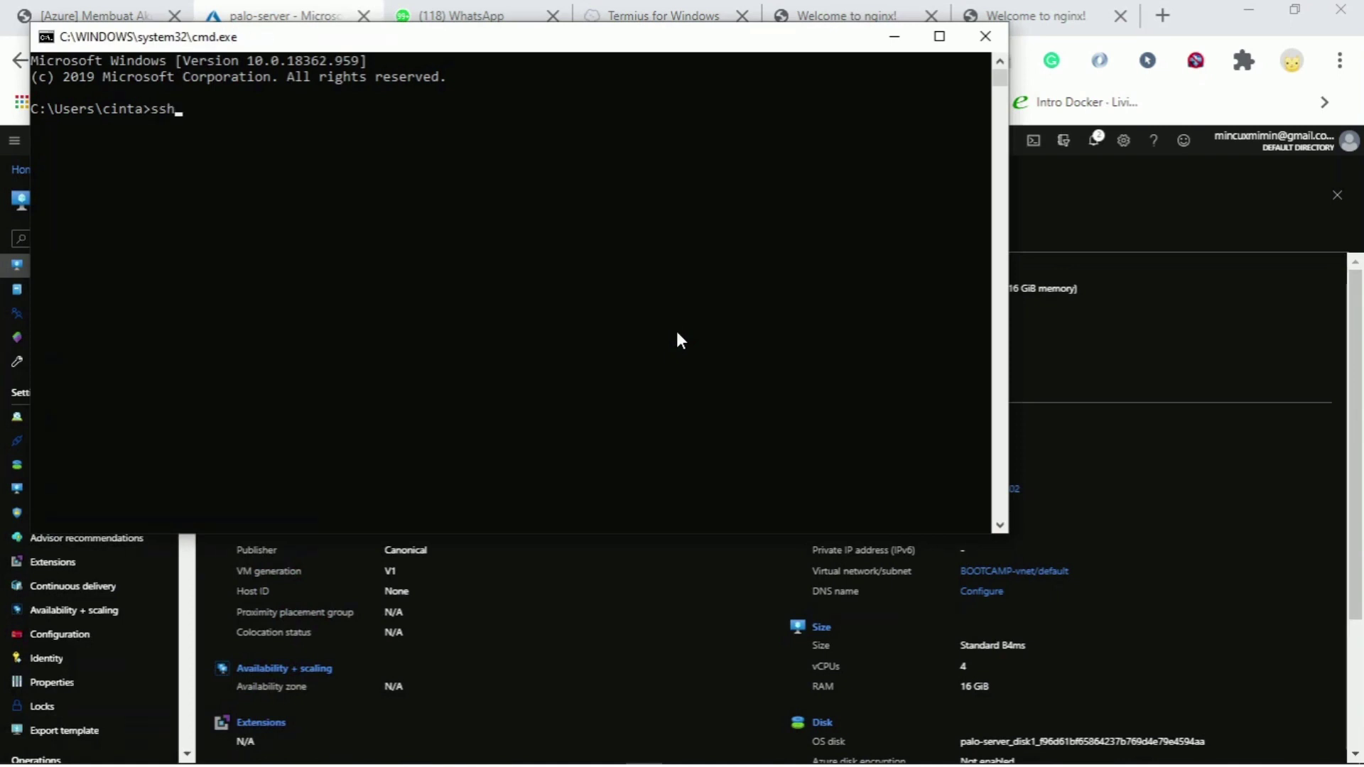
{"action": "type", "text": " palo@"}
{"action": "left_click", "coordinate": [1157, 328]}
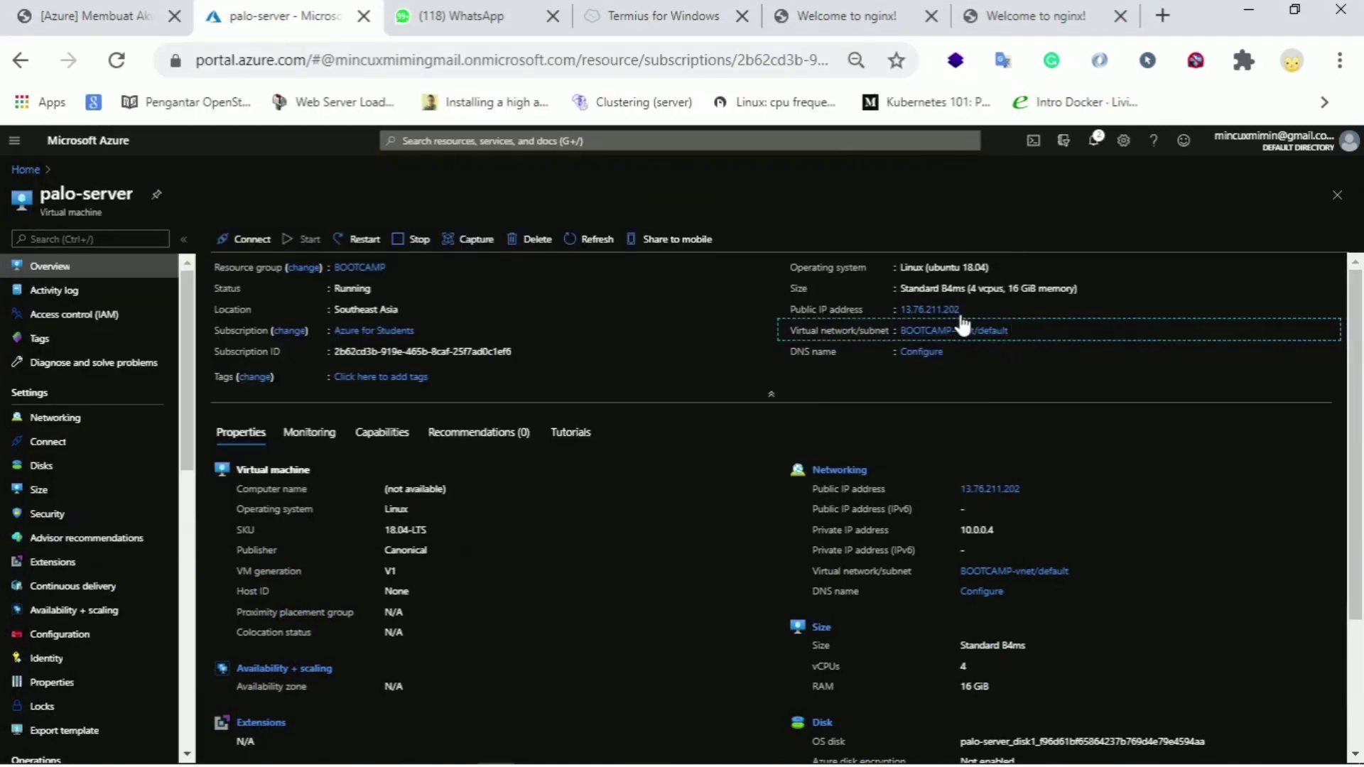
{"action": "left_click", "coordinate": [968, 311]}
{"action": "key", "text": "alt+Tab"}
{"action": "right_click", "coordinate": [598, 284]}
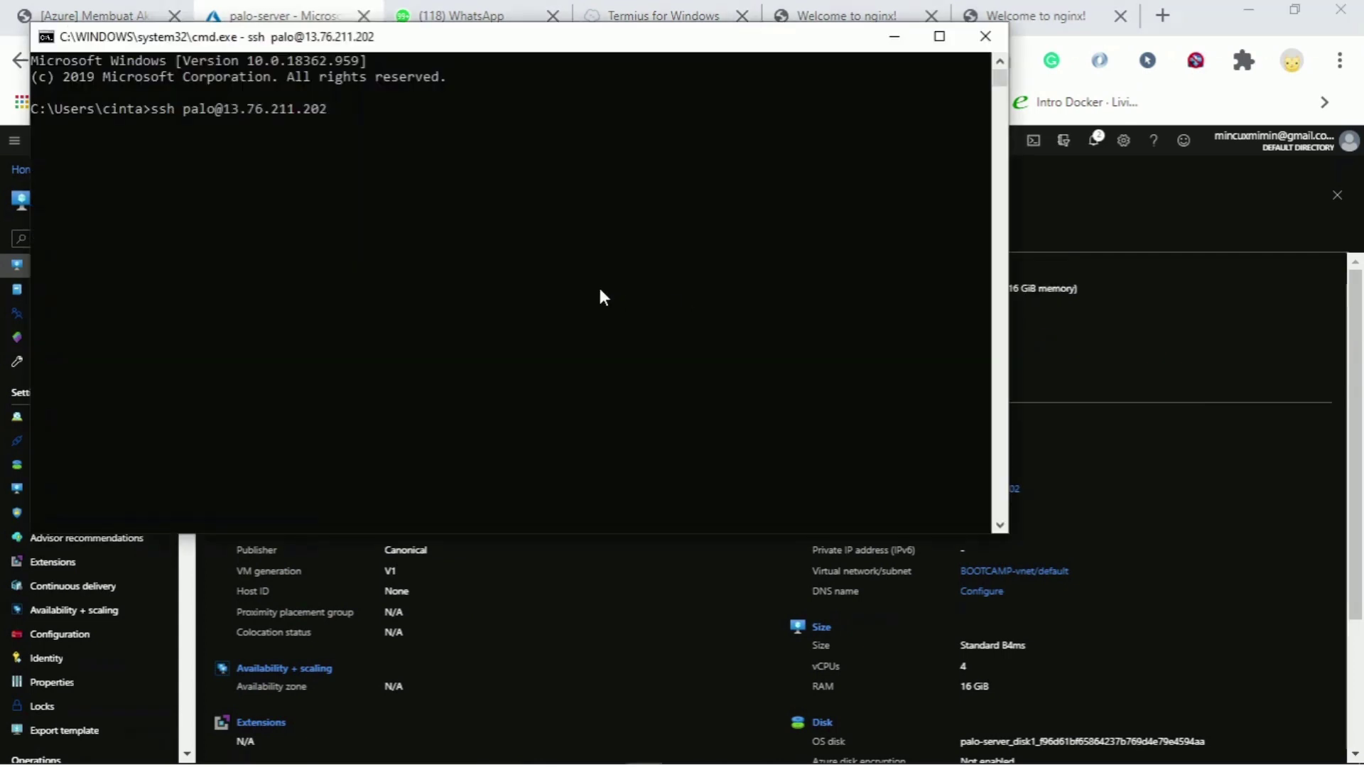
{"action": "key", "text": "Return"}
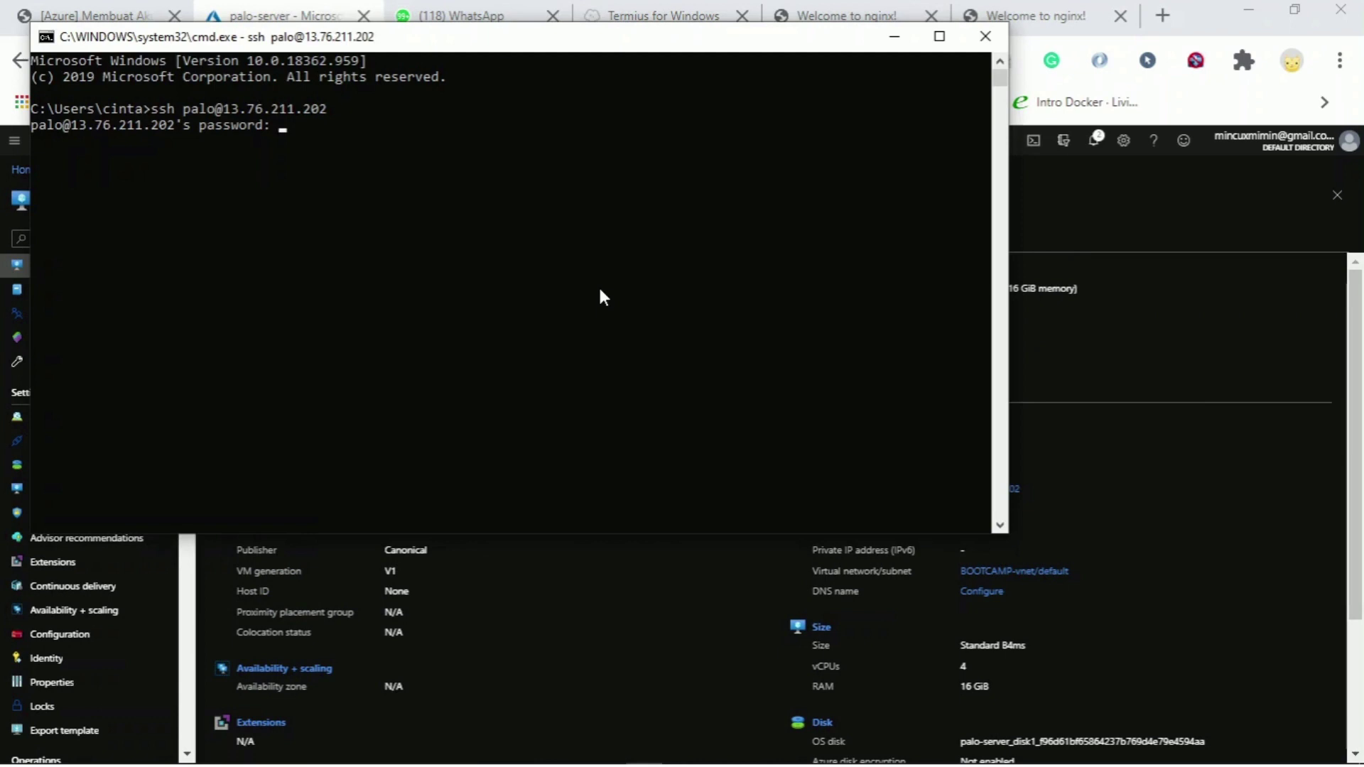
{"action": "key", "text": "Return"}
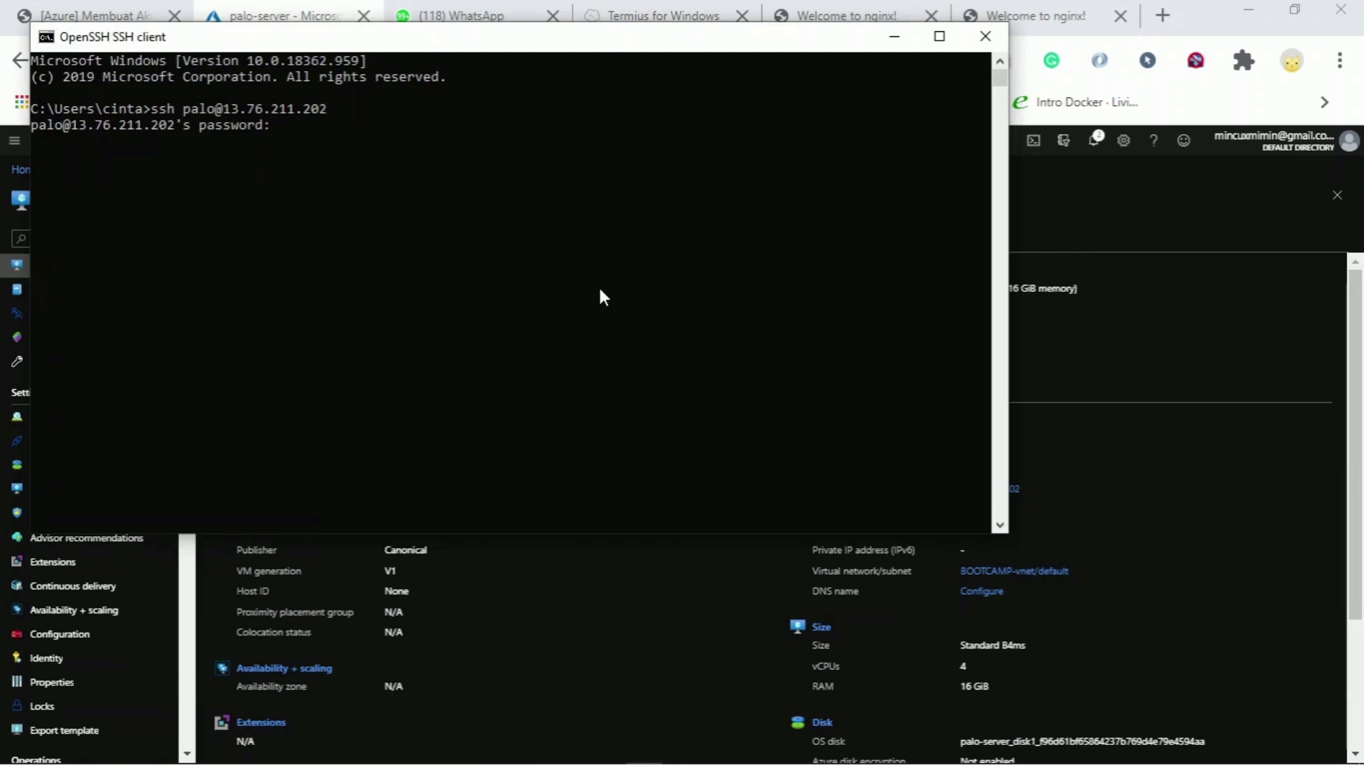
{"action": "key", "text": "Return"}
{"action": "key", "text": "Return"}
{"action": "key", "text": "Return"}
{"action": "key", "text": "Return"}
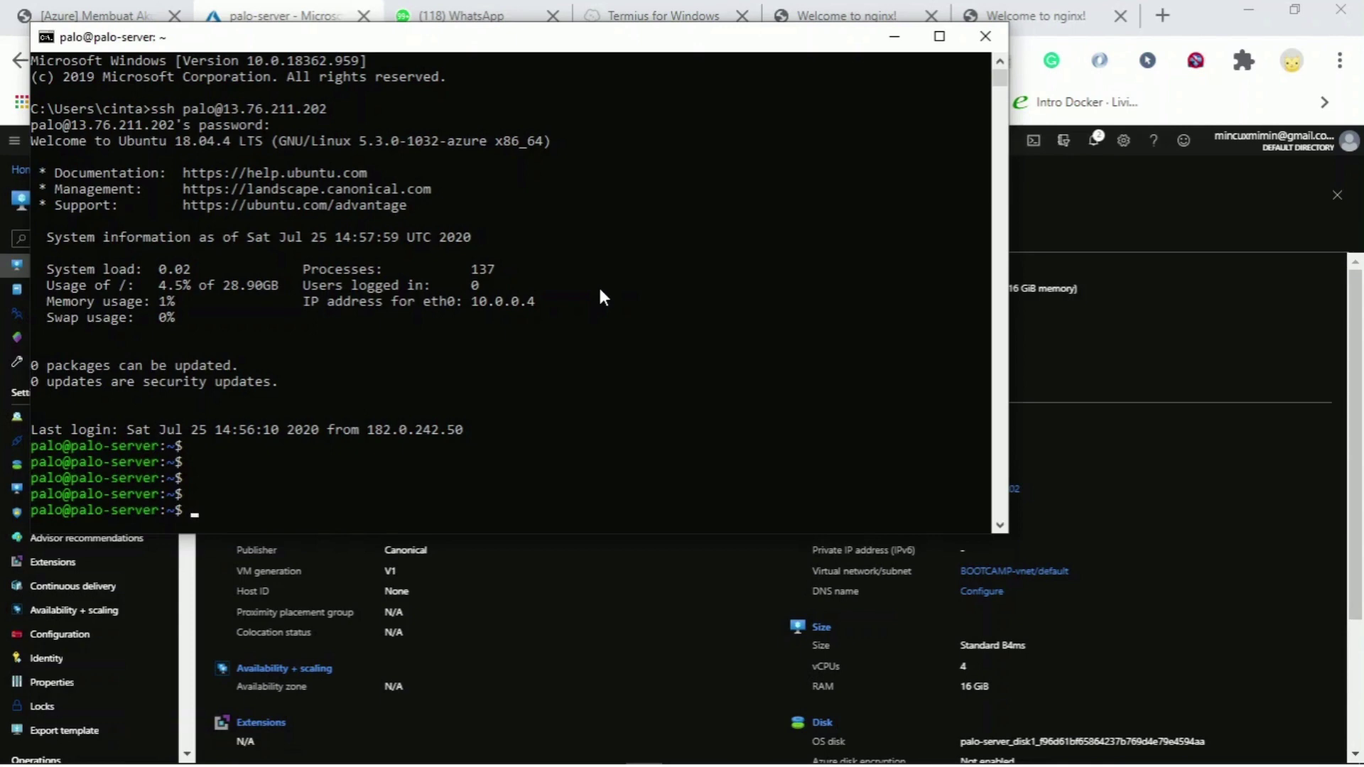
- Run sudo poweroff on the VM, then cls the console and minimize it
{"action": "type", "text": "sudo pw"}
{"action": "type", "text": "weroff"}
{"action": "key", "text": "Return"}
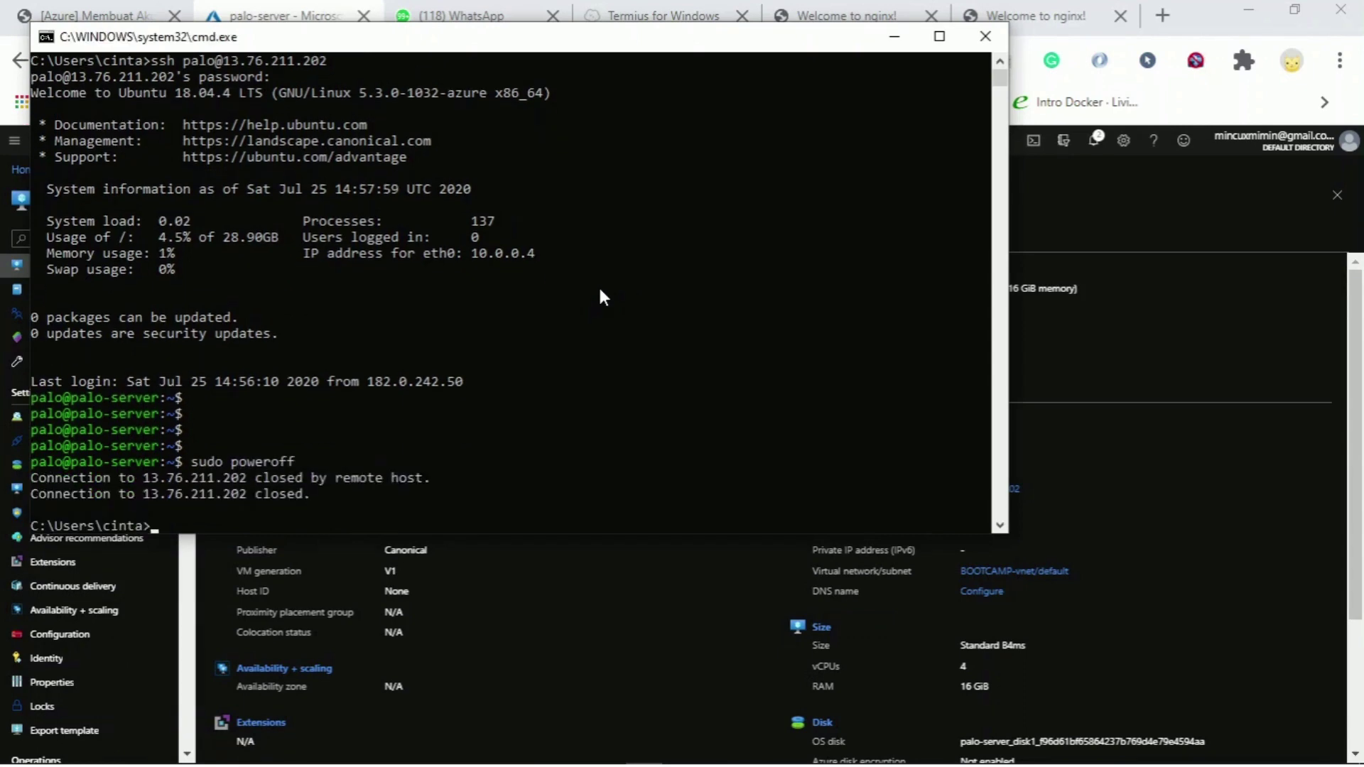
{"action": "key", "text": "Return"}
{"action": "key", "text": "Return"}
{"action": "key", "text": "Return"}
{"action": "type", "text": "cl"}
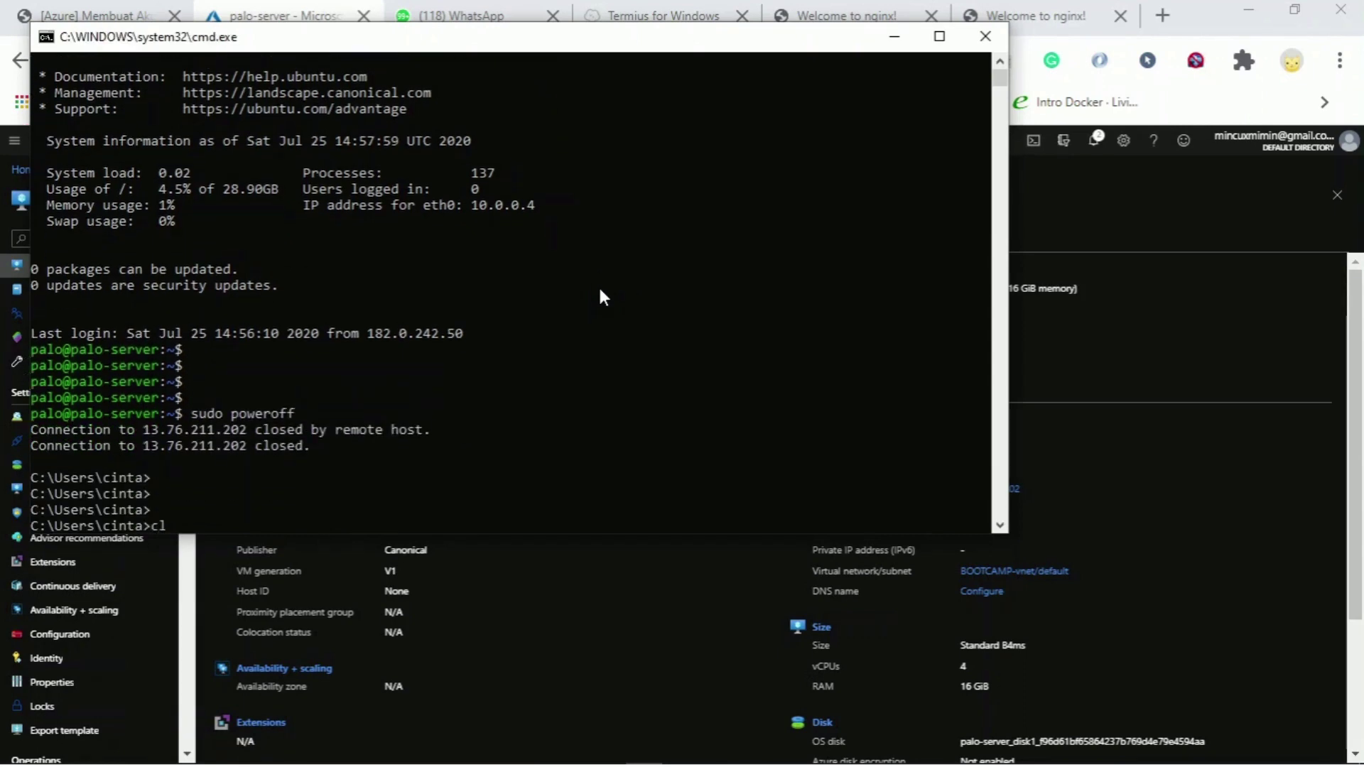
{"action": "type", "text": "s"}
{"action": "key", "text": "Return"}
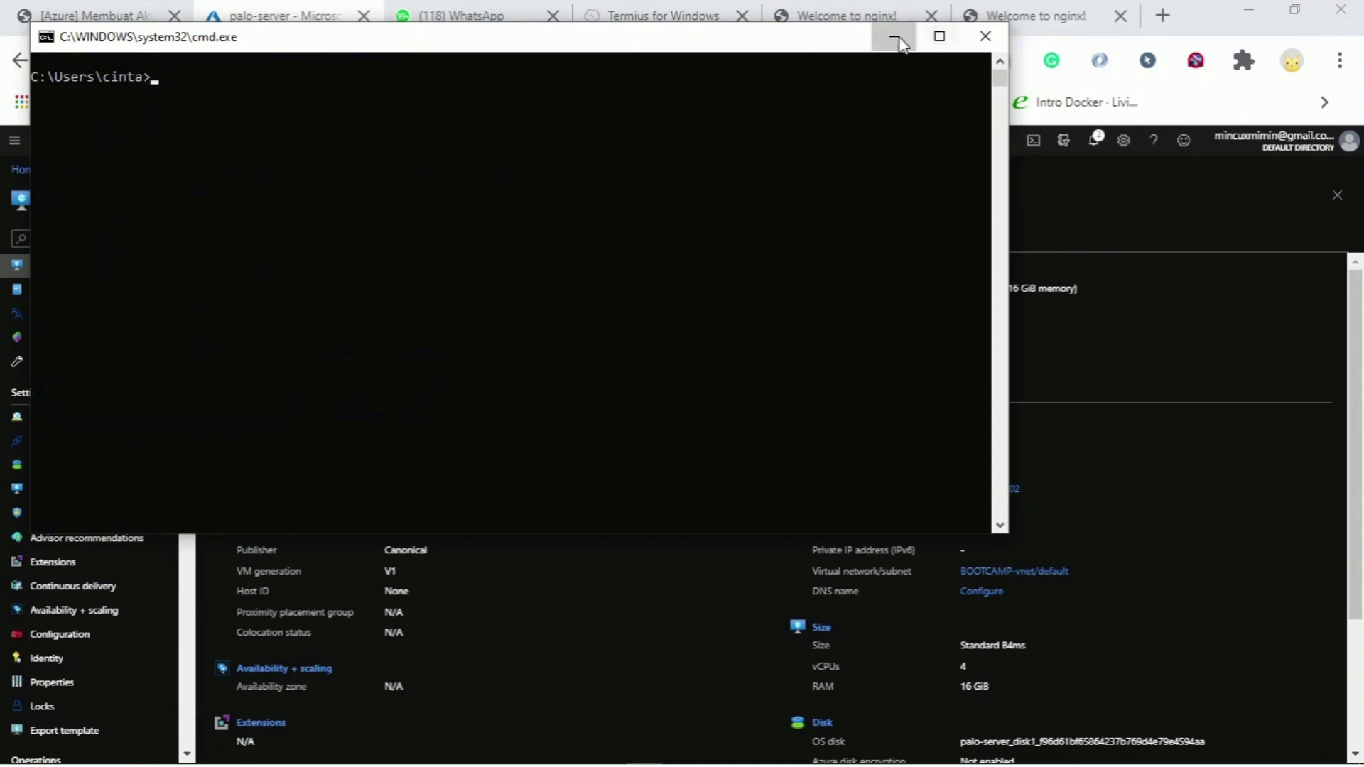
{"action": "left_click", "coordinate": [894, 36]}
- Stop palo-server from the Overview toolbar and confirm Yes, so the status shows Deallocating
{"action": "left_click", "coordinate": [419, 240]}
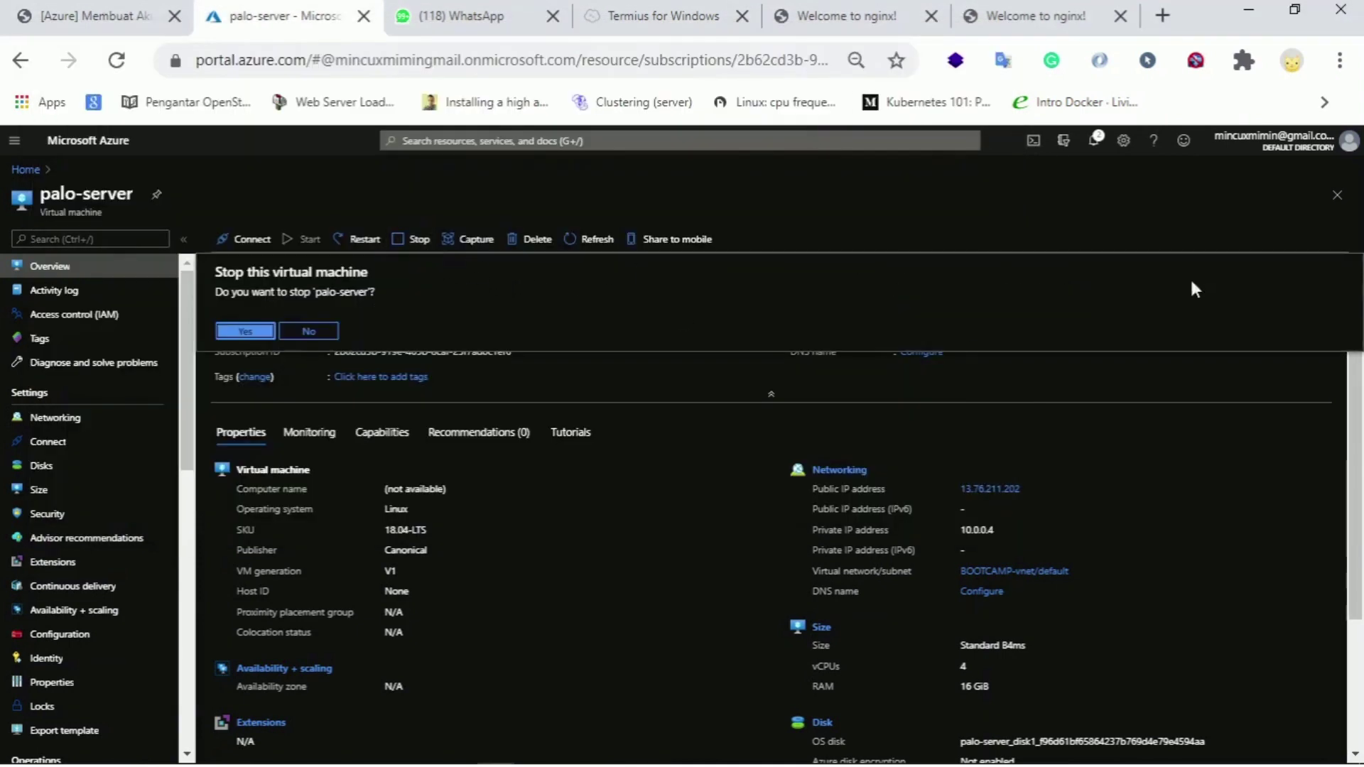
{"action": "left_click", "coordinate": [267, 332]}
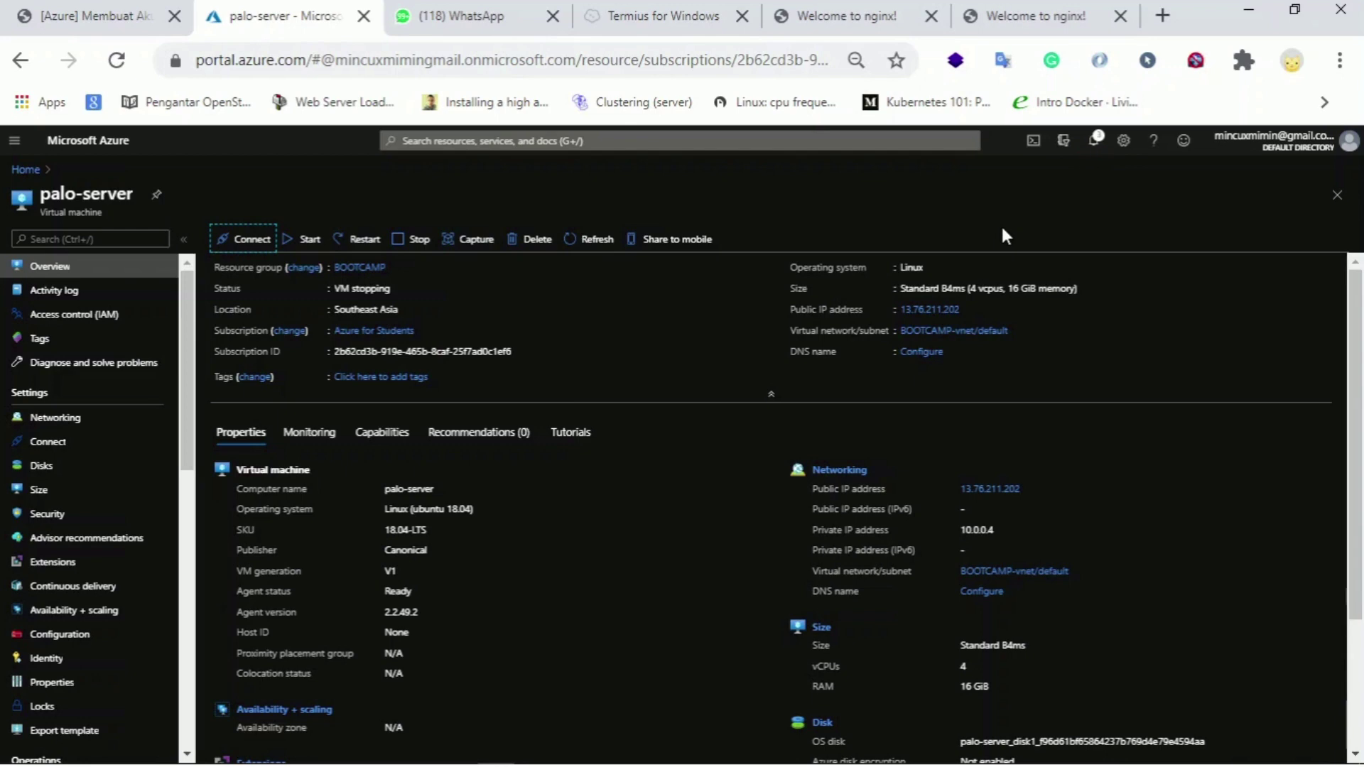
{"action": "left_click", "coordinate": [370, 201]}
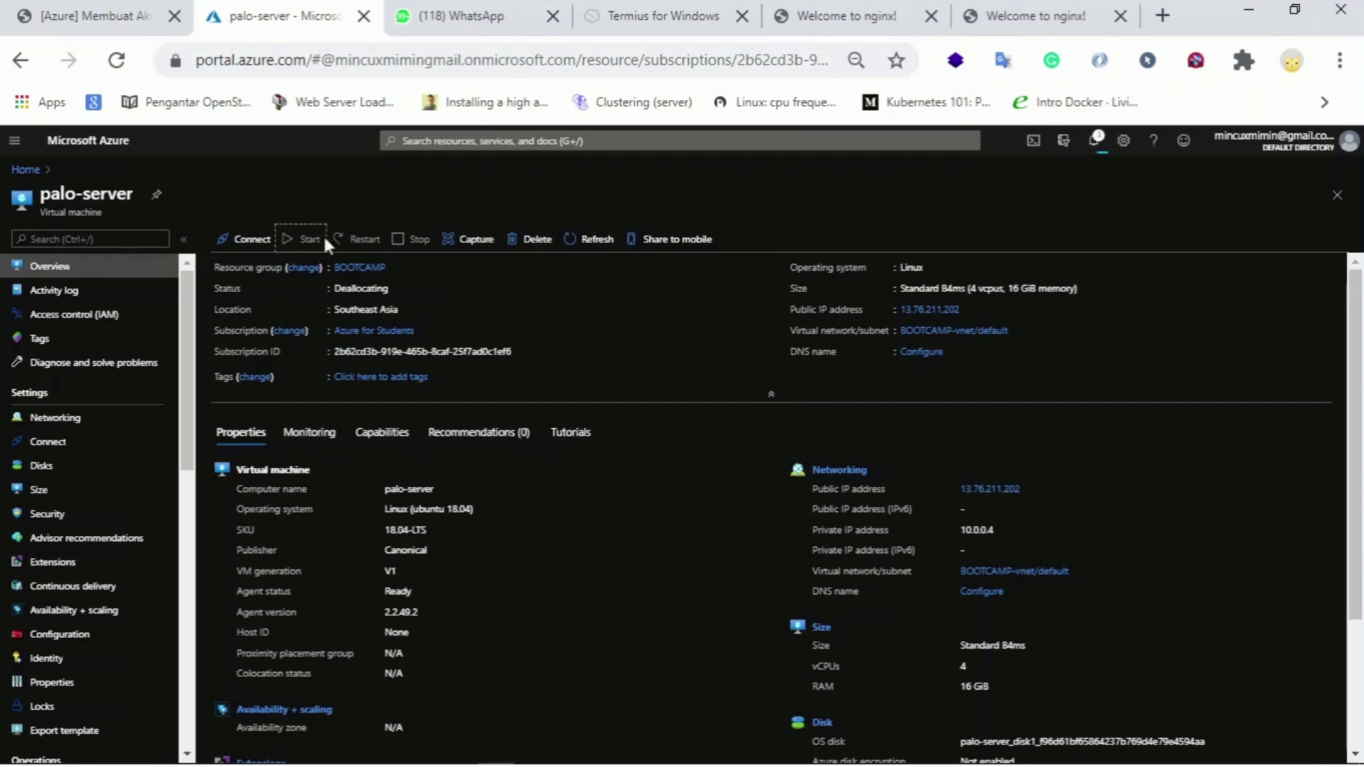
- From the portal Home page, check the notifications for the palo-server stop result
{"action": "left_click", "coordinate": [88, 140]}
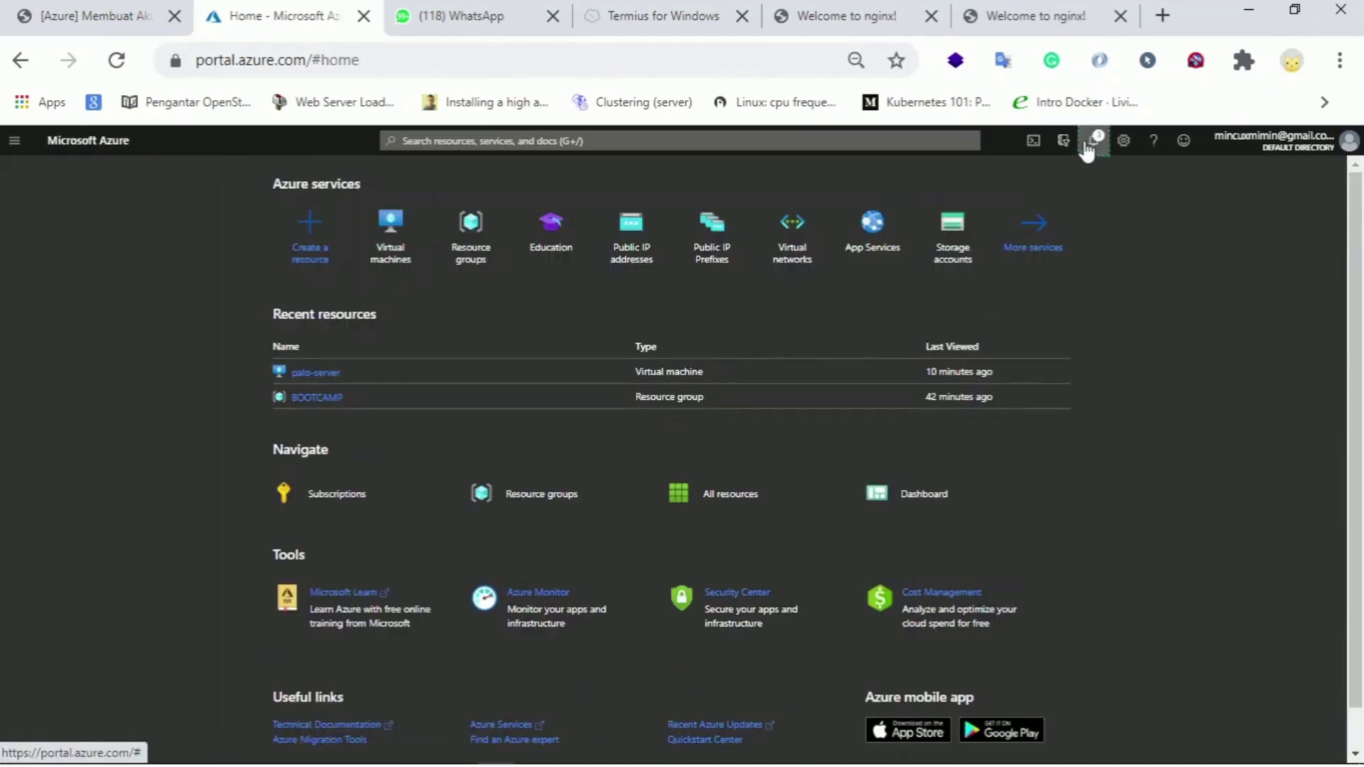
{"action": "left_click", "coordinate": [1094, 140]}
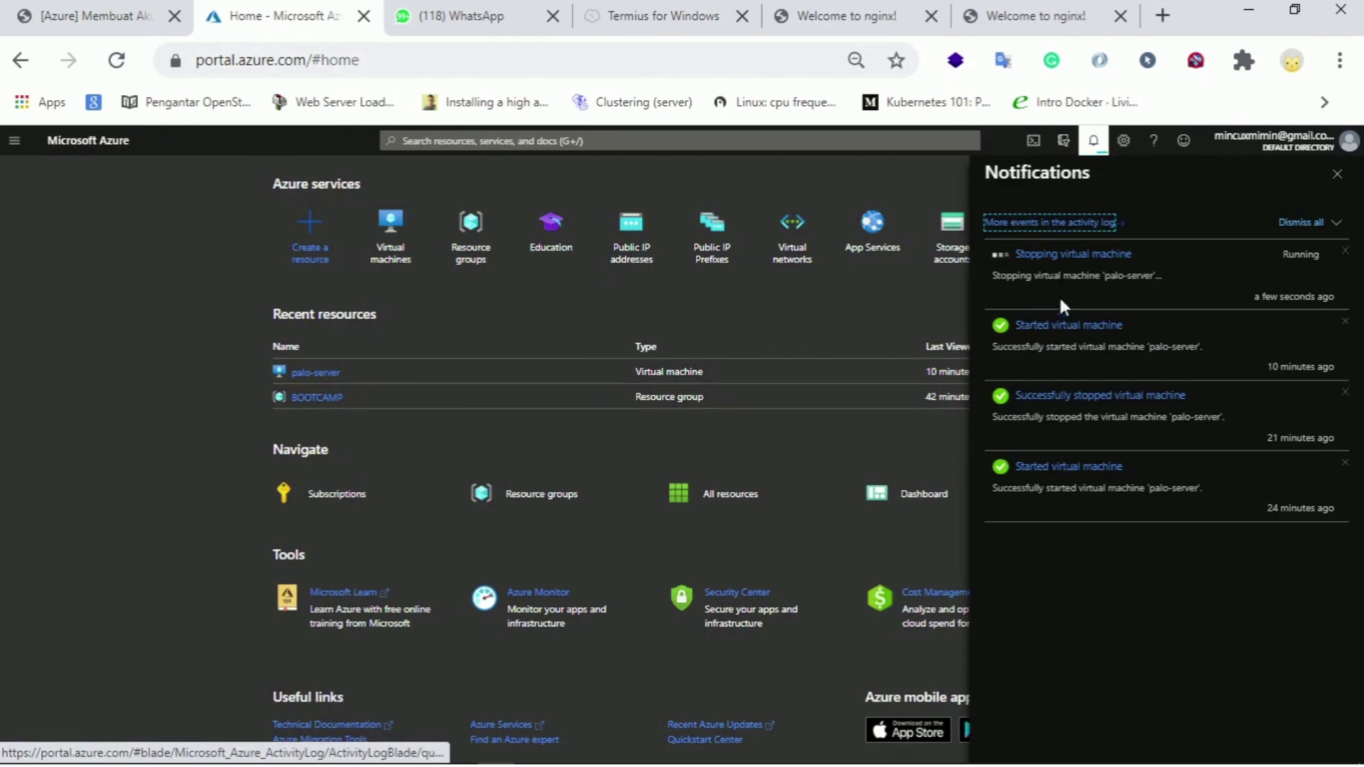
{"action": "left_click", "coordinate": [1095, 146]}
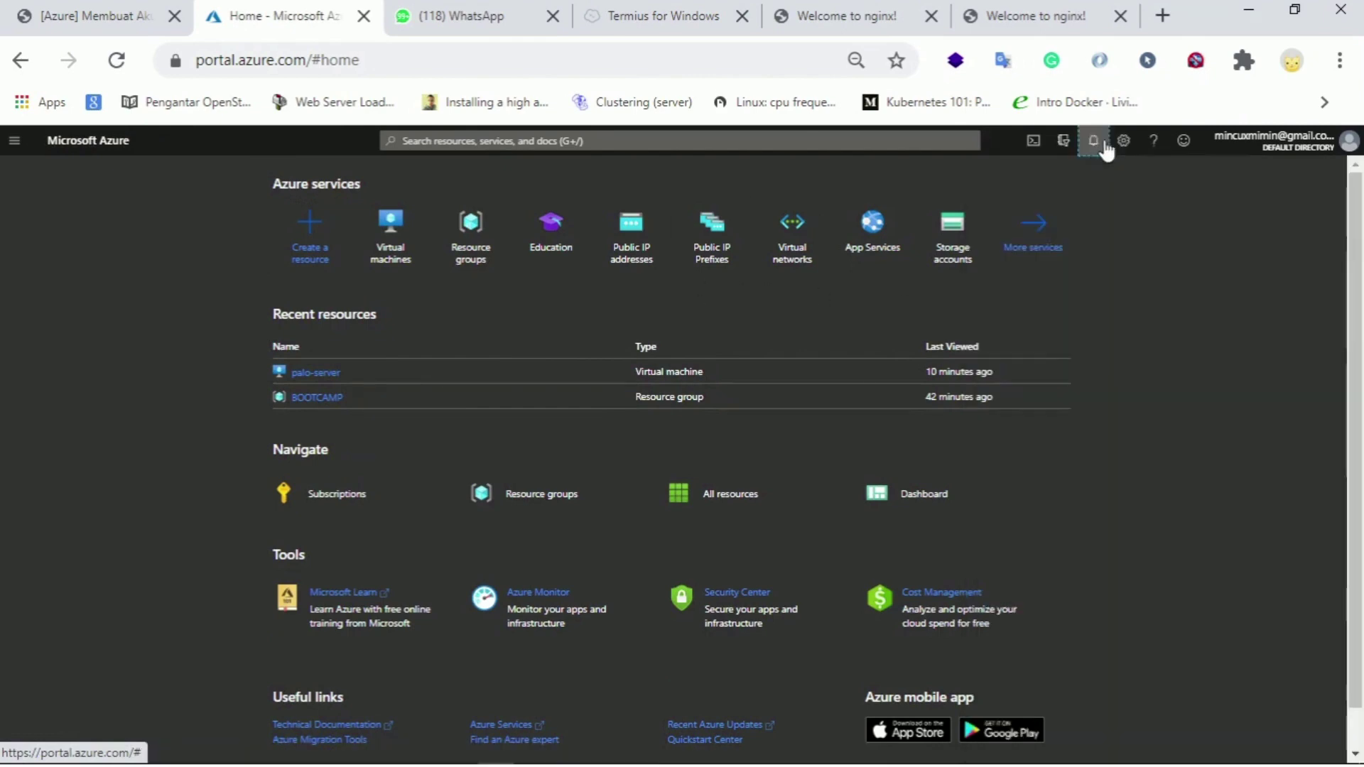
{"action": "left_click", "coordinate": [1098, 146]}
{"action": "left_click", "coordinate": [1098, 150]}
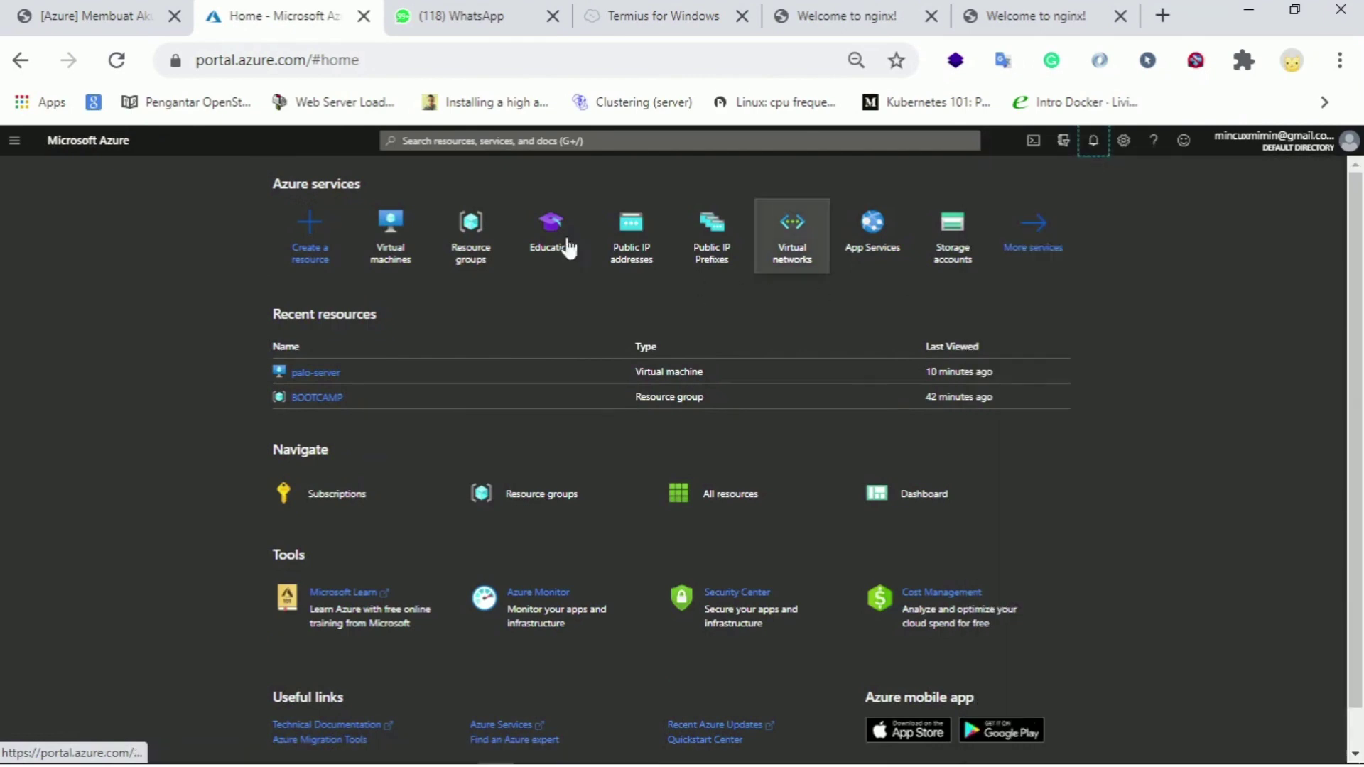
- Open palo-server from Virtual machines and confirm its status reads Stopped (deallocated)
{"action": "left_click", "coordinate": [390, 270]}
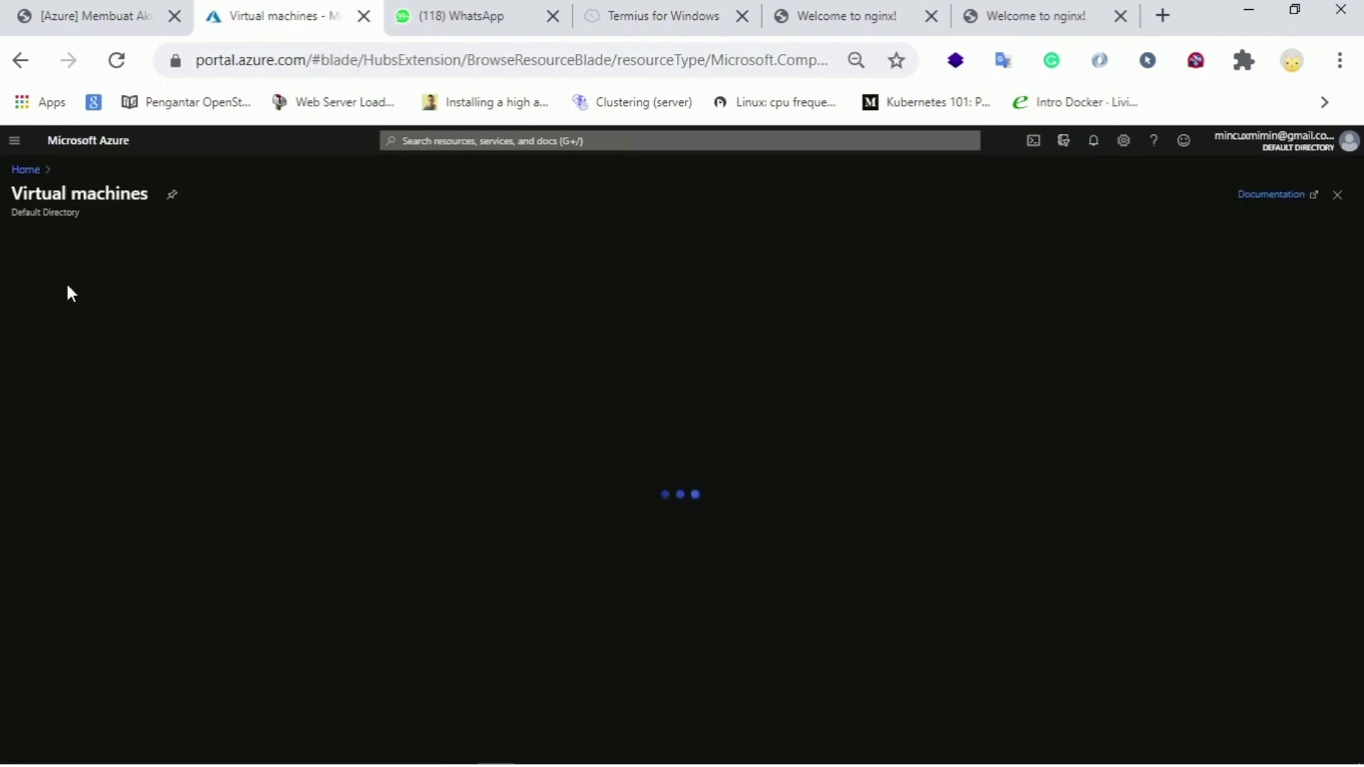
{"action": "left_click", "coordinate": [71, 365]}
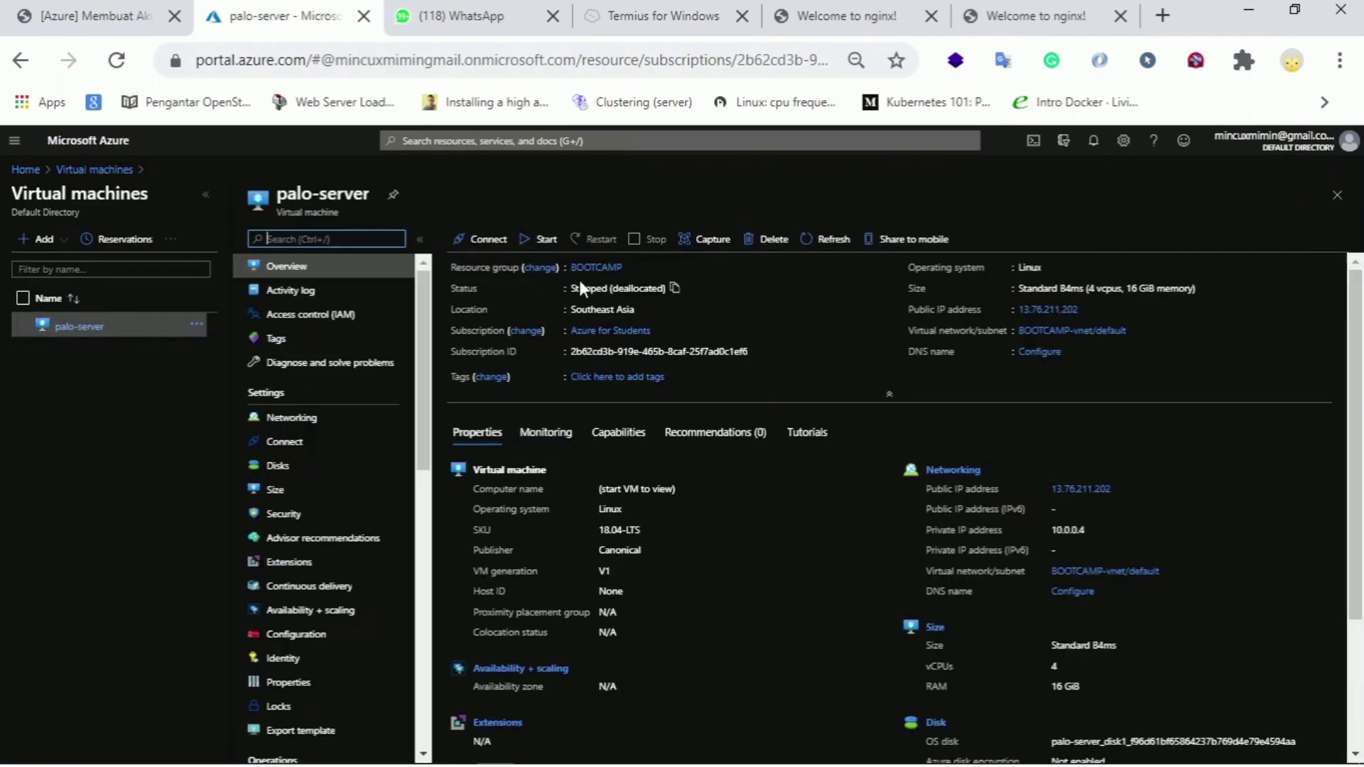
{"action": "left_click", "coordinate": [578, 284]}
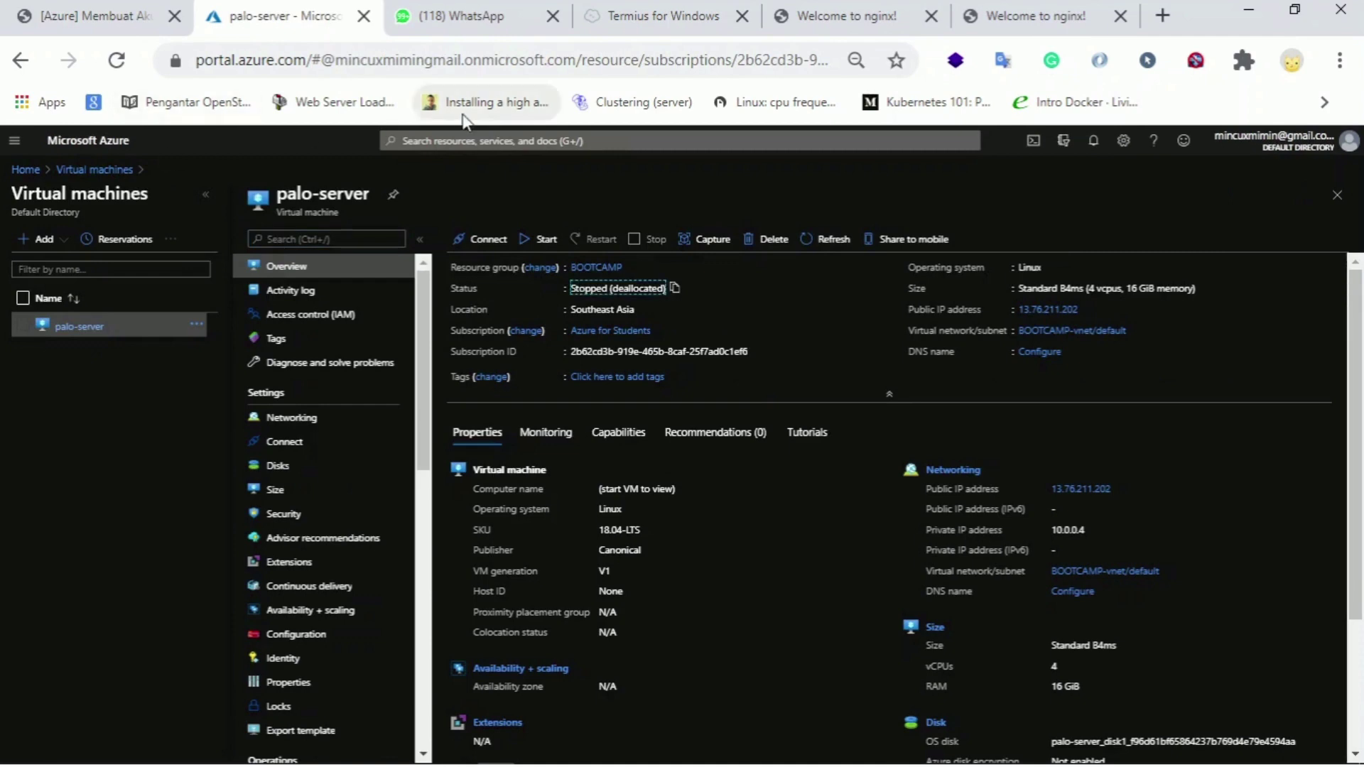
{"action": "left_click", "coordinate": [474, 141]}
- Search 'ed', view the Education overview, then return to the portal Home page
{"action": "type", "text": "ed"}
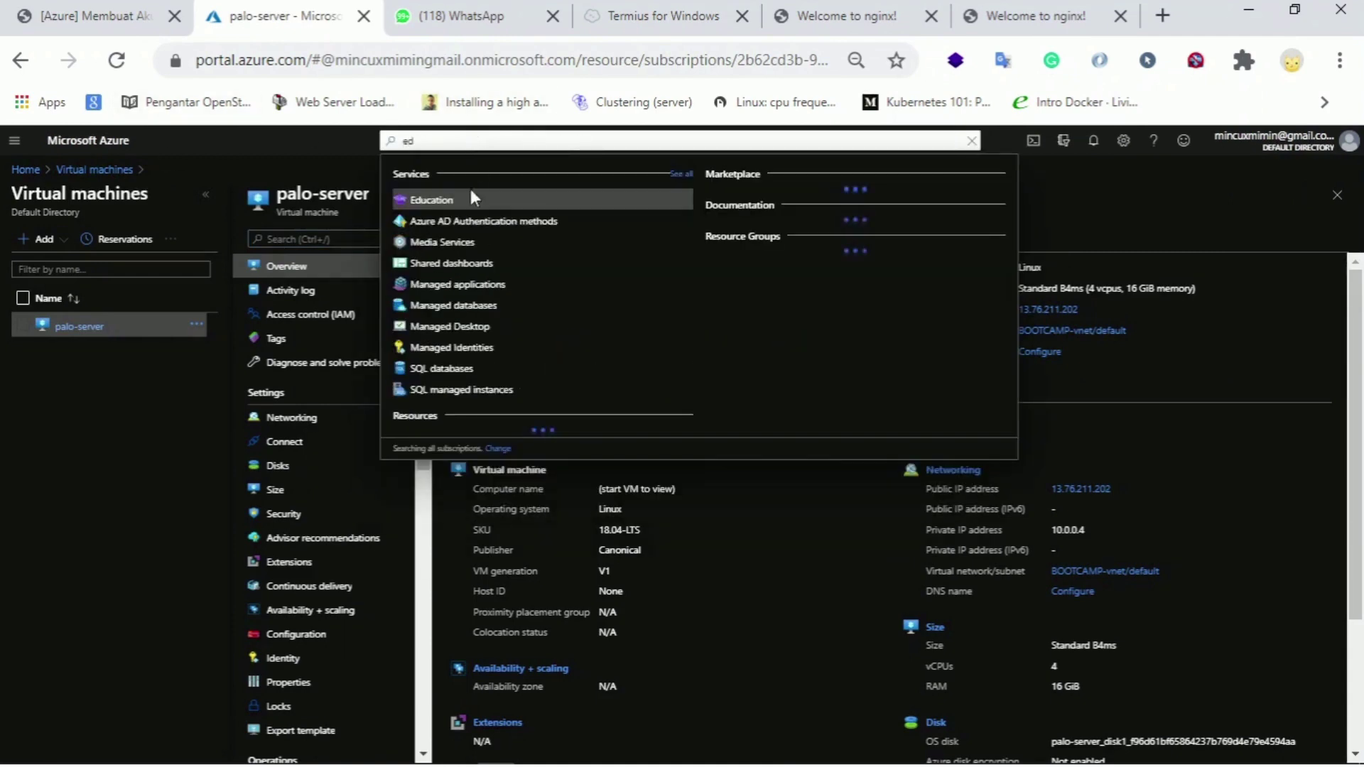
{"action": "left_click", "coordinate": [469, 198]}
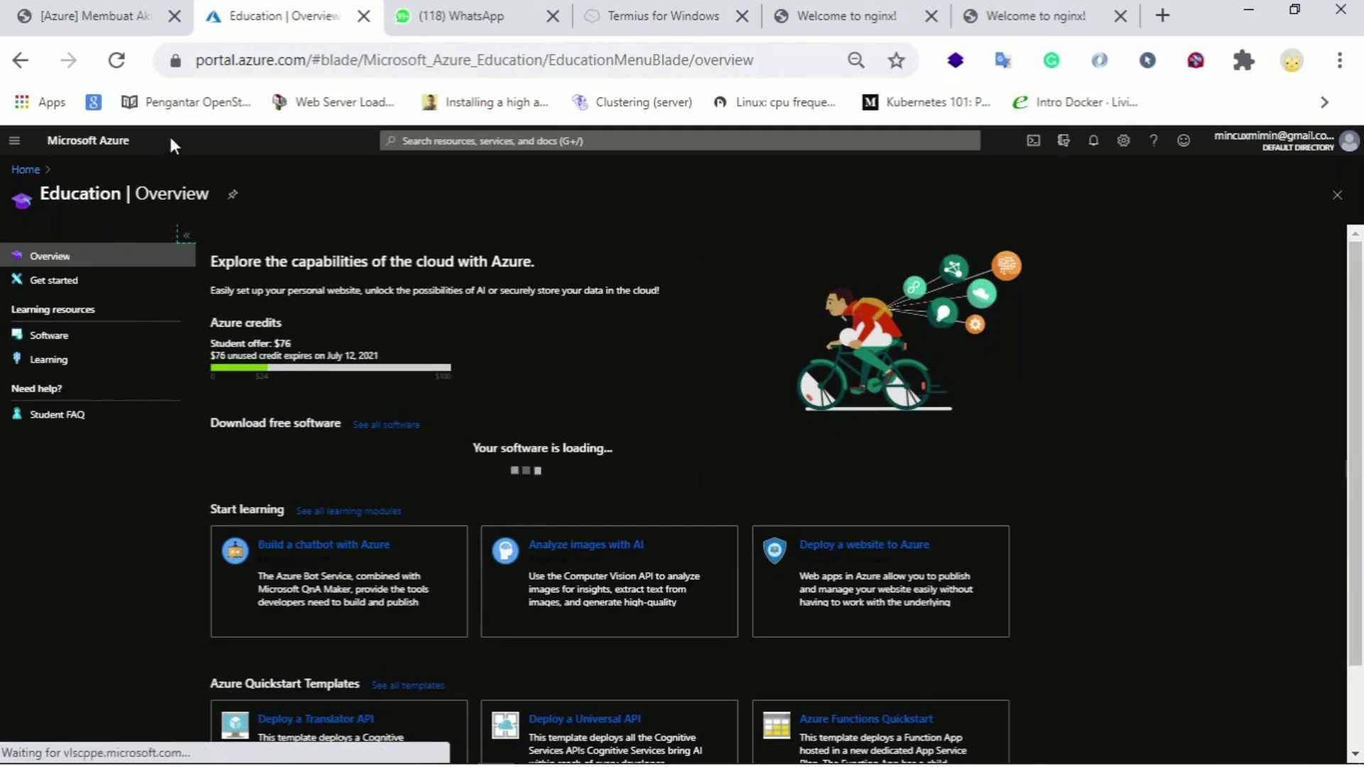
{"action": "left_click", "coordinate": [99, 142]}
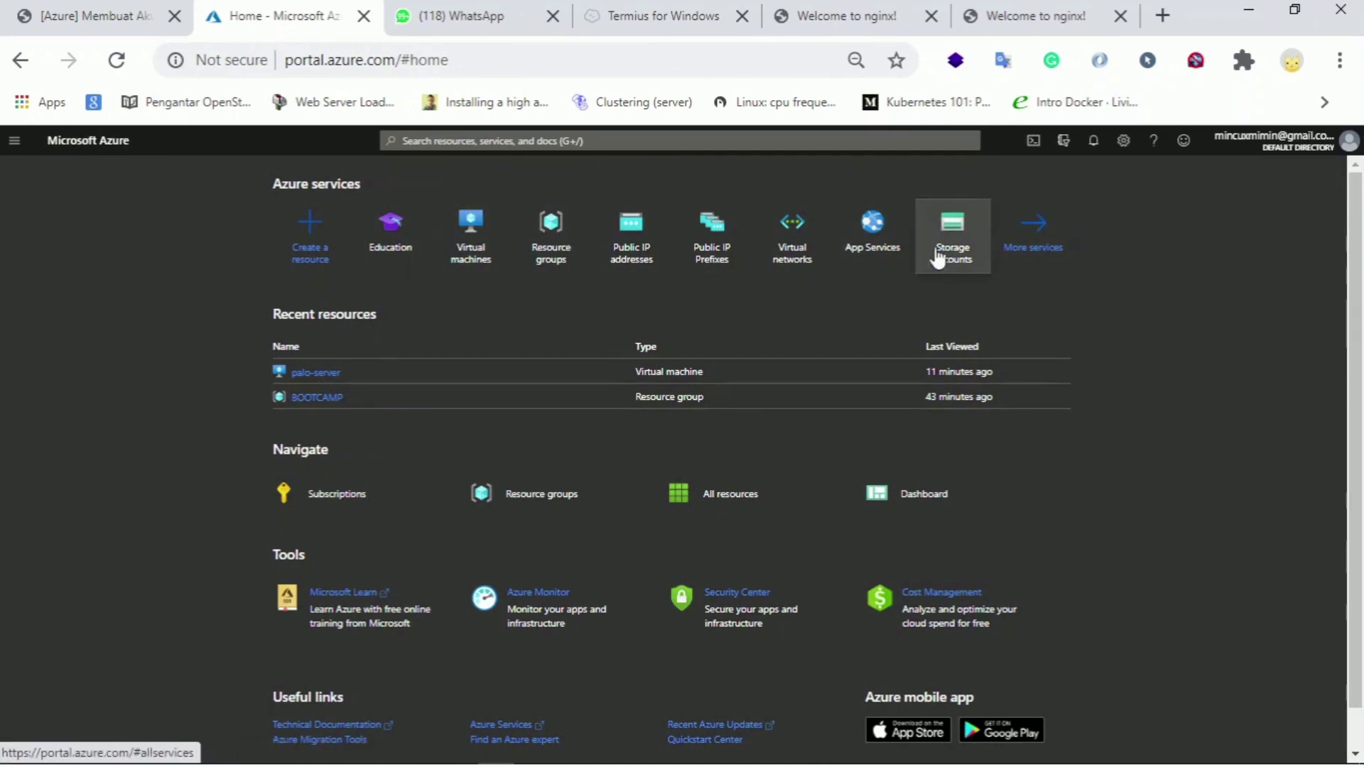
- Open and close the portal menu, then glance at WhatsApp and return to the Azure tab
{"action": "left_click", "coordinate": [15, 140]}
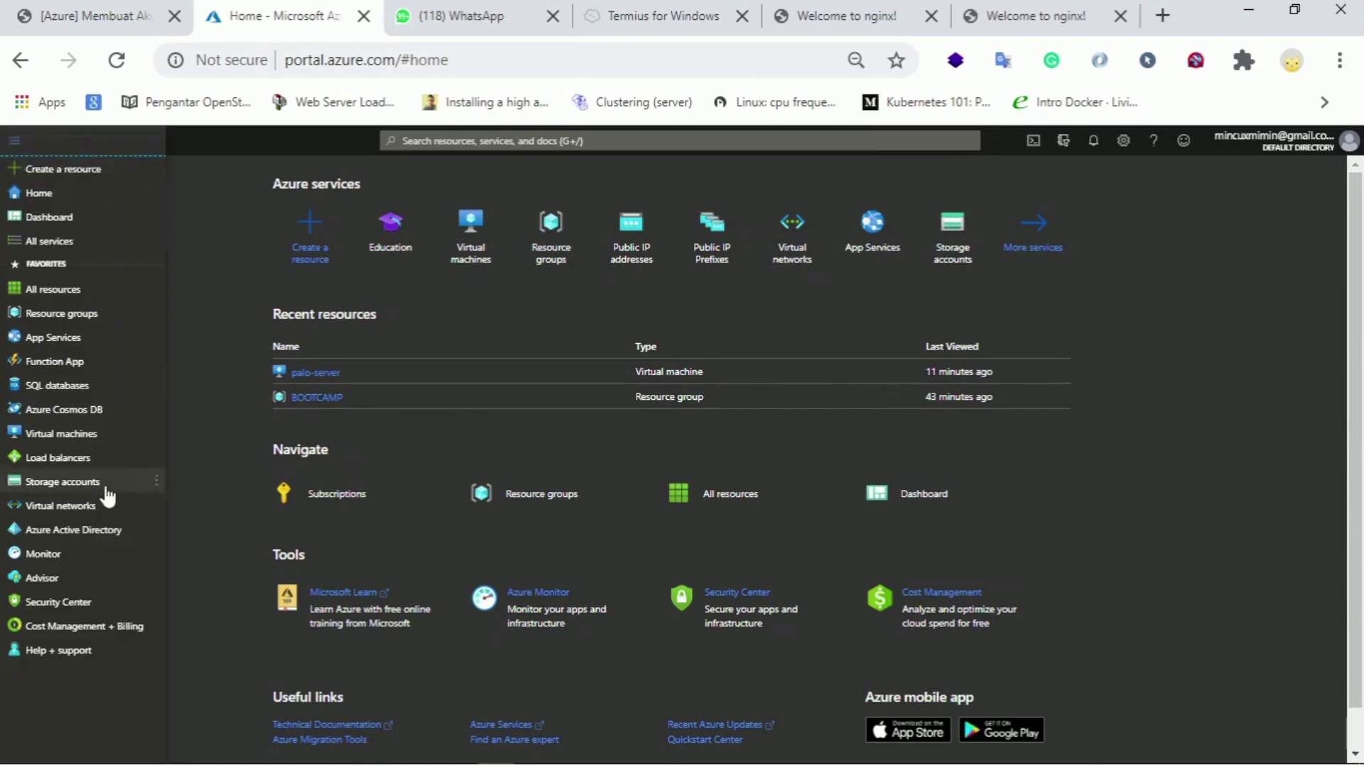
{"action": "left_click", "coordinate": [13, 150]}
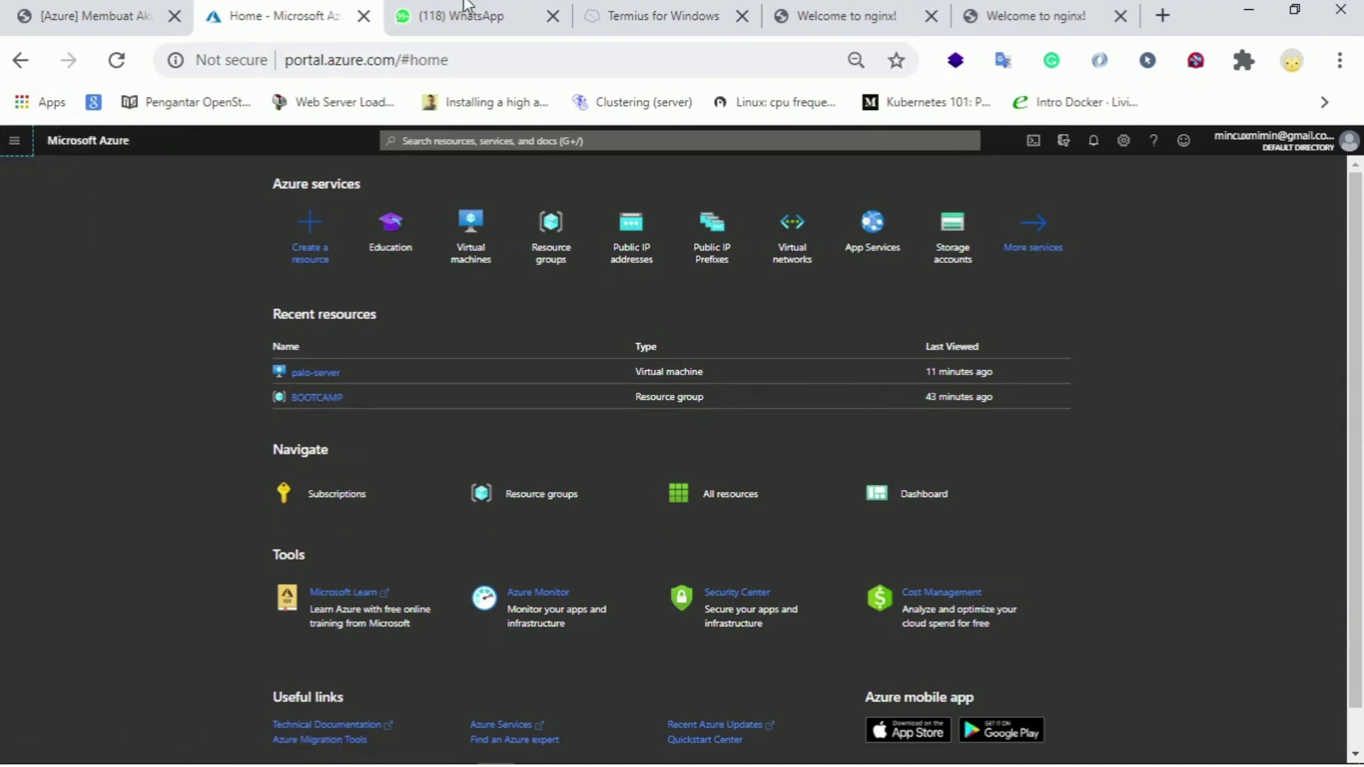
{"action": "left_click", "coordinate": [464, 15]}
{"action": "left_click", "coordinate": [307, 5]}
{"action": "mouse_move", "coordinate": [583, 760]}
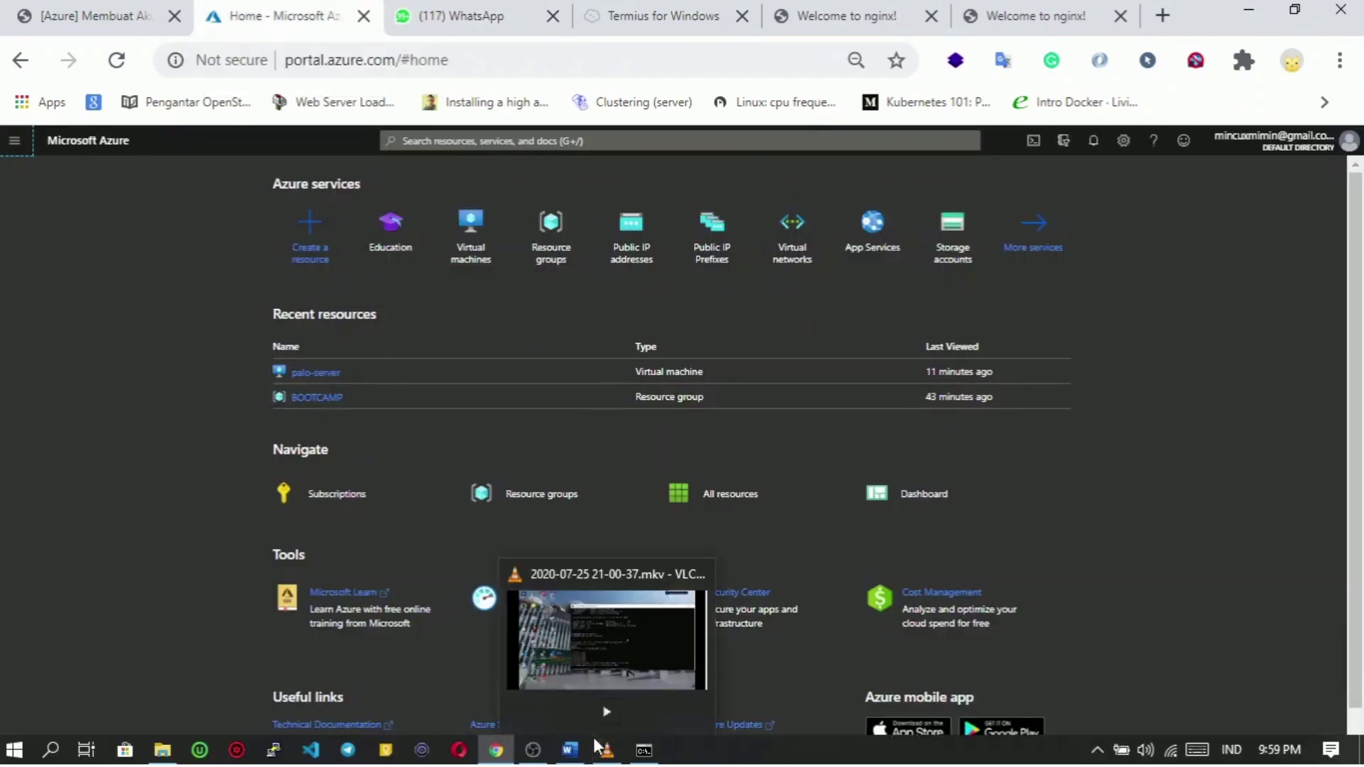